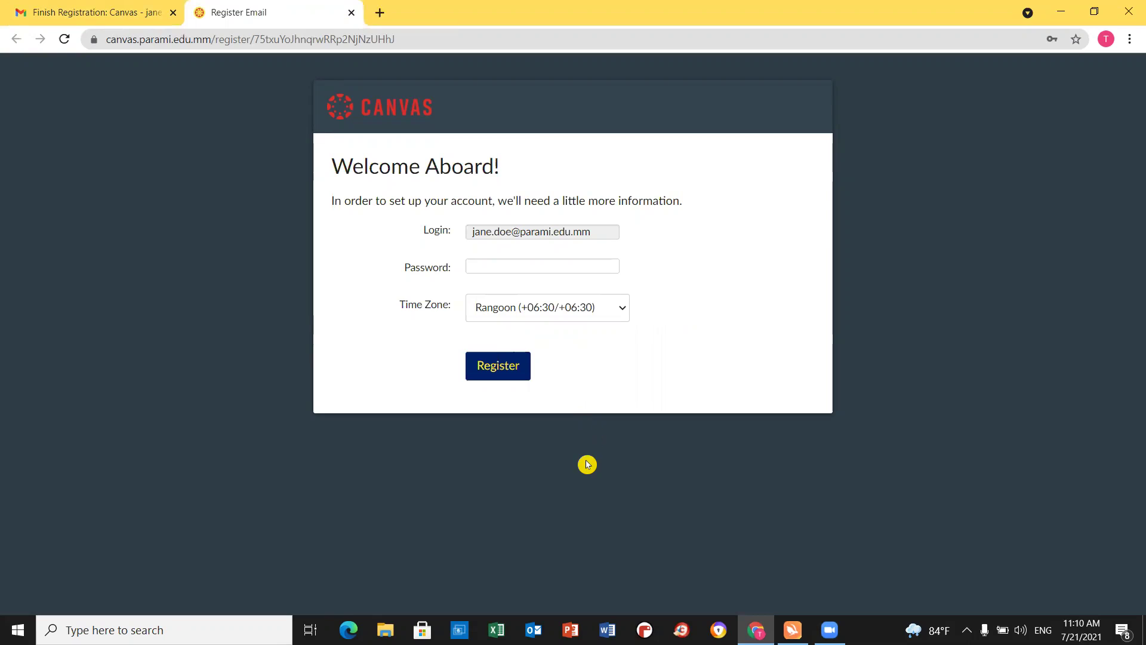
# Enter the account password, keep the Rangoon time zone, complete the registration, and dismiss the browser's offer to save the password.
pyautogui.click(479, 267)
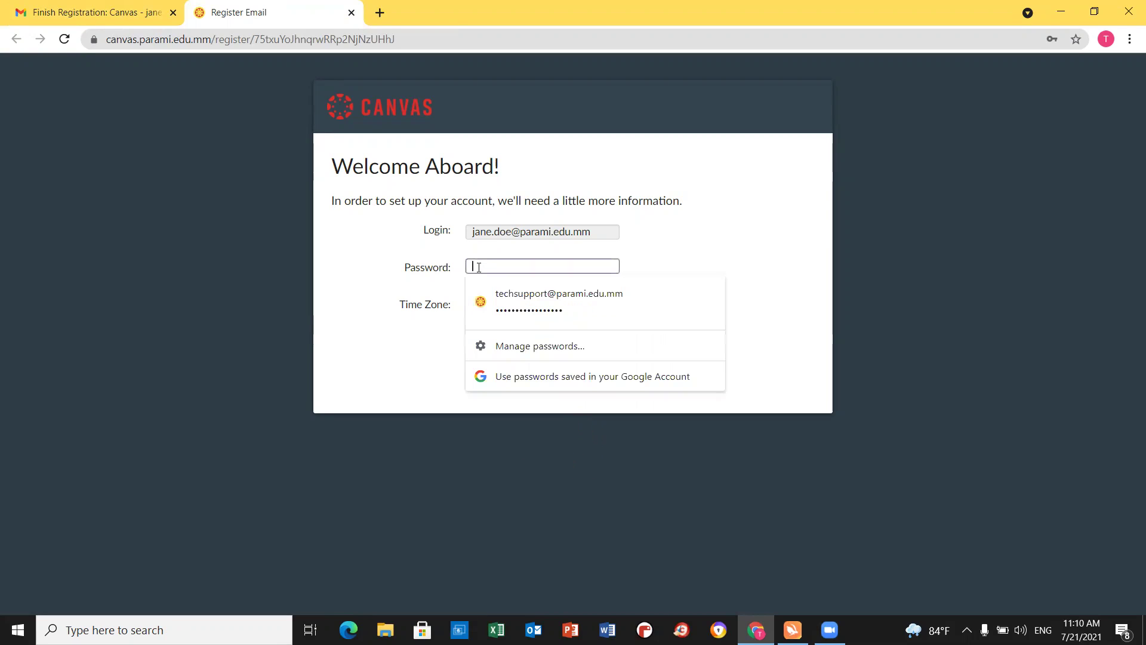
pyautogui.write('•••')
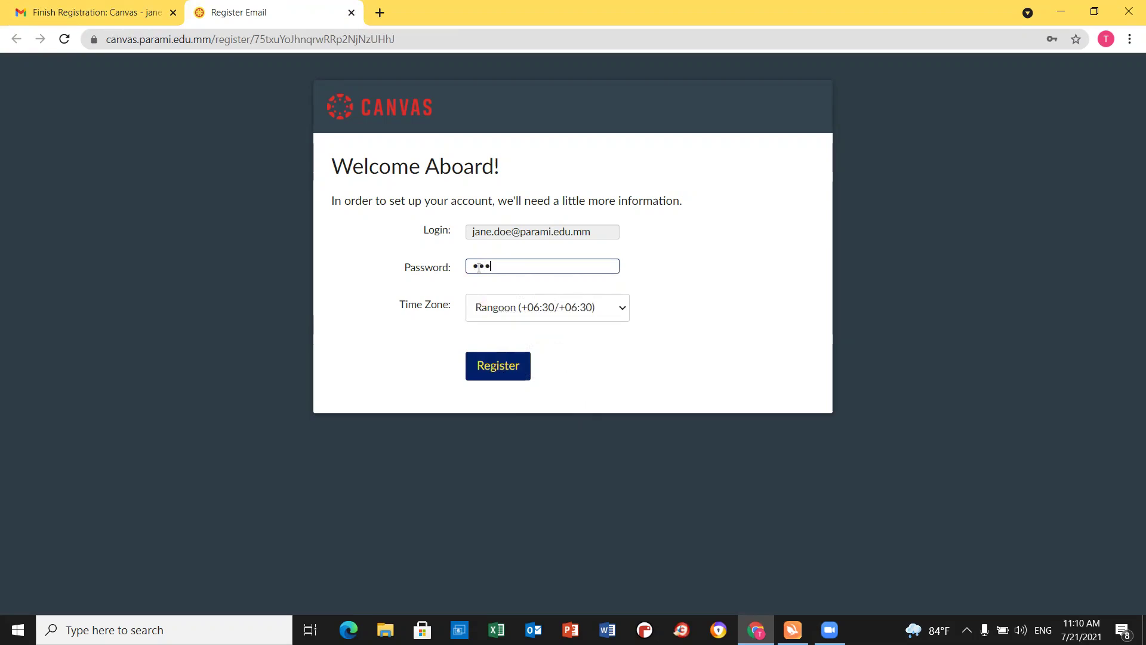
pyautogui.write('••••••')
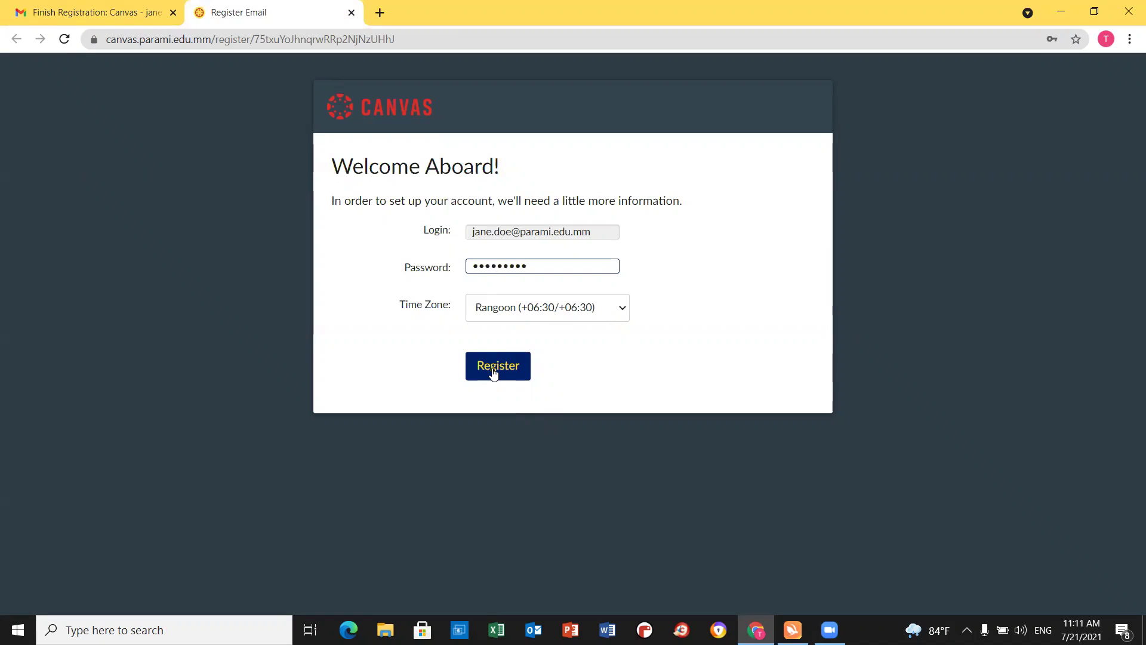
pyautogui.click(493, 374)
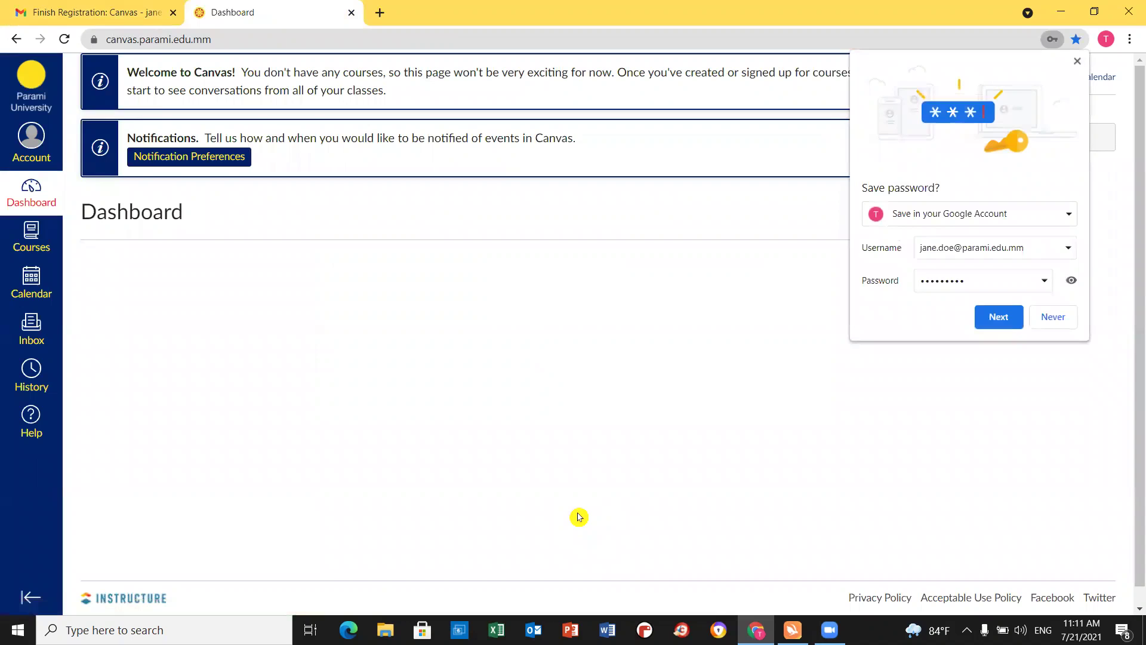
pyautogui.click(579, 517)
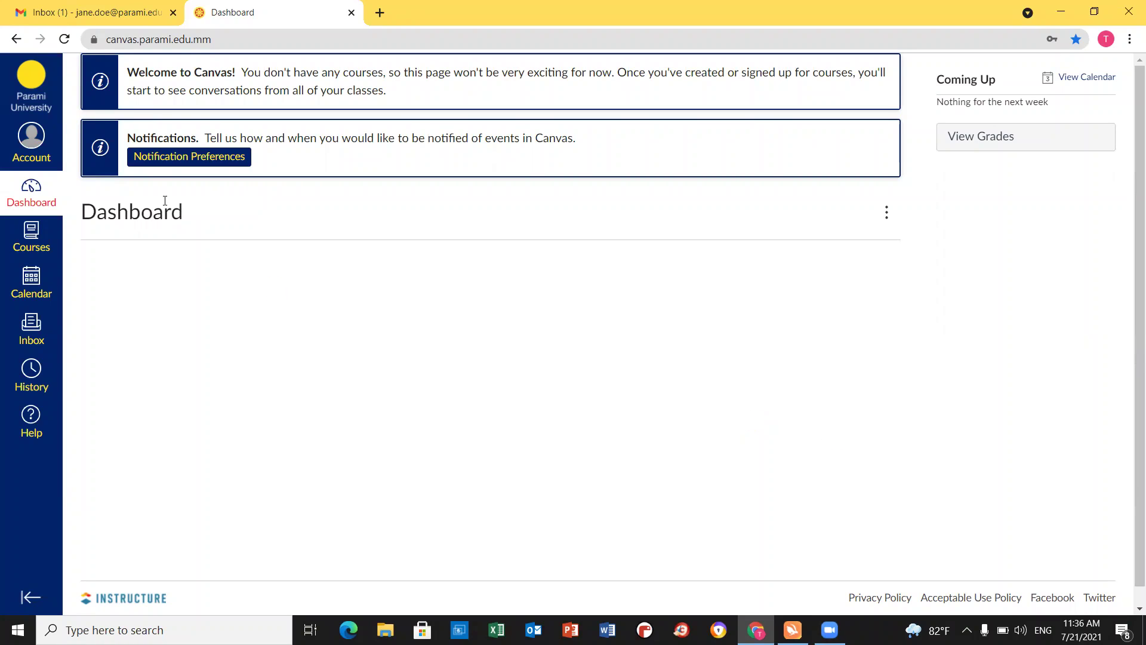
# Open the Course Invitation email in Gmail and accept the teacher invitation to Chemicals, their Evolution & Life.
pyautogui.click(90, 11)
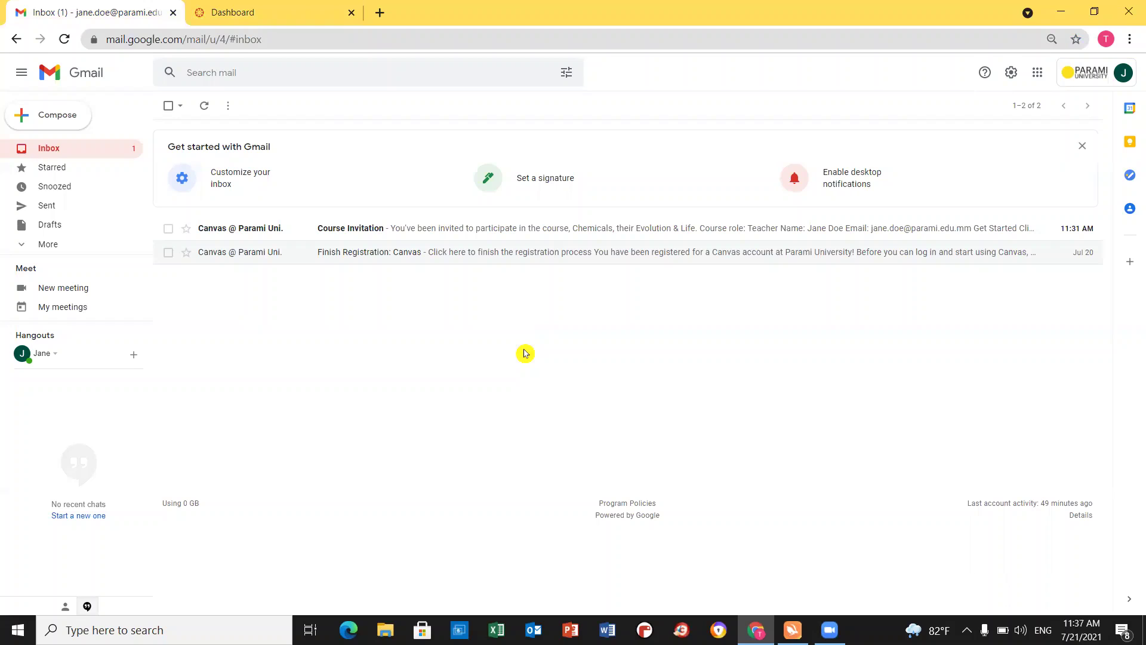
pyautogui.click(429, 231)
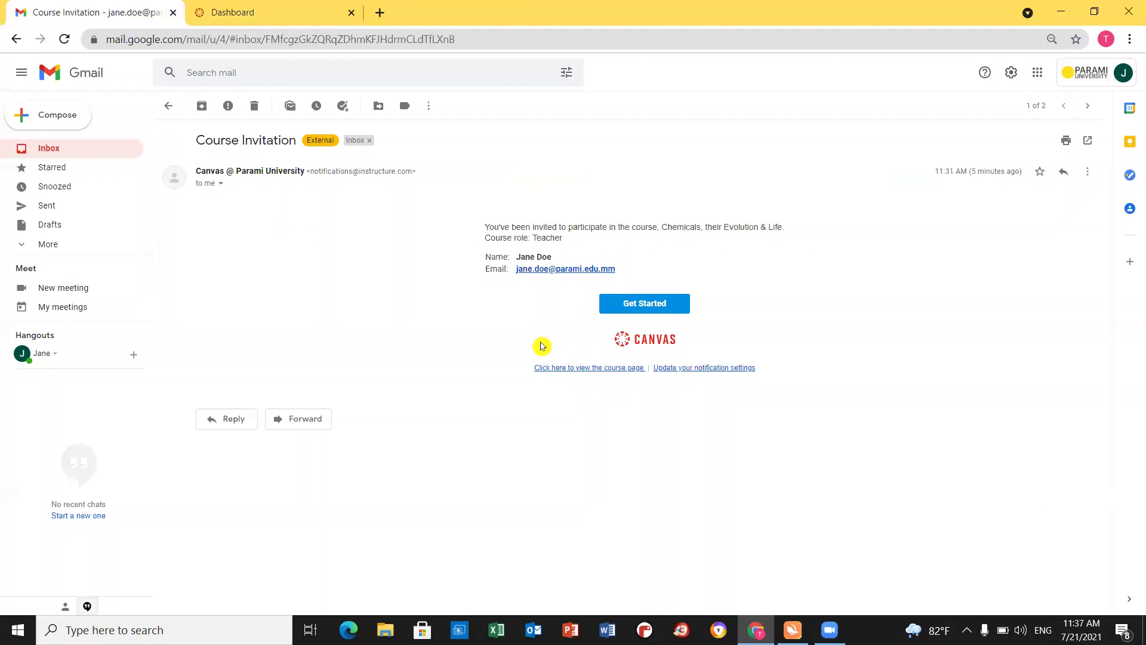
pyautogui.click(634, 306)
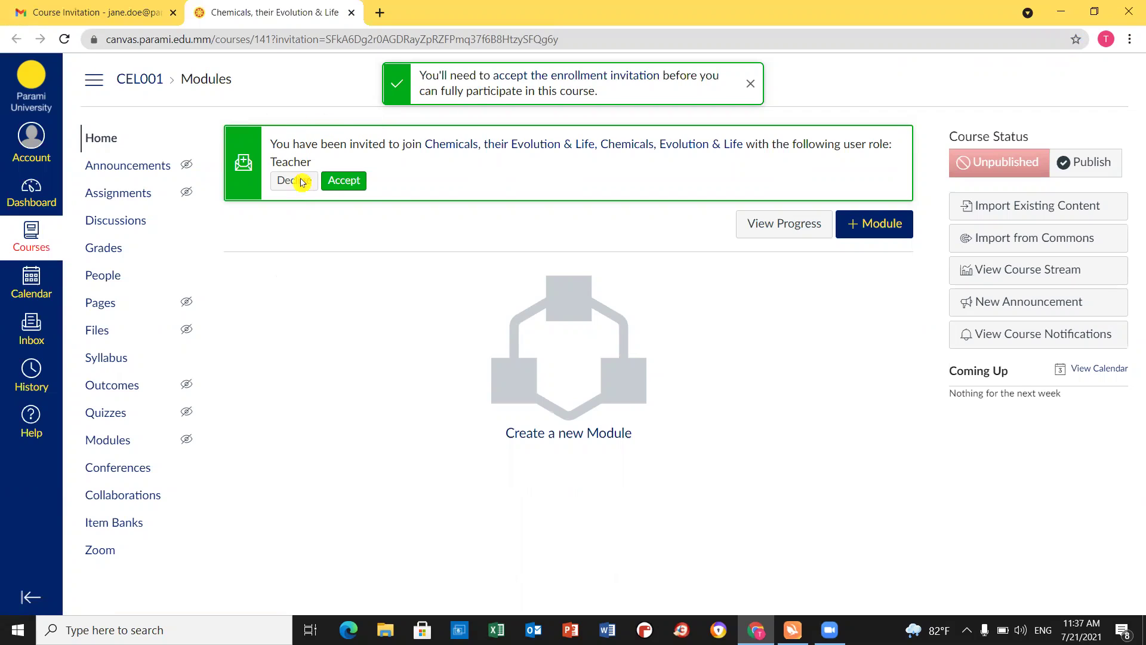
pyautogui.click(344, 182)
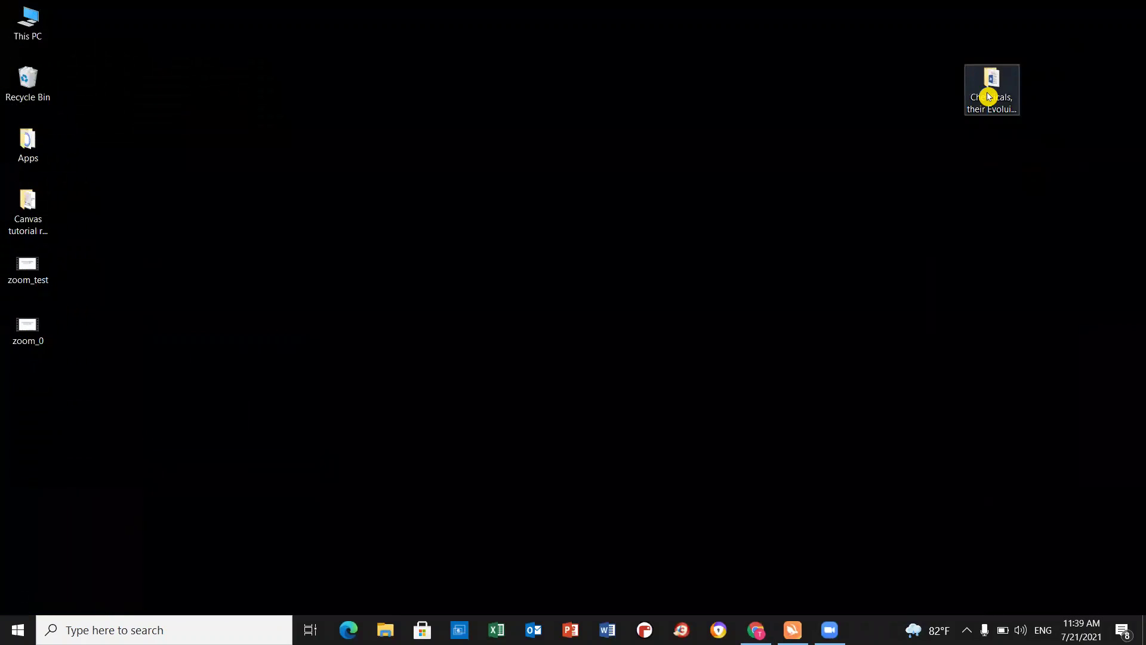
# Open the "Chemicals, their Evoluion, and Life" folder on the desktop to view the course materials.
pyautogui.doubleClick(986, 101)
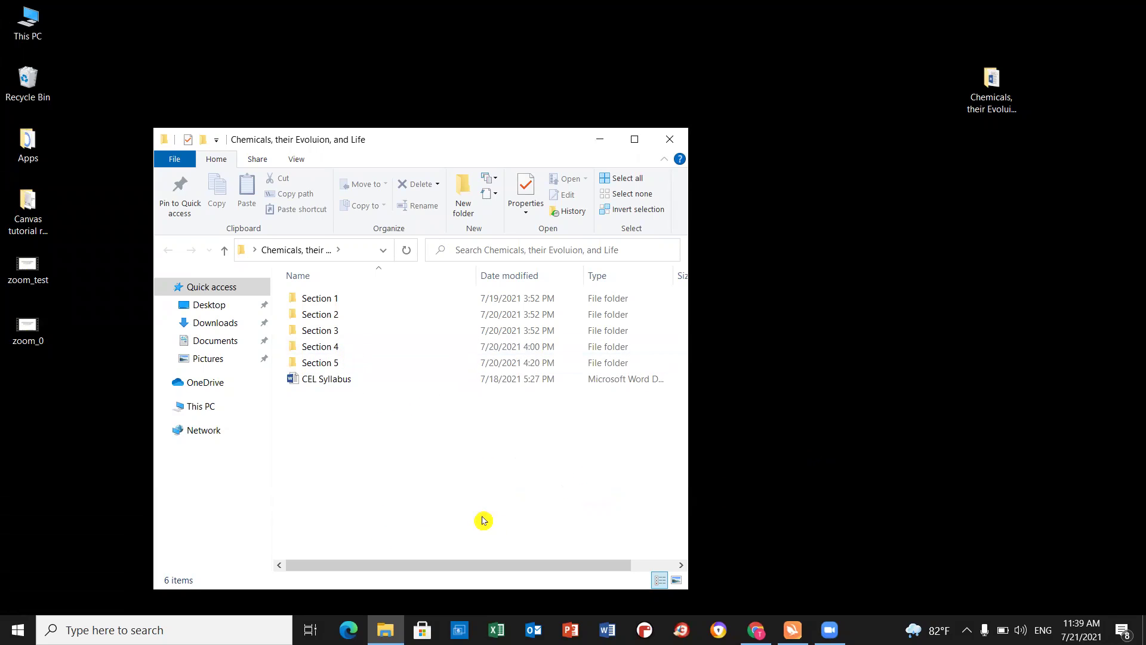
pyautogui.moveTo(830, 630)
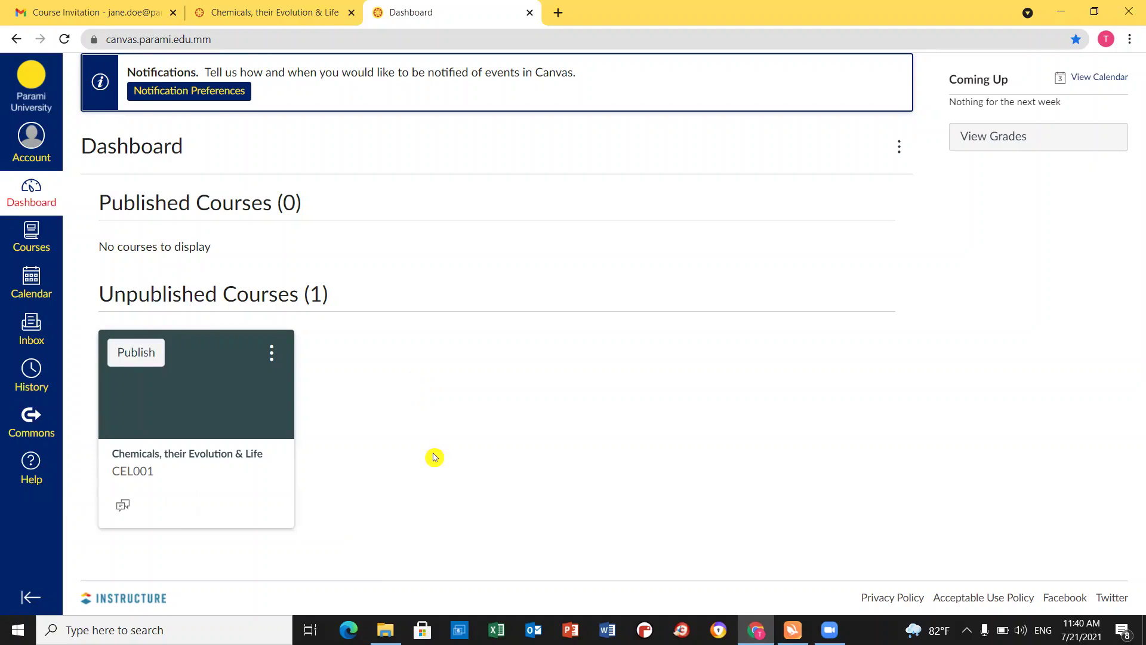
# Open the Chemicals, their Evolution & Life course from the dashboard and go to its settings, closing the help tutorials.
pyautogui.click(165, 464)
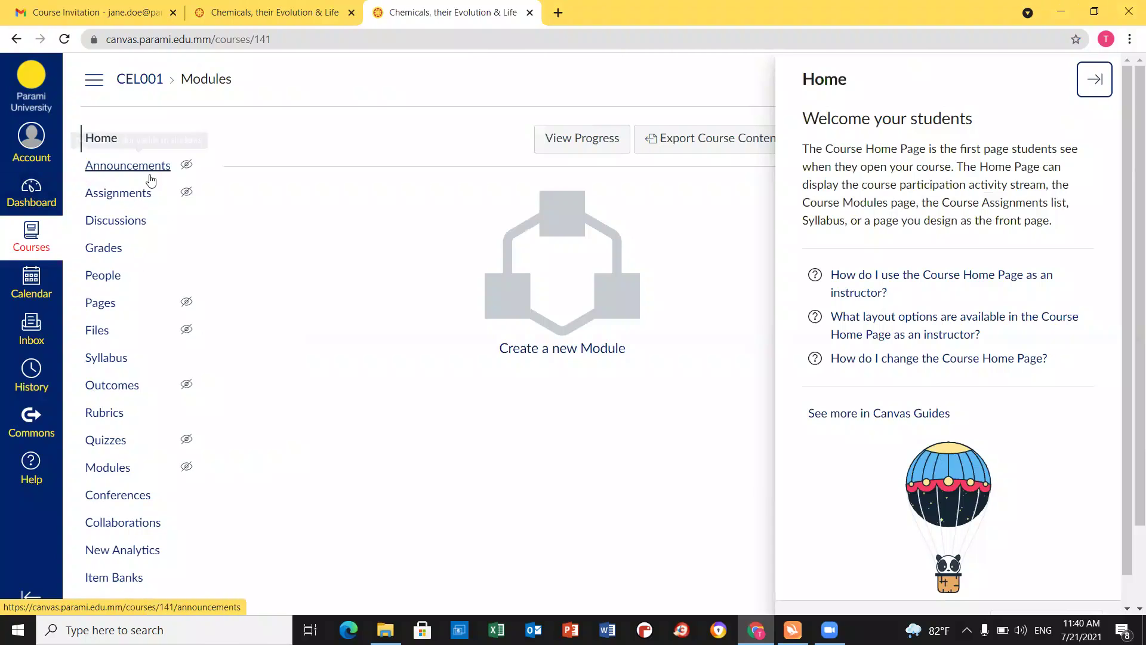
pyautogui.click(1095, 78)
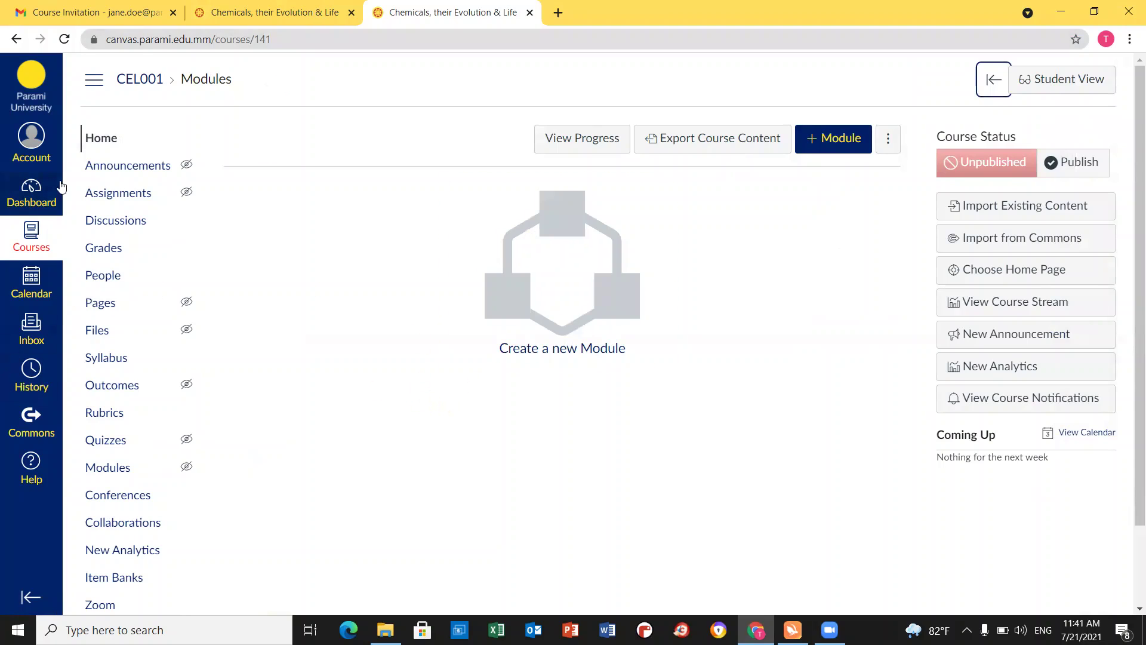
pyautogui.scroll(-2, 425, 506)
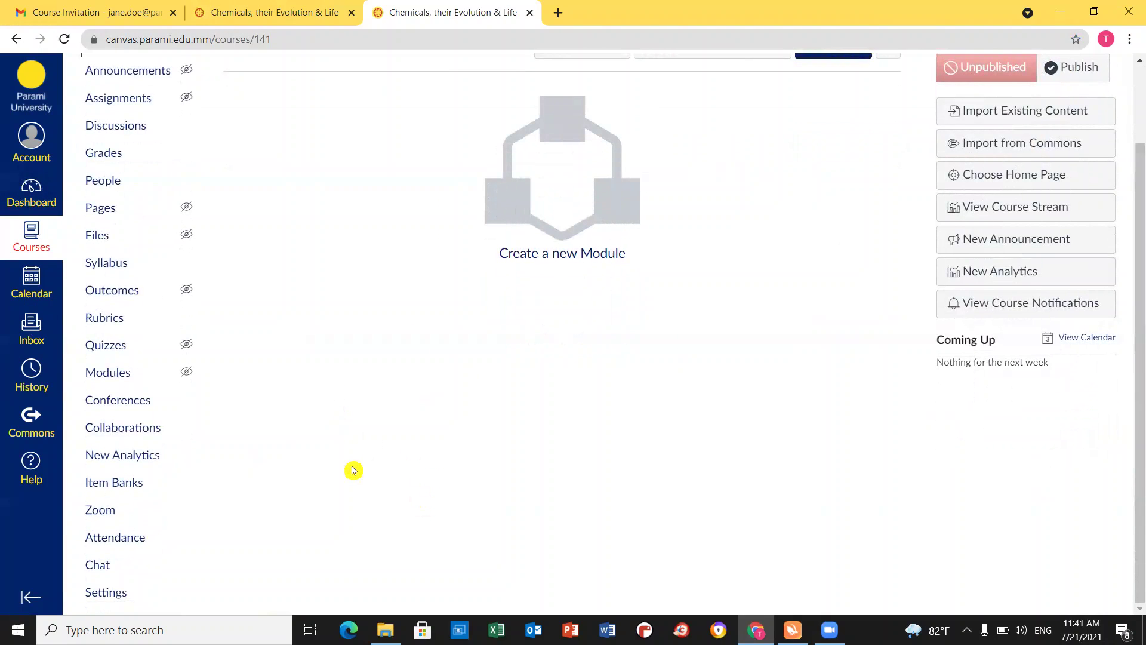
pyautogui.scroll(2, 86, 276)
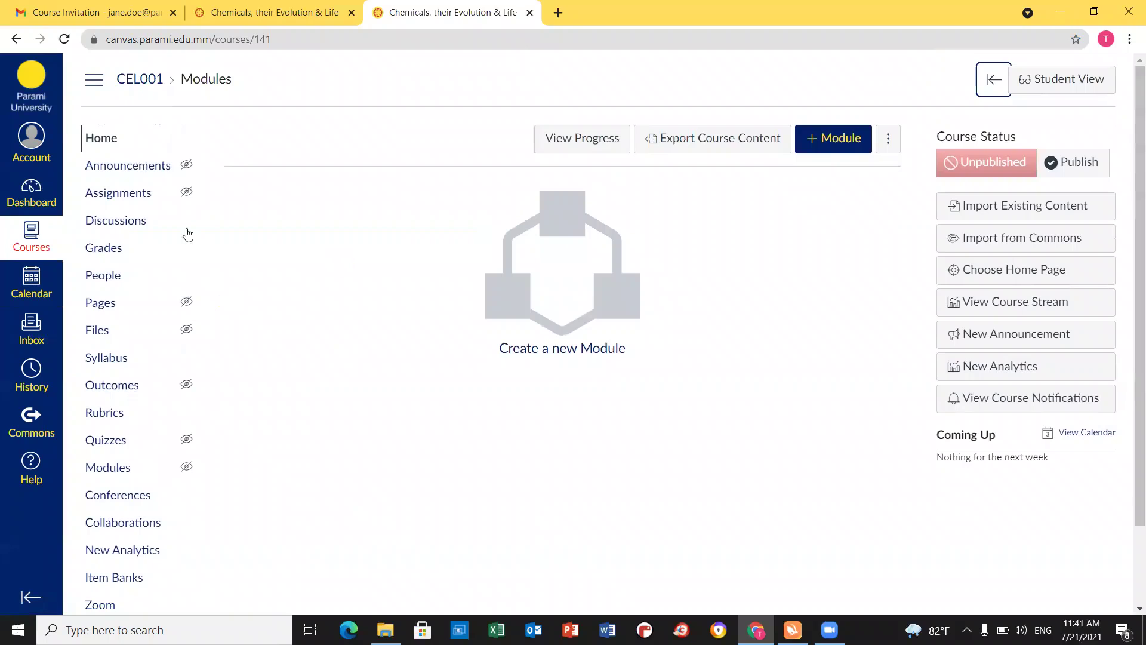
pyautogui.scroll(-2, 410, 505)
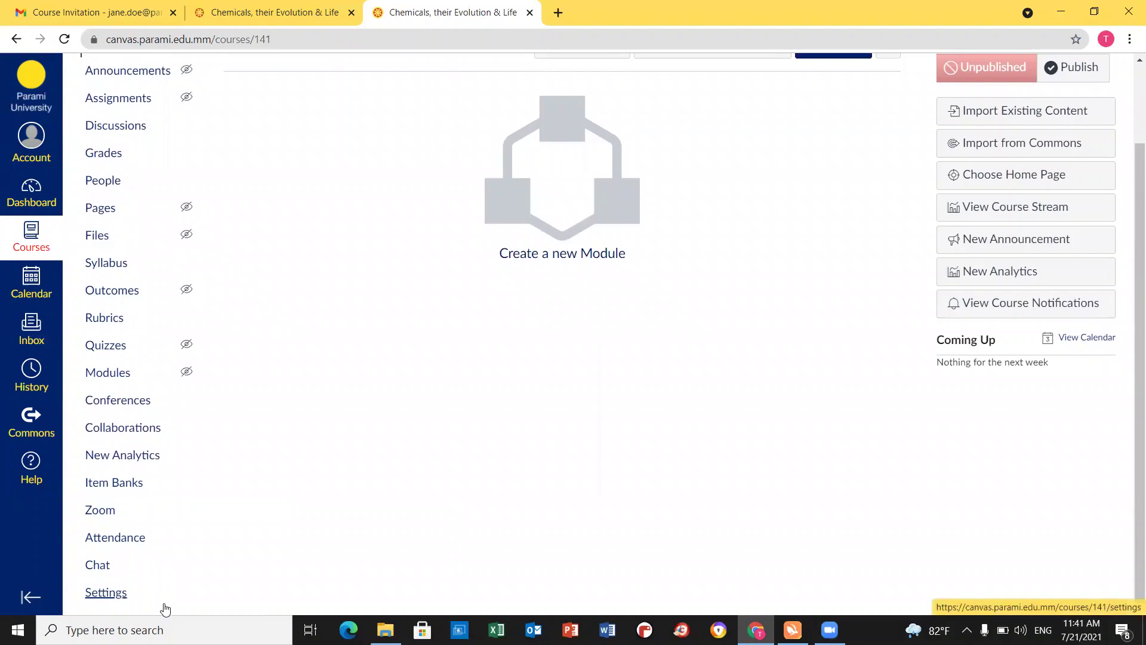
pyautogui.click(106, 594)
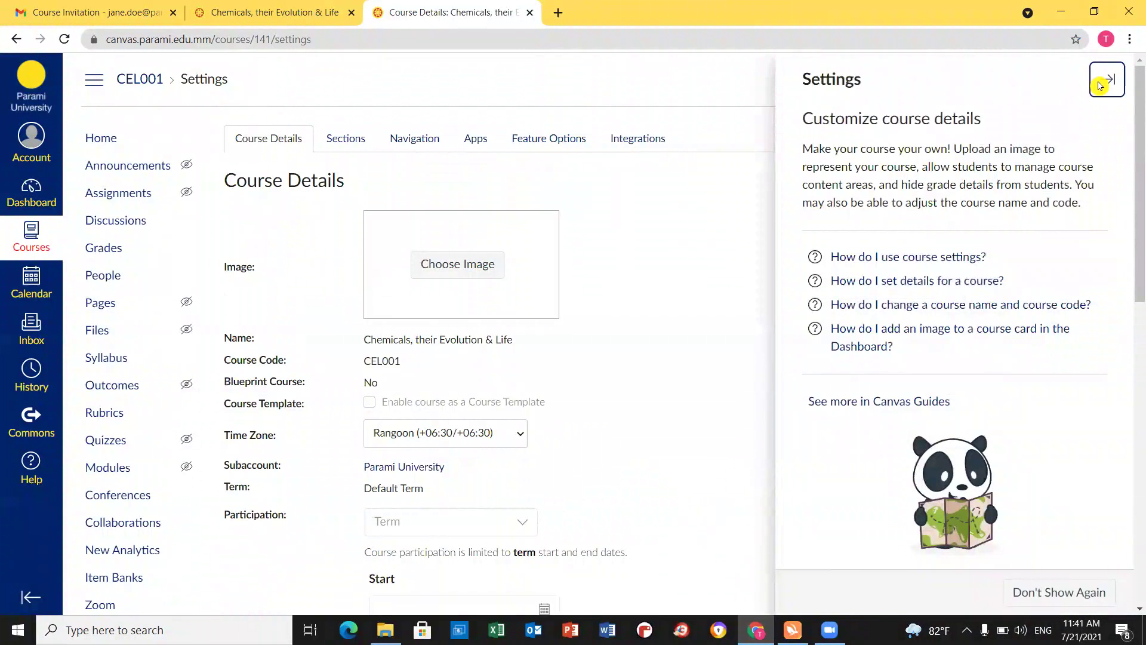
pyautogui.click(1108, 79)
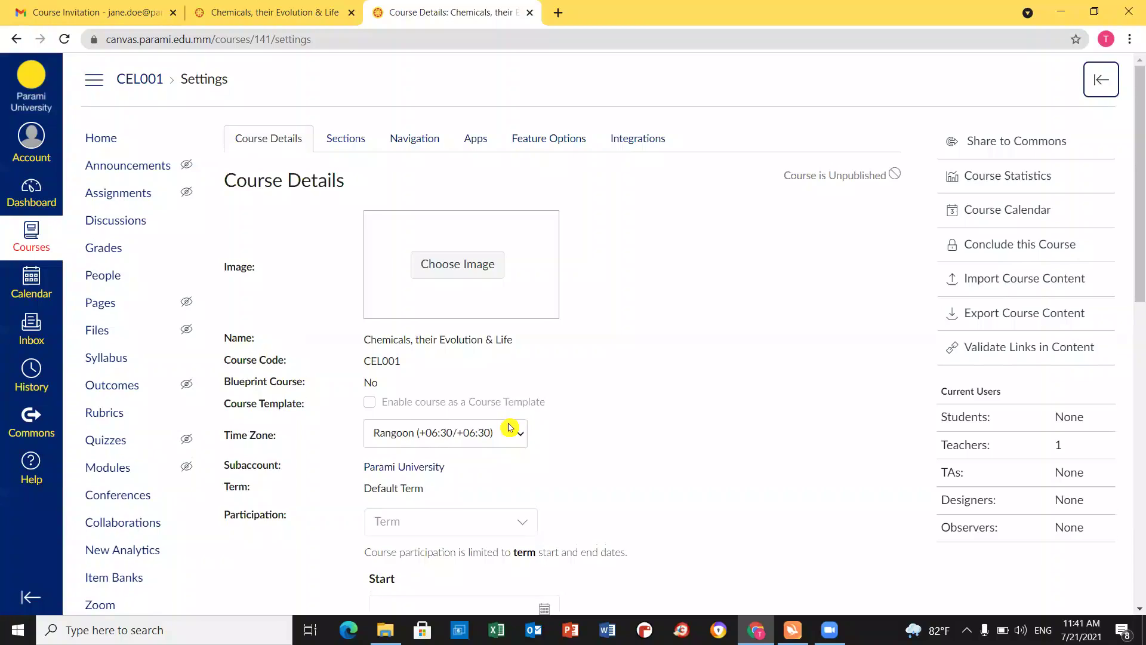
# Review the course details, including the time zone choices, participation dates, language, license and visibility options.
pyautogui.scroll(-1, 509, 427)
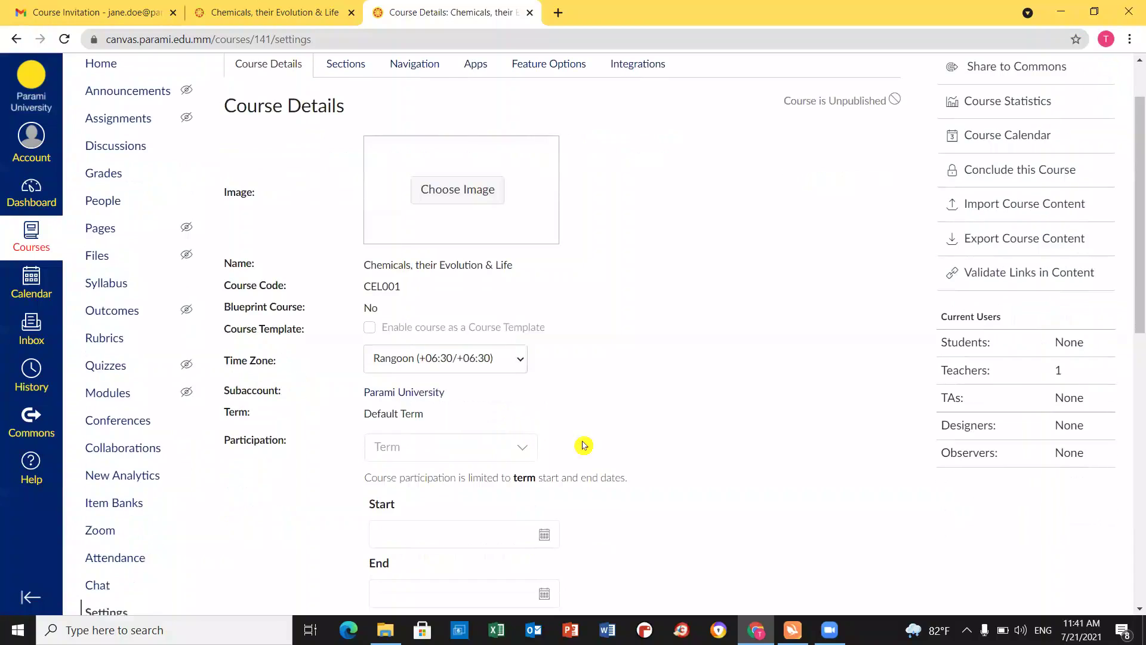
pyautogui.click(521, 364)
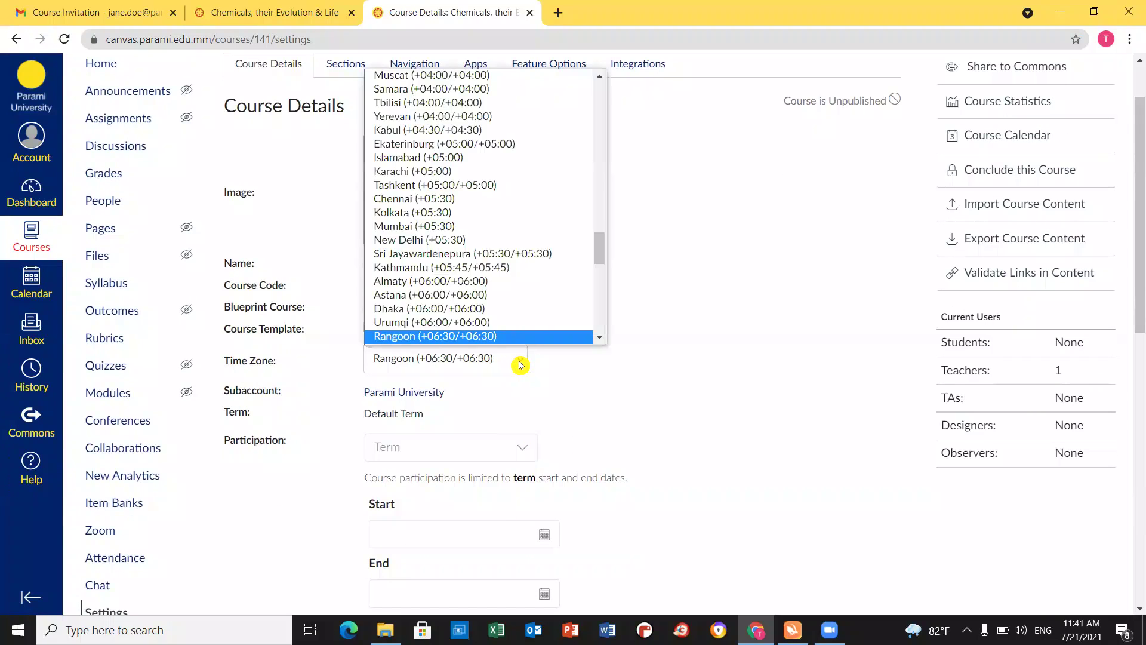
pyautogui.click(521, 364)
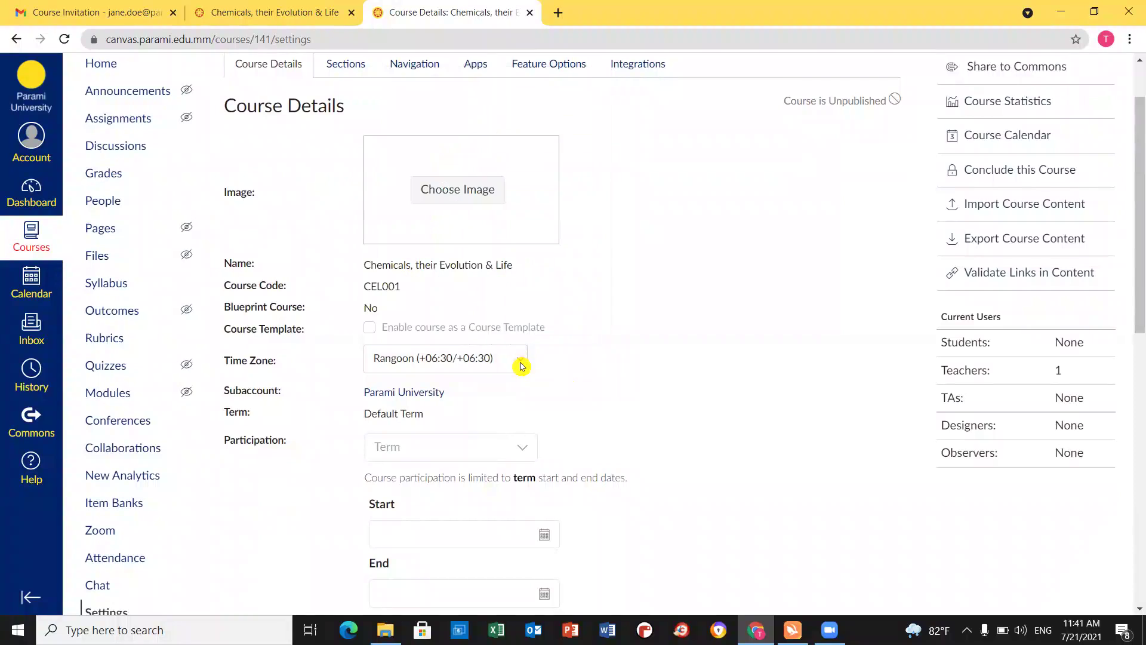
pyautogui.scroll(-6, 667, 420)
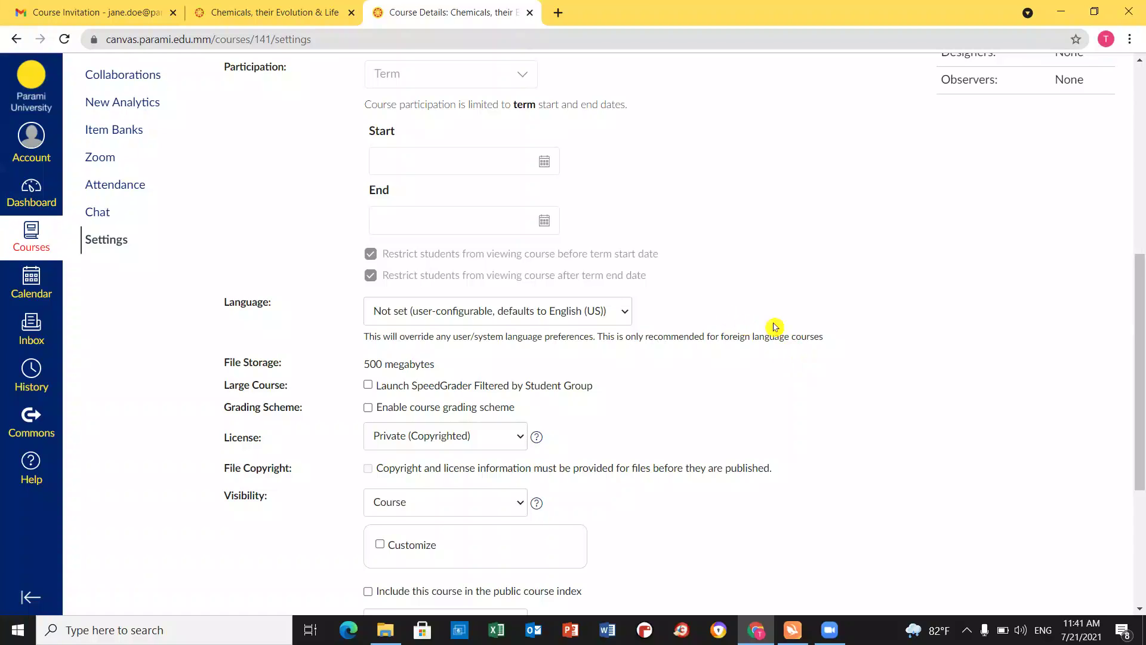
pyautogui.scroll(3, 773, 308)
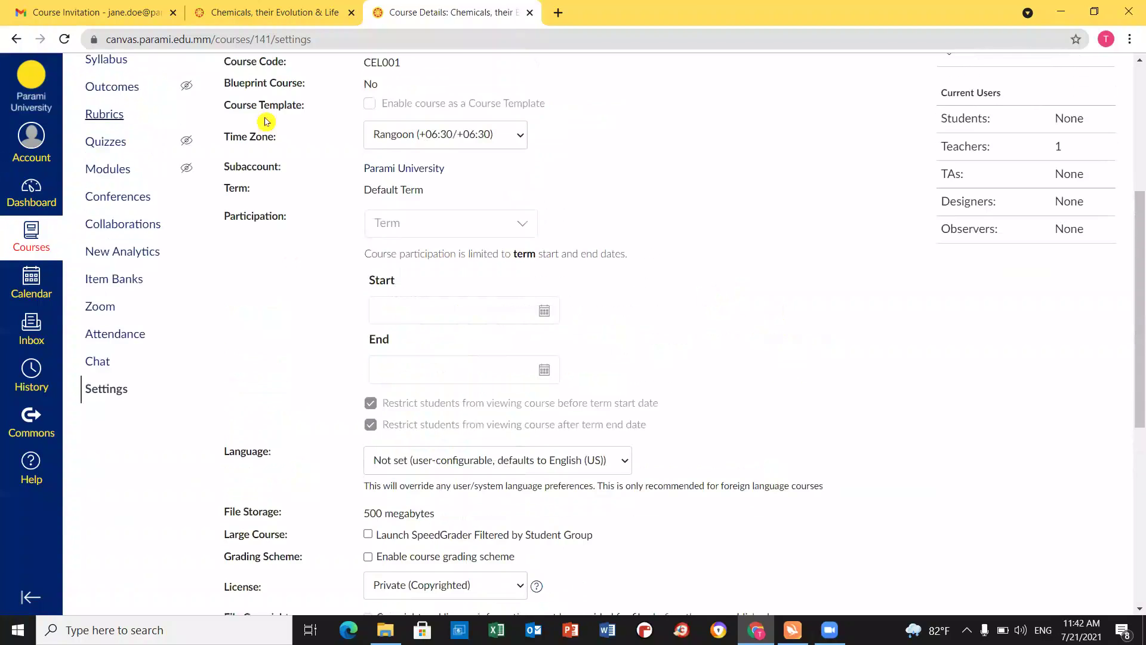
pyautogui.scroll(1, 791, 358)
pyautogui.scroll(5, 791, 359)
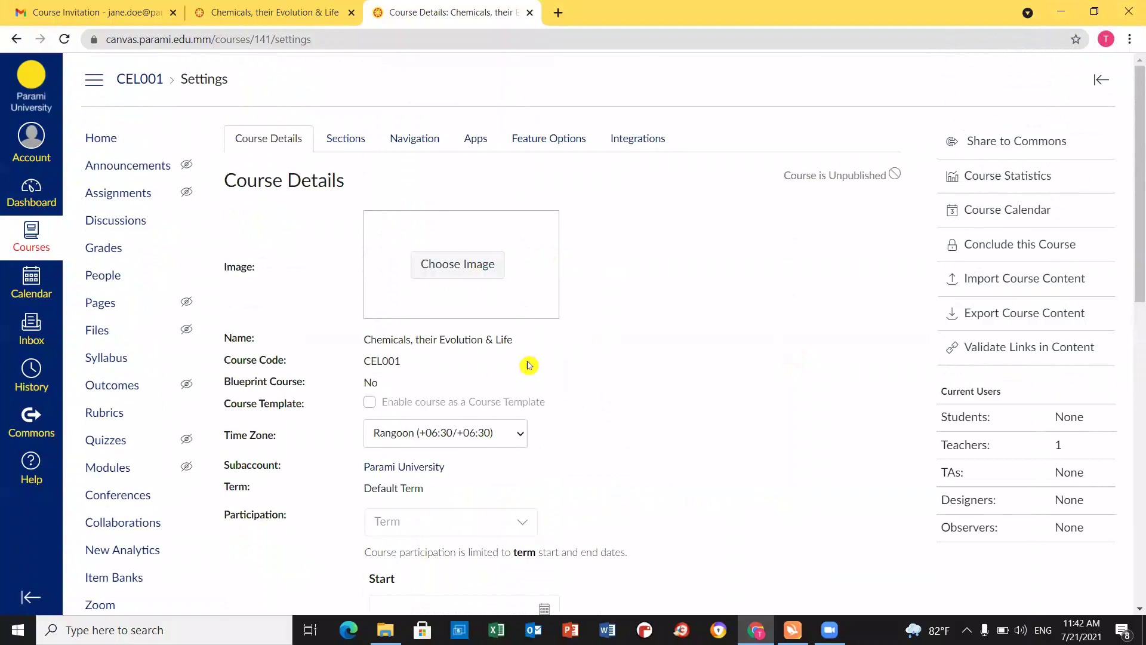
# Search Unsplash for "biology", set the photo of the insect on a green leaf as course image, and update the course details.
pyautogui.click(457, 266)
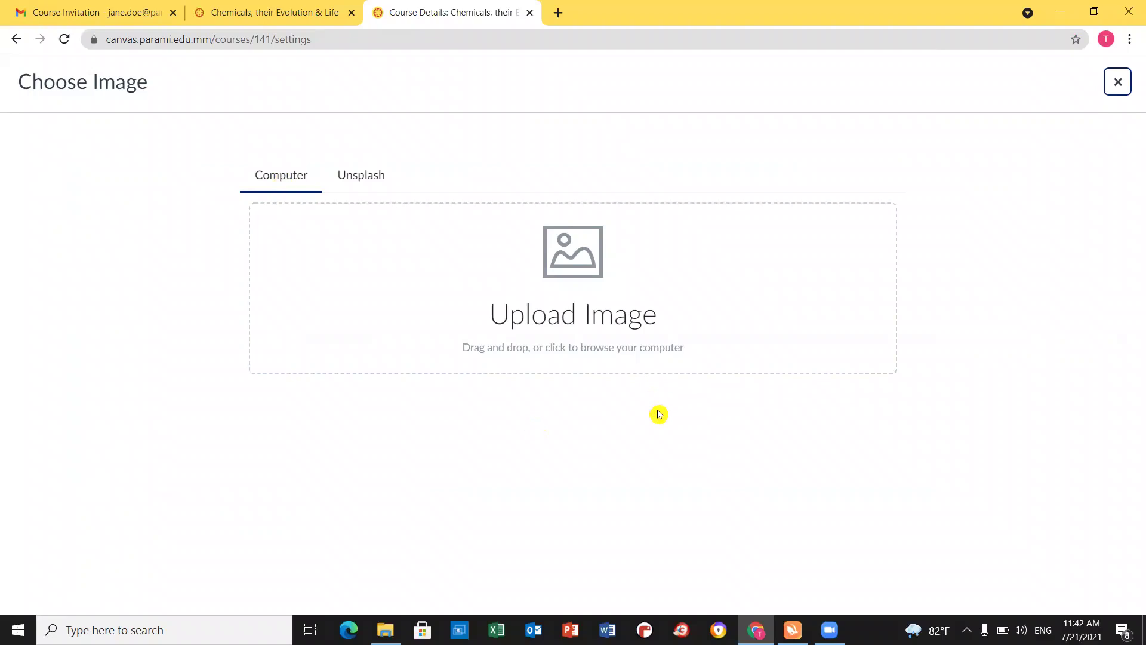
pyautogui.click(376, 179)
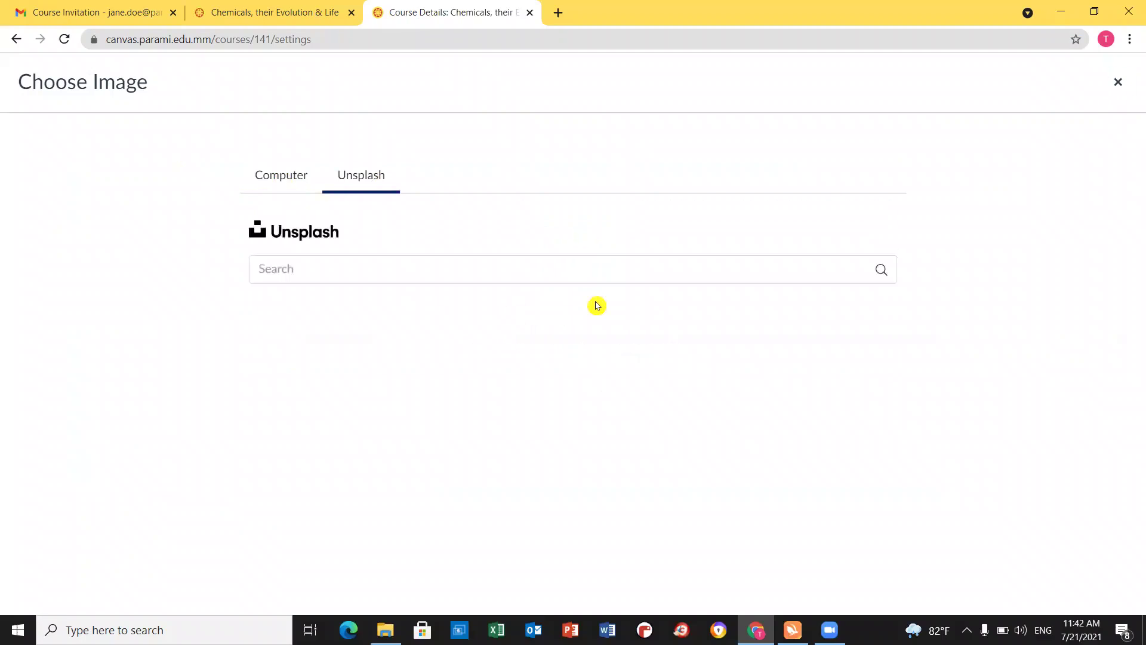
pyautogui.click(492, 272)
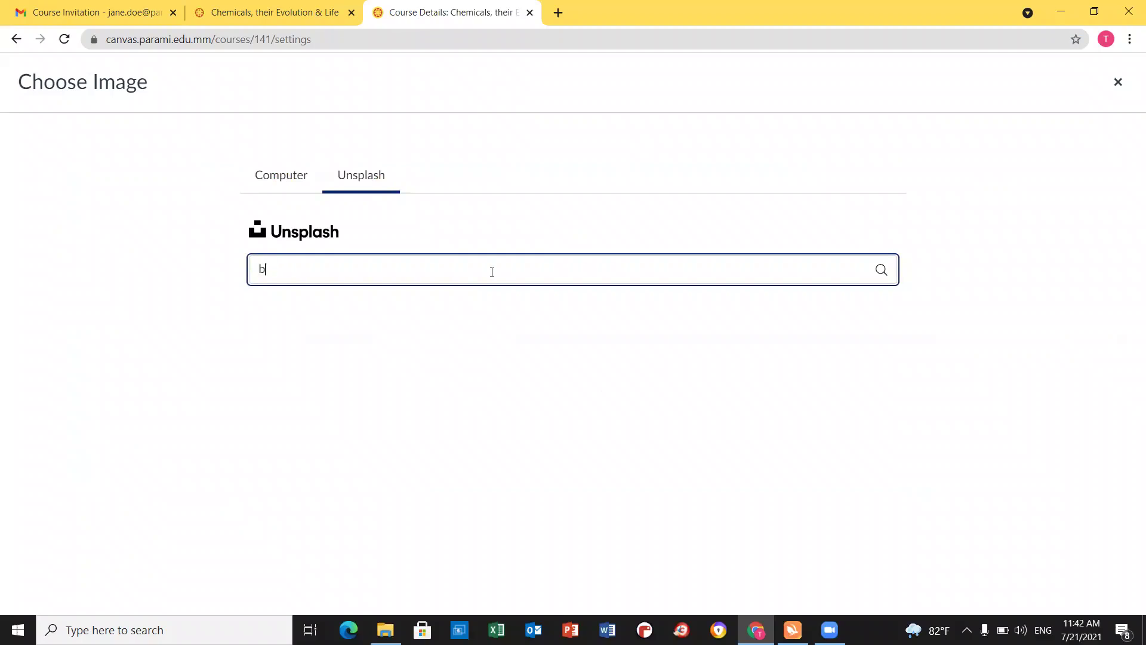
pyautogui.write('biolog')
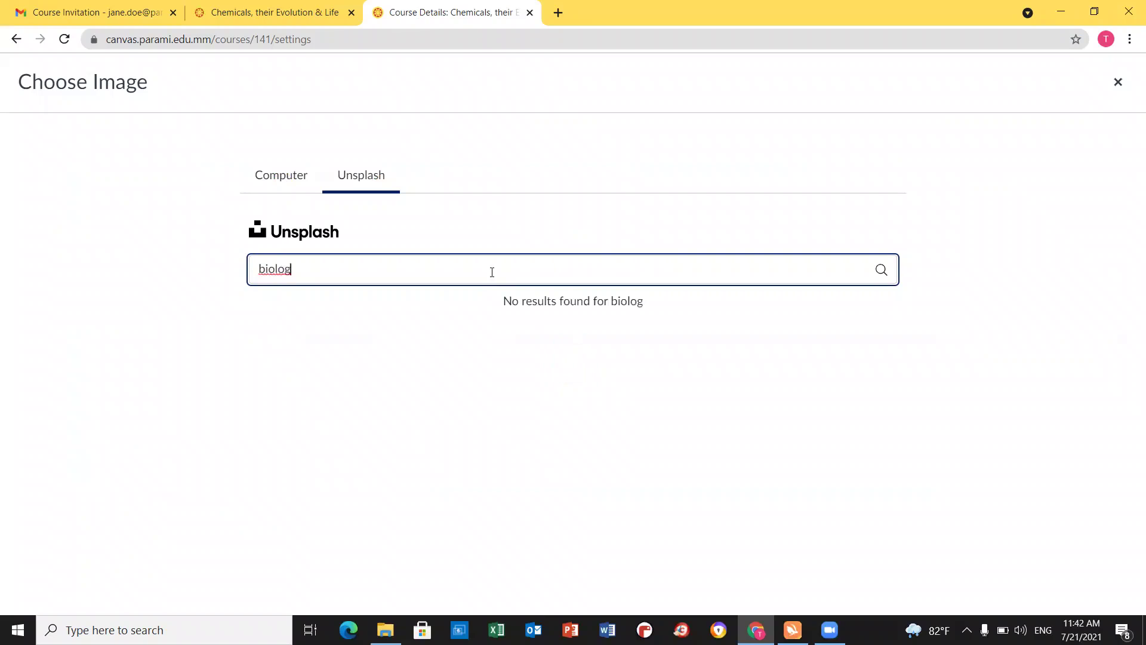
pyautogui.write('y')
pyautogui.scroll(-3, 410, 416)
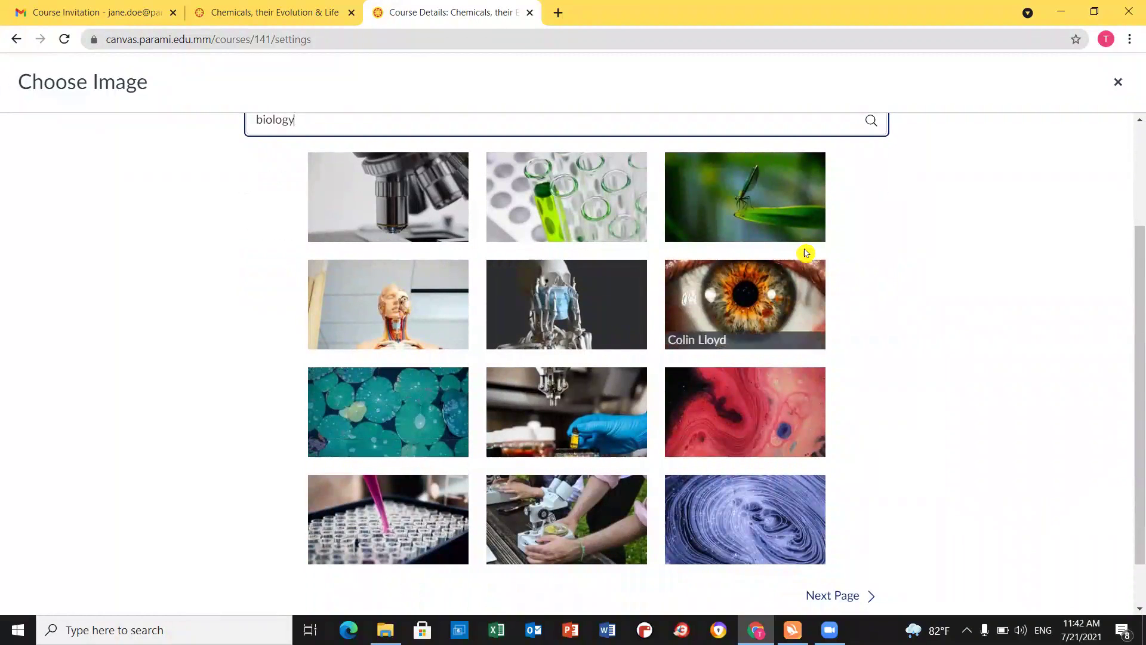
pyautogui.click(764, 217)
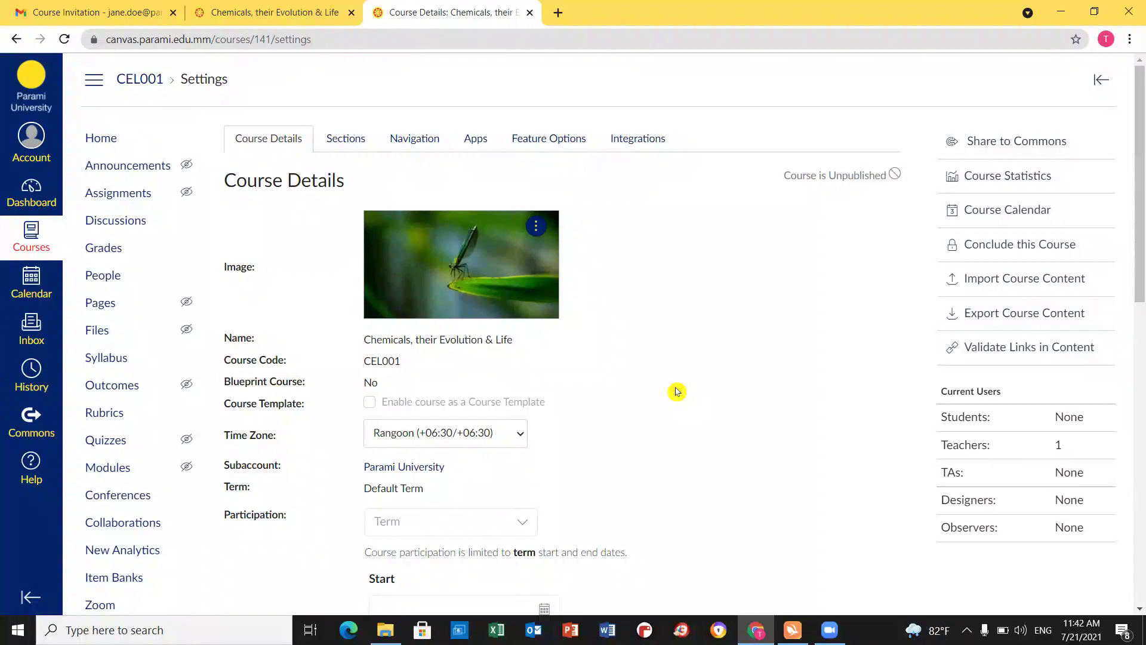
pyautogui.scroll(-12, 679, 397)
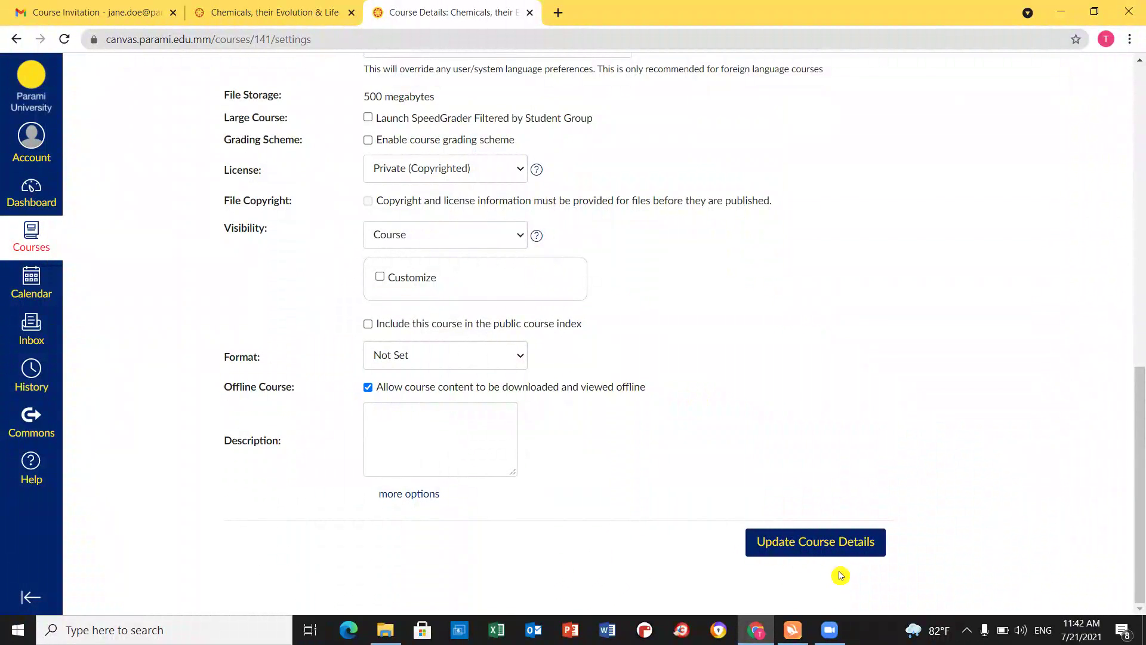
pyautogui.click(804, 548)
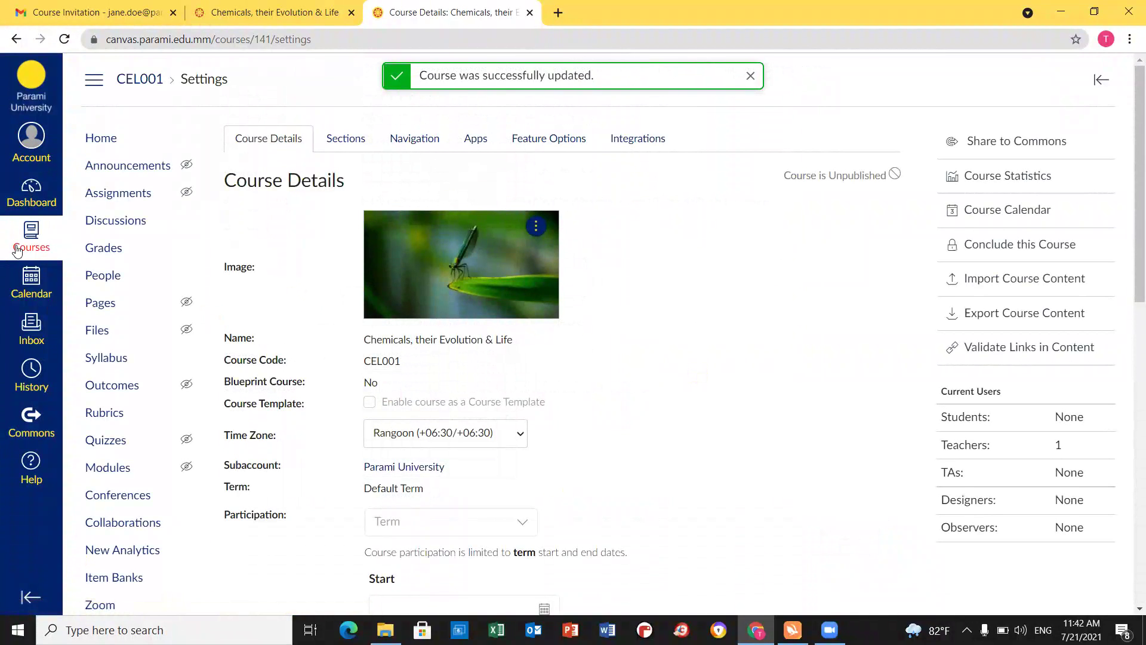
# Return to the dashboard and turn off the color overlay on the course cards.
pyautogui.click(28, 203)
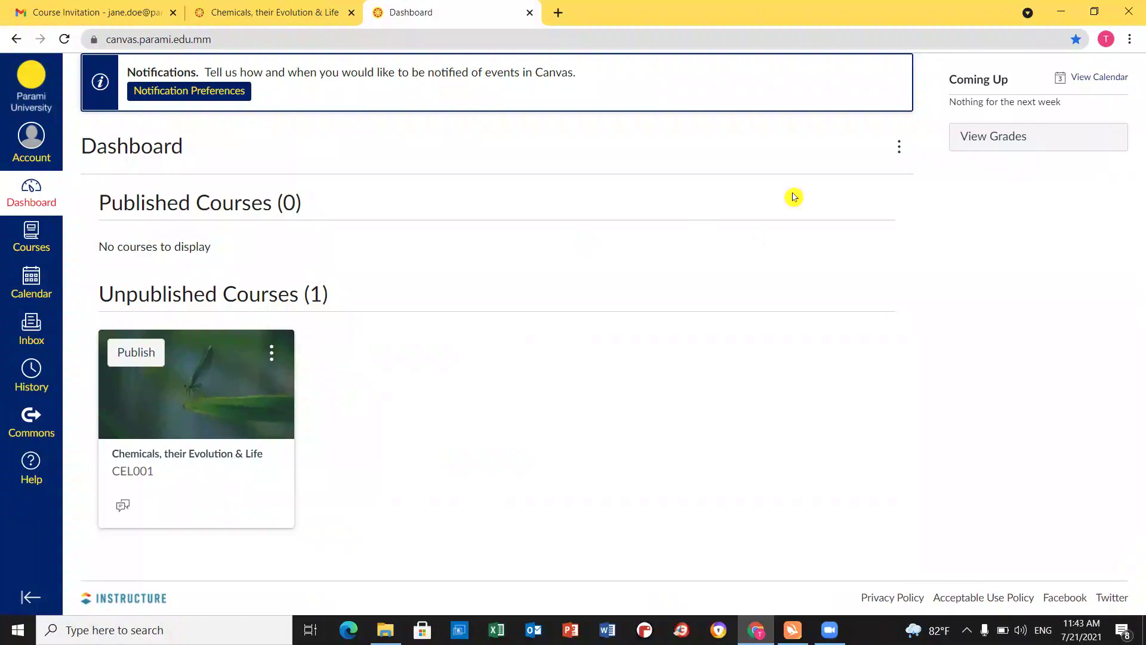
pyautogui.click(899, 148)
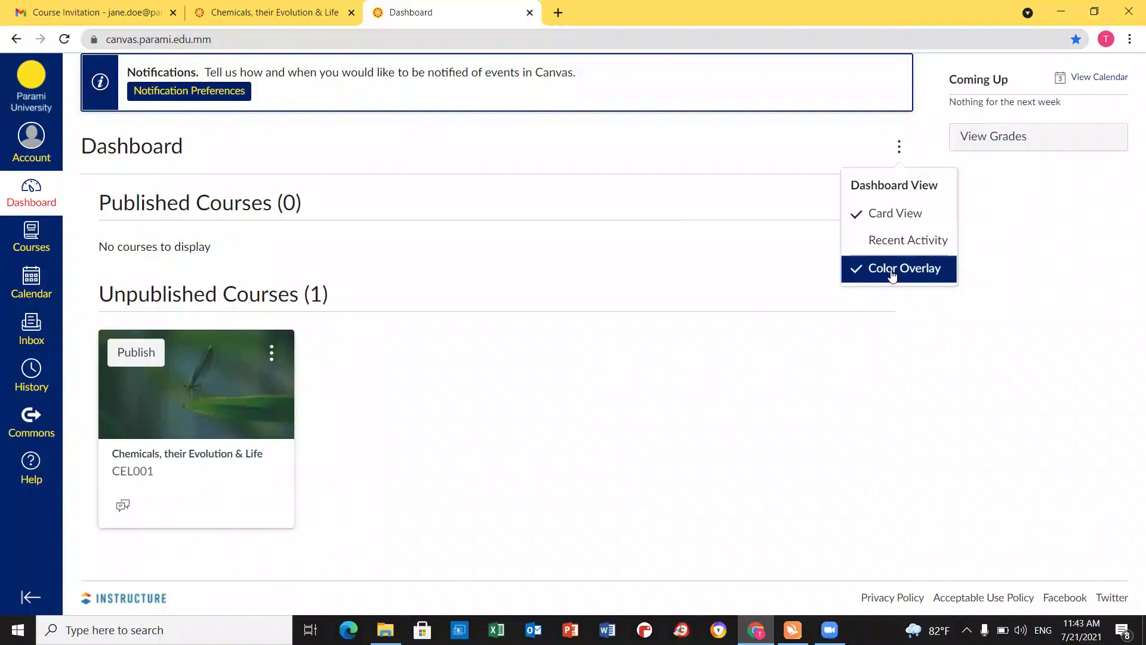
pyautogui.click(893, 273)
pyautogui.click(899, 150)
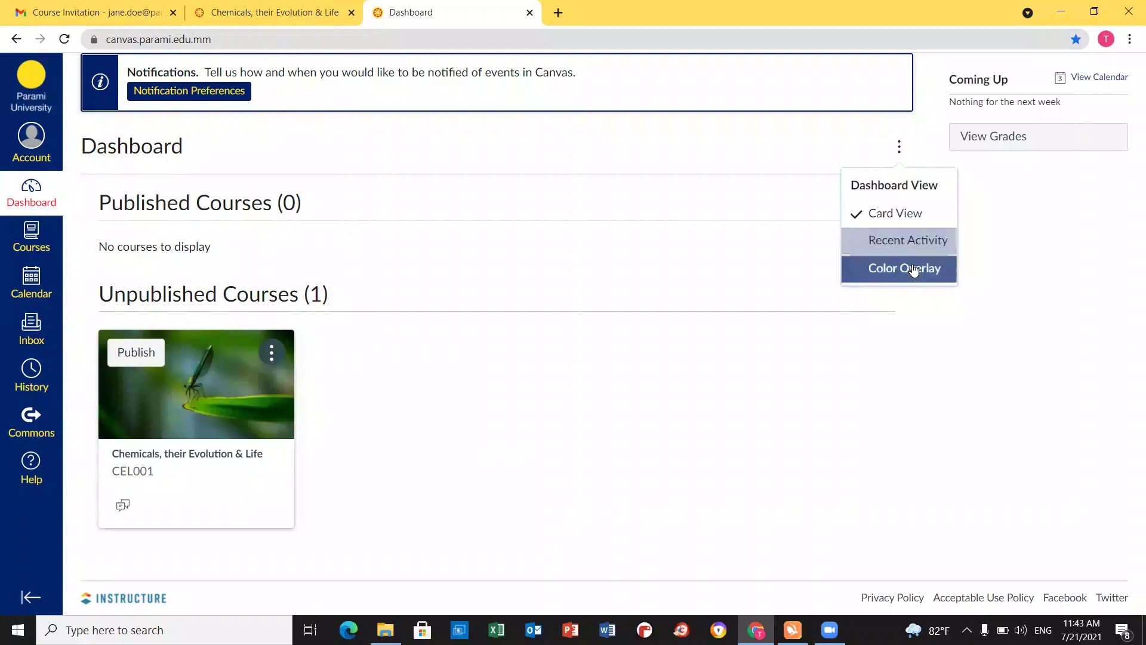
# Turn the color overlay on the dashboard course cards on and off again.
pyautogui.click(917, 270)
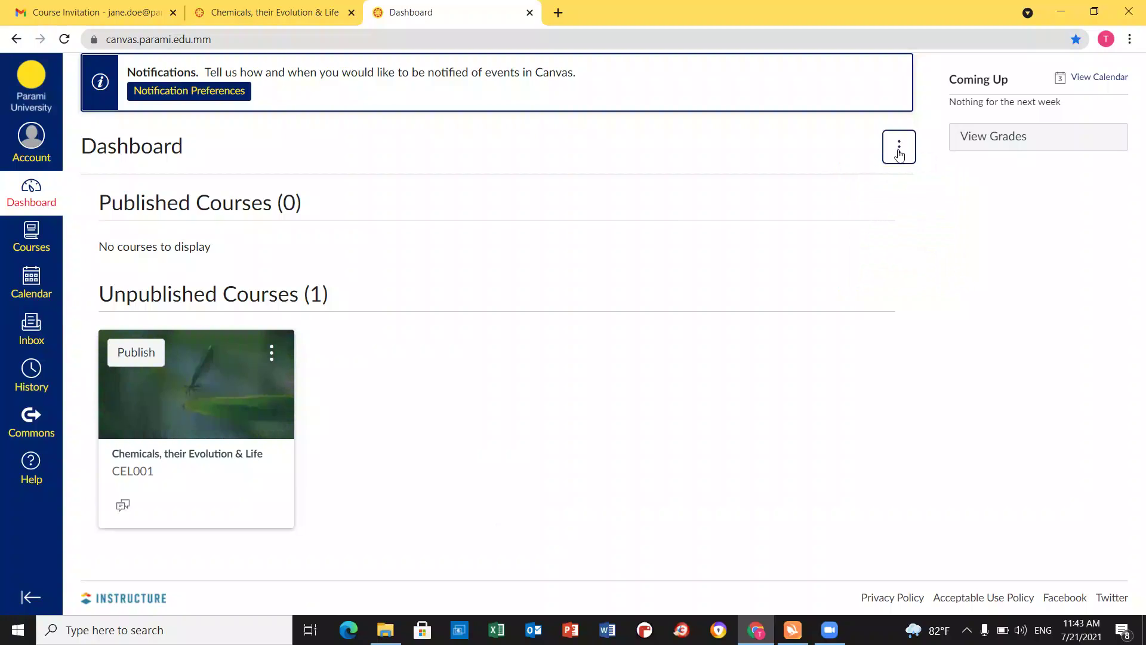
pyautogui.click(899, 149)
pyautogui.click(902, 269)
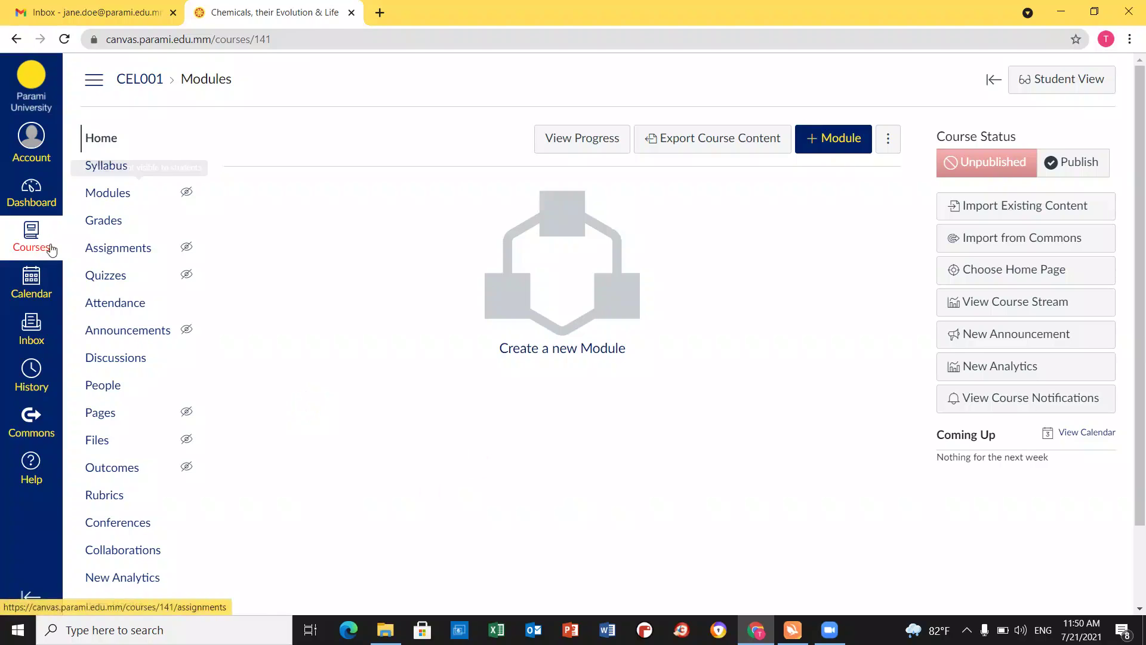
# Start editing the course syllabus of CEL001 and open the H5P interactive content tool for its description.
pyautogui.click(104, 170)
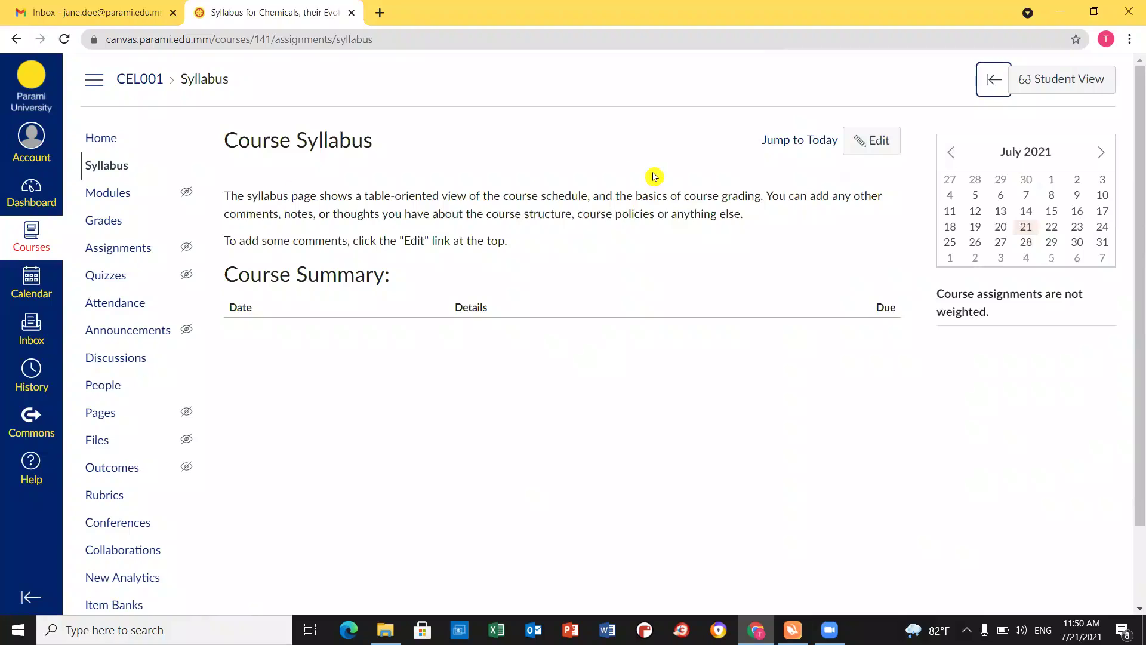
pyautogui.click(879, 147)
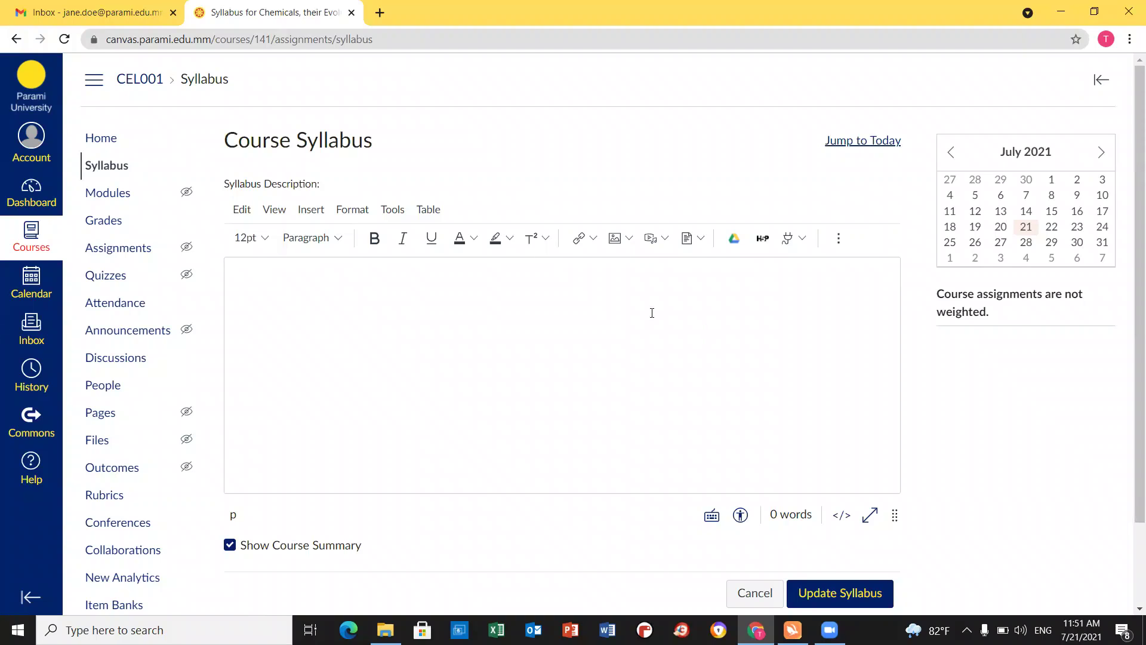
pyautogui.click(764, 241)
pyautogui.click(765, 242)
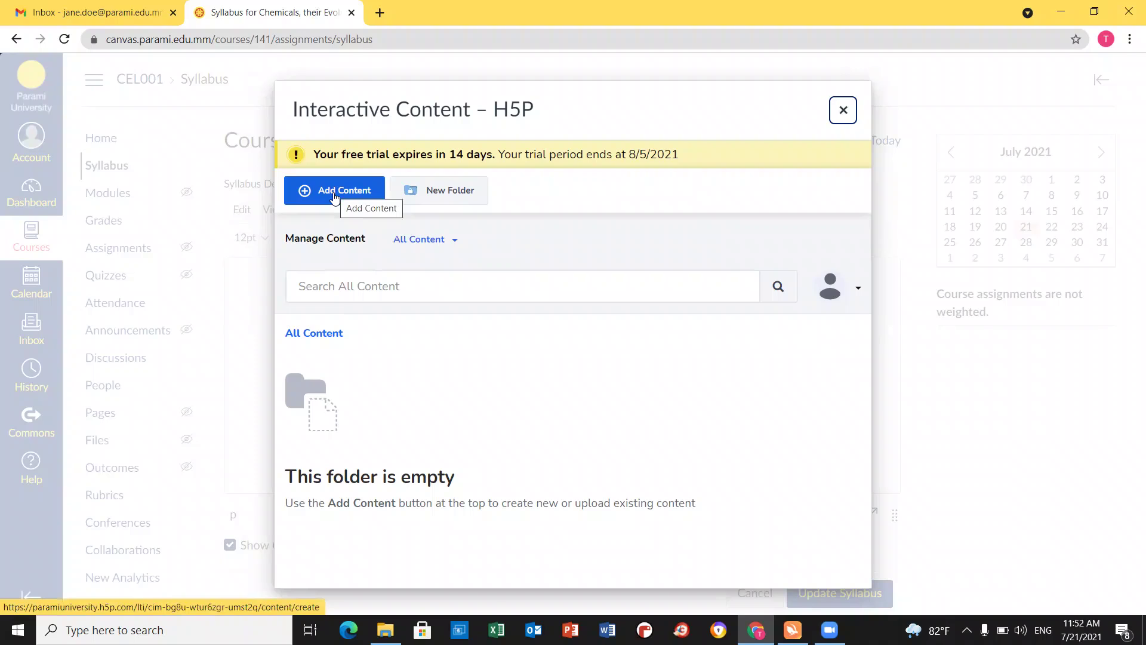
# Start new H5P content, search the content types for "Acco", and choose Accordion.
pyautogui.click(334, 192)
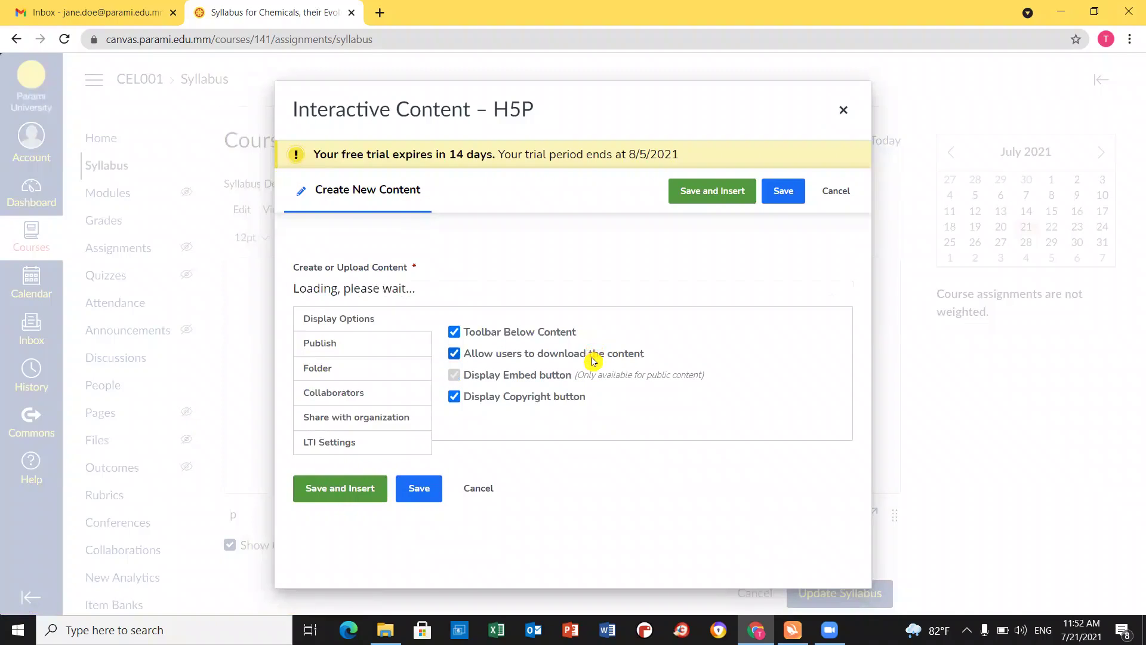
pyautogui.scroll(-2, 564, 309)
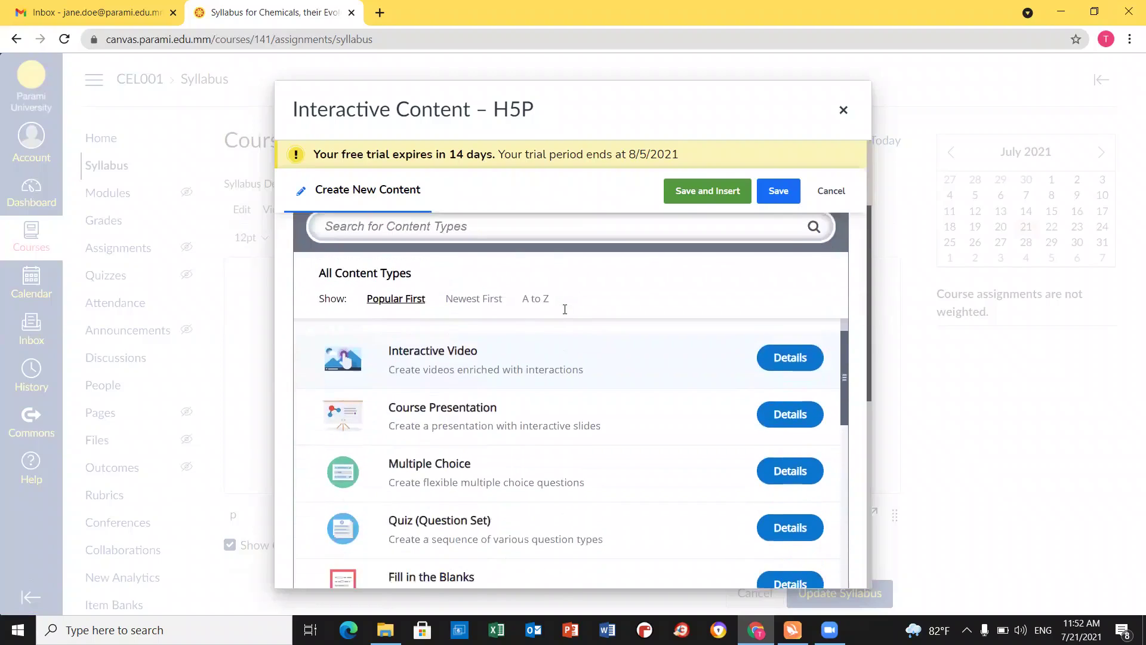
pyautogui.scroll(1, 565, 309)
pyautogui.click(474, 305)
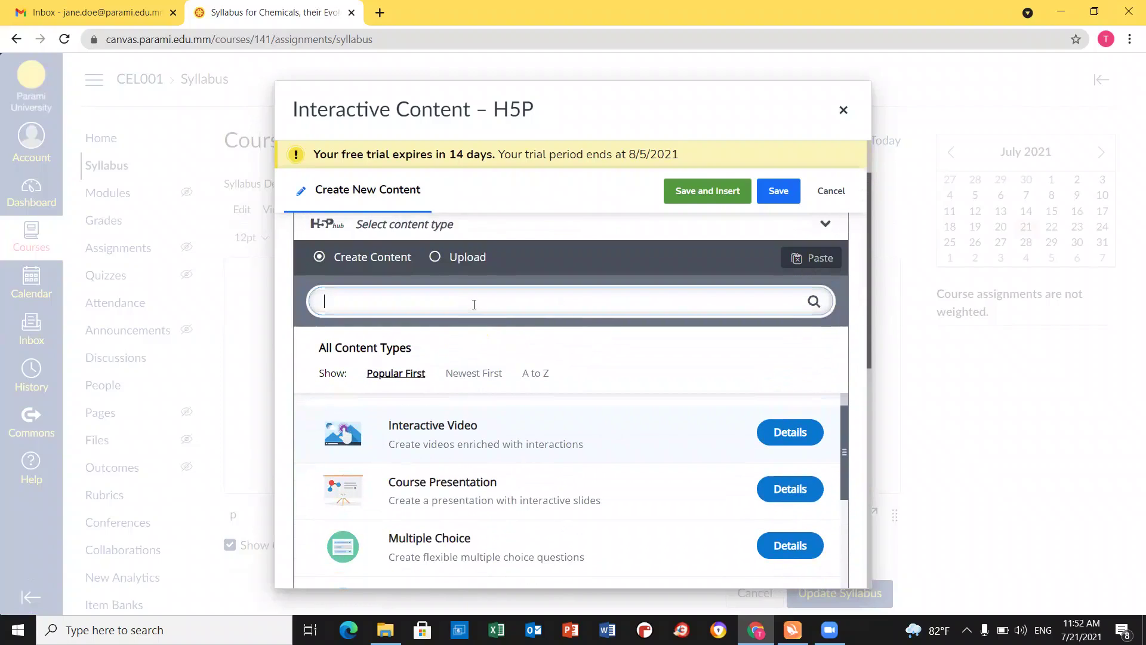
pyautogui.write('Acco')
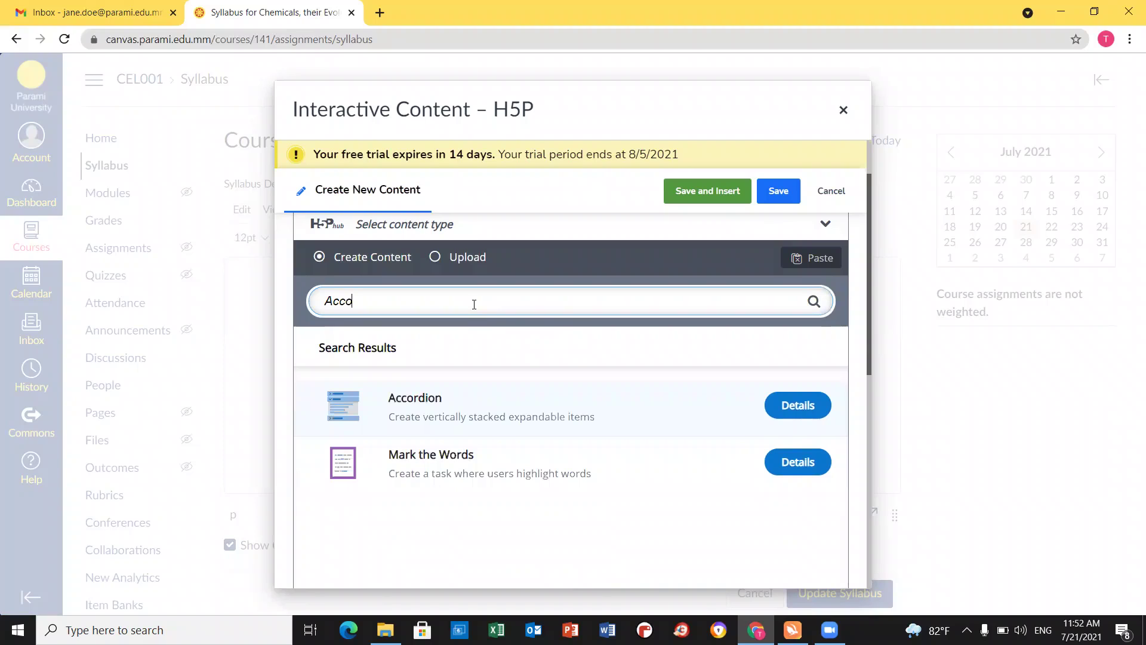
pyautogui.click(420, 400)
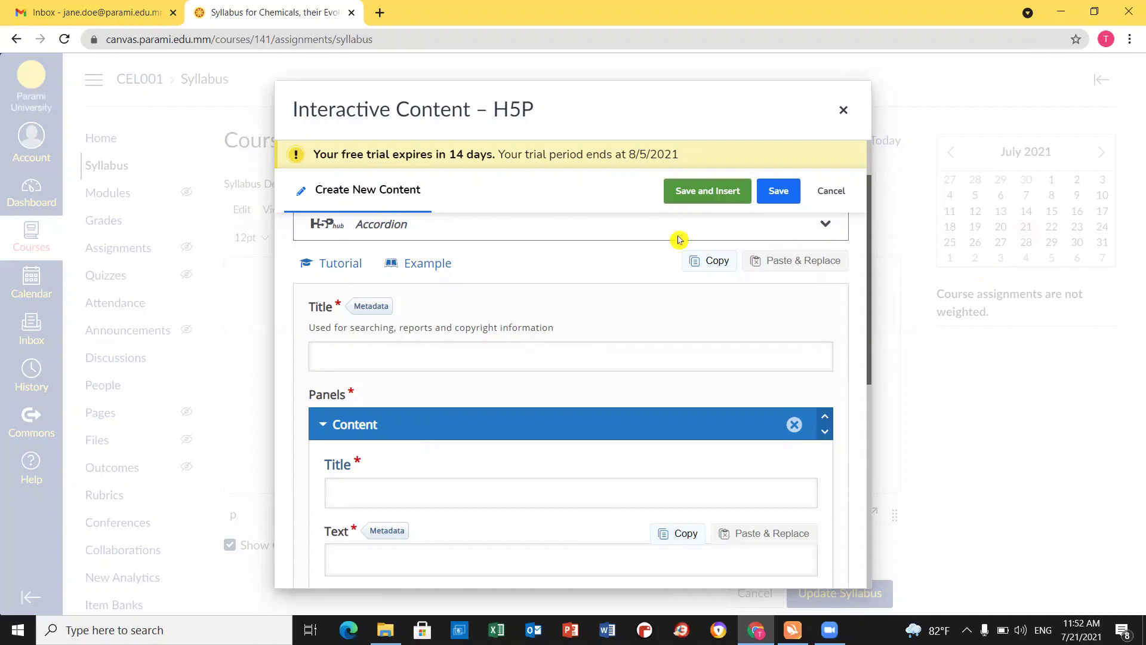
# Switch to the course folder on the desktop, open the CEL Syllabus document in Word, and enable editing.
pyautogui.click(1061, 24)
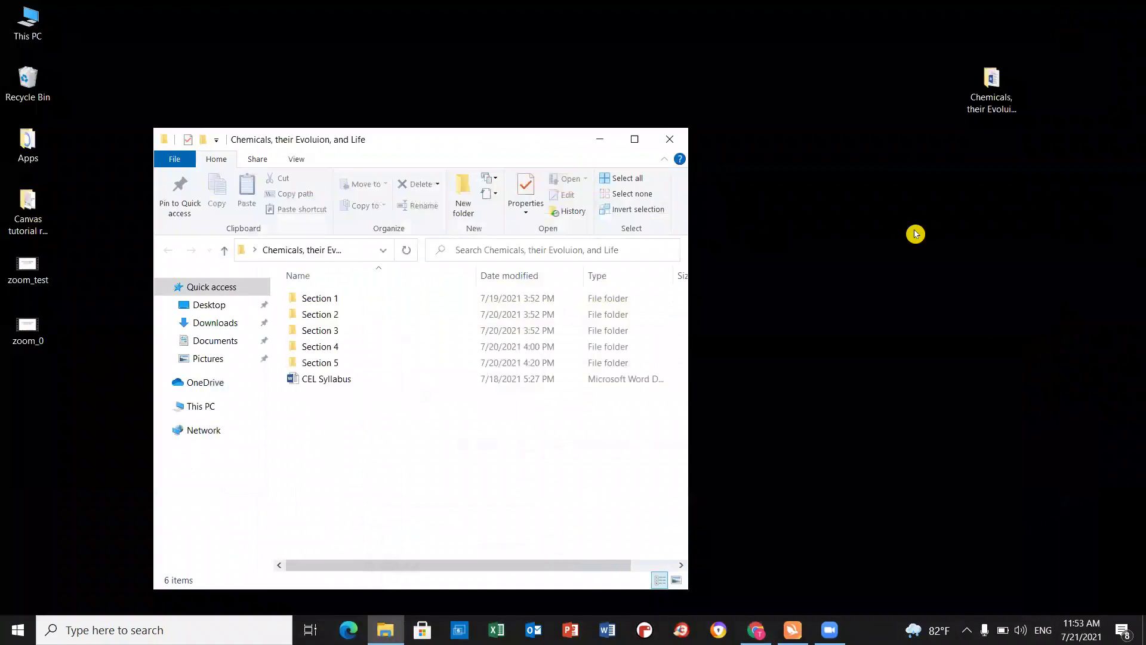
pyautogui.doubleClick(320, 382)
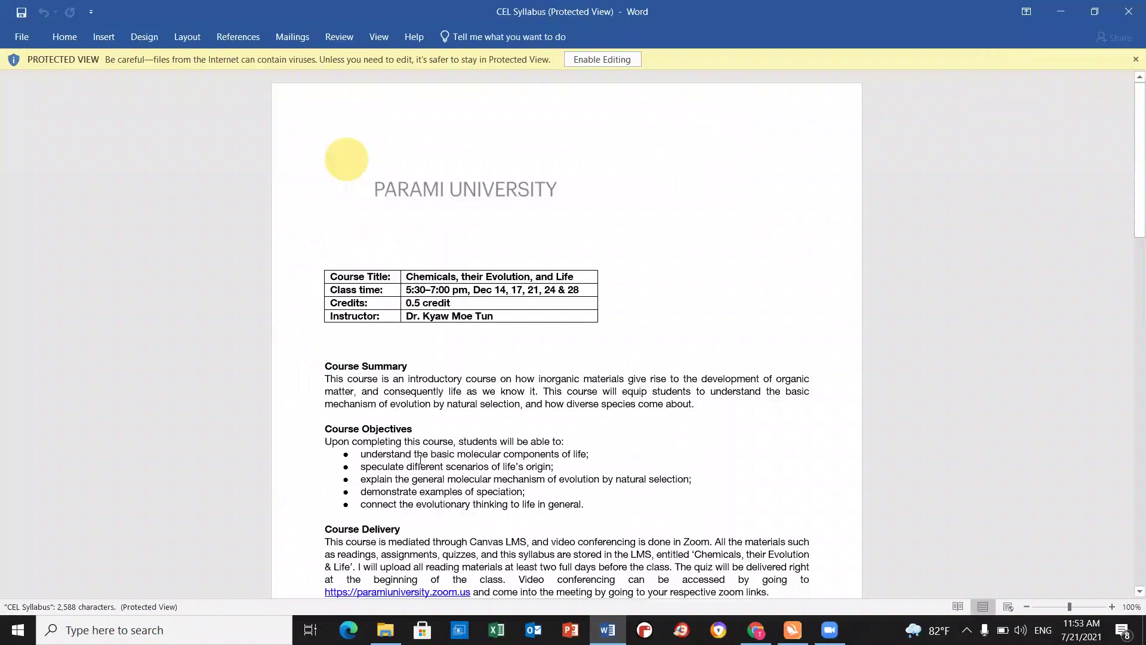
pyautogui.click(603, 59)
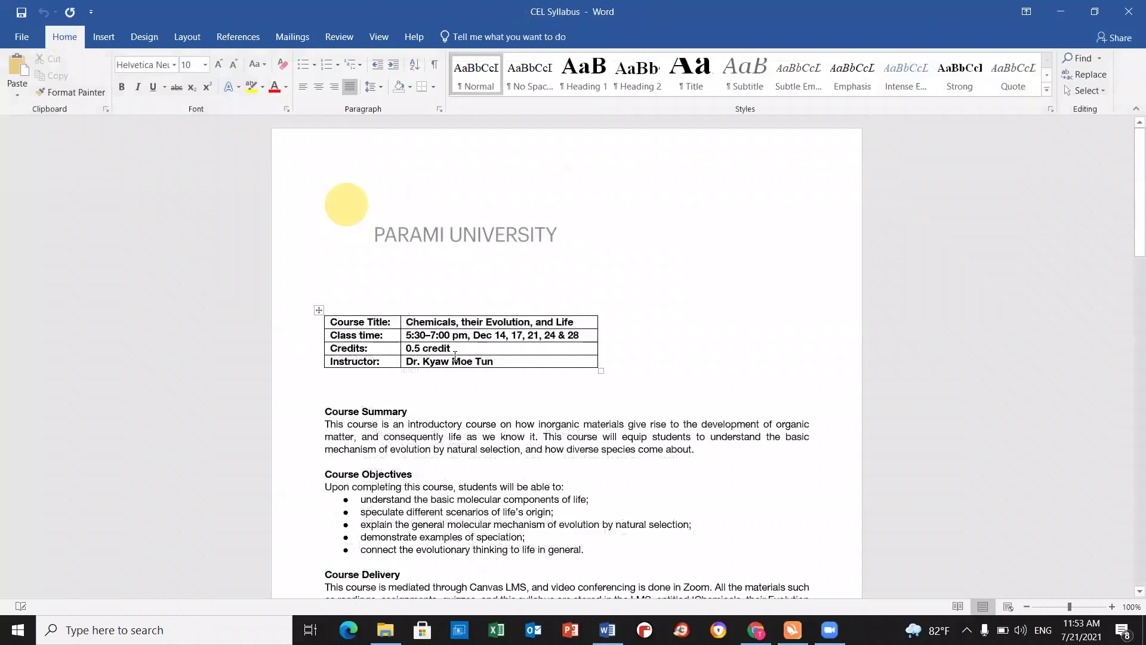
pyautogui.scroll(-2, 493, 381)
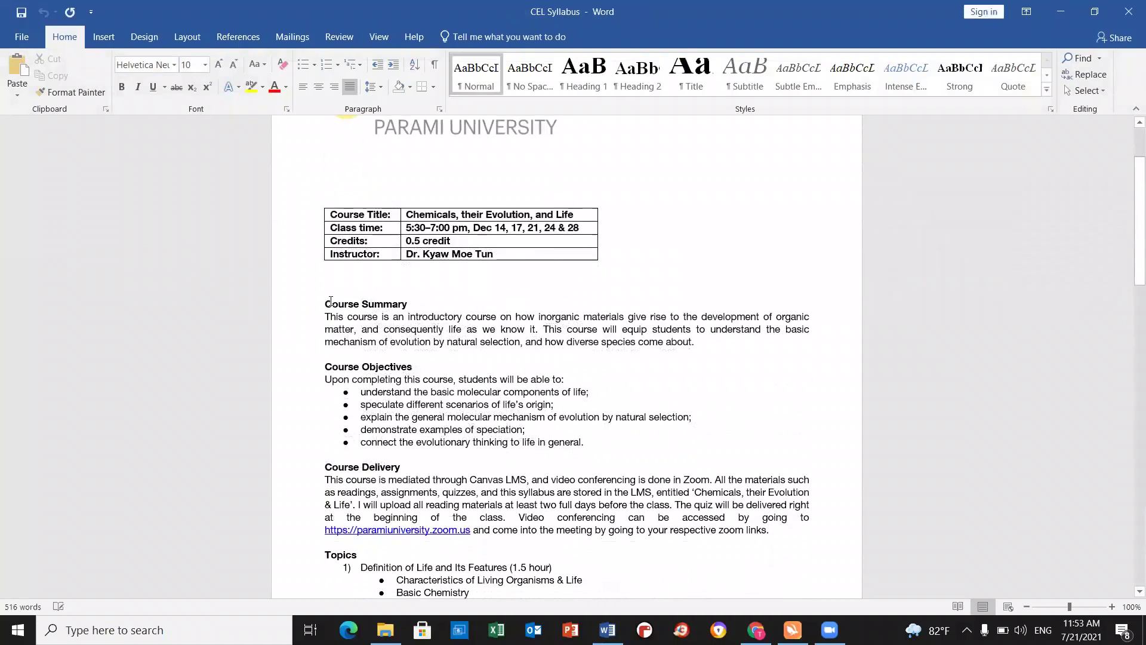
# Title the accordion "Course Syllabus" and its first panel "Course Summary", copying the panel title from the Word syllabus.
pyautogui.moveTo(426, 302); pyautogui.dragTo(326, 303)
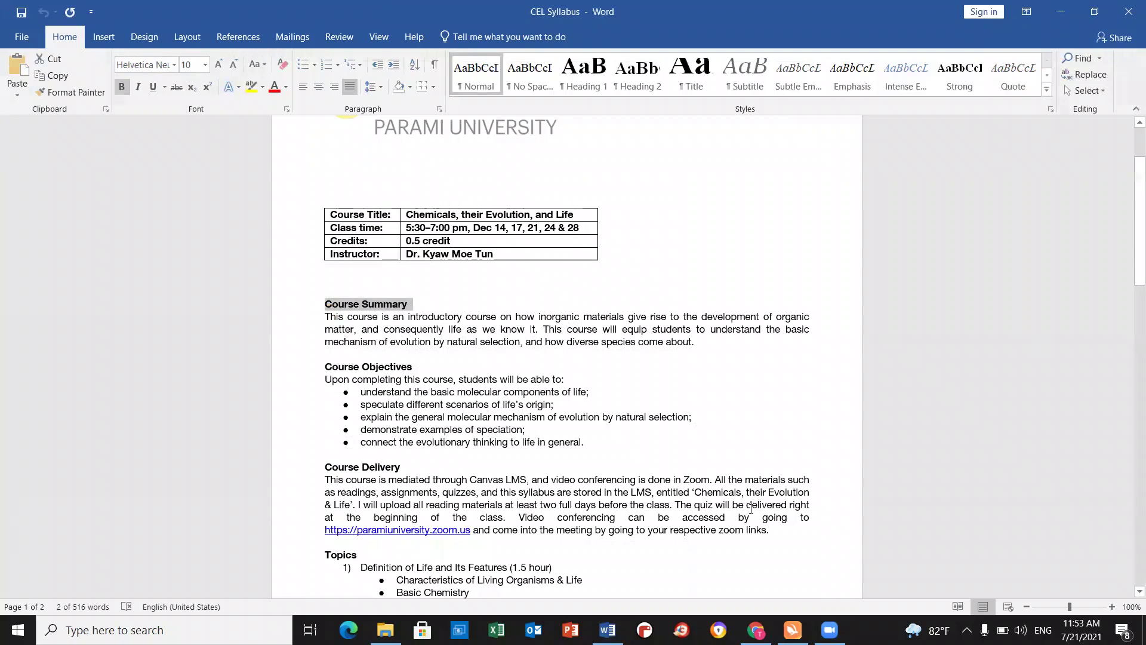
pyautogui.click(756, 630)
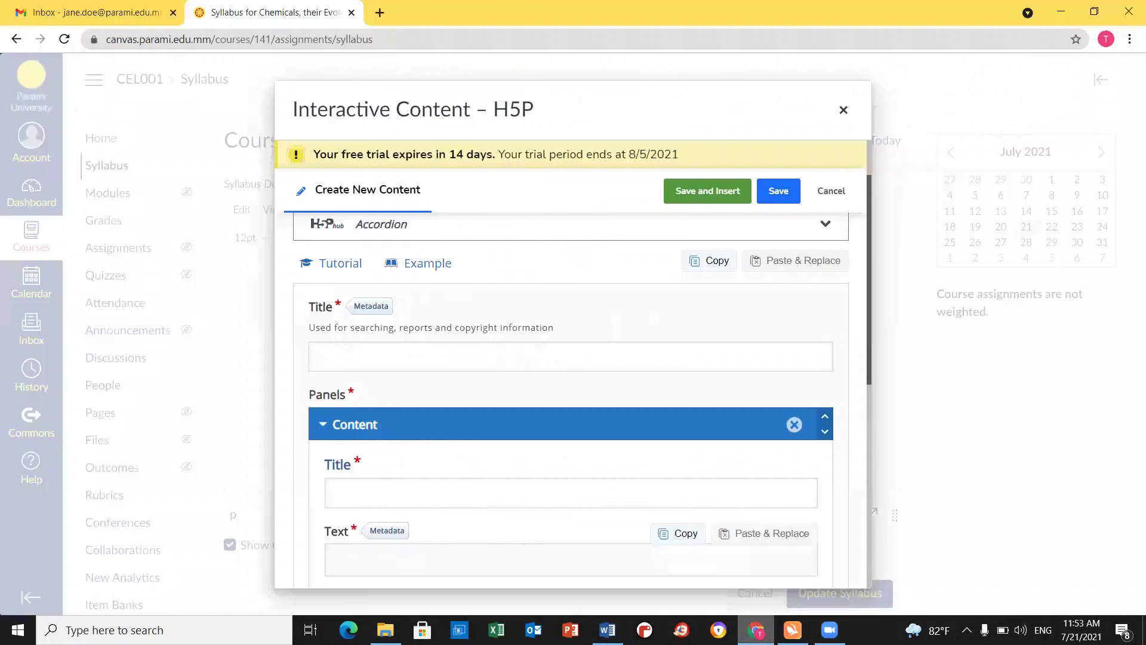
pyautogui.click(353, 360)
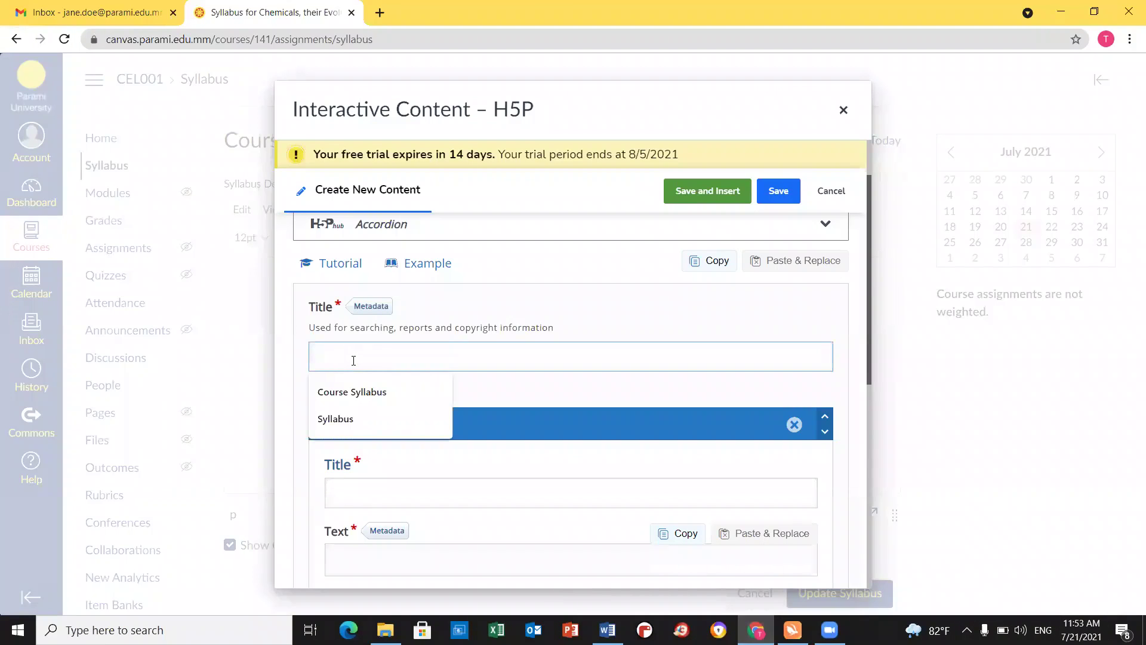
pyautogui.write('C')
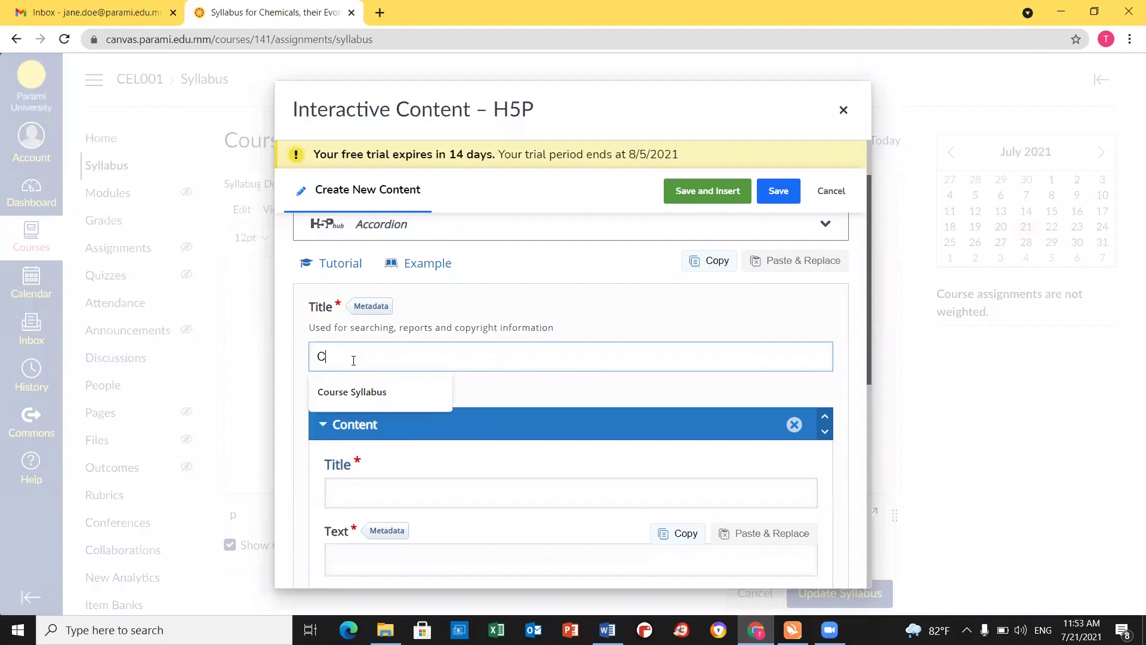
pyautogui.write('ourse Syllabus')
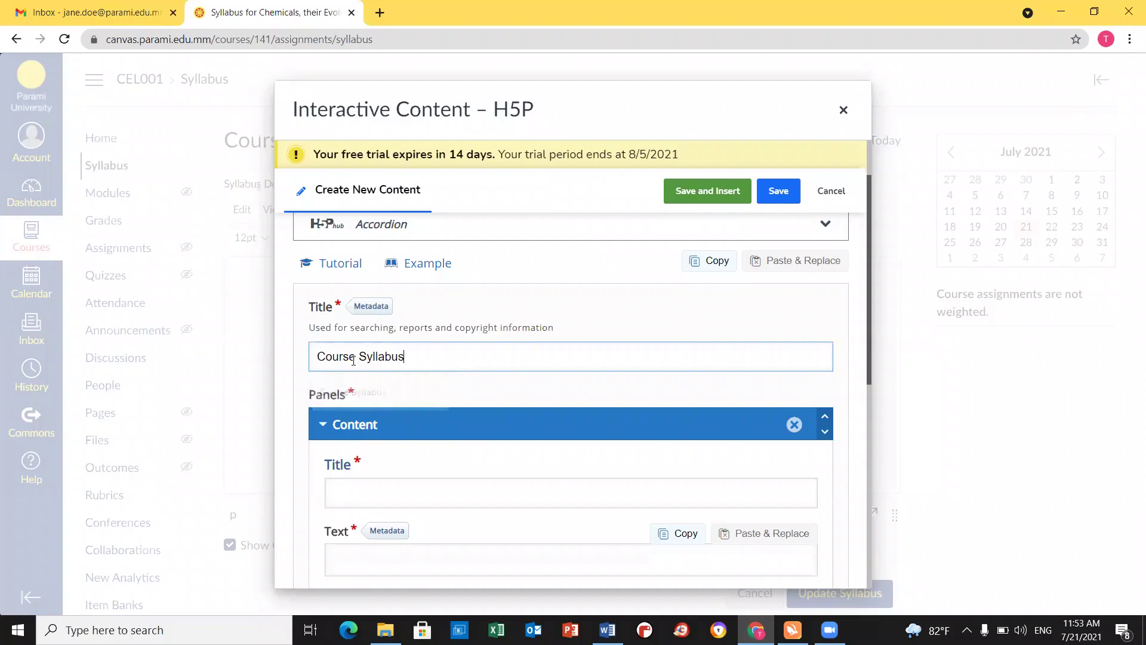
pyautogui.scroll(-1, 422, 466)
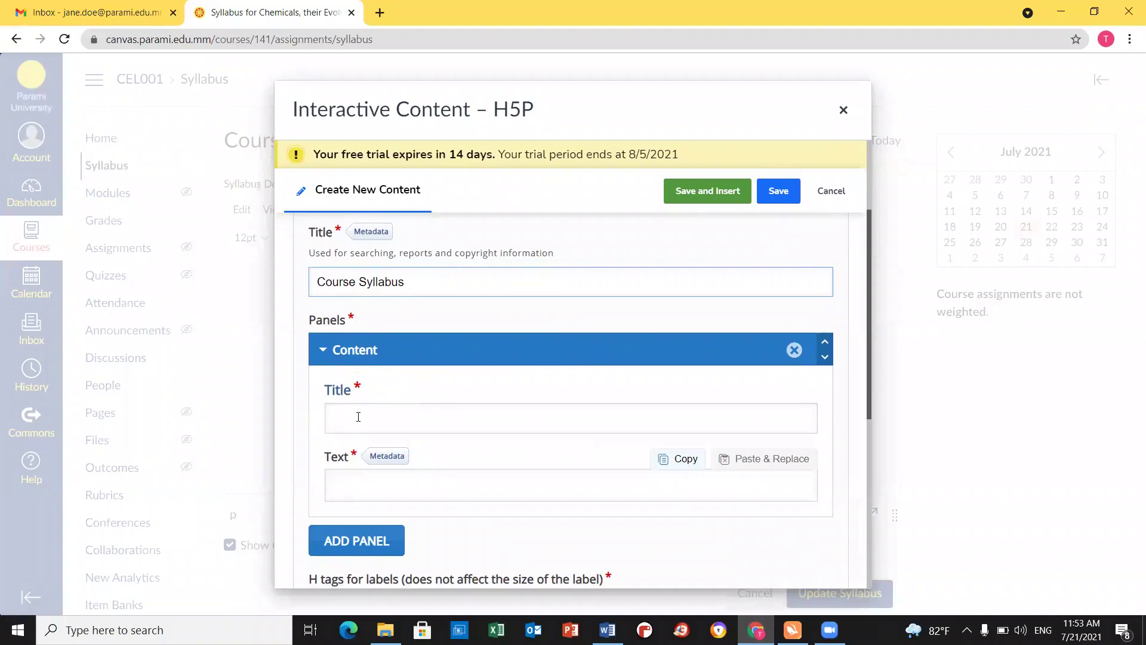
pyautogui.click(358, 417)
pyautogui.write('Course Summary')
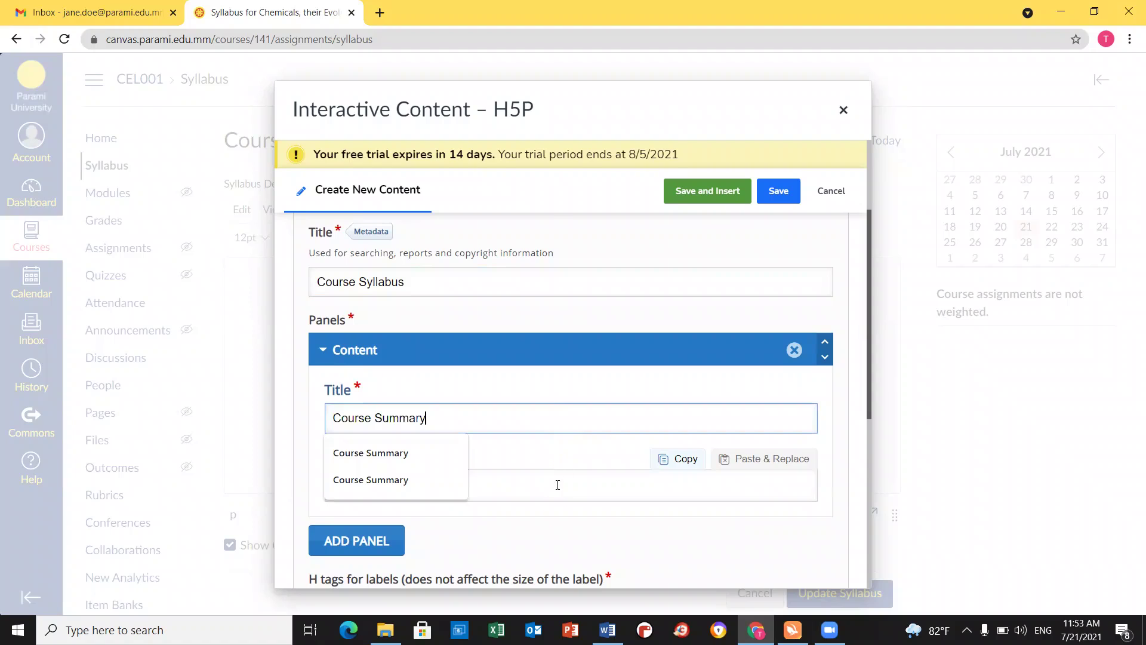
# Copy the Course Summary paragraph from the Word syllabus into the text of the Course Summary panel.
pyautogui.click(412, 487)
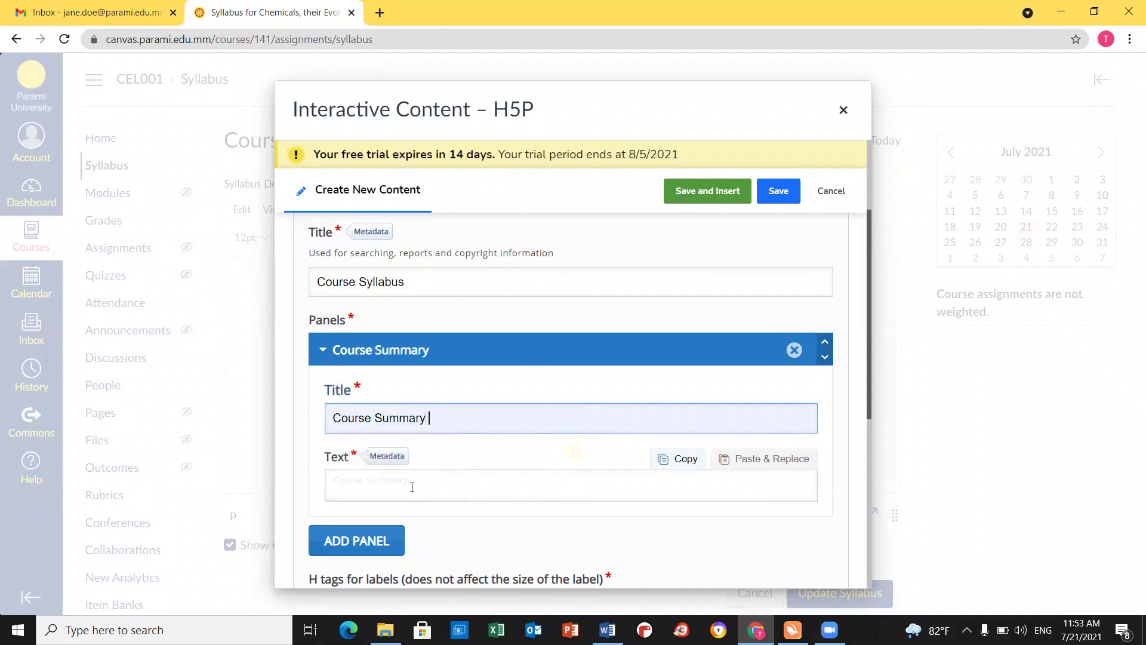
pyautogui.click(357, 476)
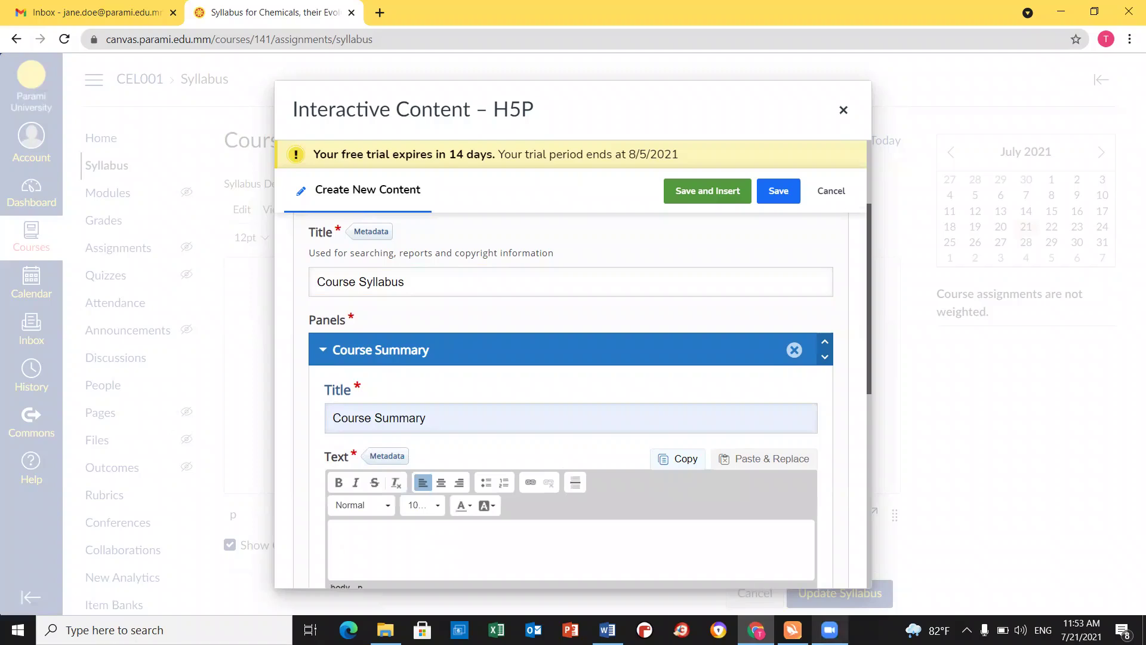
pyautogui.moveTo(756, 631)
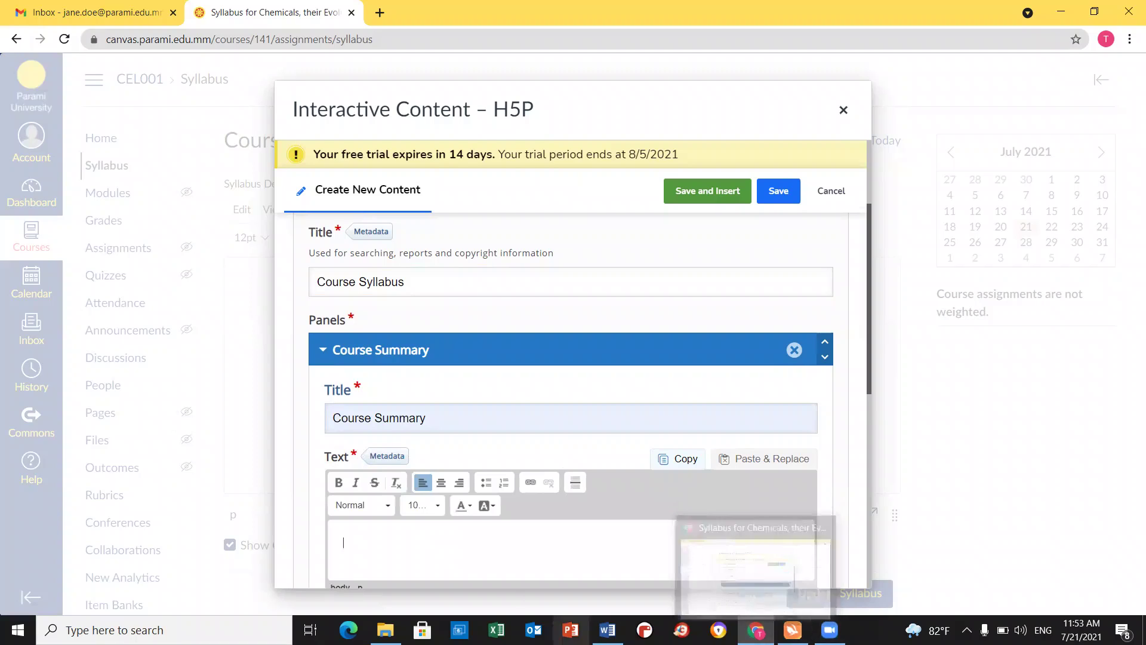
pyautogui.click(607, 628)
pyautogui.moveTo(699, 341); pyautogui.dragTo(327, 318)
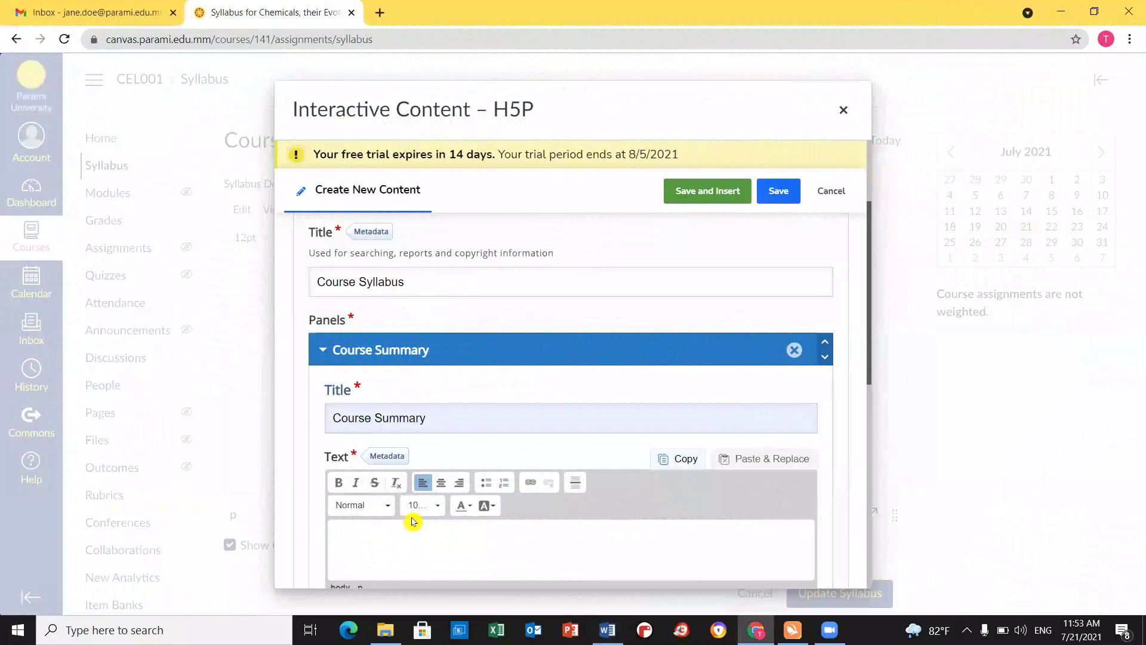
pyautogui.write('This course is an introductory course on how inorganic materials give rise to the development of organic matter, and consequently life as we know it. This course will equip students to understand the basic mechanism of evolution by natural selection, and how diverse species come about.')
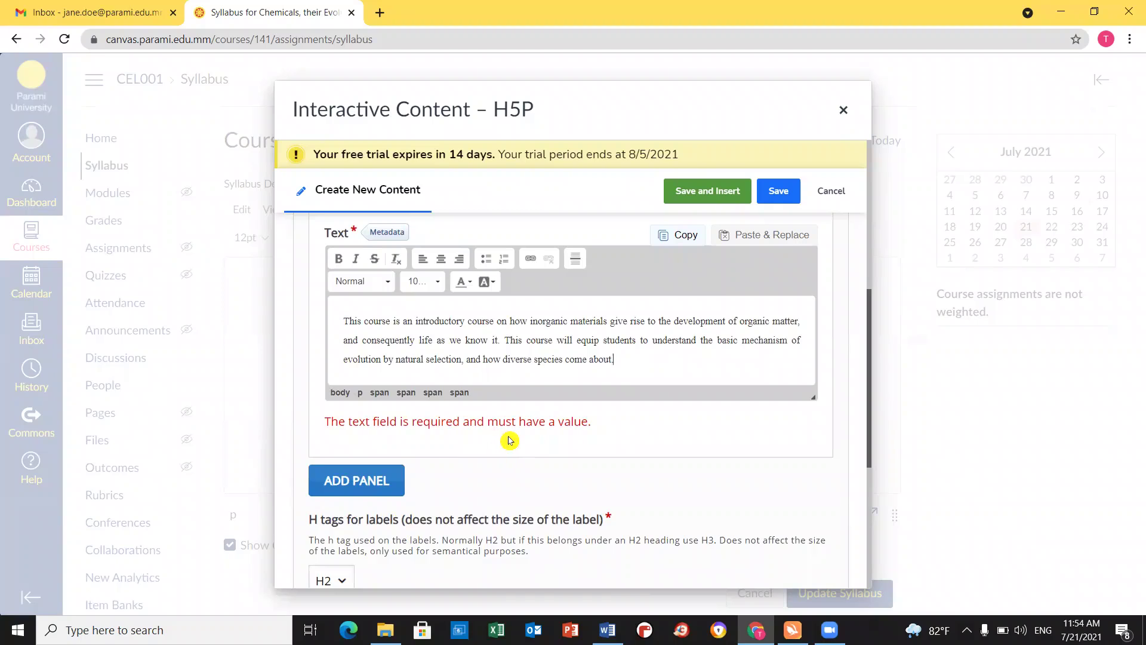
pyautogui.scroll(1, 509, 441)
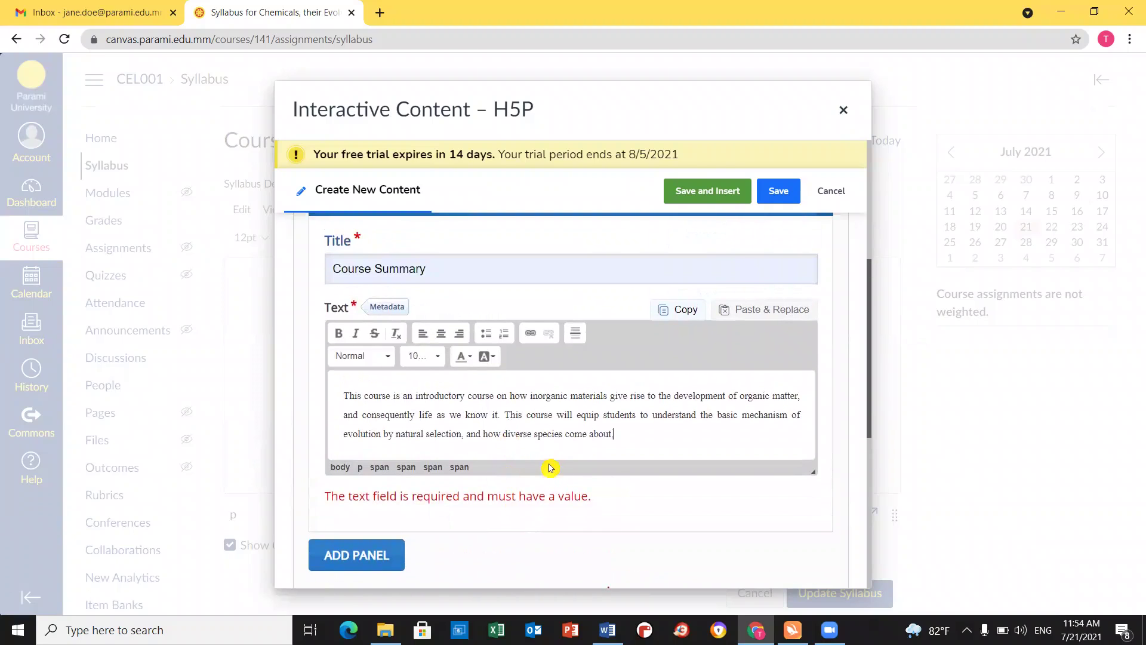
pyautogui.scroll(-1, 558, 475)
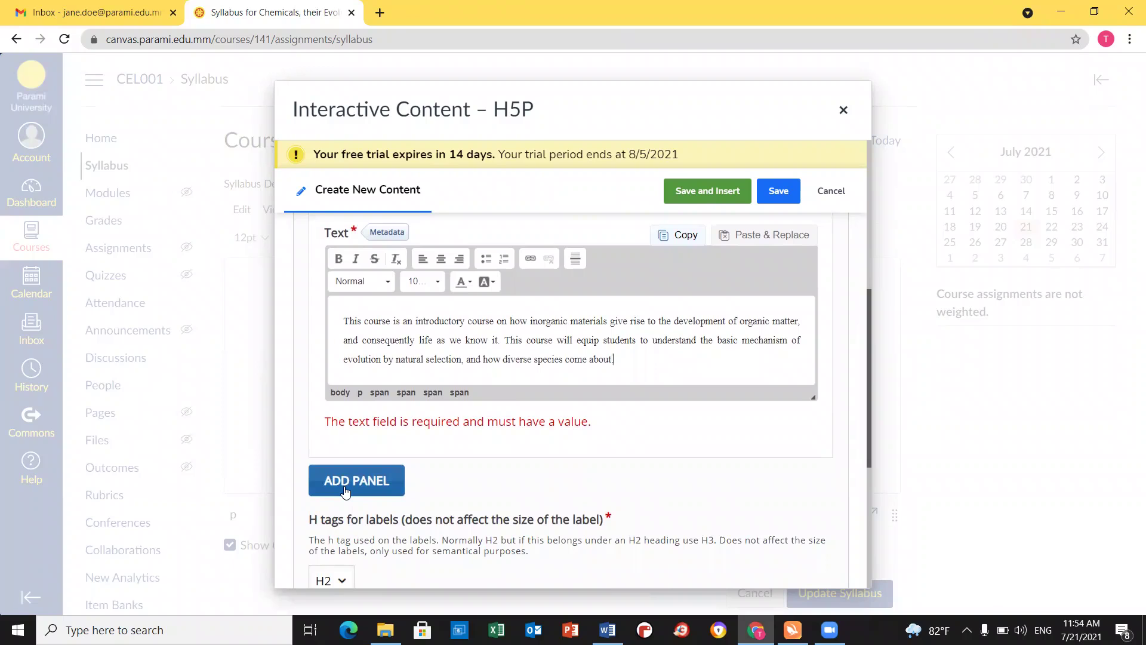
# Add a second panel titled "Course Objectives" and fill its text with the introductory line and bulleted objectives from the Word syllabus.
pyautogui.click(345, 487)
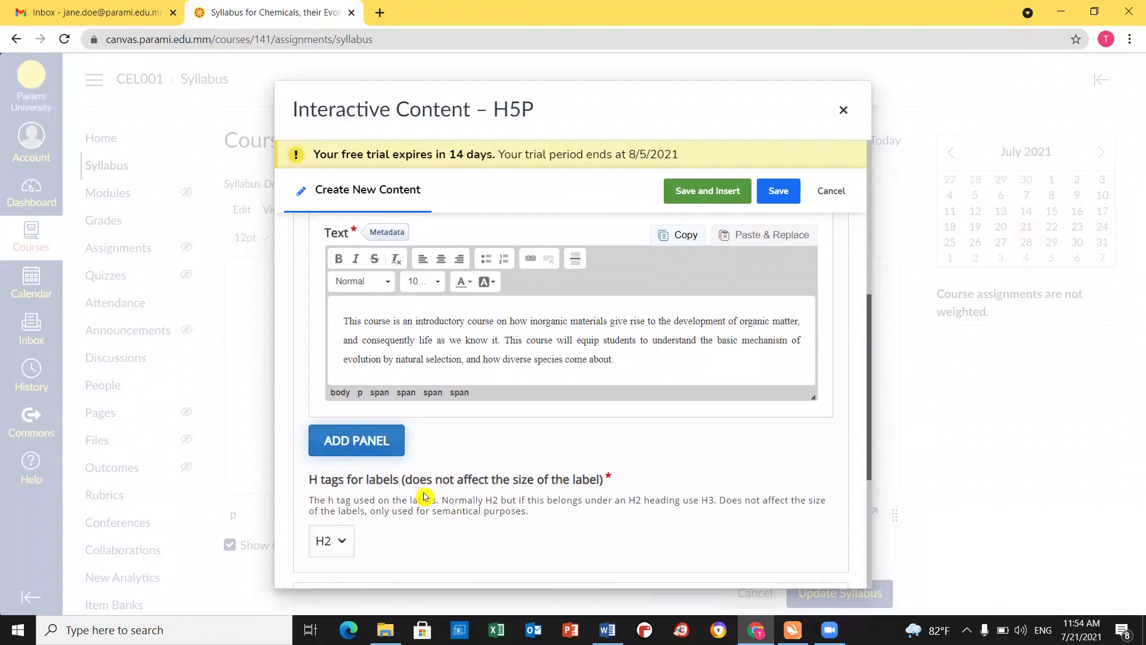
pyautogui.click(608, 630)
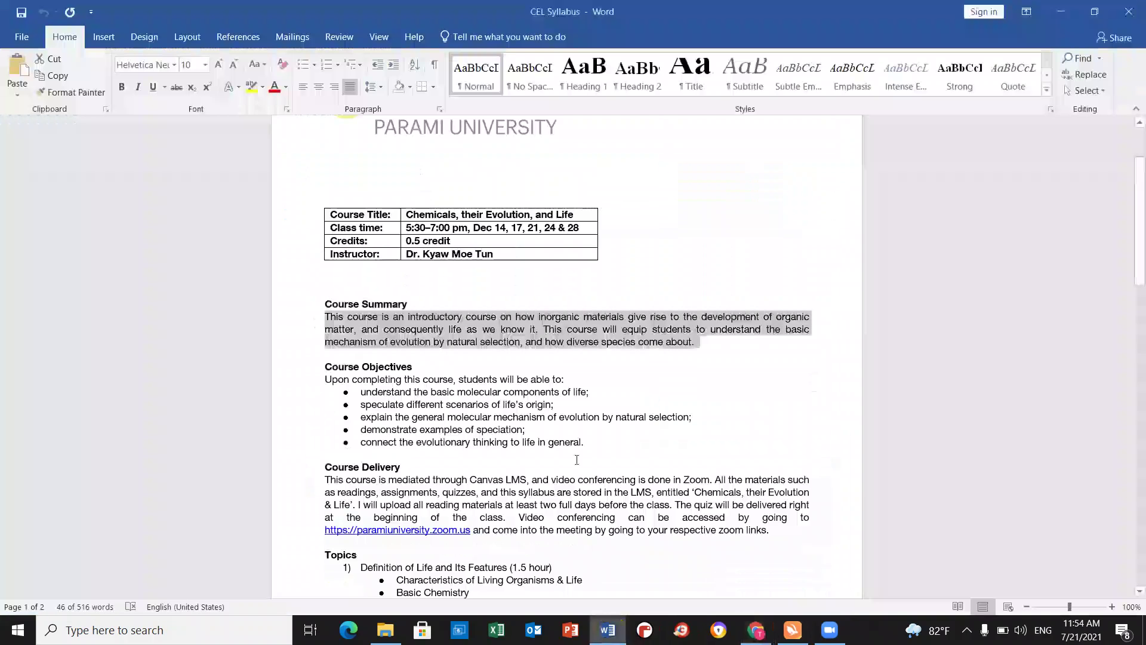
pyautogui.moveTo(441, 368); pyautogui.dragTo(304, 371)
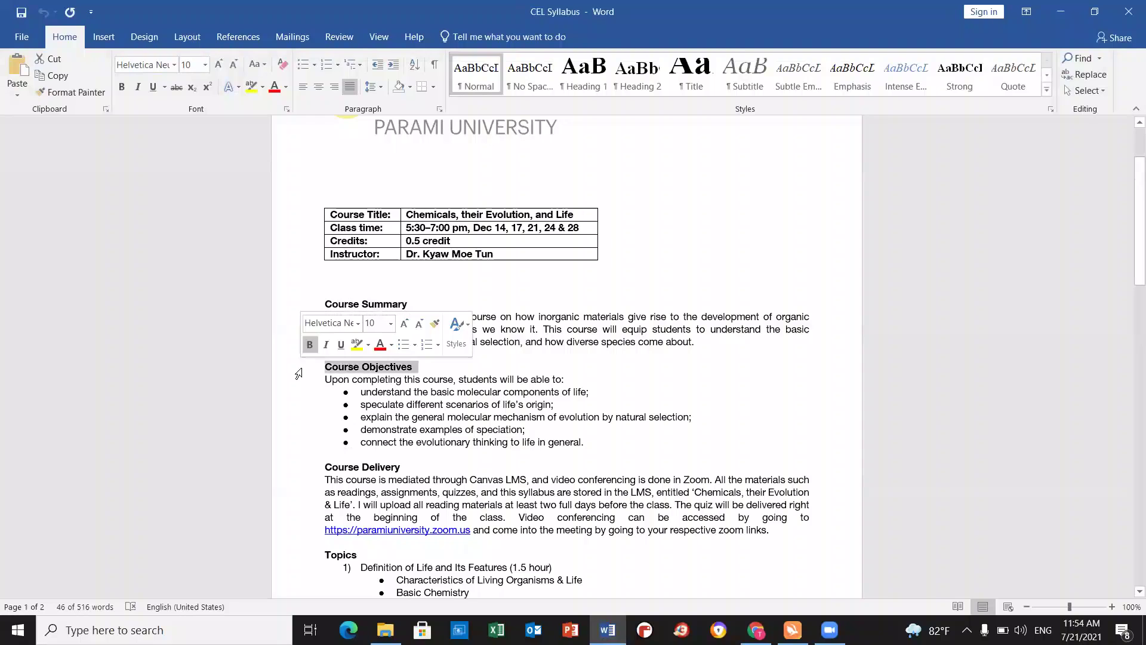
pyautogui.keyDown('shift'); pyautogui.click(584, 442); pyautogui.keyUp('shift')
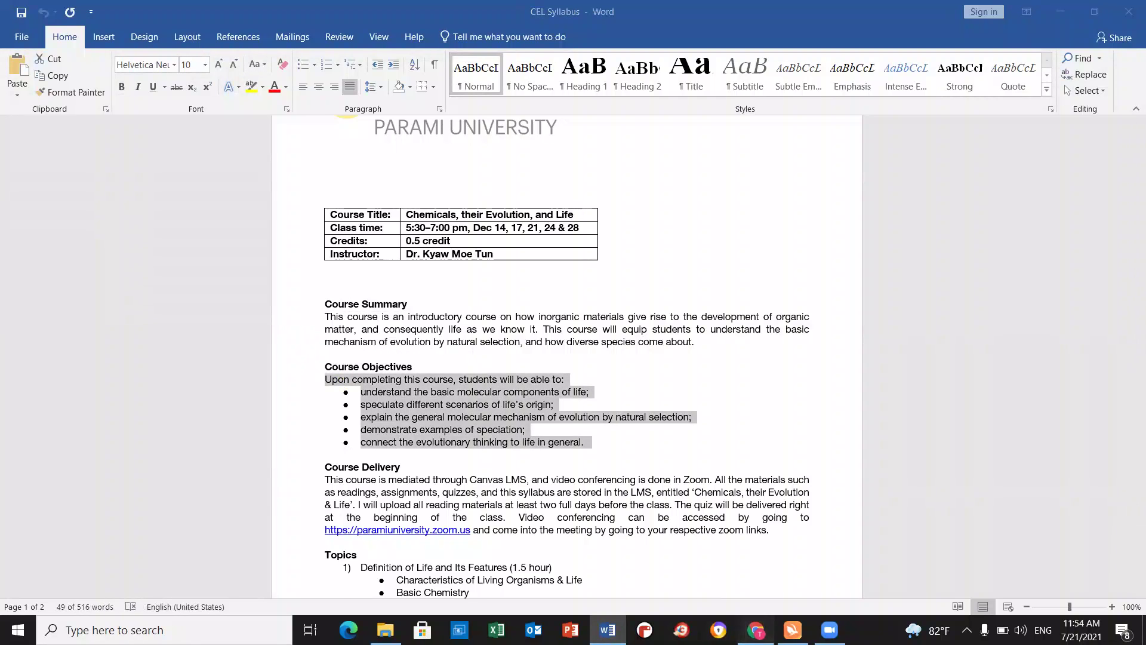
pyautogui.click(756, 630)
pyautogui.click(400, 428)
pyautogui.write("Upon completing this course, students will be able to: understand the basic molecular components of life speculate different scenarios of life's origin; explain the general molecular mechanism of evolution by natural selection; demonstrate examples of speciation; connect the evolutionary thinking to life in general.")
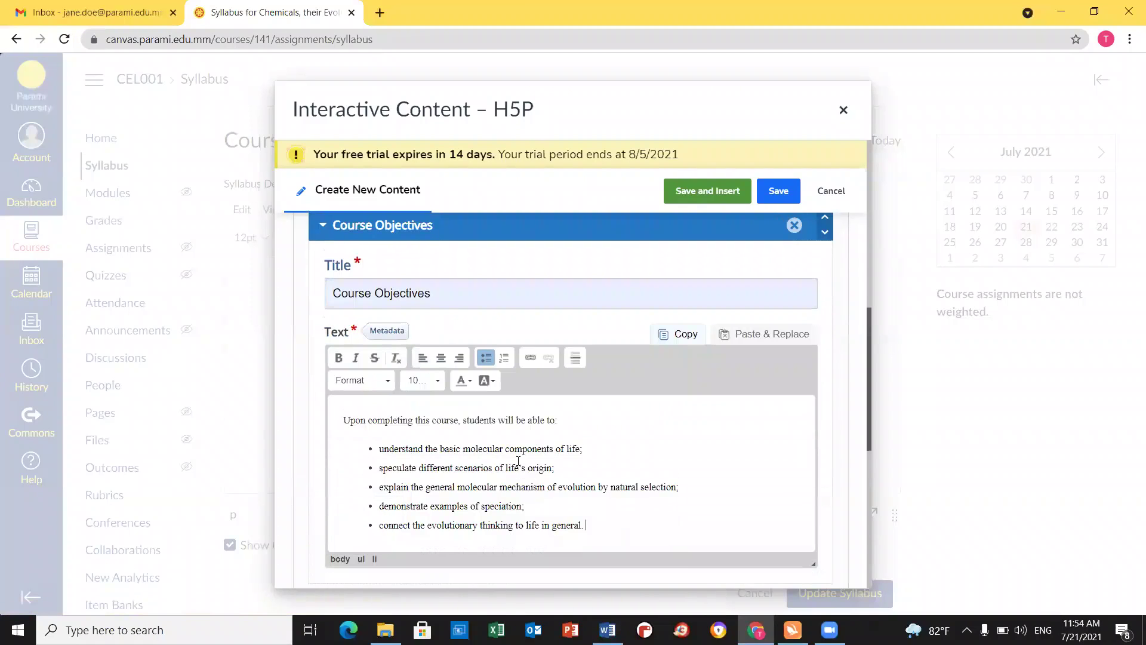
# Add a third accordion panel and title it "Course Delivery", copying the heading from the Word syllabus.
pyautogui.scroll(-5, 363, 324)
pyautogui.click(363, 324)
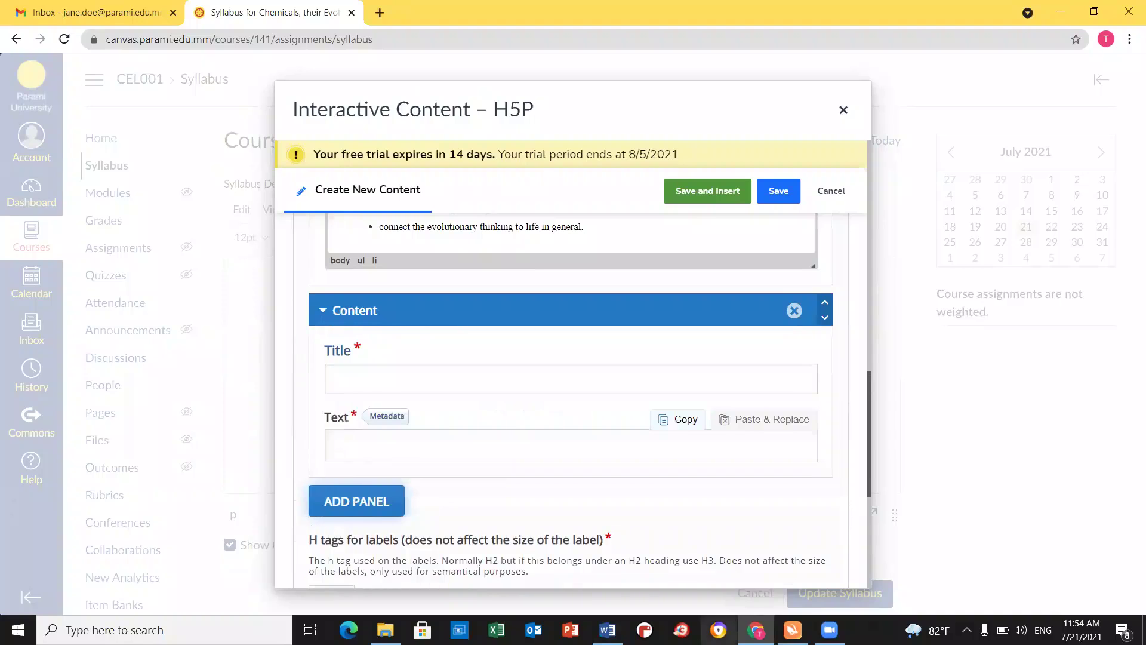
pyautogui.hotkey('alt', 'Tab')
pyautogui.scroll(-2, 553, 383)
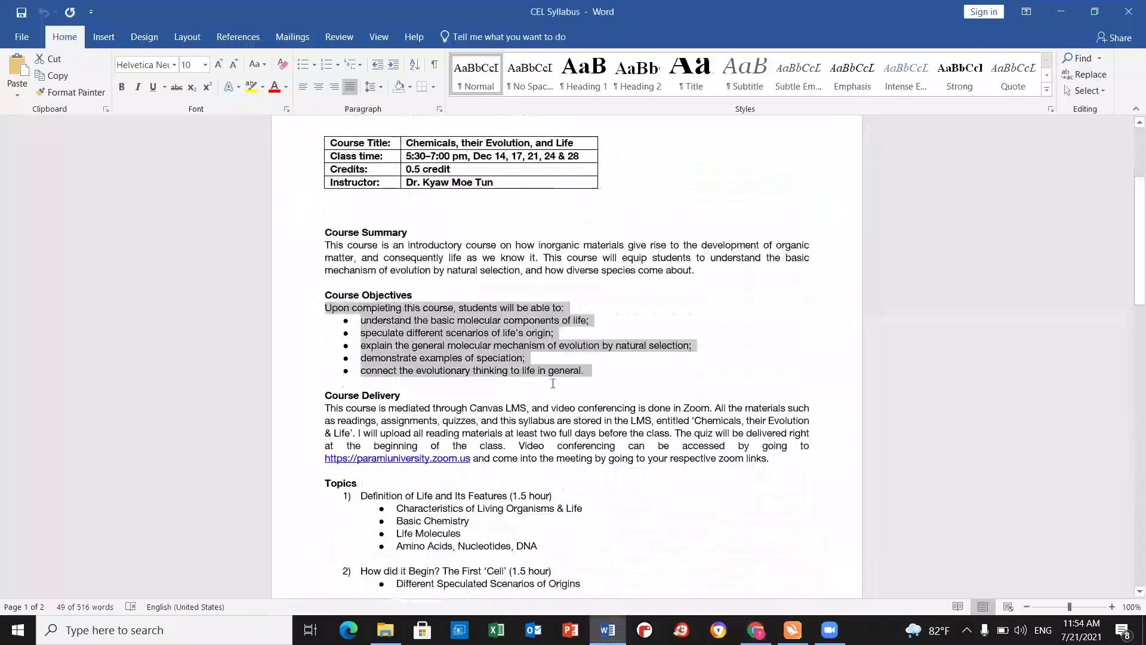
pyautogui.moveTo(774, 458); pyautogui.dragTo(325, 458)
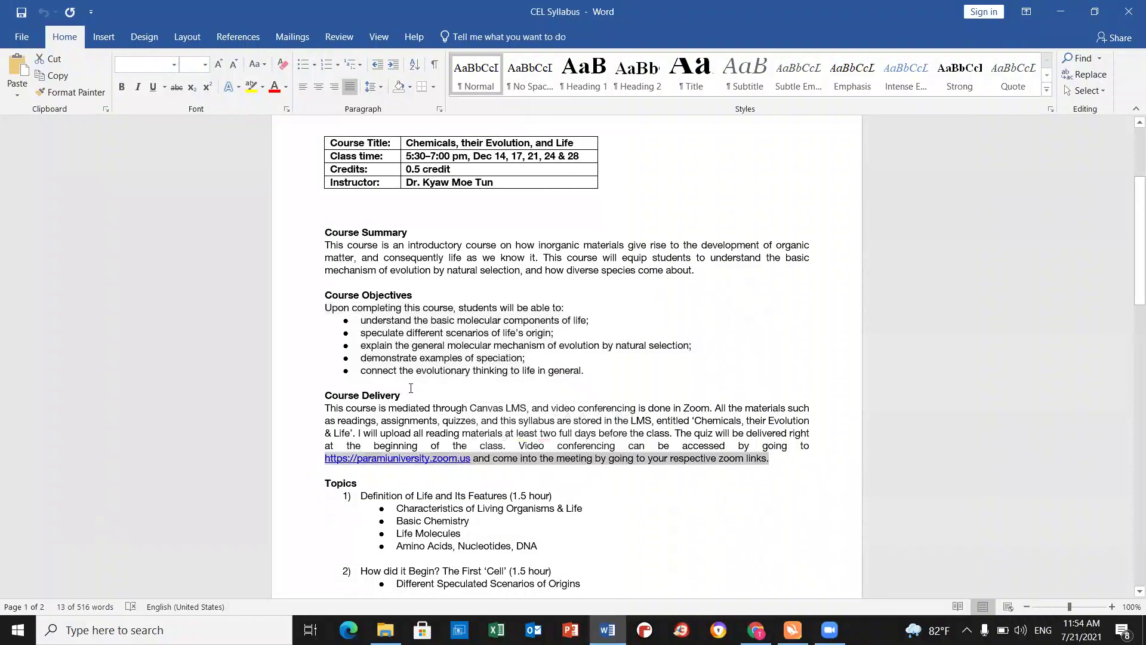
pyautogui.click(416, 399)
pyautogui.moveTo(416, 400); pyautogui.dragTo(325, 397)
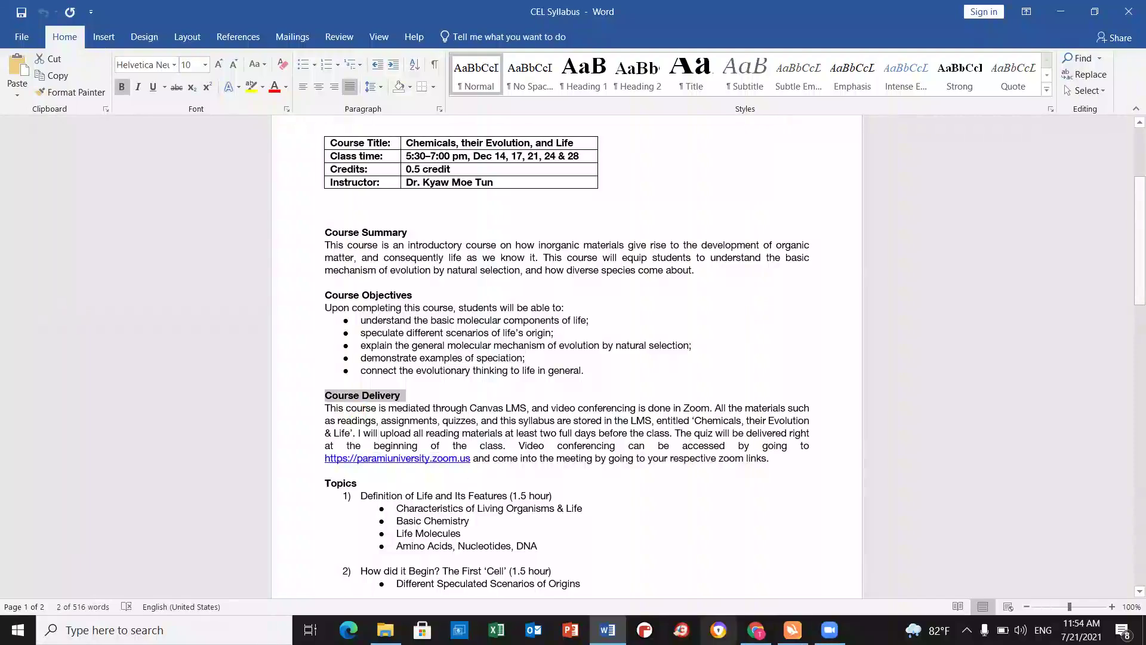
pyautogui.hotkey('ctrl', 'c')
pyautogui.hotkey('alt', 'Tab')
pyautogui.hotkey('ctrl', 'v')
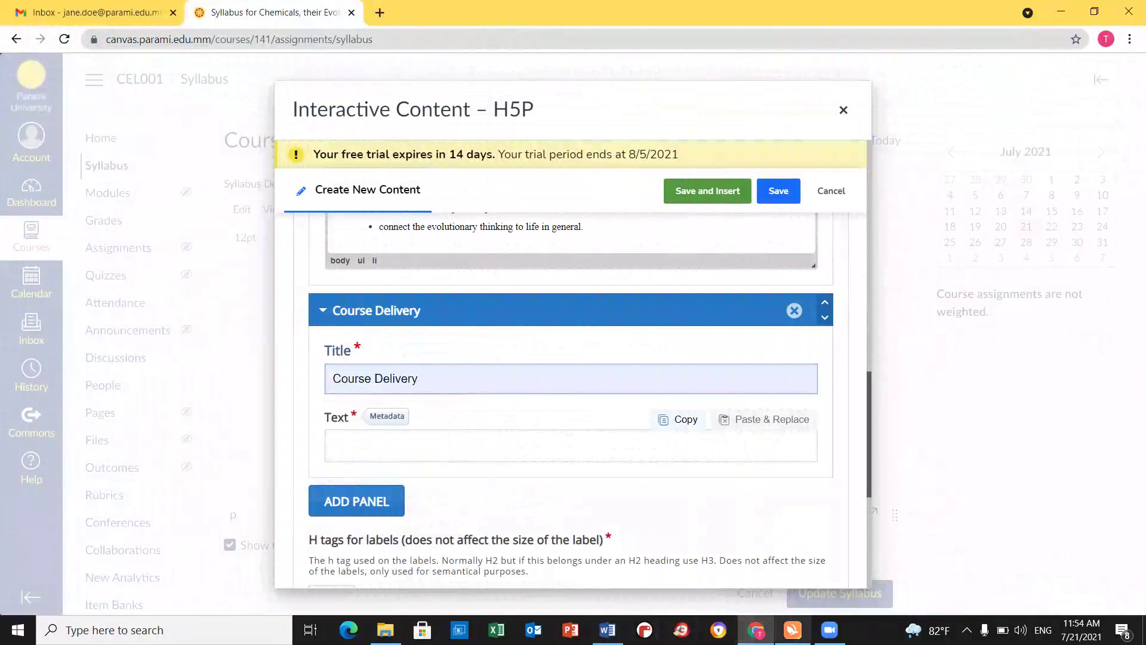
# Copy the Course Delivery paragraph from the Word syllabus into the text of the Course Delivery panel.
pyautogui.hotkey('alt', 'Tab')
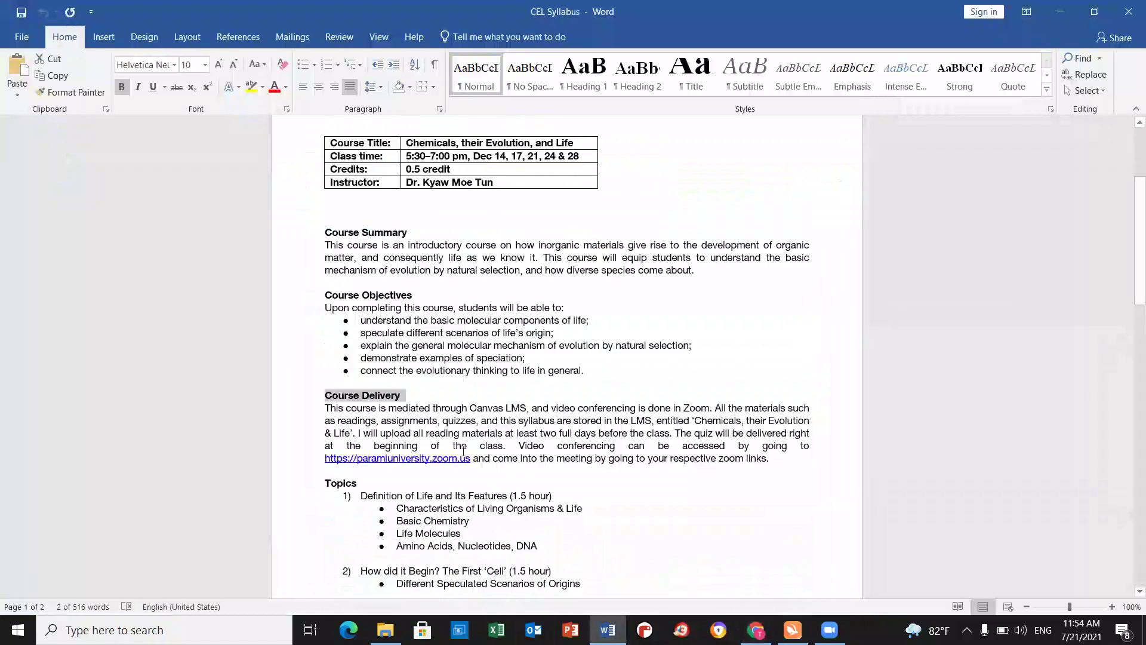
pyautogui.moveTo(822, 465); pyautogui.dragTo(507, 458)
pyautogui.hotkey('alt', 'Tab')
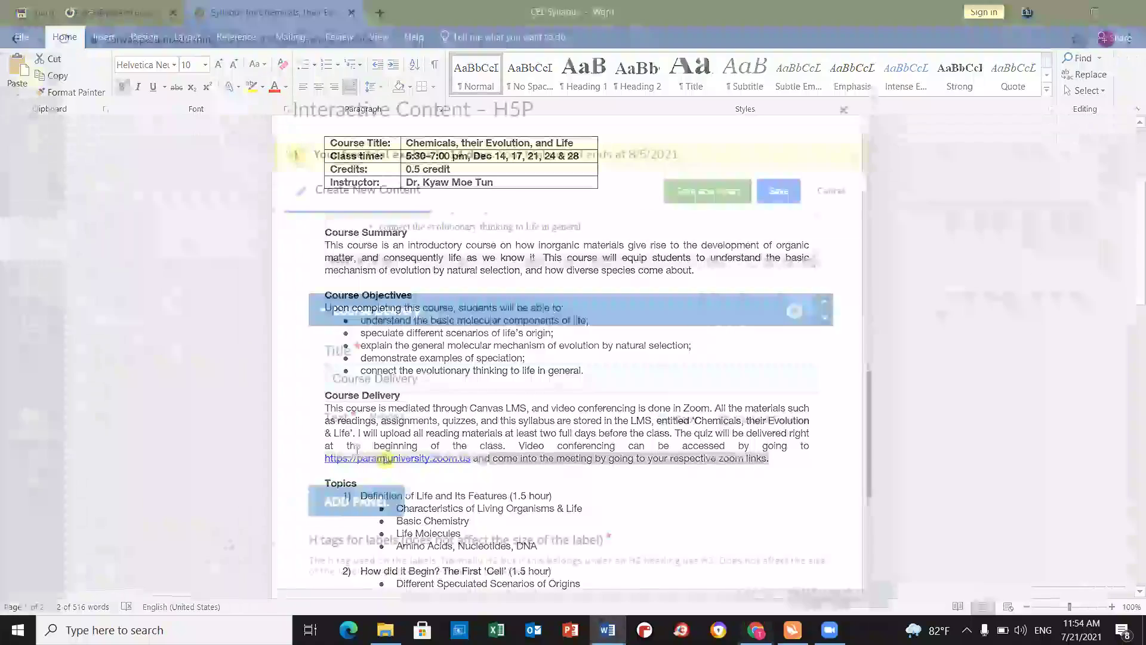
pyautogui.hotkey('ctrl', 'v')
# Add a fourth panel and title it "Topics", matching the heading in the Word syllabus.
pyautogui.scroll(-3, 619, 463)
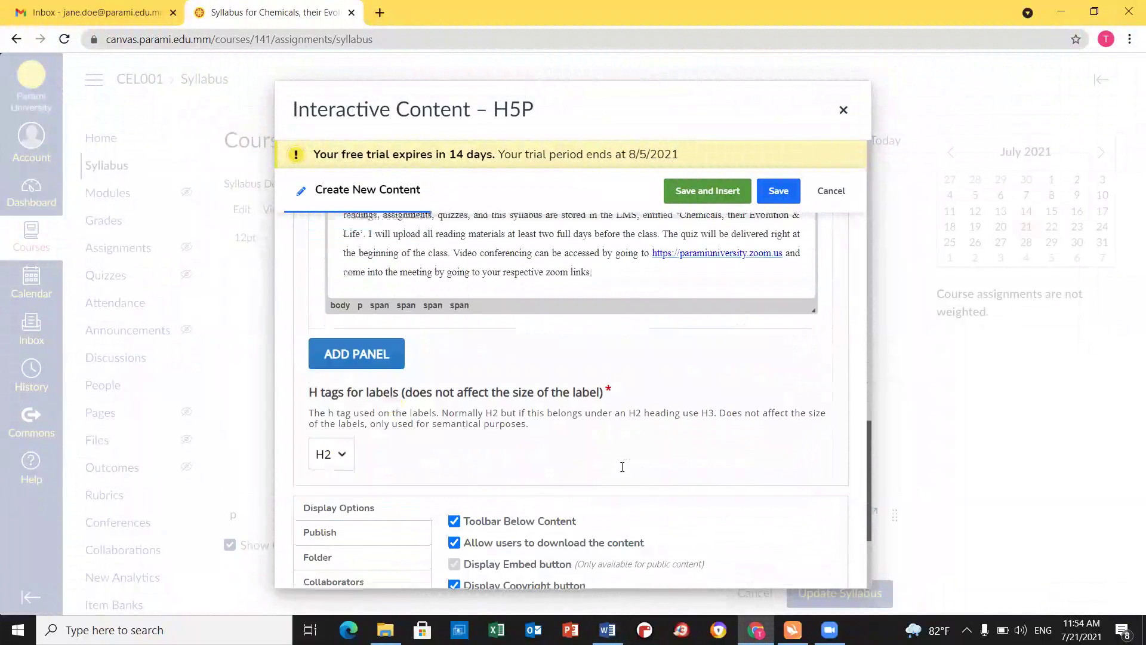
pyautogui.click(359, 352)
pyautogui.click(365, 353)
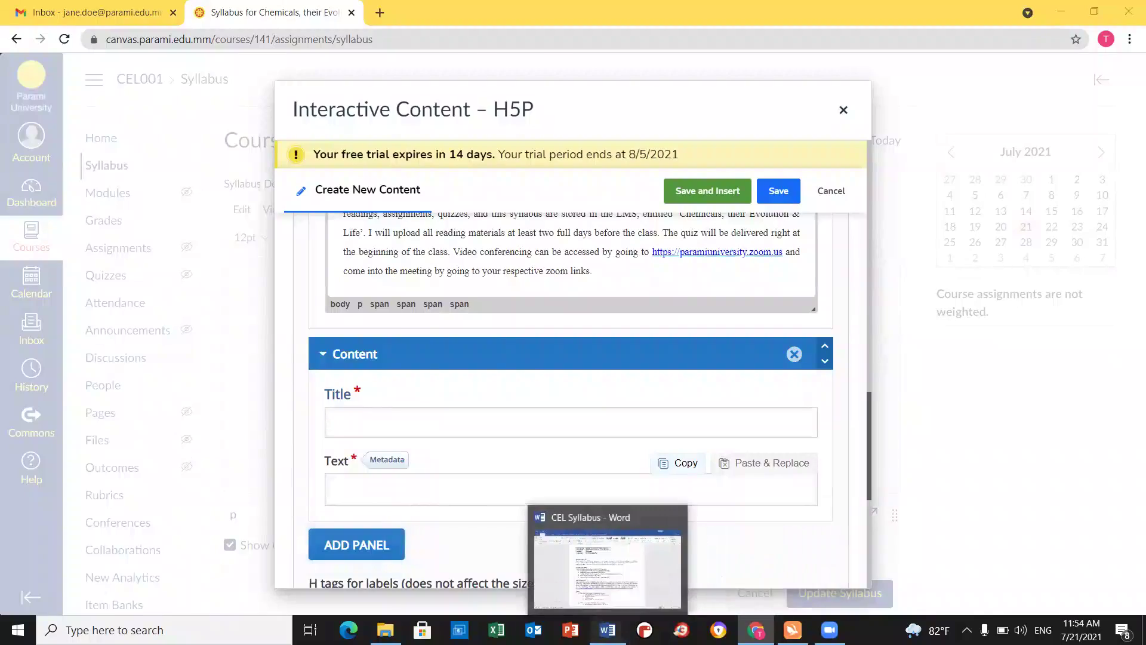
pyautogui.click(608, 630)
pyautogui.scroll(-4, 563, 420)
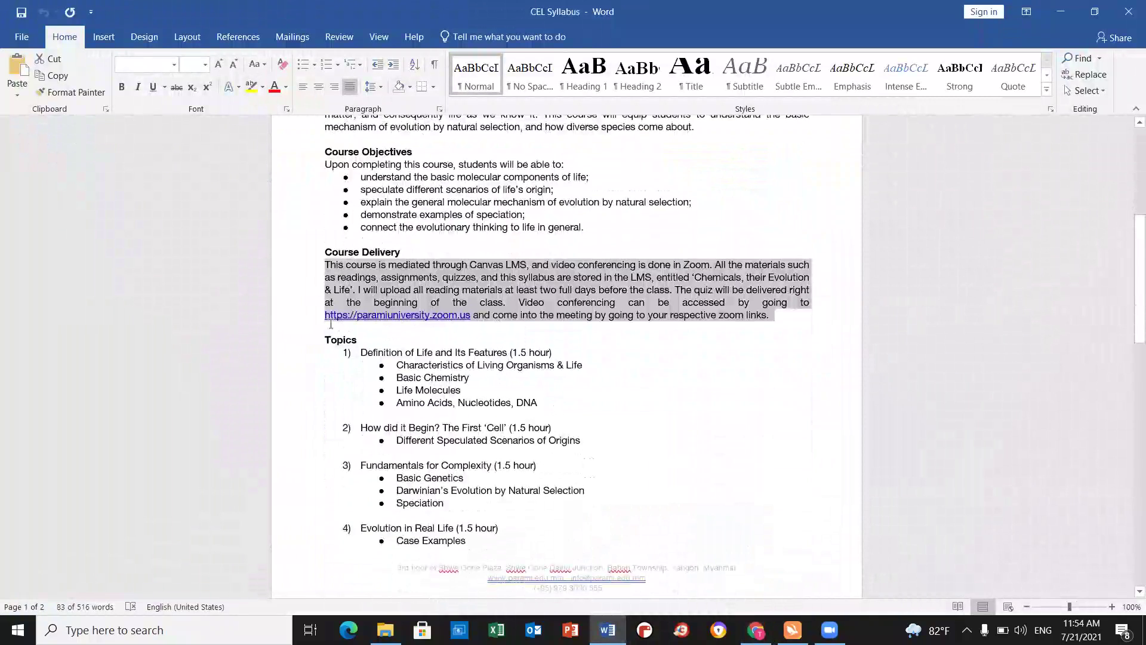
pyautogui.doubleClick(325, 338)
pyautogui.click(328, 343)
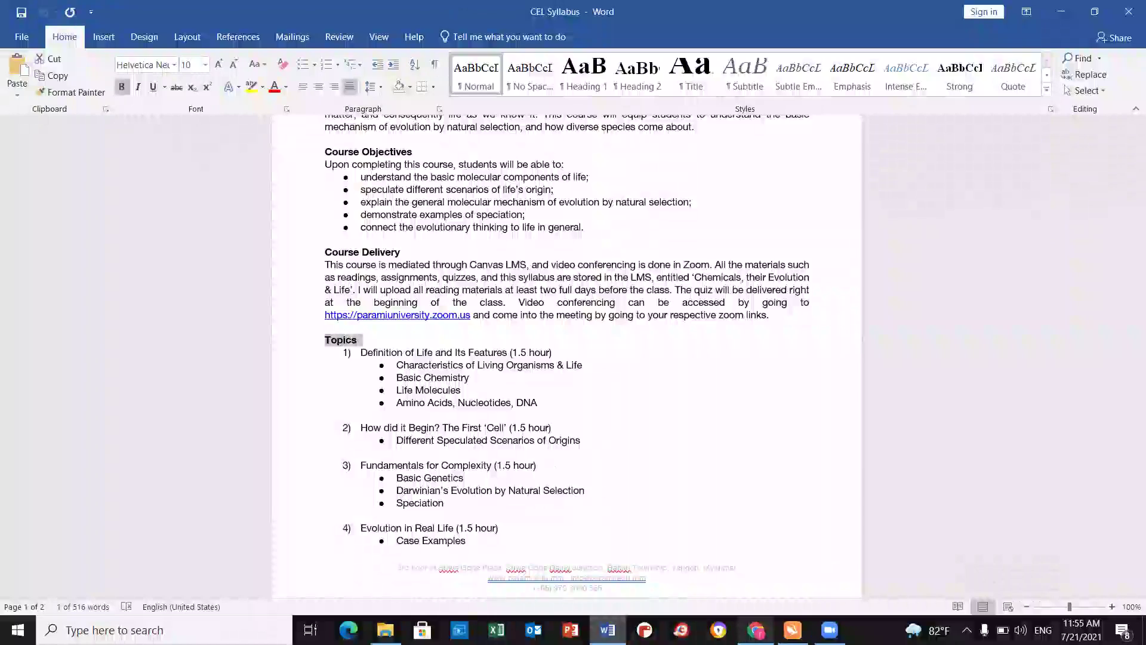
pyautogui.click(755, 630)
pyautogui.click(355, 420)
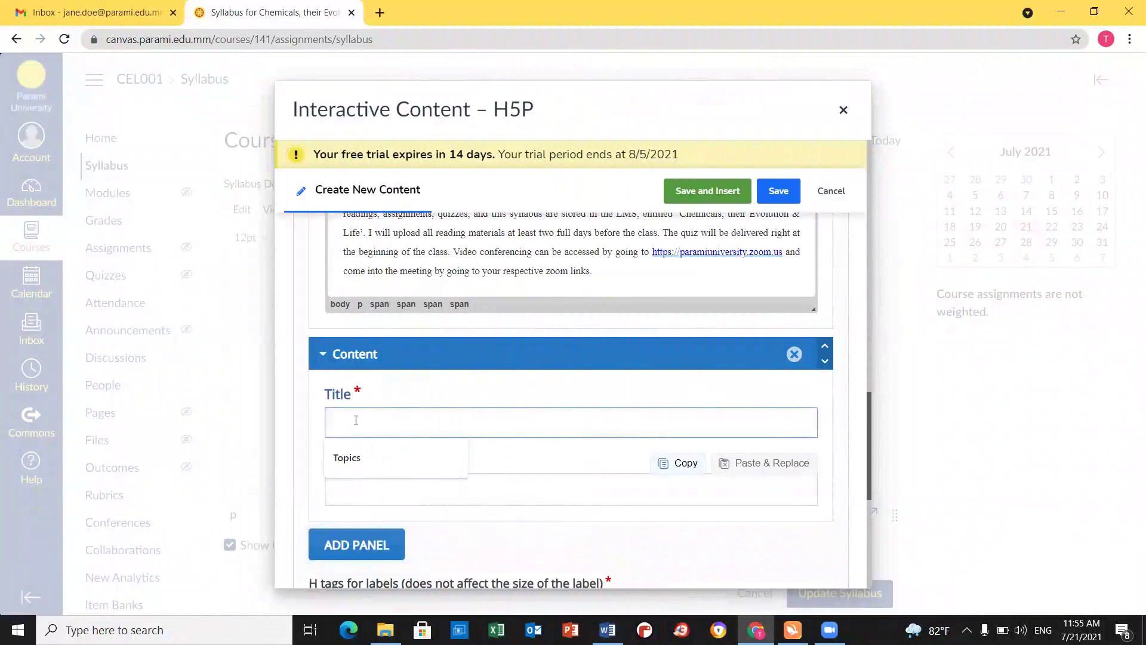
pyautogui.click(377, 461)
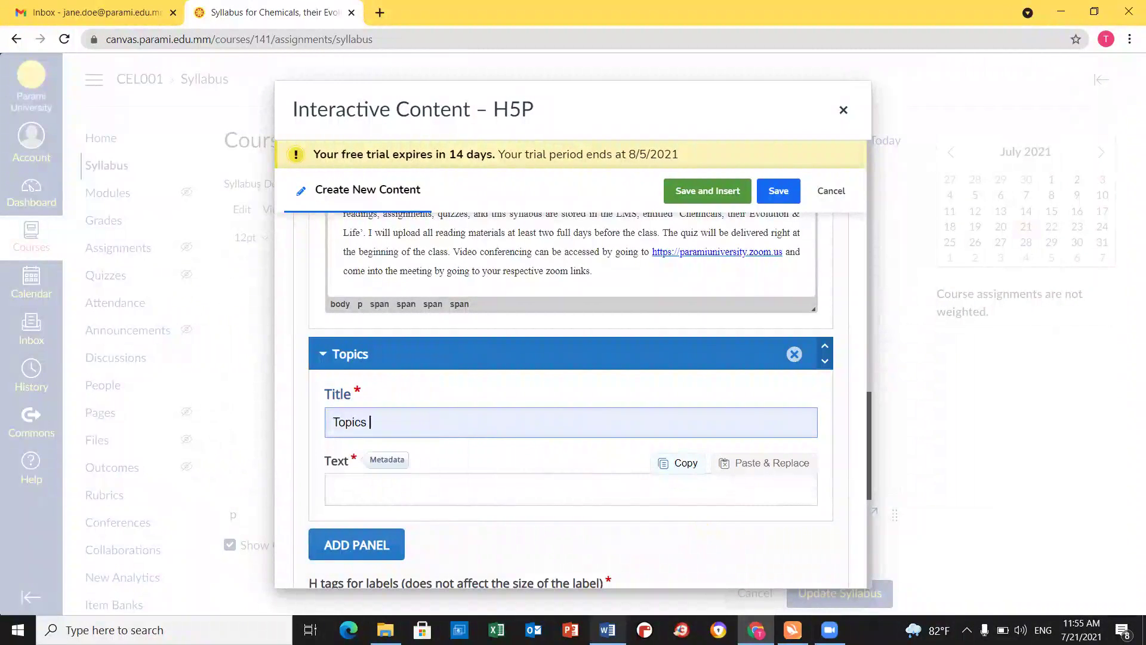
# Copy the five numbered topics with their bullets from the Word syllabus into the text of the Topics panel.
pyautogui.hotkey('alt', 'Tab')
pyautogui.scroll(-2, 411, 350)
pyautogui.moveTo(411, 351); pyautogui.dragTo(567, 465)
pyautogui.scroll(-4, 505, 443)
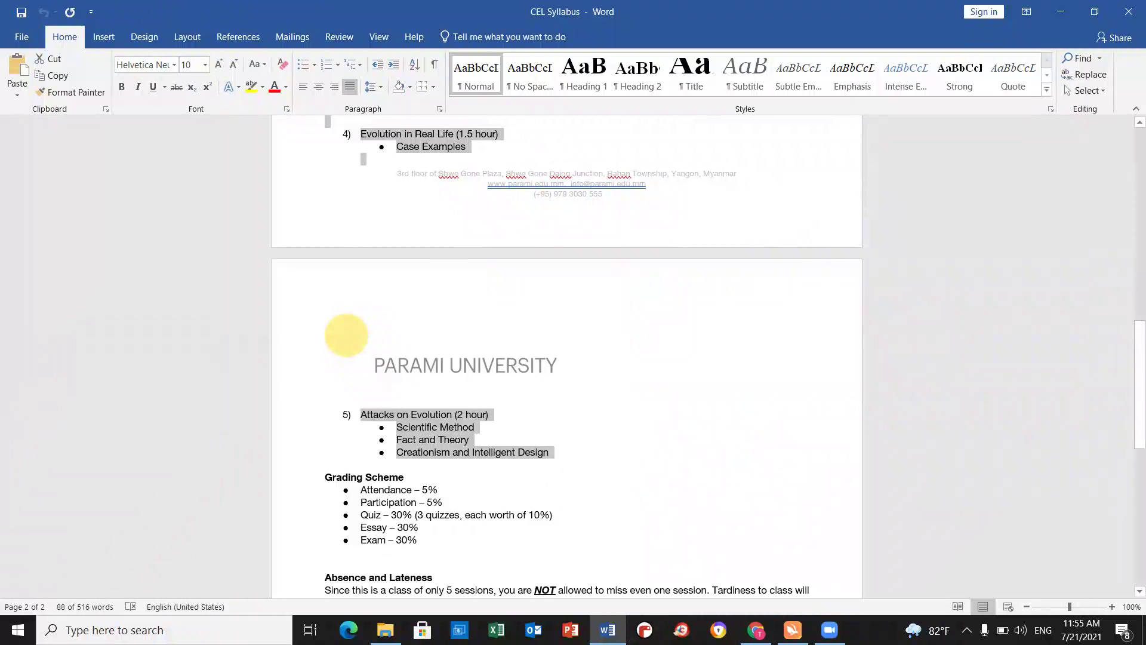
pyautogui.hotkey('alt', 'Tab')
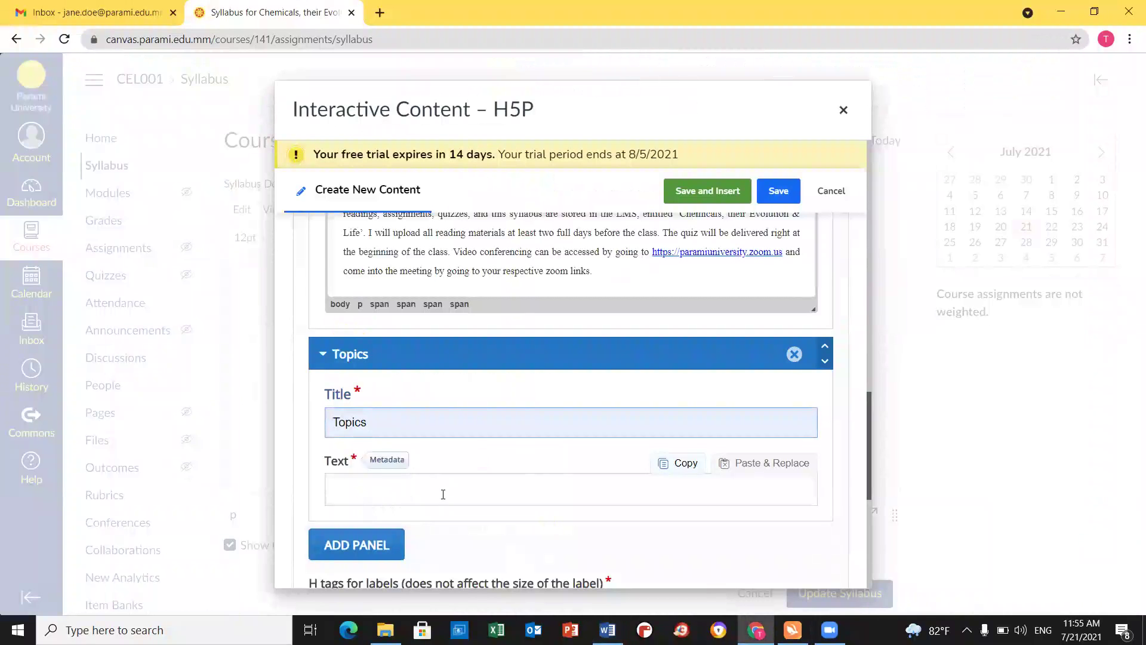
pyautogui.click(443, 495)
pyautogui.hotkey('ctrl', 'v')
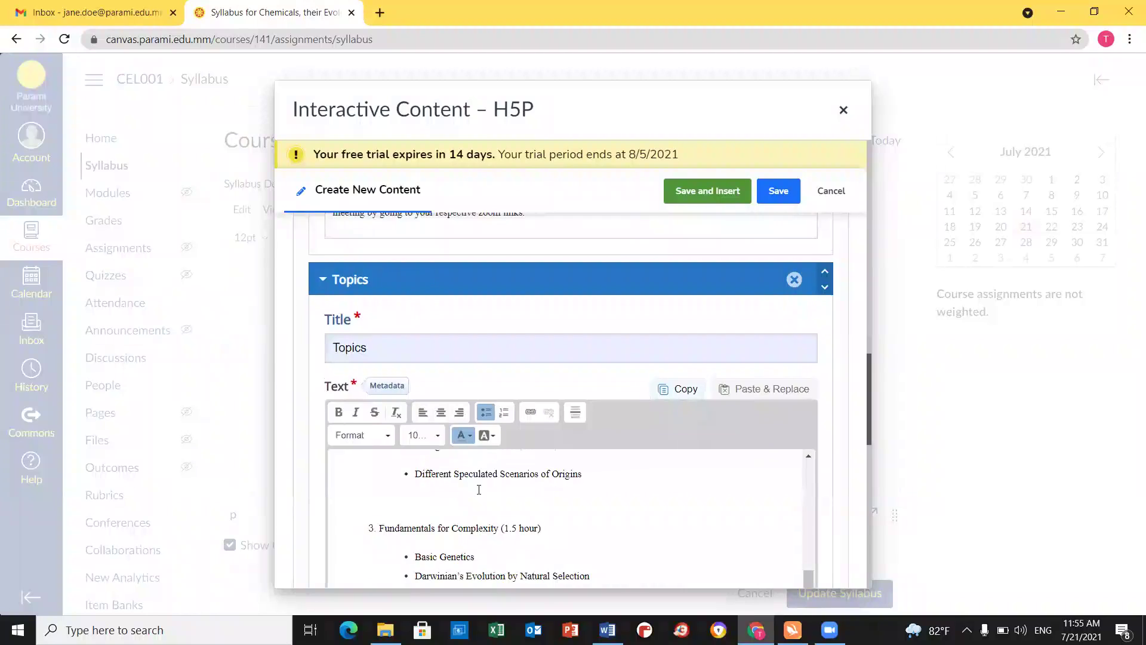
# Add a fifth panel and title it "Grading Scheme", copying the heading from the Word syllabus.
pyautogui.scroll(-5, 472, 418)
pyautogui.scroll(-2, 480, 489)
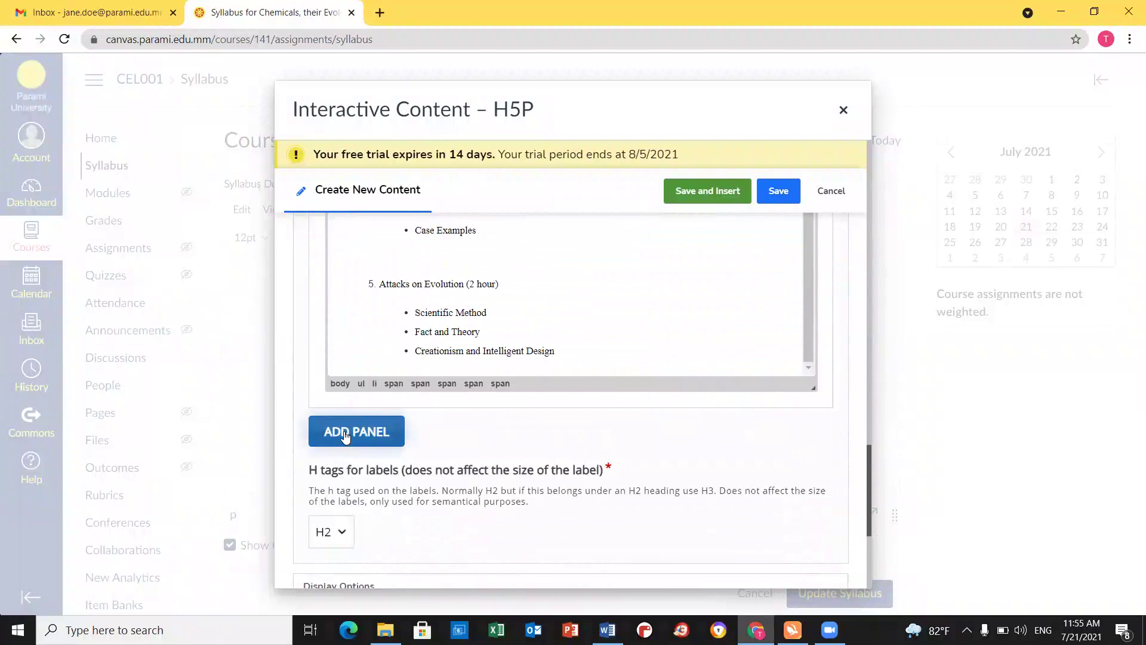
pyautogui.click(358, 432)
pyautogui.hotkey('alt', 'Tab')
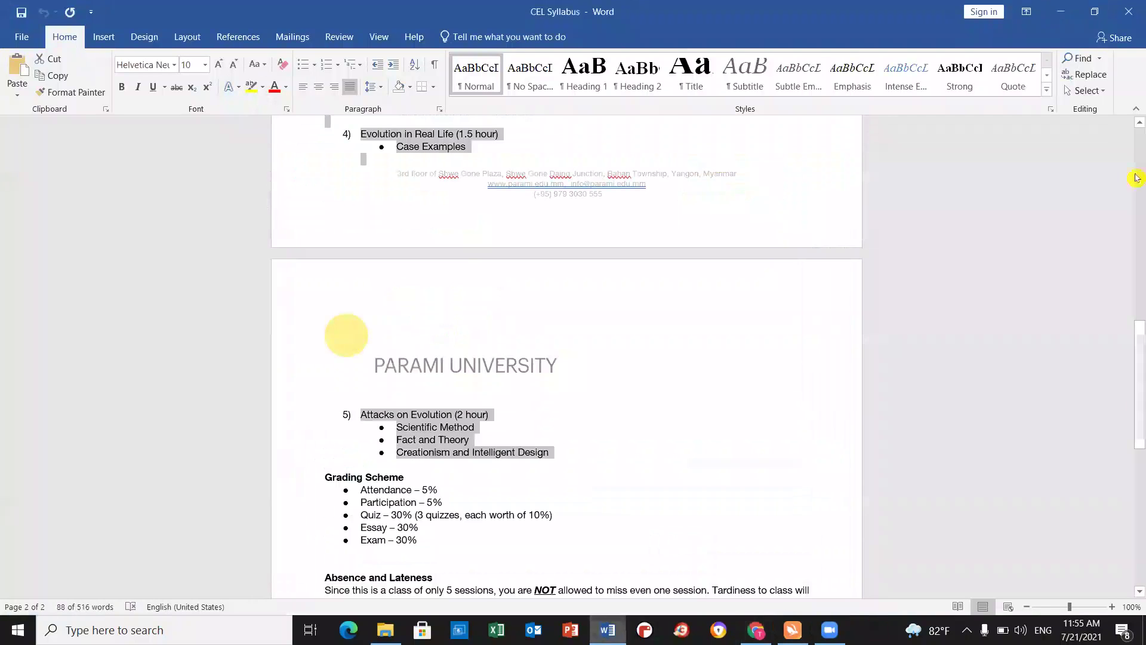
pyautogui.tripleClick(388, 475)
pyautogui.hotkey('ctrl', 'c')
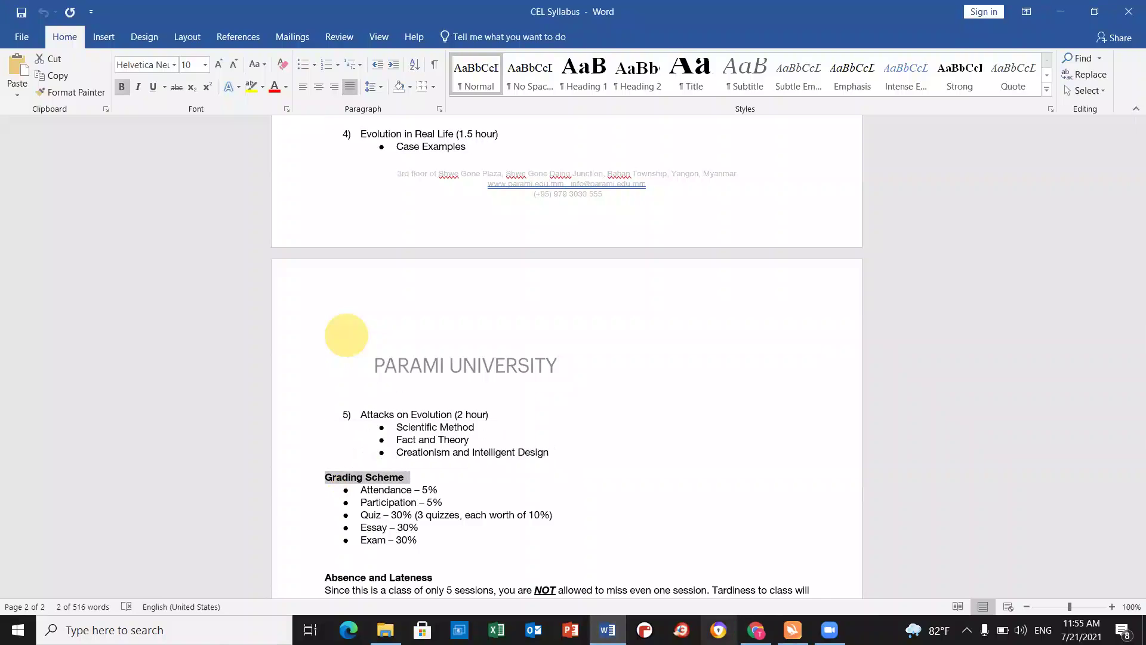
pyautogui.hotkey('alt', 'Tab')
pyautogui.click(421, 501)
pyautogui.hotkey('ctrl', 'v')
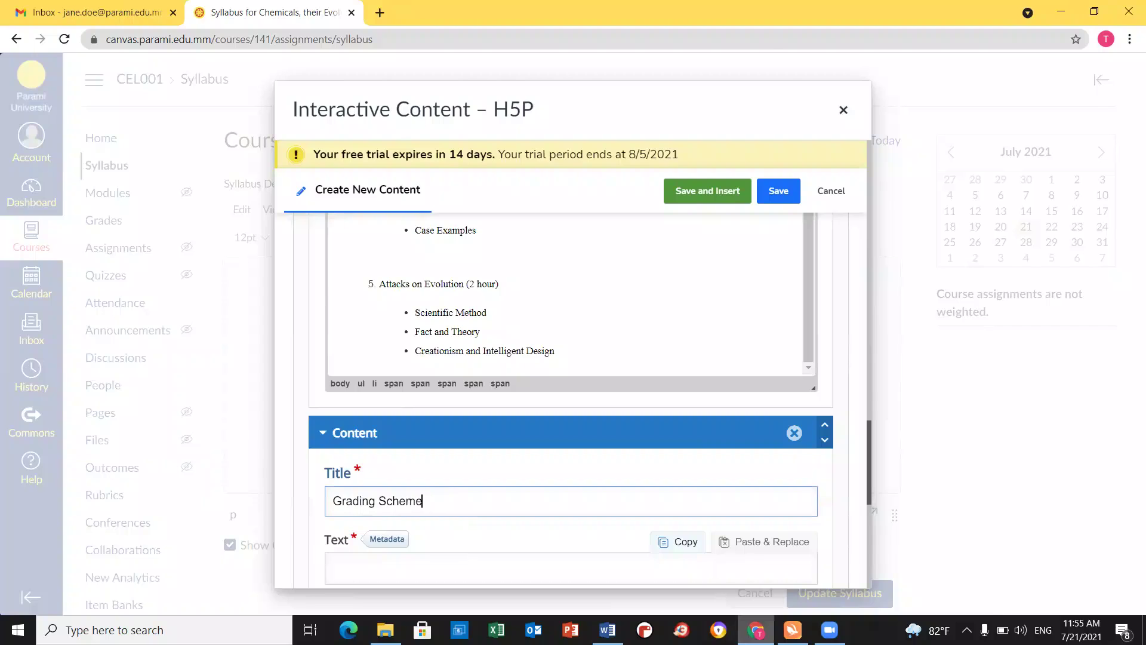
# Copy the bulleted grading items, Attendance through Exam, from the Word syllabus into the text of the Grading Scheme panel.
pyautogui.hotkey('alt', 'Tab')
pyautogui.moveTo(456, 509); pyautogui.dragTo(341, 466)
pyautogui.hotkey('ctrl', 'c')
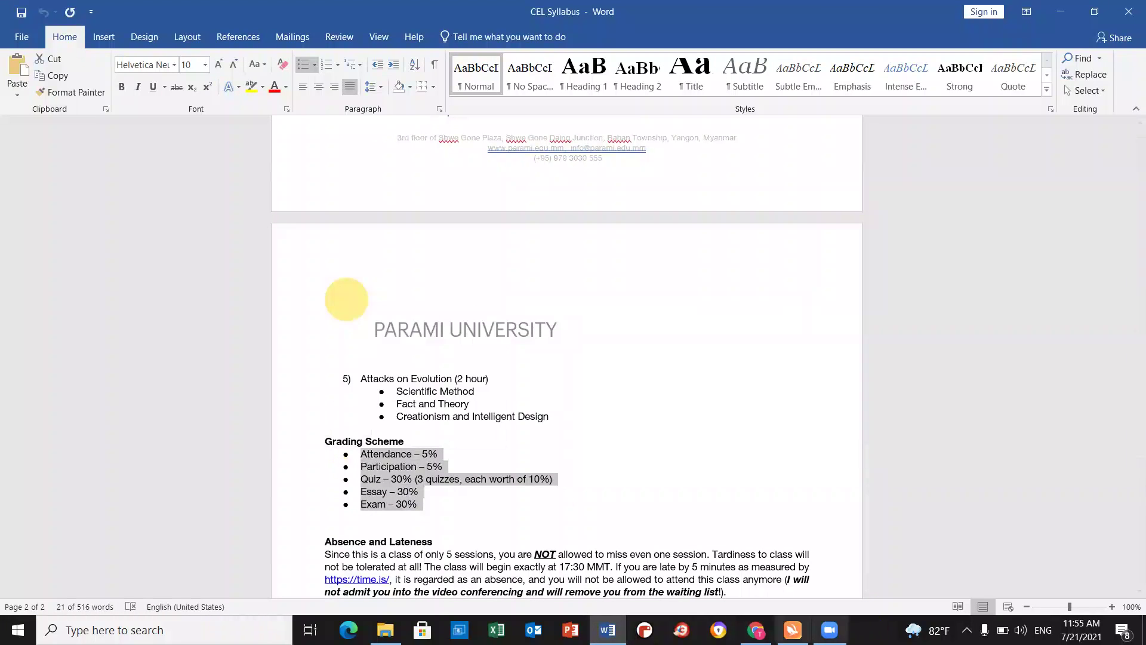
pyautogui.moveTo(756, 630)
pyautogui.click(756, 568)
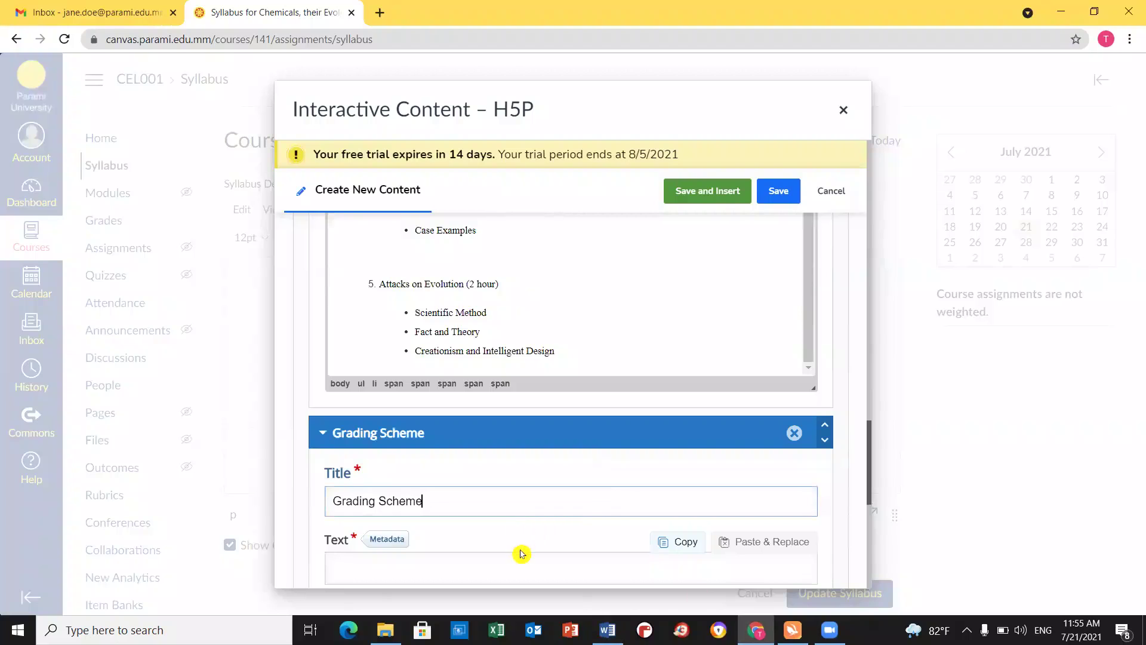
pyautogui.scroll(-3, 483, 539)
pyautogui.click(469, 425)
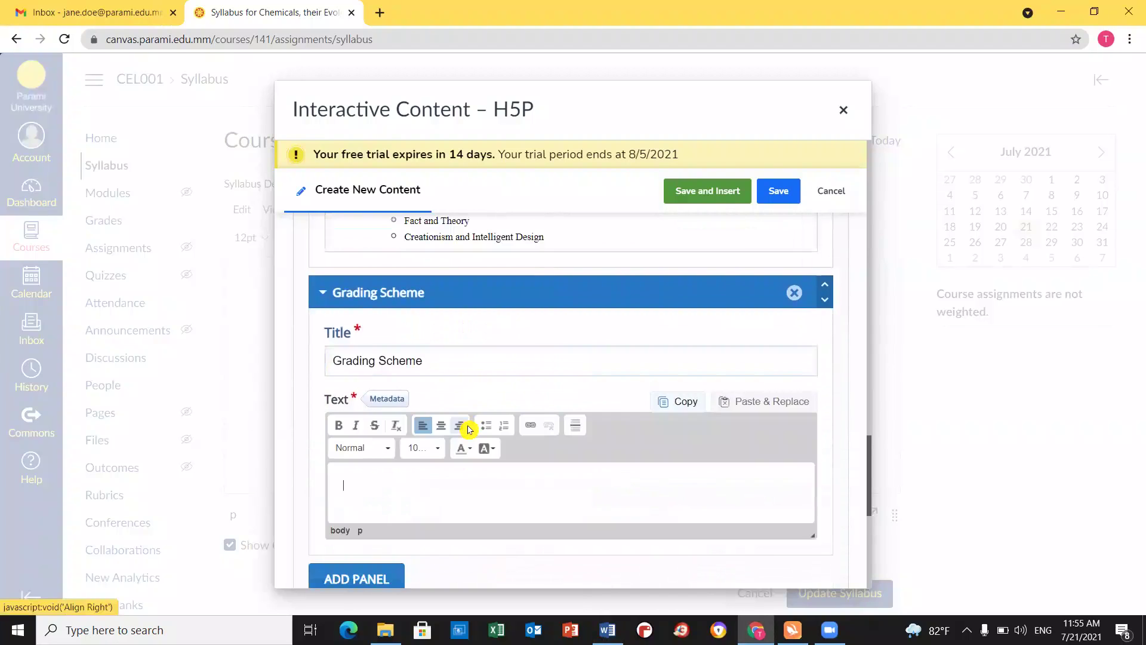
pyautogui.hotkey('ctrl', 'v')
# Add a sixth panel and title it "Absence and Lateness", copying the heading from the Word syllabus.
pyautogui.scroll(-3, 586, 504)
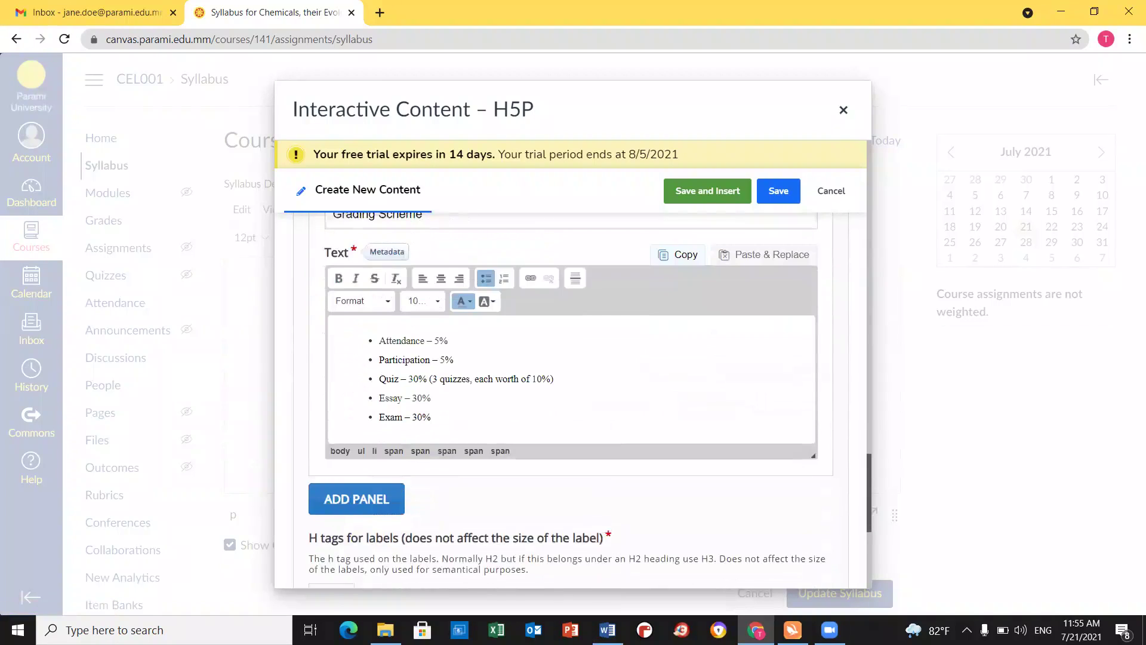
pyautogui.scroll(-6, 652, 524)
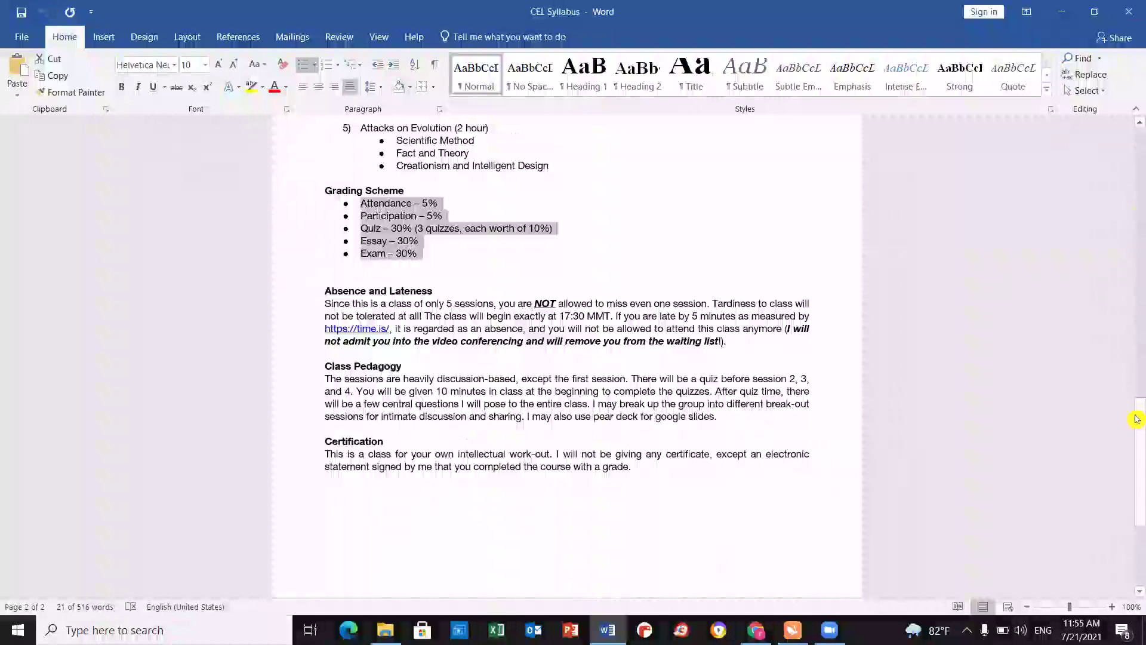
pyautogui.moveTo(466, 288); pyautogui.dragTo(325, 291)
pyautogui.hotkey('ctrl', 'c')
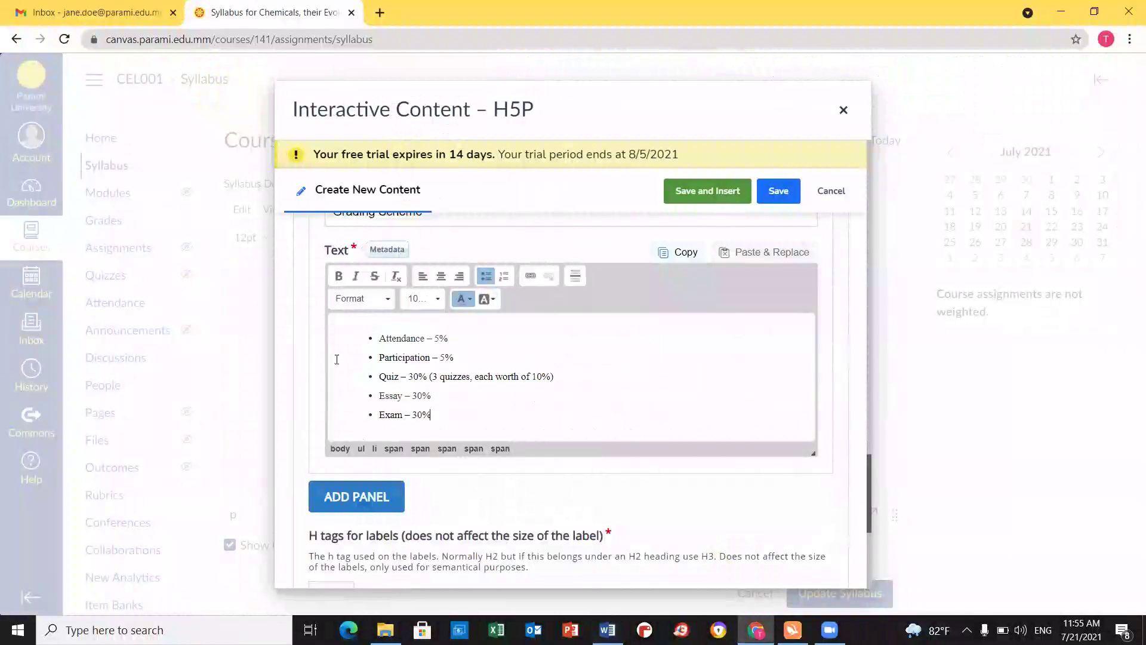
pyautogui.scroll(-4, 358, 322)
pyautogui.click(351, 281)
pyautogui.click(360, 338)
pyautogui.hotkey('ctrl', 'v')
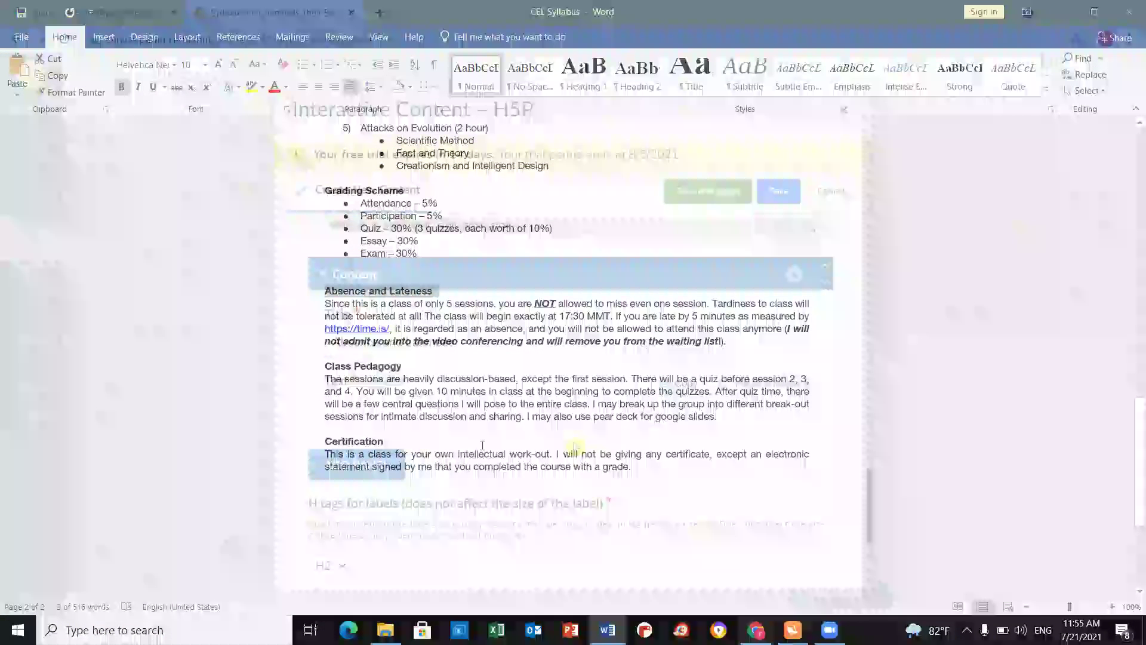
# Copy the Absence and Lateness paragraph from the Word syllabus into the text of the Absence and Lateness panel.
pyautogui.tripleClick(370, 309)
pyautogui.hotkey('ctrl', 'c')
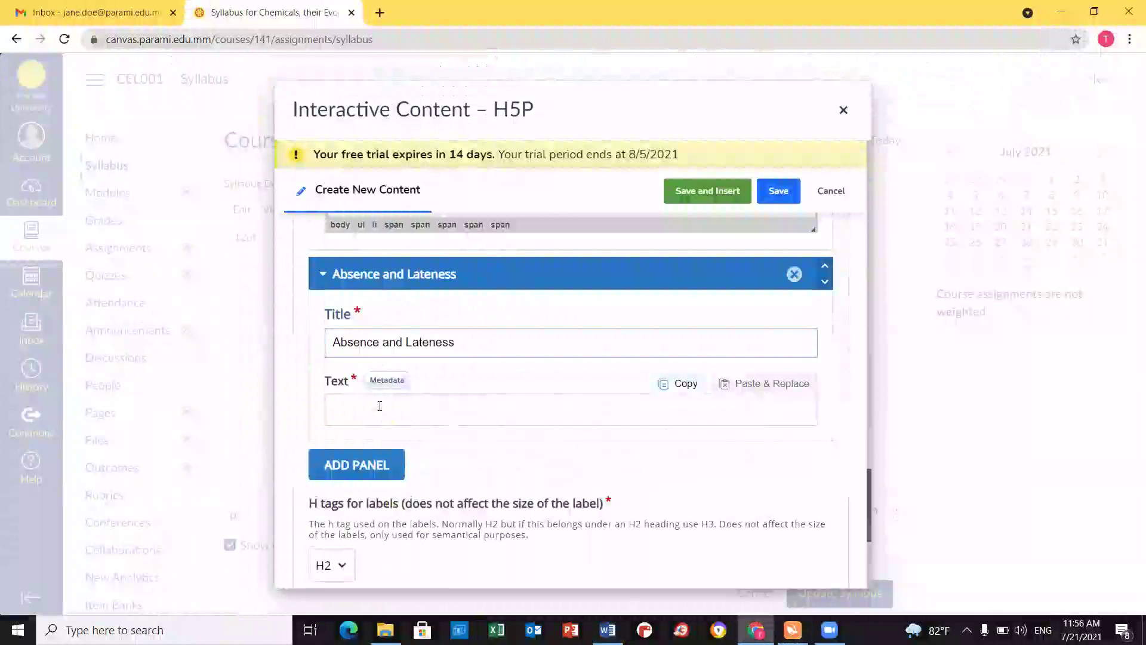
pyautogui.click(379, 404)
pyautogui.hotkey('ctrl', 'v')
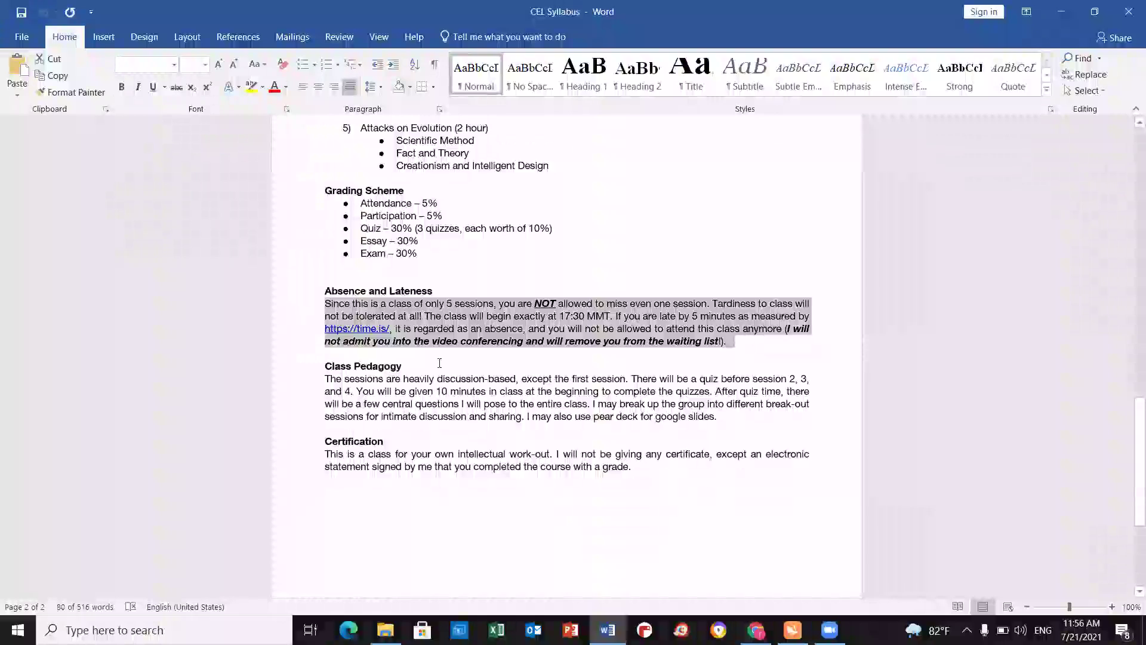
# Add a seventh panel and title it "Class Pedagogy", copying the heading from the Word syllabus.
pyautogui.tripleClick(334, 367)
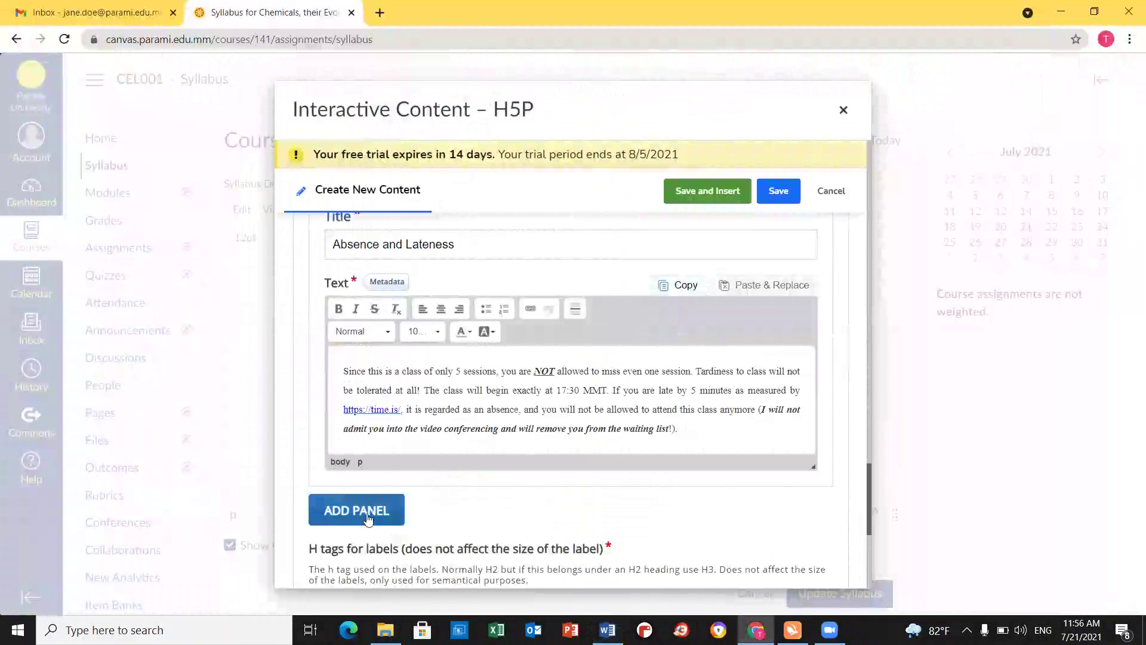
pyautogui.scroll(-2, 615, 470)
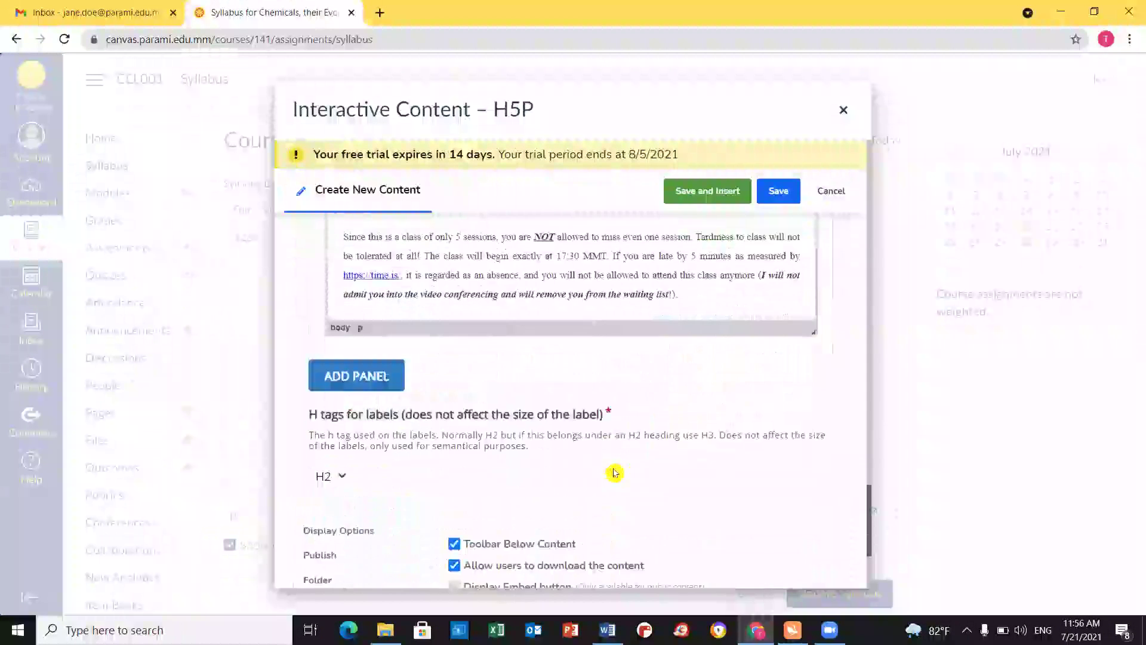
pyautogui.click(339, 364)
pyautogui.click(435, 430)
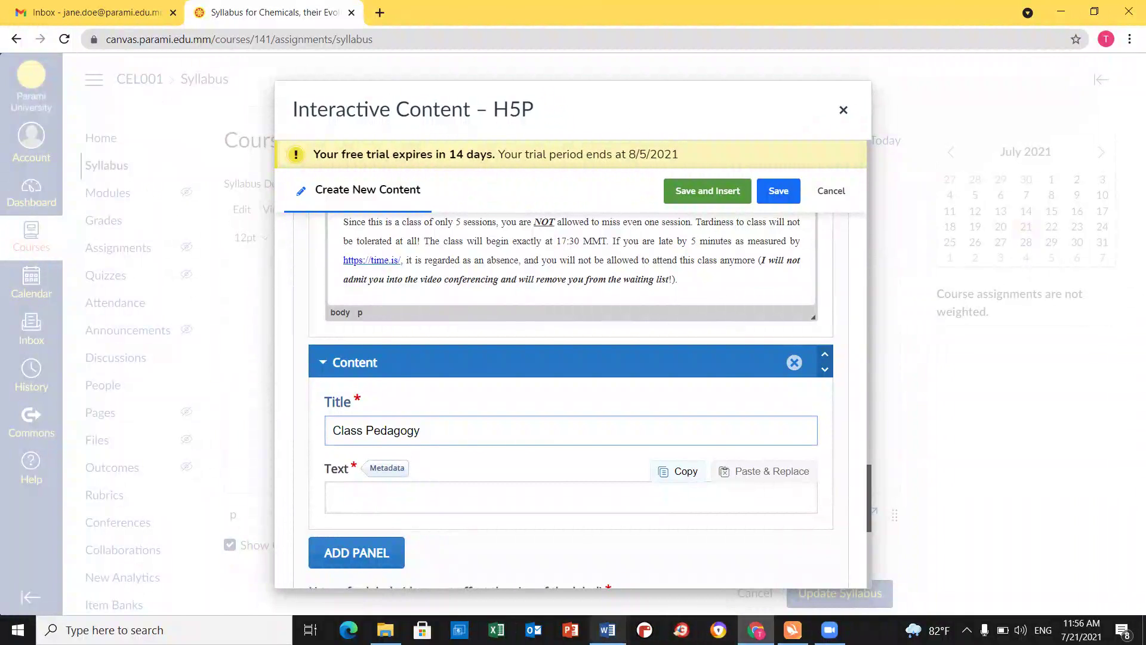
# Copy the Class Pedagogy paragraph from the Word syllabus into the text of the Class Pedagogy panel.
pyautogui.click(607, 629)
pyautogui.moveTo(724, 416); pyautogui.dragTo(334, 389)
pyautogui.hotkey('ctrl', 'c')
pyautogui.hotkey('alt', 'Tab')
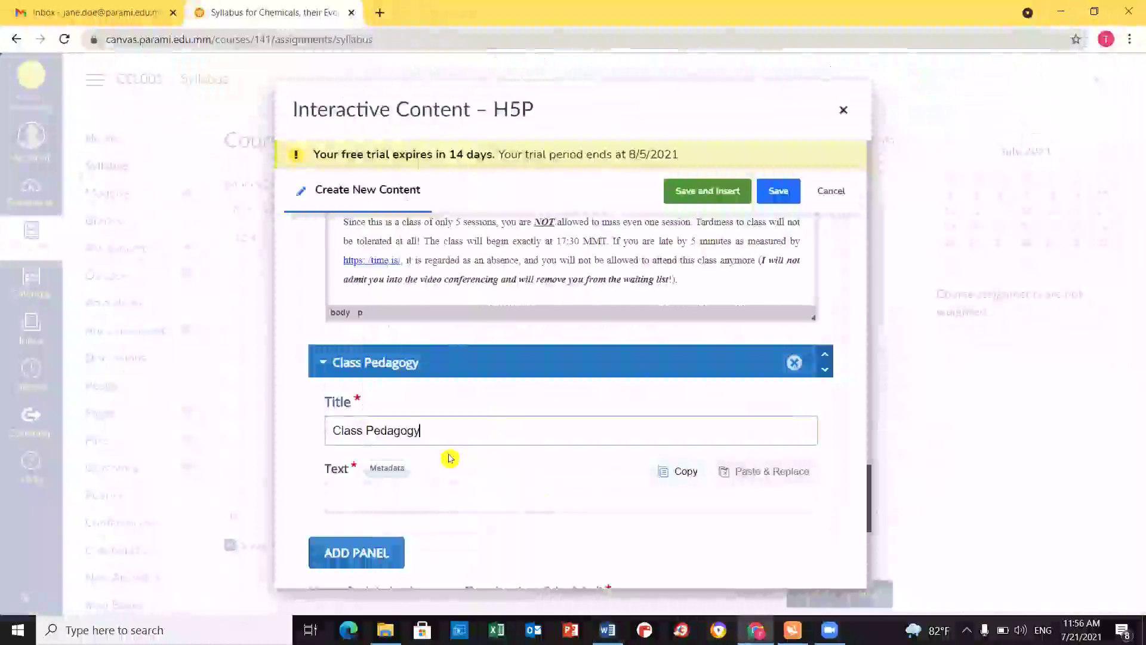
pyautogui.click(425, 488)
pyautogui.hotkey('ctrl', 'v')
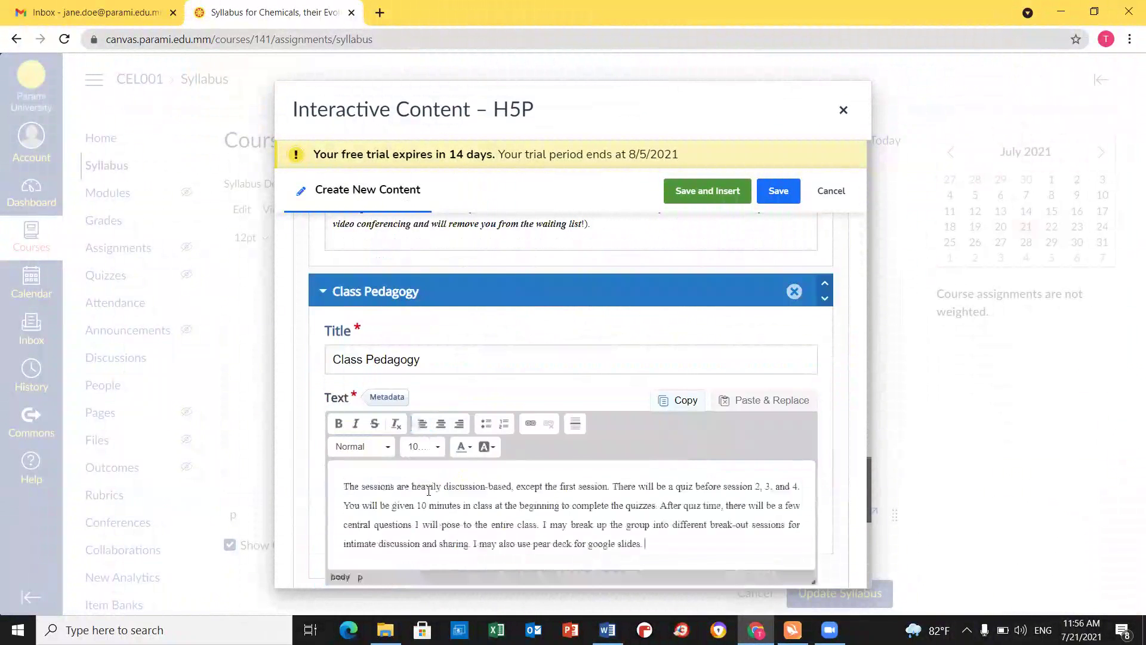
# Add an eighth panel and title it "Certification", copying the heading from the Word syllabus.
pyautogui.scroll(-3, 428, 491)
pyautogui.click(362, 415)
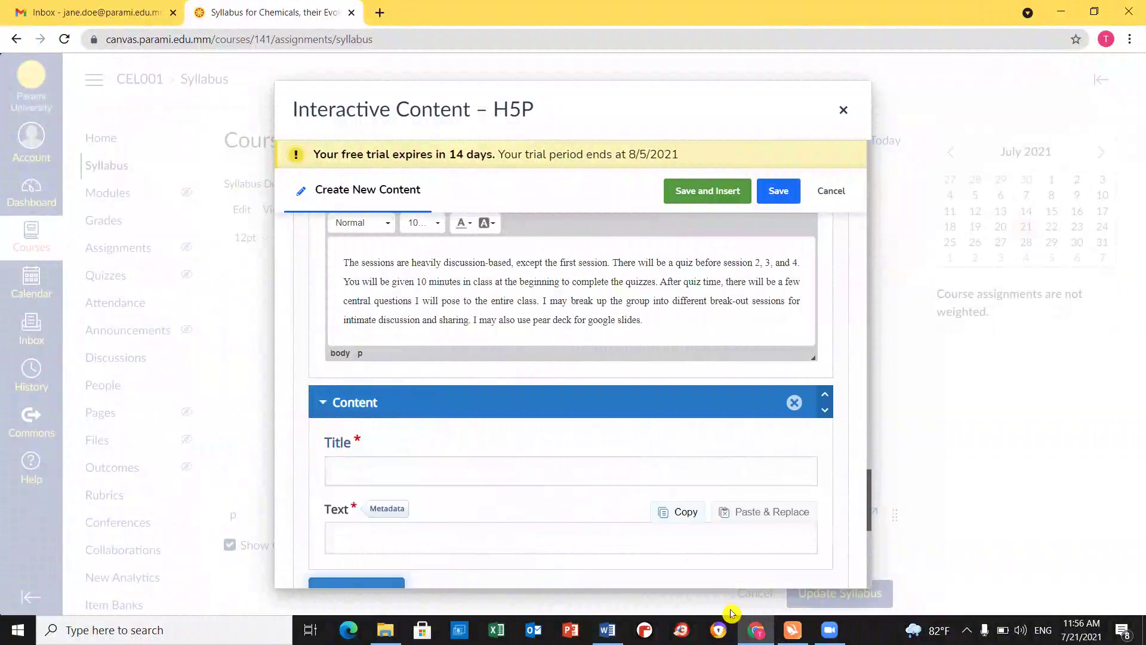
pyautogui.click(615, 628)
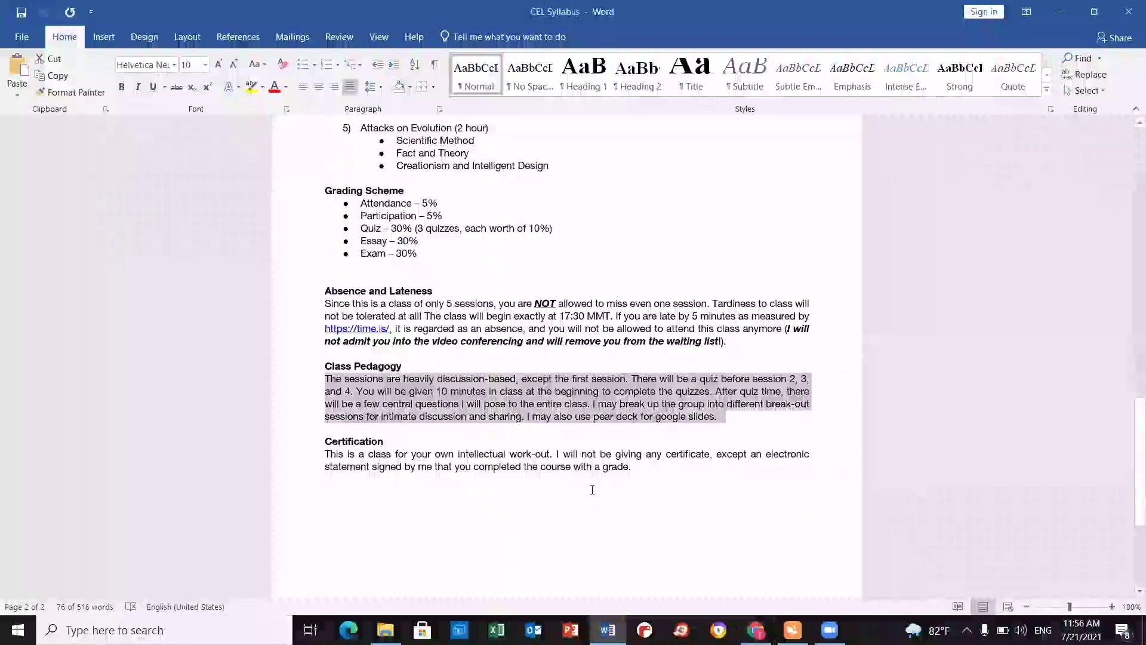
pyautogui.moveTo(358, 435); pyautogui.dragTo(367, 437)
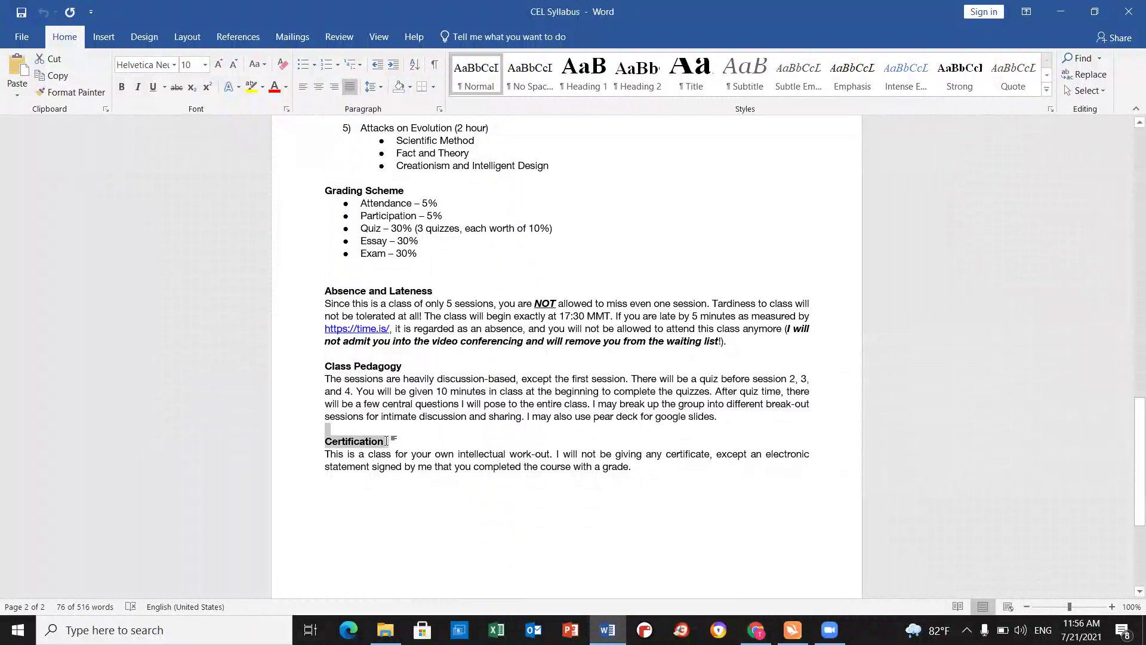
pyautogui.click(751, 627)
pyautogui.click(388, 463)
pyautogui.hotkey('ctrl', 'v')
# Copy the Certification paragraph from the Word syllabus into the text of the Certification panel.
pyautogui.click(608, 629)
pyautogui.moveTo(656, 487); pyautogui.dragTo(325, 454)
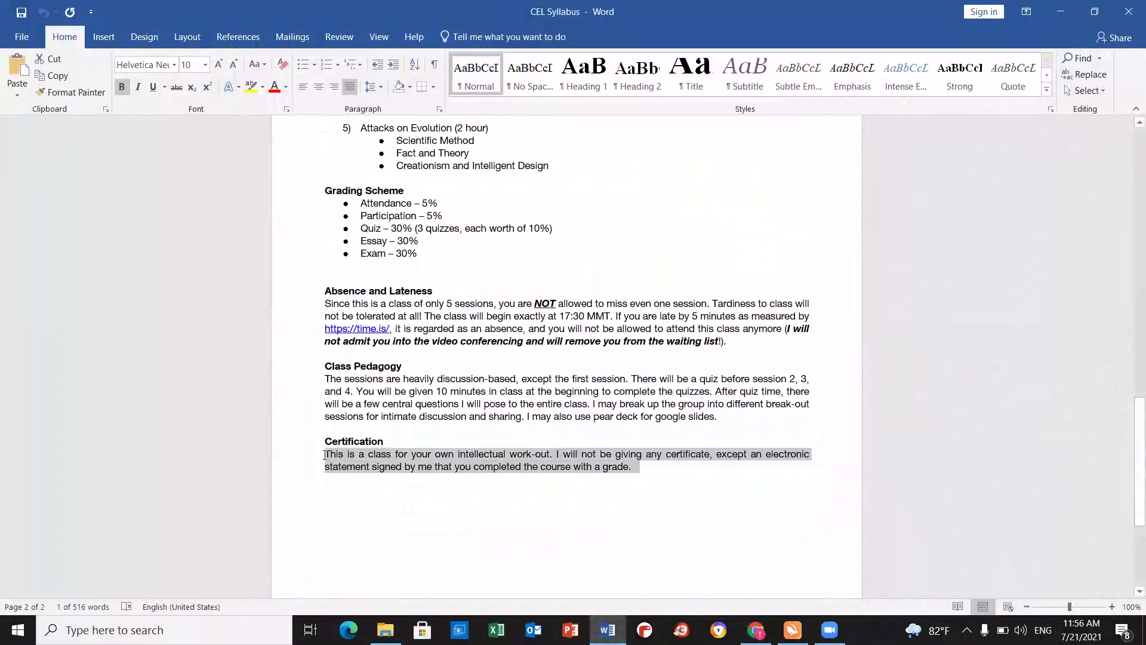
pyautogui.hotkey('ctrl', 'c')
pyautogui.click(755, 630)
pyautogui.click(449, 535)
pyautogui.hotkey('ctrl', 'v')
pyautogui.scroll(-4, 504, 514)
pyautogui.scroll(1, 523, 532)
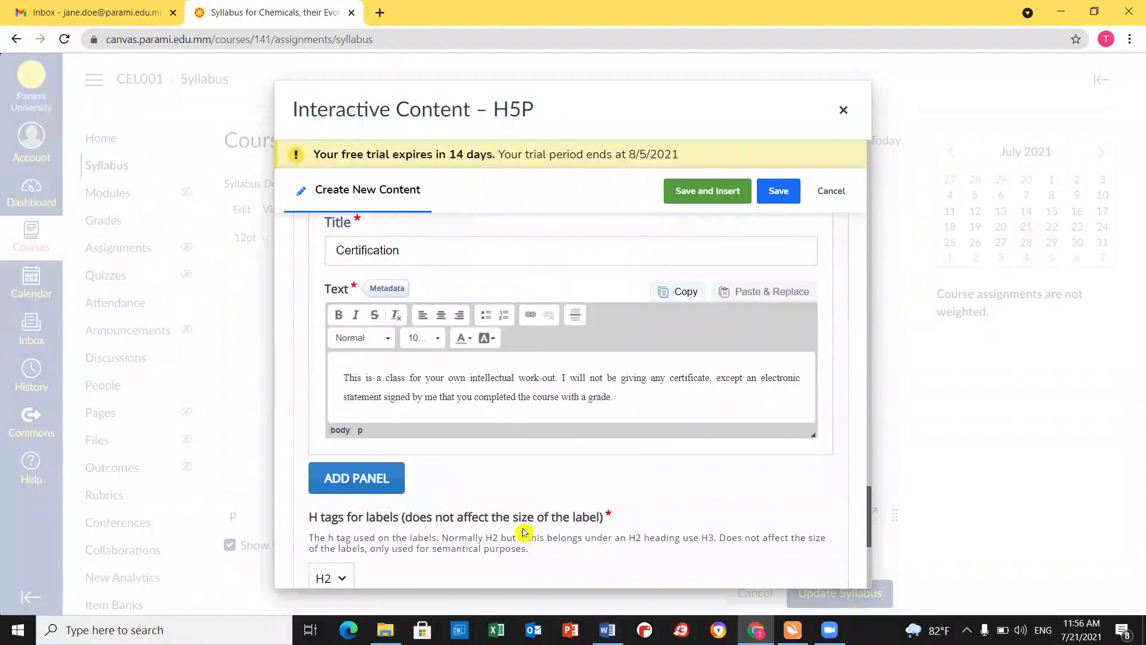
pyautogui.scroll(2, 644, 511)
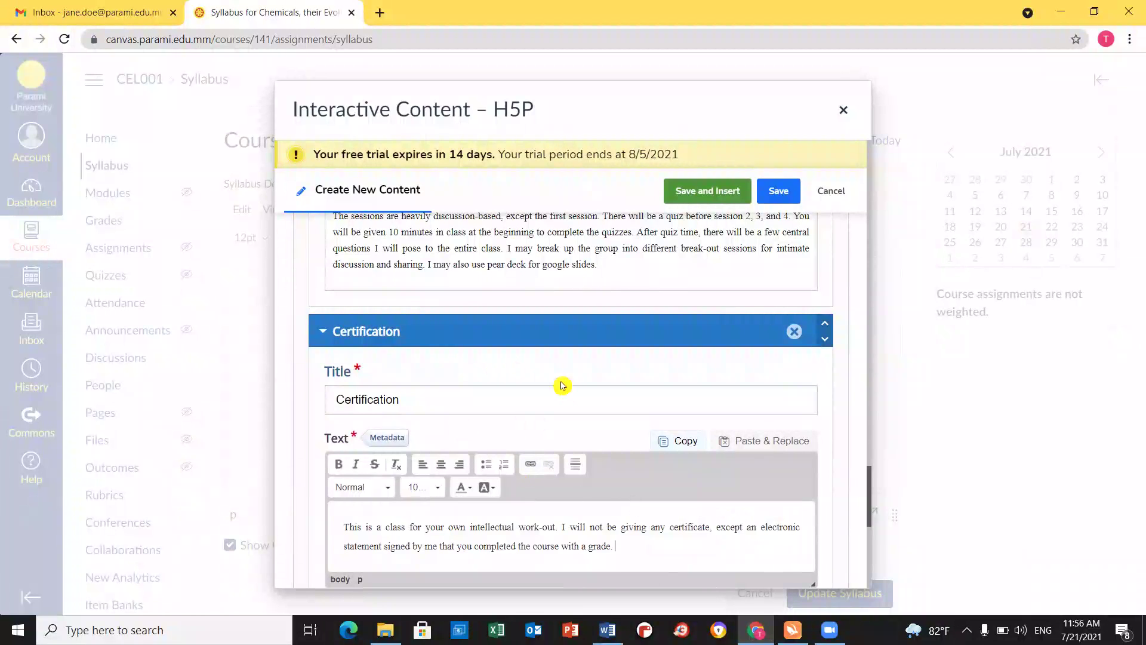
# Save and insert the accordion into the syllabus description, then update the syllabus and expand its Course Summary section to check it.
pyautogui.click(697, 192)
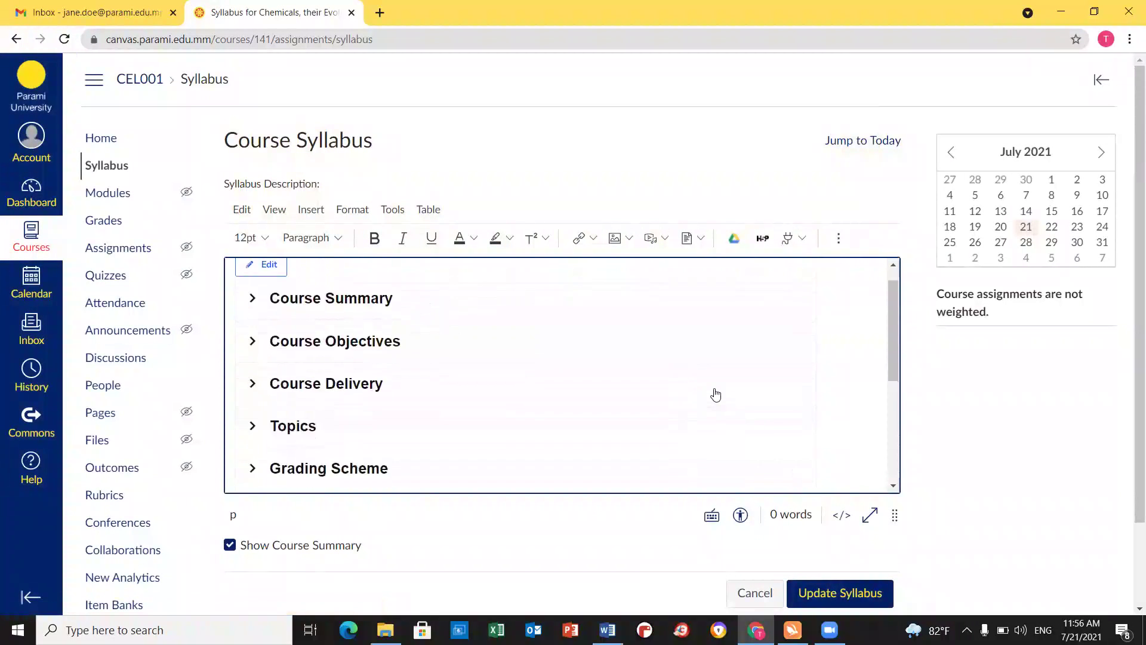
pyautogui.scroll(4, 691, 398)
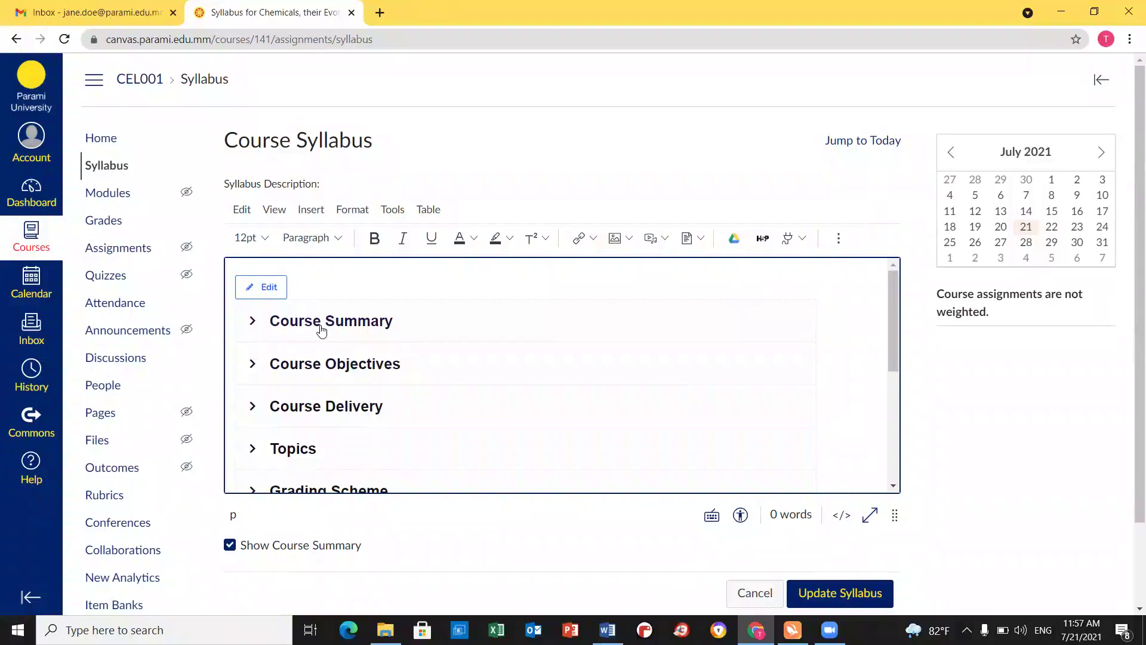
pyautogui.click(358, 326)
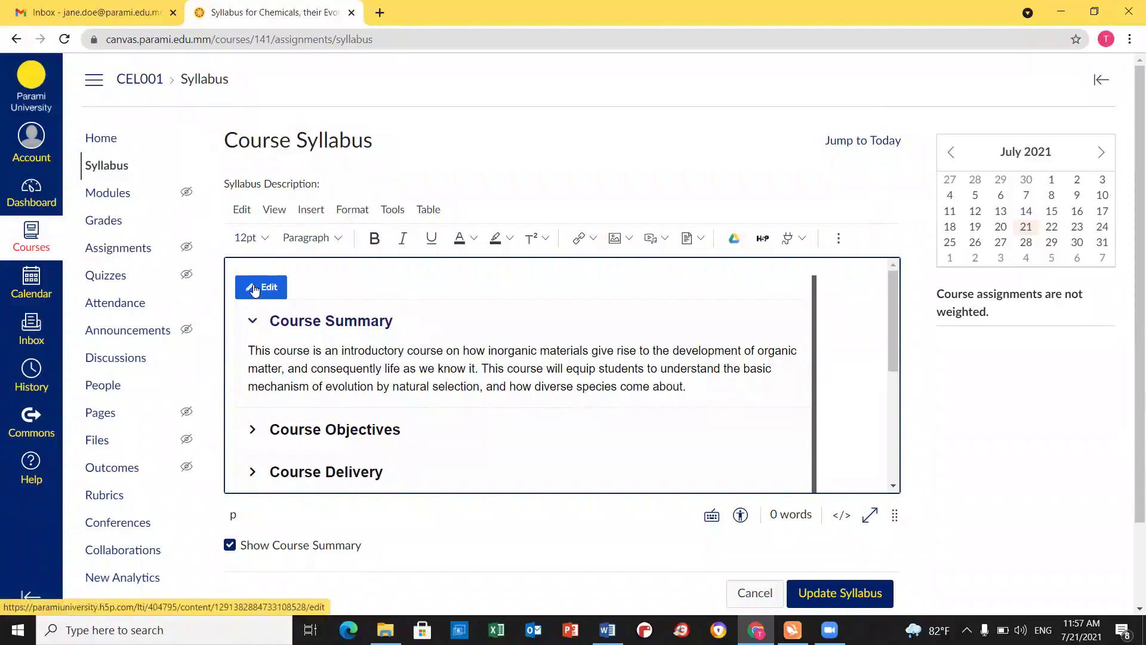
pyautogui.scroll(-5, 420, 429)
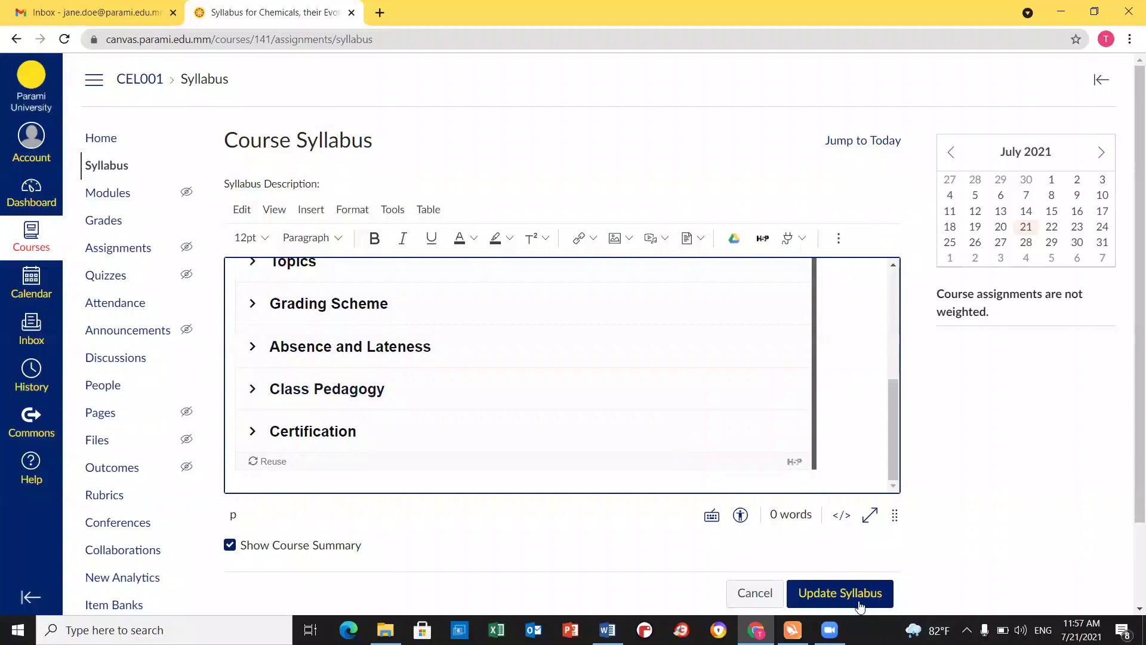
pyautogui.click(839, 593)
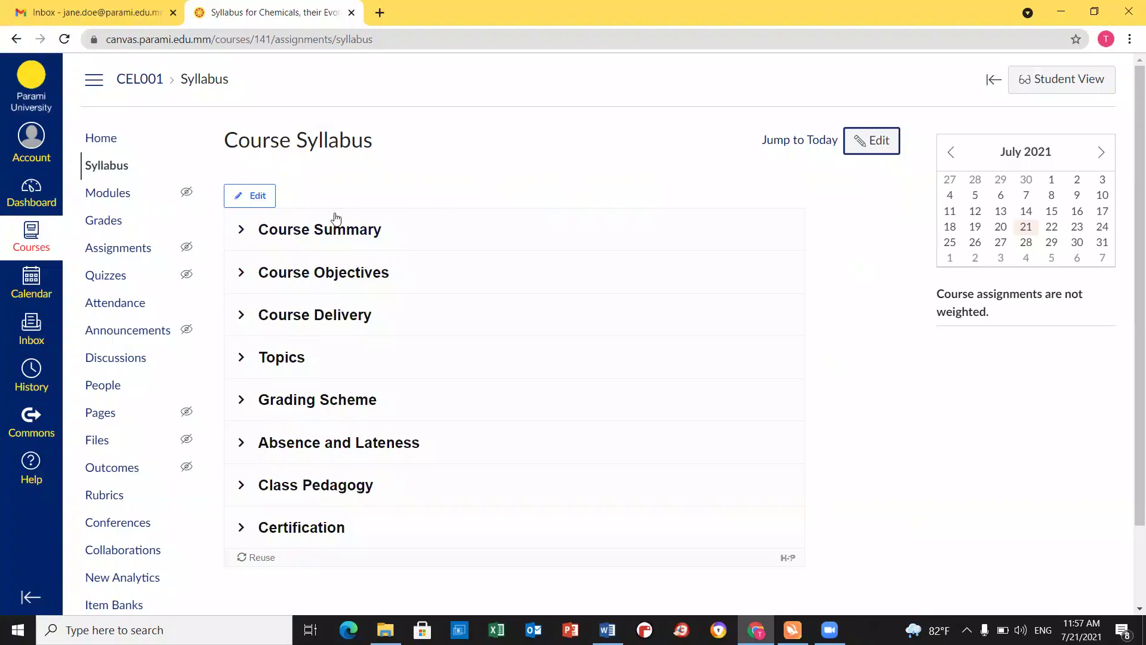
pyautogui.click(308, 238)
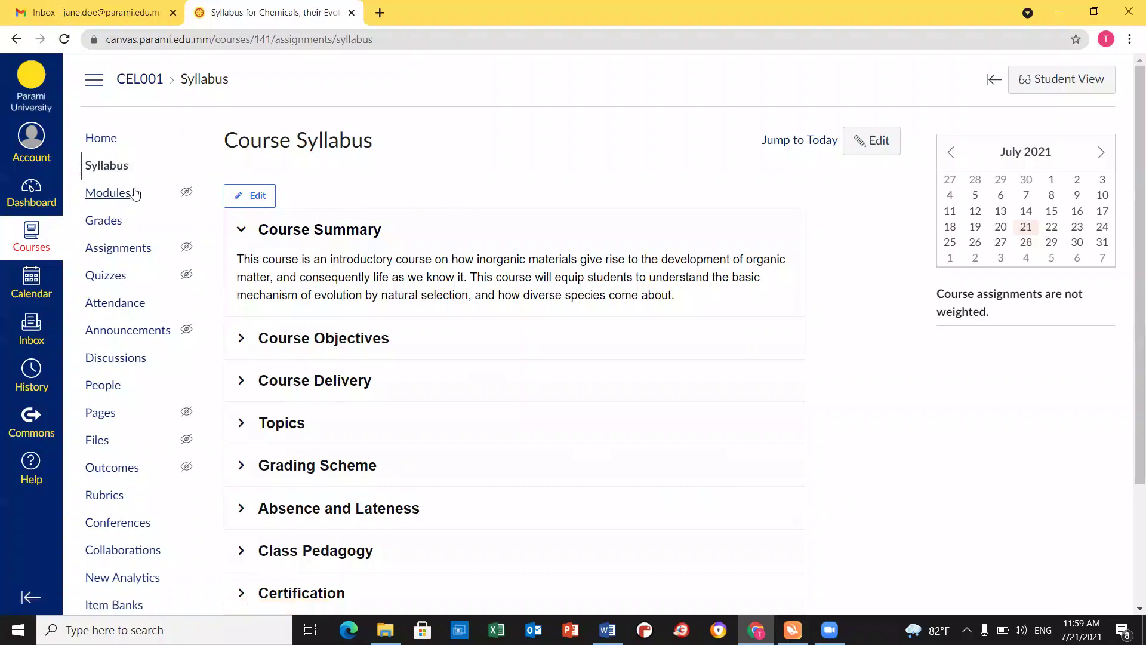
# Open the course's Modules page, dismiss the help tray and start a new module named "Section 1".
pyautogui.click(107, 201)
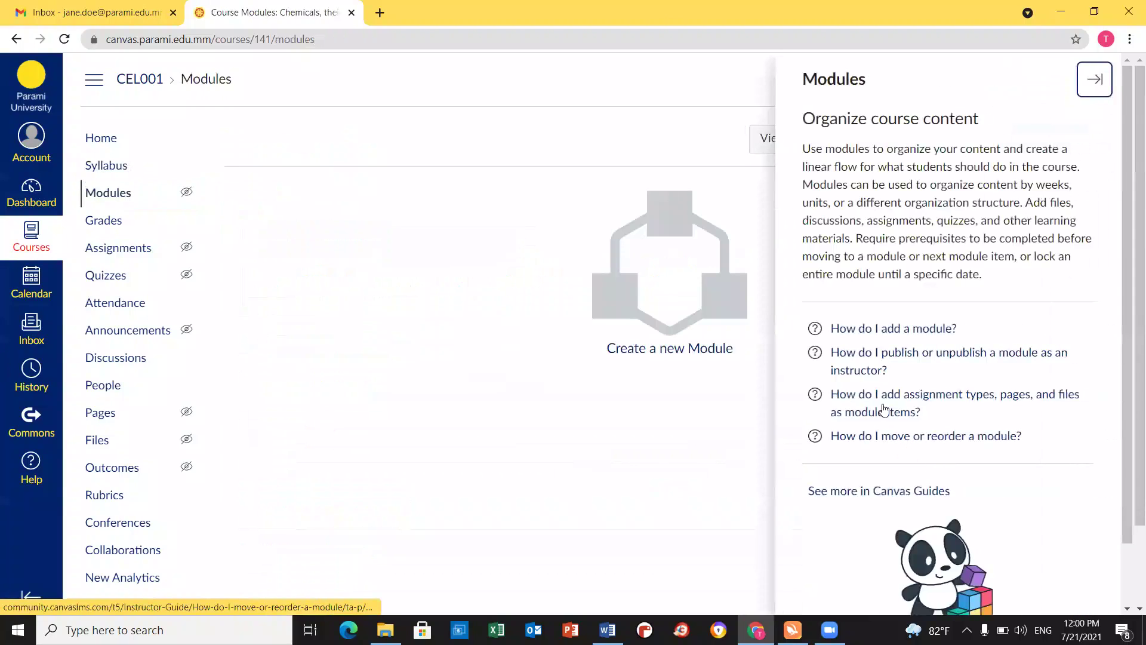
pyautogui.click(1087, 92)
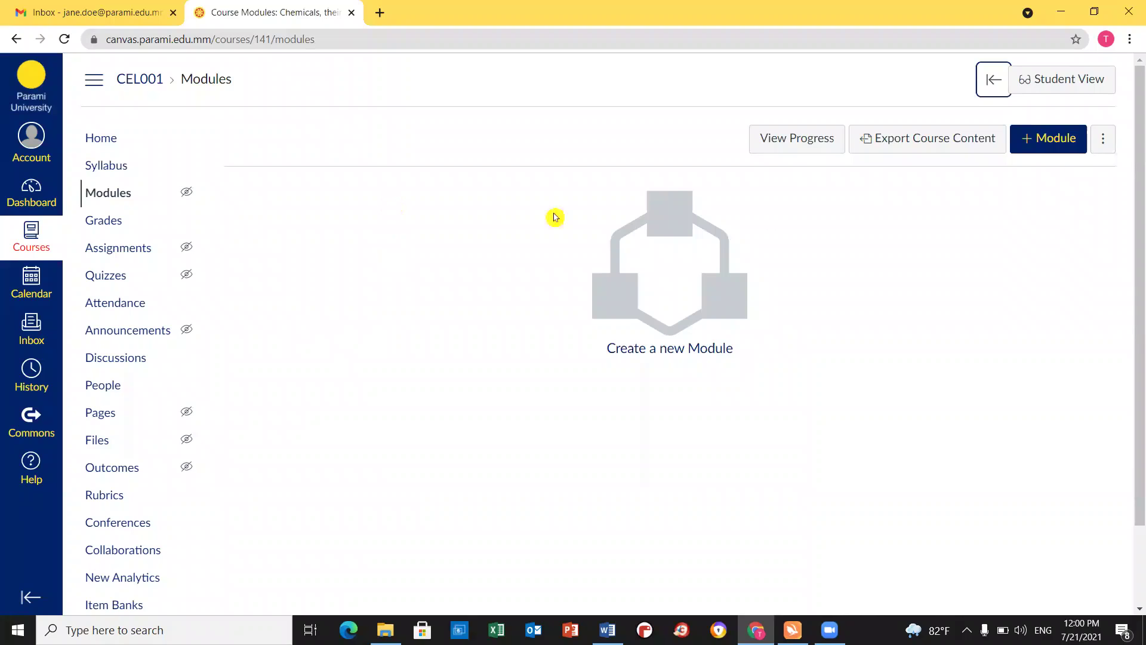
pyautogui.click(1052, 139)
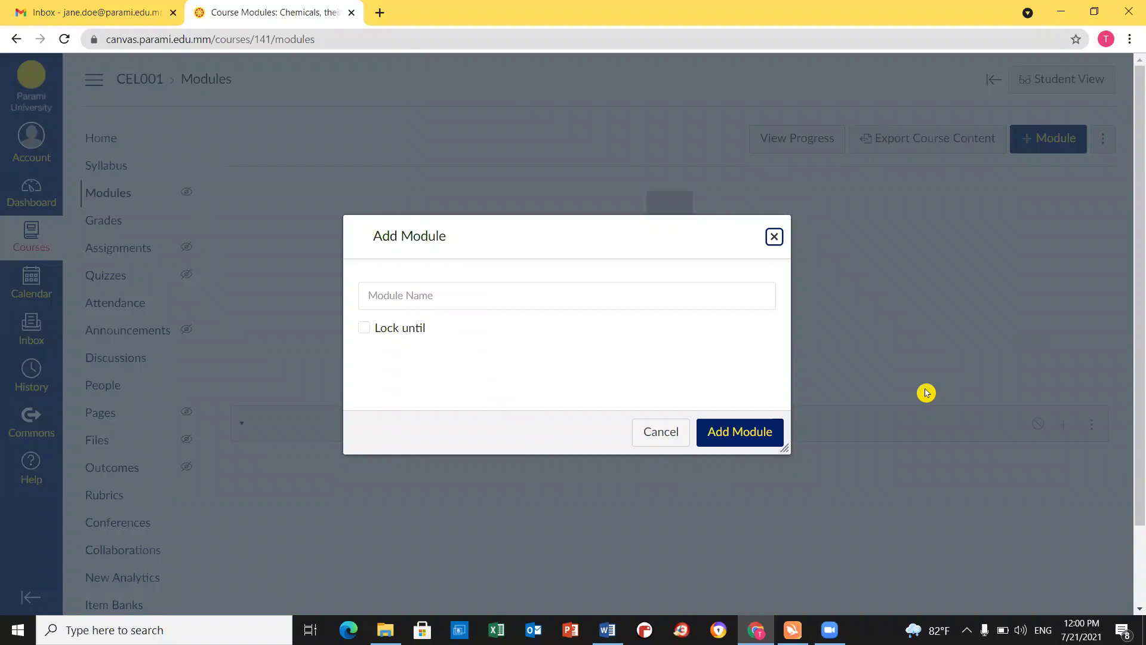
pyautogui.click(506, 301)
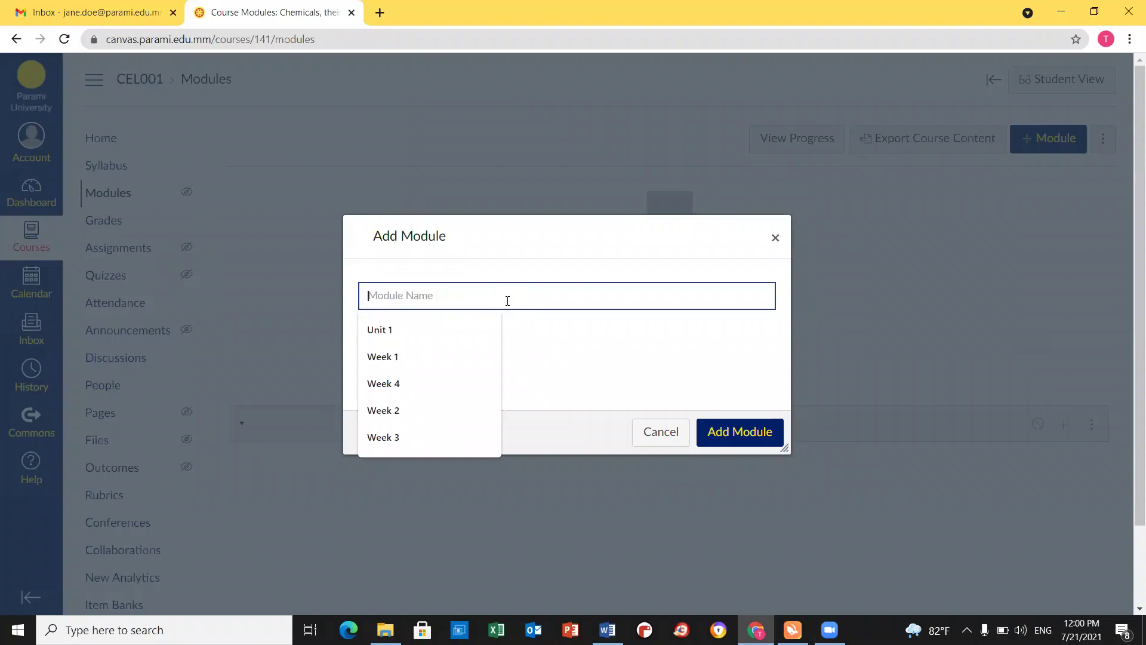
pyautogui.write('Section 1')
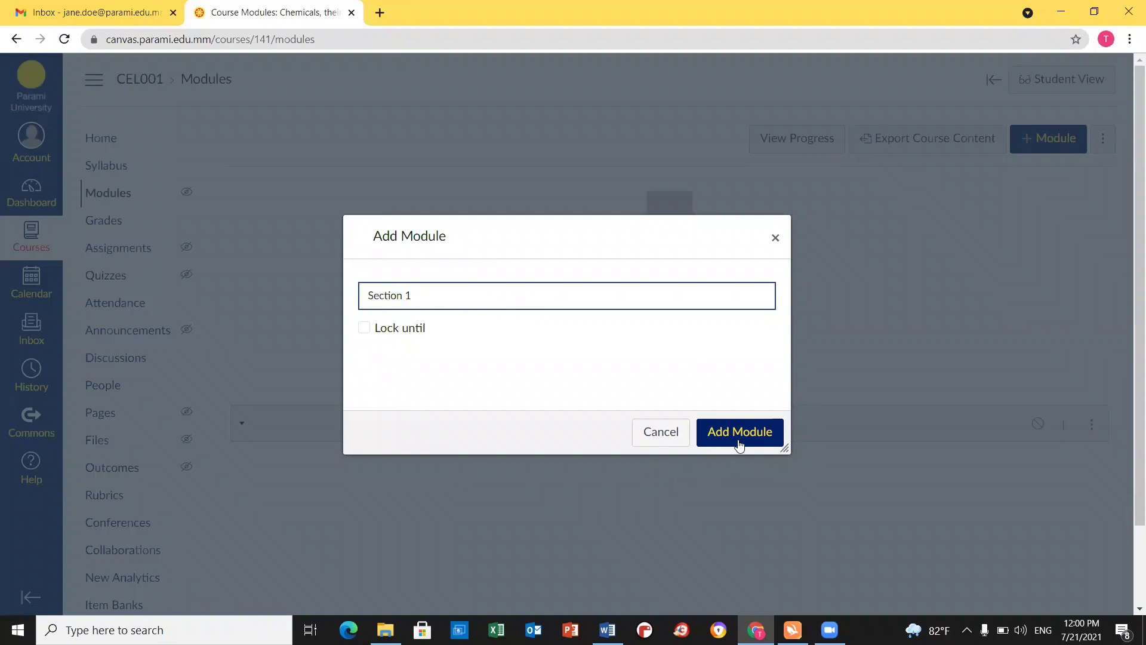
# Lock the Section 1 module until Aug 16, 2021 and add it to the course.
pyautogui.click(365, 328)
pyautogui.click(364, 328)
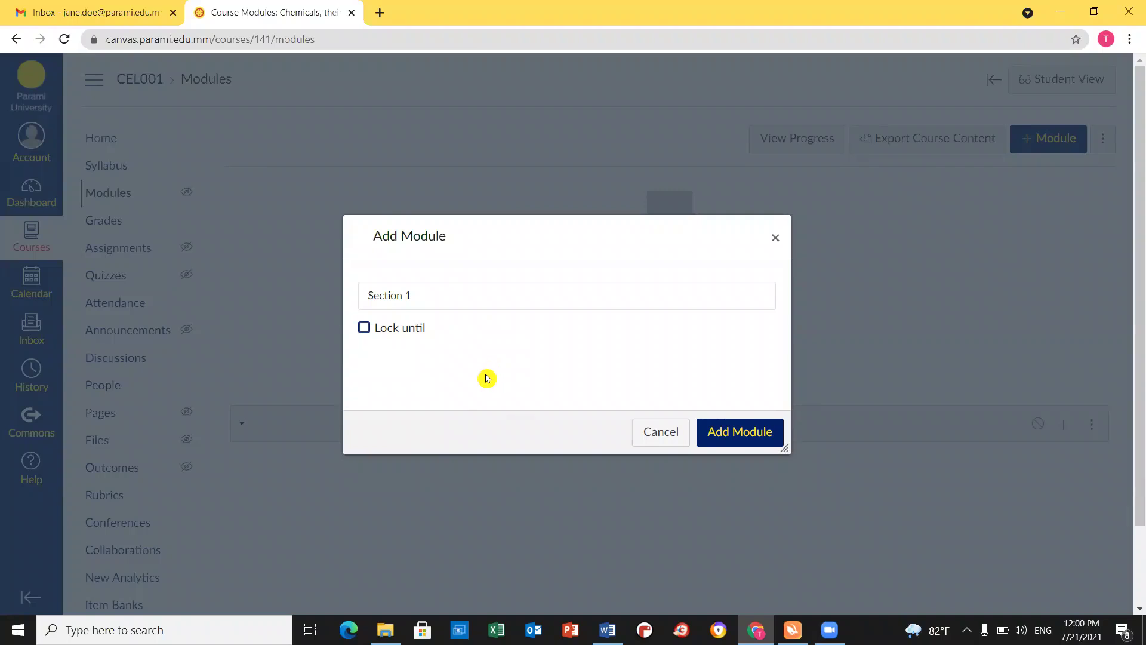
pyautogui.click(364, 328)
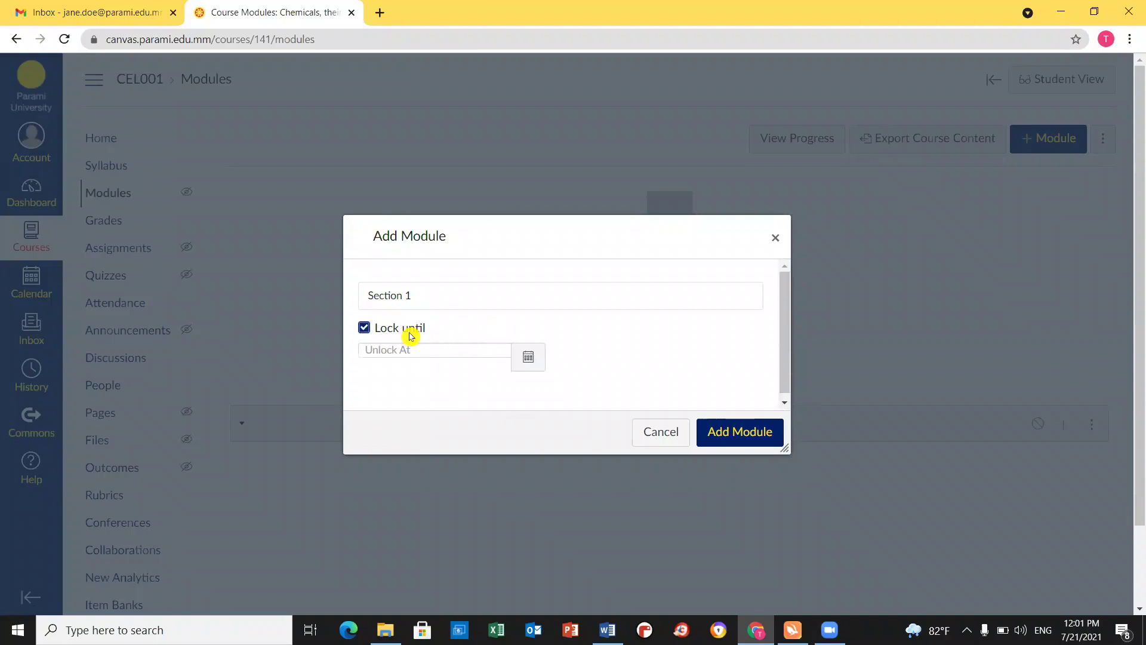
pyautogui.click(528, 358)
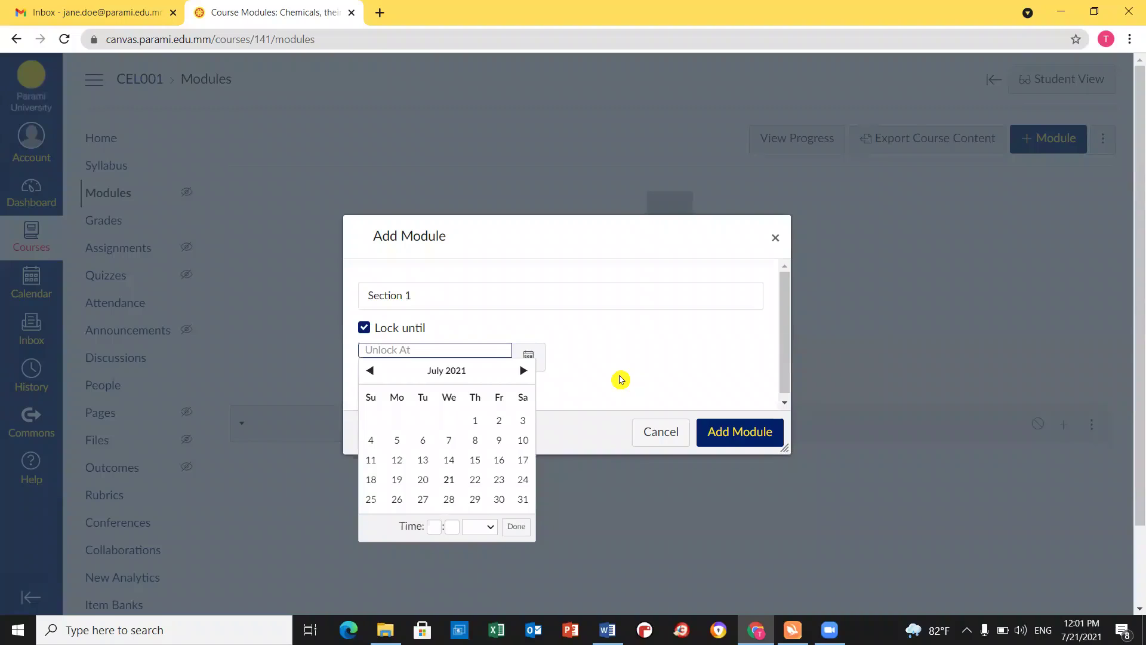
pyautogui.click(524, 371)
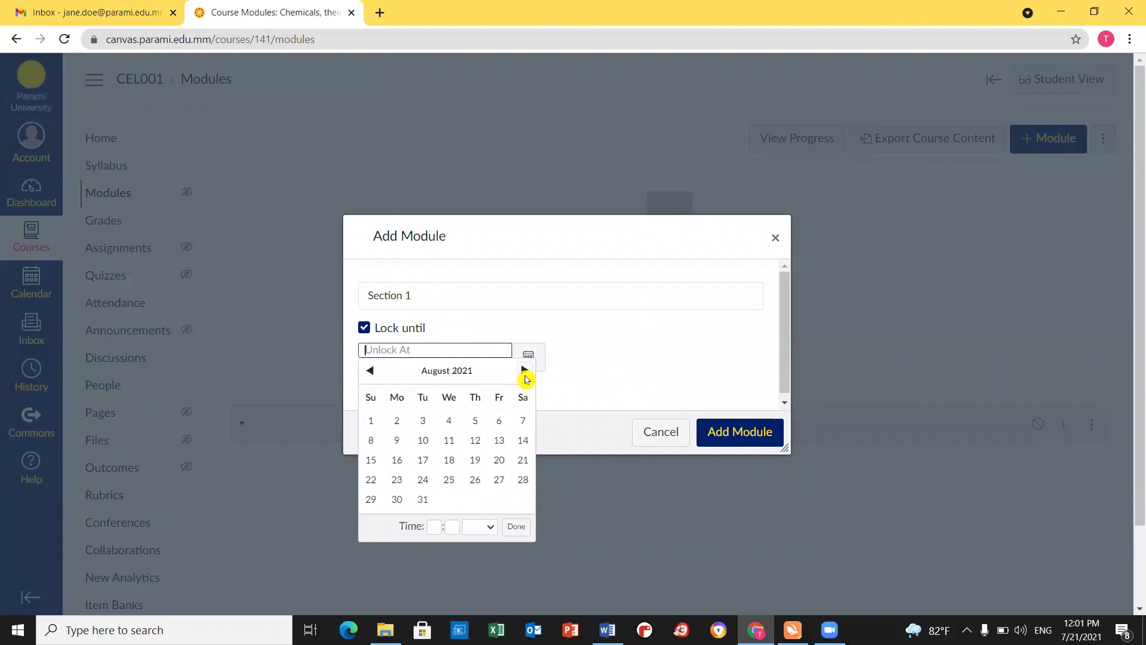
pyautogui.click(397, 461)
pyautogui.click(578, 376)
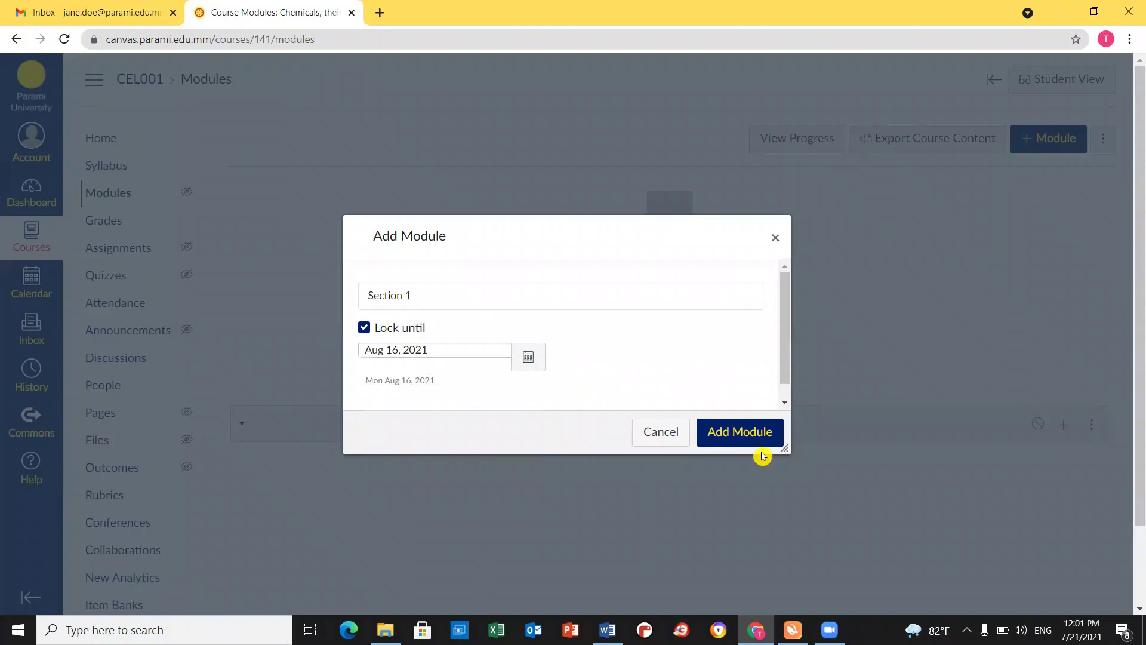
pyautogui.click(751, 435)
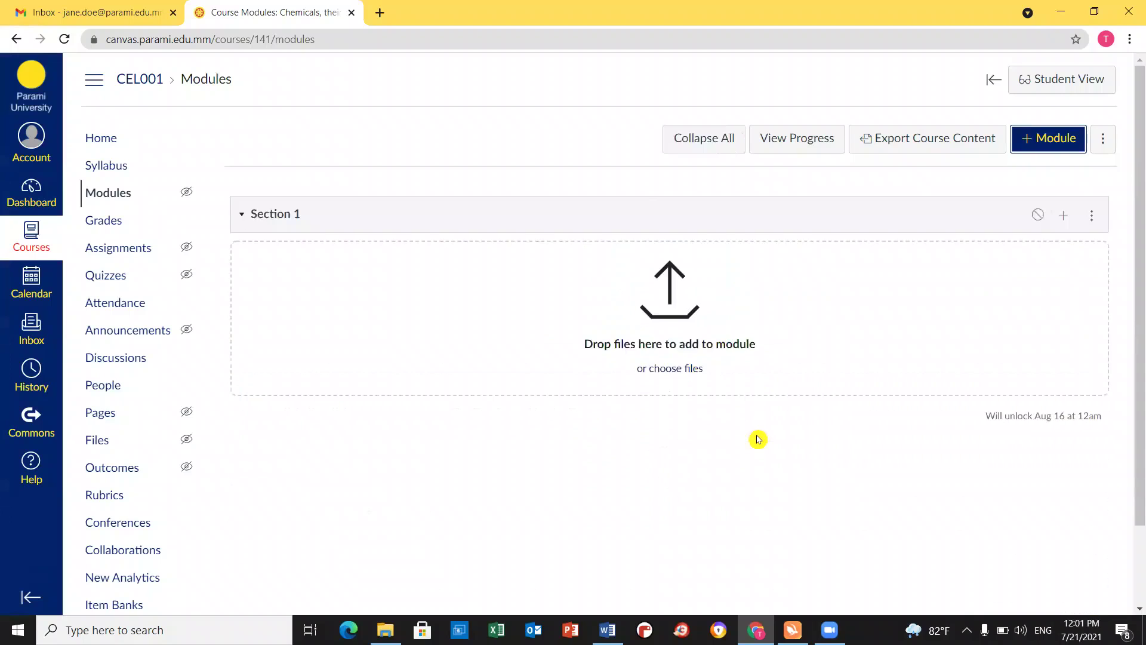
# Add a second module named "Section 2", locked until Aug 16, 2021.
pyautogui.click(411, 481)
pyautogui.click(1046, 143)
pyautogui.click(598, 305)
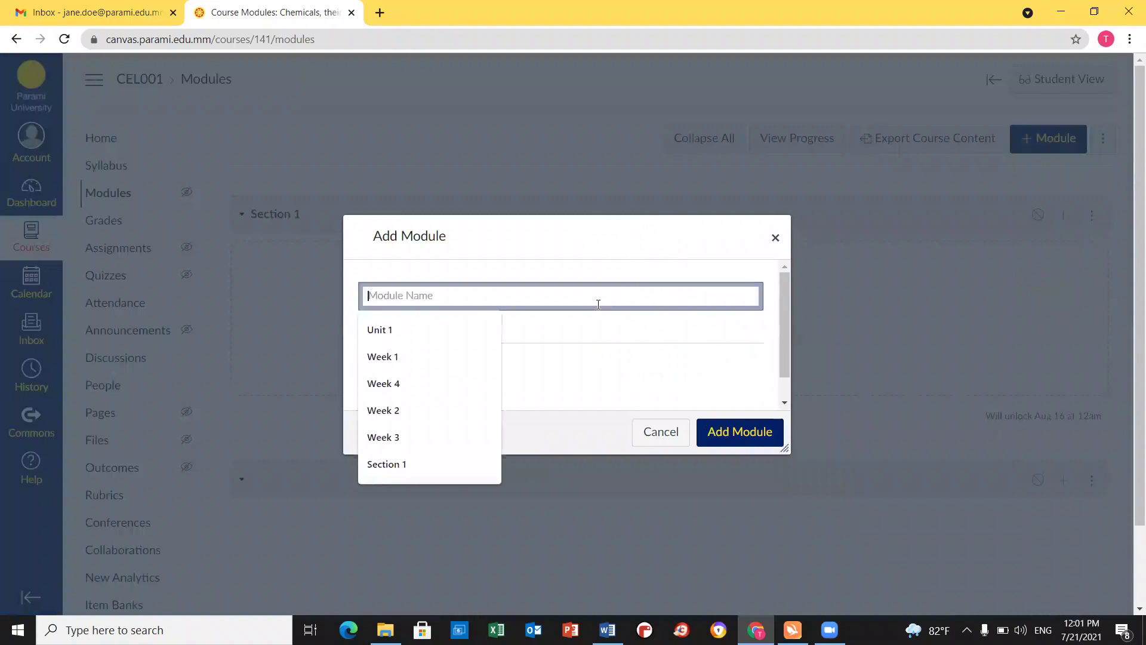
pyautogui.write('Section 2')
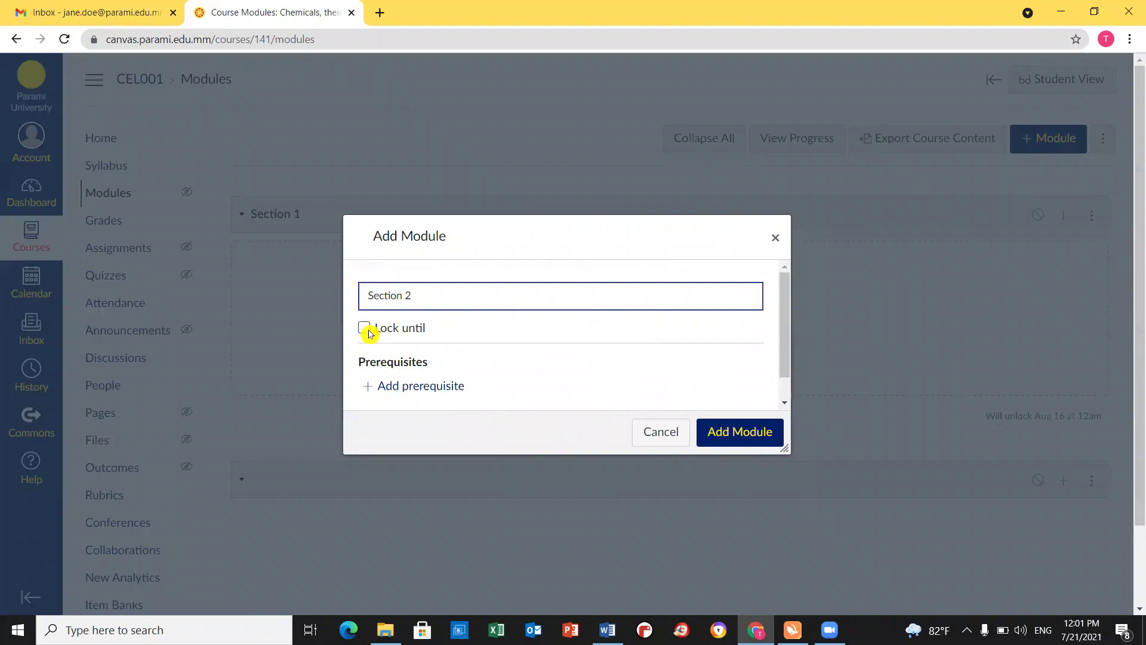
pyautogui.click(369, 332)
pyautogui.click(528, 355)
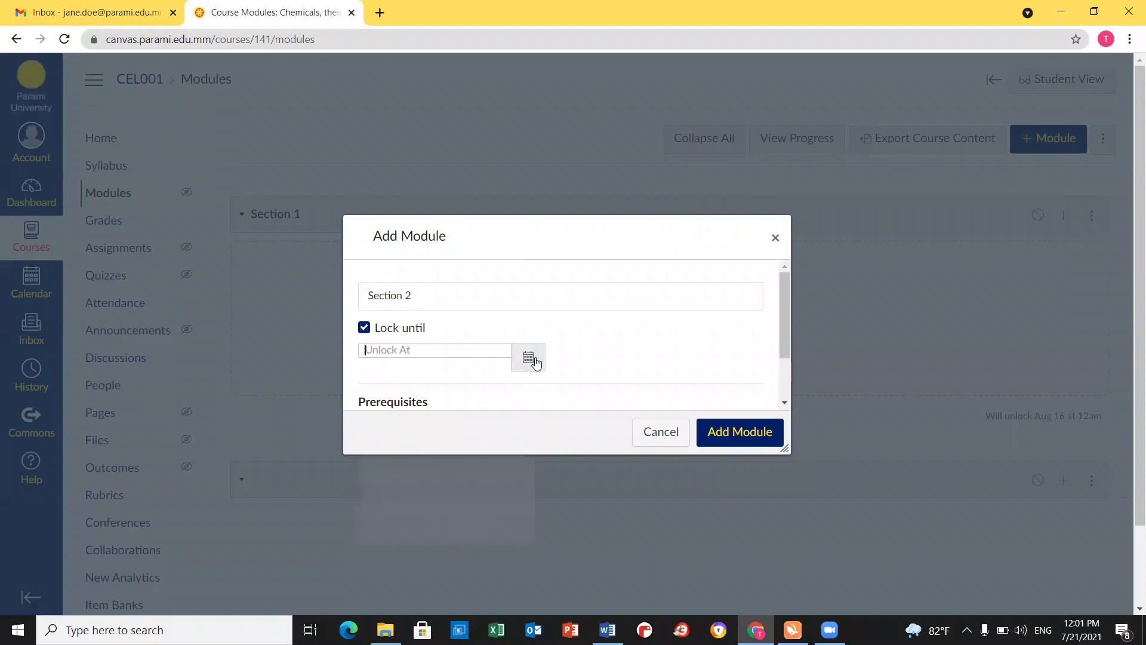
pyautogui.click(522, 372)
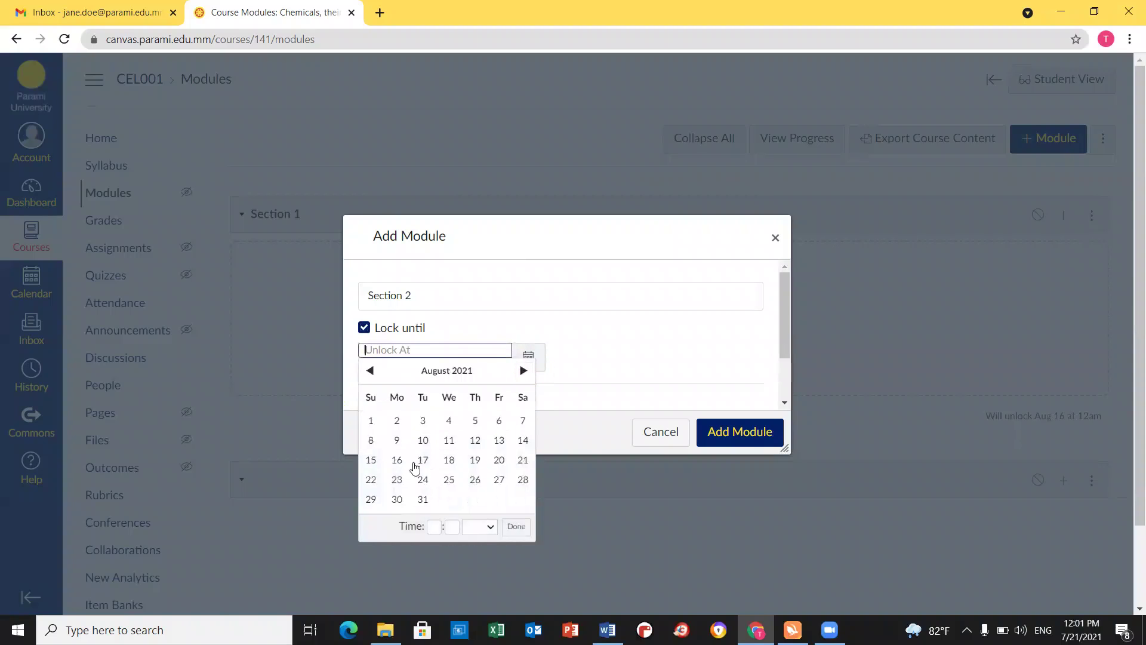
pyautogui.click(394, 463)
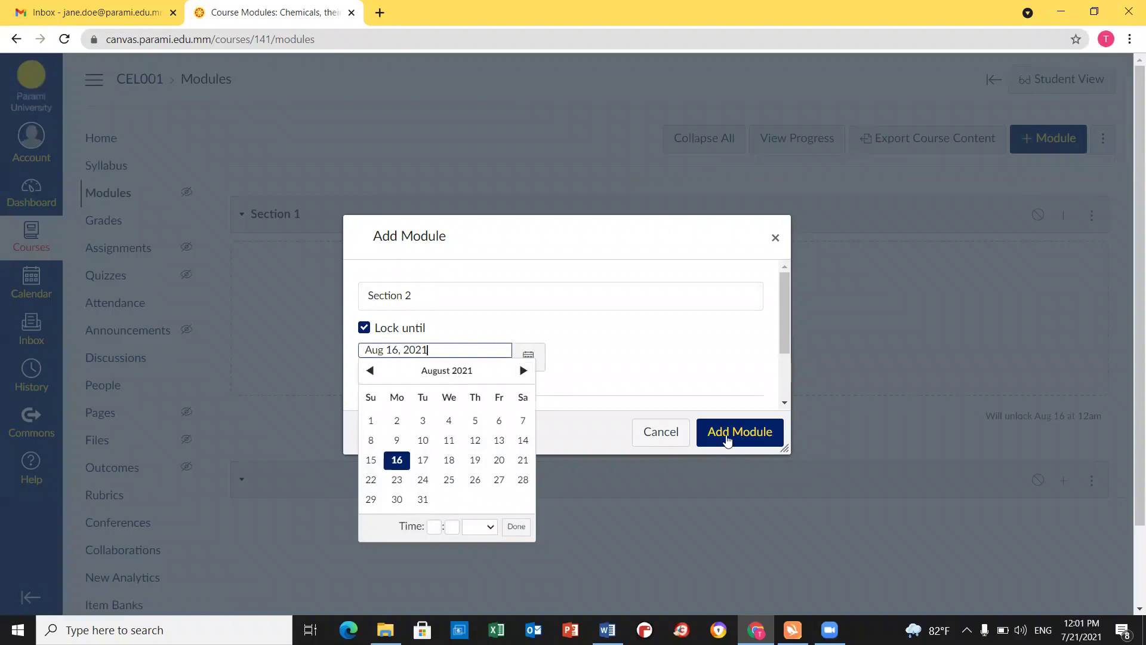
pyautogui.click(727, 441)
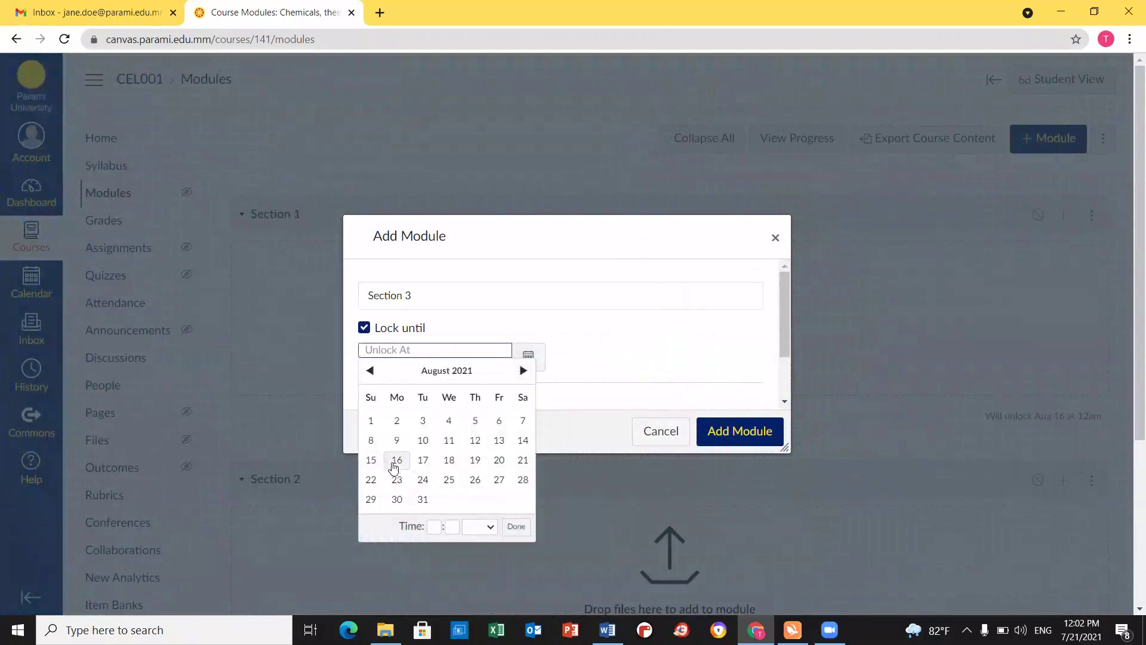
# Set the unlock date of the Section 3 module to Aug 16, 2021 and add the module.
pyautogui.click(394, 464)
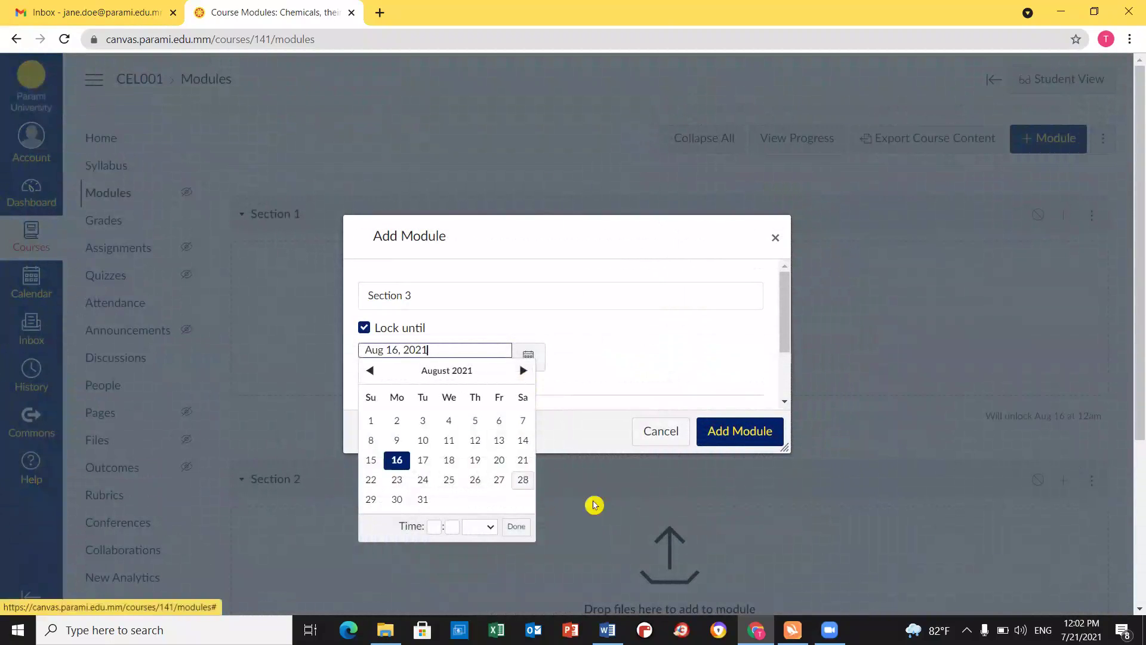
pyautogui.click(739, 438)
pyautogui.scroll(5, 860, 391)
# Add a fourth module named "Section 4", locked until Aug 16, 2021.
pyautogui.click(1050, 138)
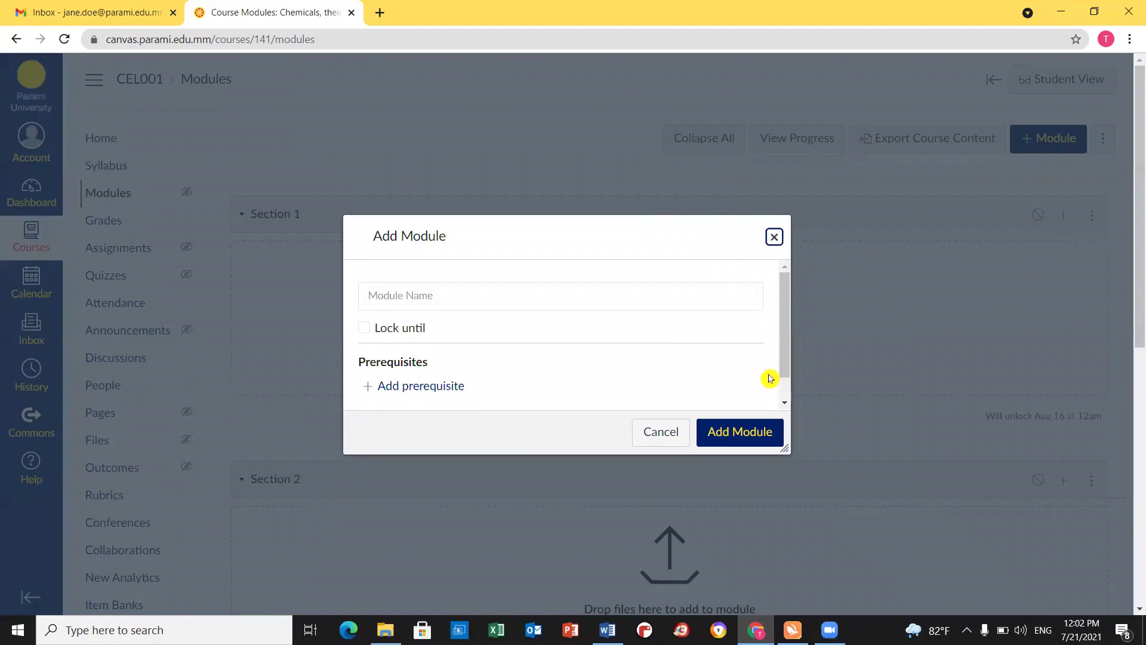
pyautogui.click(572, 293)
pyautogui.write('Section 4')
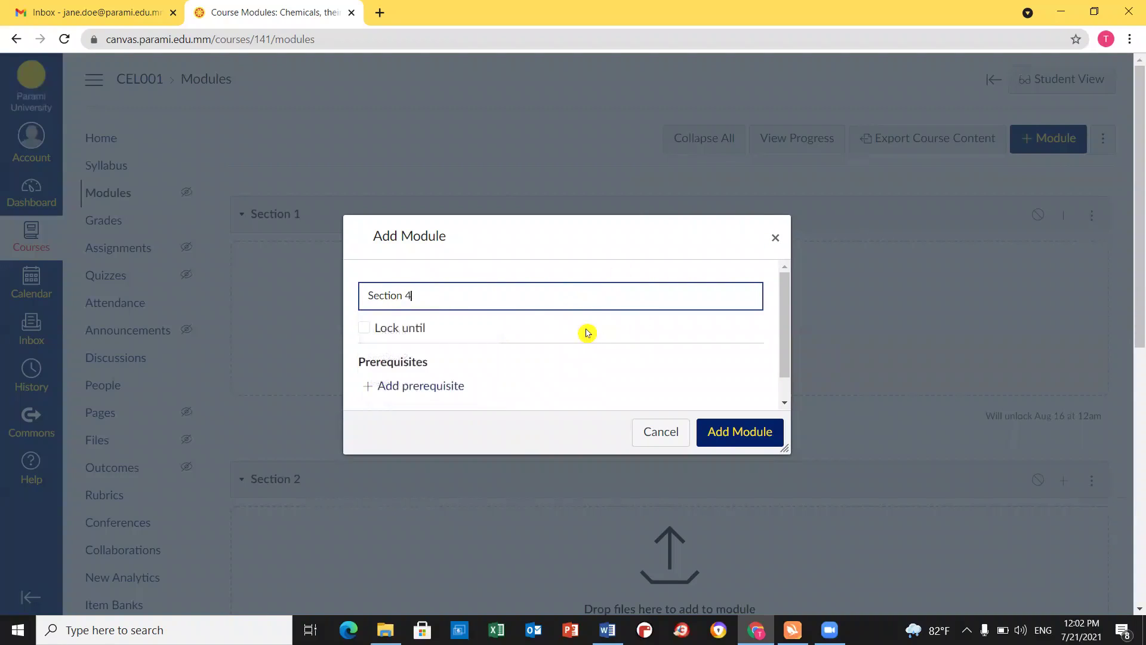
pyautogui.click(366, 329)
pyautogui.click(528, 359)
pyautogui.click(523, 370)
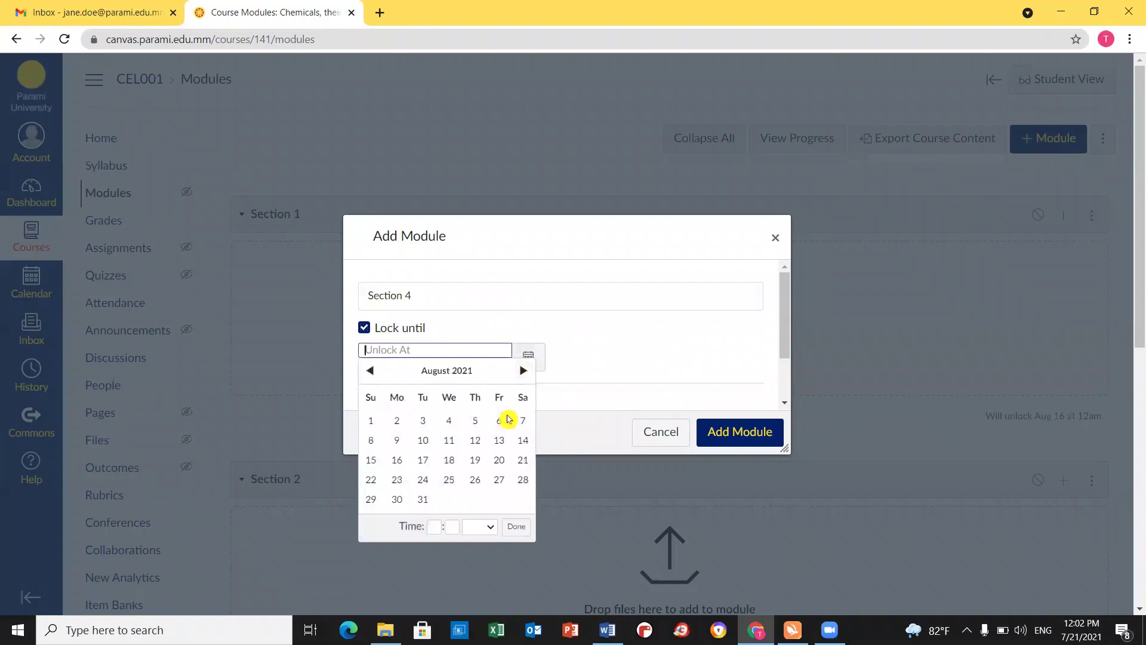
pyautogui.click(397, 460)
pyautogui.click(740, 431)
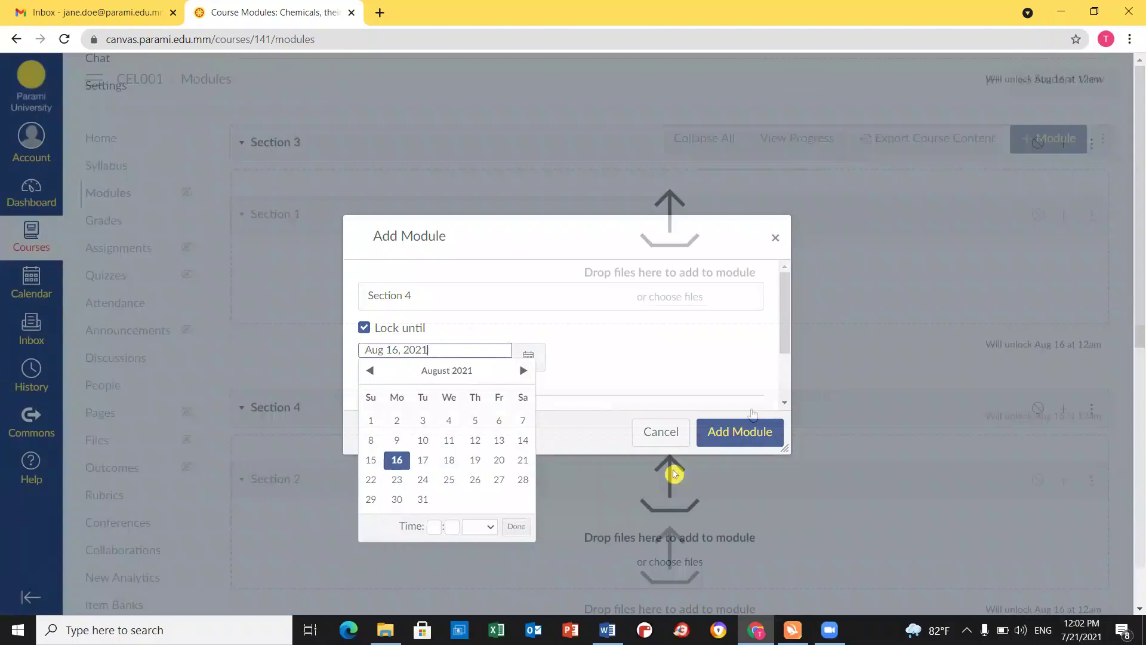
pyautogui.scroll(7, 751, 414)
pyautogui.scroll(4, 991, 251)
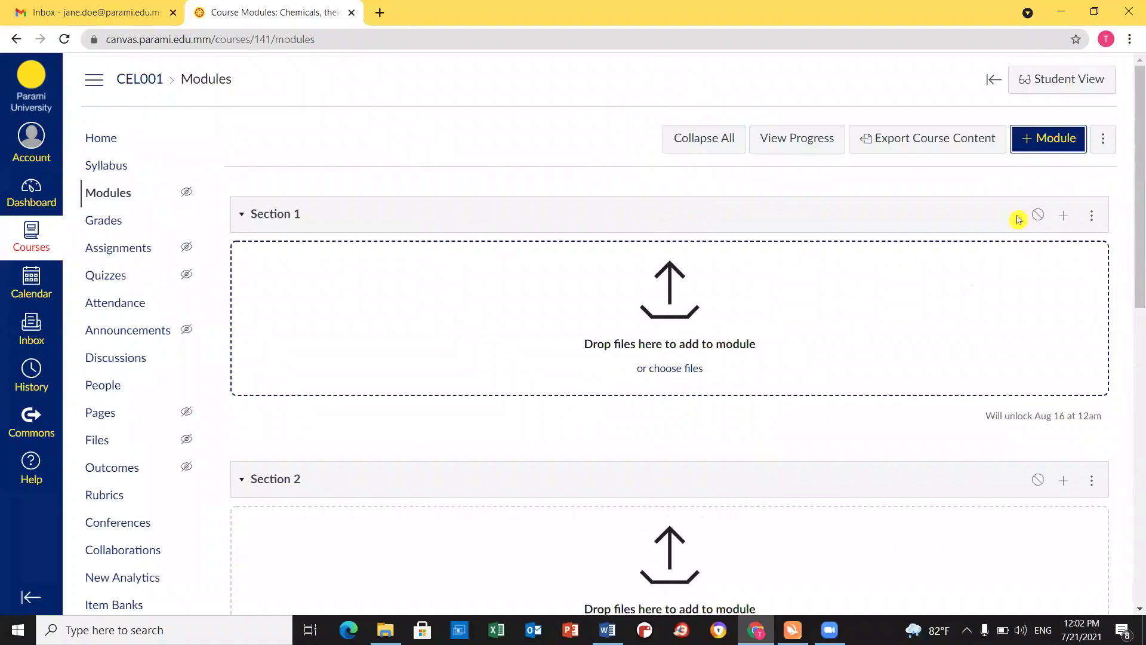
# Add a fifth module named "Section 5", locked until Aug 16, 2021.
pyautogui.click(1033, 146)
pyautogui.click(603, 296)
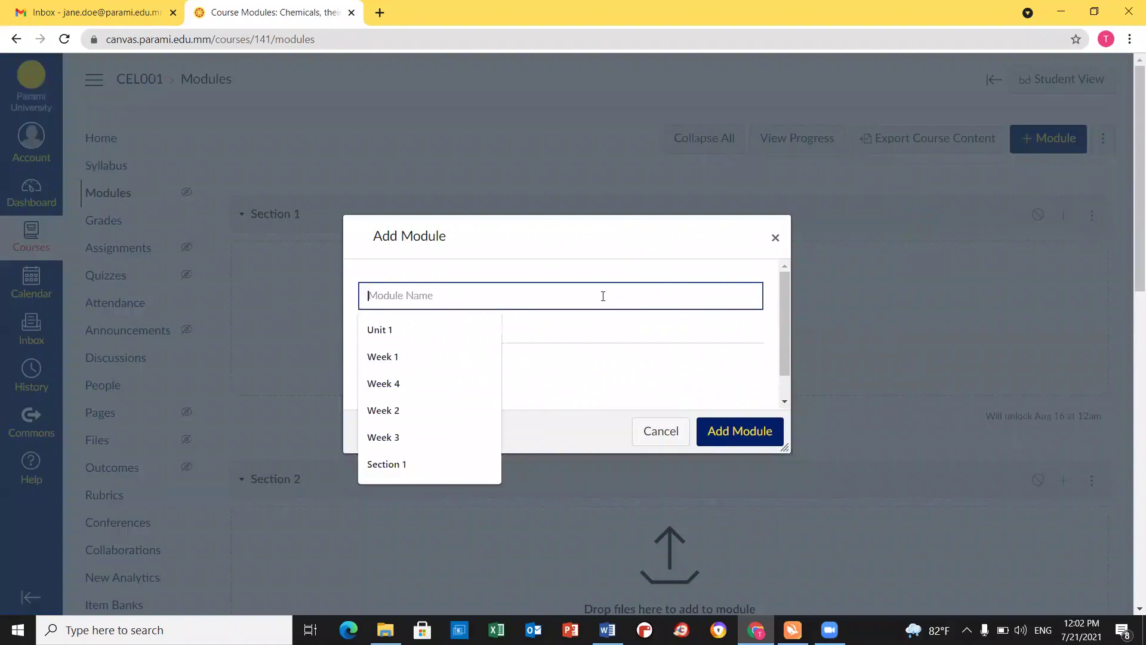
pyautogui.write('Section 5')
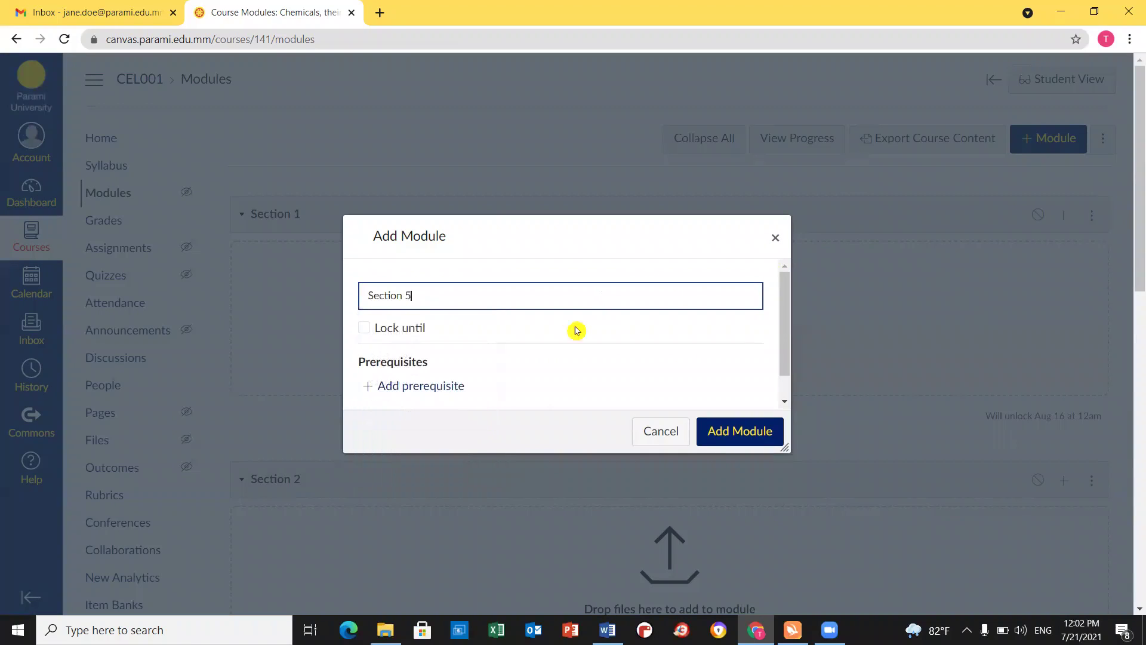
pyautogui.click(365, 328)
pyautogui.click(528, 357)
pyautogui.click(524, 371)
pyautogui.click(397, 460)
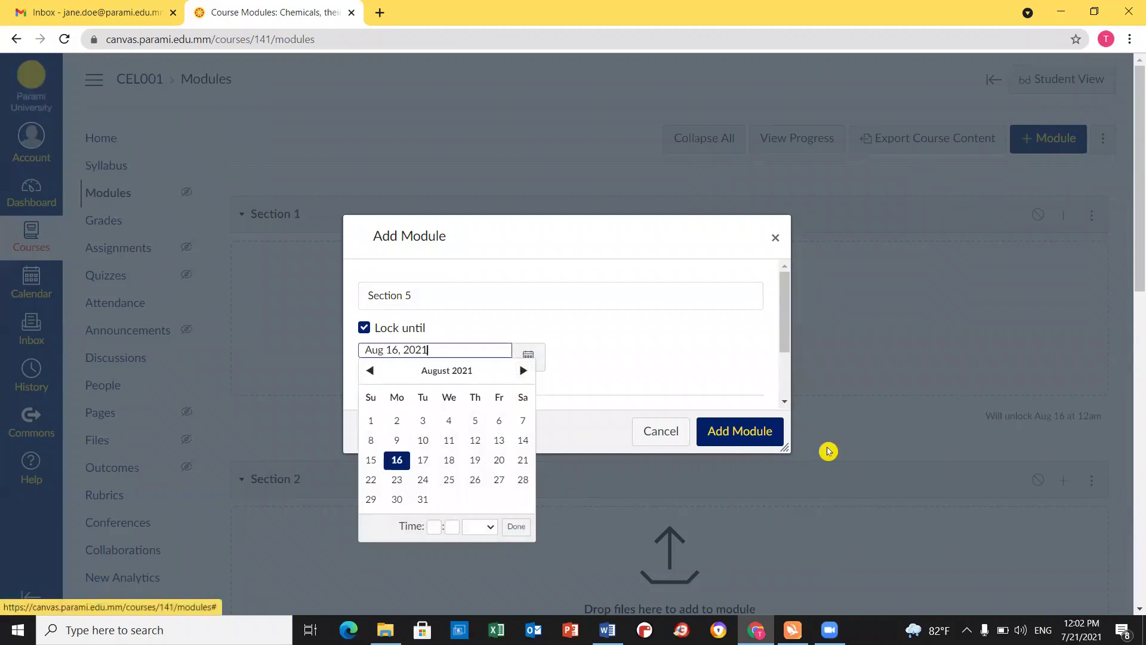
pyautogui.click(739, 431)
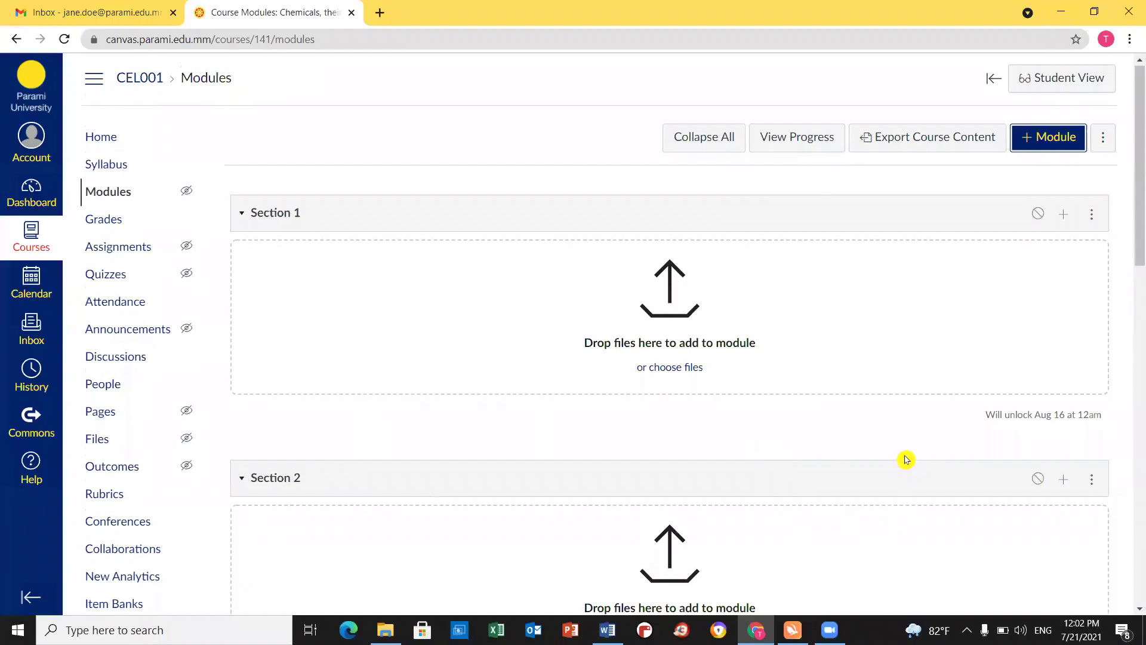
# Upload Definition of Life _ Its Features, New Definition of Life and The Impossible Quest from the Section 1 folder to the Section 1 module.
pyautogui.scroll(15, 897, 459)
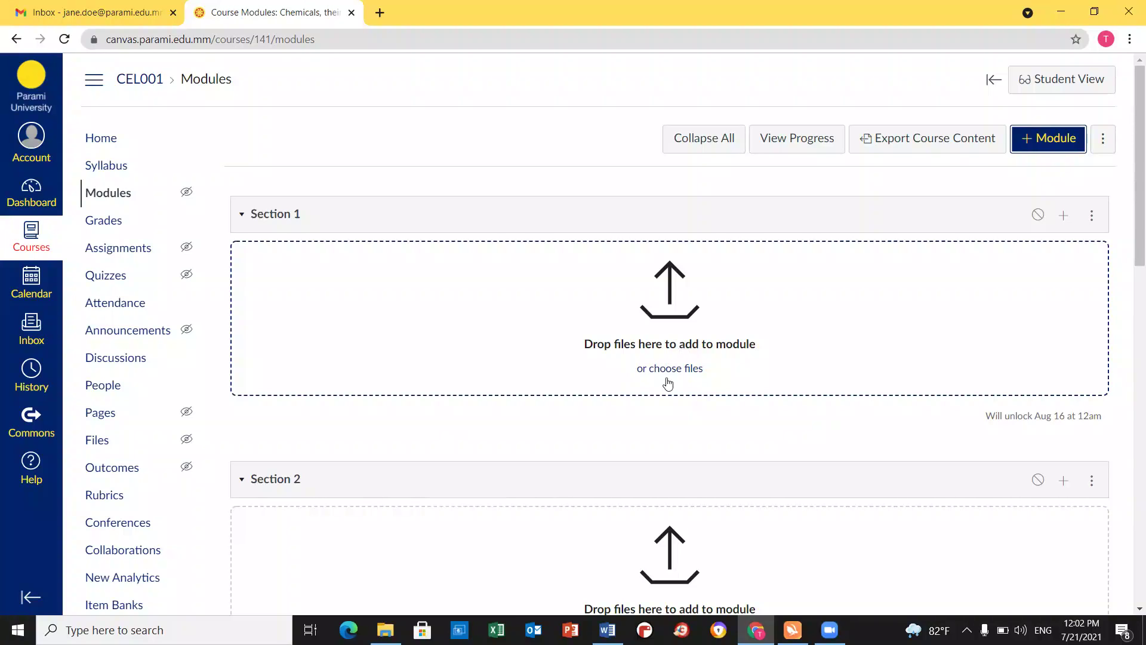
pyautogui.click(682, 367)
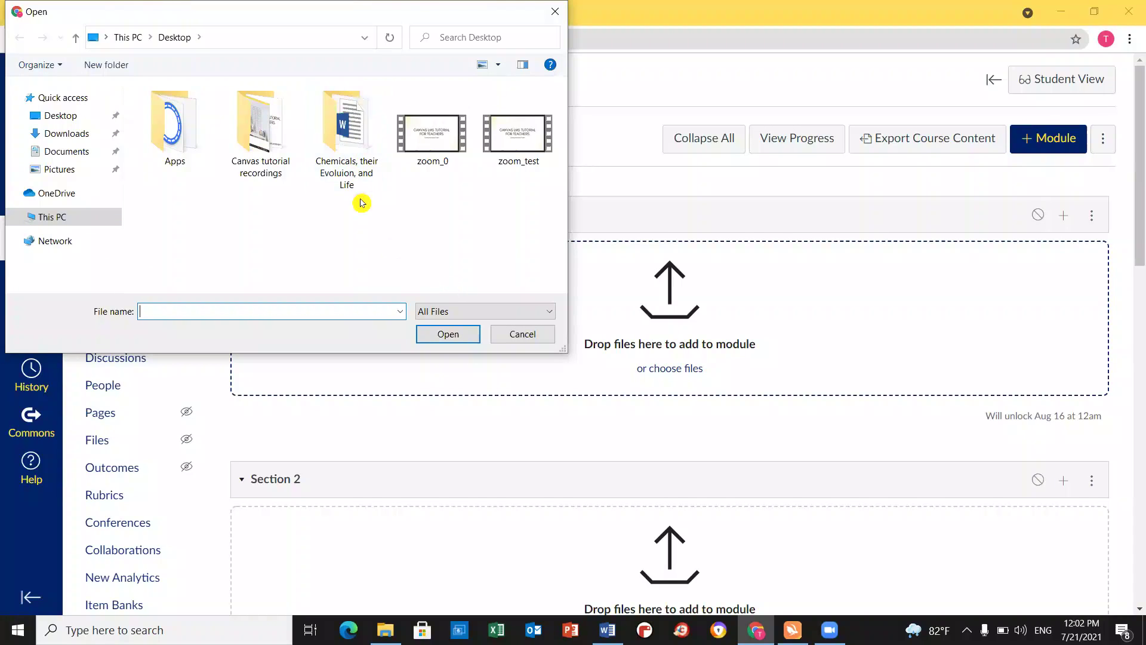
pyautogui.doubleClick(343, 151)
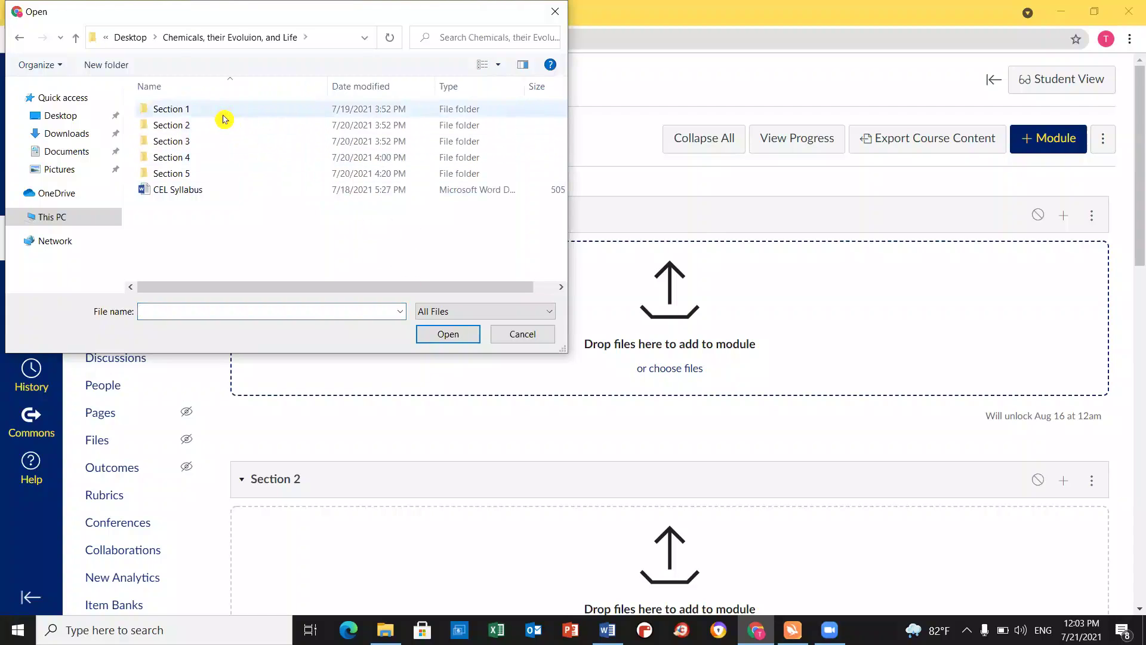
pyautogui.doubleClick(221, 111)
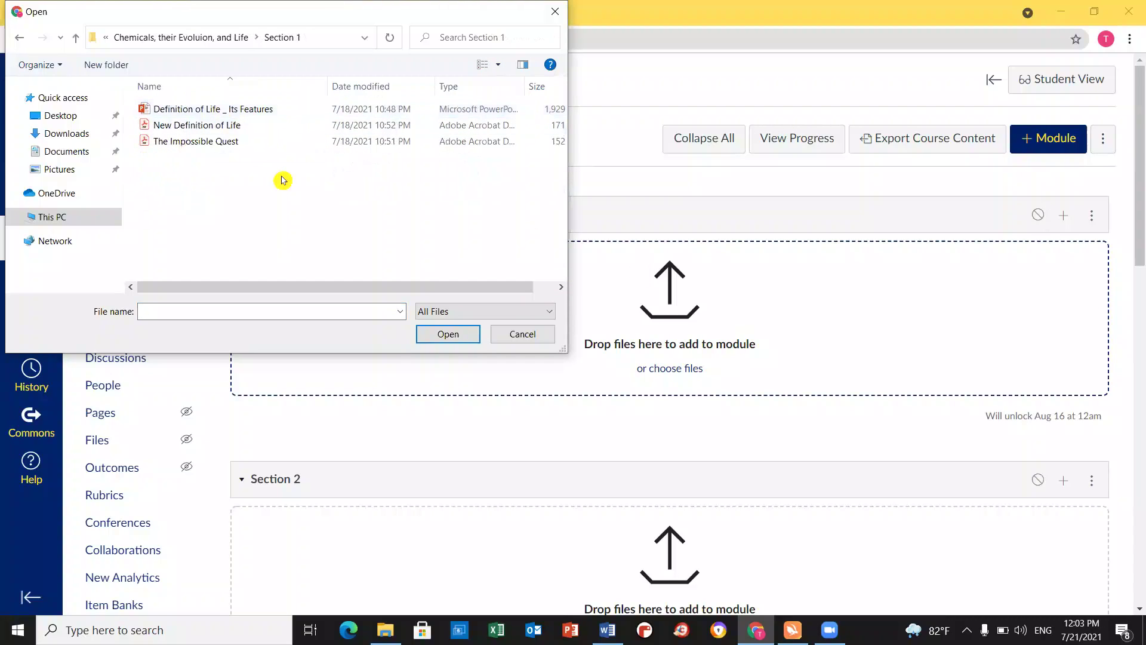
pyautogui.click(263, 110)
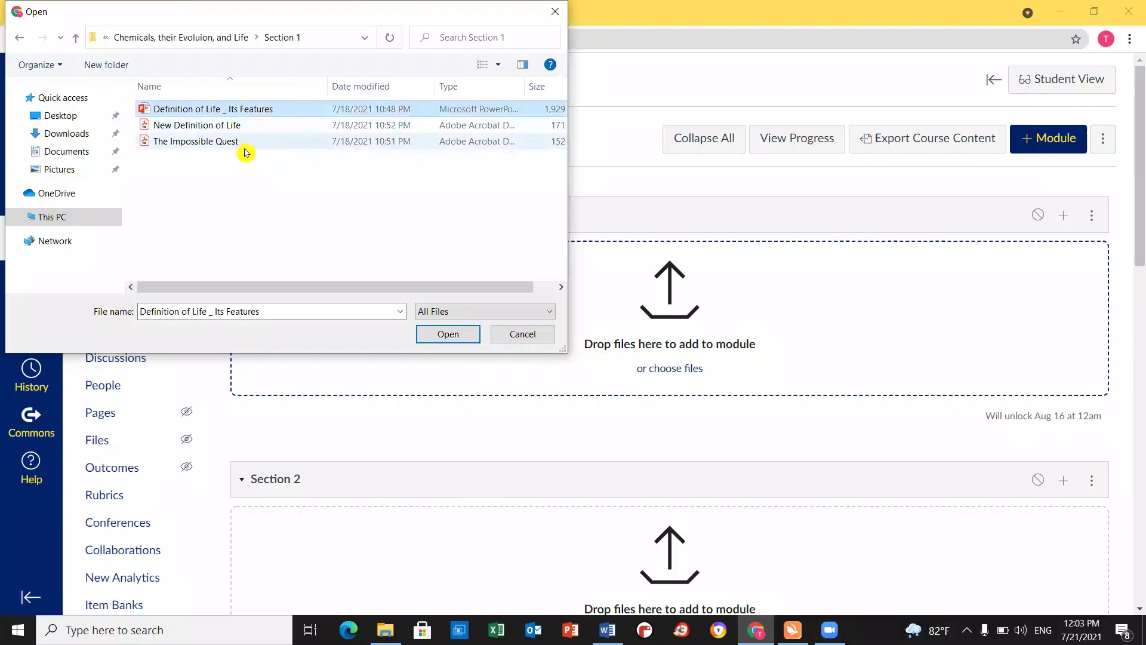
pyautogui.keyDown('ctrl'); pyautogui.click(241, 126); pyautogui.keyUp('ctrl')
pyautogui.keyDown('ctrl'); pyautogui.click(243, 143); pyautogui.keyUp('ctrl')
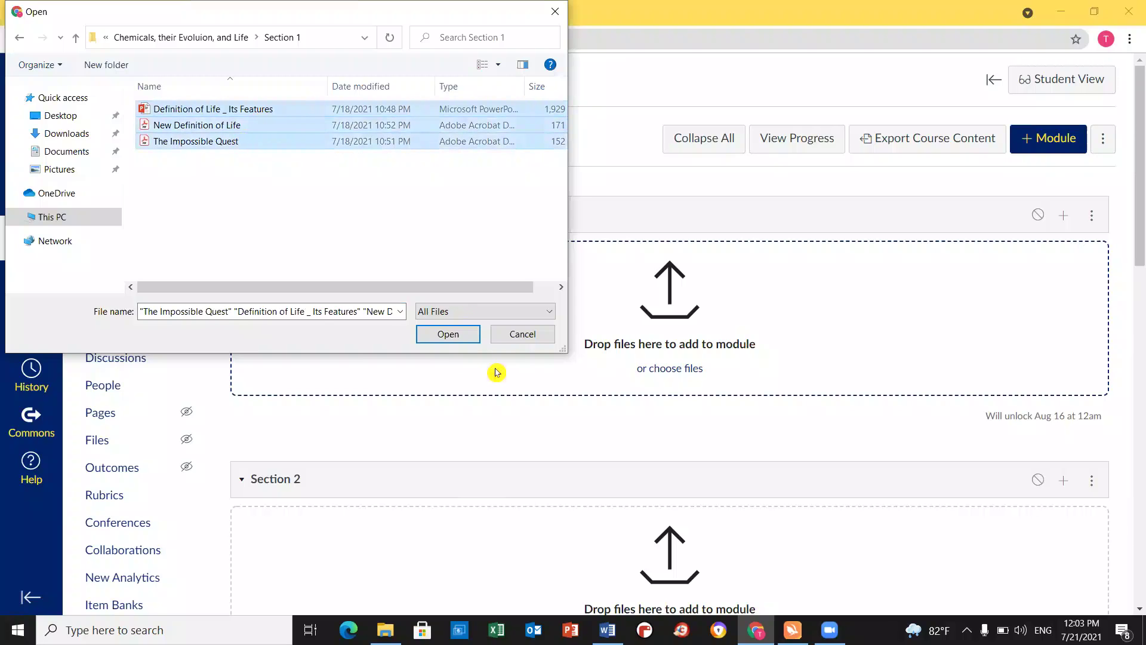
pyautogui.click(449, 335)
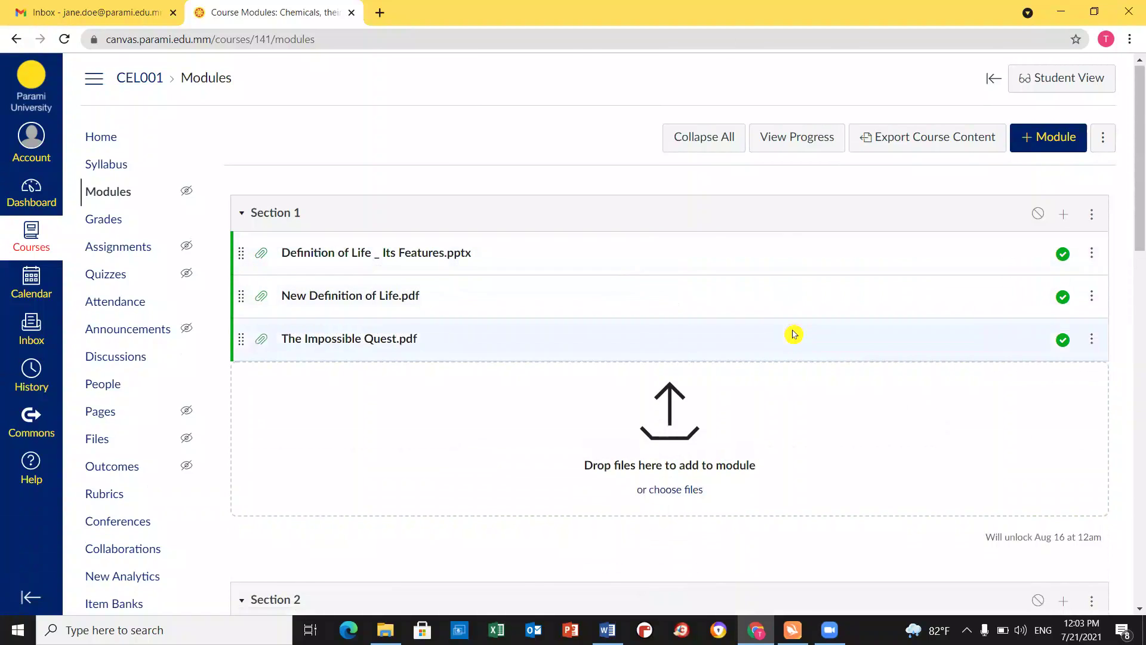
# Upload Reading materials_, The First Cell Quiz (1) and Water Paradox from the Section 2 folder to the Section 2 module.
pyautogui.scroll(-3, 793, 332)
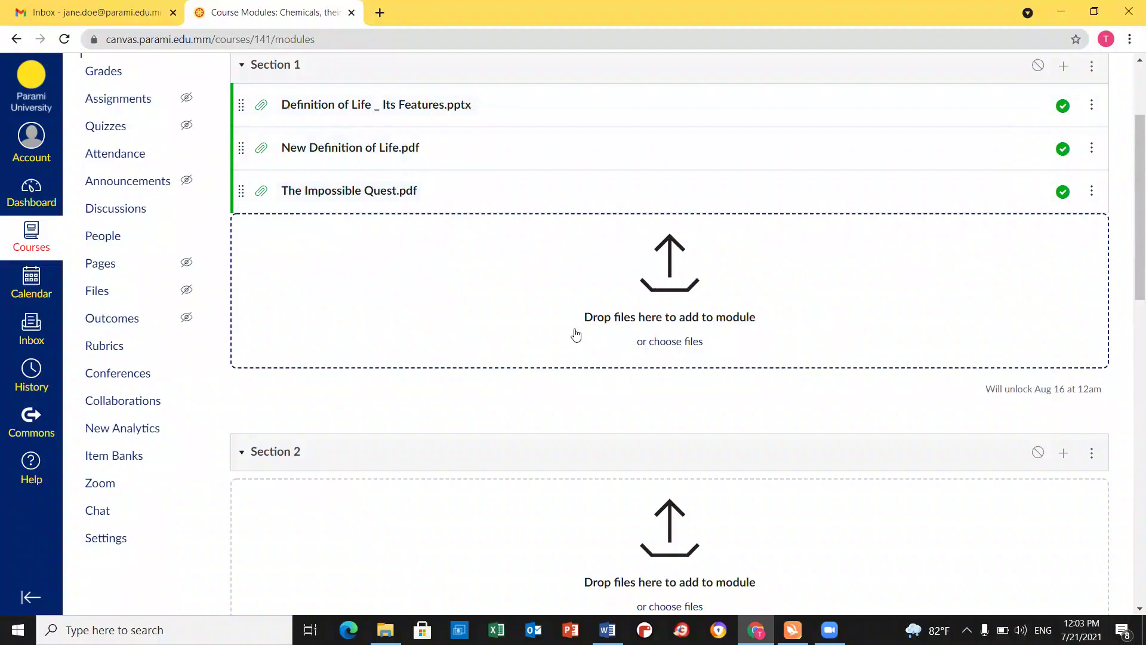
pyautogui.scroll(-3, 570, 334)
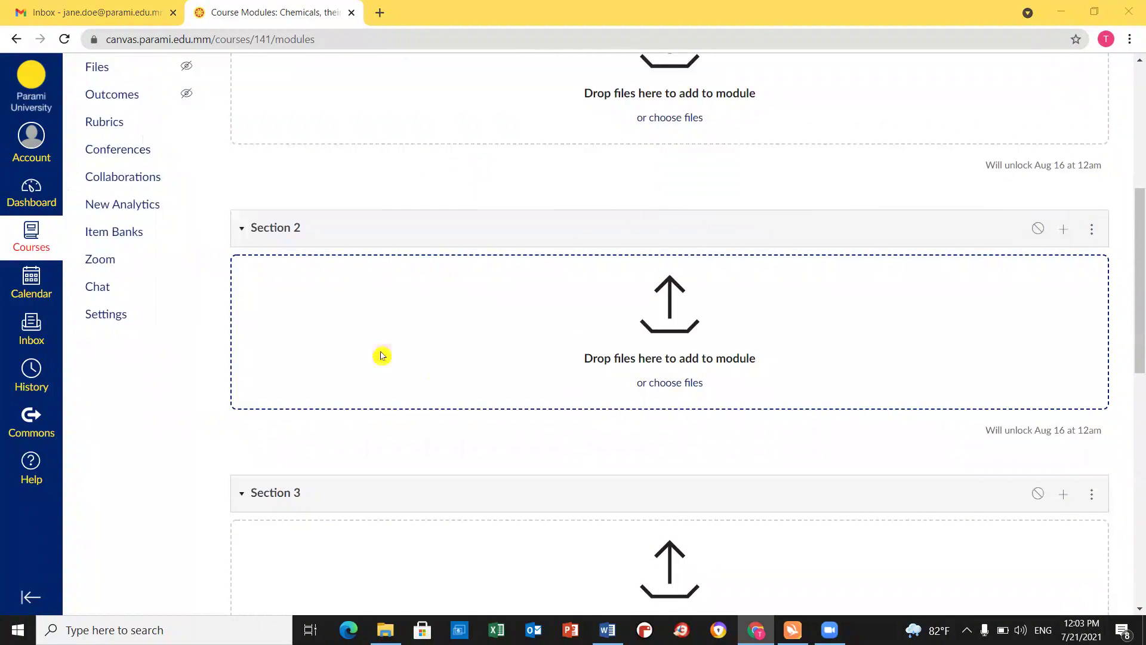
pyautogui.click(379, 356)
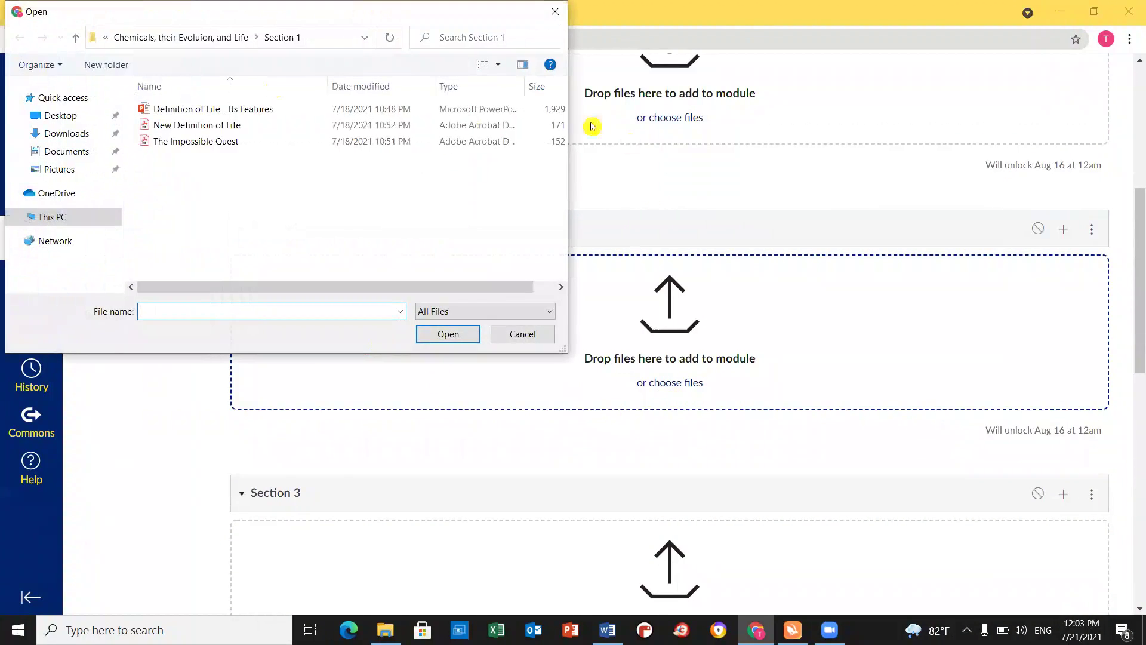
pyautogui.click(59, 115)
pyautogui.click(368, 160)
pyautogui.doubleClick(369, 159)
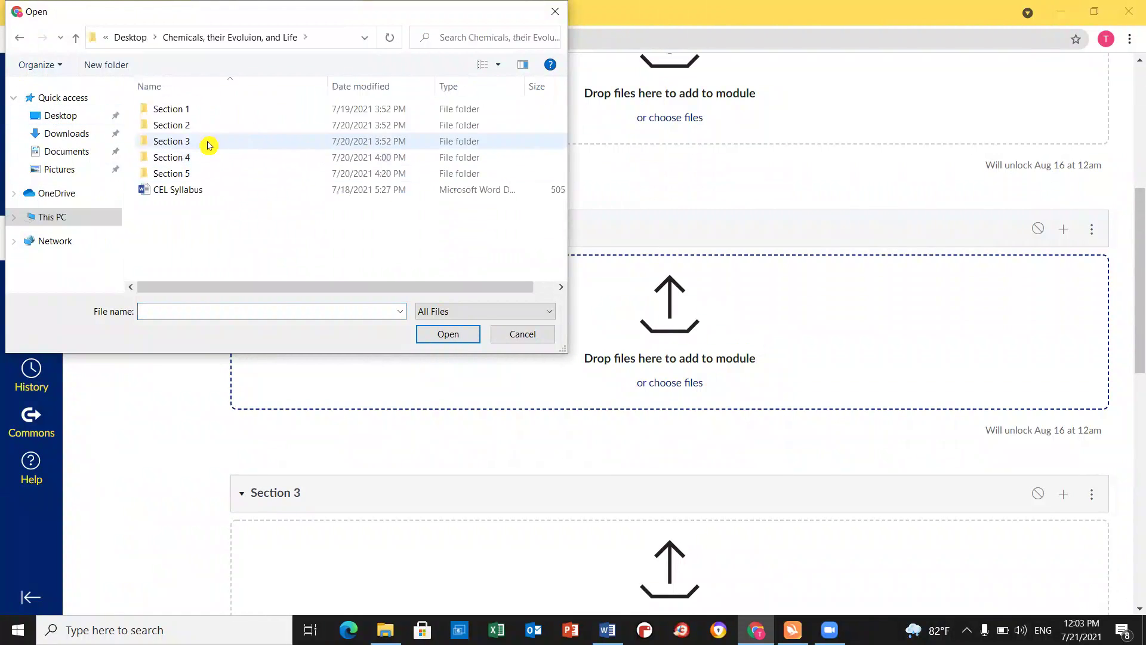
pyautogui.doubleClick(210, 125)
pyautogui.click(253, 112)
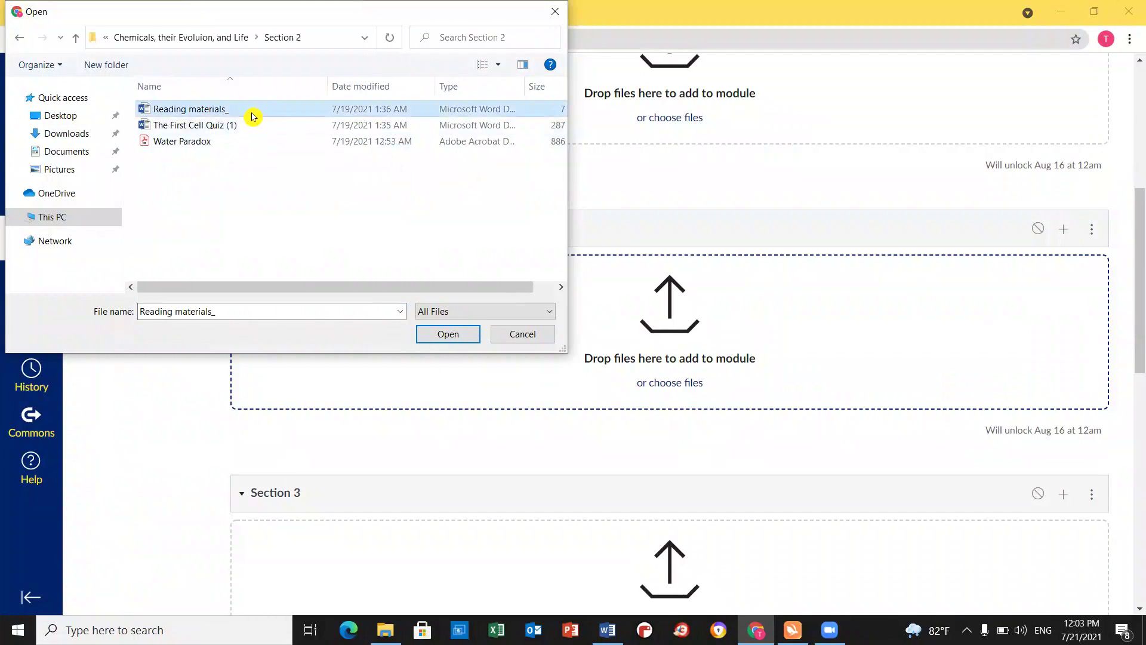
pyautogui.keyDown('shift'); pyautogui.click(251, 142); pyautogui.keyUp('shift')
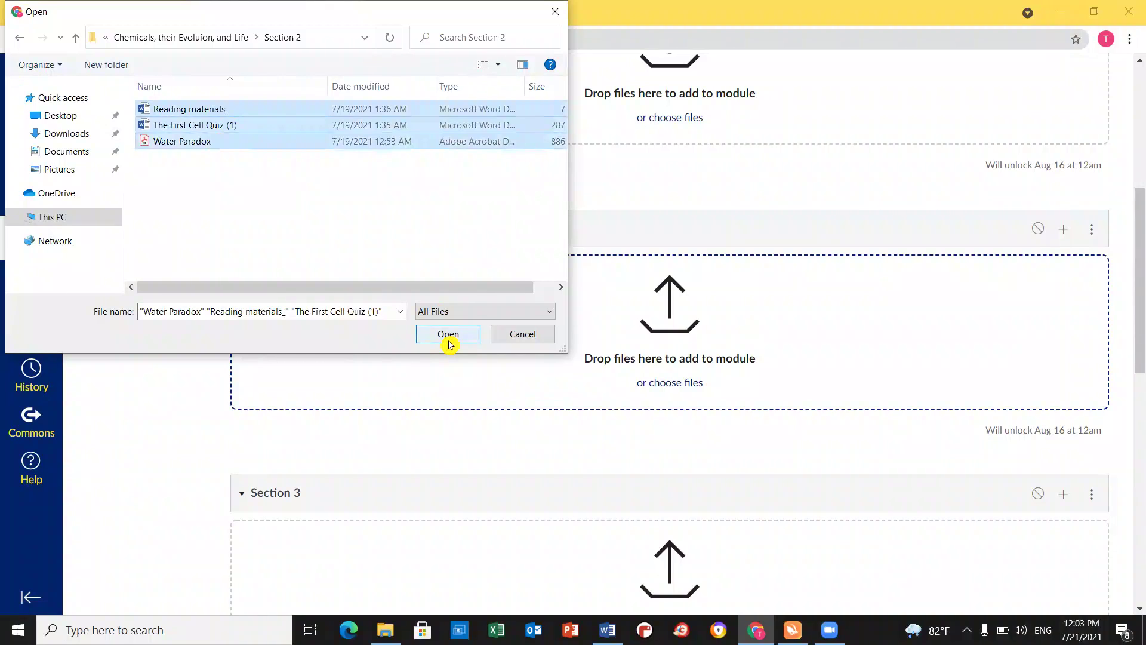
pyautogui.click(449, 335)
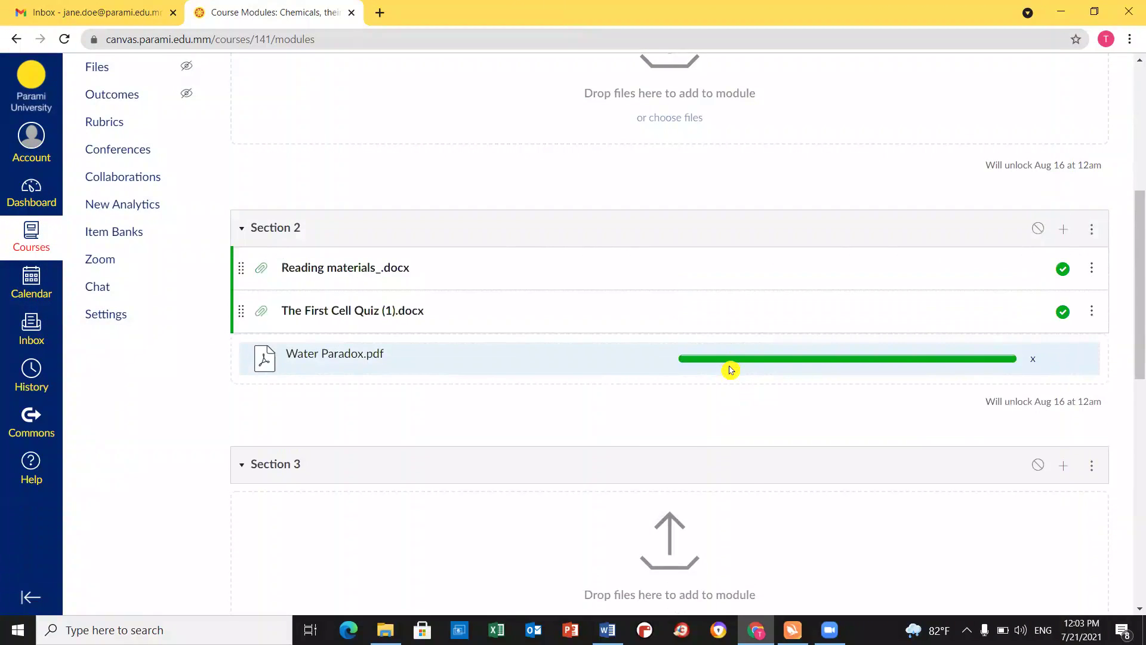
# Upload Fundamentals of Complexity quiz (II) and Reading Materials_ from the Section 3 folder to the Section 3 module.
pyautogui.scroll(-5, 758, 418)
pyautogui.click(683, 324)
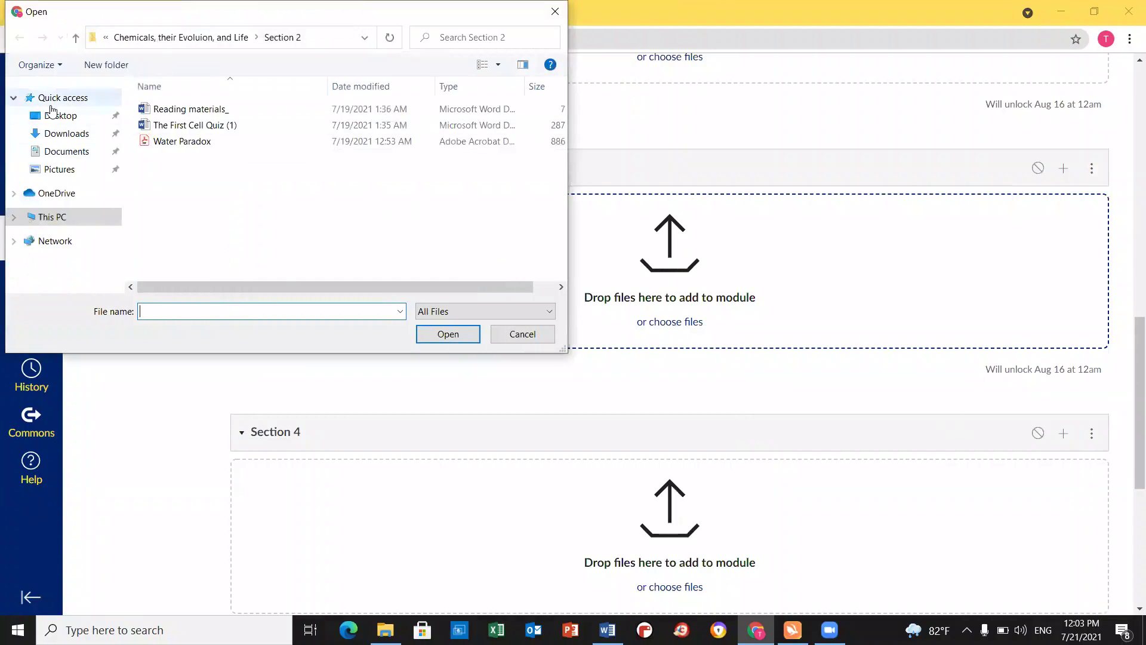
pyautogui.hotkey('alt', 'Up')
pyautogui.doubleClick(259, 142)
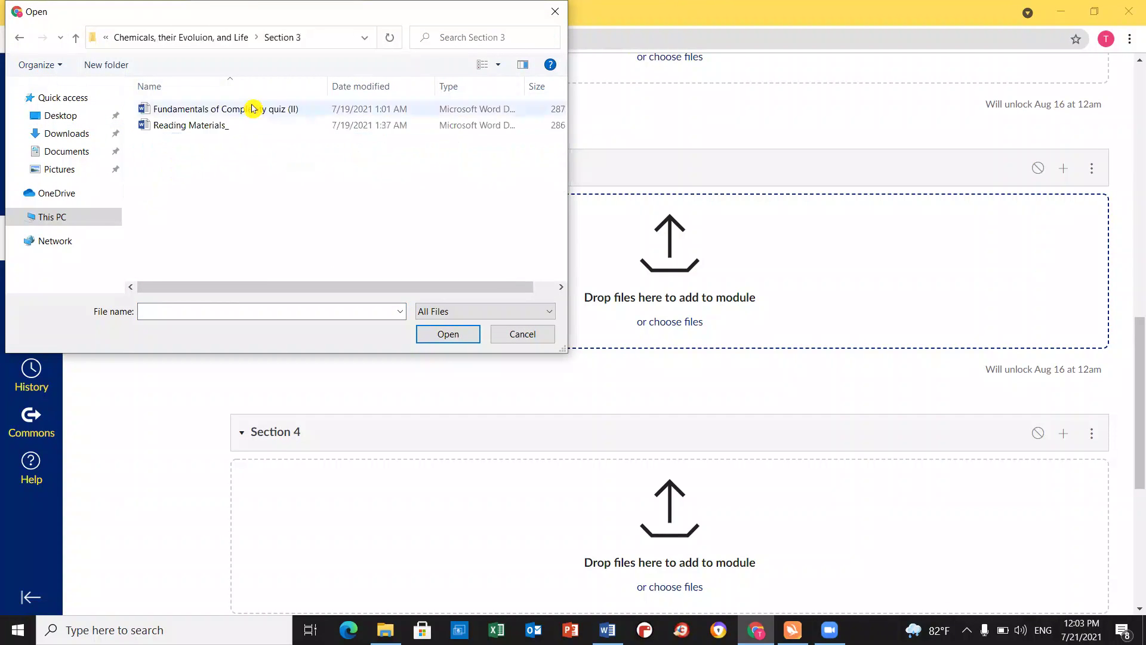
pyautogui.click(253, 108)
pyautogui.keyDown('shift'); pyautogui.click(222, 126); pyautogui.keyUp('shift')
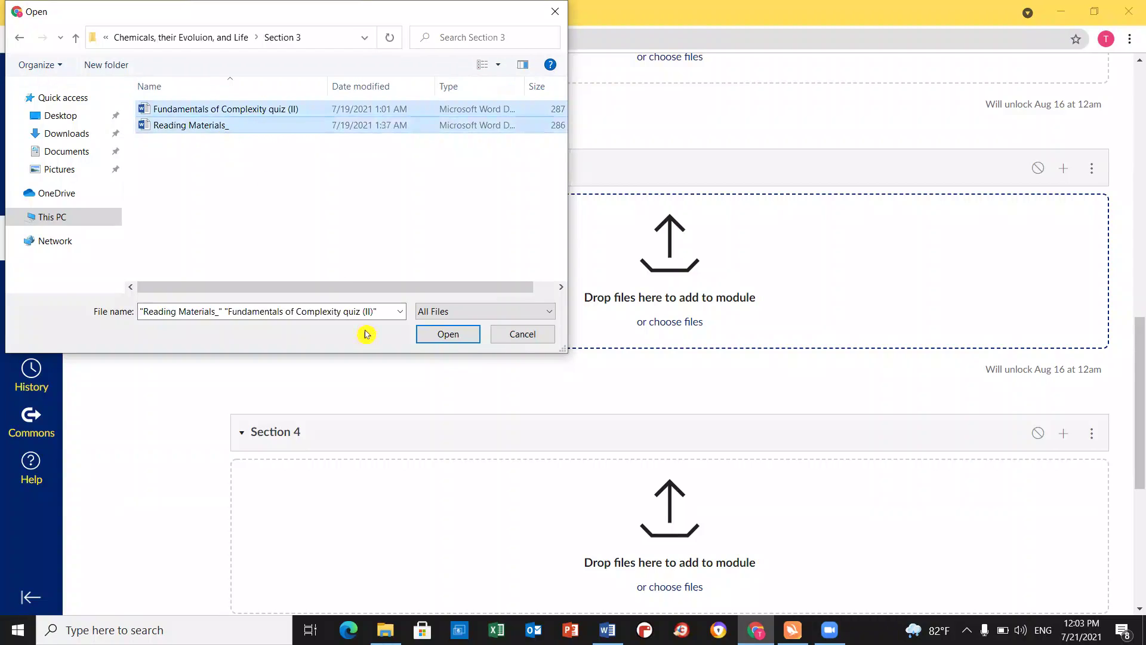
pyautogui.click(434, 340)
# Upload Evolution in Real Life Quiz (III) and Reading materials from the Section 4 folder to the Section 4 module.
pyautogui.scroll(-3, 685, 395)
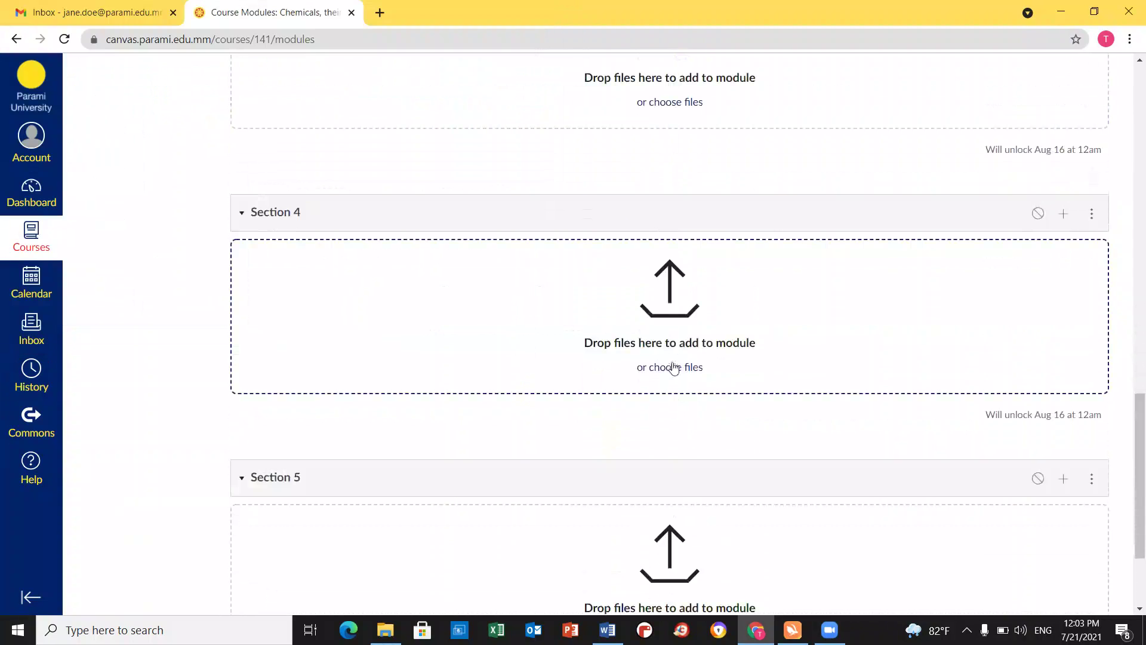
pyautogui.click(674, 371)
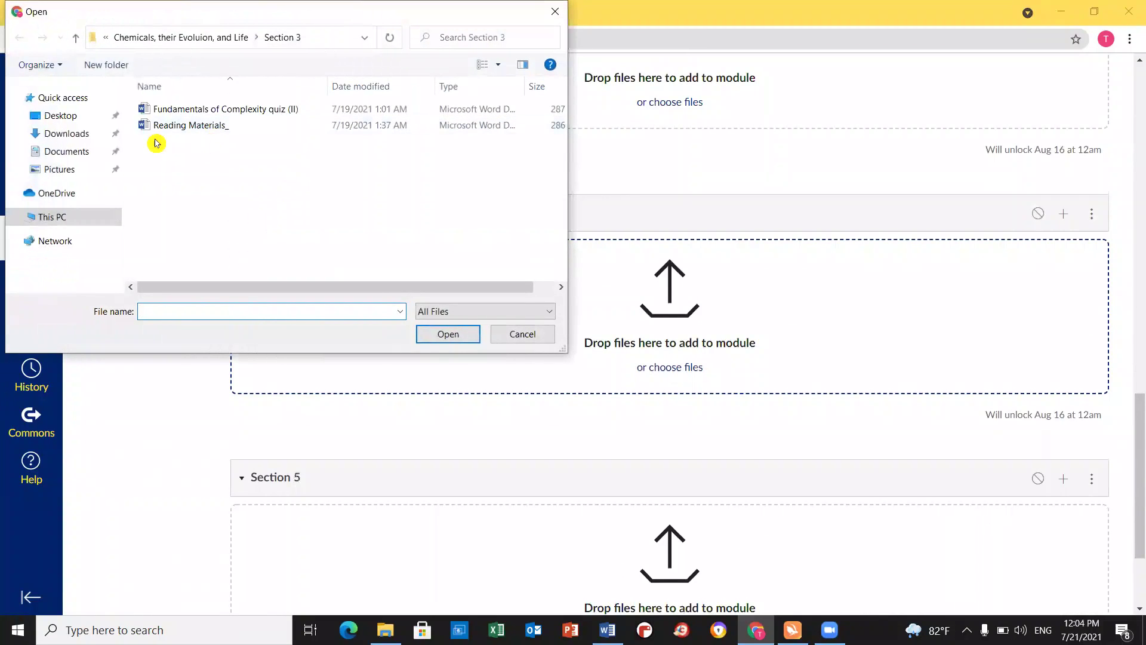
pyautogui.click(59, 115)
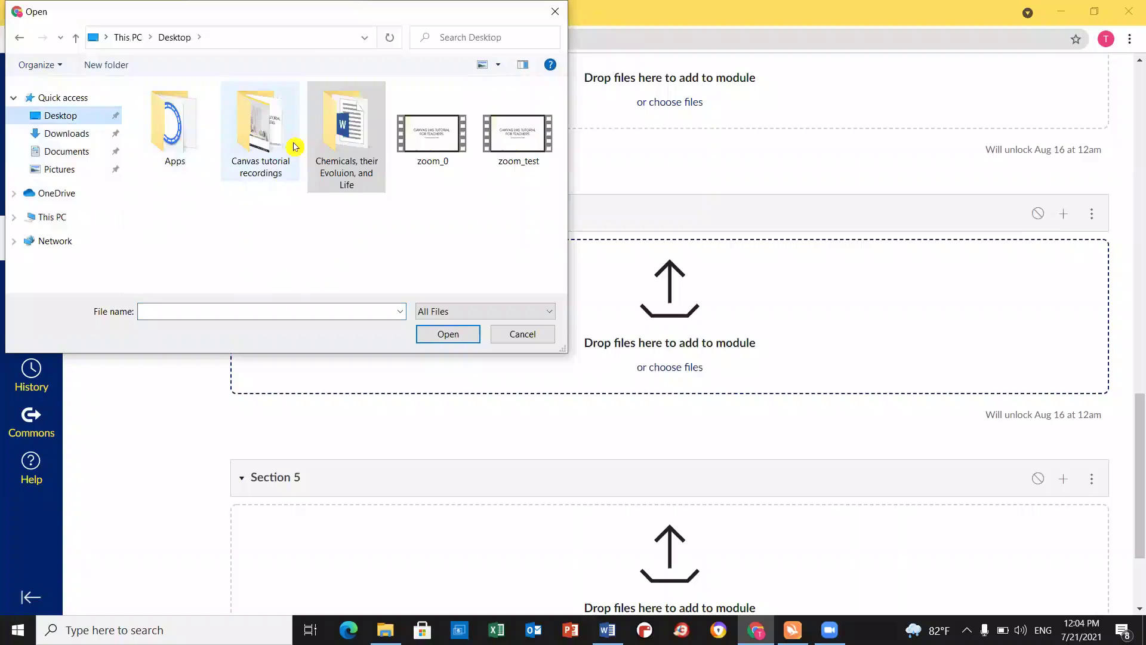
pyautogui.doubleClick(341, 128)
pyautogui.doubleClick(227, 160)
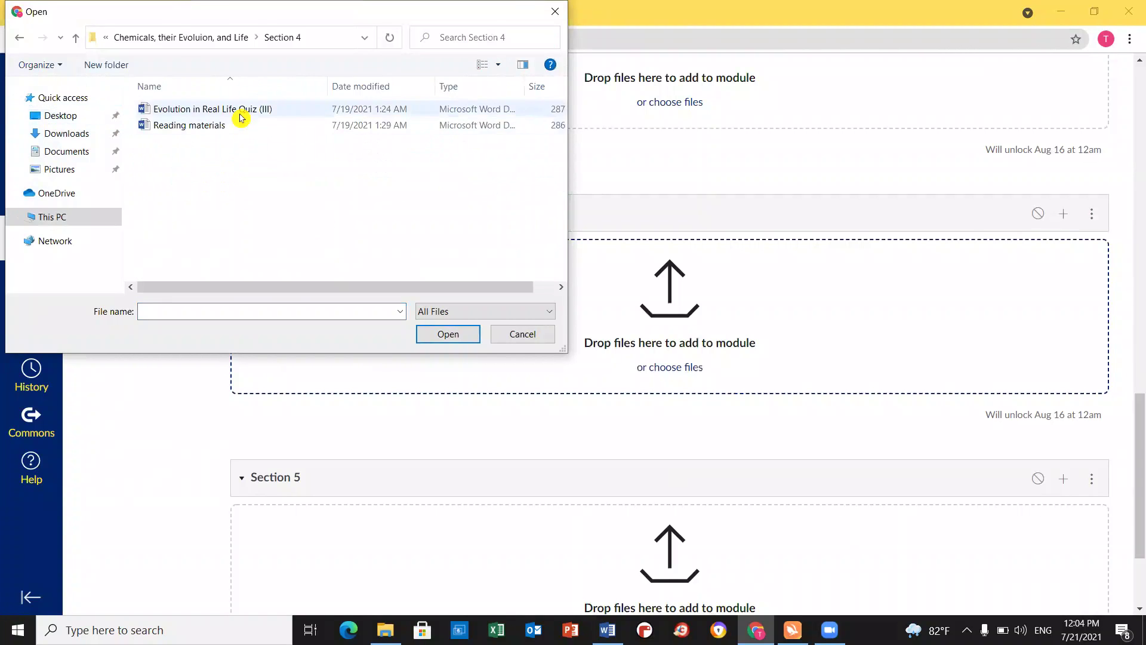
pyautogui.click(243, 110)
pyautogui.keyDown('ctrl'); pyautogui.click(218, 128); pyautogui.keyUp('ctrl')
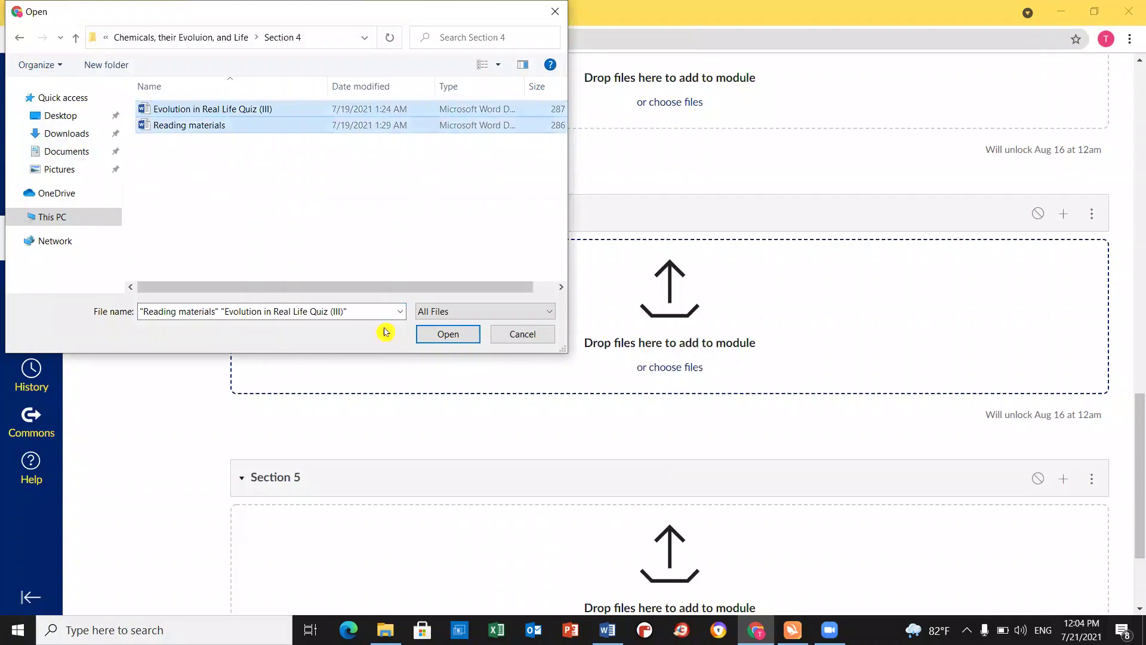
pyautogui.click(445, 333)
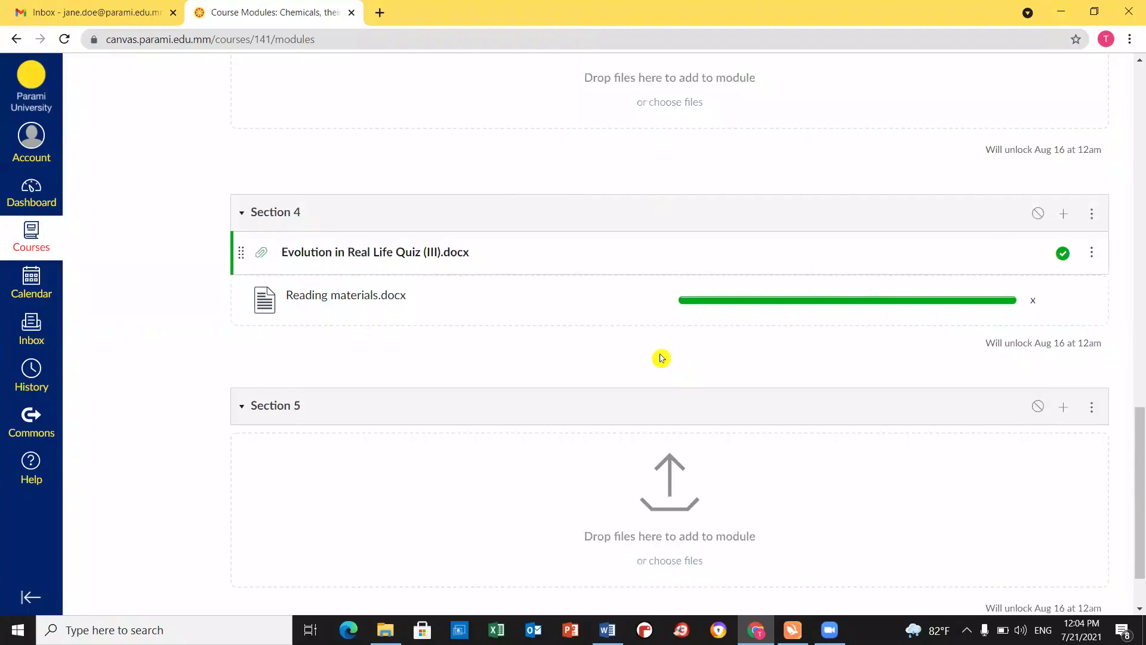
# Start choosing files for the Section 5 module and browse to the Desktop folder.
pyautogui.scroll(-3, 669, 418)
pyautogui.click(675, 484)
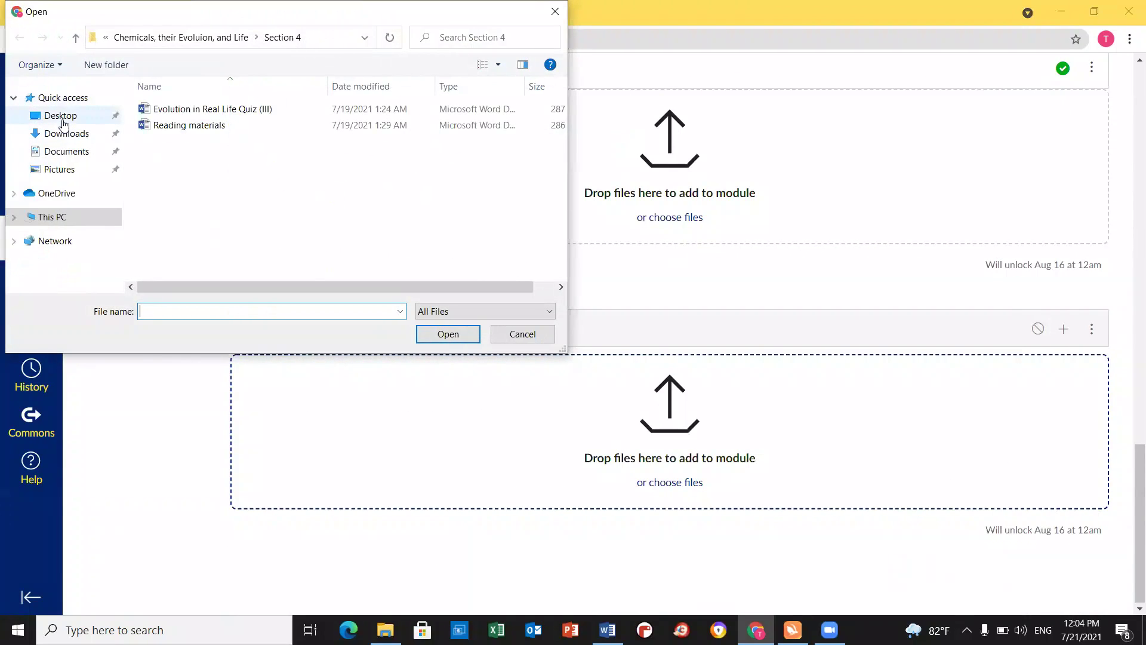
pyautogui.click(62, 123)
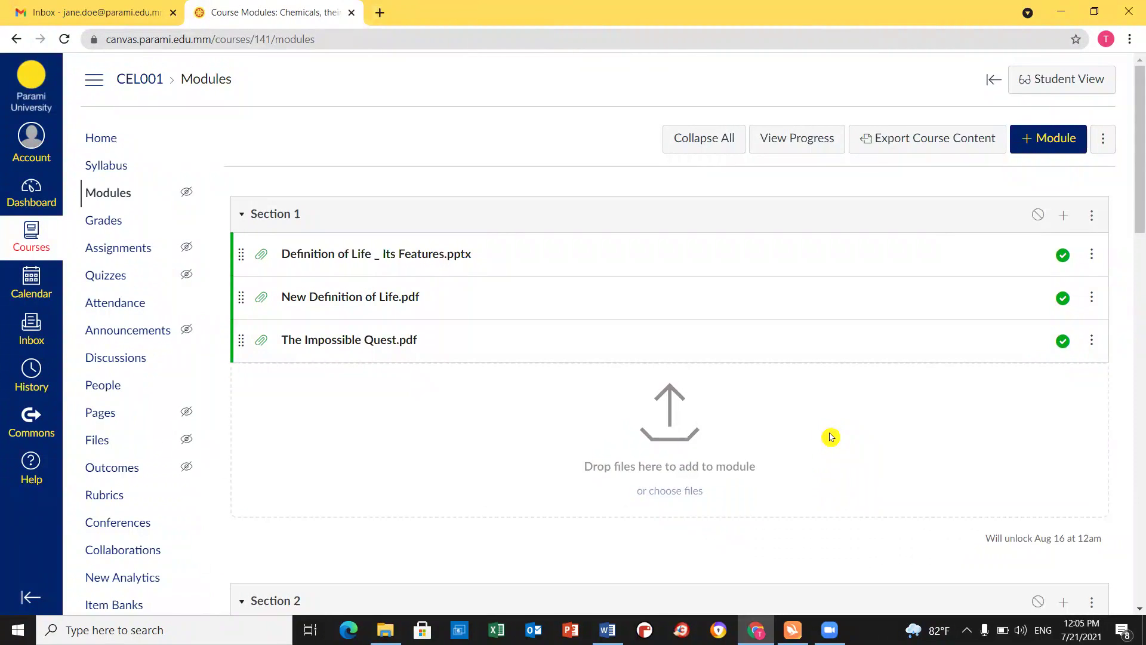
# Review the files listed in the section modules and open the course's Syllabus page.
pyautogui.scroll(-15, 830, 437)
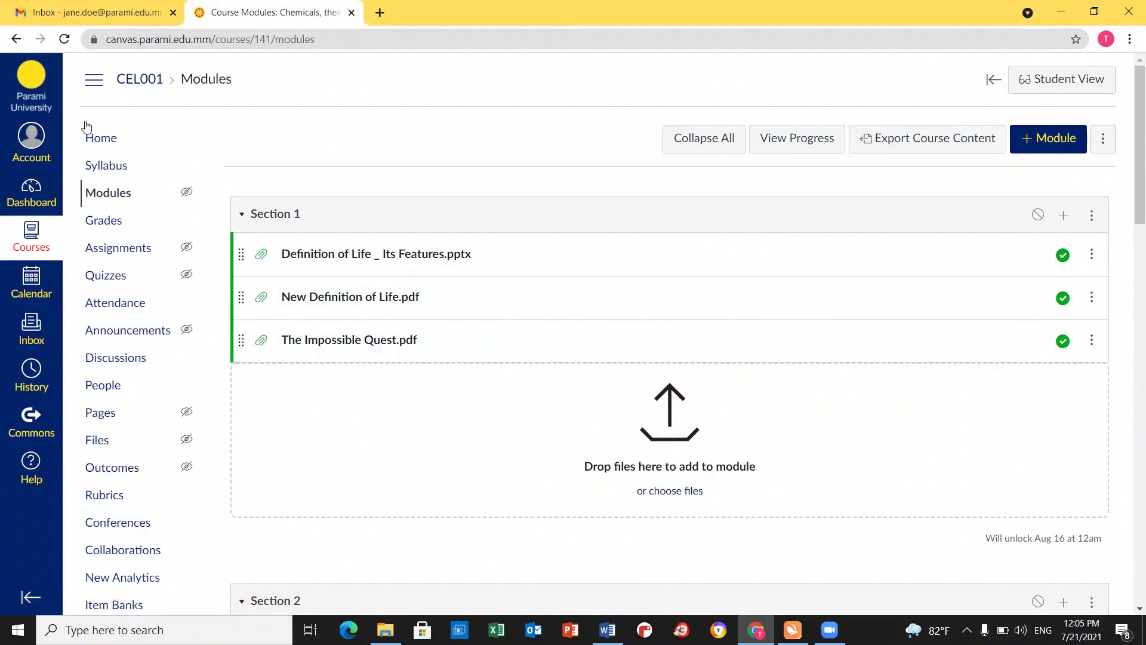
pyautogui.click(102, 167)
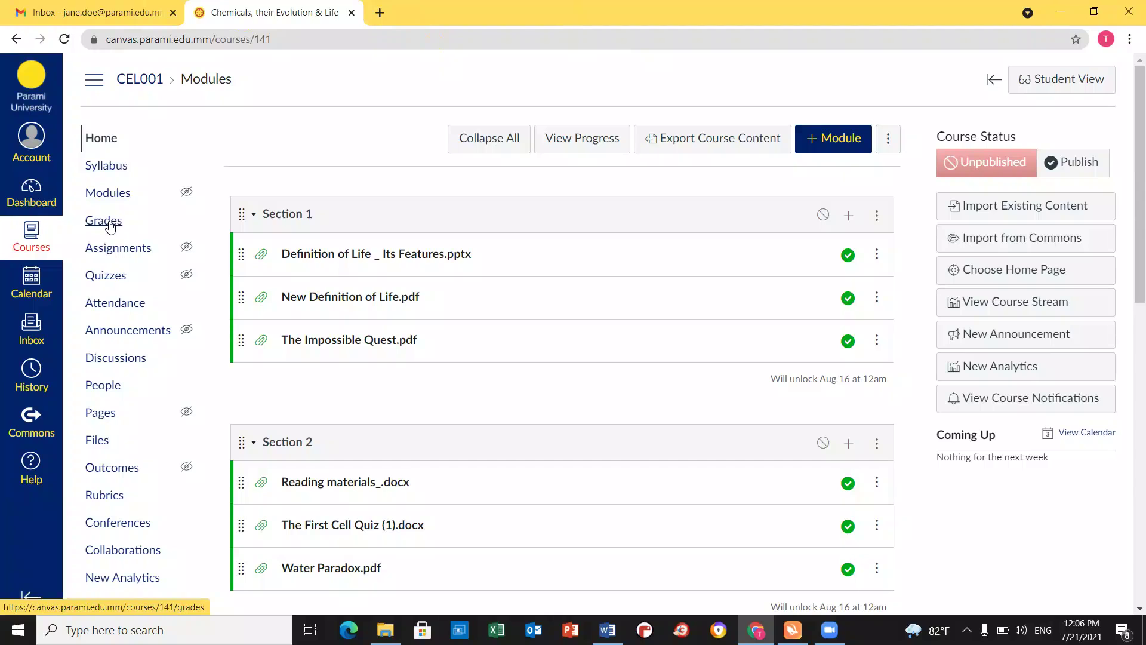
# View the course's gradebook on the Grades page and show the course navigation again.
pyautogui.click(104, 224)
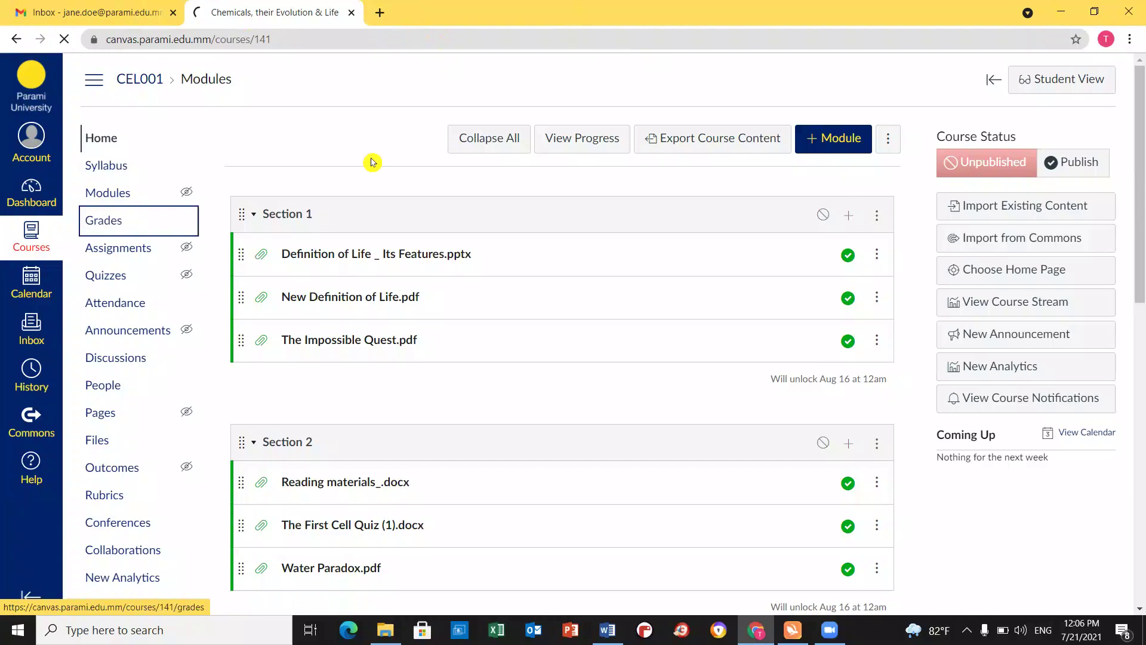
pyautogui.click(1086, 90)
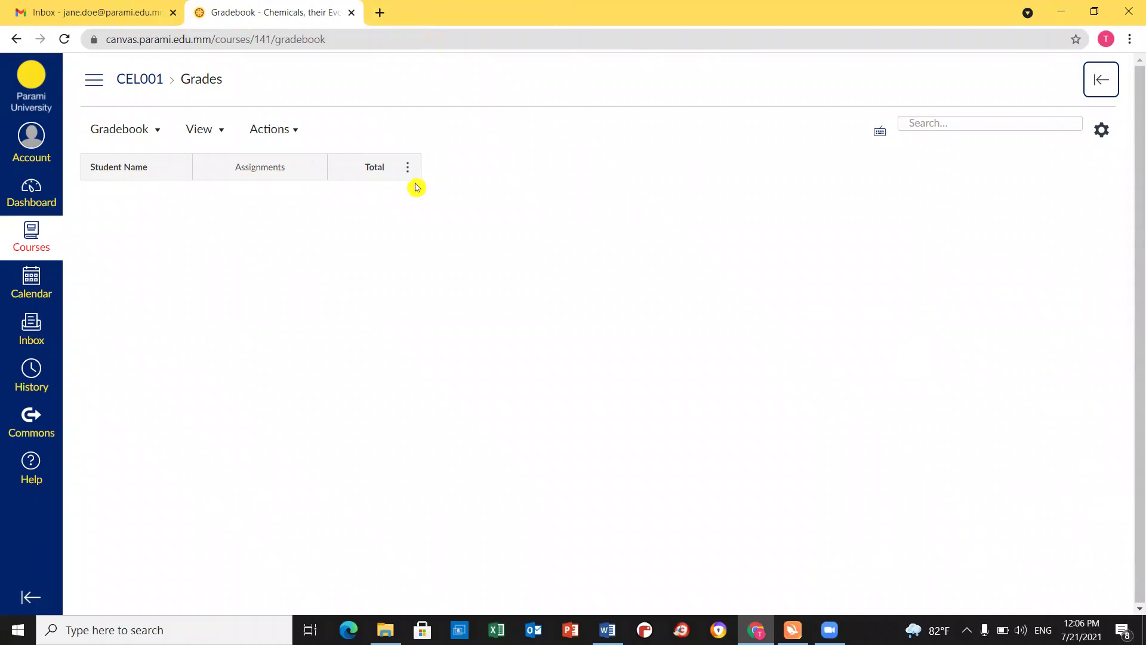
pyautogui.click(96, 83)
pyautogui.click(116, 223)
pyautogui.moveTo(313, 178)
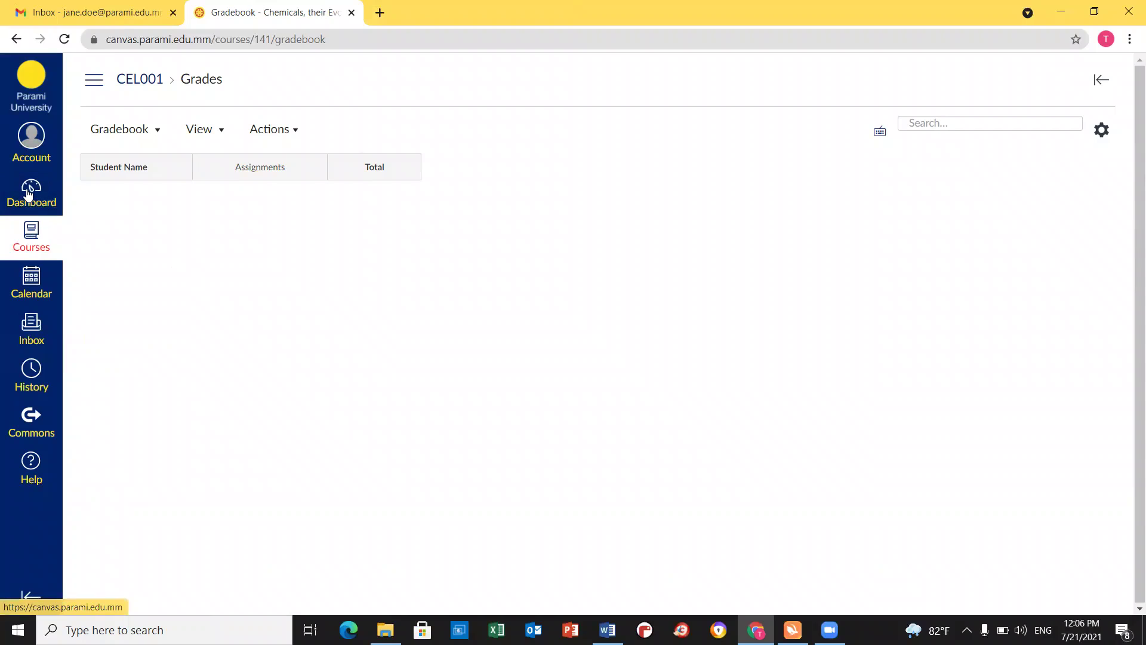
pyautogui.click(94, 80)
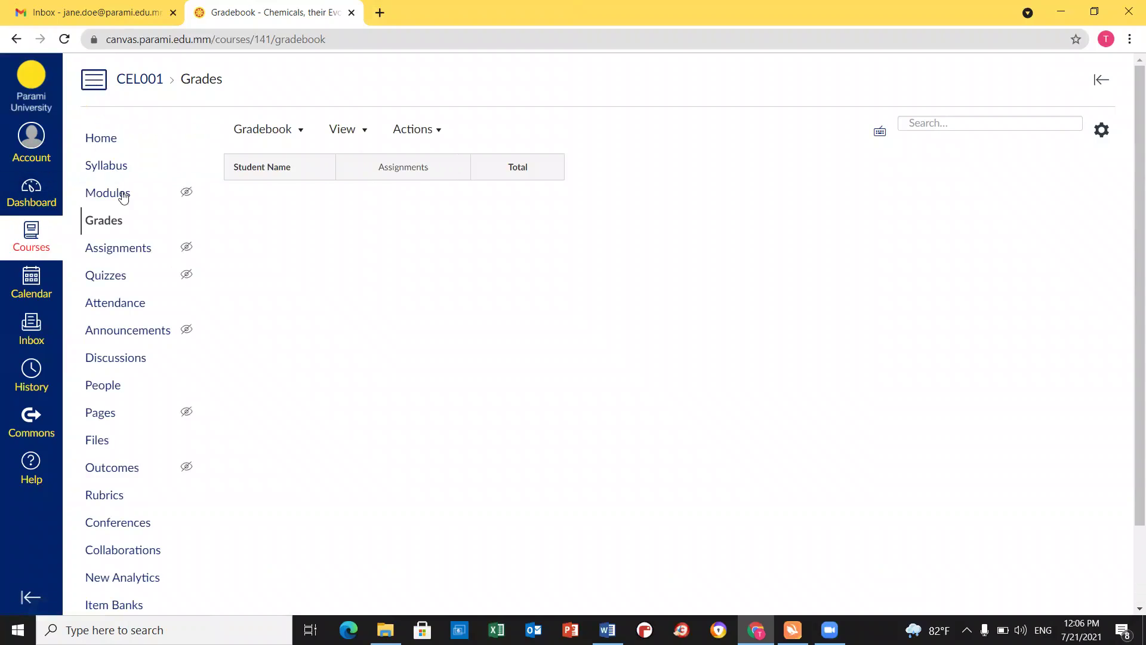
# View the course's Assignments page and review the Grading Scheme section of the syllabus.
pyautogui.click(104, 250)
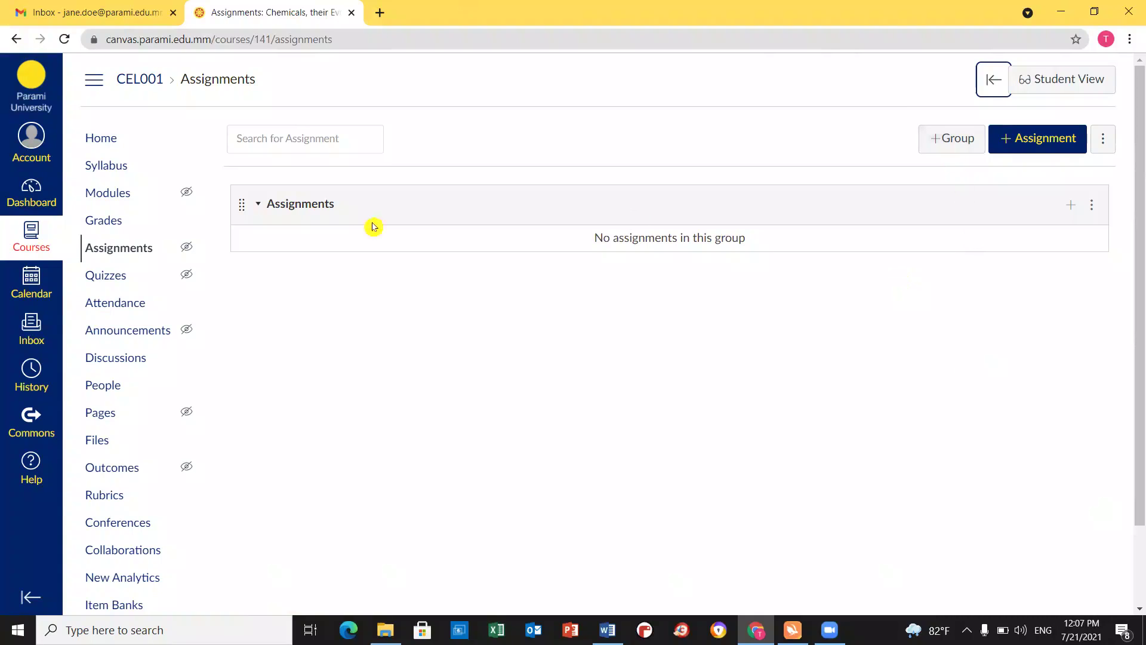
pyautogui.click(111, 173)
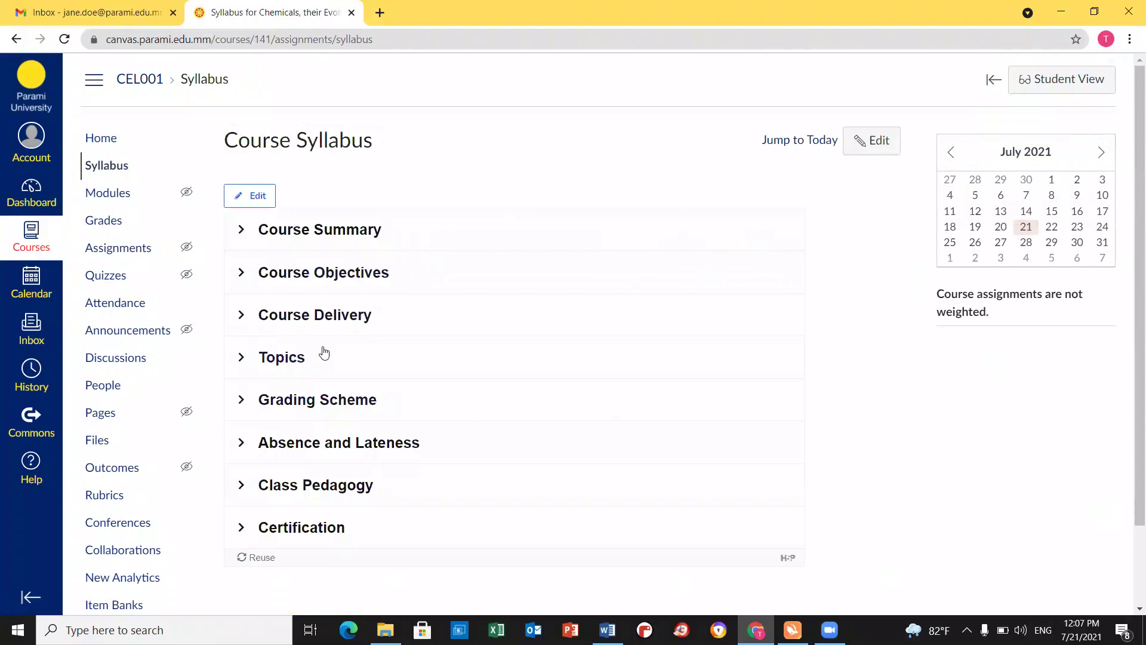
pyautogui.scroll(-1, 324, 354)
pyautogui.click(327, 334)
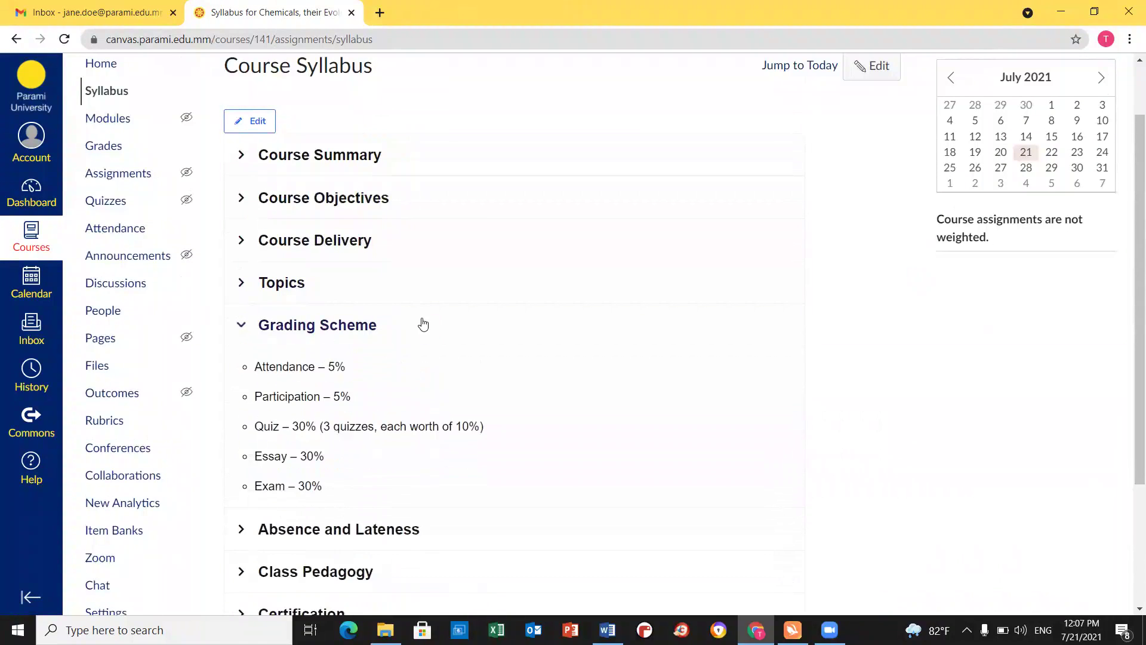
pyautogui.scroll(-1, 423, 322)
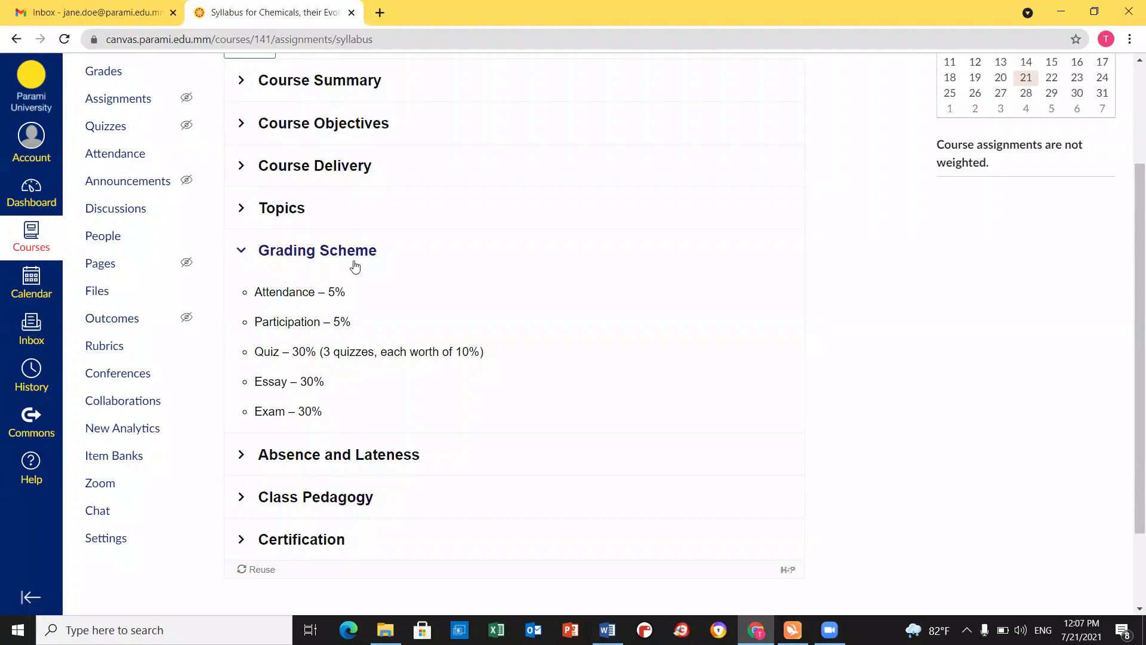
# Return to the course's Assignments page and add an assignment group named Participation.
pyautogui.click(143, 189)
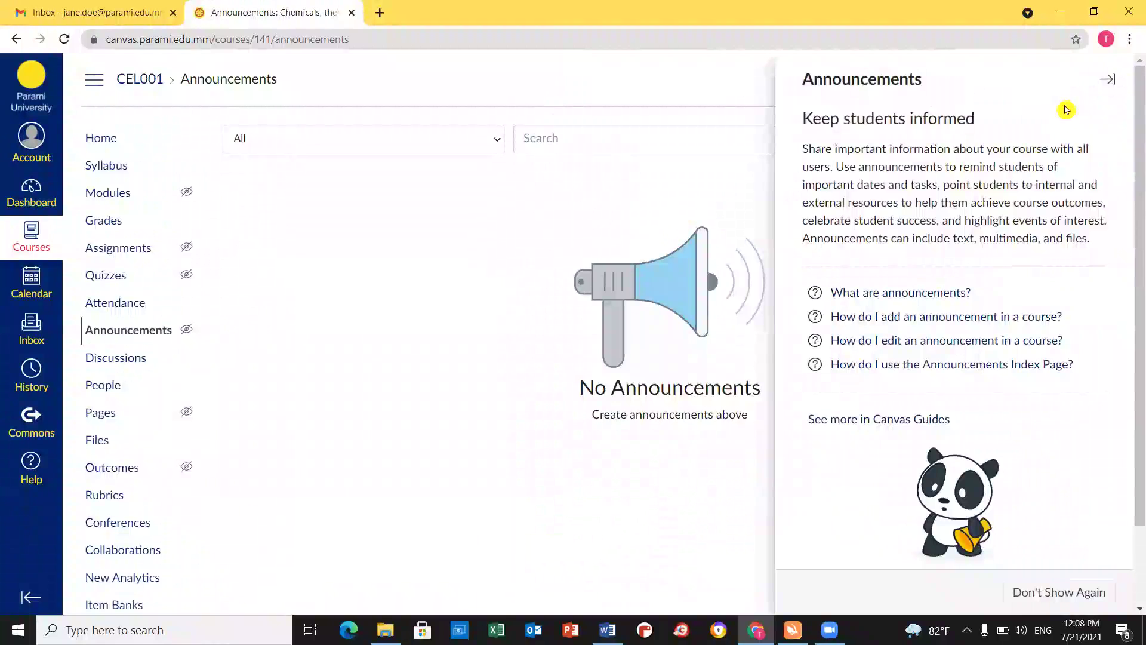
pyautogui.click(1106, 79)
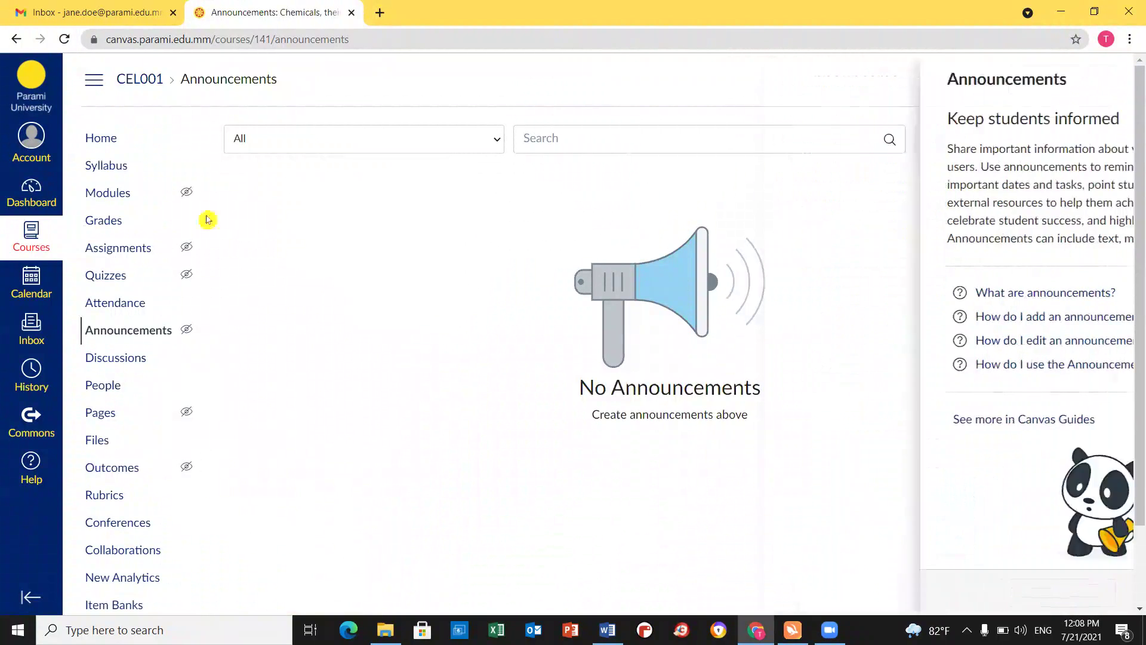
pyautogui.click(119, 248)
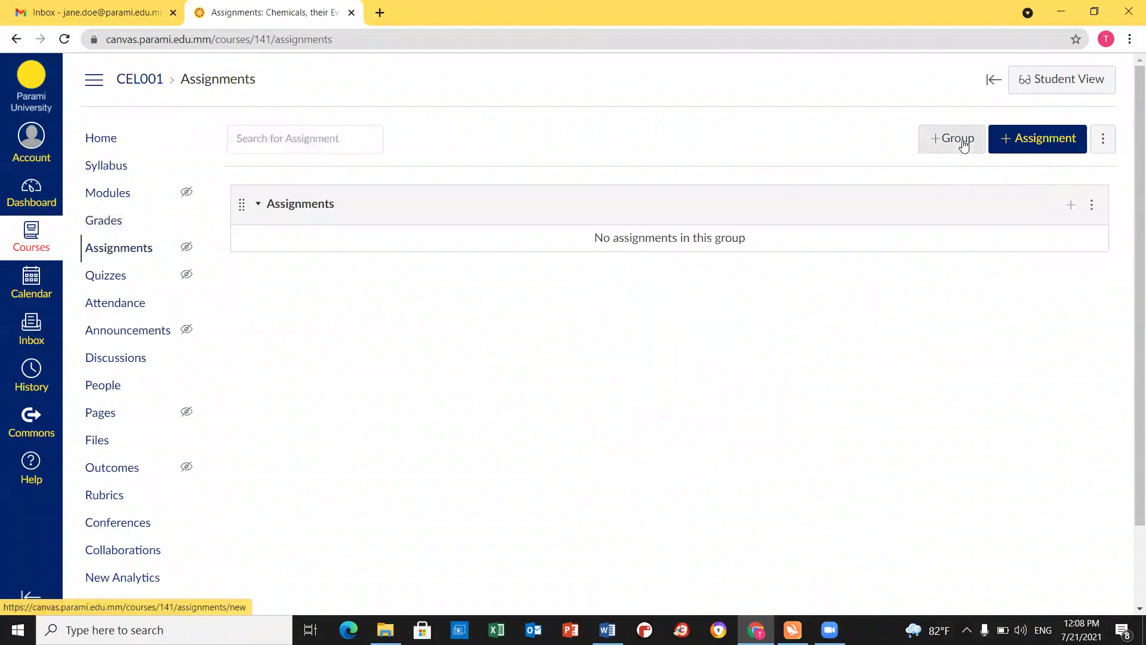
pyautogui.click(958, 140)
pyautogui.click(548, 336)
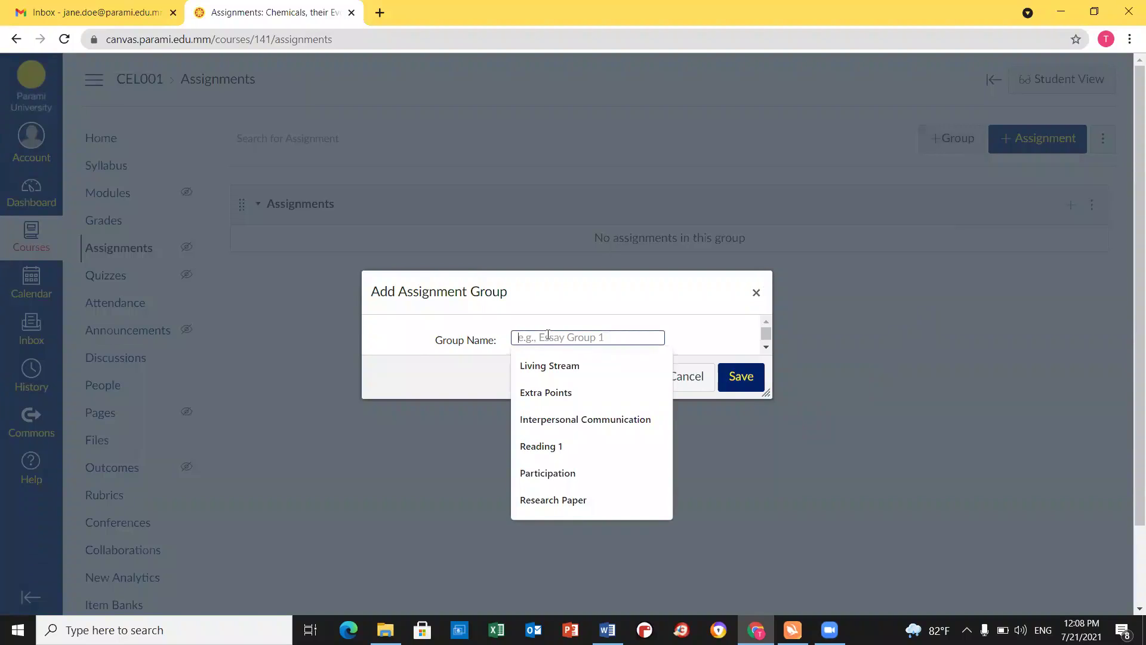
pyautogui.write('Par')
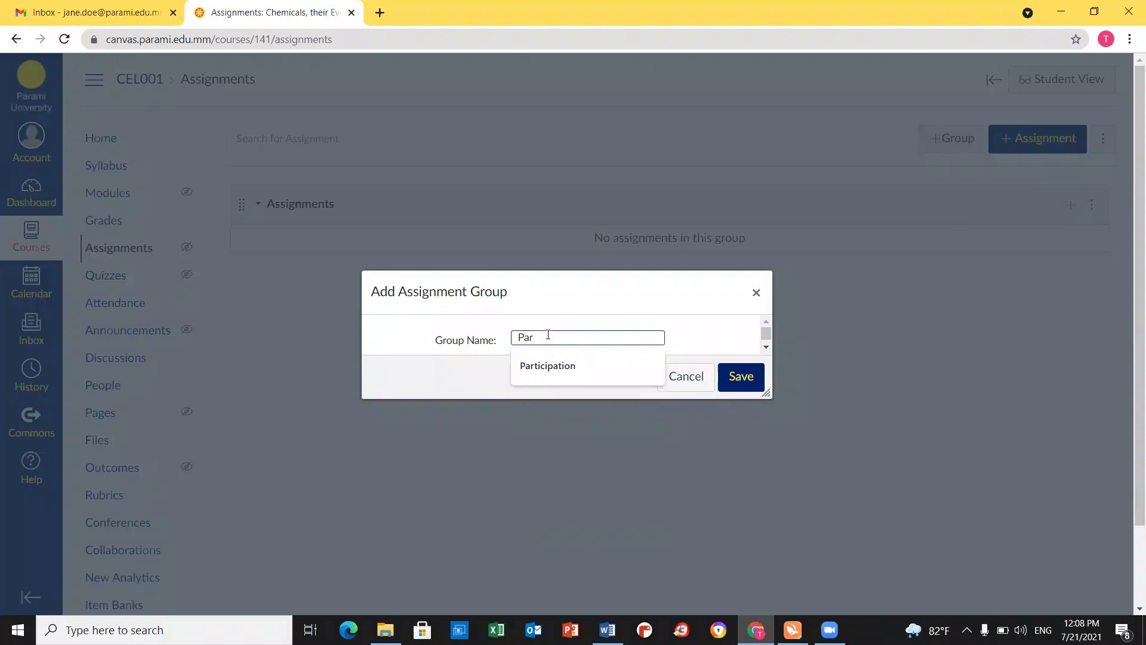
pyautogui.write('ticipation')
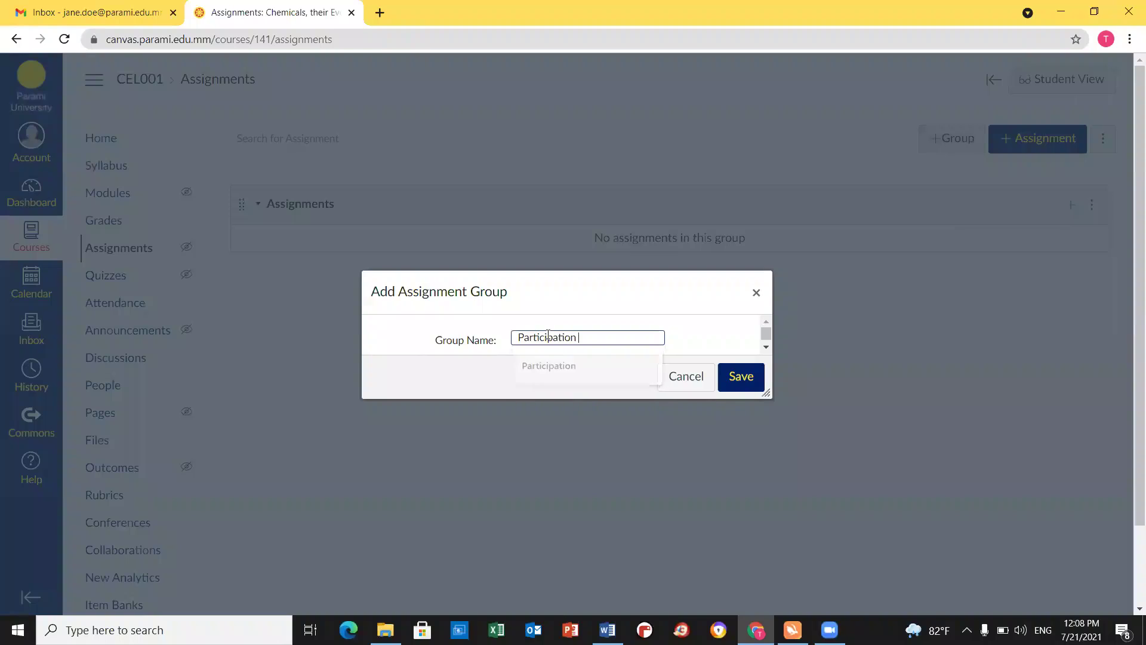
pyautogui.click(743, 381)
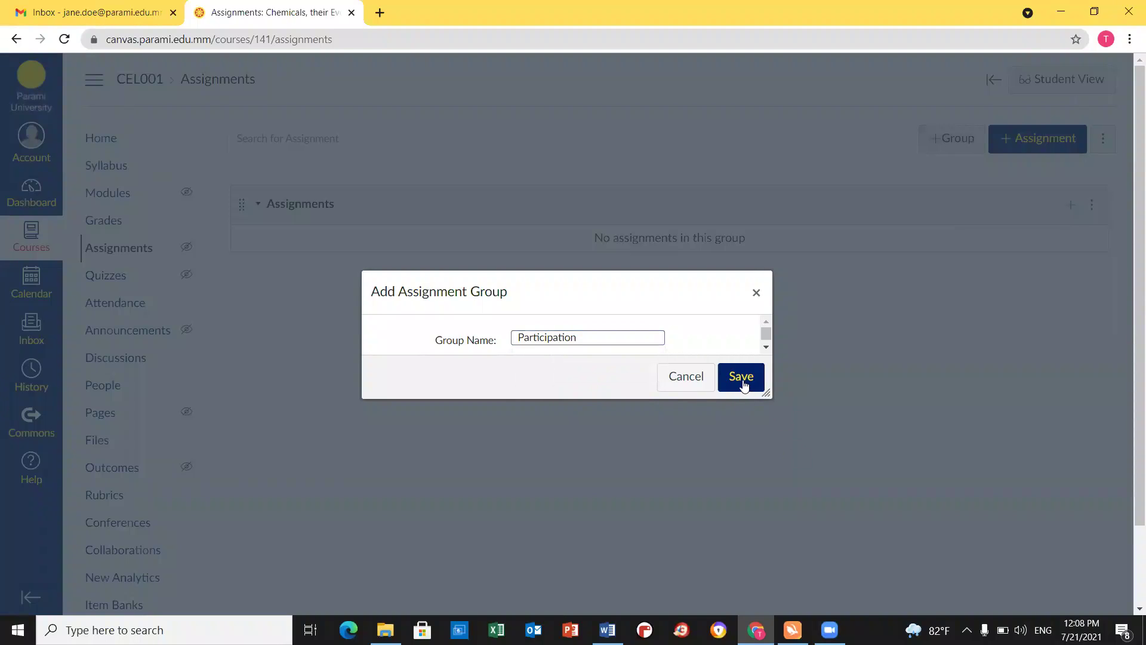
# Delete the default Assignments group from the course's Assignments page.
pyautogui.click(1092, 204)
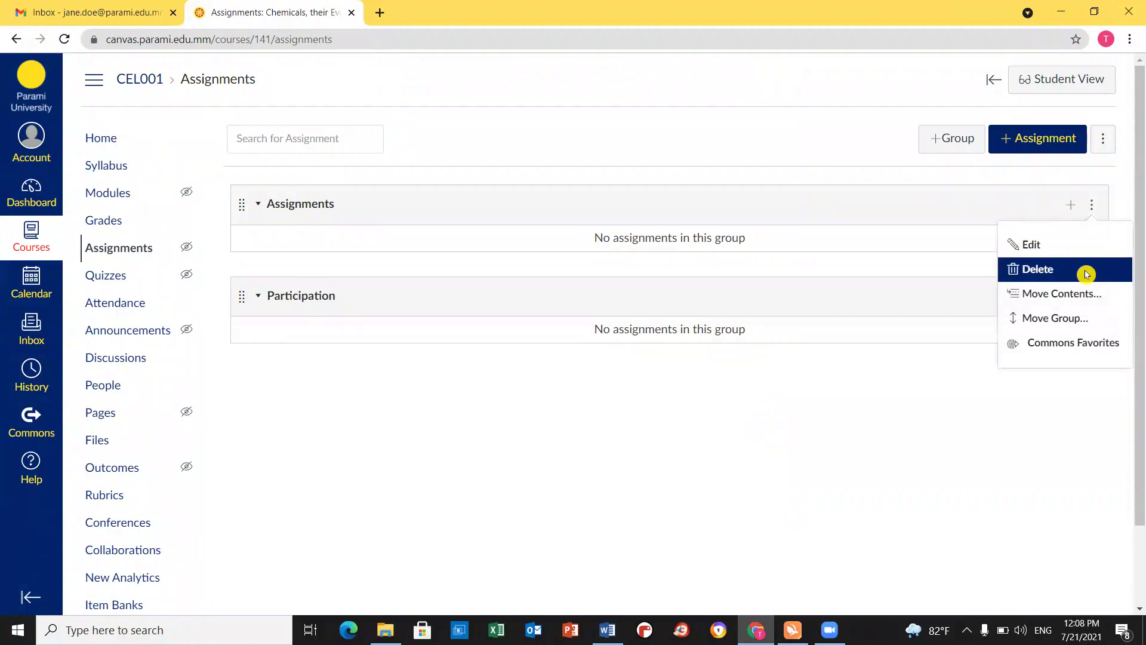
pyautogui.click(1043, 269)
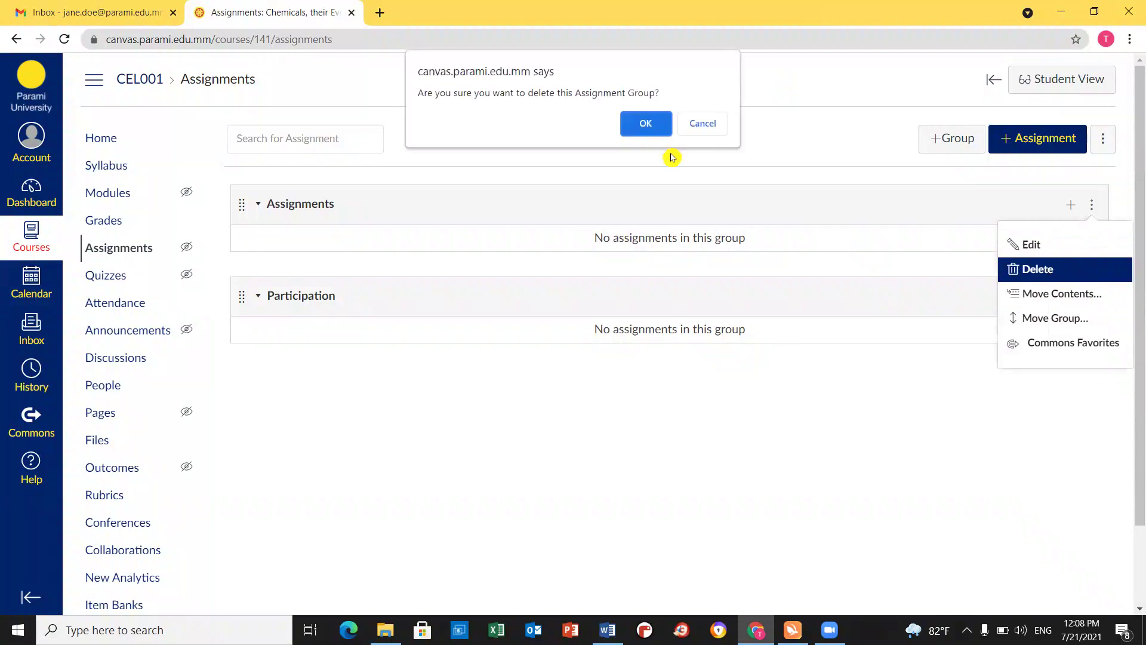
pyautogui.click(646, 124)
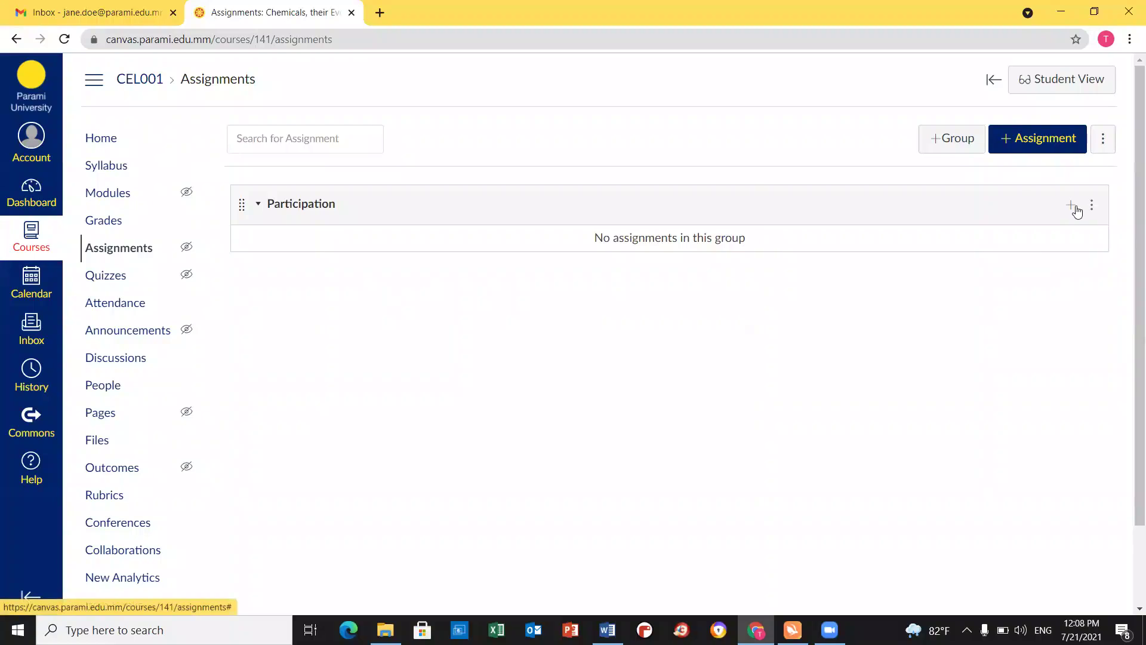
# Add two more assignment groups named Attendance and Essay.
pyautogui.click(939, 147)
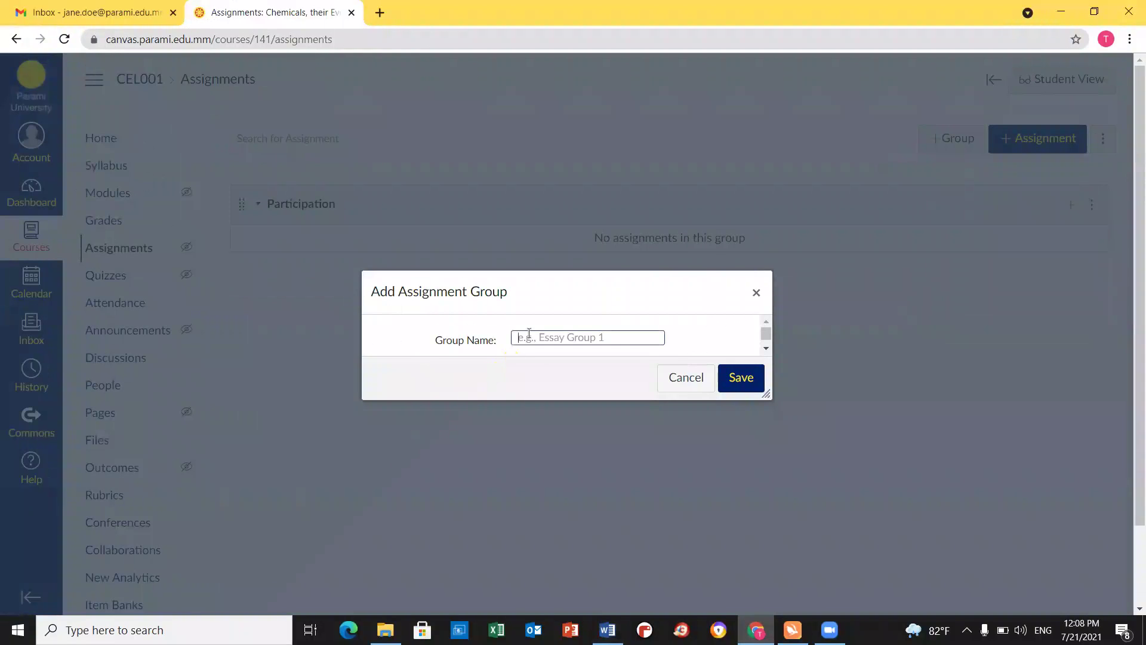
pyautogui.click(534, 339)
pyautogui.write('A')
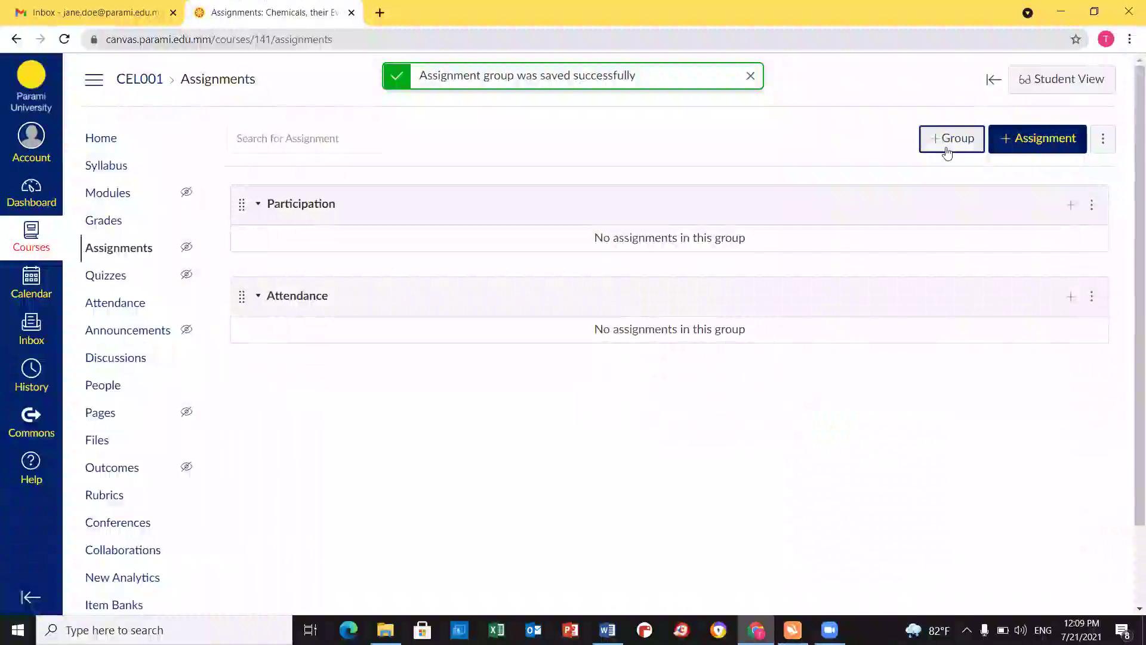
pyautogui.click(946, 148)
pyautogui.click(599, 337)
pyautogui.write('Essay')
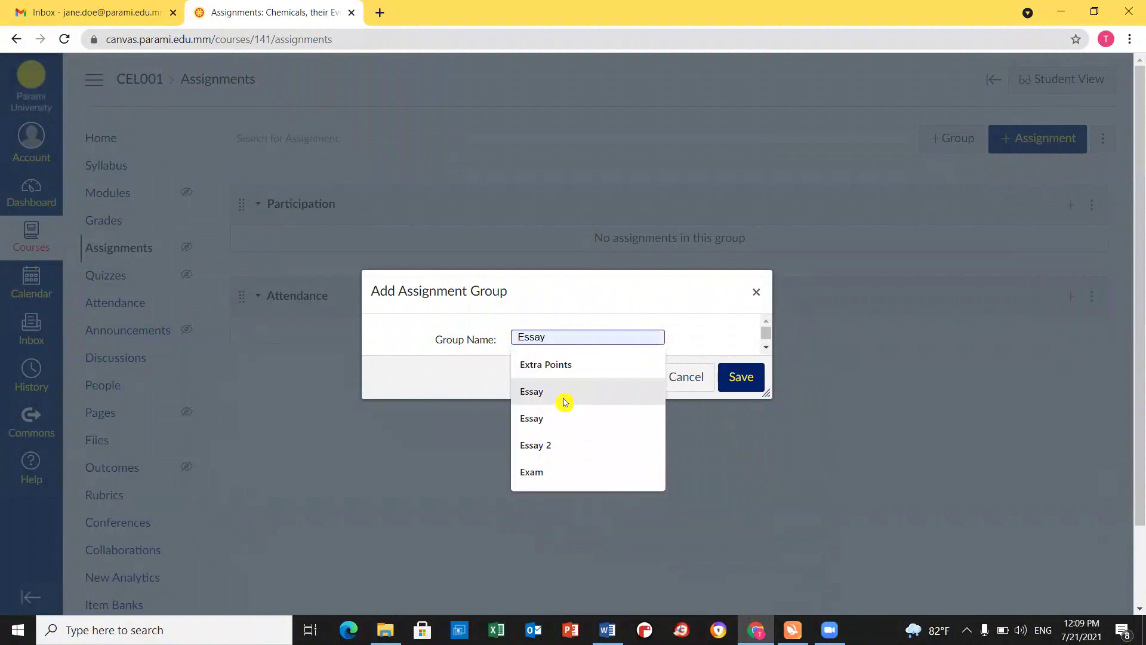
pyautogui.click(564, 402)
pyautogui.click(740, 376)
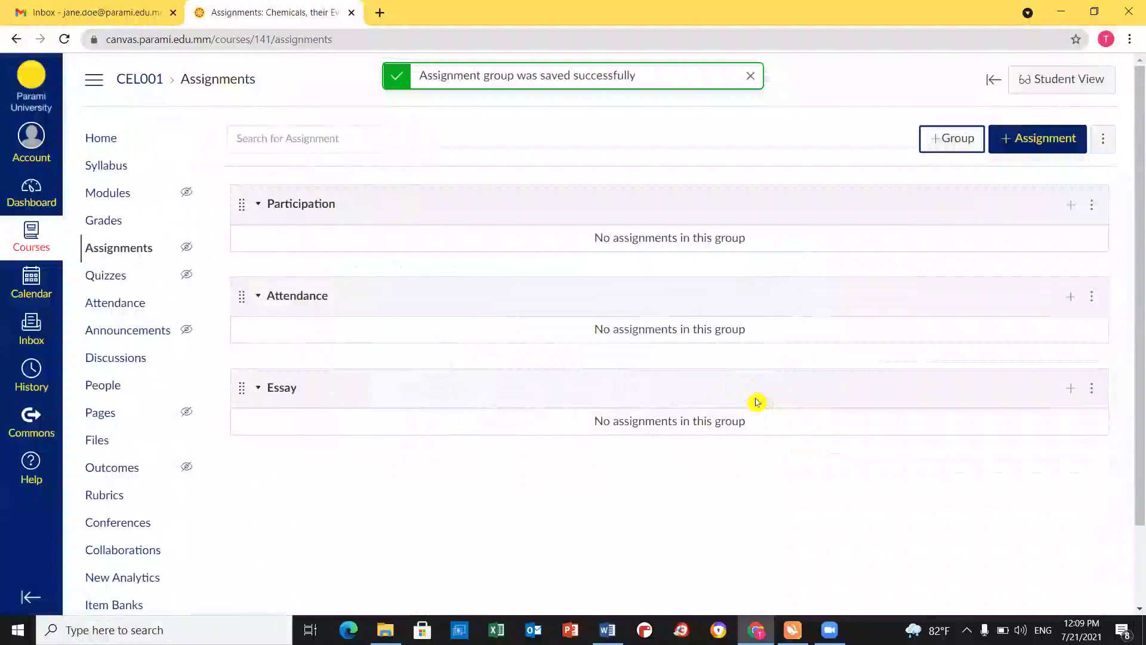
# Add assignment groups named Exam and Quiz below the Essay group.
pyautogui.click(950, 145)
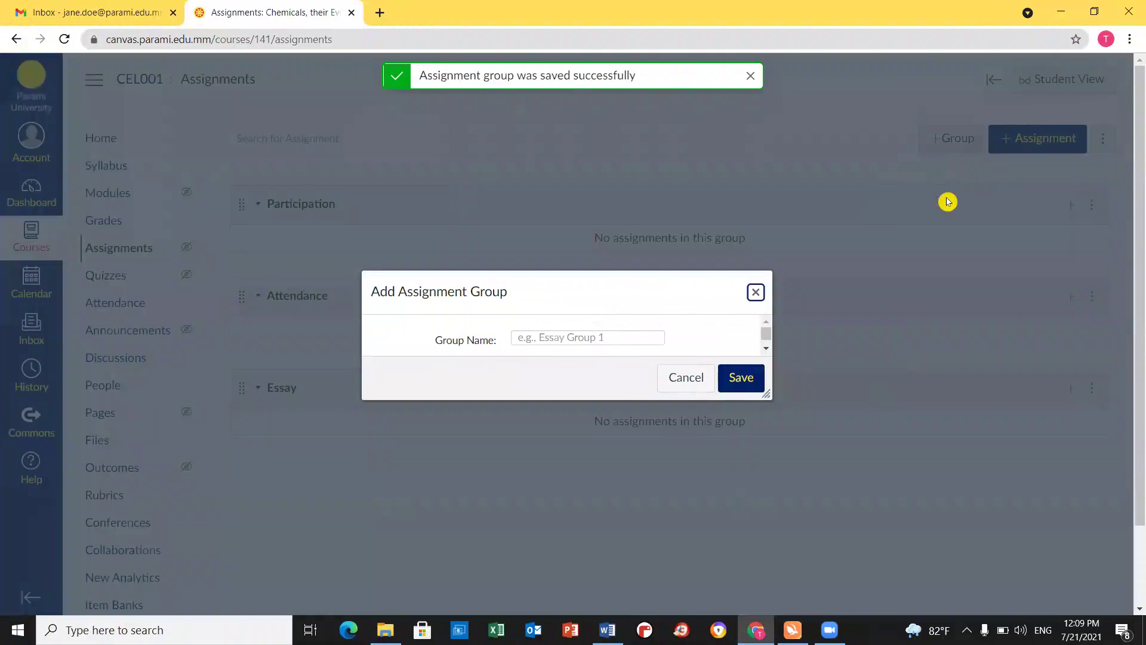
pyautogui.click(610, 339)
pyautogui.write('E')
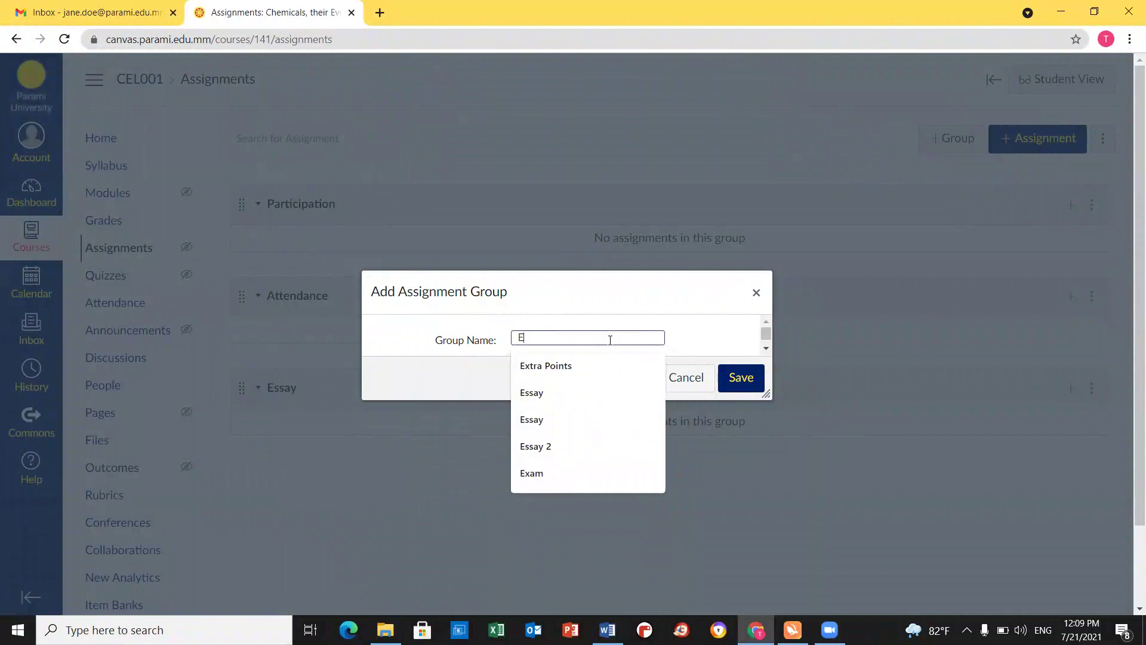
pyautogui.write('xam')
pyautogui.click(746, 385)
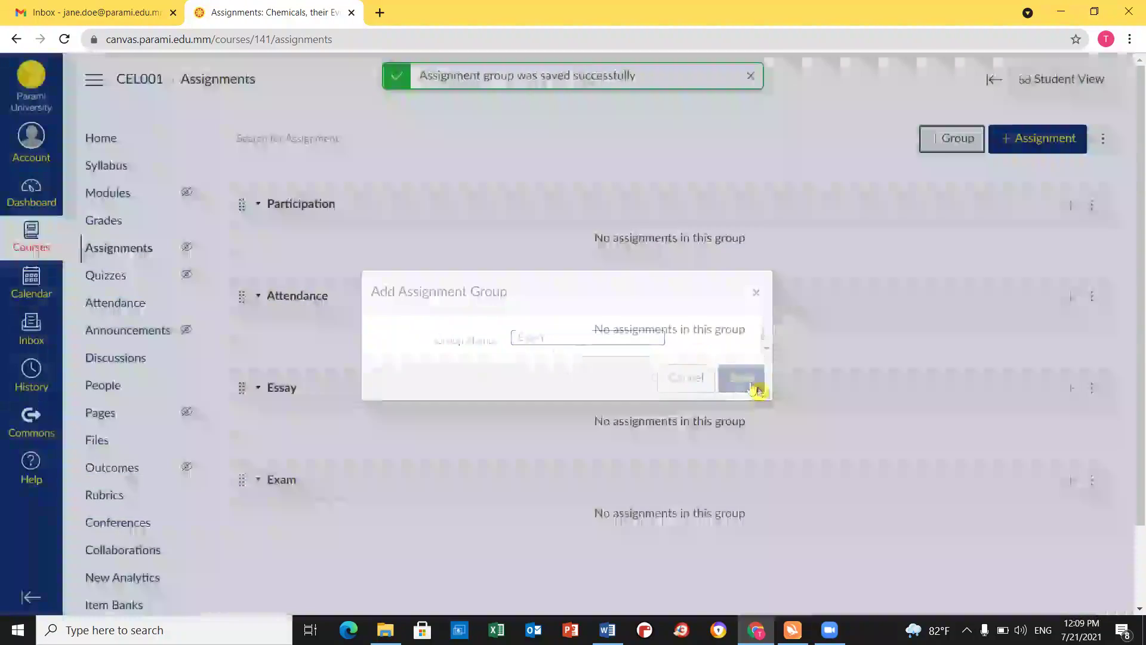
pyautogui.click(962, 140)
pyautogui.click(613, 338)
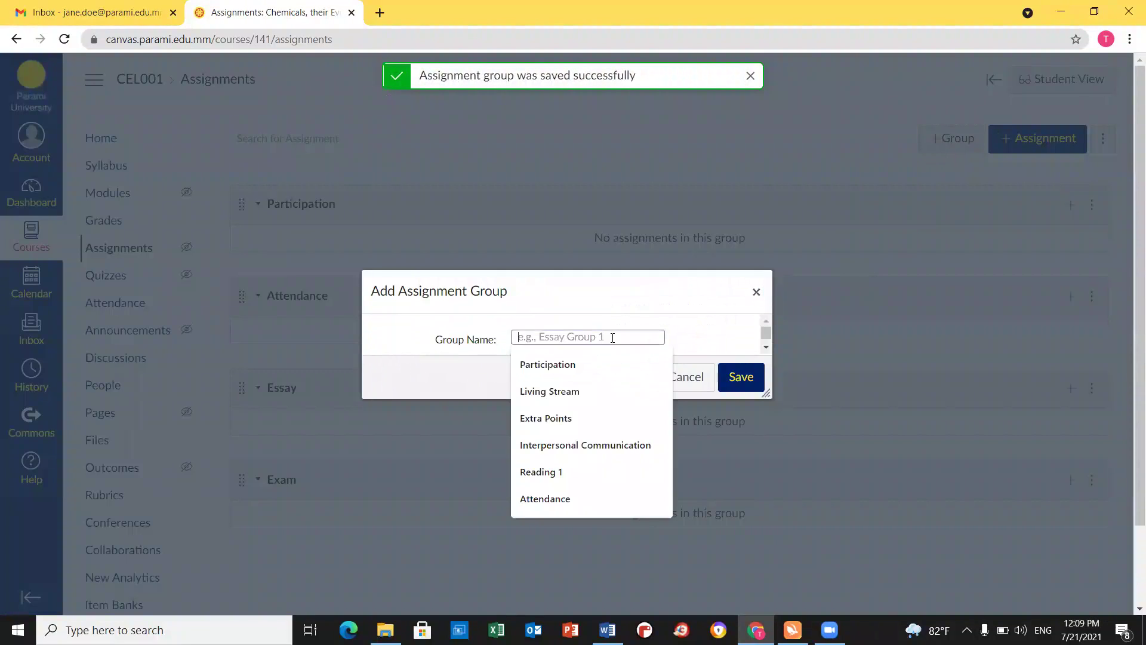
pyautogui.write('Quiz')
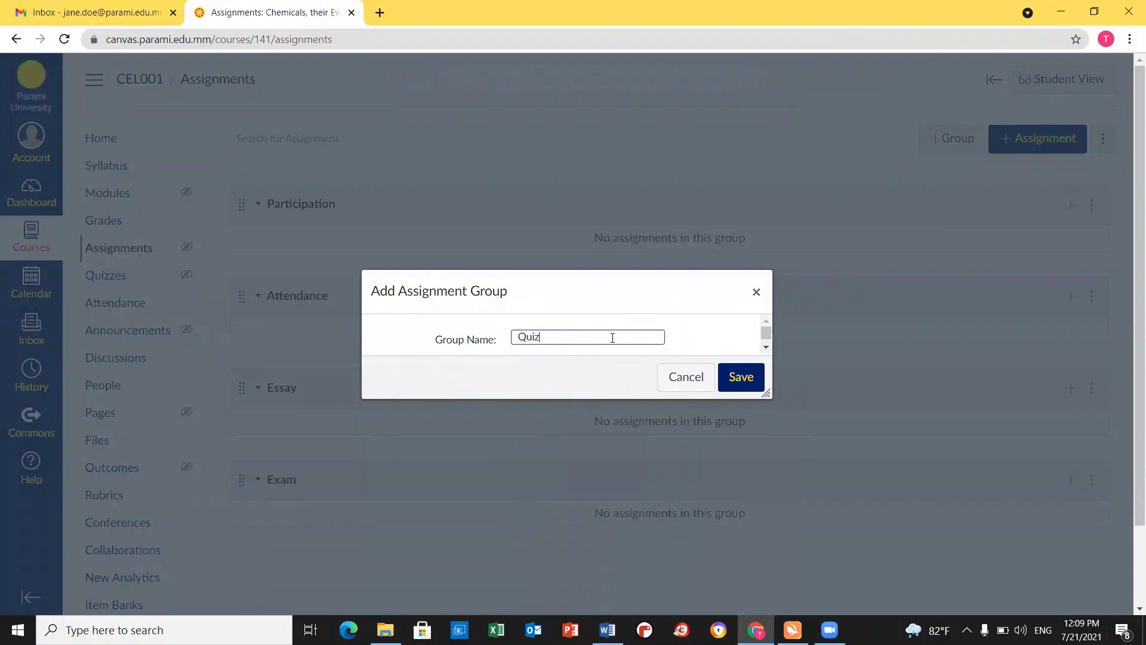
pyautogui.click(744, 378)
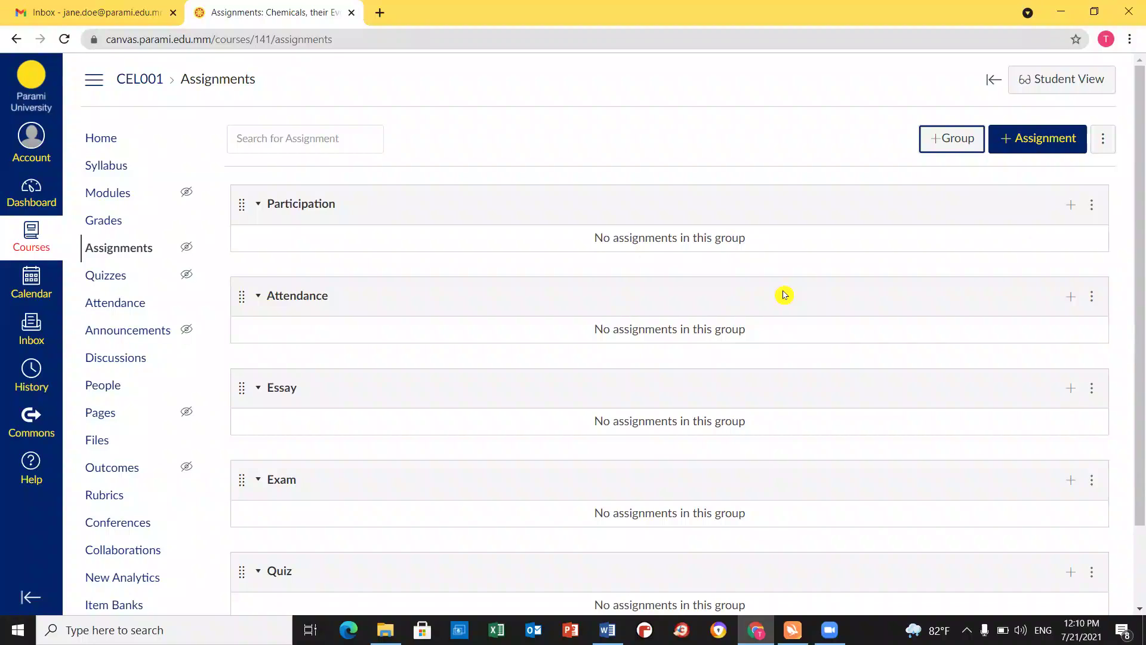
# Open the Assignment Groups Weight settings and enable weighting the final grade based on assignment groups.
pyautogui.click(1104, 143)
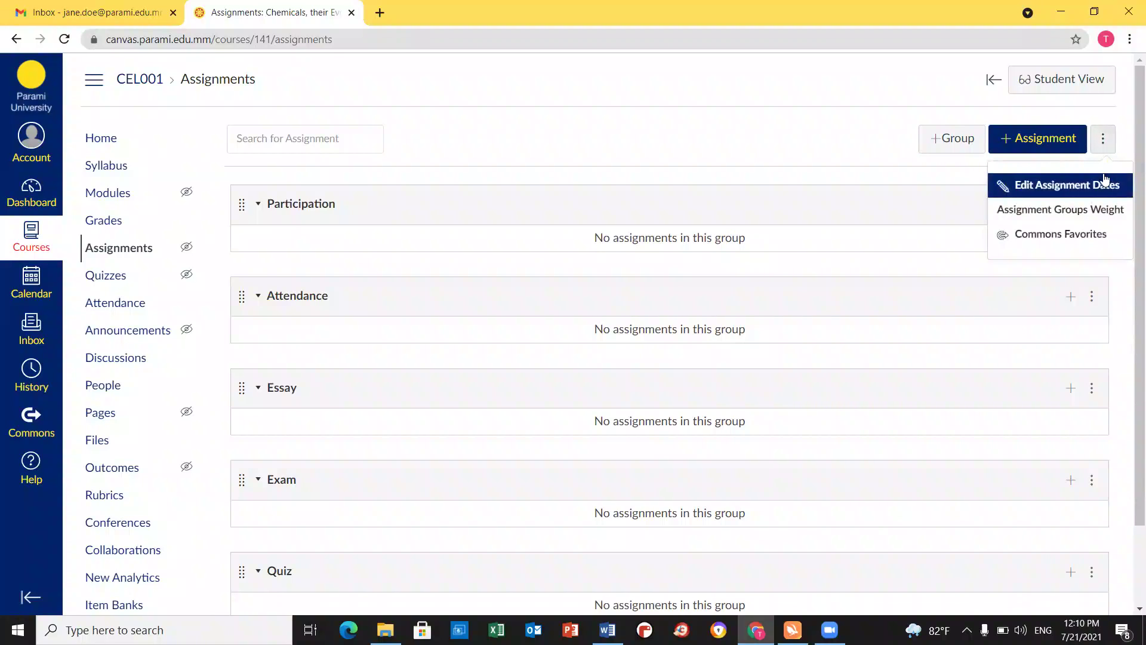
pyautogui.click(1062, 219)
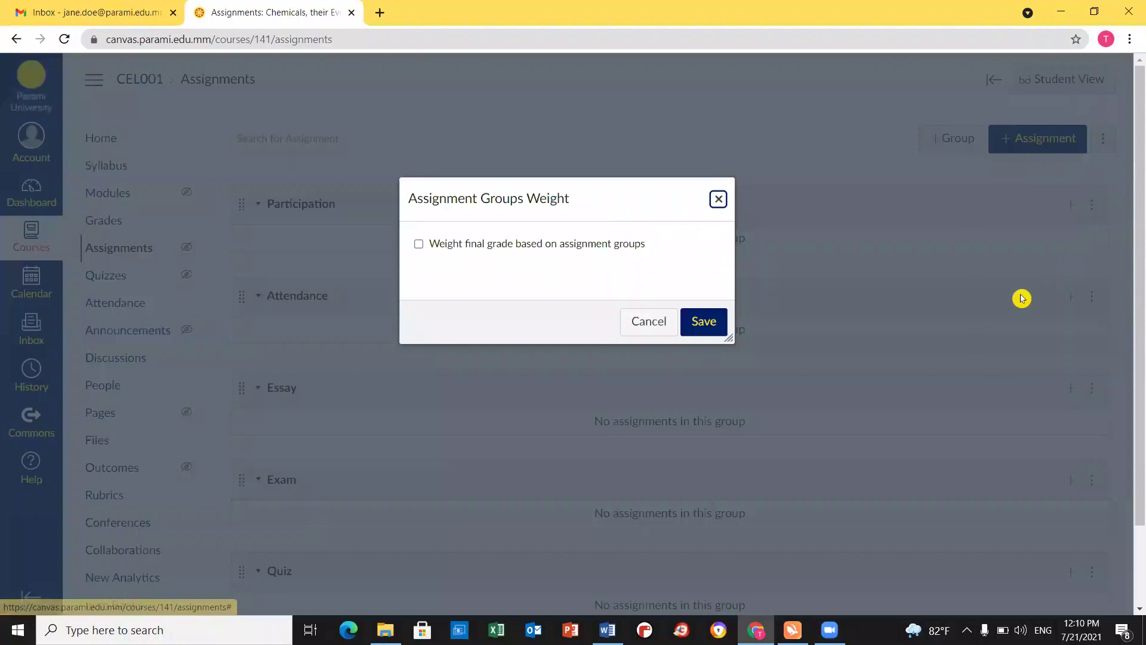
pyautogui.scroll(-2, 673, 276)
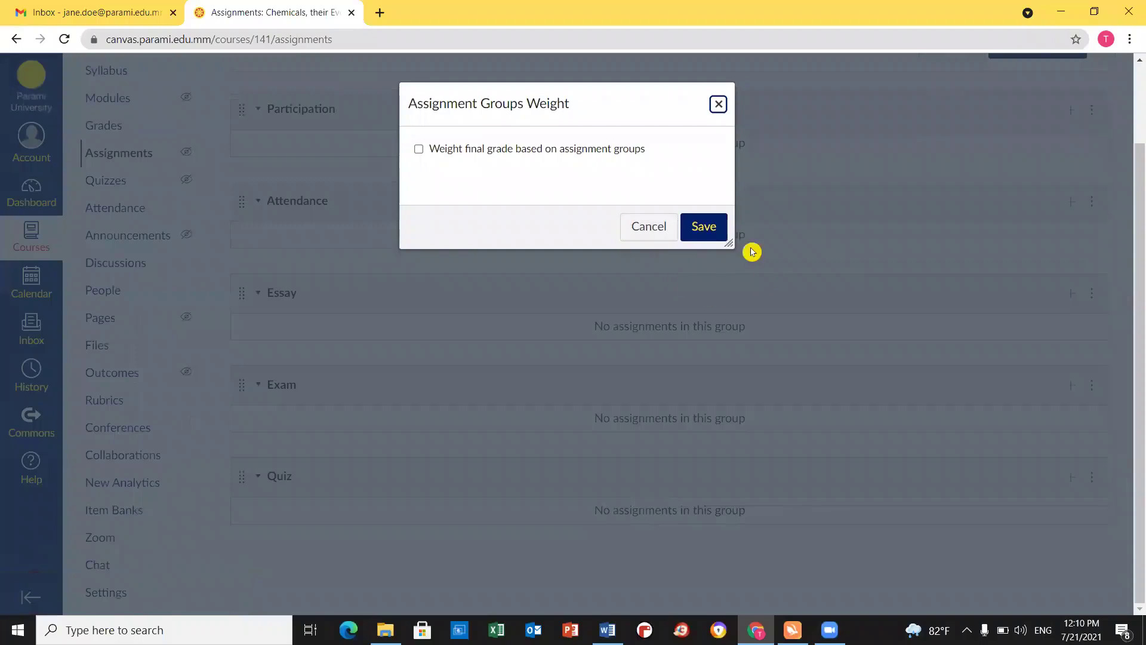
pyautogui.click(419, 149)
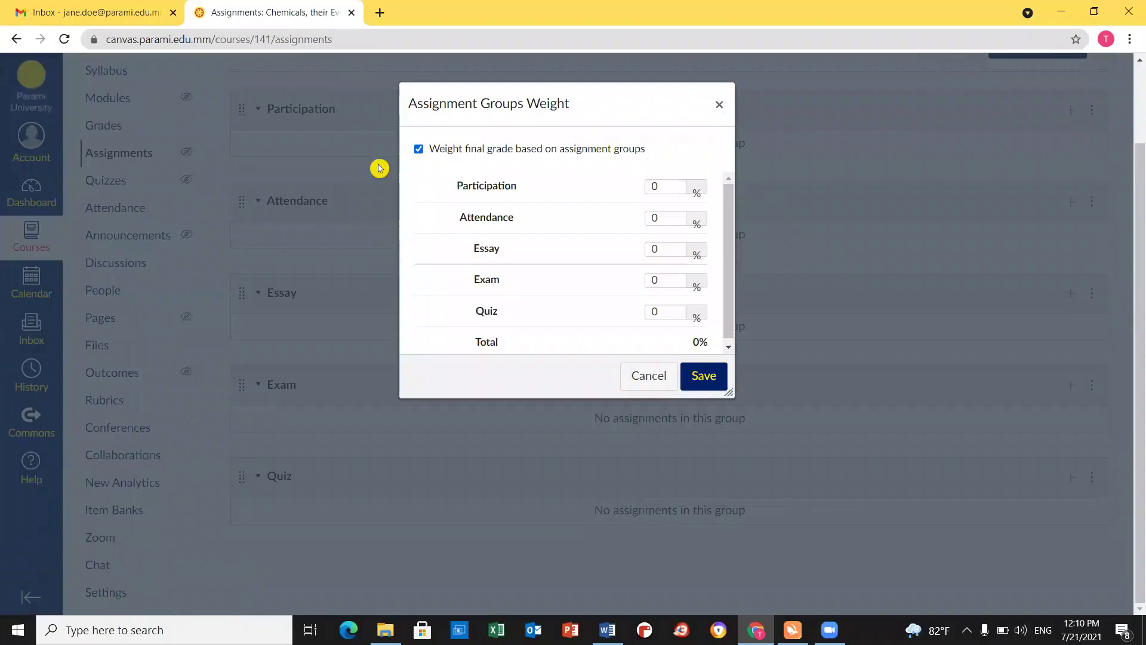
pyautogui.click(418, 149)
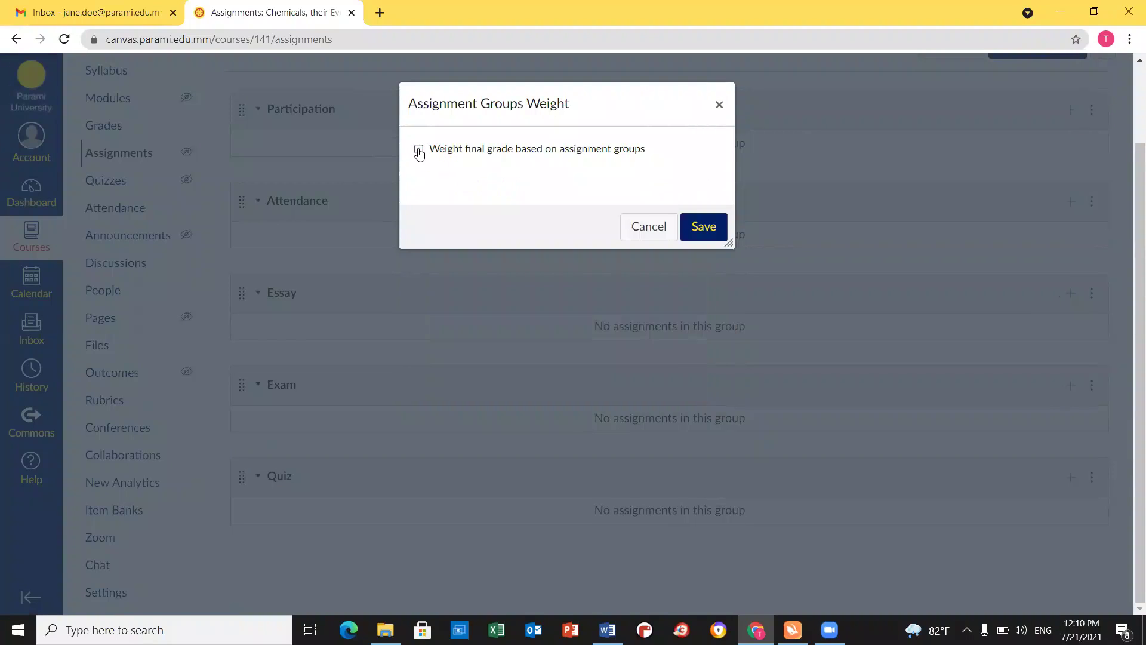
pyautogui.click(418, 150)
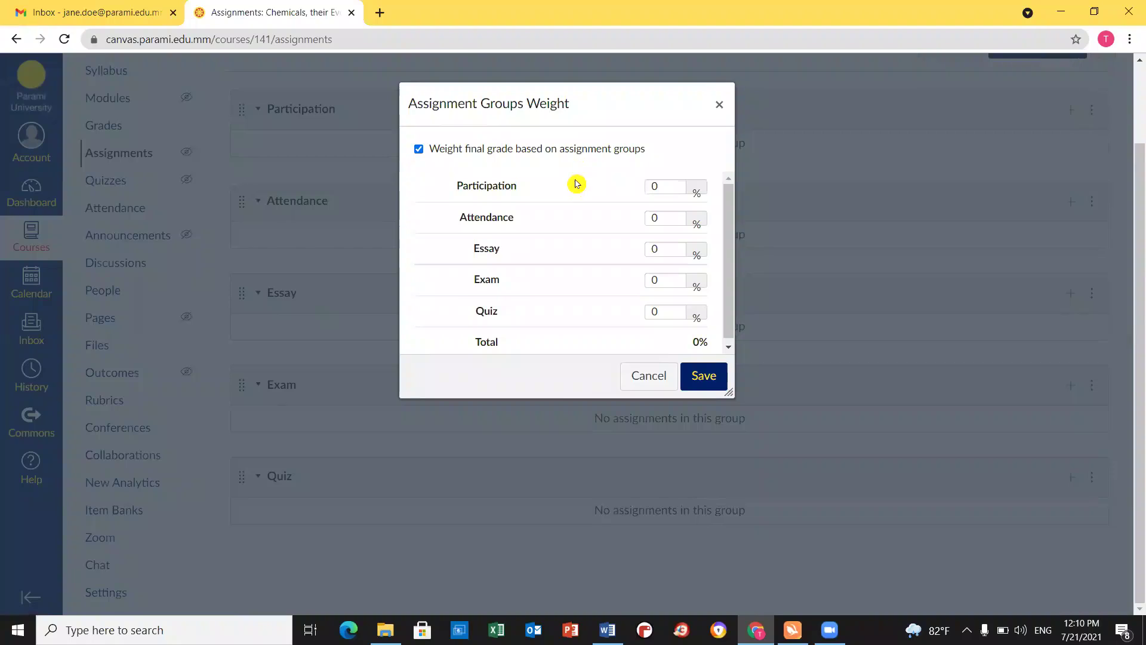
# Set the weights of the Participation and Attendance groups to 5% each.
pyautogui.click(660, 185)
pyautogui.press('BackSpace')
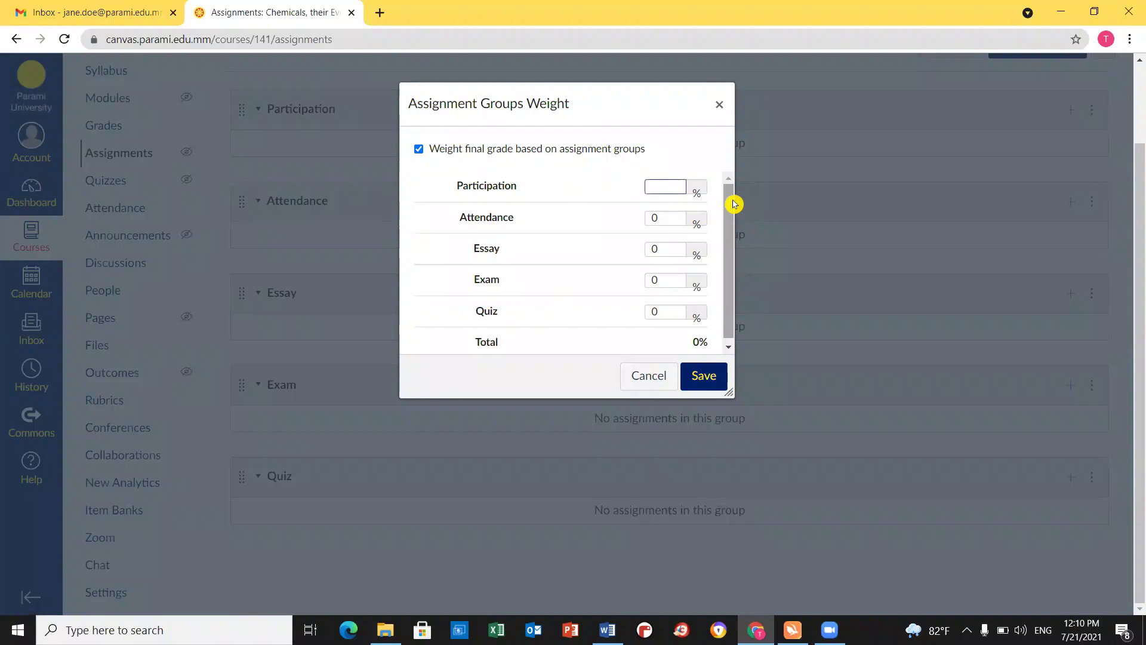
pyautogui.write('5')
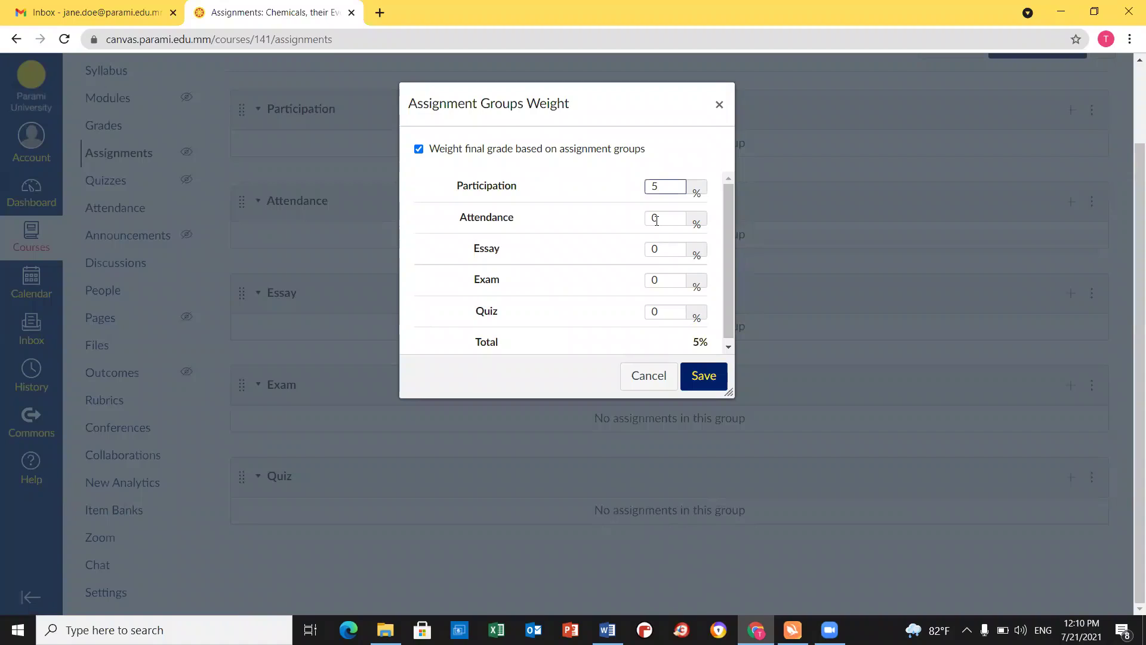
pyautogui.click(655, 220)
pyautogui.press('BackSpace')
pyautogui.write('5')
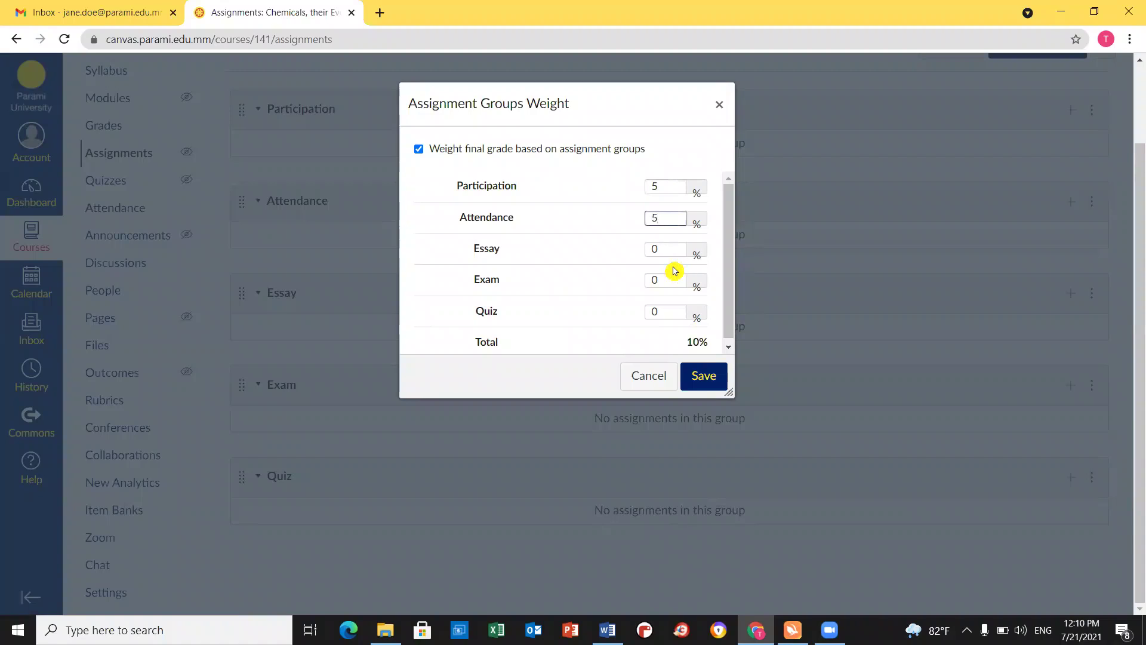
# Set the weights of the Essay, Exam and Quiz groups to 30% each.
pyautogui.doubleClick(655, 248)
pyautogui.write('30')
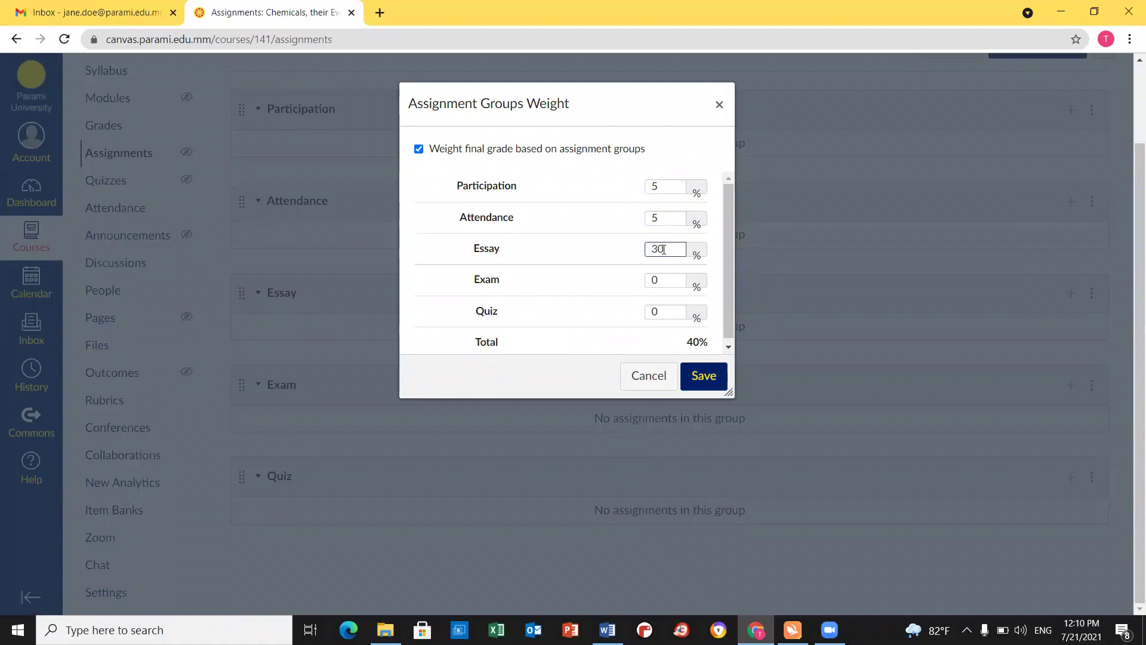
pyautogui.doubleClick(655, 279)
pyautogui.write('30')
pyautogui.doubleClick(657, 310)
pyautogui.write('30')
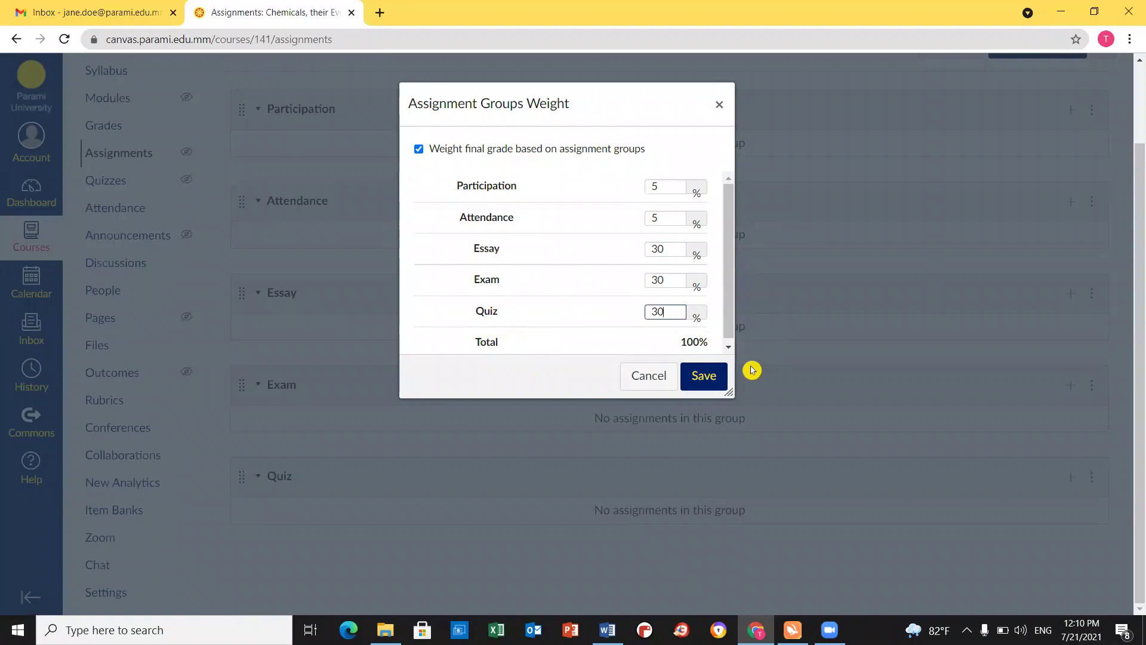
# Save the assignment group weights and check them in the group list and in the course gradebook.
pyautogui.click(701, 383)
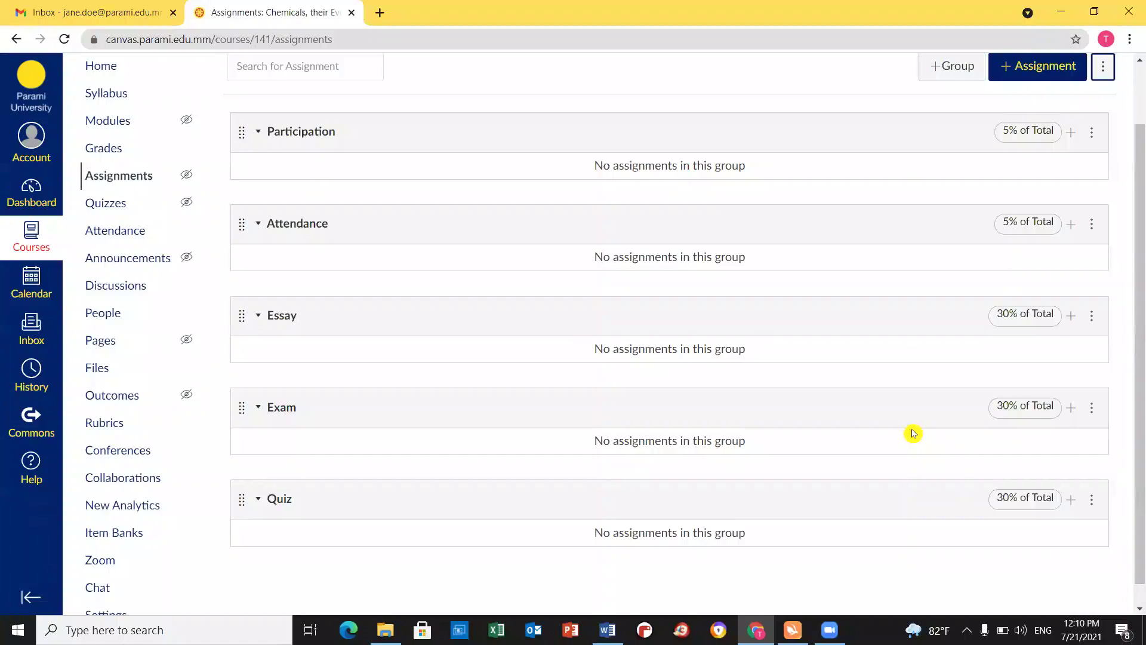
pyautogui.scroll(2, 993, 197)
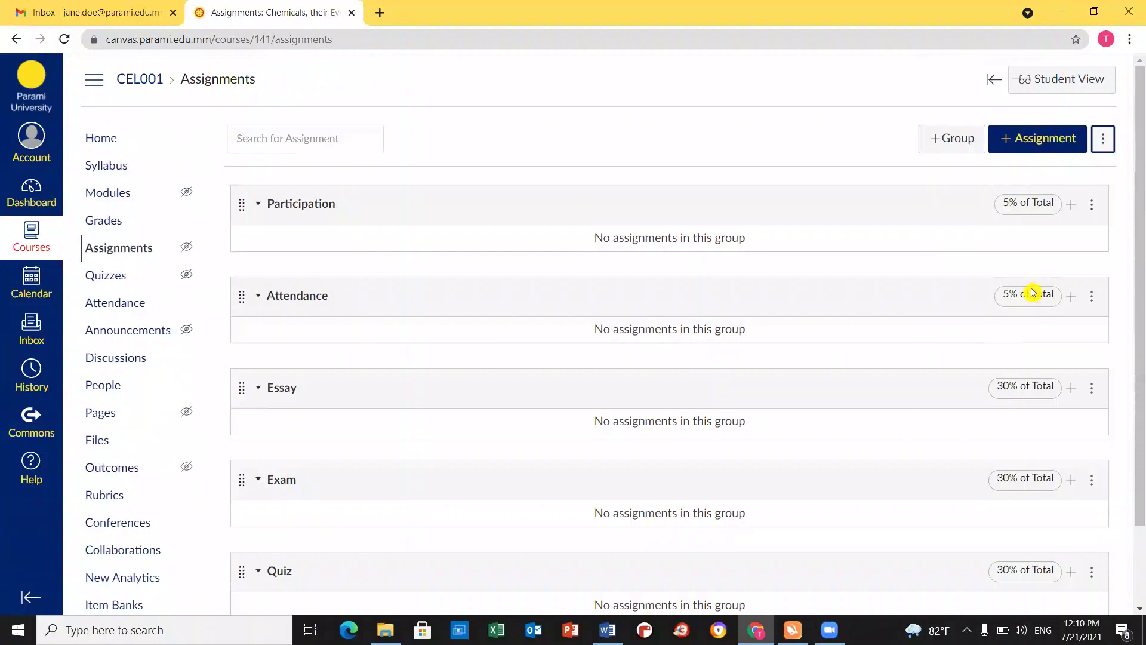
pyautogui.scroll(-2, 1046, 374)
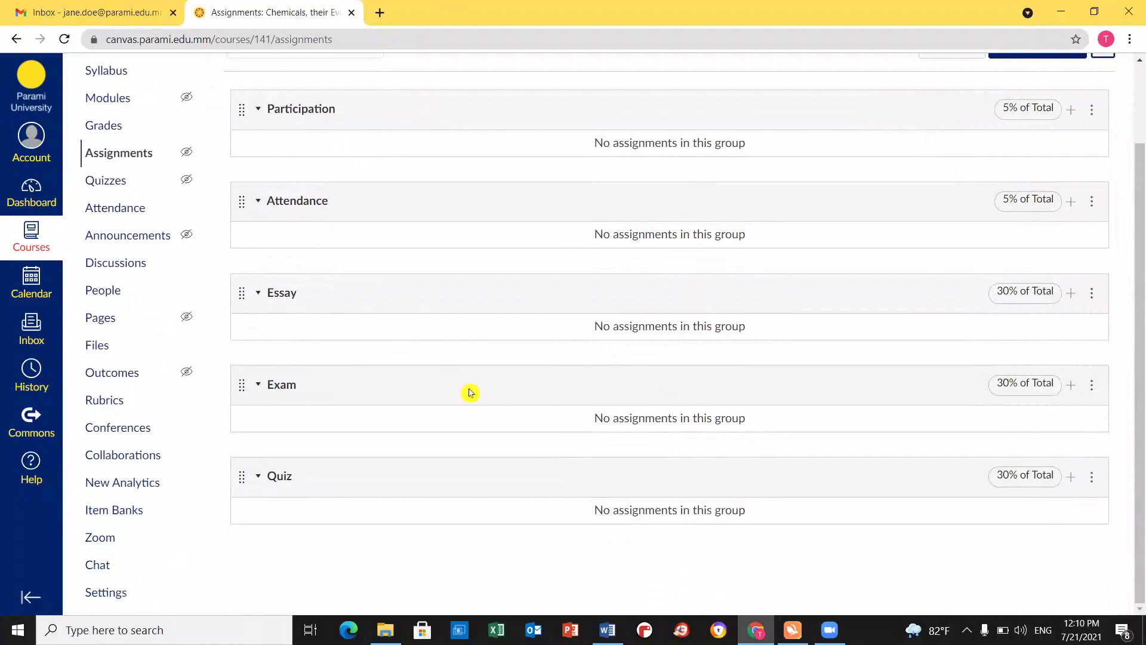
pyautogui.scroll(2, 652, 360)
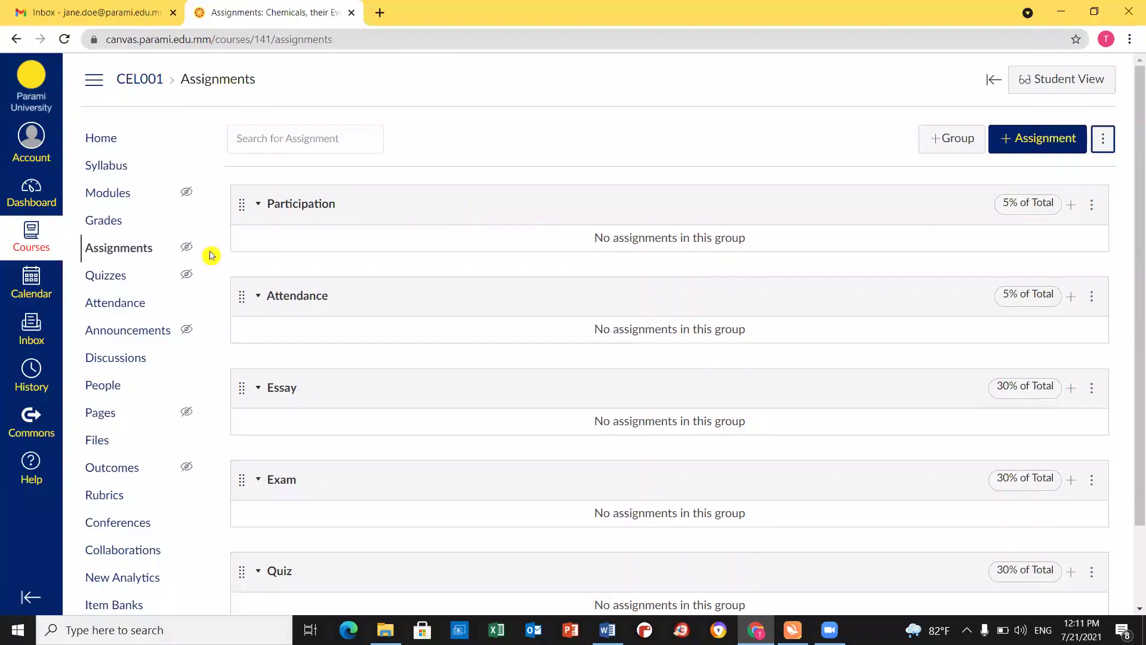
pyautogui.click(105, 224)
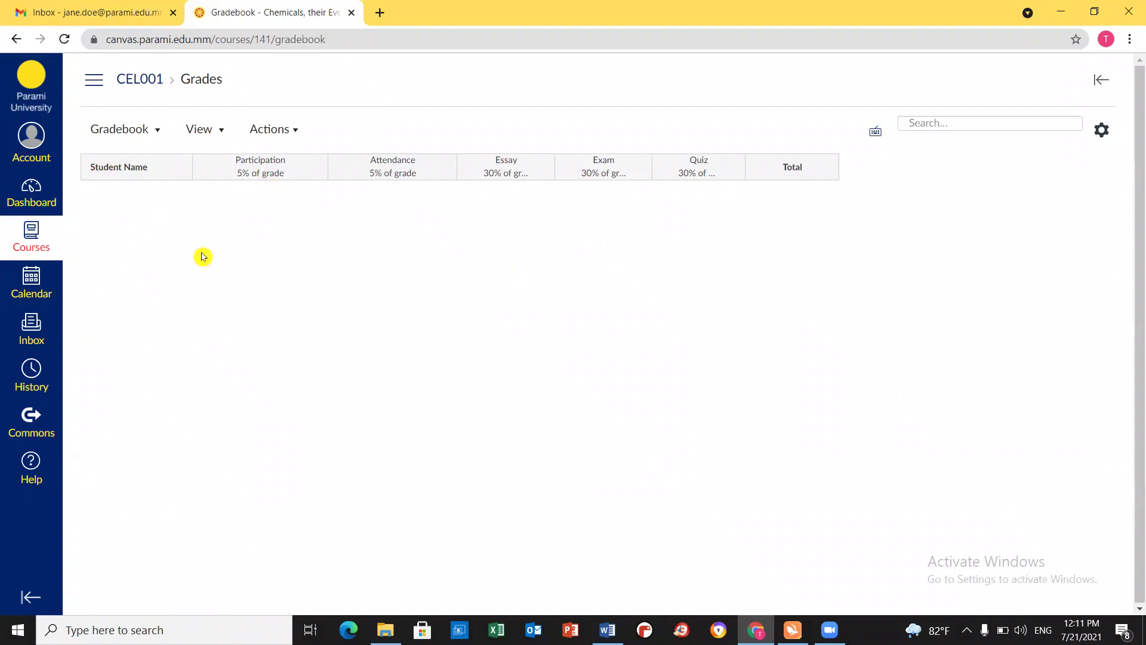
# Add a Discussion-type assignment named Discussion 1 to the Participation group and open its full set of options.
pyautogui.click(93, 84)
pyautogui.click(119, 247)
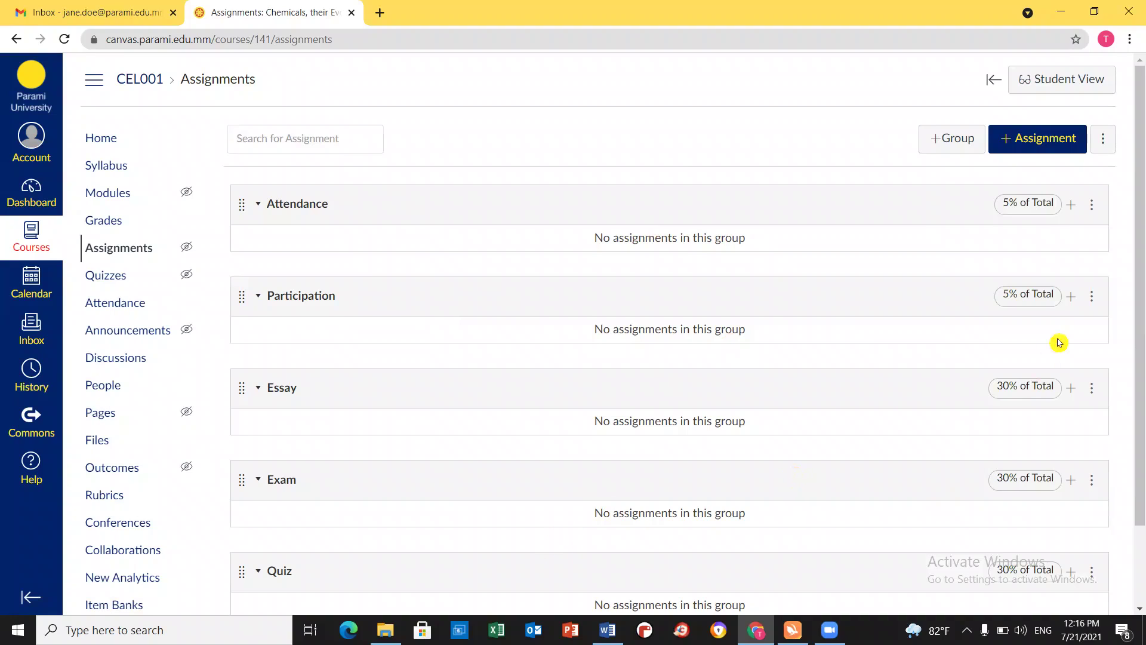
pyautogui.click(1073, 305)
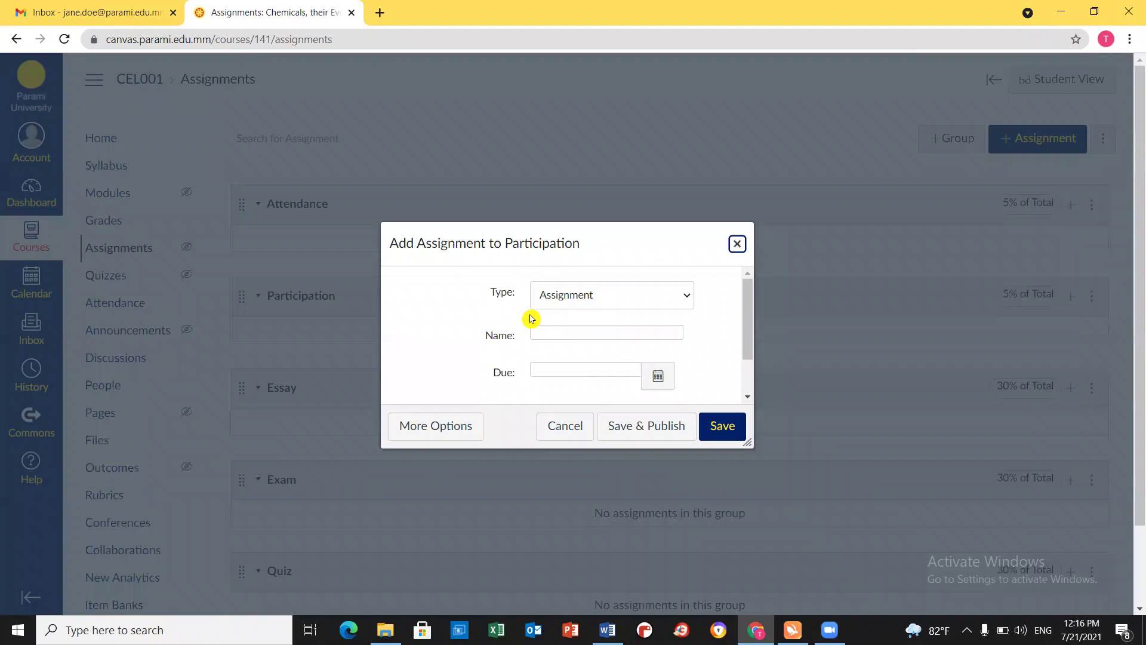
pyautogui.click(689, 300)
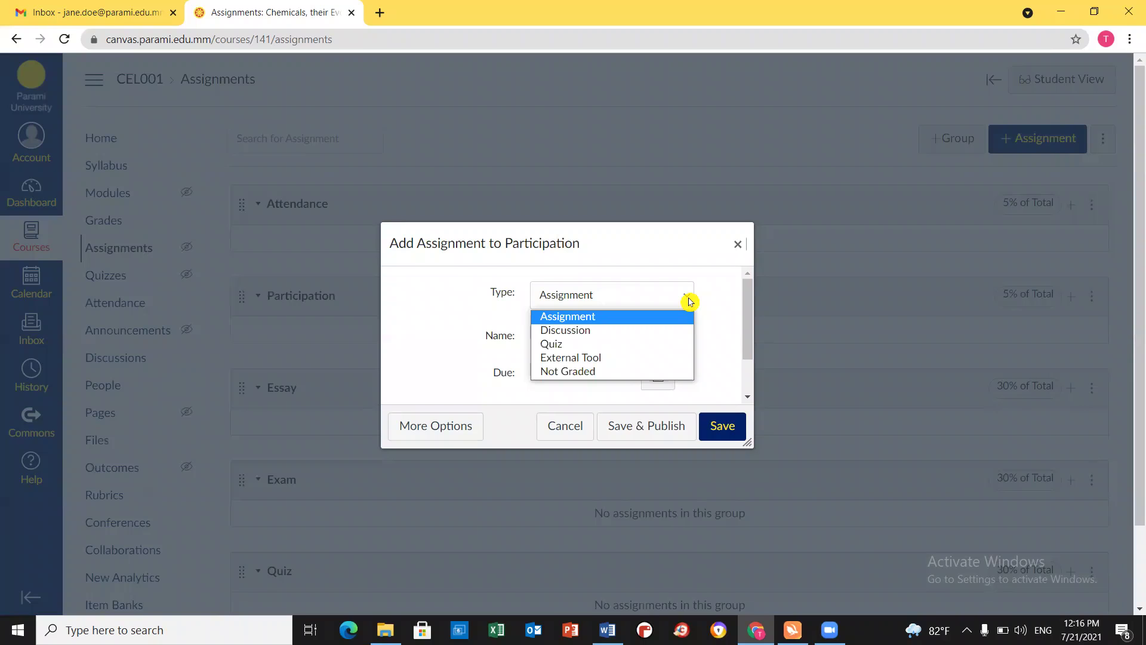
pyautogui.click(565, 330)
pyautogui.click(573, 331)
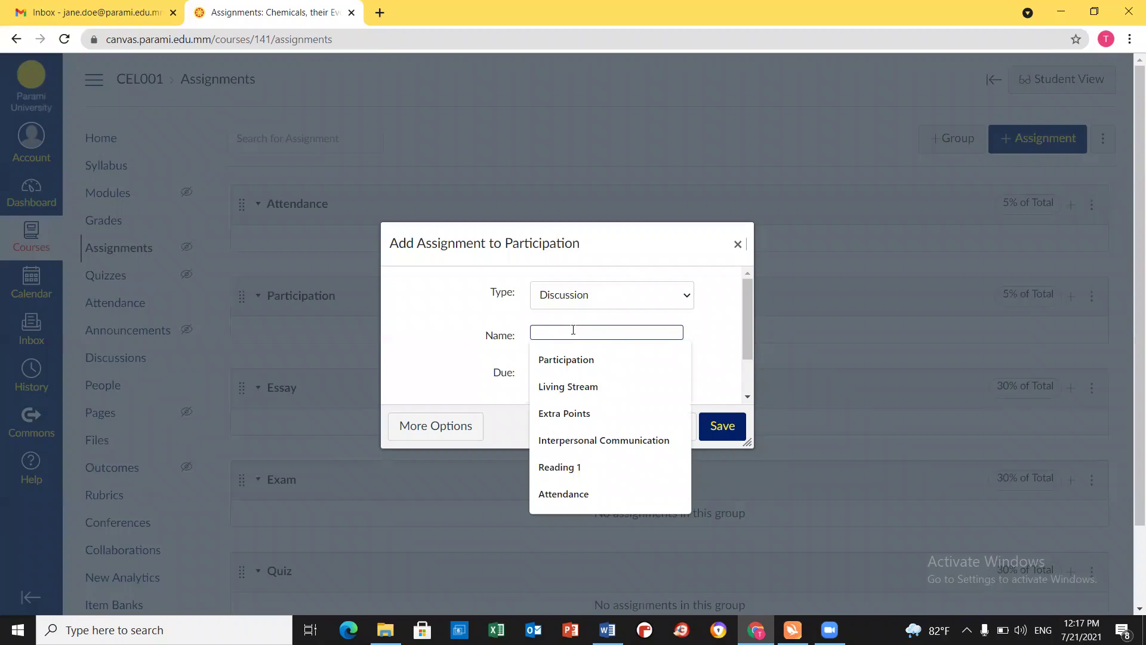
pyautogui.write('Discussion')
pyautogui.write('1')
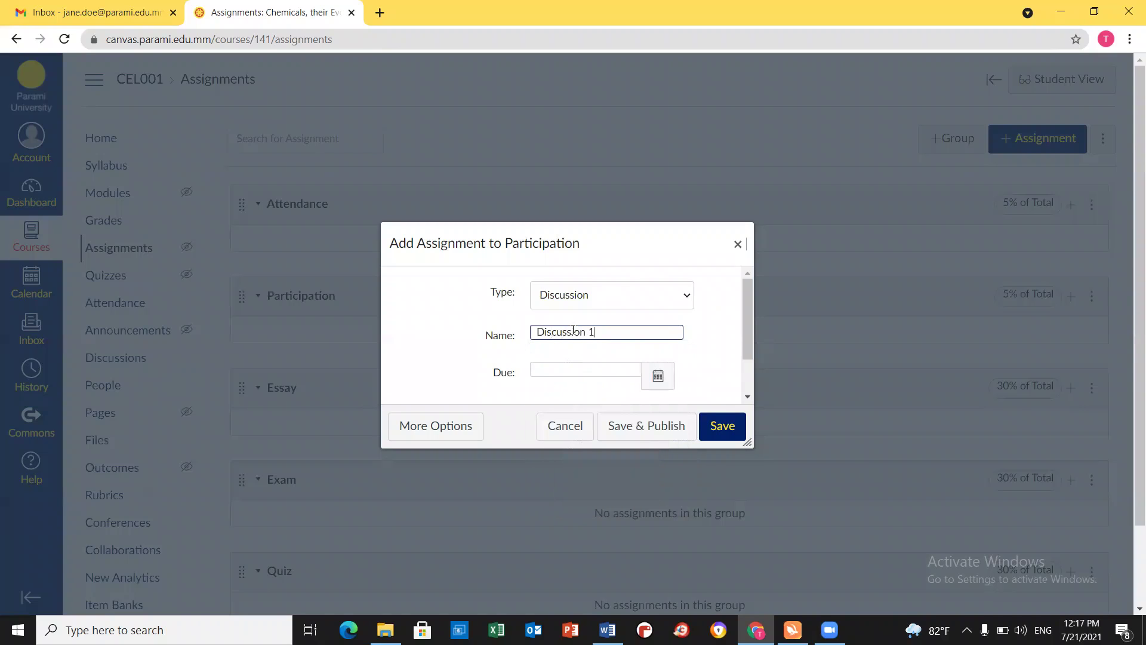
pyautogui.click(432, 436)
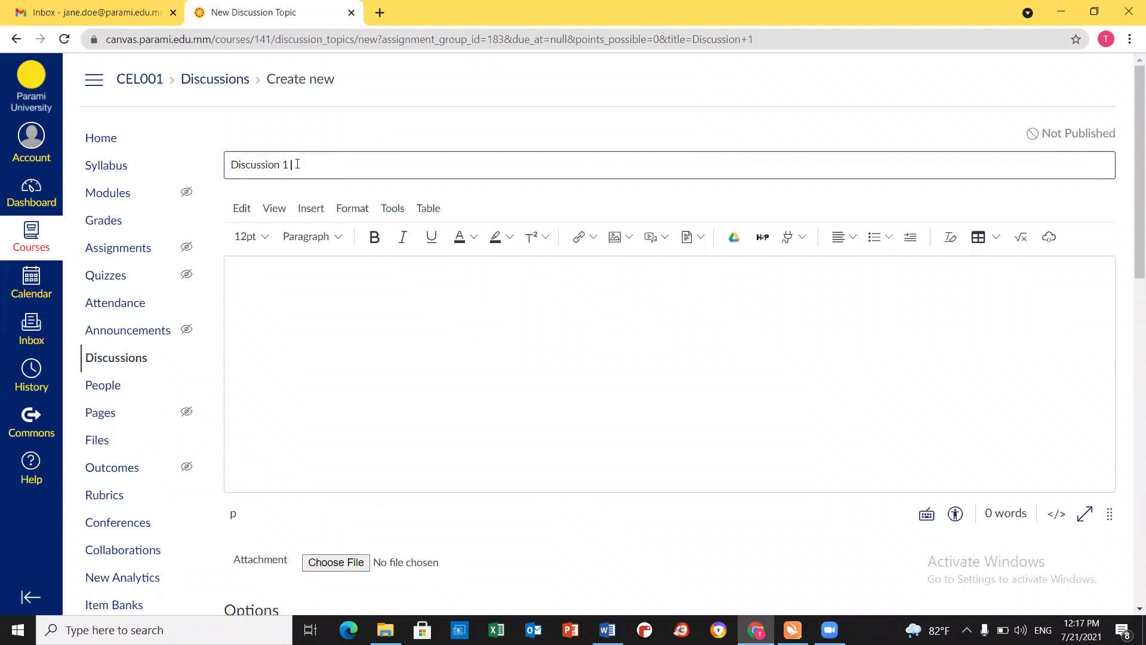
# Change the new discussion topic's title to Intelligent Design.
pyautogui.tripleClick(297, 164)
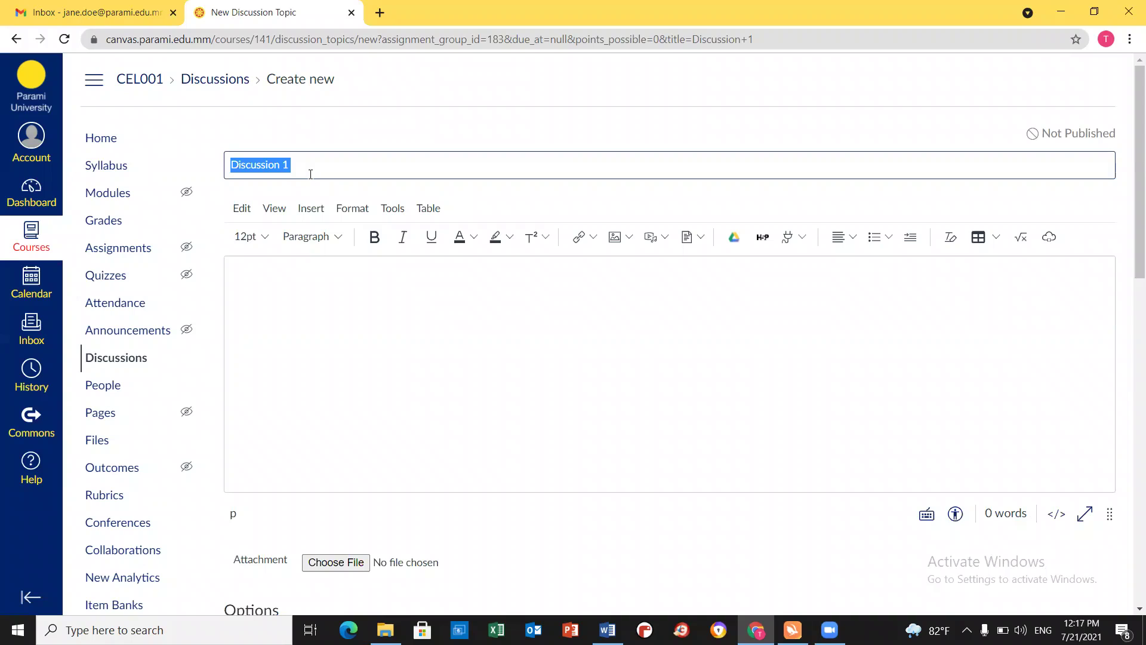
pyautogui.write('In')
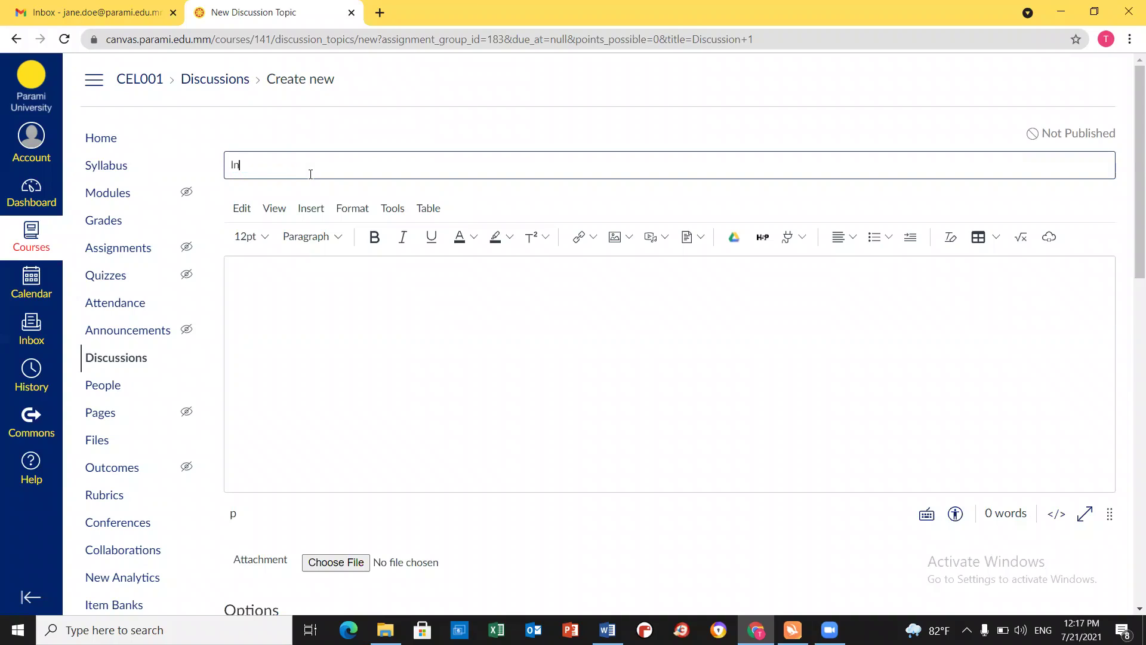
pyautogui.write('telligent Design')
# Start the discussion body with the line "Intelligent Design: Crash Course Philosophy".
pyautogui.click(304, 301)
pyautogui.write('It')
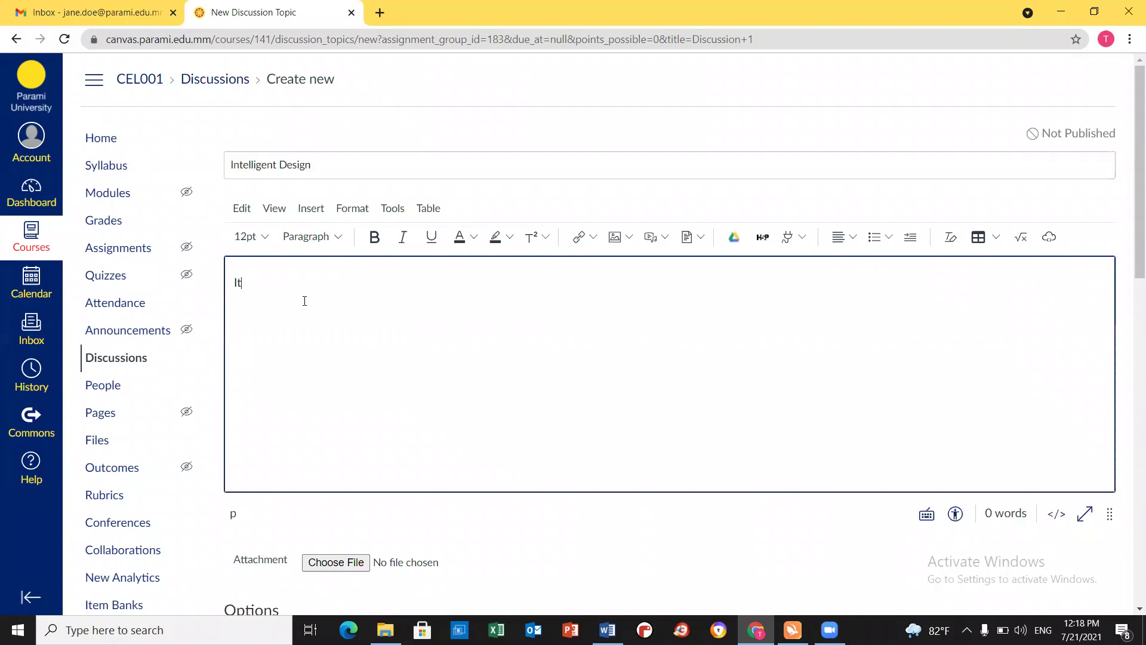
pyautogui.write('nte')
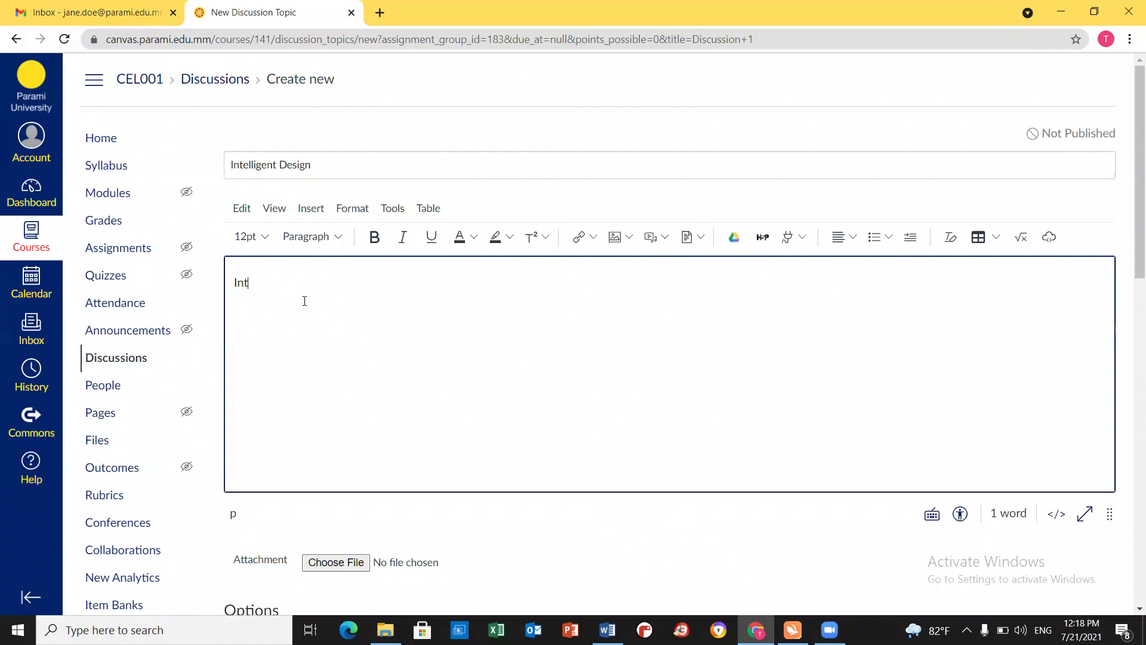
pyautogui.write('lligent Design: Crash ')
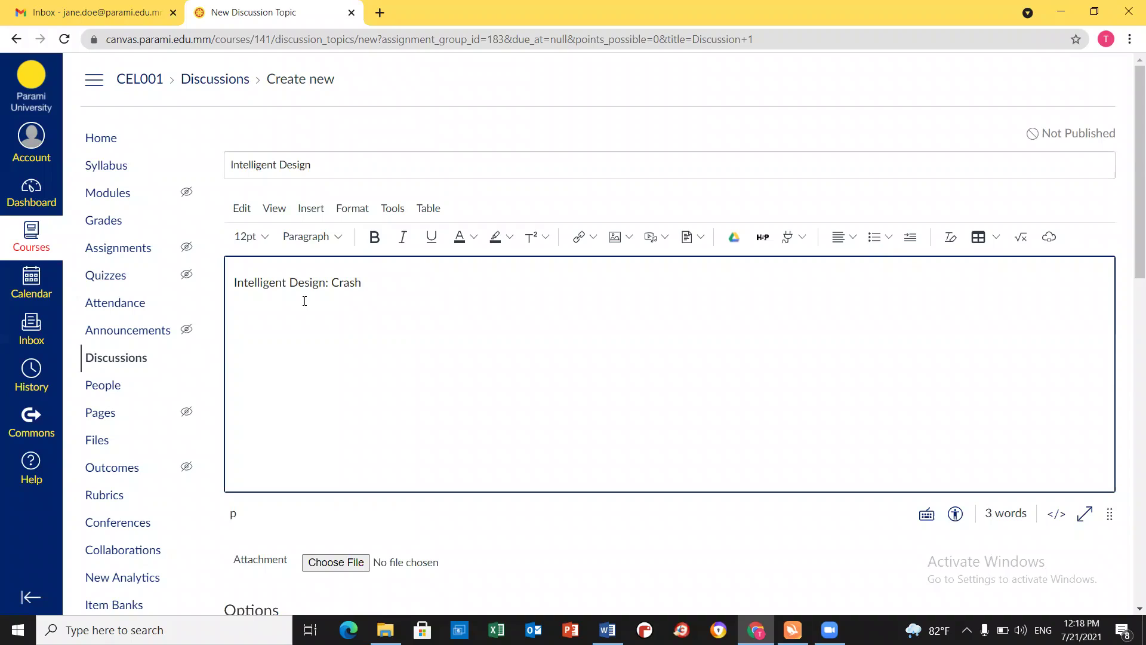
pyautogui.write('Course Philosophy')
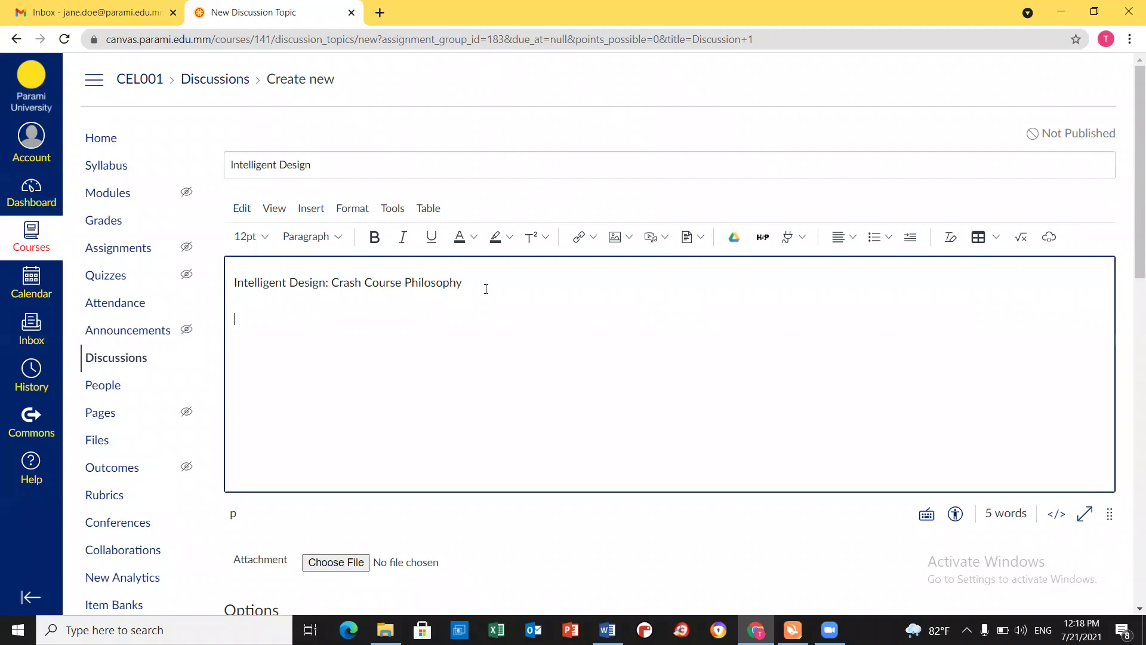
# Add the body paragraph "Please leave your discussion in the comment box. This will be graded as a part of your participation score.".
pyautogui.press('Return')
pyautogui.write('Please leave your discussion ')
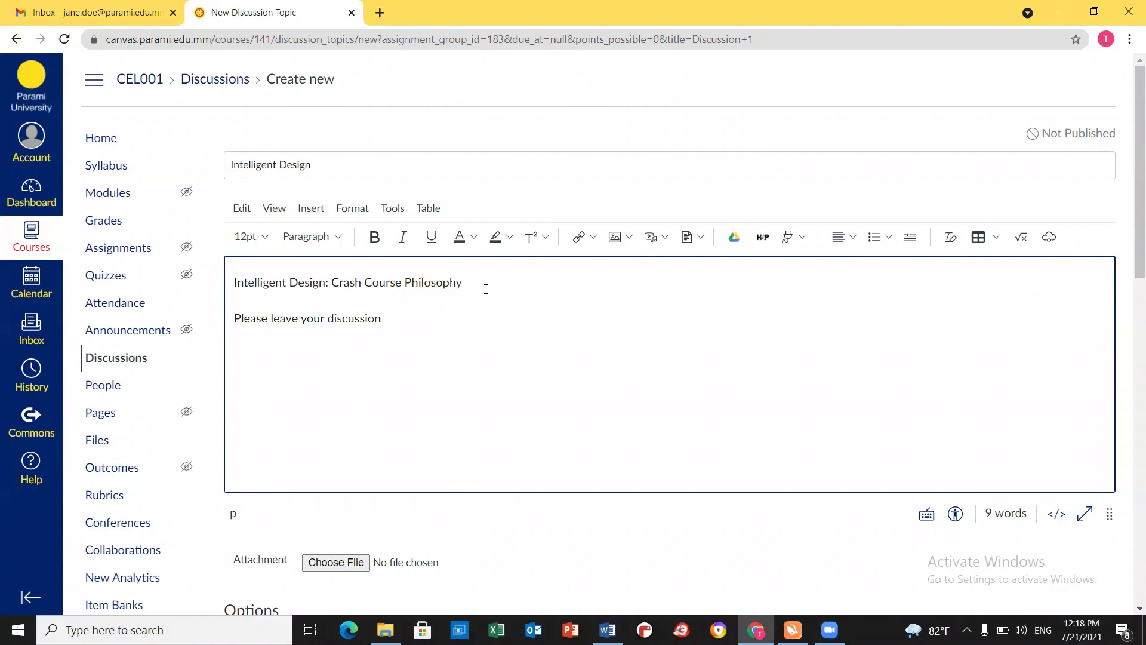
pyautogui.write('in the comment box. This wi')
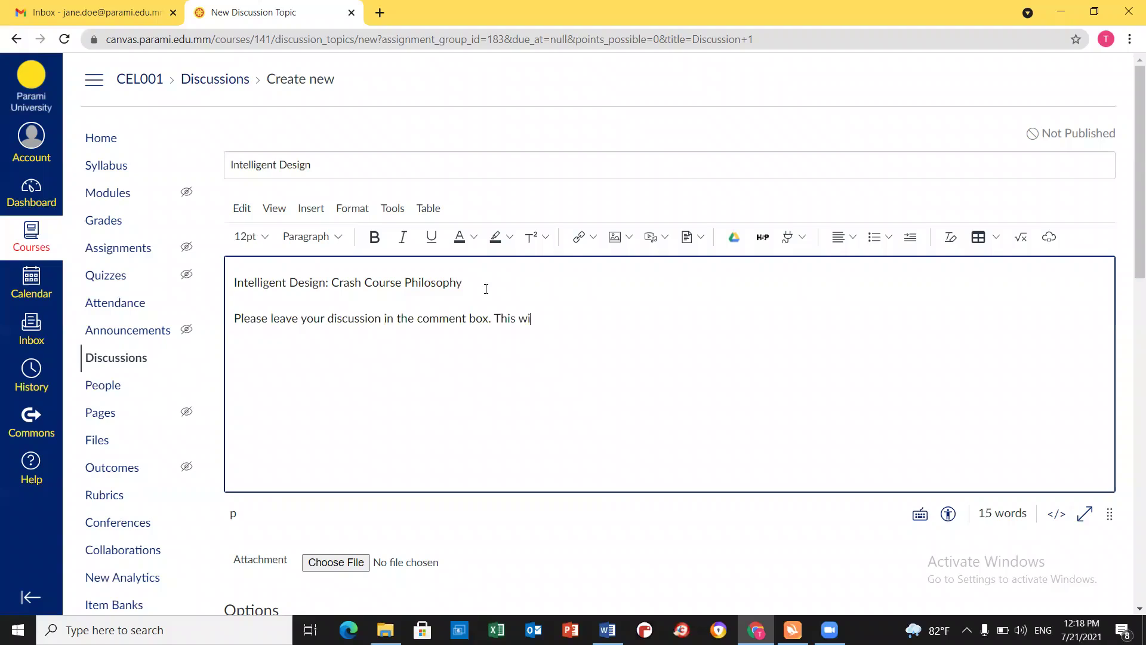
pyautogui.write('ll be graded as a part of your participatio')
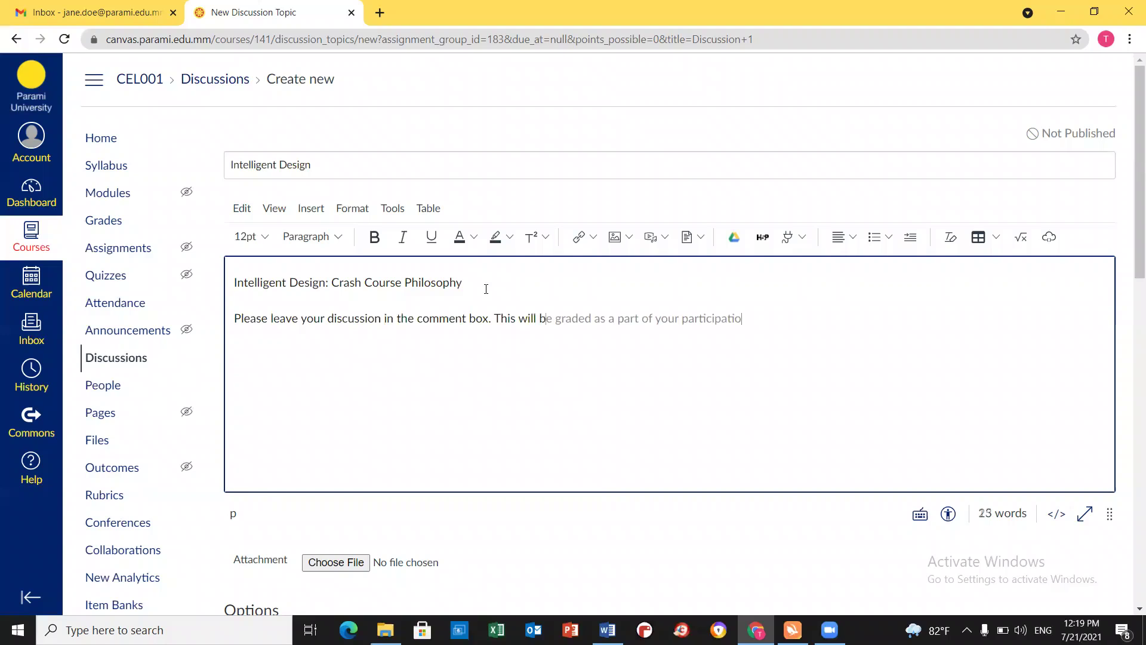
pyautogui.write('n score.')
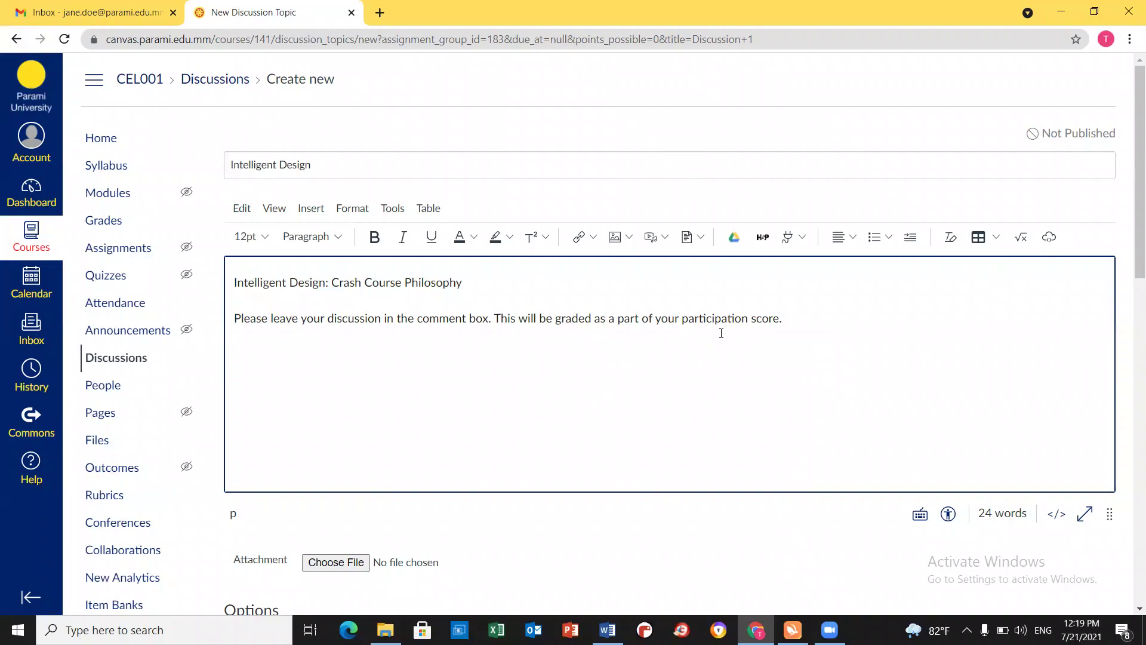
# Open the YouTube app from the discussion editor and search for "Intelligent Design: Crash Course Philosophy#11".
pyautogui.click(791, 245)
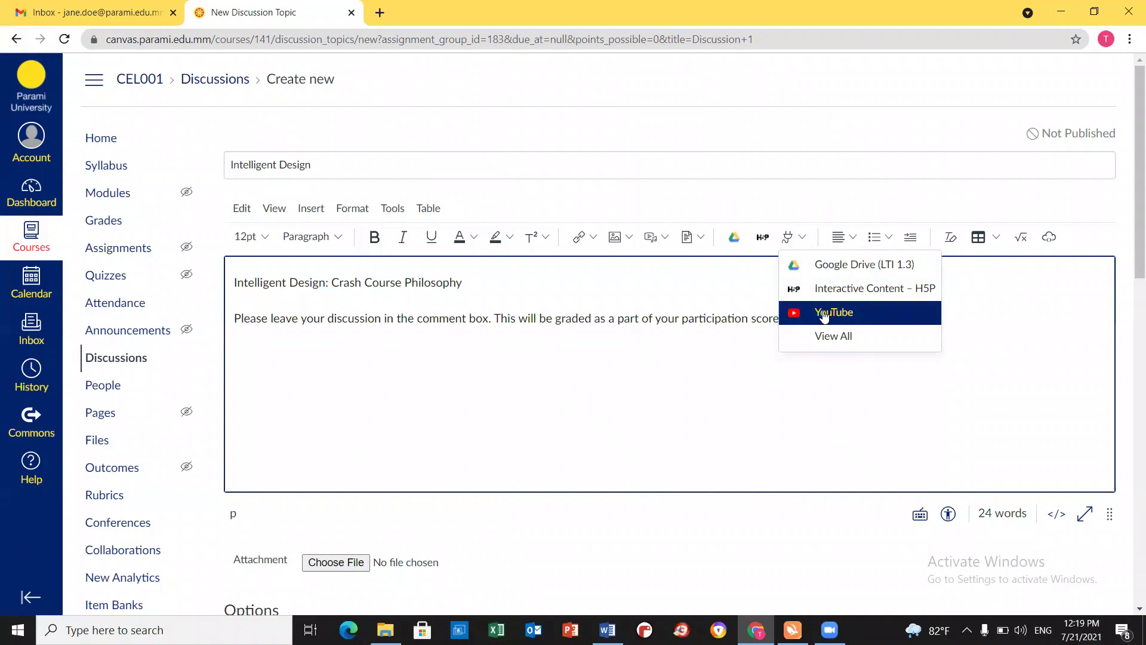
pyautogui.click(836, 344)
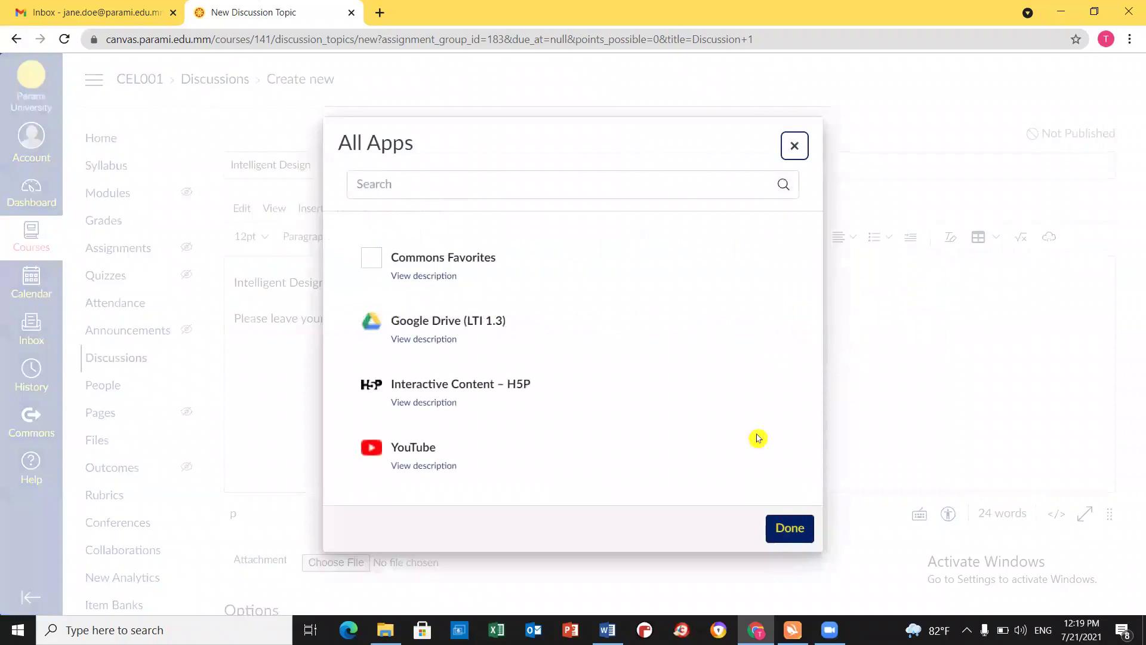
pyautogui.click(407, 450)
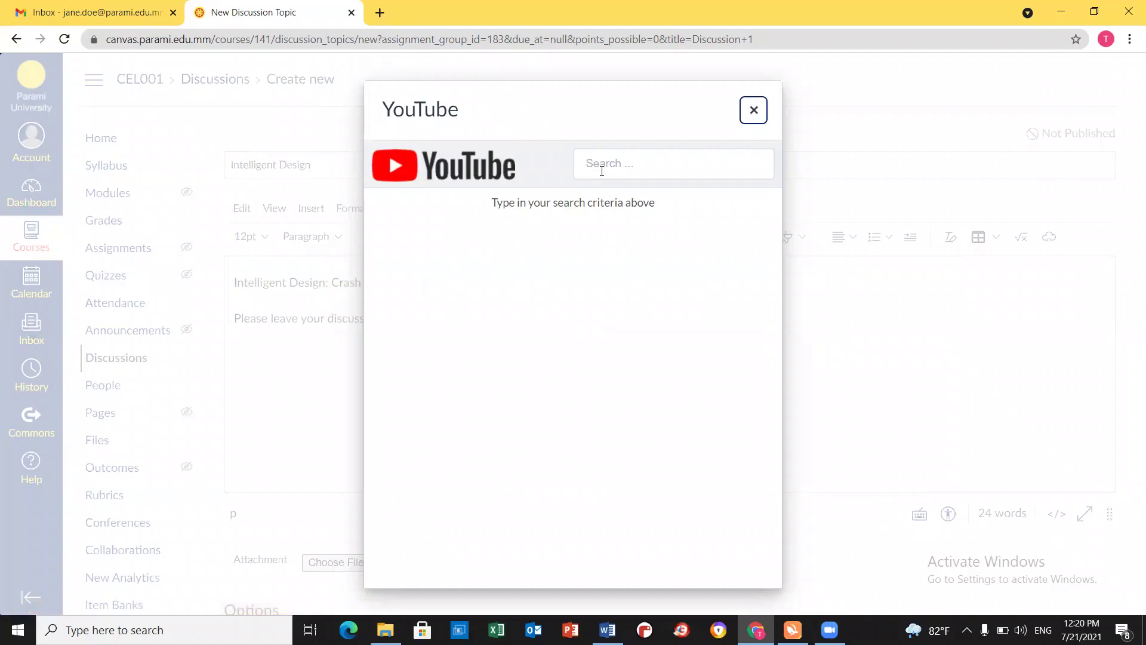
pyautogui.click(602, 171)
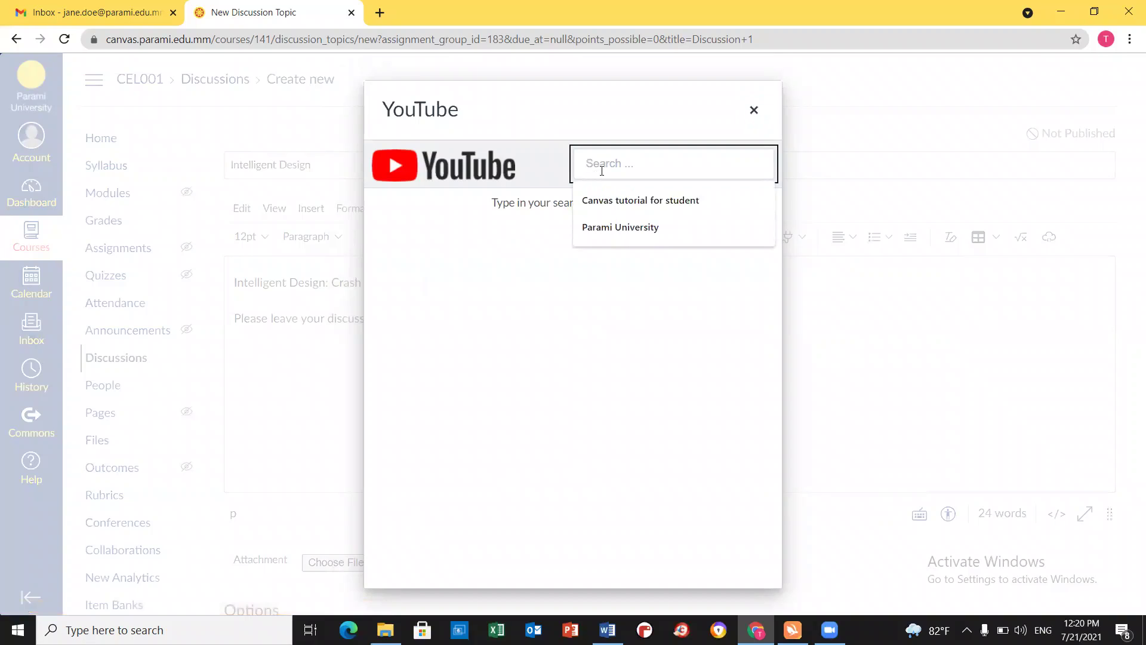
pyautogui.write('In')
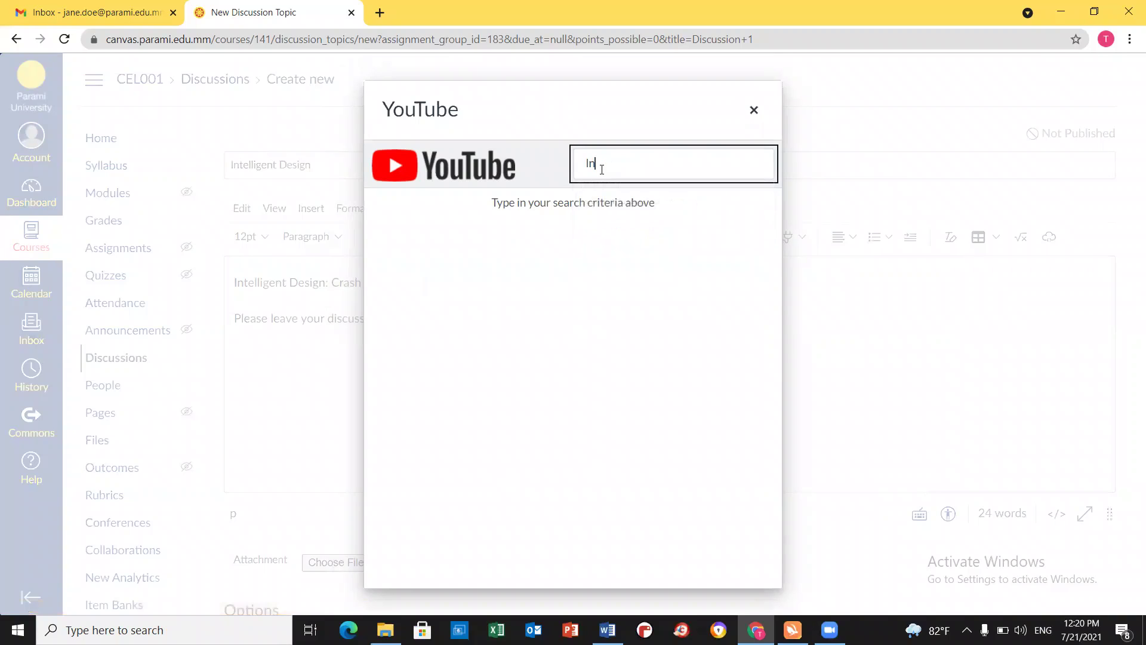
pyautogui.write('te')
pyautogui.write('lligent ')
pyautogui.write('Design')
pyautogui.write(': C')
pyautogui.write('rash')
pyautogui.press('BackSpace')
pyautogui.press('BackSpace')
pyautogui.press('BackSpace')
pyautogui.press('BackSpace')
pyautogui.write('Crash Course Philosophy#11')
pyautogui.press('Return')
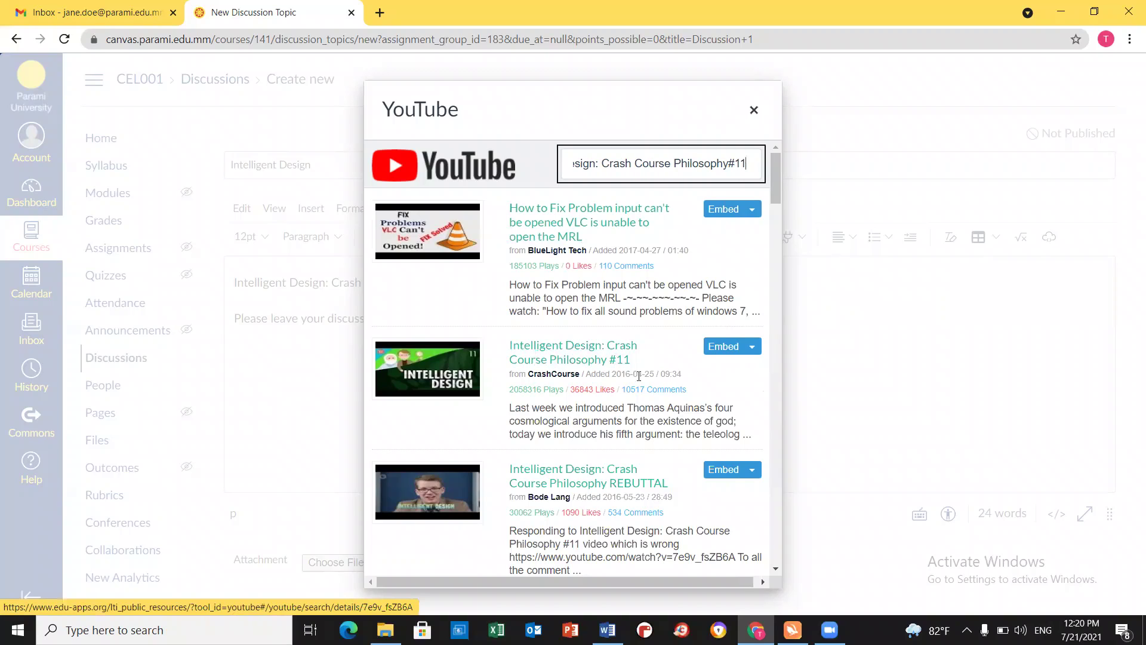
# Embed the CrashCourse video "Intelligent Design: Crash Course Philosophy #11" below the discussion text and check how it looks.
pyautogui.click(722, 354)
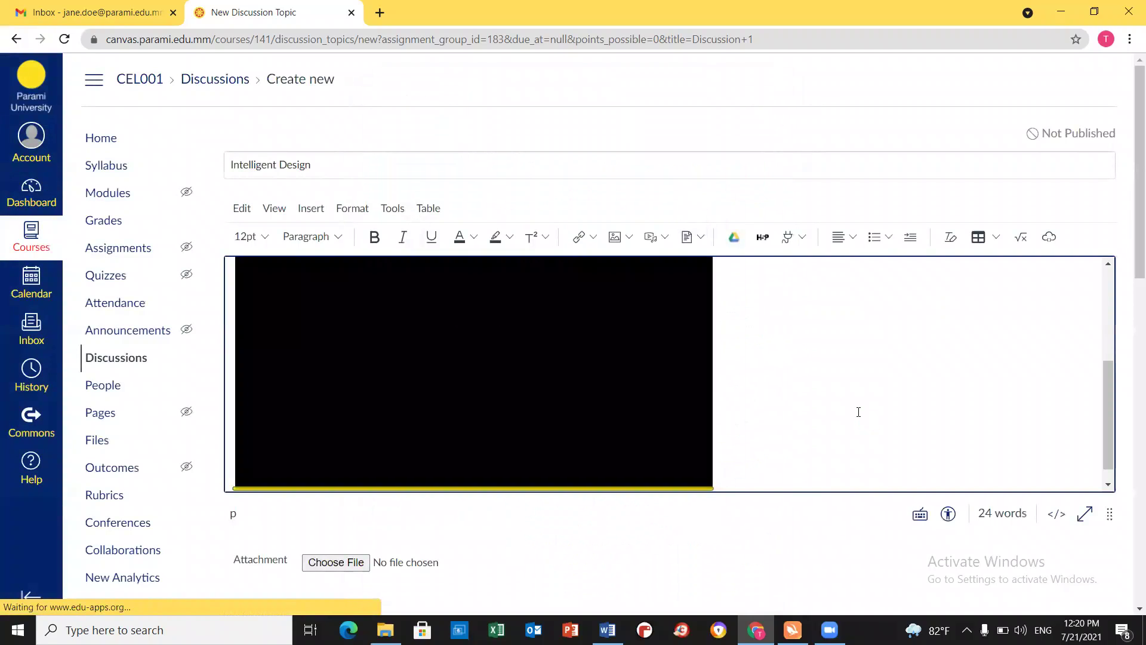
pyautogui.scroll(2, 782, 398)
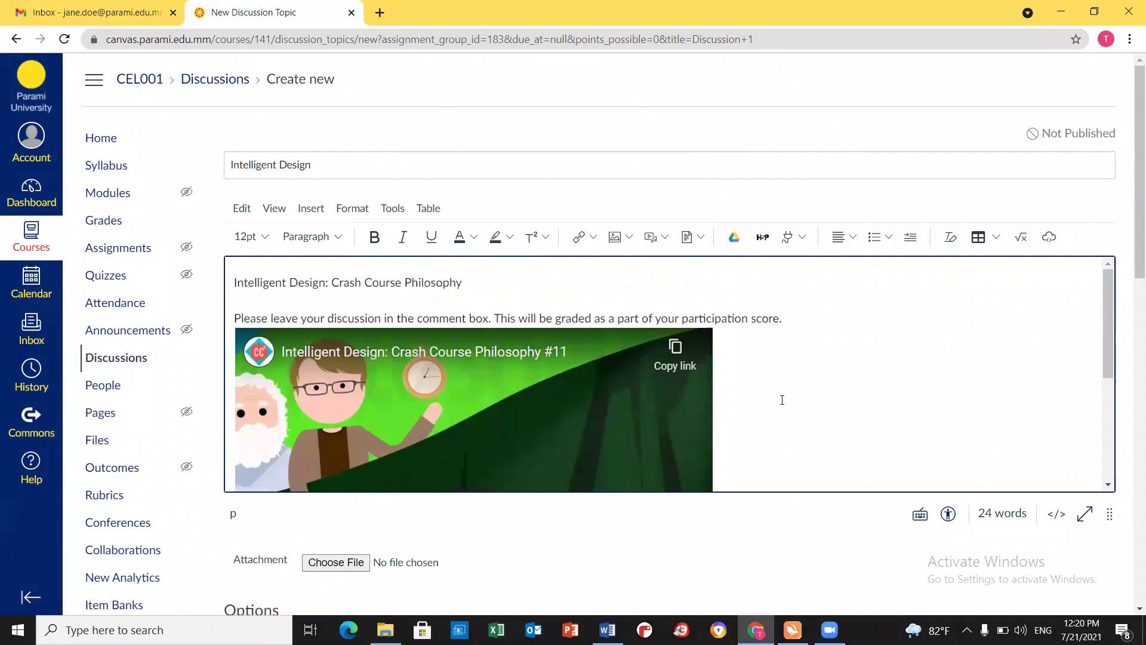
pyautogui.scroll(-3, 728, 394)
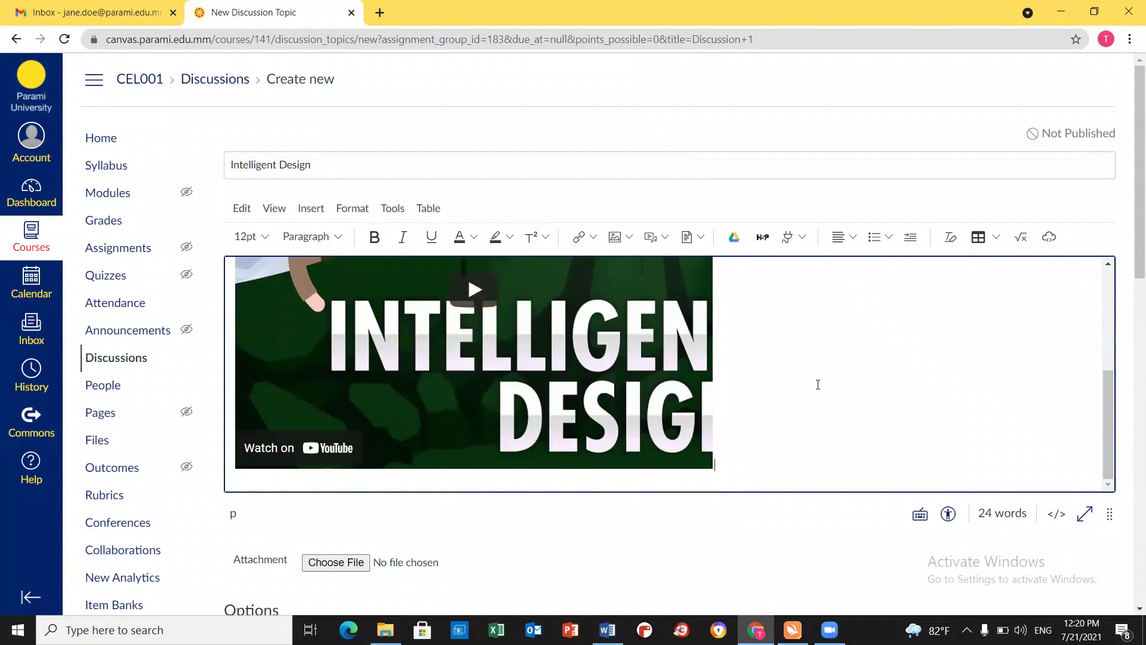
# In the discussion options, require users to post before seeing replies and allow liking.
pyautogui.scroll(-3, 739, 425)
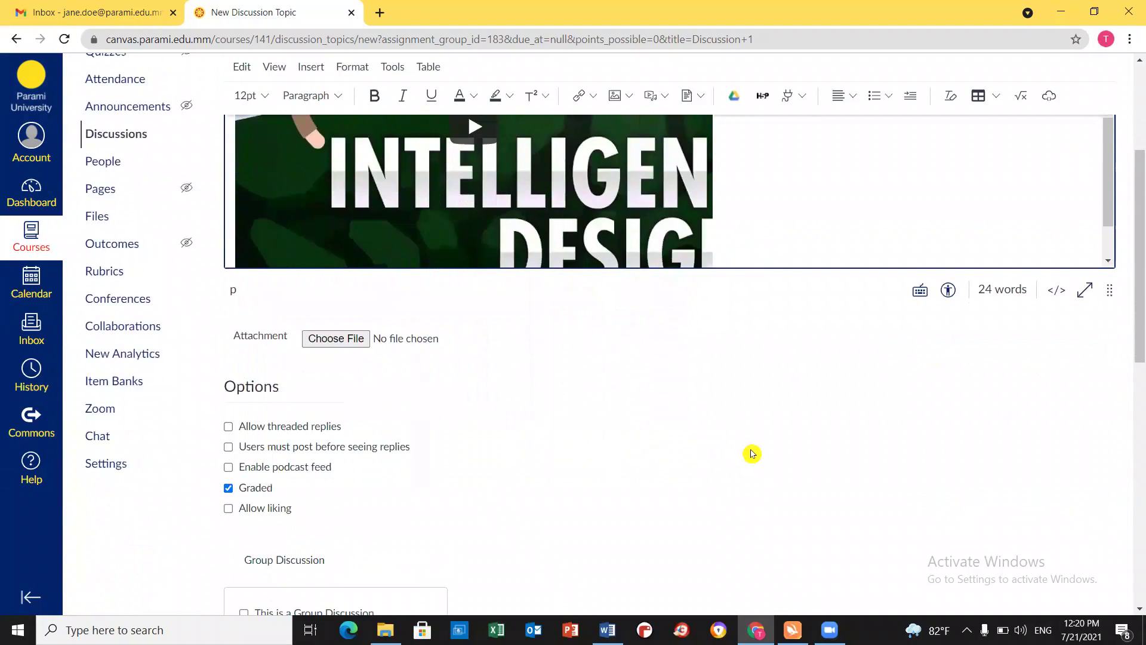
pyautogui.scroll(1, 752, 452)
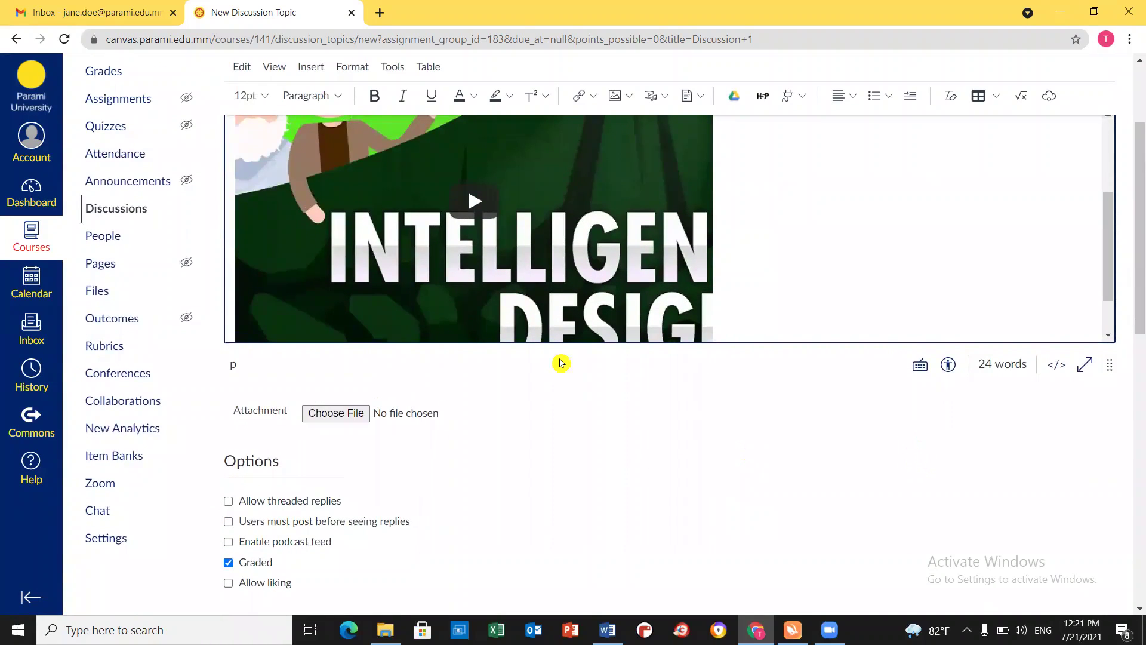
pyautogui.scroll(-2, 638, 460)
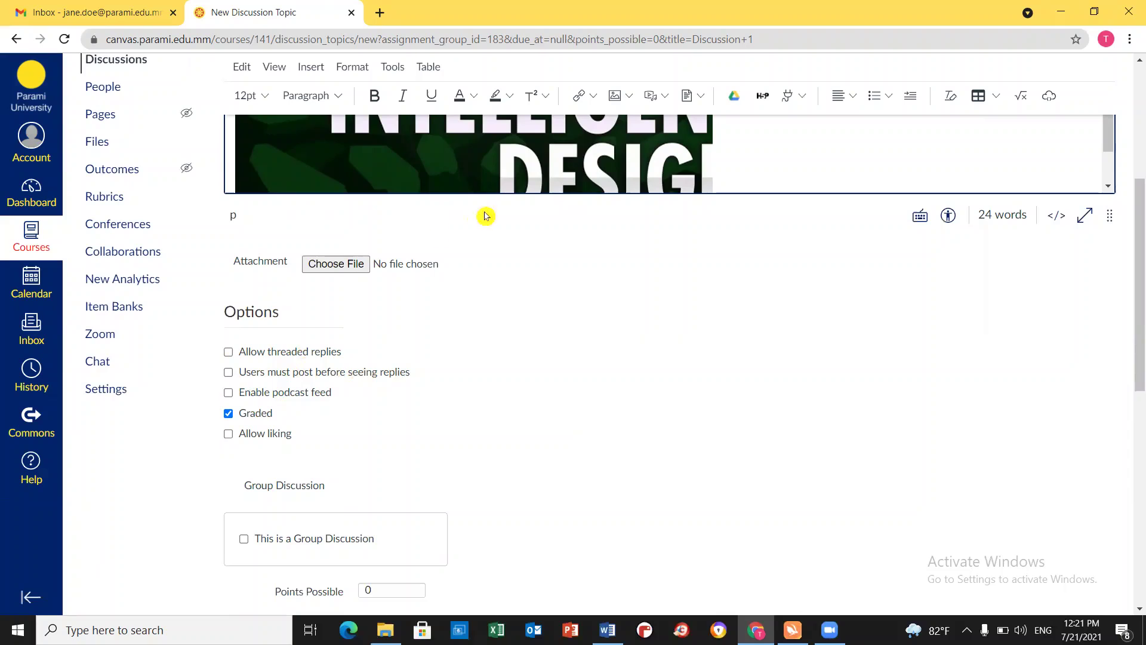
pyautogui.click(228, 372)
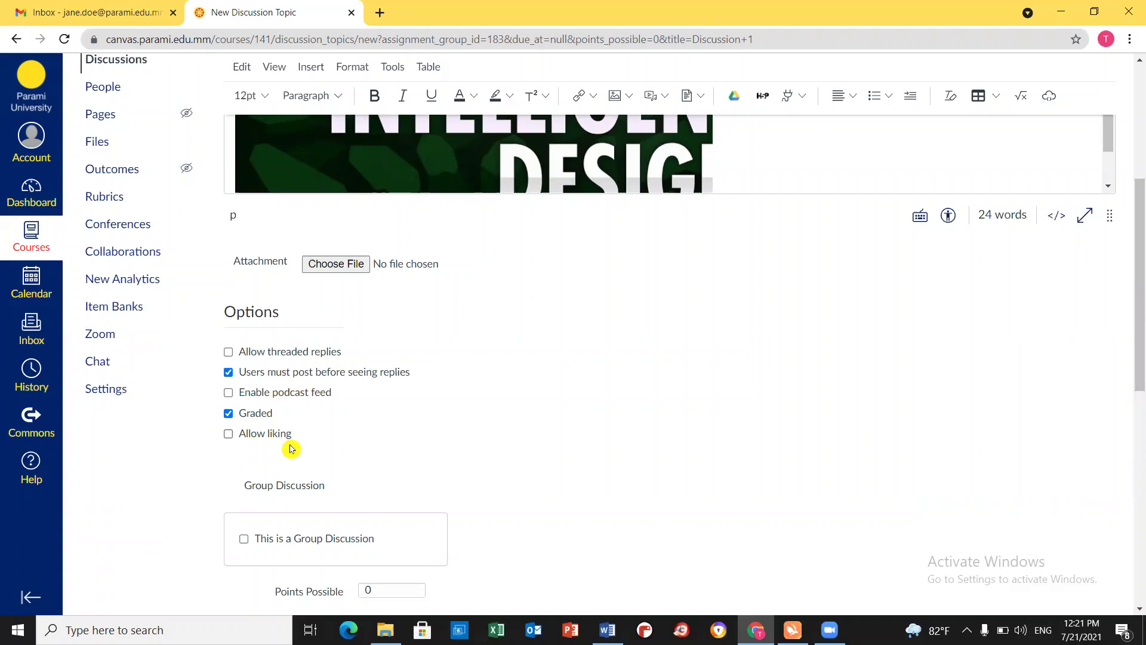
pyautogui.click(229, 434)
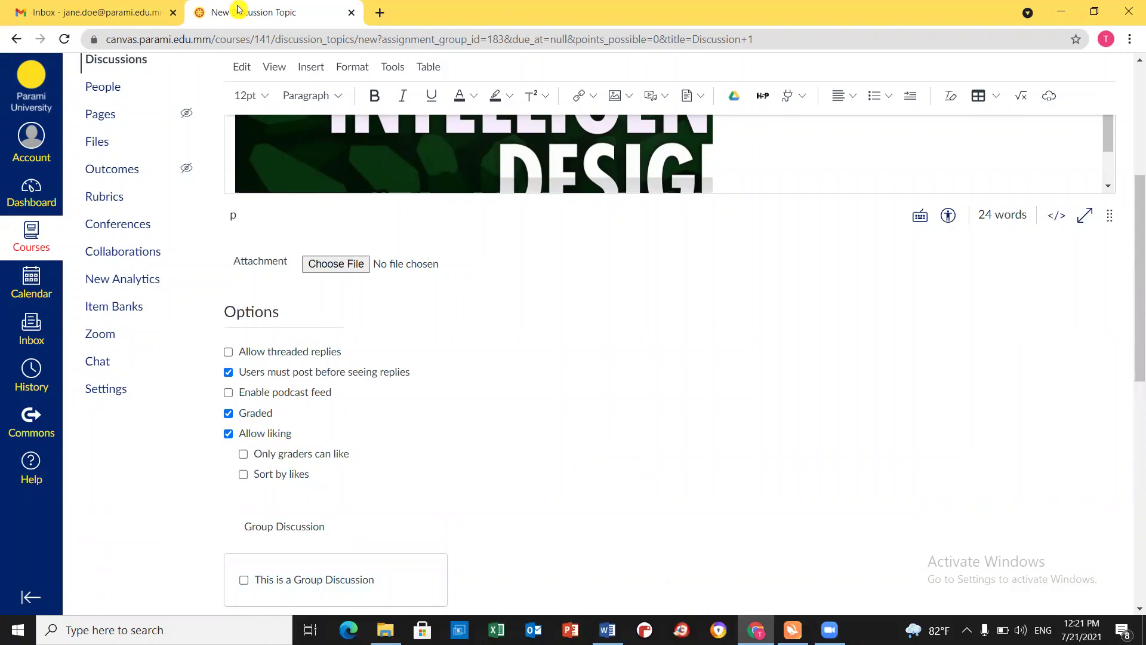
# Review the Intelligent Design discussion's content and grading settings, and save and publish it.
pyautogui.scroll(-6, 444, 385)
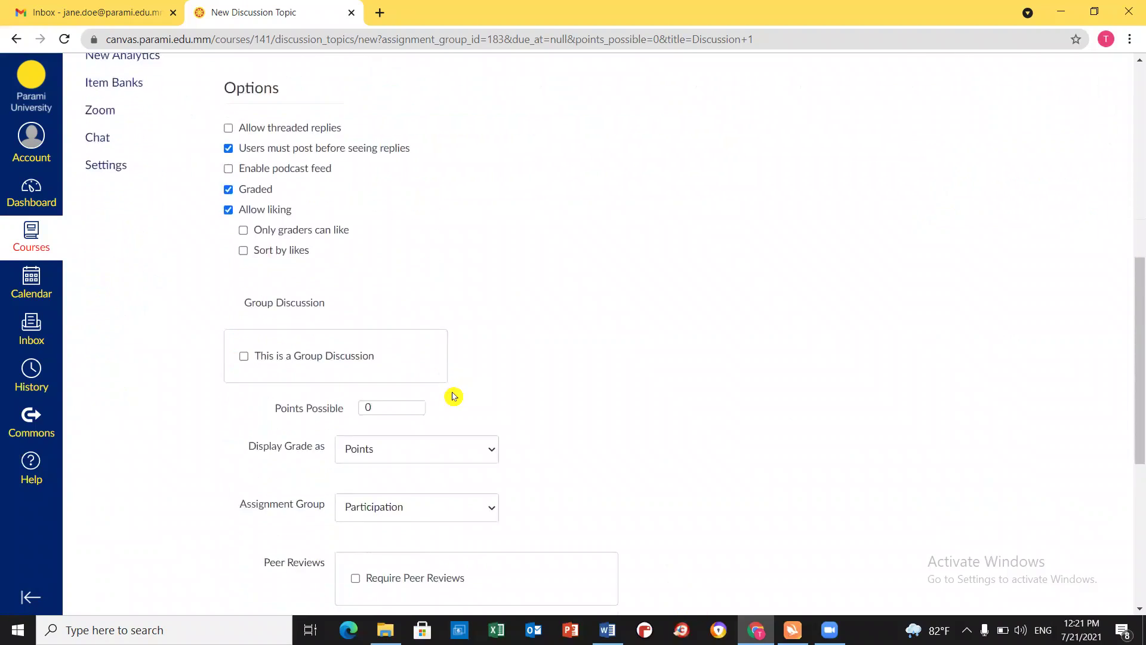
pyautogui.scroll(-4, 454, 396)
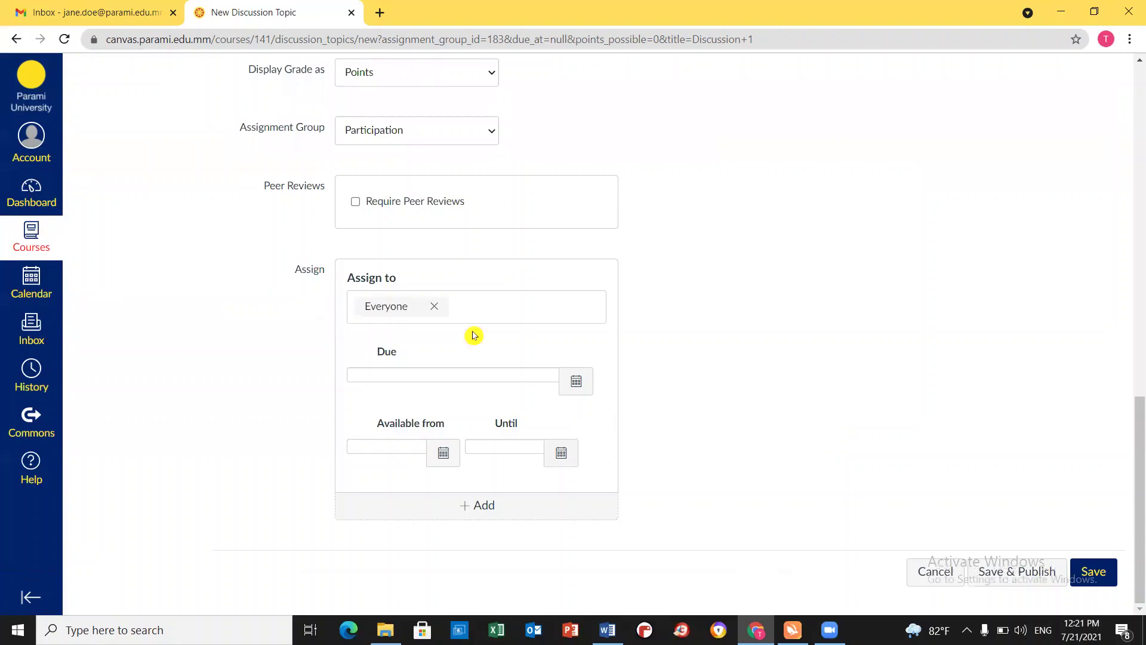
pyautogui.scroll(10, 887, 368)
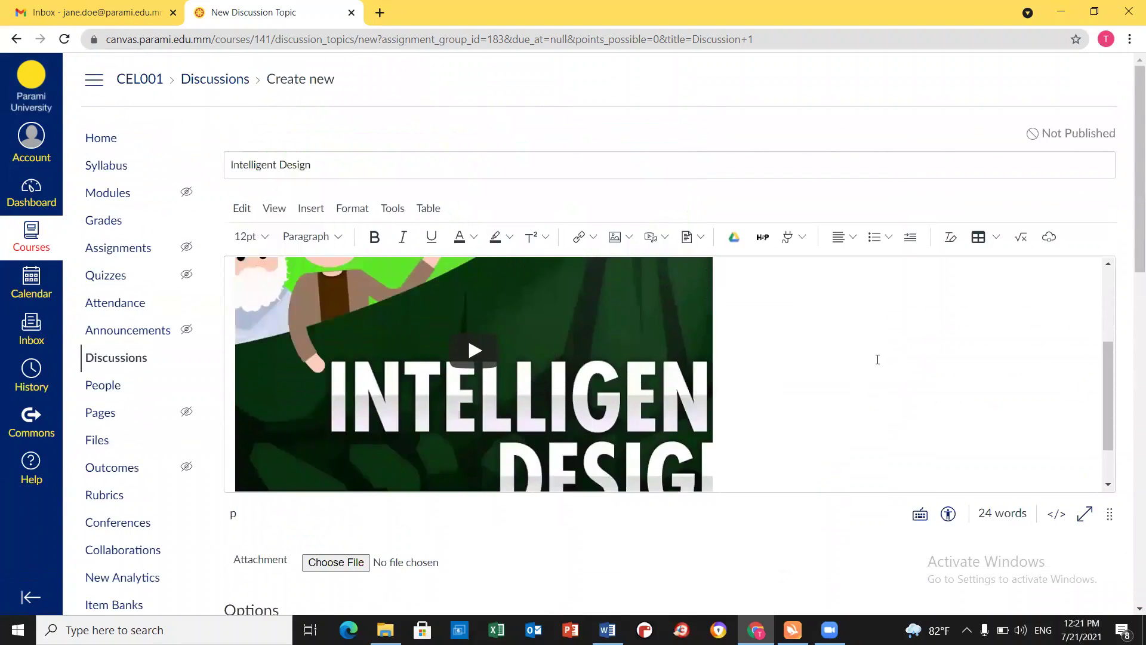
pyautogui.scroll(-2, 878, 356)
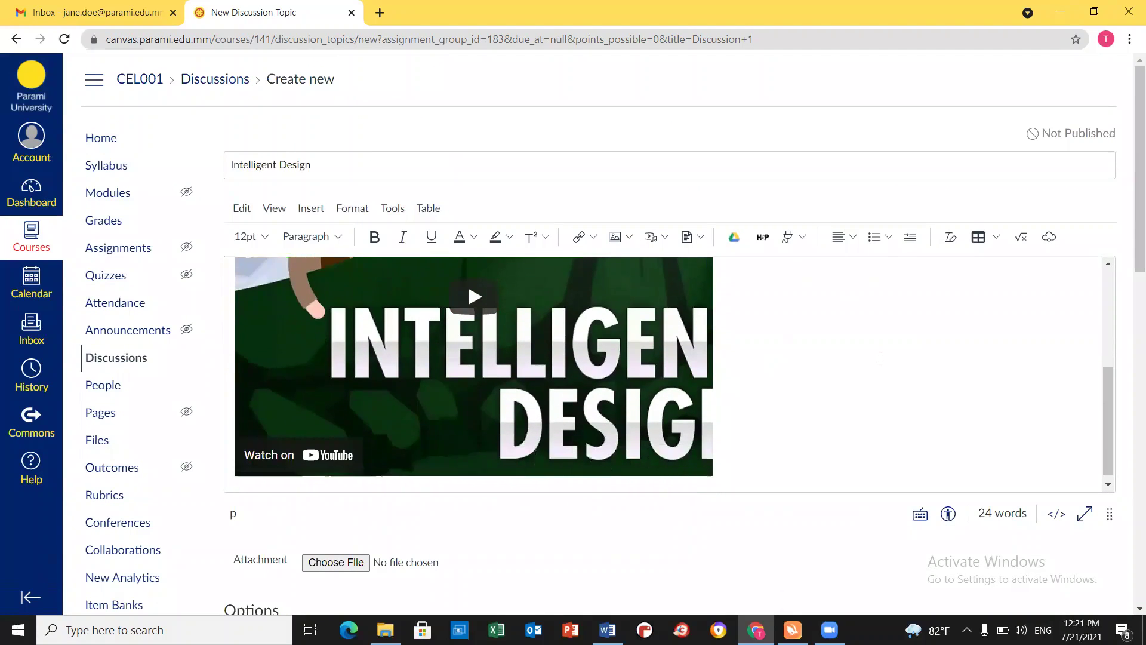
pyautogui.scroll(-3, 906, 463)
pyautogui.scroll(-11, 904, 469)
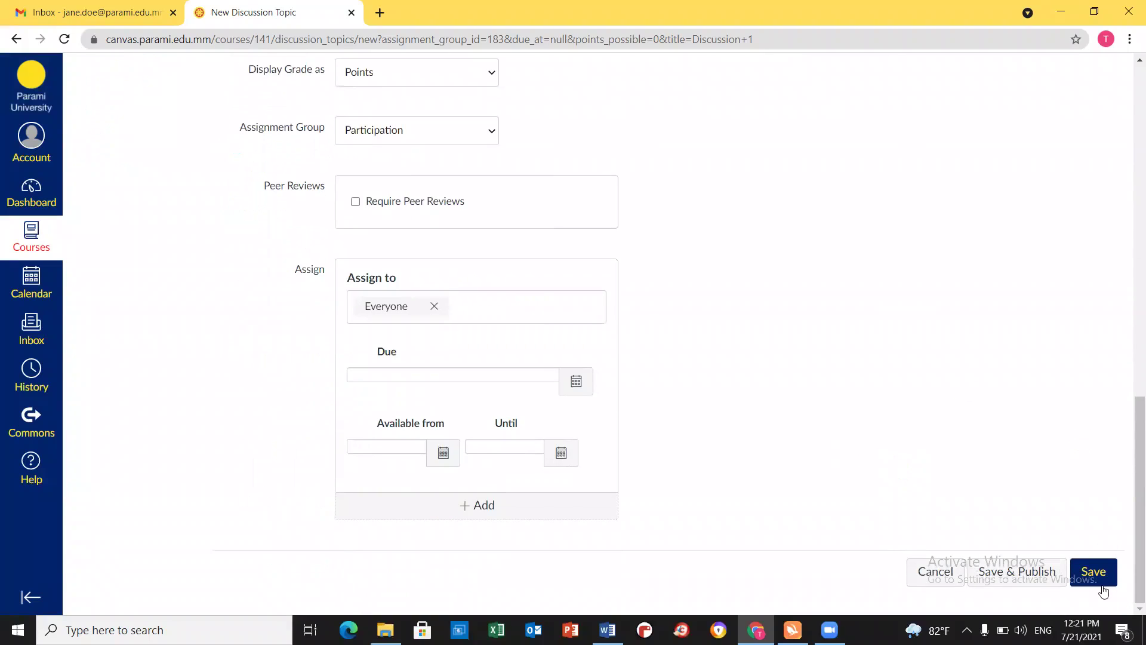
pyautogui.click(1022, 574)
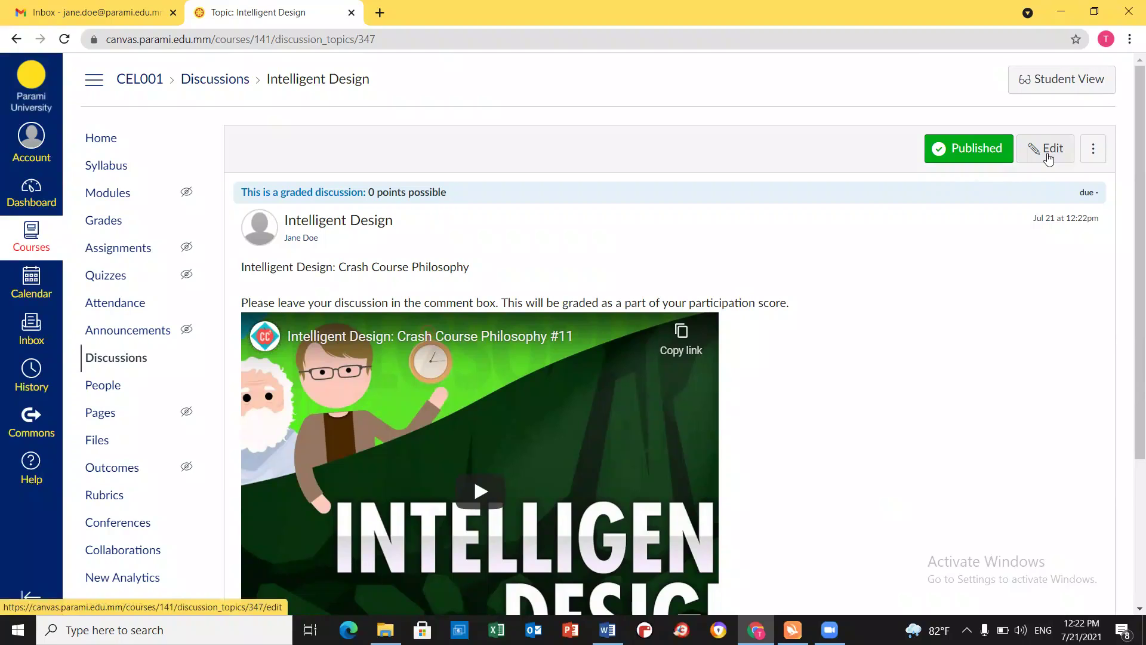
# Reopen the published Intelligent Design discussion for editing and set its points possible to 10.
pyautogui.scroll(-1, 921, 405)
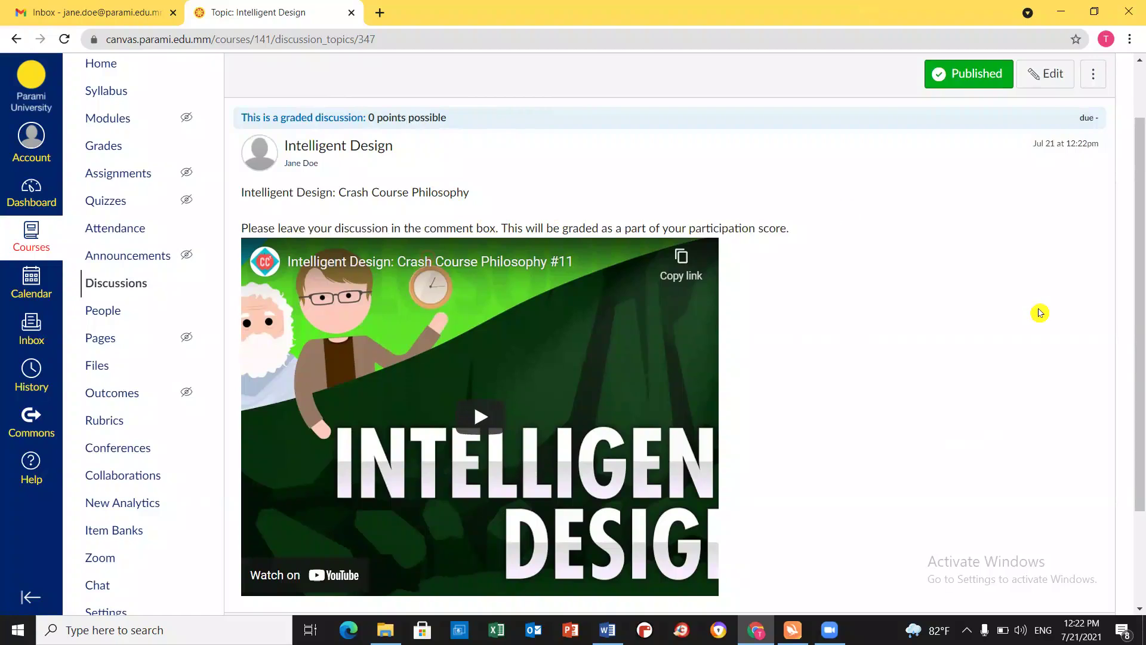
pyautogui.scroll(2, 1039, 313)
pyautogui.click(1044, 161)
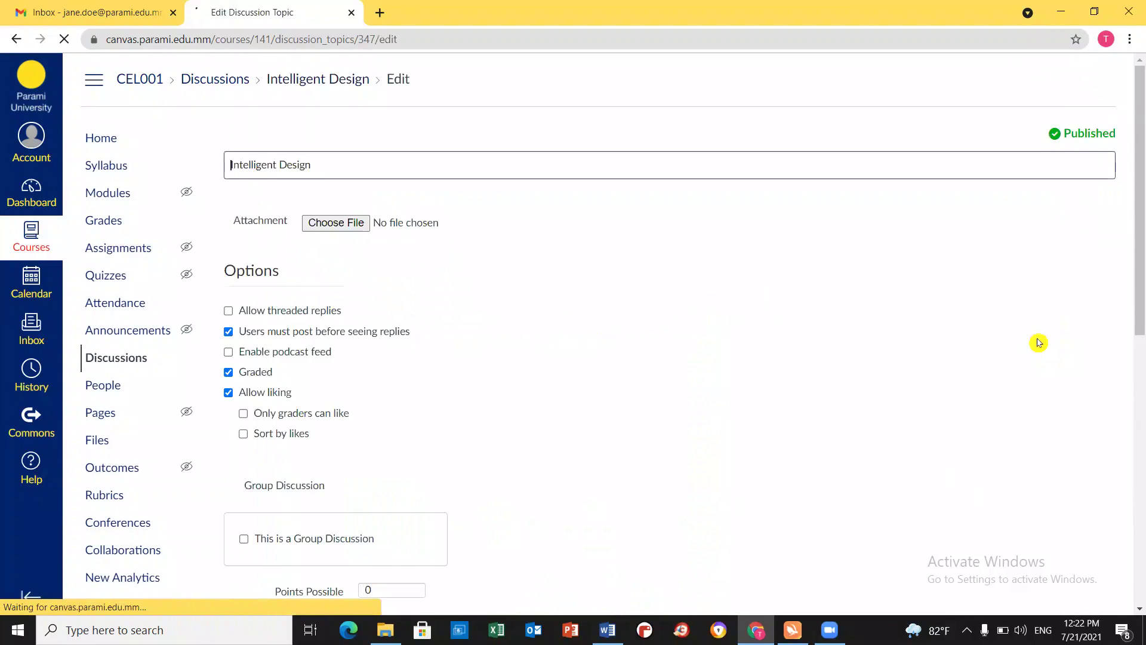
pyautogui.scroll(-3, 930, 331)
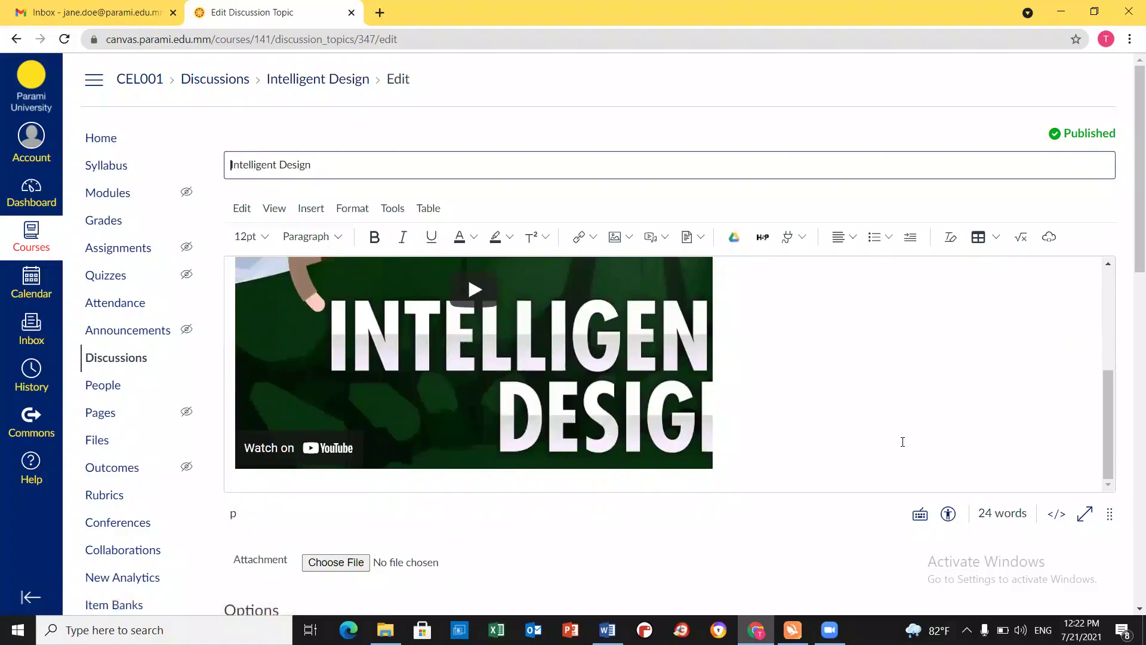
pyautogui.scroll(-5, 901, 445)
pyautogui.scroll(-4, 953, 436)
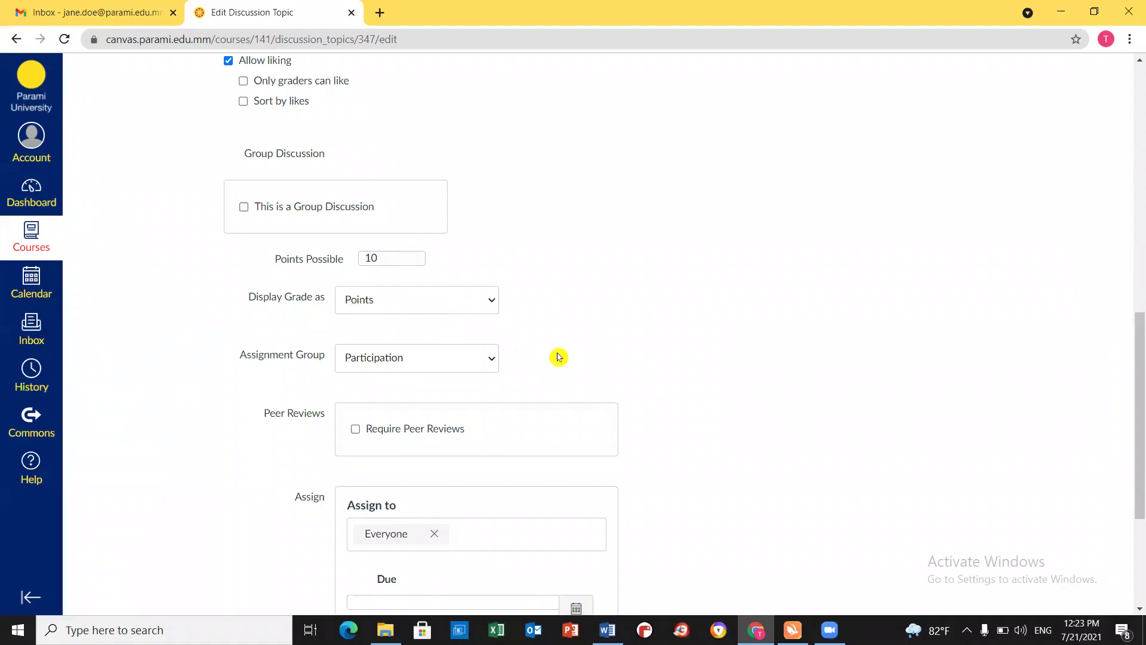
# Keep Participation as the discussion's assignment group, save the changes and check the discussion page.
pyautogui.scroll(-1, 558, 357)
pyautogui.scroll(-1, 482, 397)
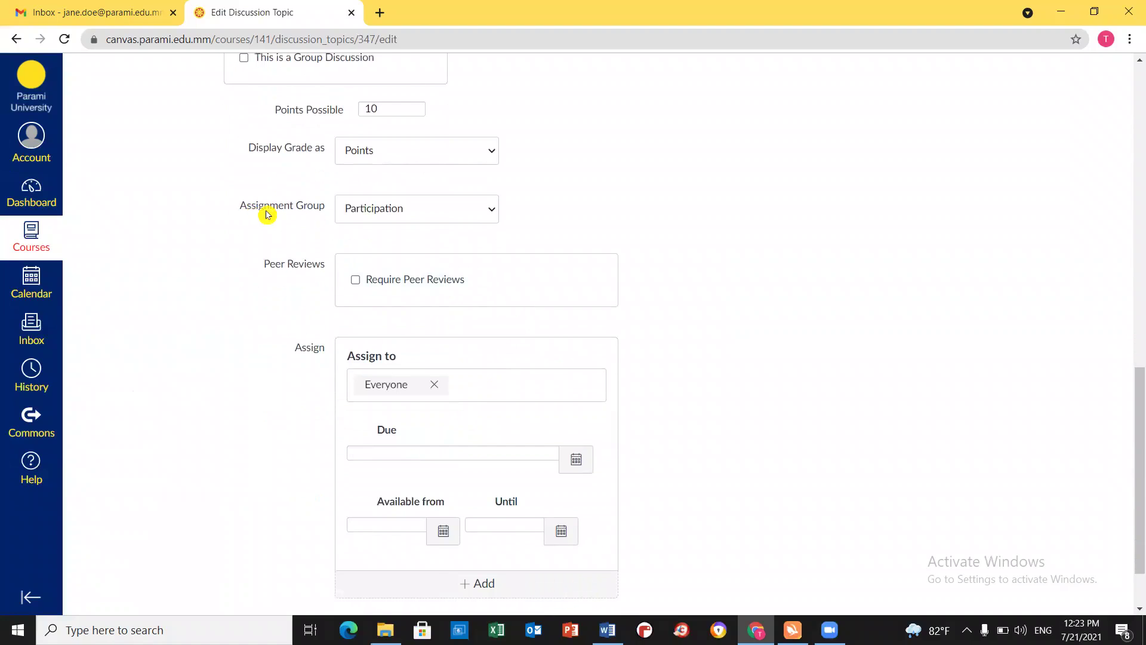
pyautogui.click(484, 218)
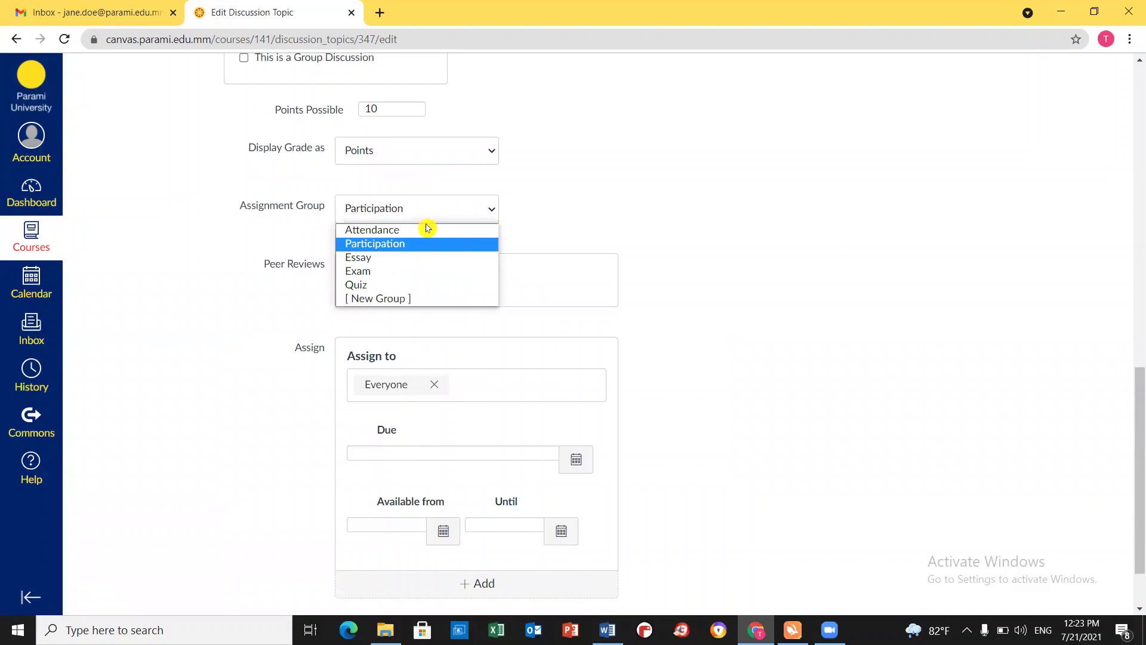
pyautogui.click(575, 234)
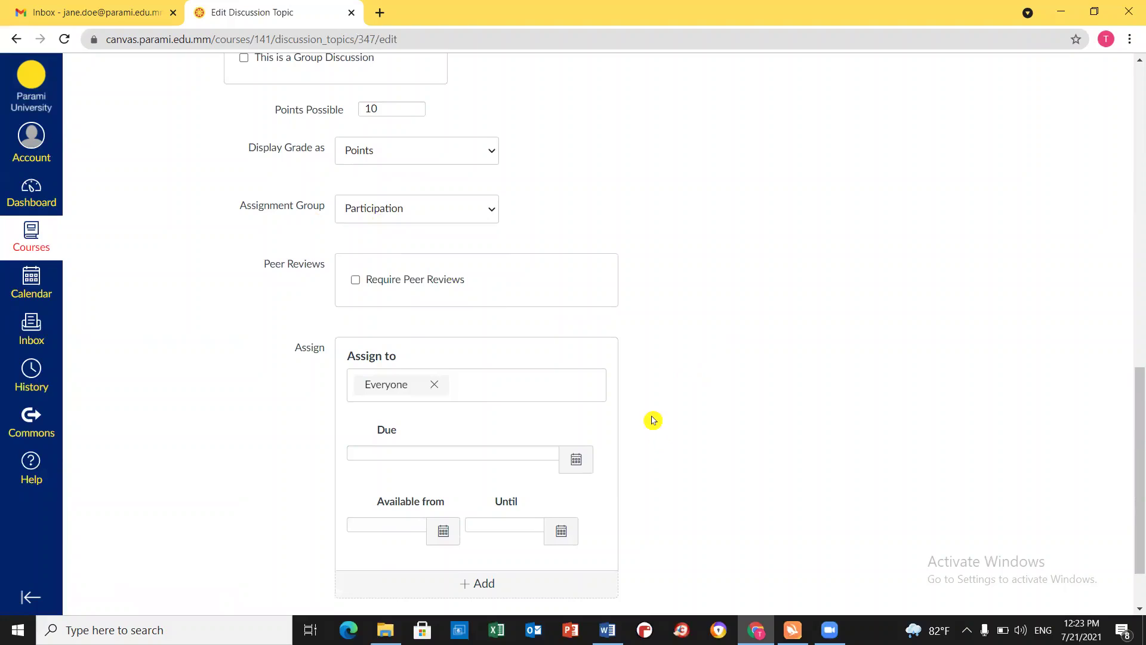
pyautogui.scroll(-1, 653, 420)
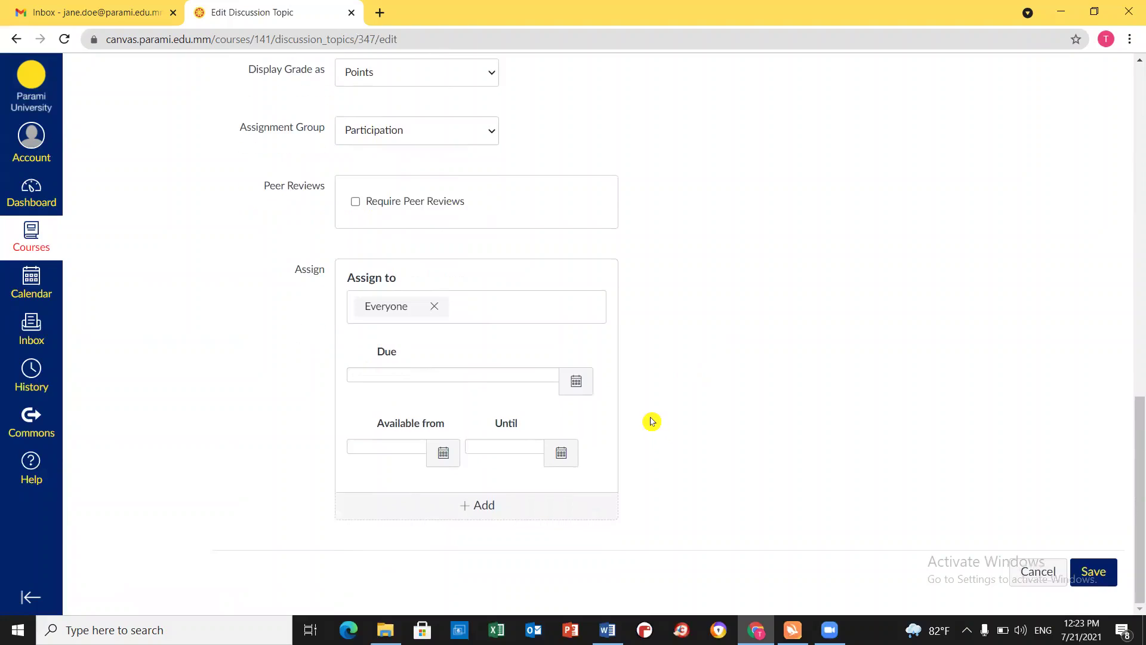
pyautogui.click(1095, 578)
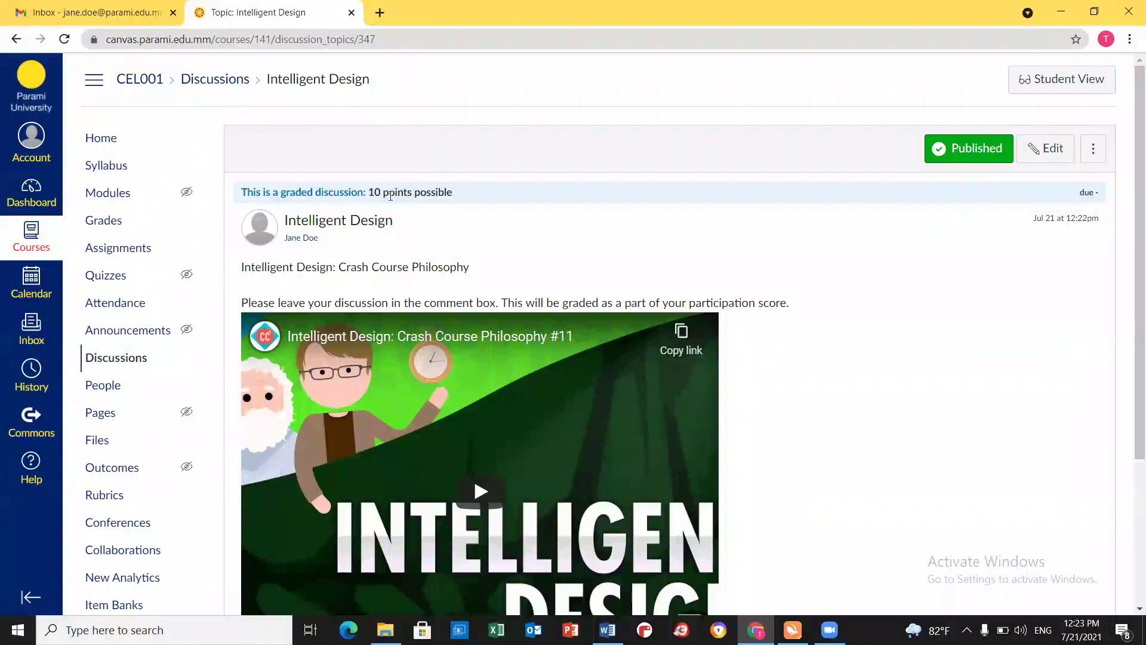
pyautogui.scroll(-3, 740, 302)
pyautogui.scroll(3, 107, 256)
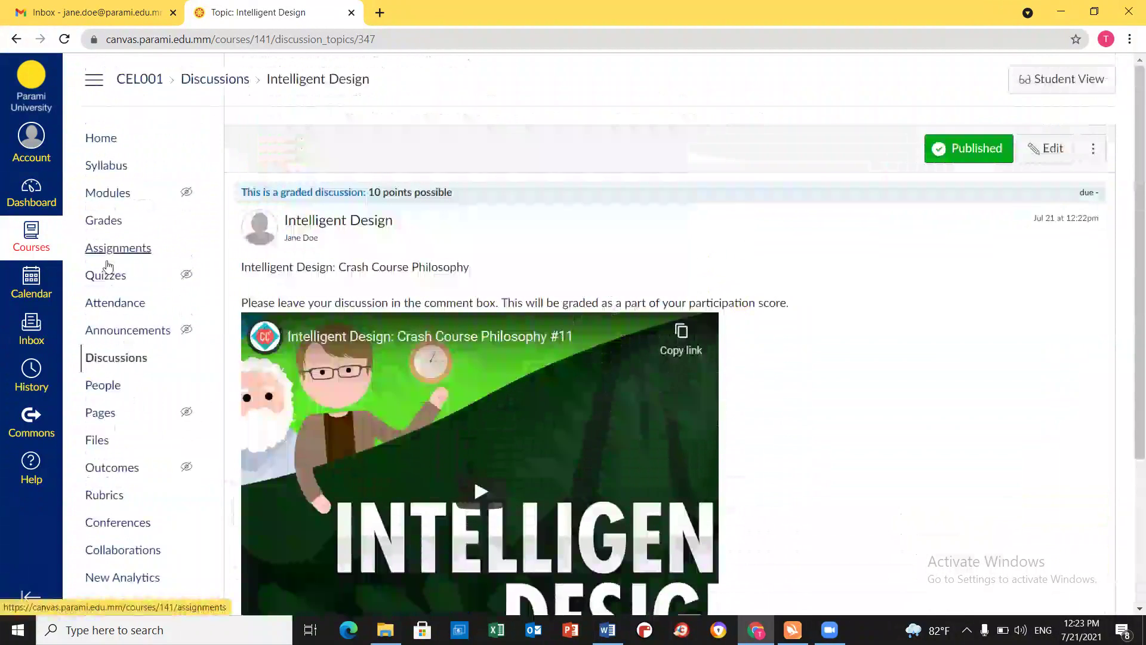
# In the course assignments, add an assignment named "Essay 1" to the Essay group and open its full options.
pyautogui.click(108, 255)
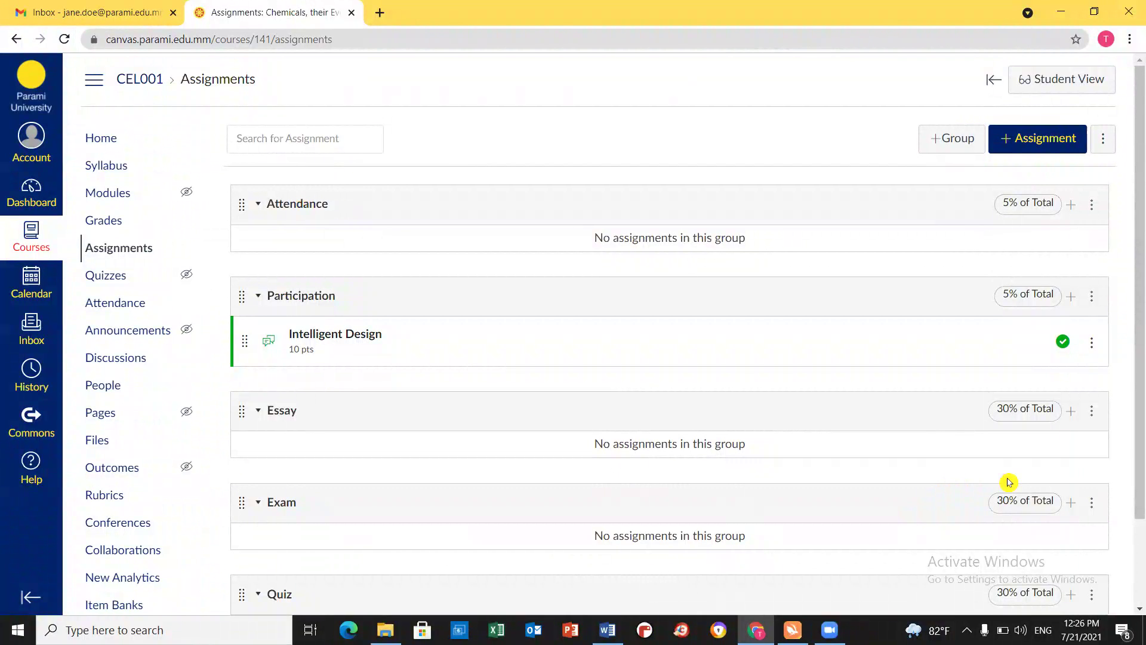
pyautogui.click(1071, 412)
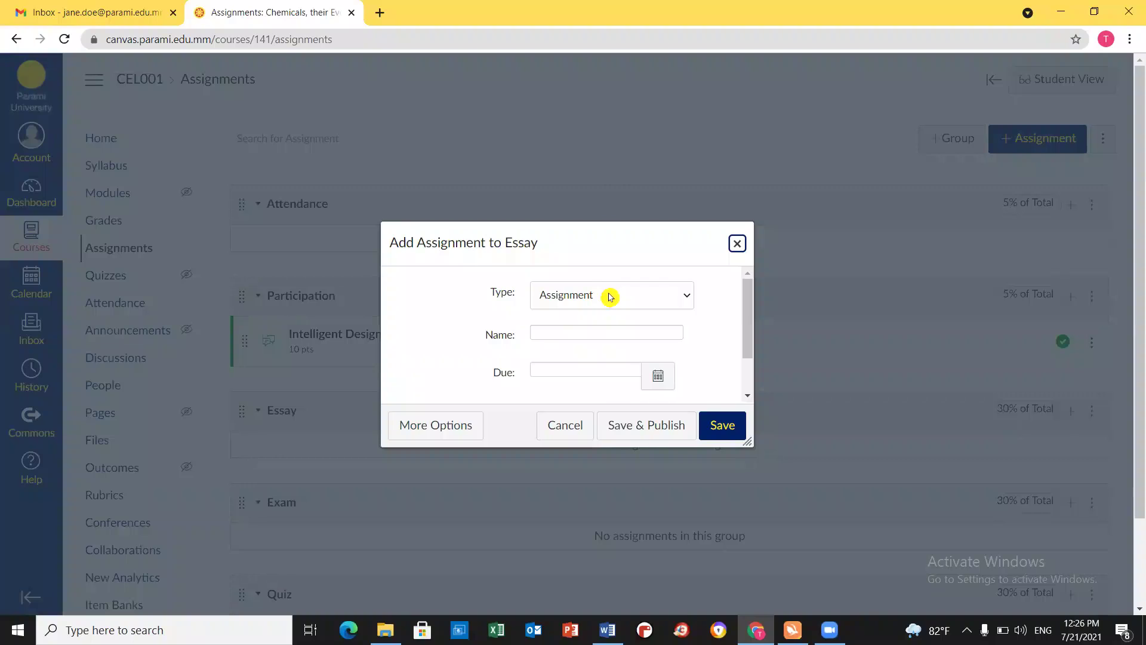
pyautogui.click(685, 303)
pyautogui.click(626, 317)
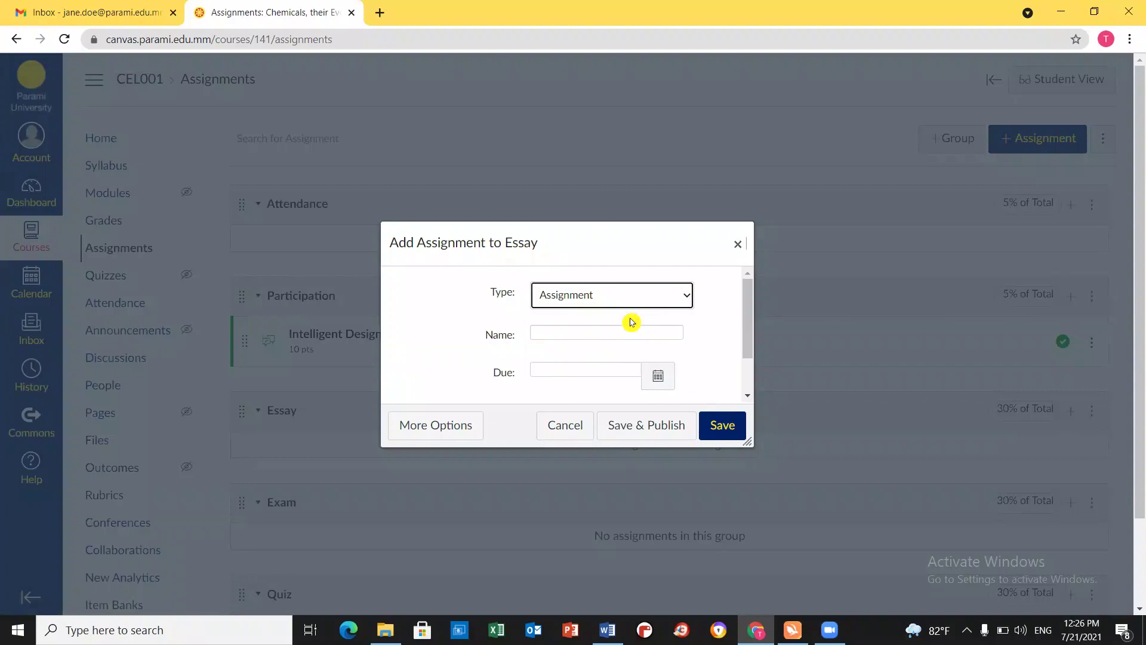
pyautogui.click(567, 329)
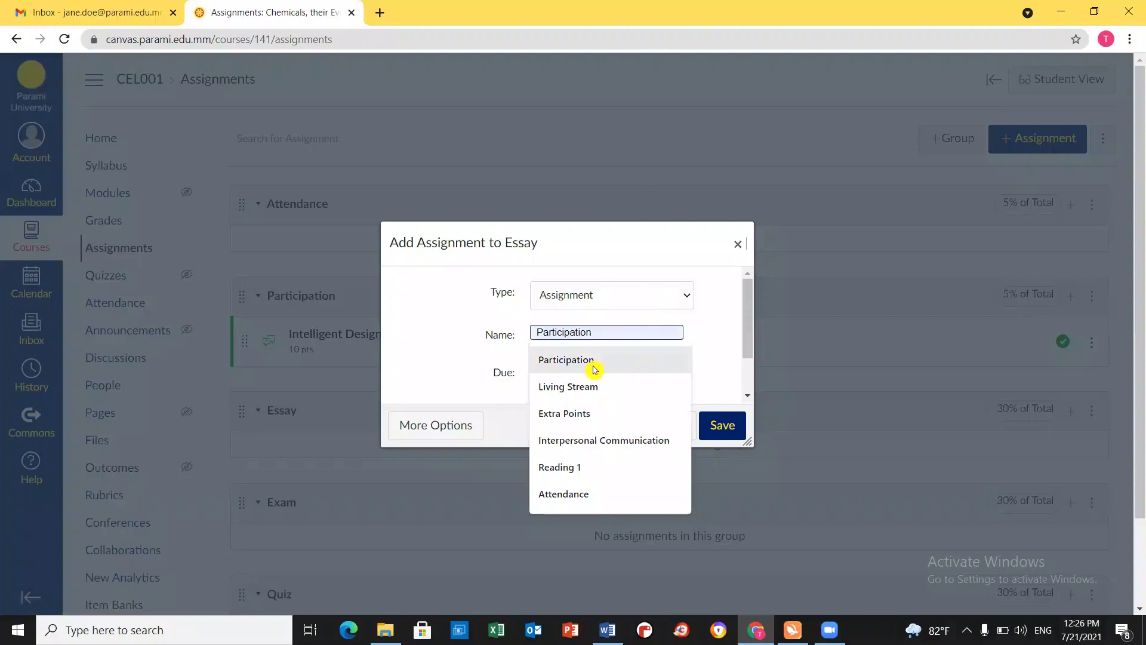
pyautogui.write('E')
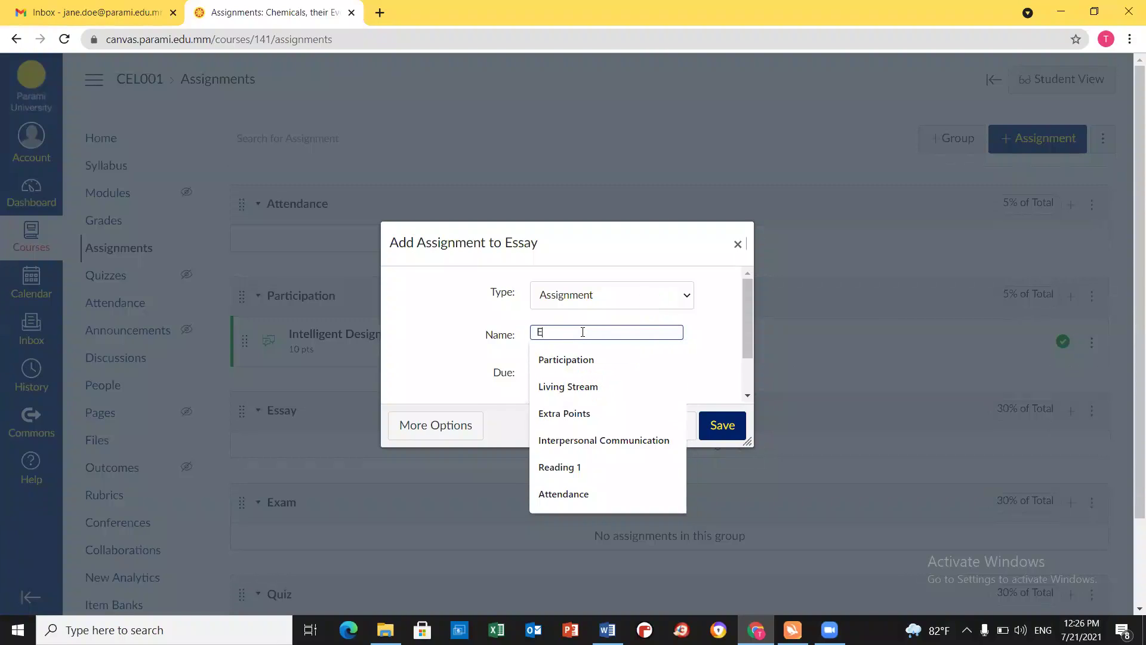
pyautogui.write('ssay 1')
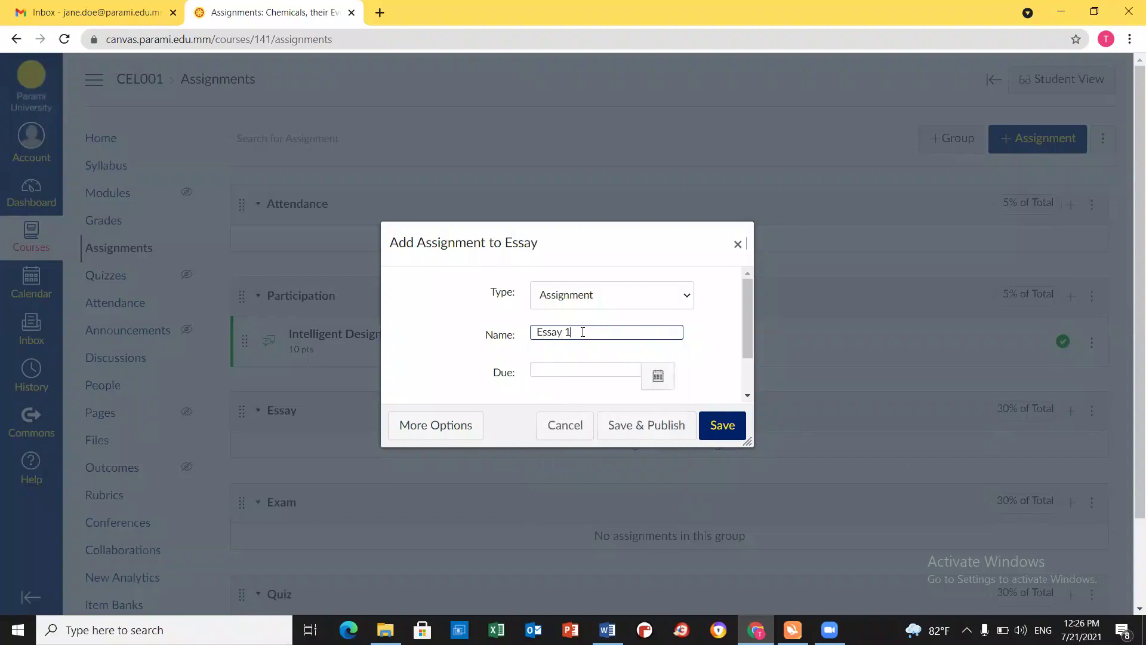
pyautogui.click(425, 431)
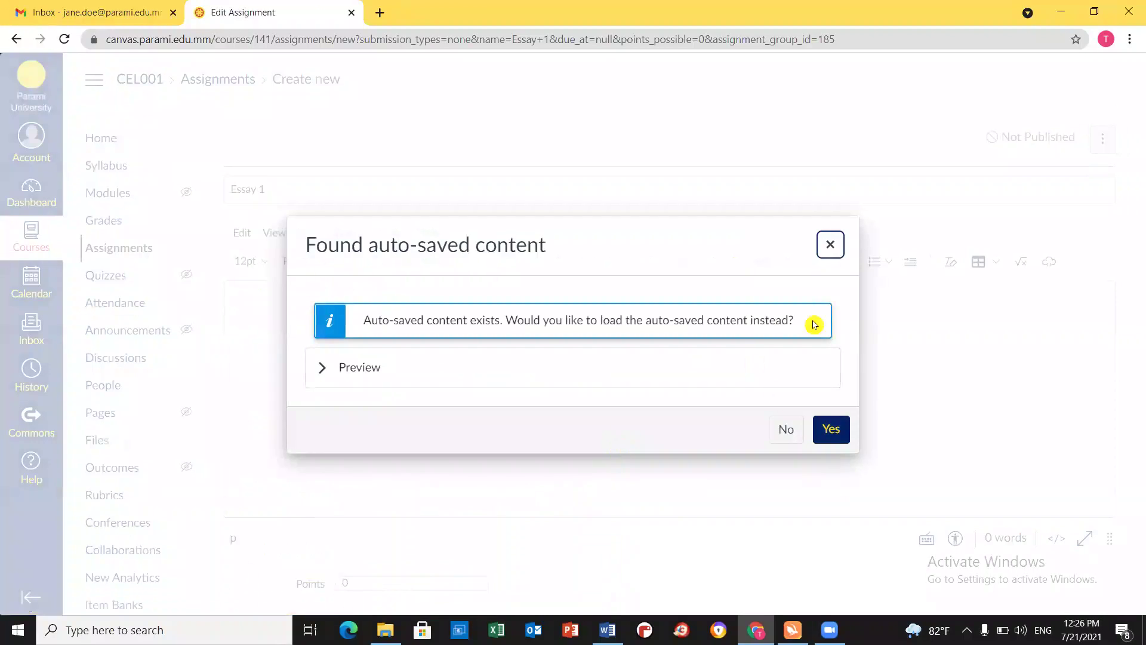
# Dismiss the auto-saved content and enter "Add description here" as the description of Essay 1.
pyautogui.click(830, 245)
pyautogui.click(281, 315)
pyautogui.write('A')
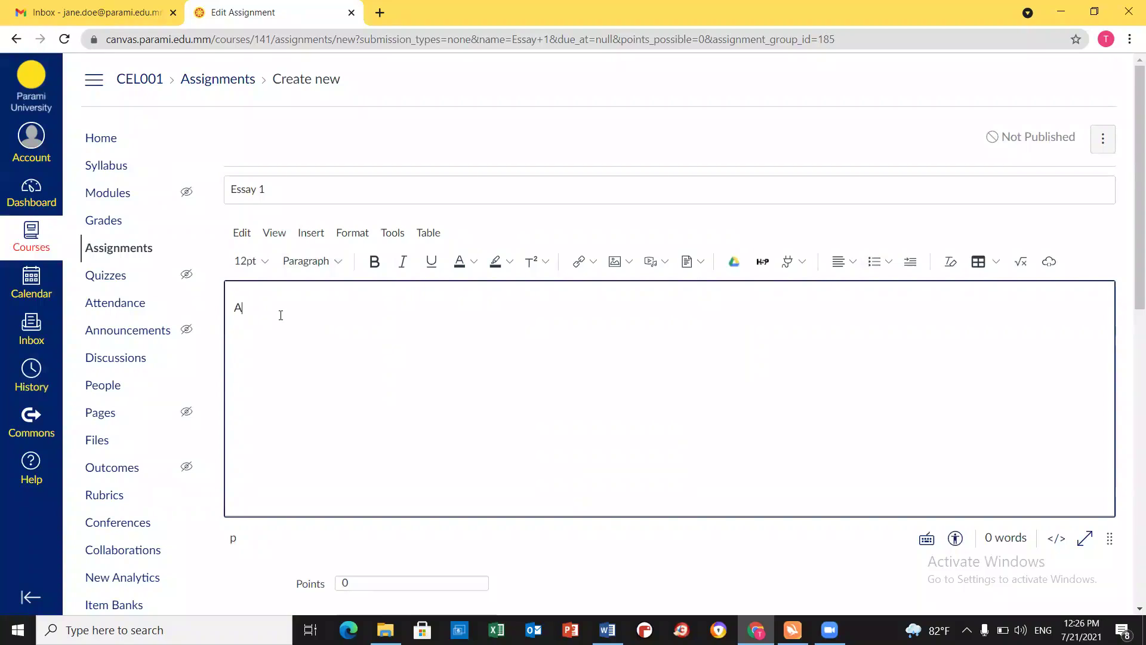
pyautogui.write('dd description here')
# Set the points for Essay 1 to 20 and keep Essay as its assignment group.
pyautogui.scroll(-3, 496, 380)
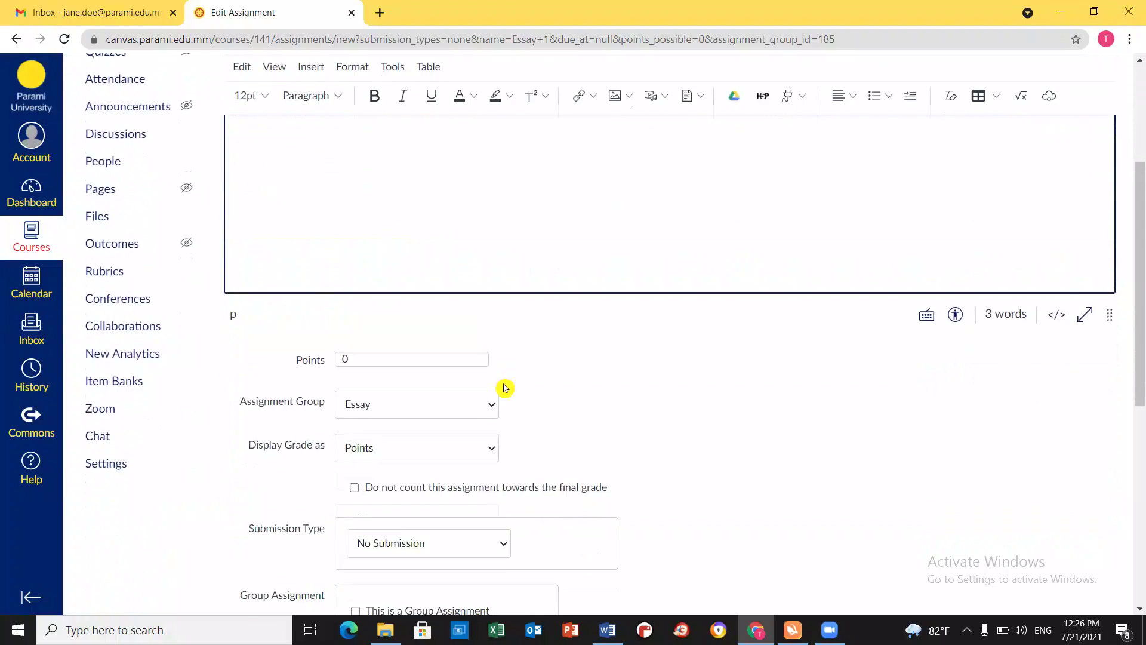
pyautogui.scroll(-1, 693, 319)
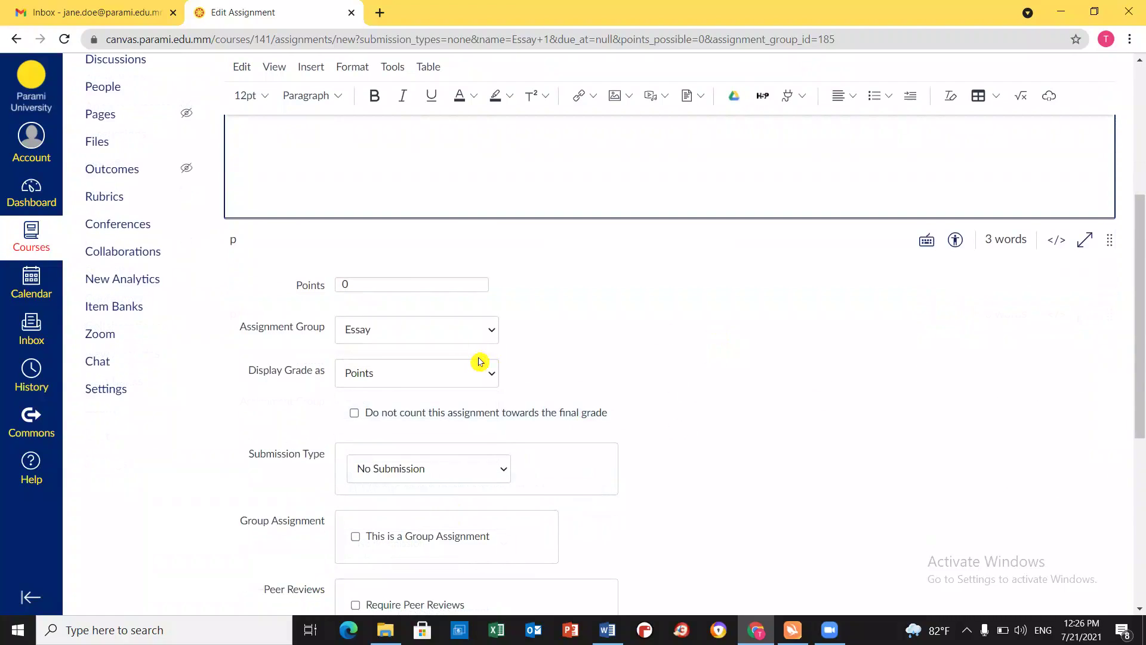
pyautogui.click(403, 284)
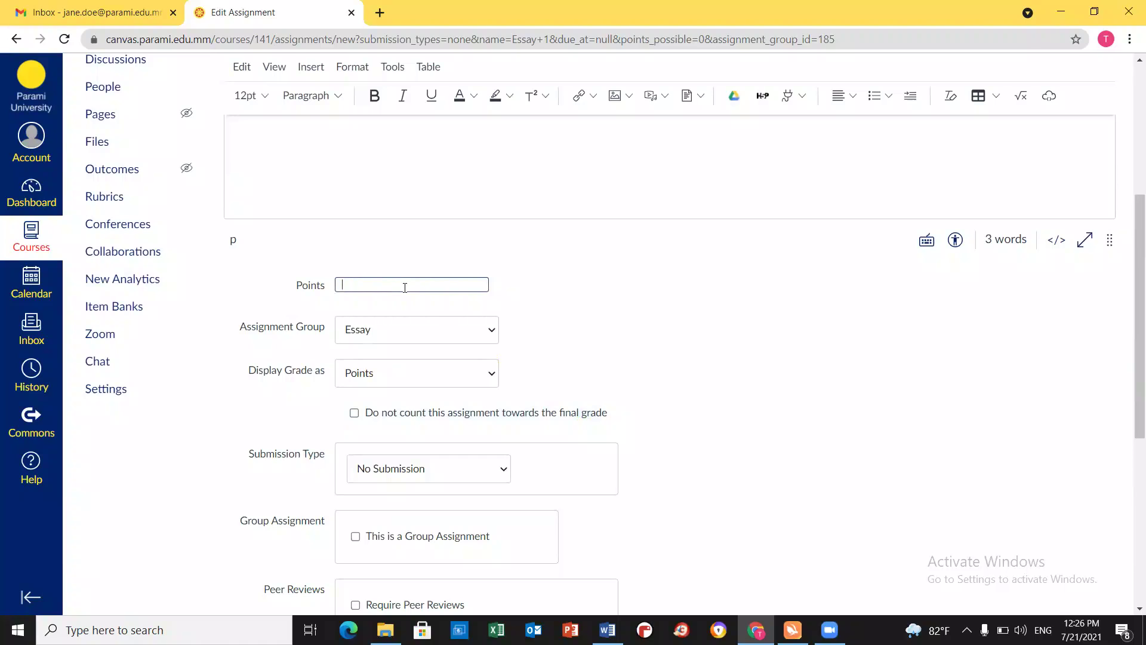
pyautogui.write('20')
pyautogui.click(669, 379)
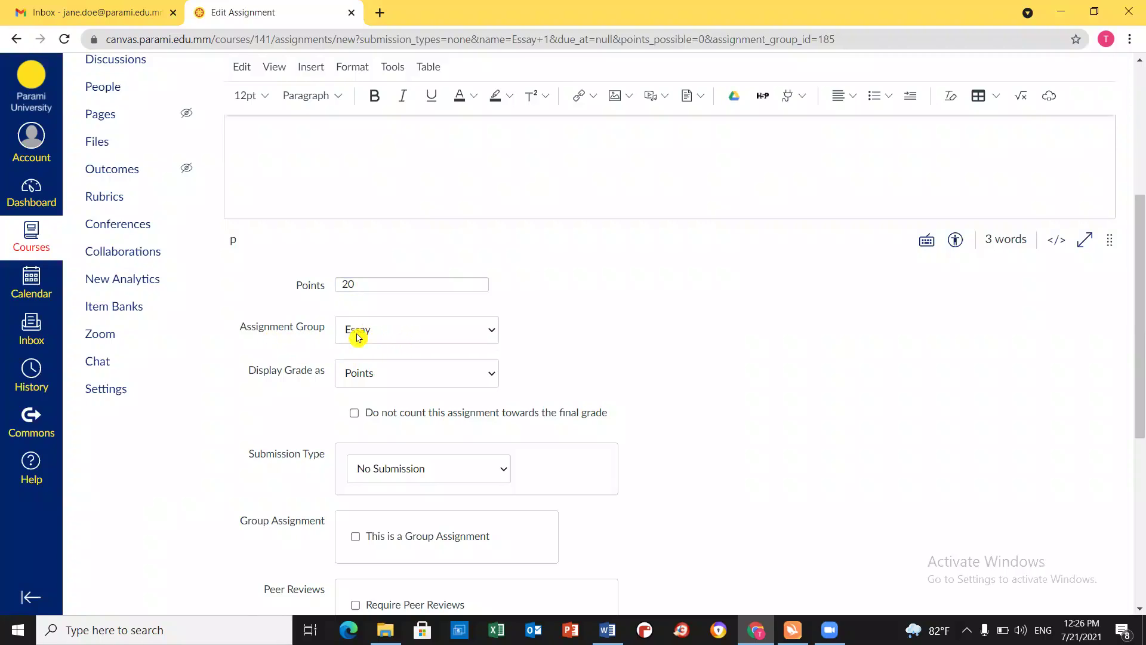
pyautogui.click(486, 339)
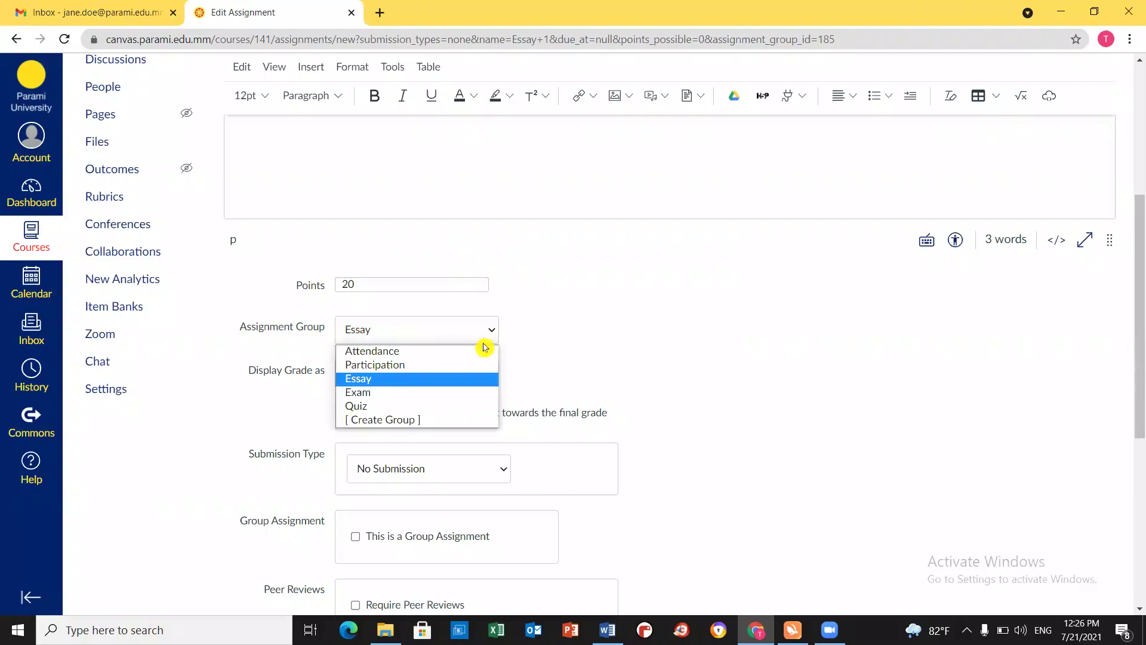
pyautogui.click(383, 379)
# Check the submission and assign settings of Essay 1 and save it without publishing.
pyautogui.scroll(-3, 663, 376)
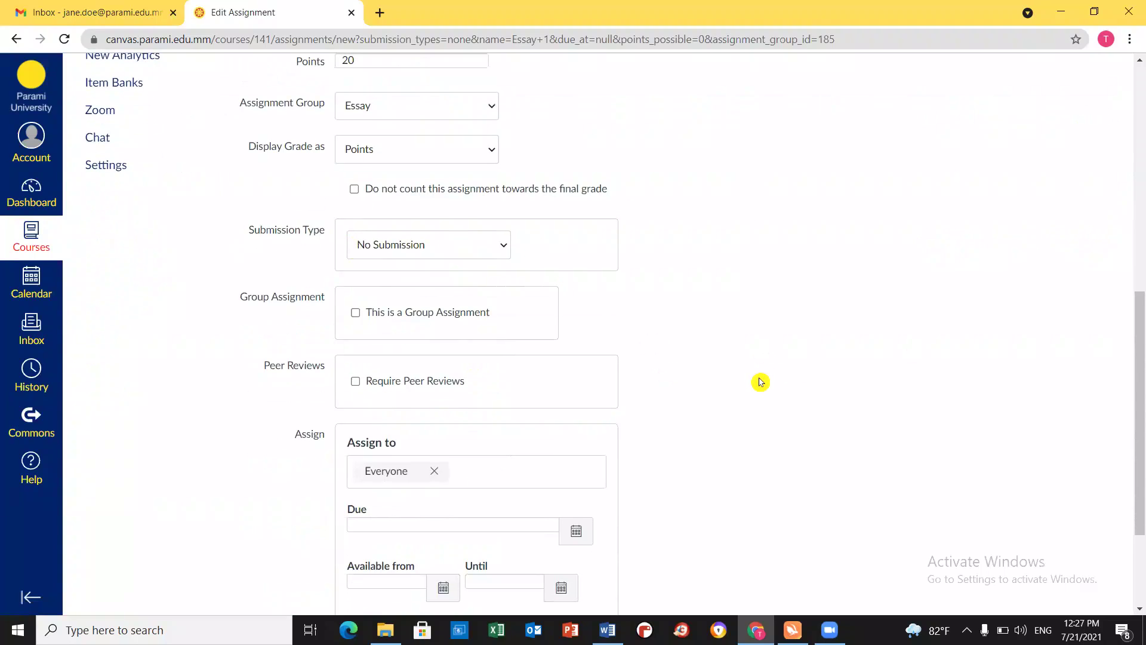
pyautogui.scroll(-3, 764, 383)
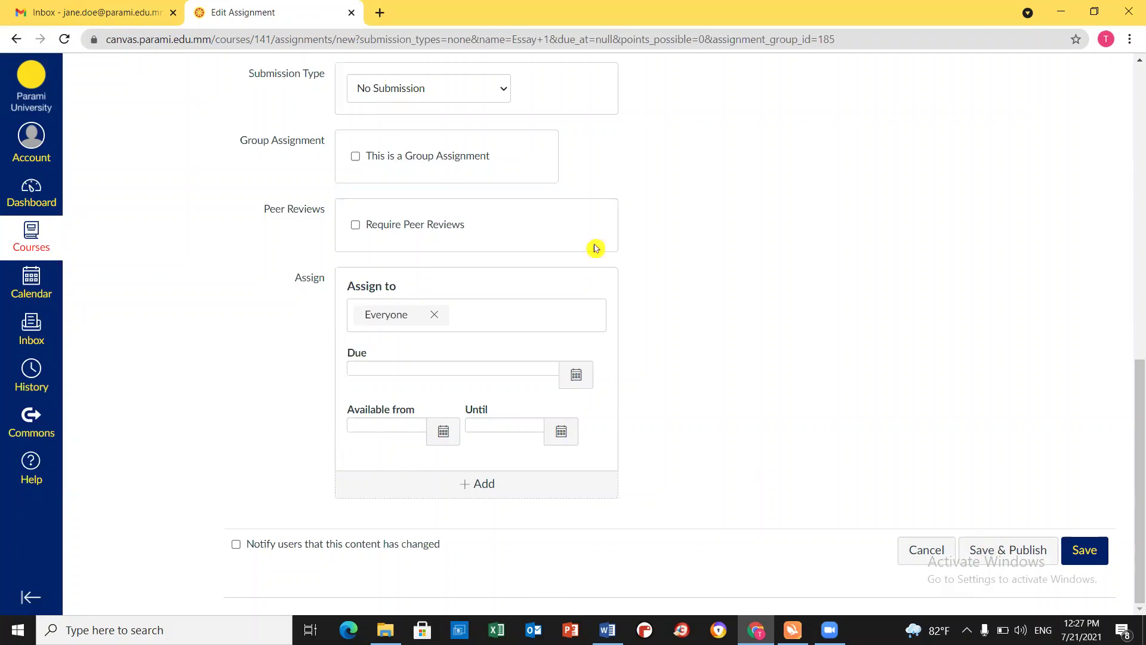
pyautogui.click(1096, 558)
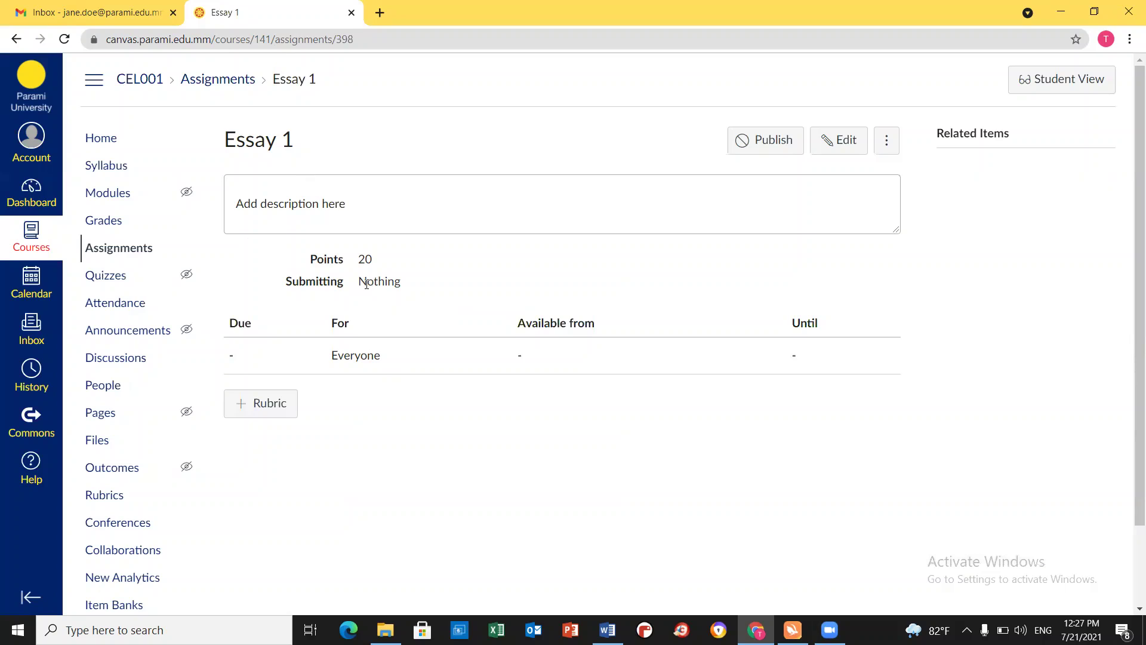
# Reopen Essay 1 for editing and set its submission type to Online with Text Entry allowed.
pyautogui.click(838, 142)
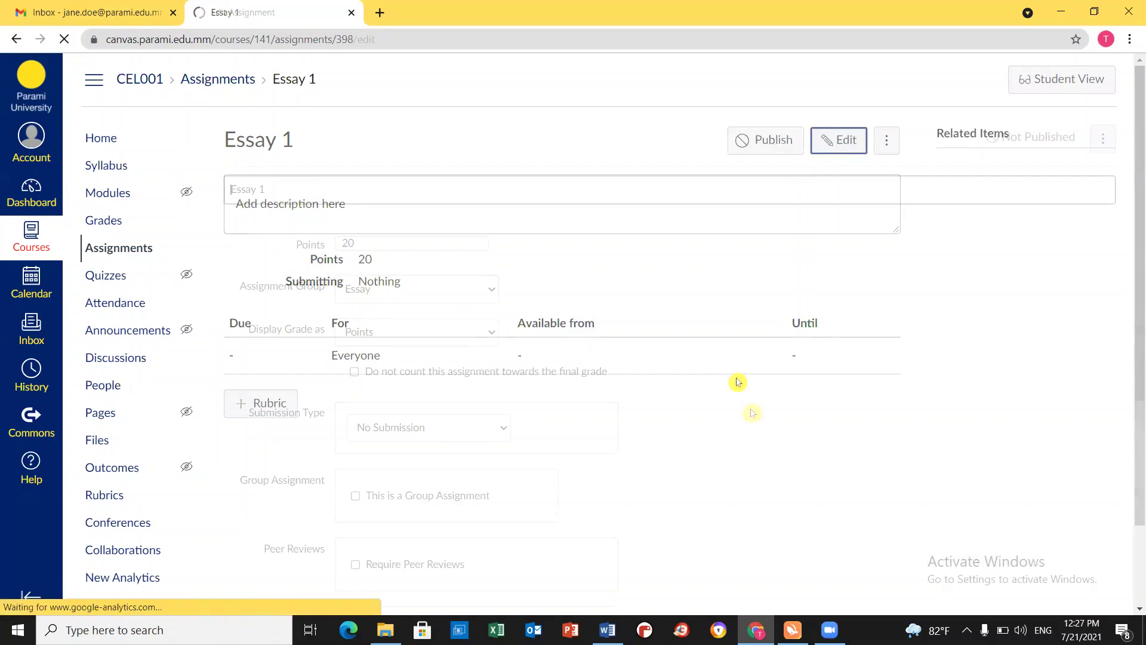
pyautogui.scroll(-10, 490, 381)
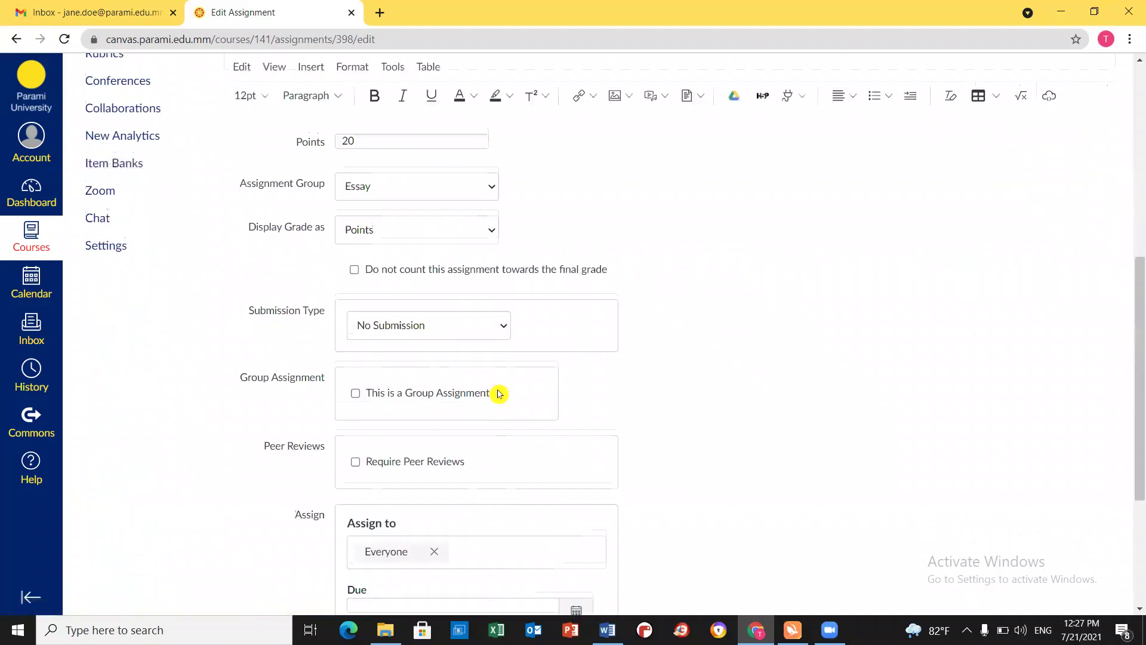
pyautogui.scroll(4, 491, 382)
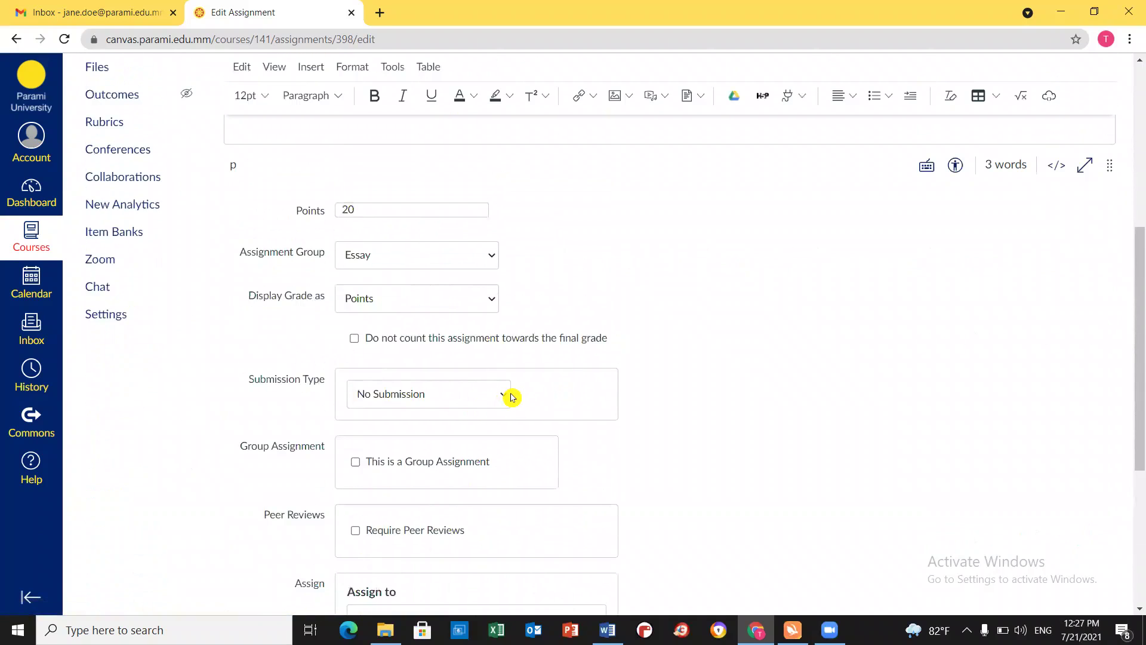
pyautogui.click(508, 397)
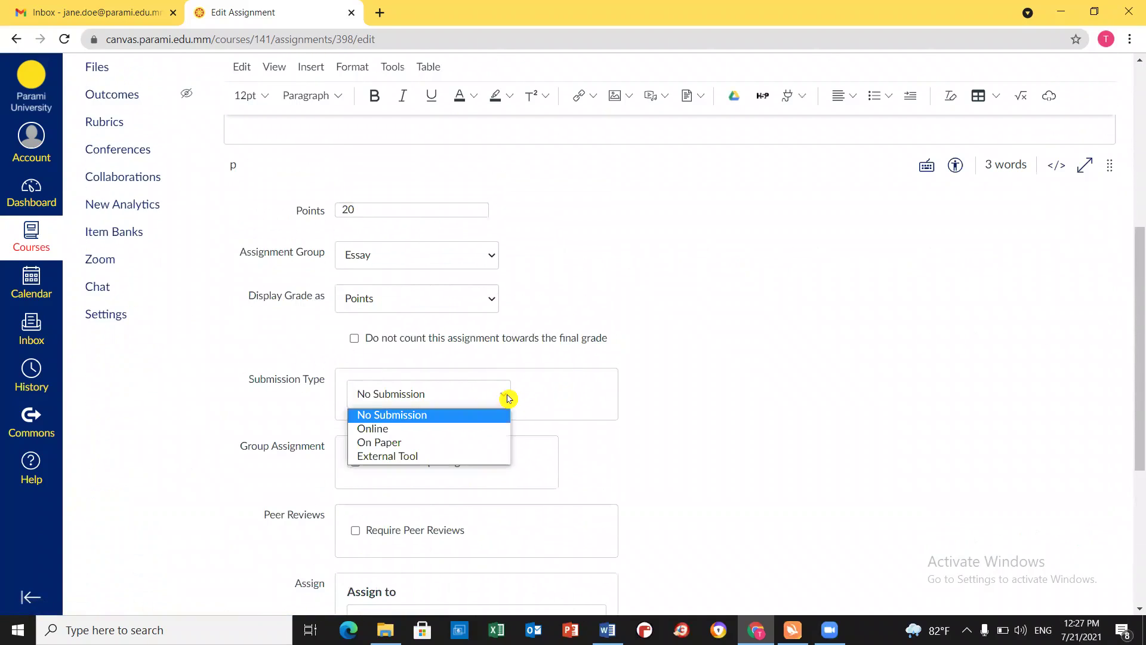
pyautogui.click(408, 428)
pyautogui.scroll(-2, 437, 453)
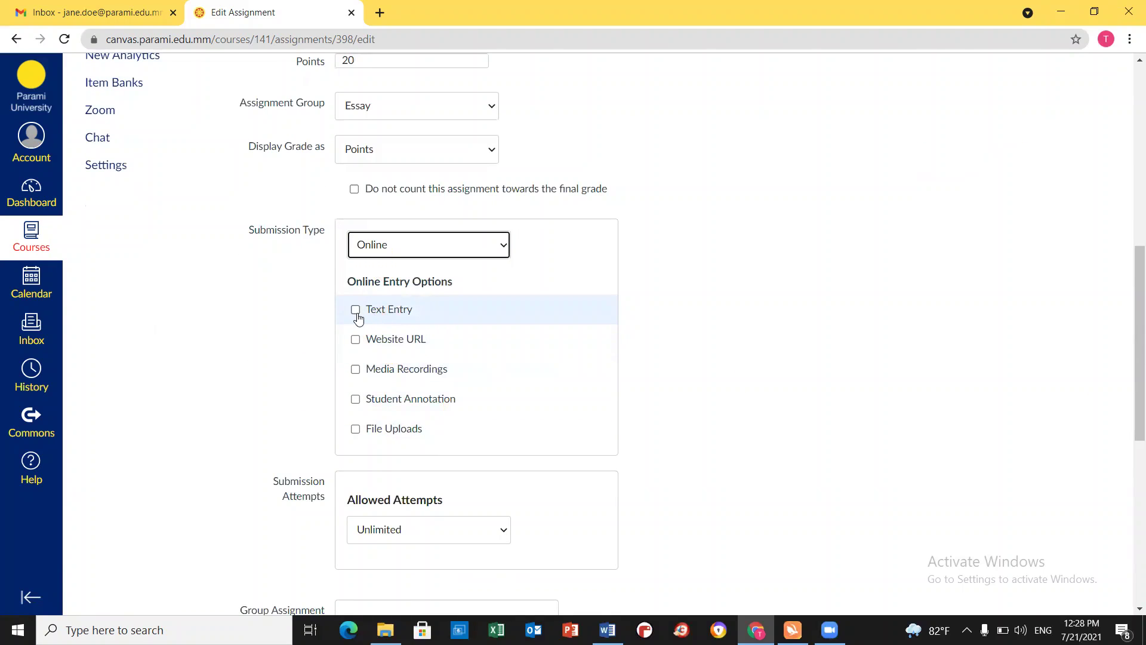
pyautogui.click(357, 313)
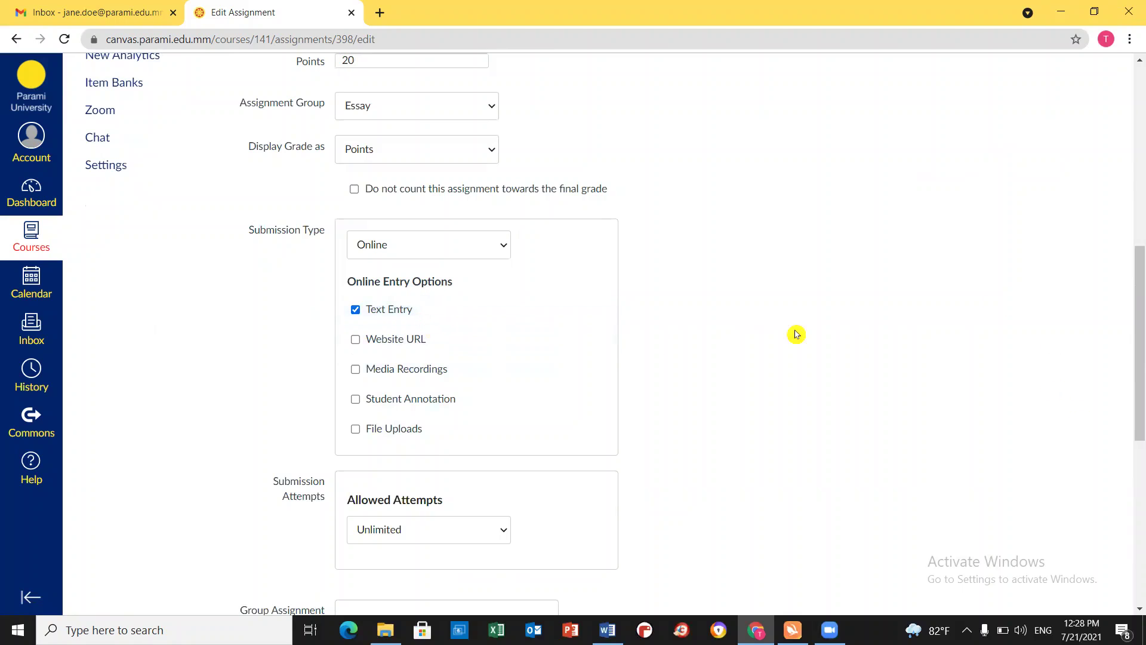
# Limit the allowed submission attempts of Essay 1 to 1 and save the assignment without publishing.
pyautogui.scroll(-4, 795, 333)
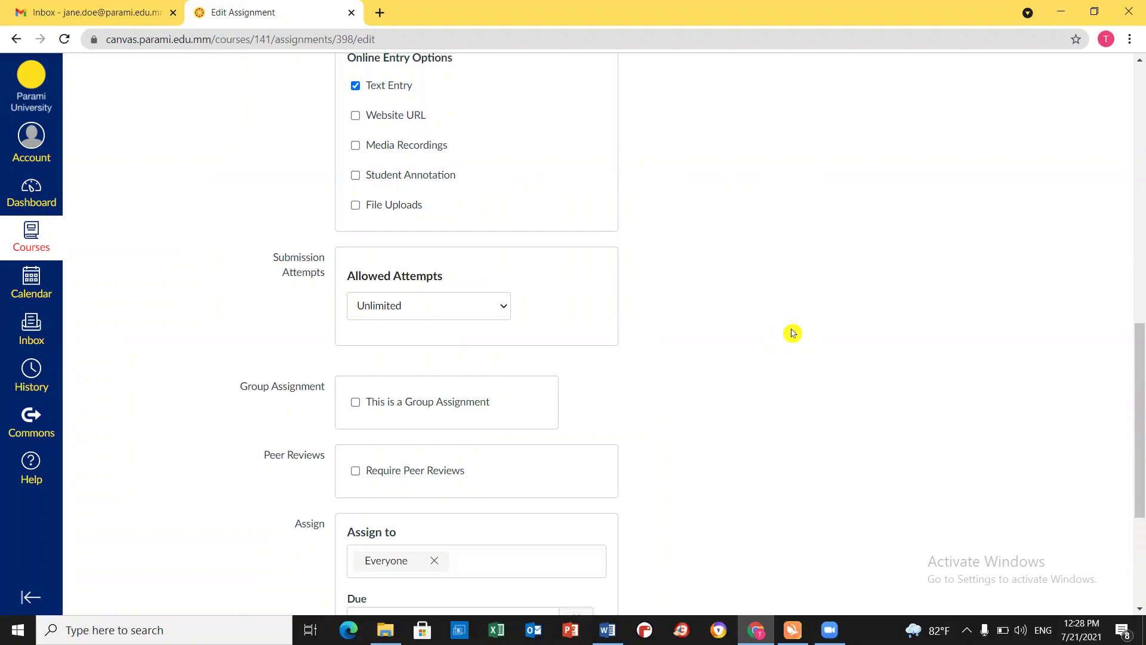
pyautogui.click(500, 309)
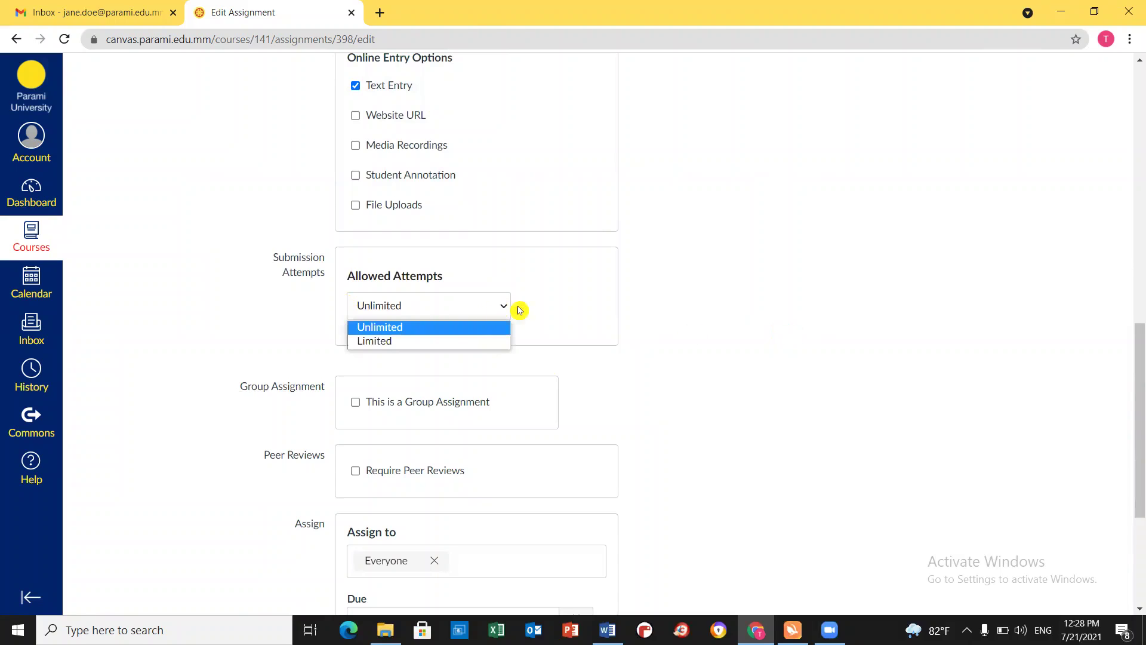
pyautogui.click(448, 340)
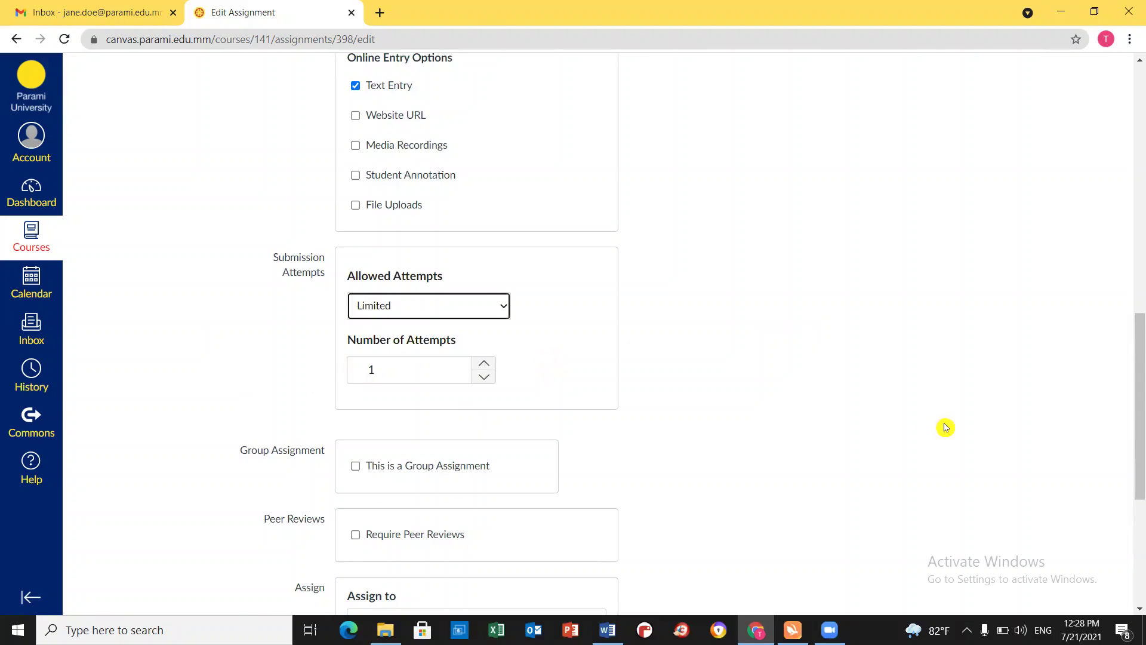
pyautogui.scroll(-5, 943, 431)
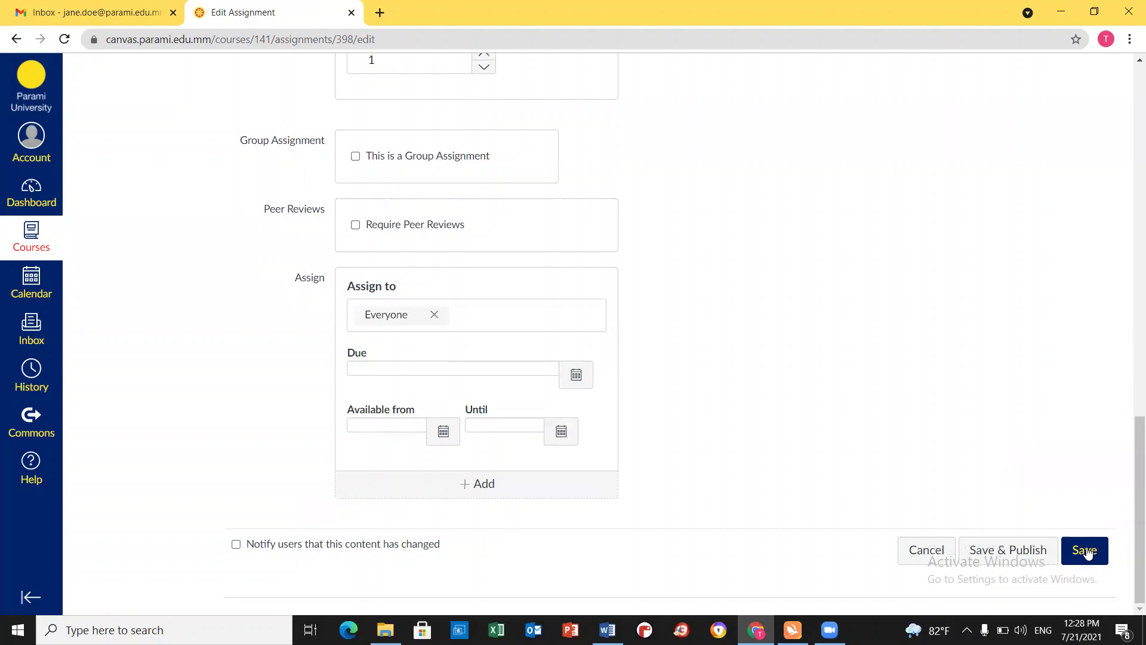
pyautogui.click(1086, 550)
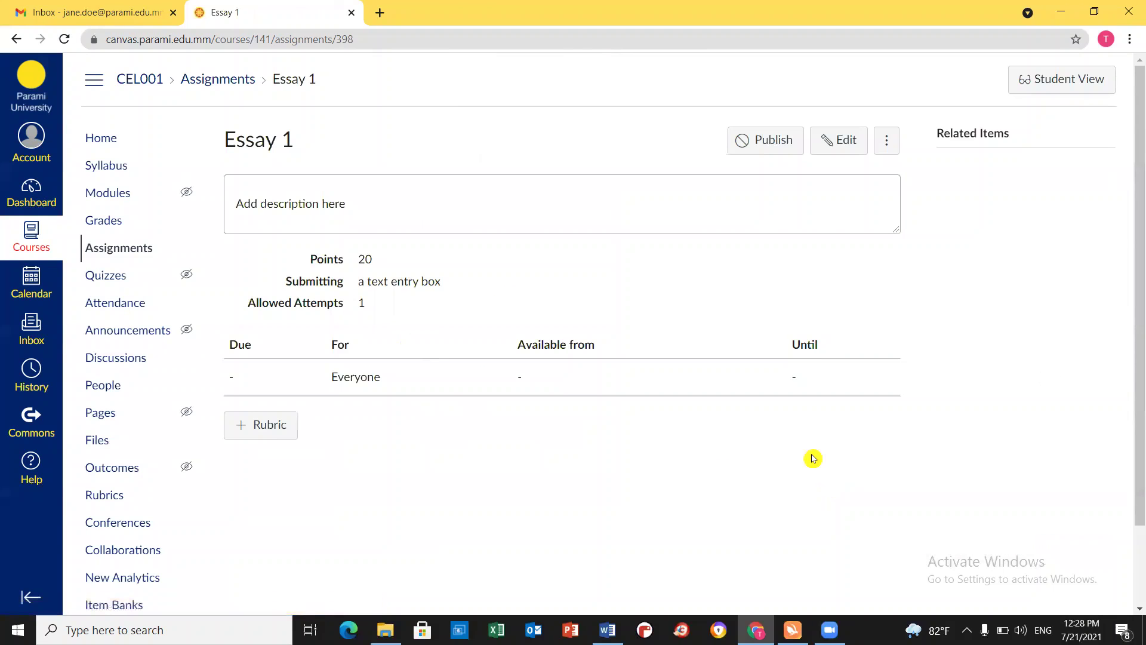
# Add the existing Parami University rubric "Typical Parami Rubric for Essays" to Essay 1.
pyautogui.scroll(-2, 471, 478)
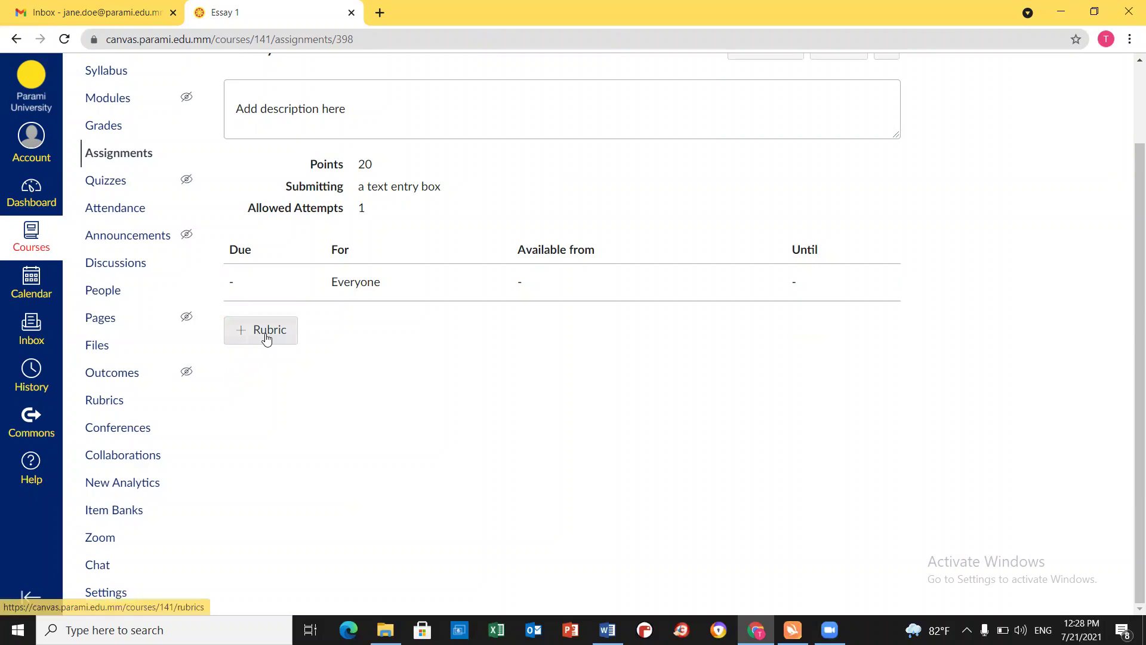
pyautogui.click(266, 338)
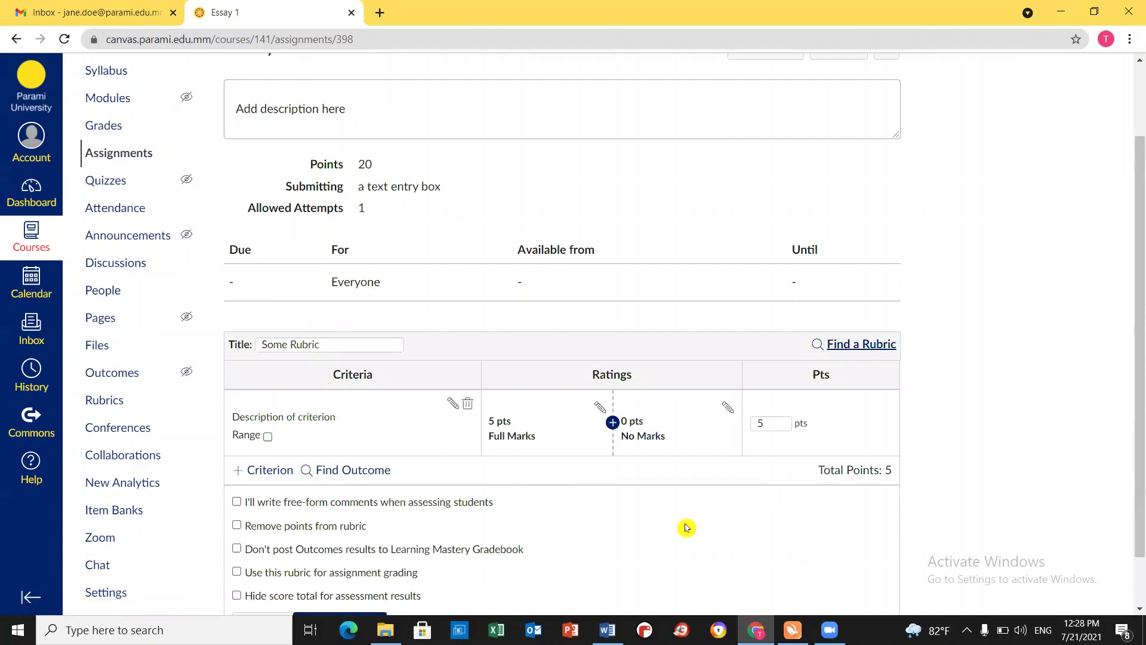
pyautogui.click(852, 352)
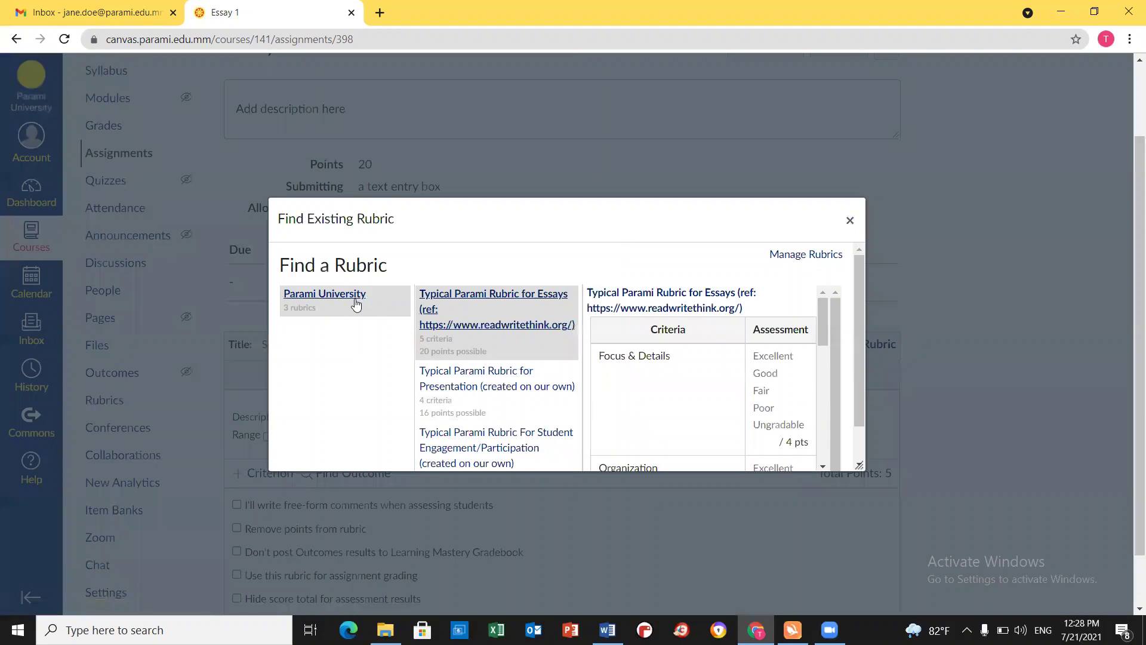
pyautogui.click(488, 341)
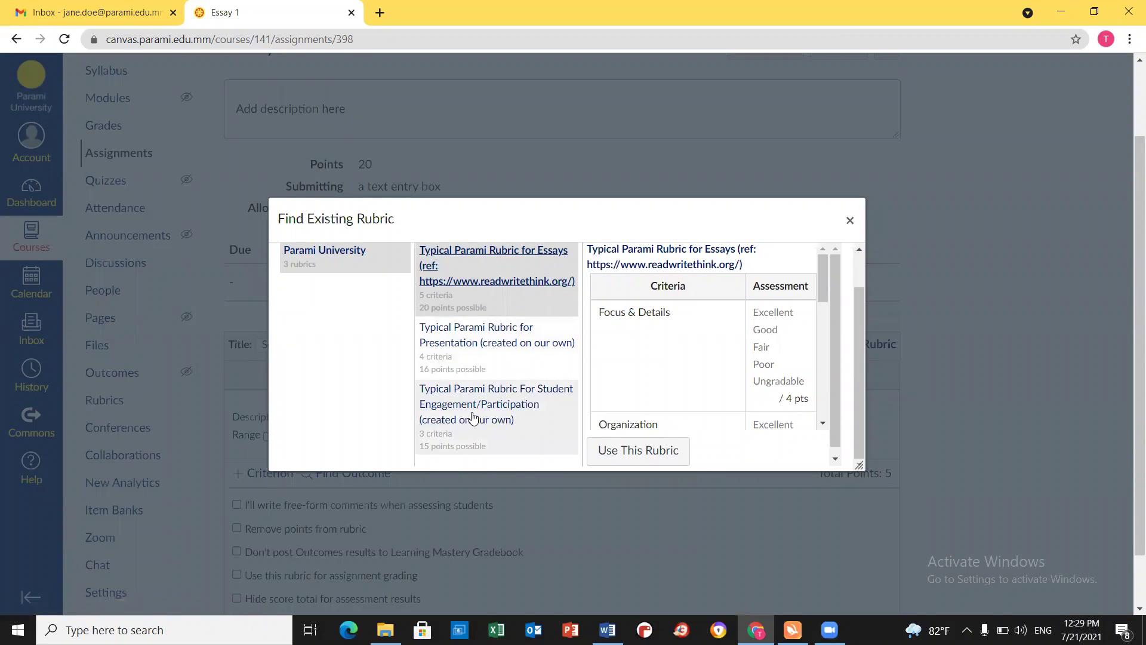
pyautogui.scroll(1, 504, 405)
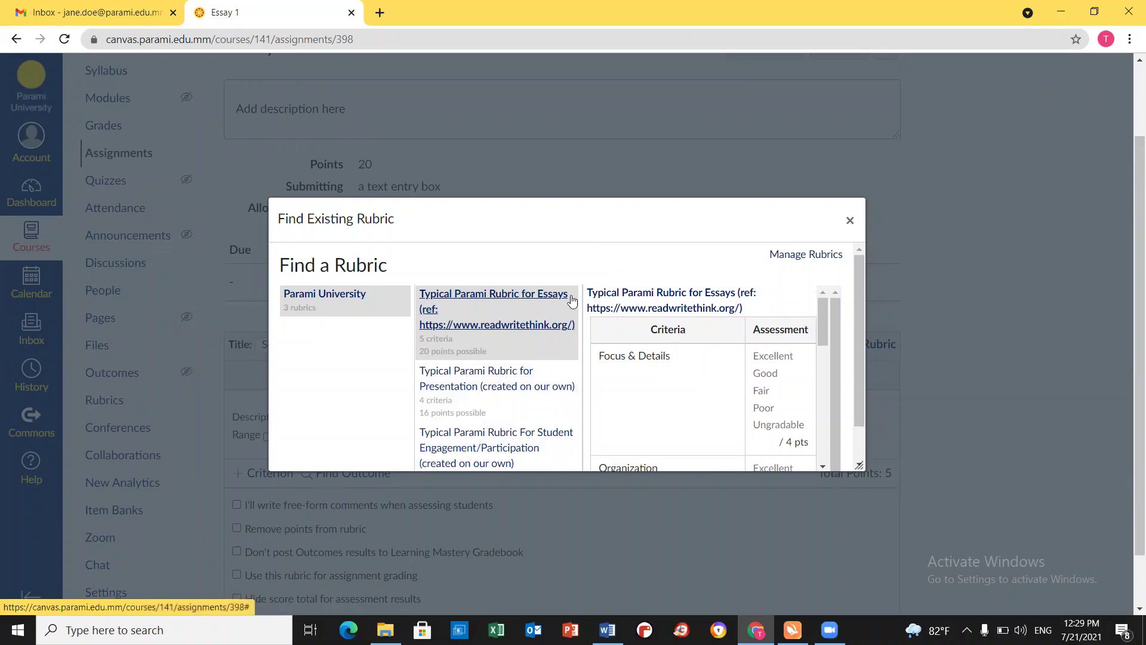
pyautogui.click(681, 297)
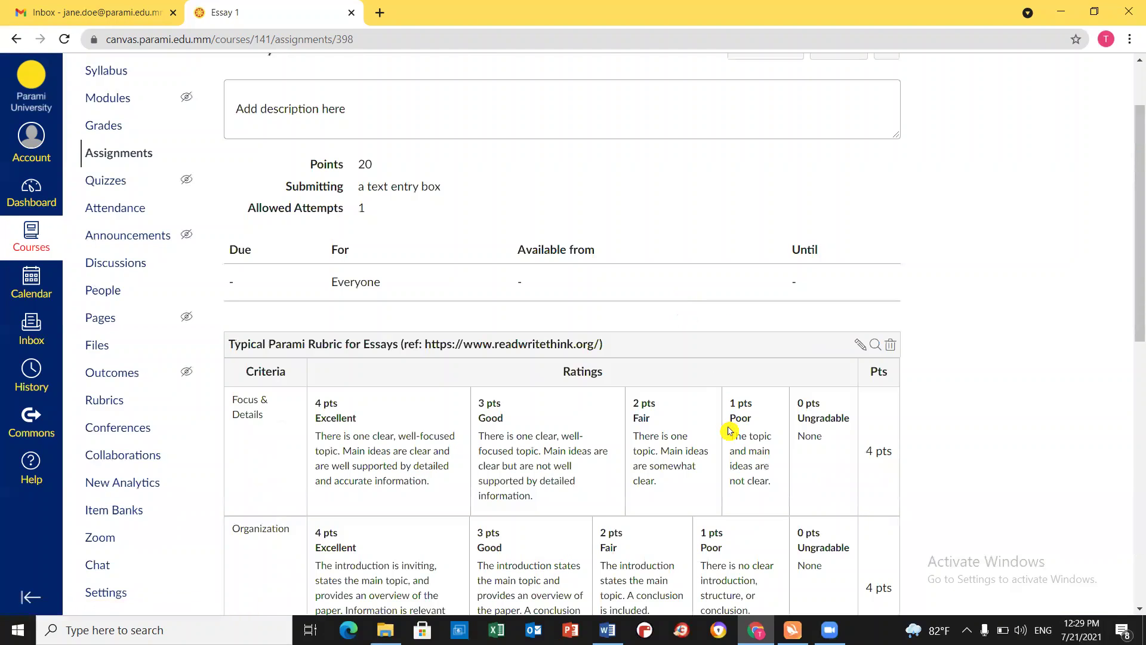
# Review the criteria of the attached essay rubric and compare its total points with the points set for Essay 1.
pyautogui.scroll(-10, 729, 431)
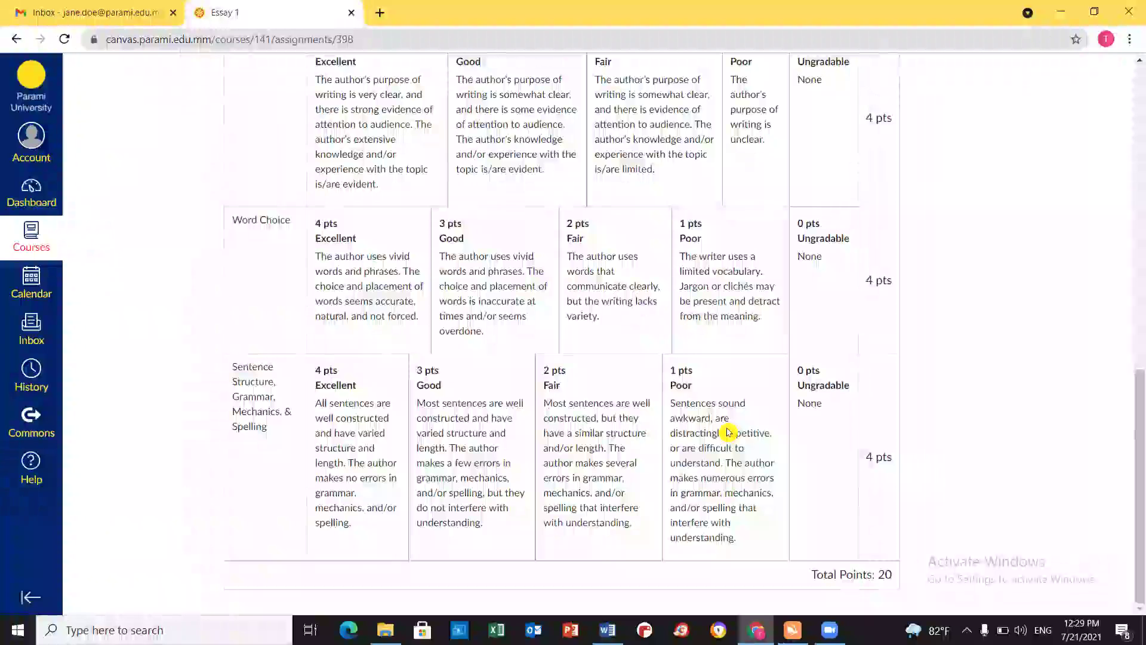
pyautogui.scroll(1, 725, 429)
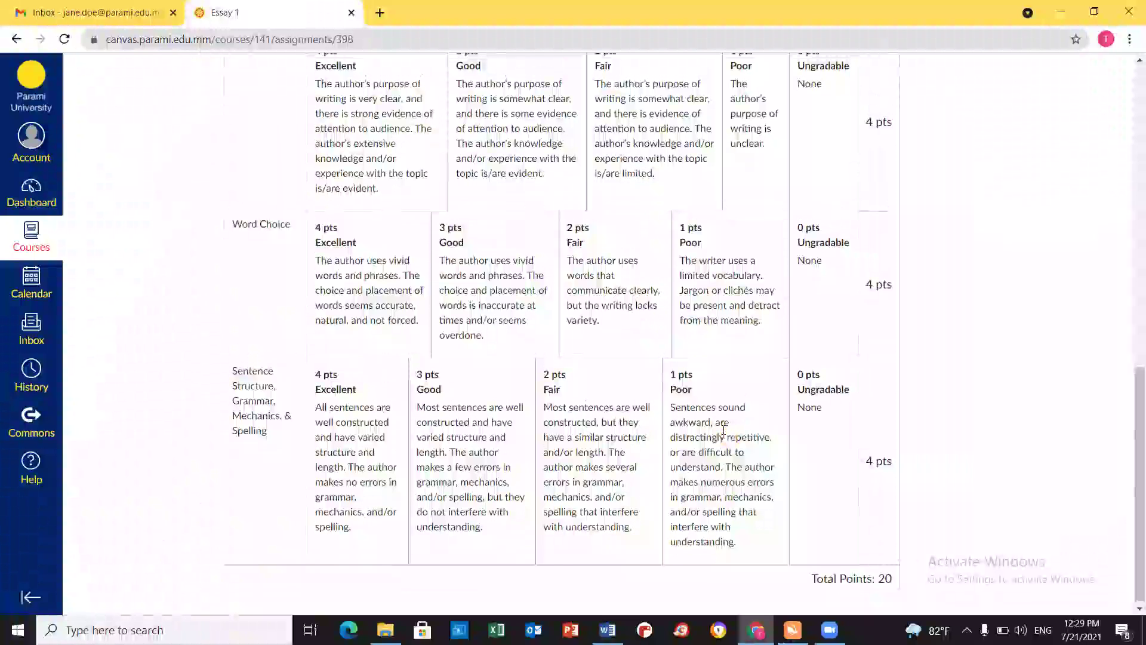
pyautogui.scroll(12, 724, 430)
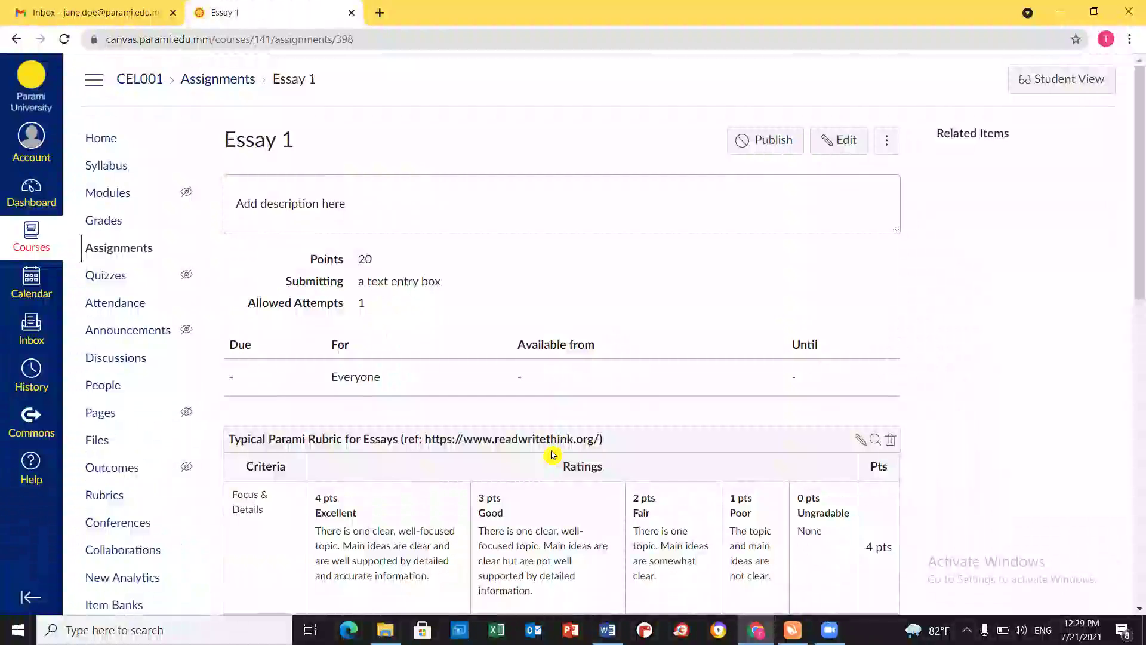
pyautogui.moveTo(312, 258); pyautogui.dragTo(402, 266)
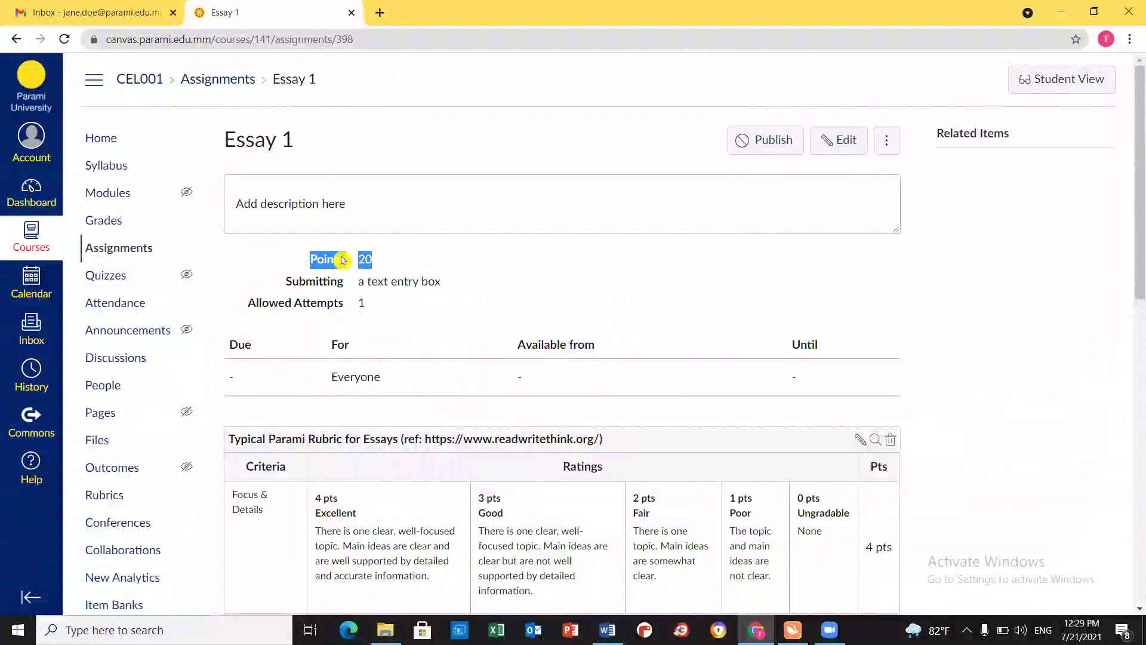
pyautogui.click(362, 257)
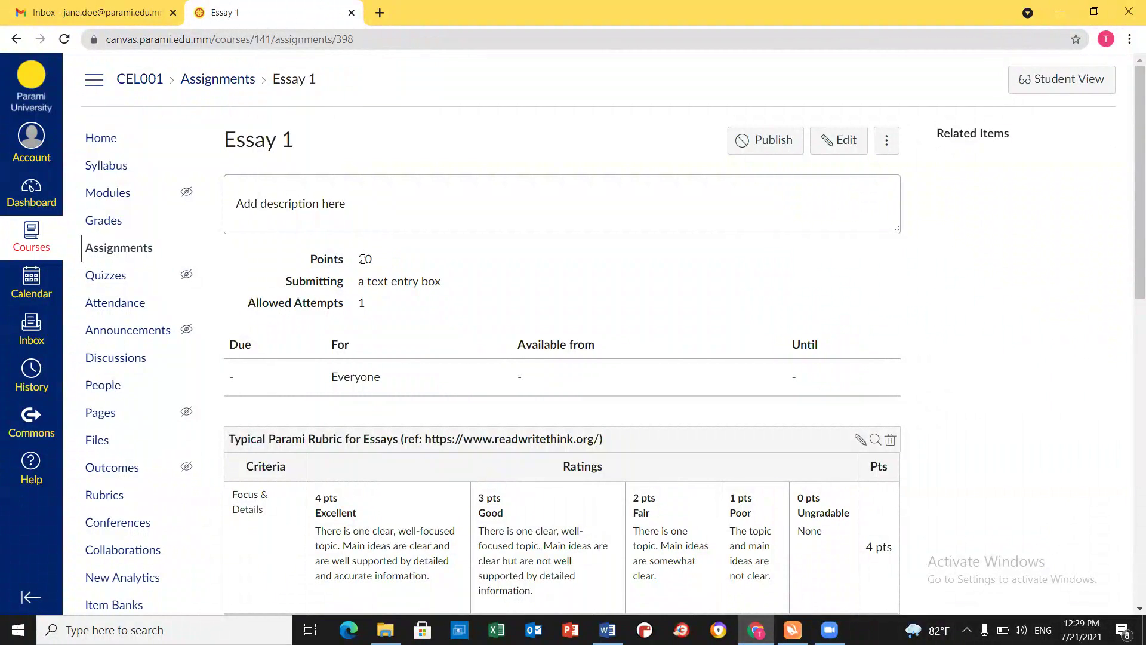
pyautogui.doubleClick(362, 259)
pyautogui.scroll(-7, 488, 356)
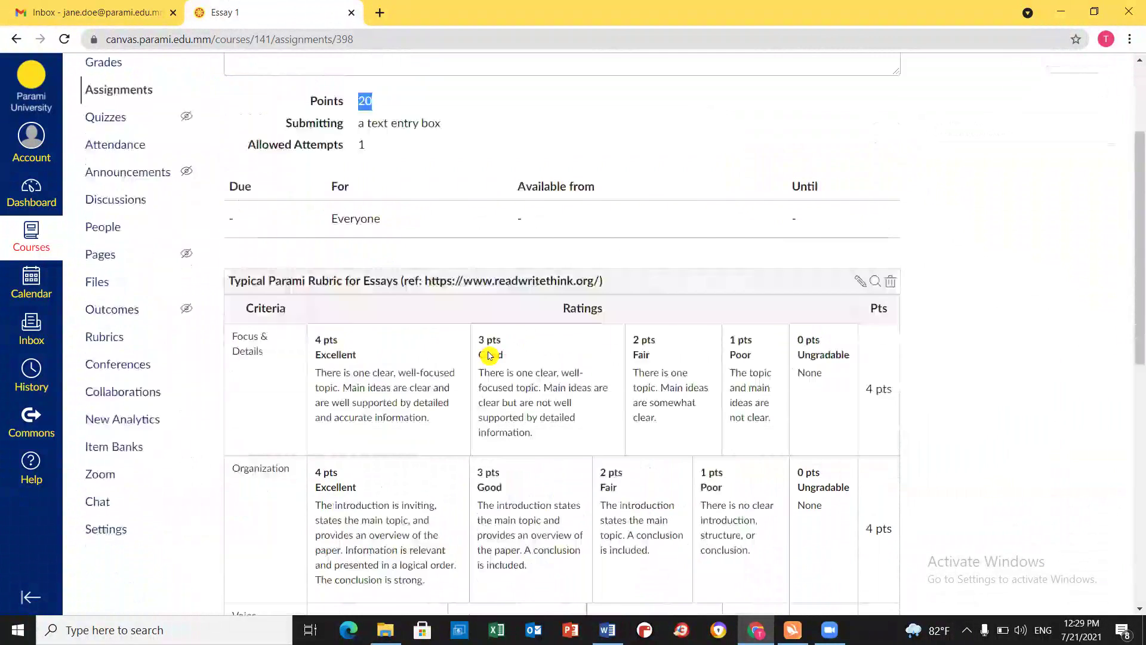
pyautogui.scroll(-5, 489, 356)
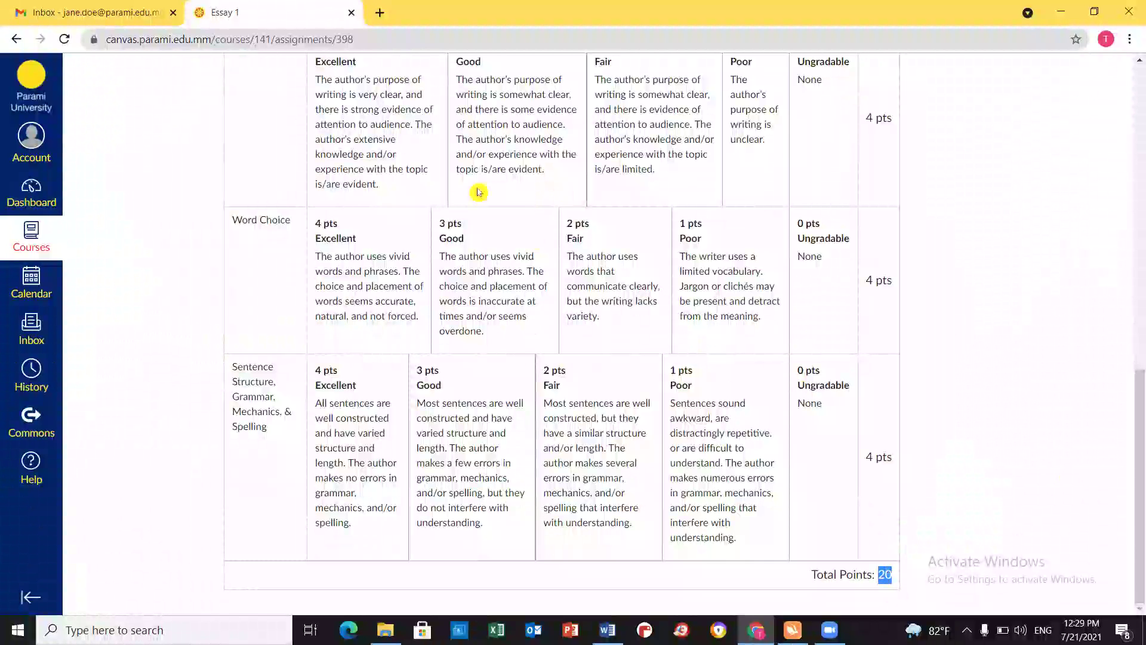
pyautogui.scroll(12, 972, 457)
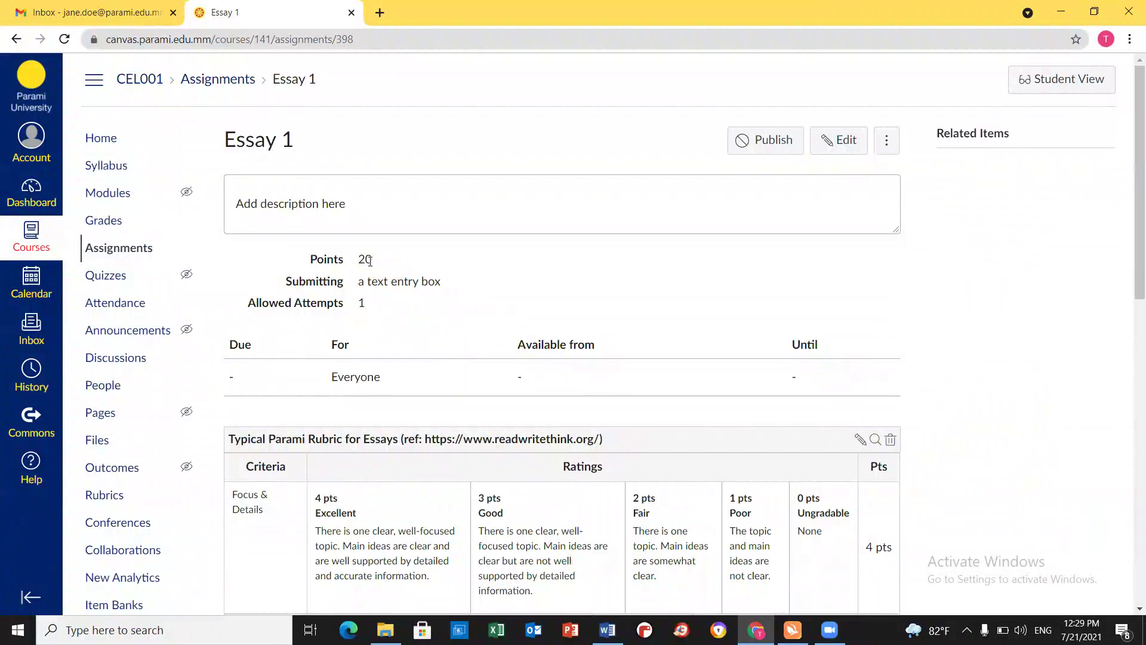
pyautogui.scroll(-12, 860, 471)
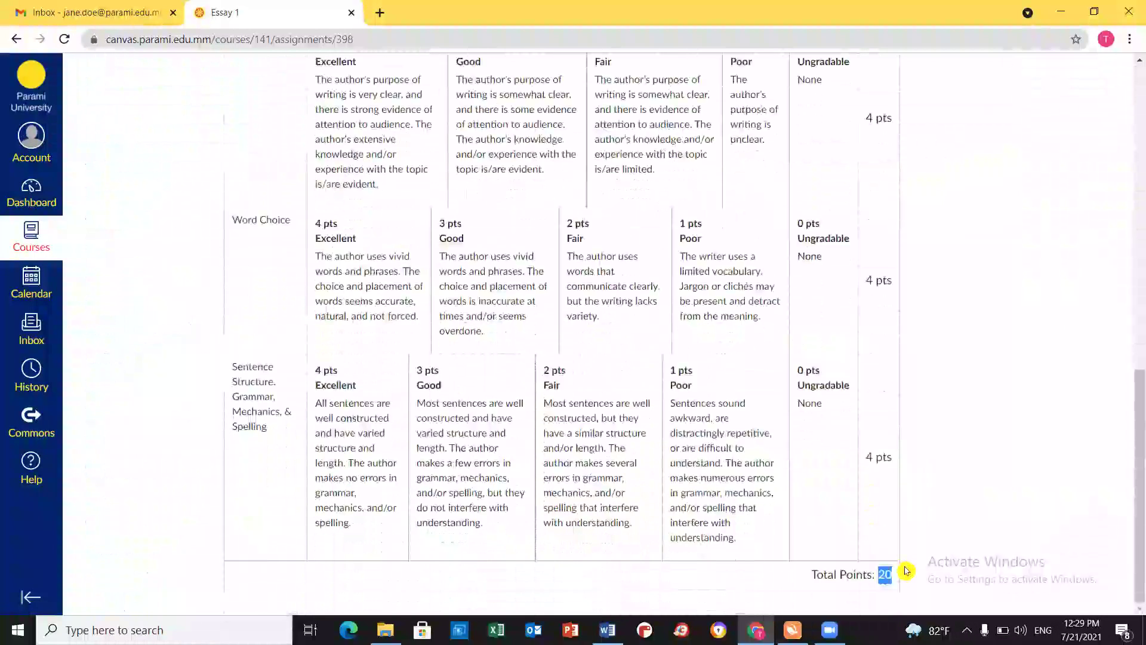
pyautogui.scroll(3, 963, 518)
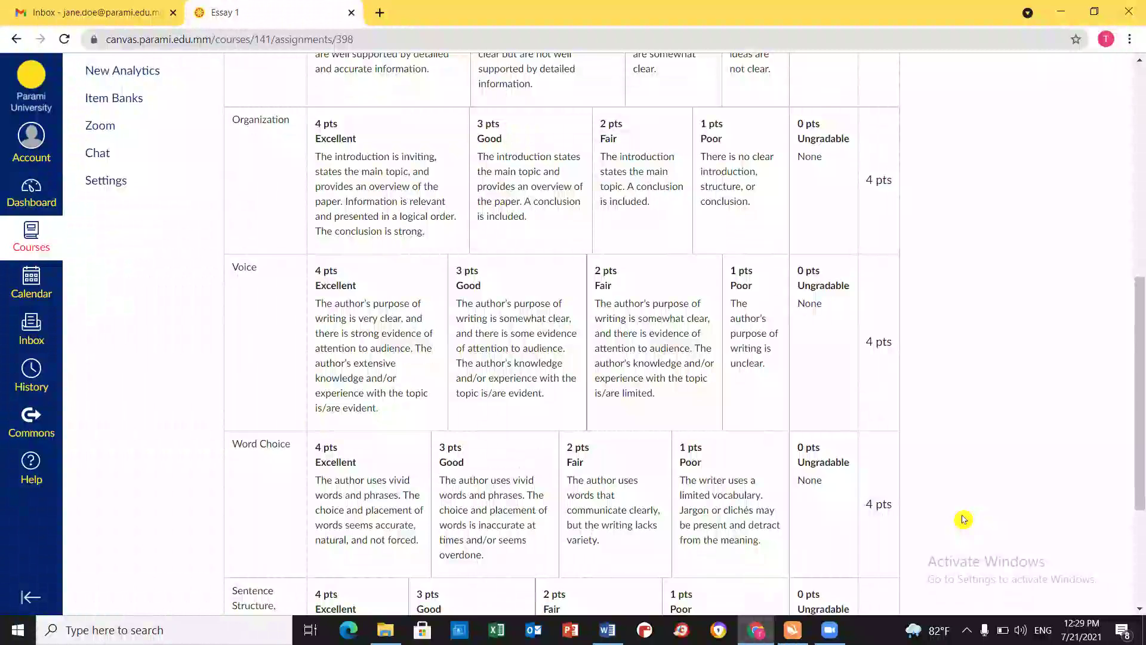
pyautogui.scroll(1, 963, 519)
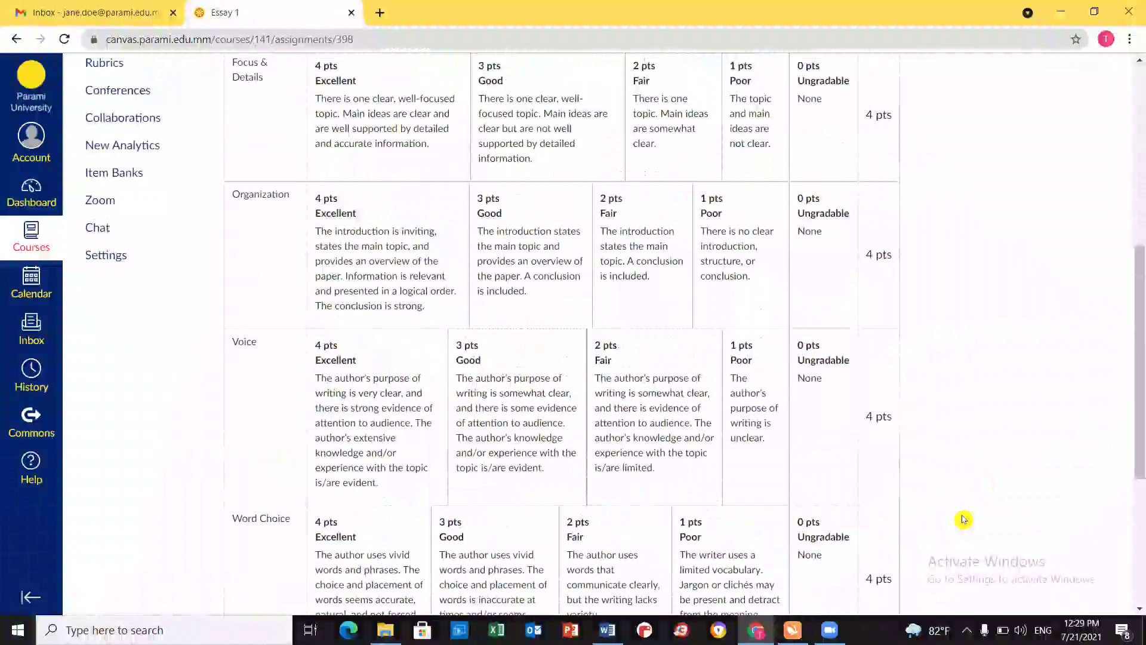
pyautogui.scroll(5, 963, 519)
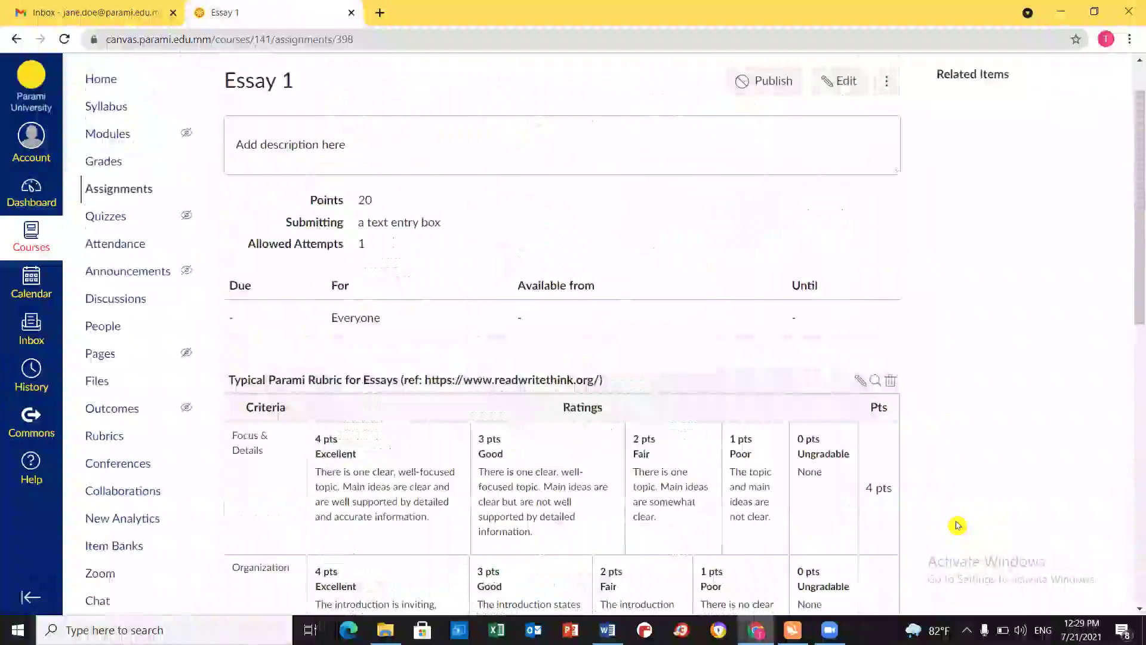
pyautogui.scroll(-5, 962, 531)
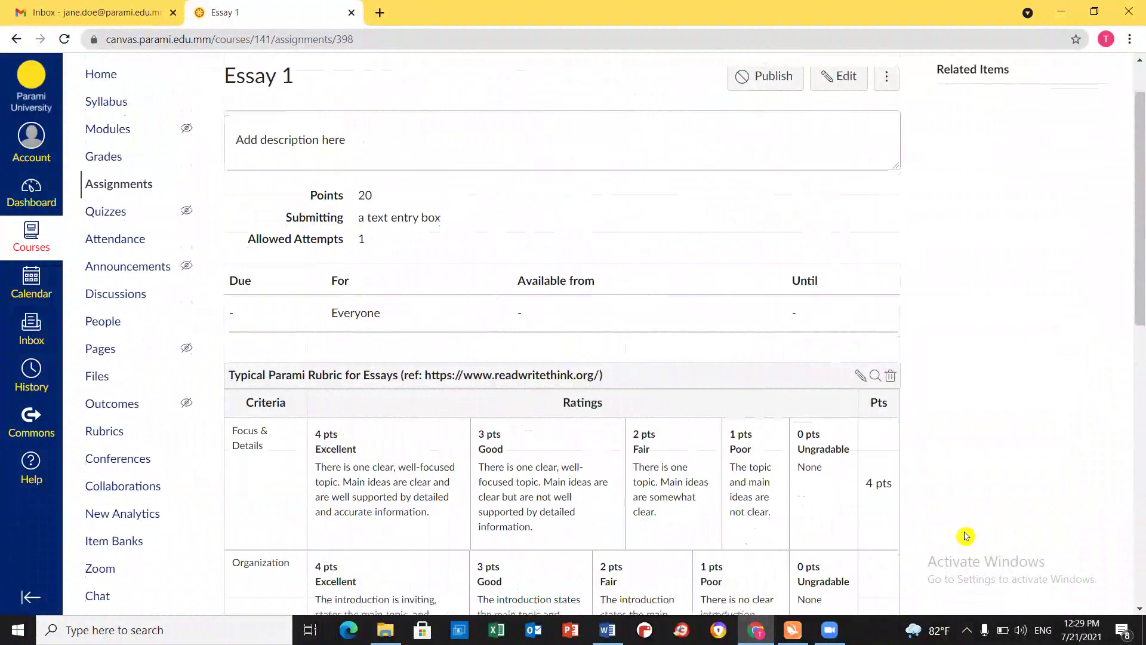
pyautogui.scroll(-4, 965, 536)
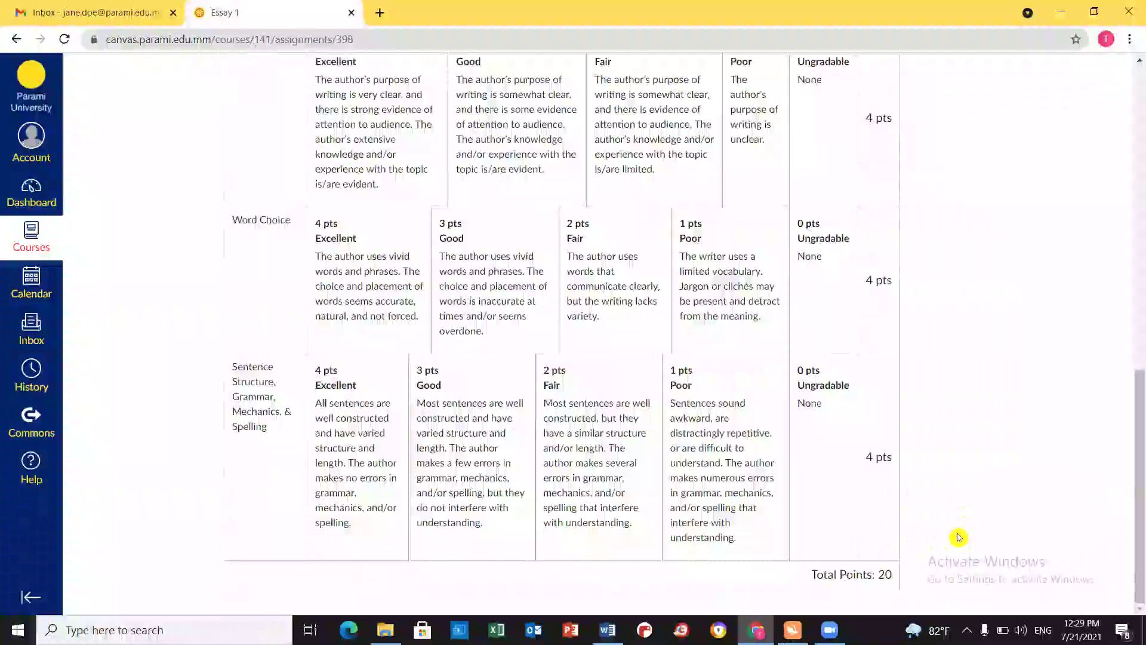
pyautogui.press('Home')
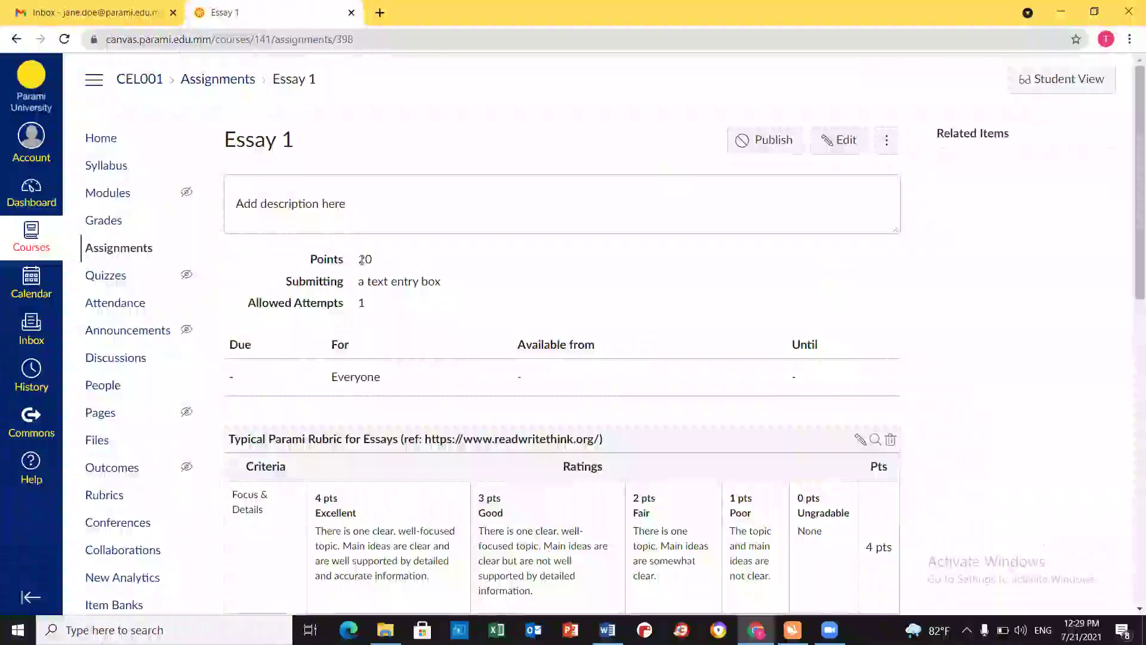
pyautogui.doubleClick(363, 260)
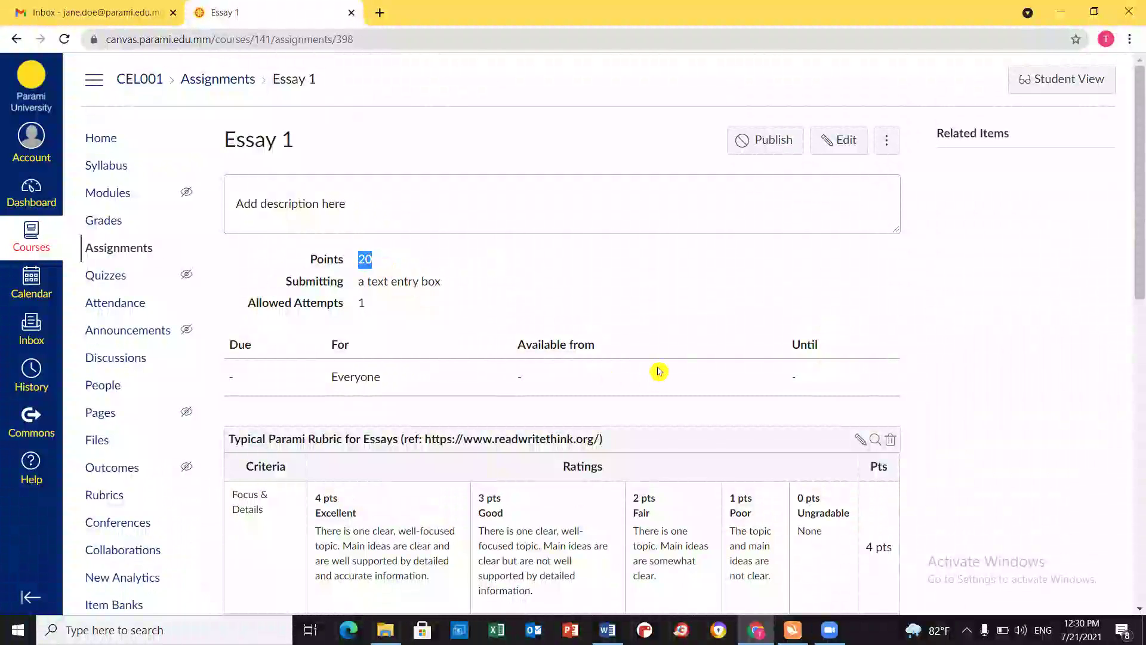
# Open the rubric attached to Essay 1 for editing as a new copy and remove "Typical Parami" from the start of its title.
pyautogui.scroll(-1, 715, 395)
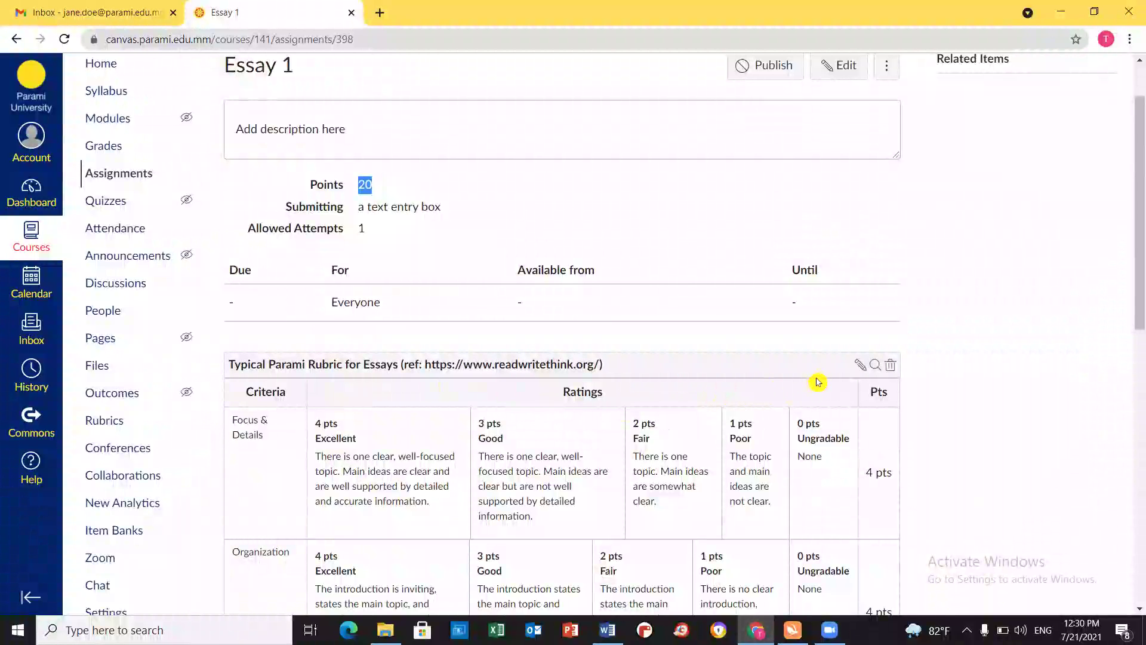
pyautogui.click(860, 365)
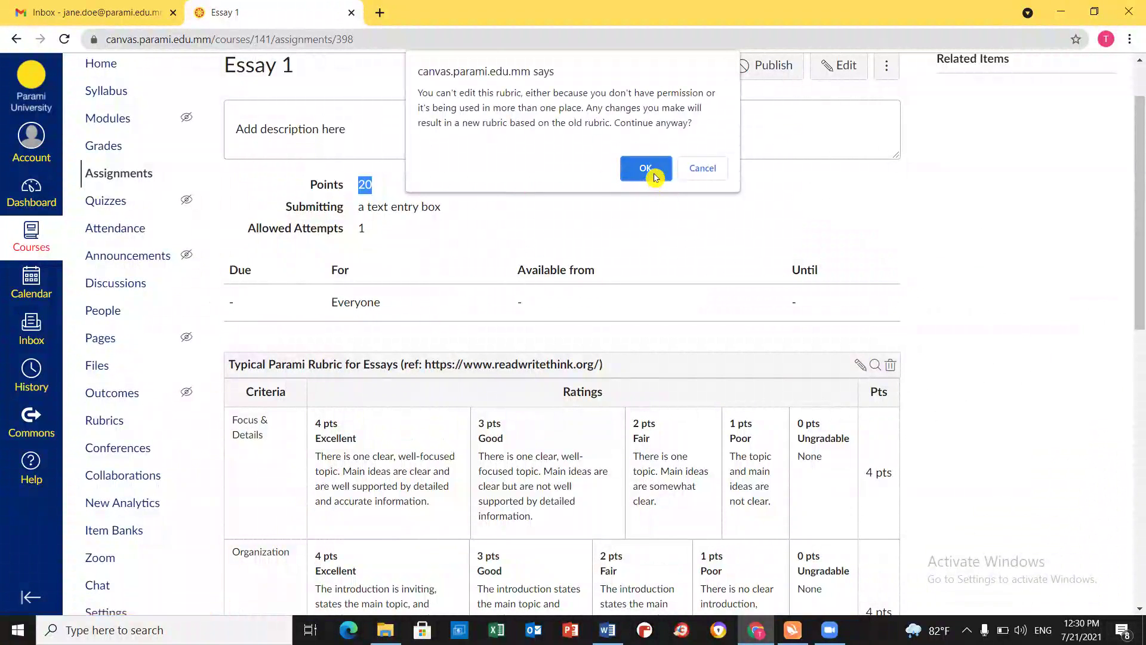
pyautogui.click(646, 169)
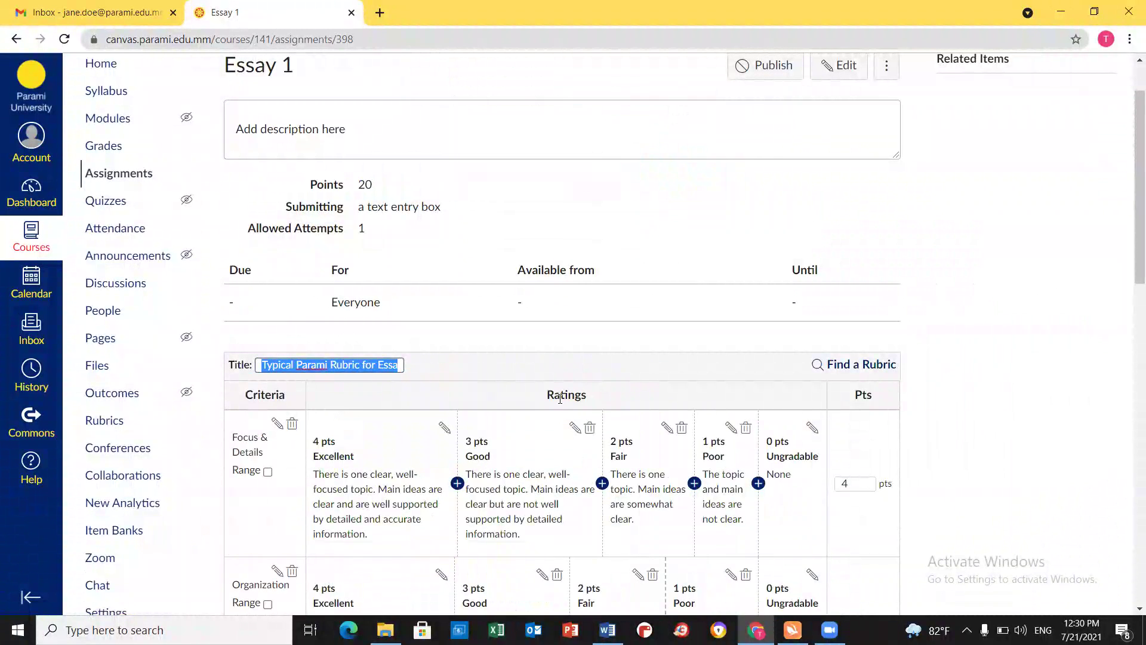
pyautogui.scroll(-2, 440, 404)
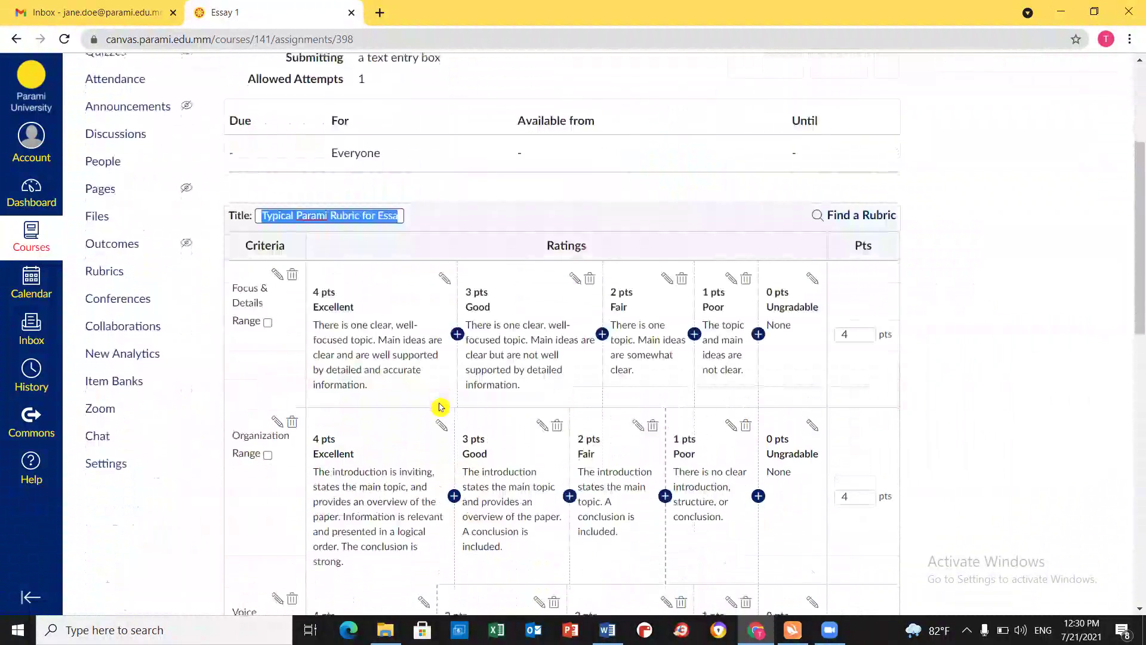
pyautogui.click(331, 215)
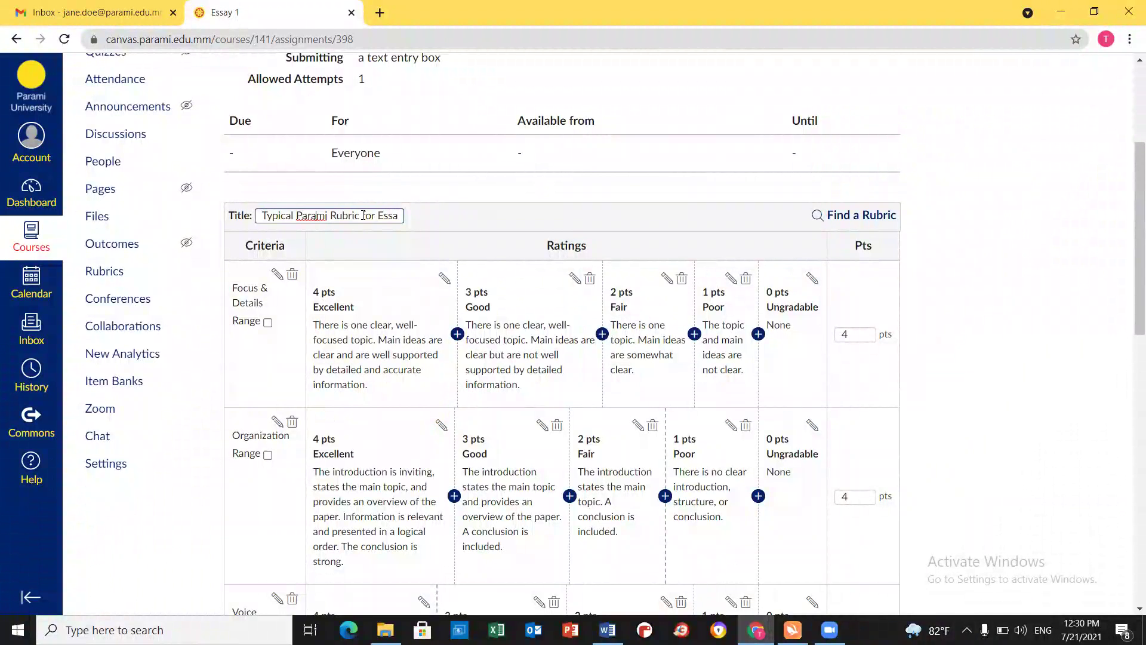
pyautogui.moveTo(332, 216); pyautogui.dragTo(262, 216)
pyautogui.press('BackSpace')
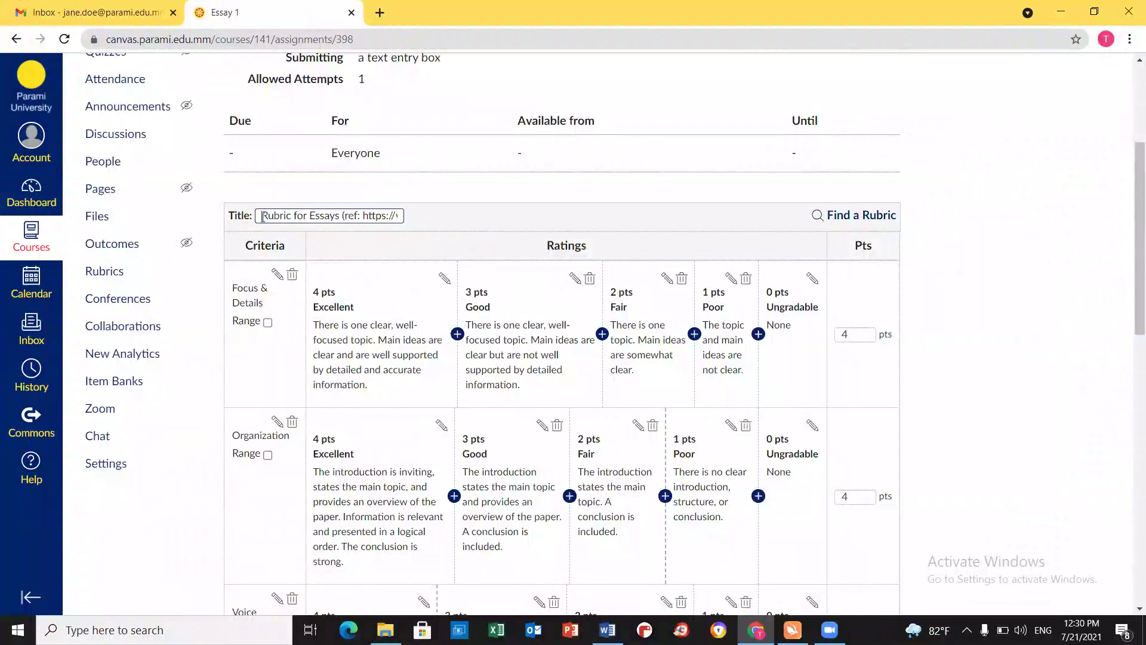
# Enable using the essay rubric for assignment grading and update the rubric.
pyautogui.scroll(-10, 389, 435)
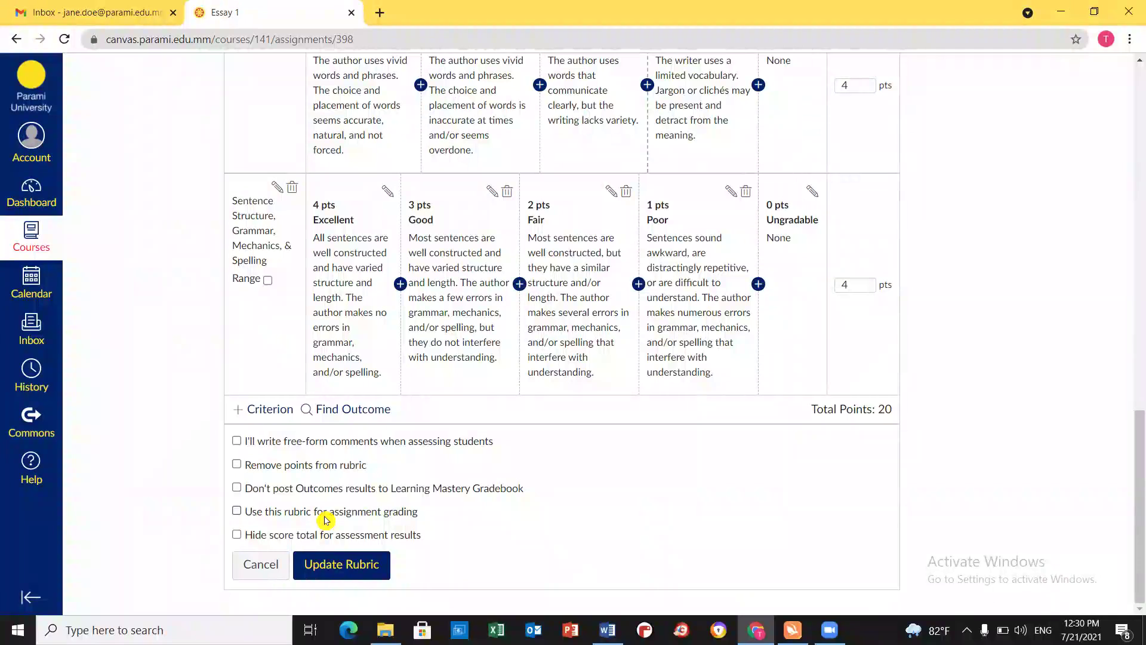
pyautogui.click(237, 512)
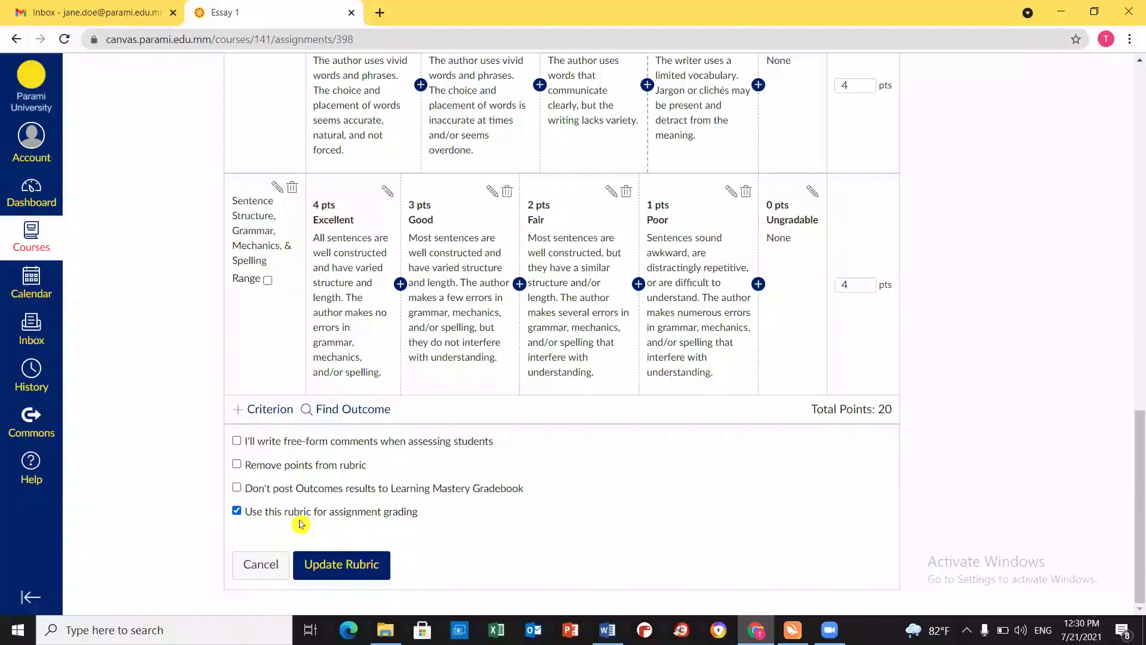
pyautogui.click(341, 564)
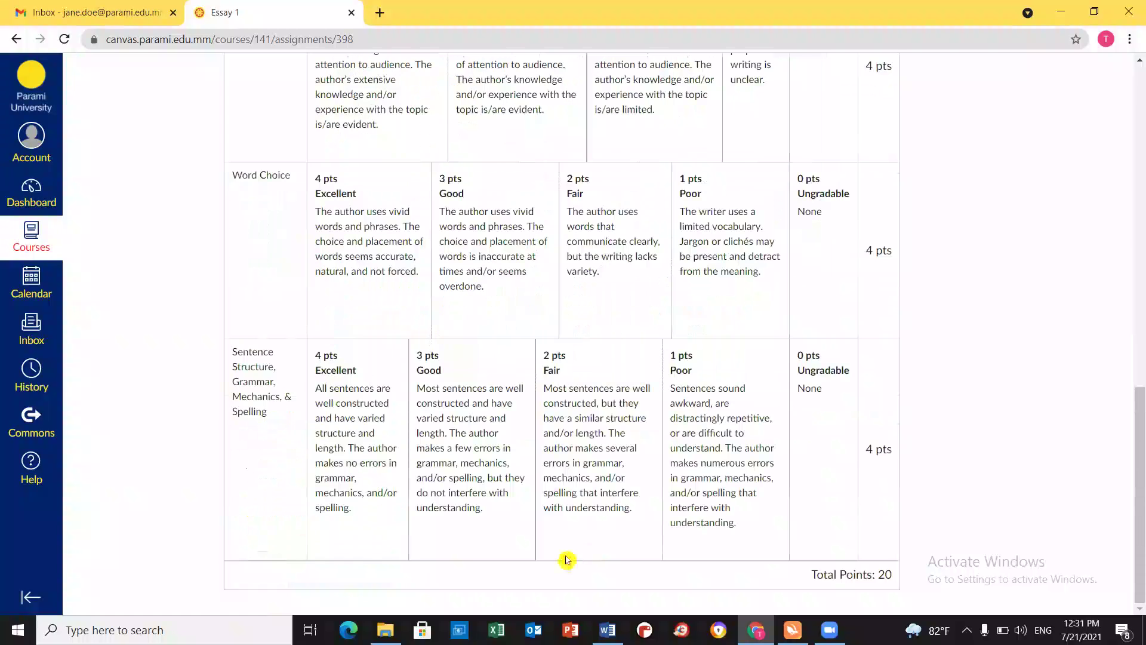
# Check the updated rubric on Essay 1 and publish the assignment.
pyautogui.scroll(10, 591, 555)
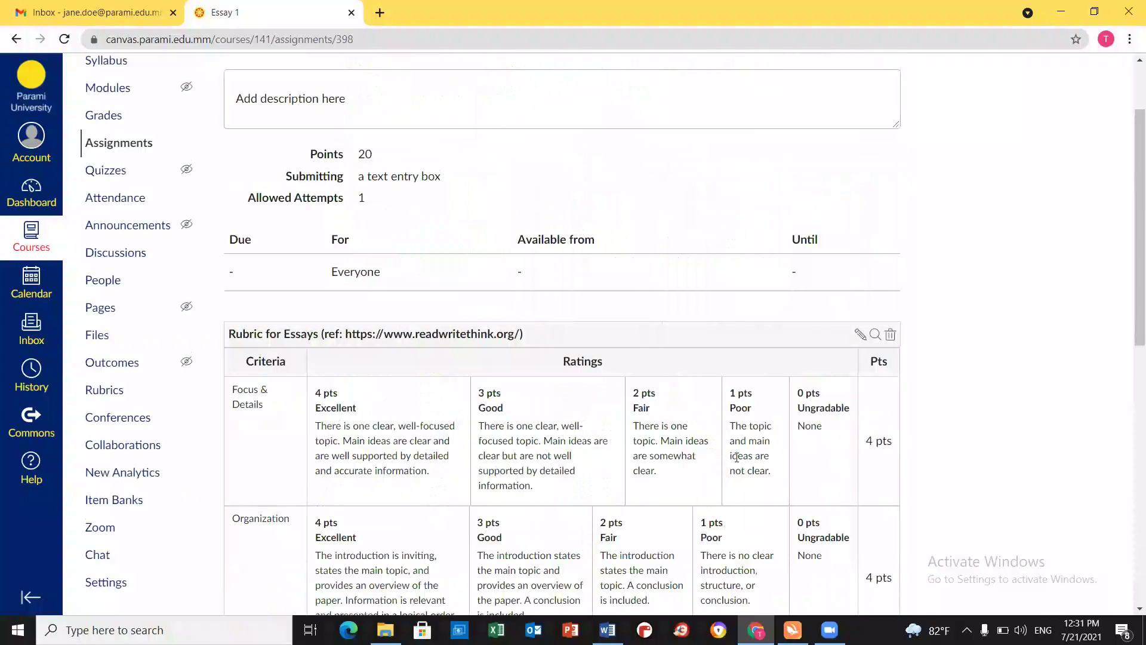
pyautogui.scroll(-10, 737, 457)
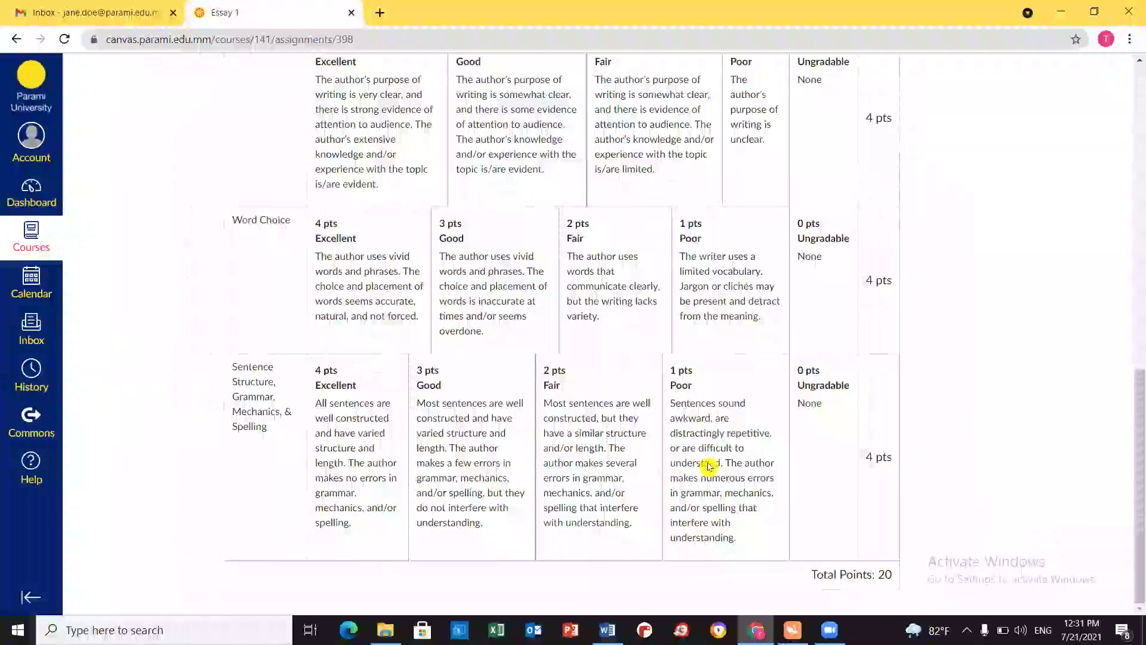
pyautogui.scroll(10, 709, 466)
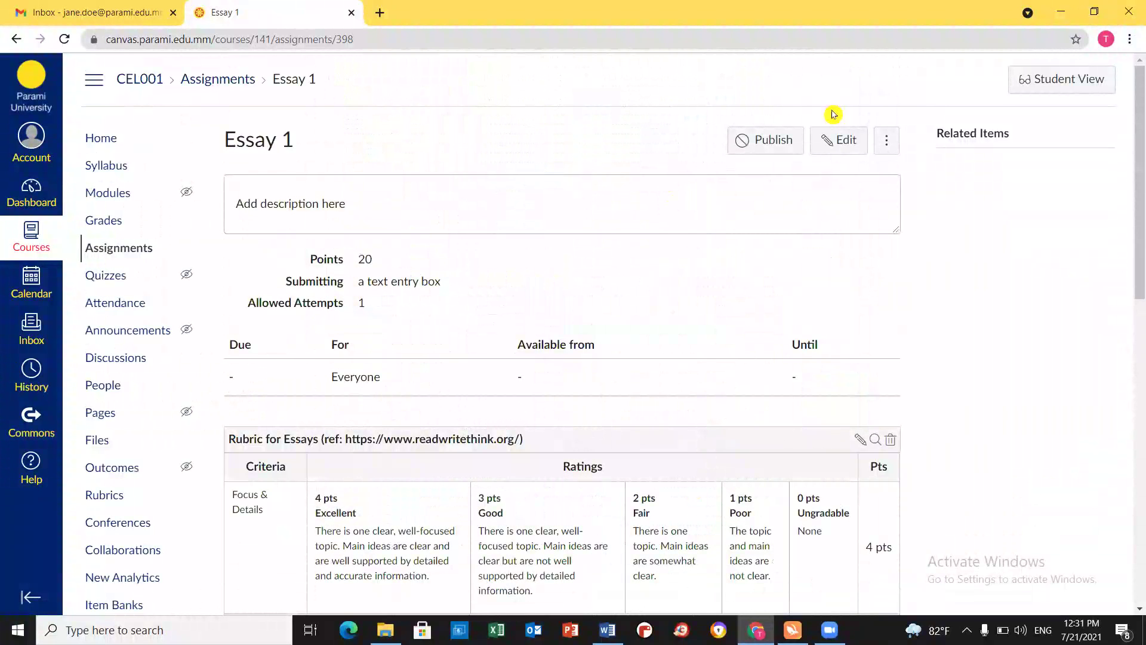
pyautogui.click(759, 147)
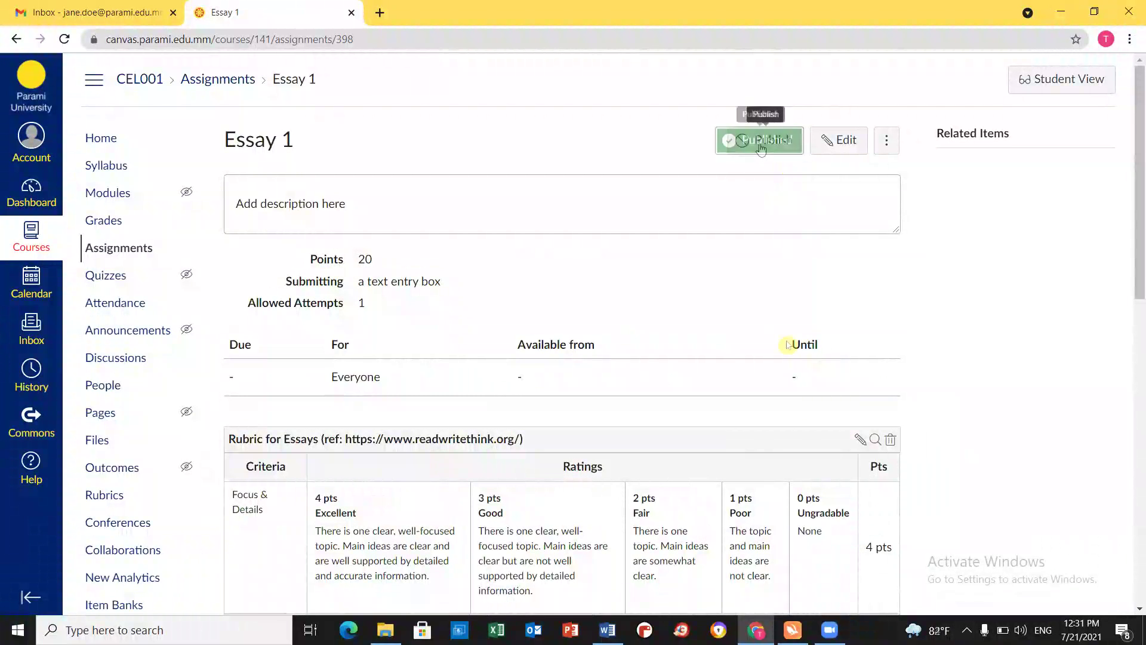
# Return to the dashboard and publish the Chemicals, their Evolution & Life course.
pyautogui.click(124, 253)
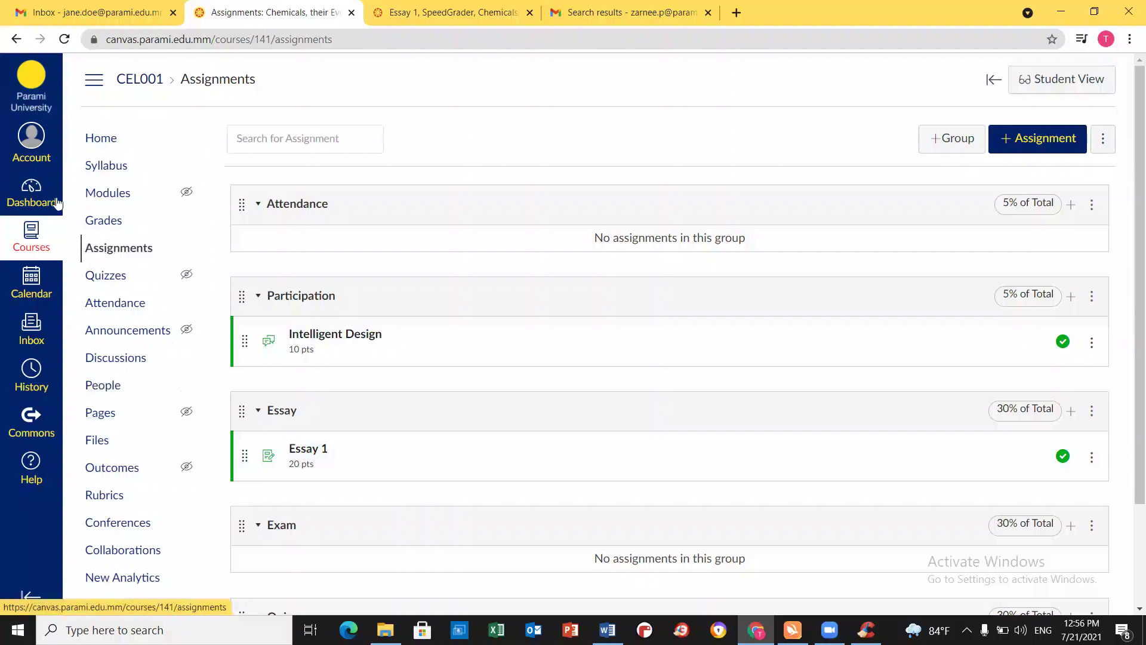
pyautogui.click(34, 197)
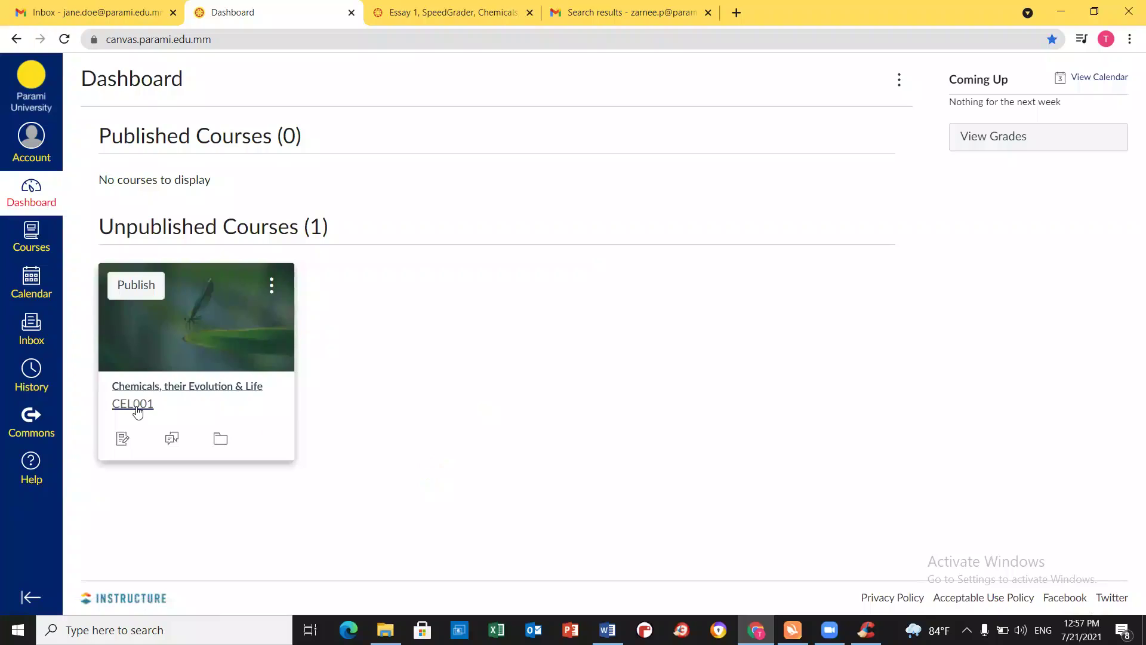
pyautogui.click(151, 288)
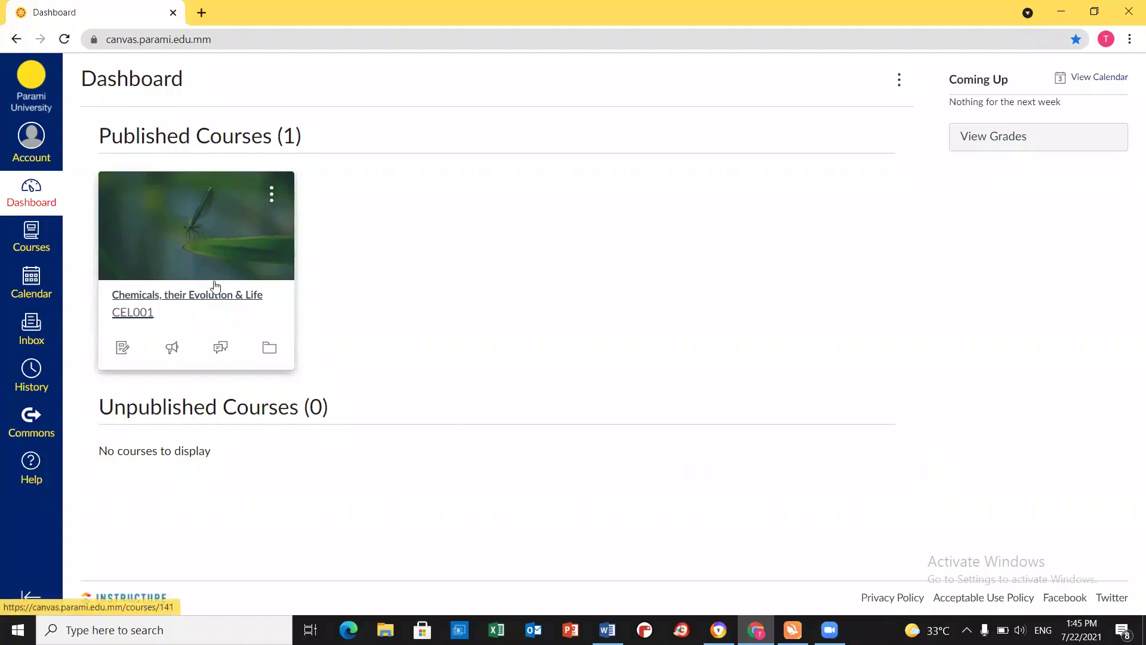
# Preview the course in Student View, checking its home page, the syllabus with its Course Summary and the assignments, and leave Student View.
pyautogui.click(214, 302)
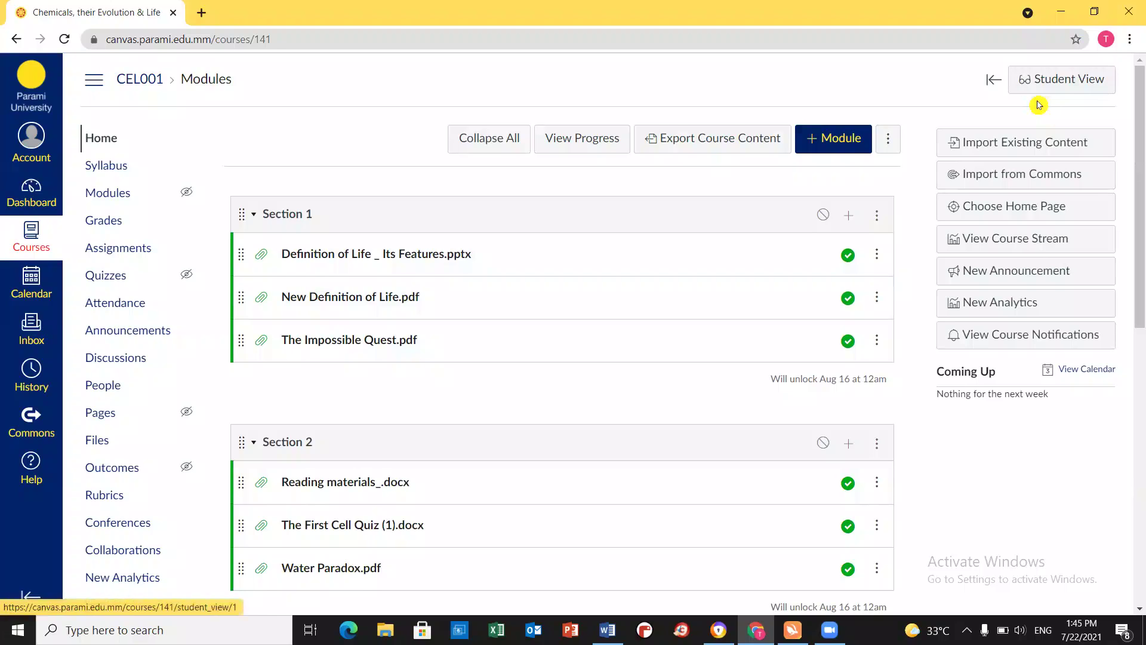
pyautogui.click(1039, 82)
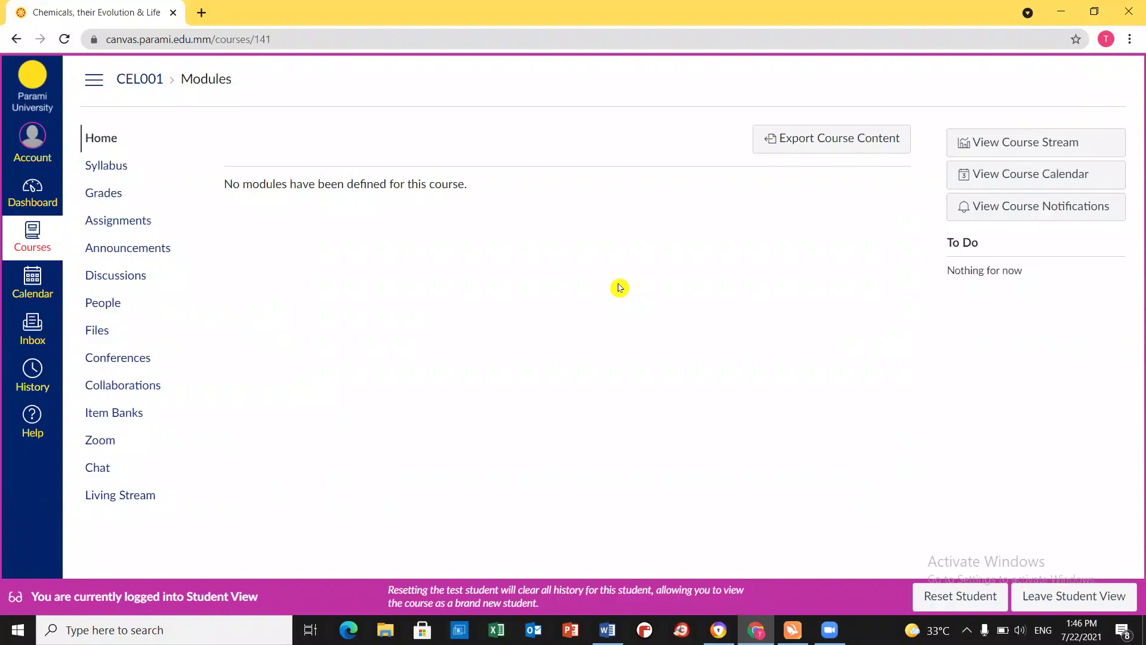
pyautogui.click(139, 172)
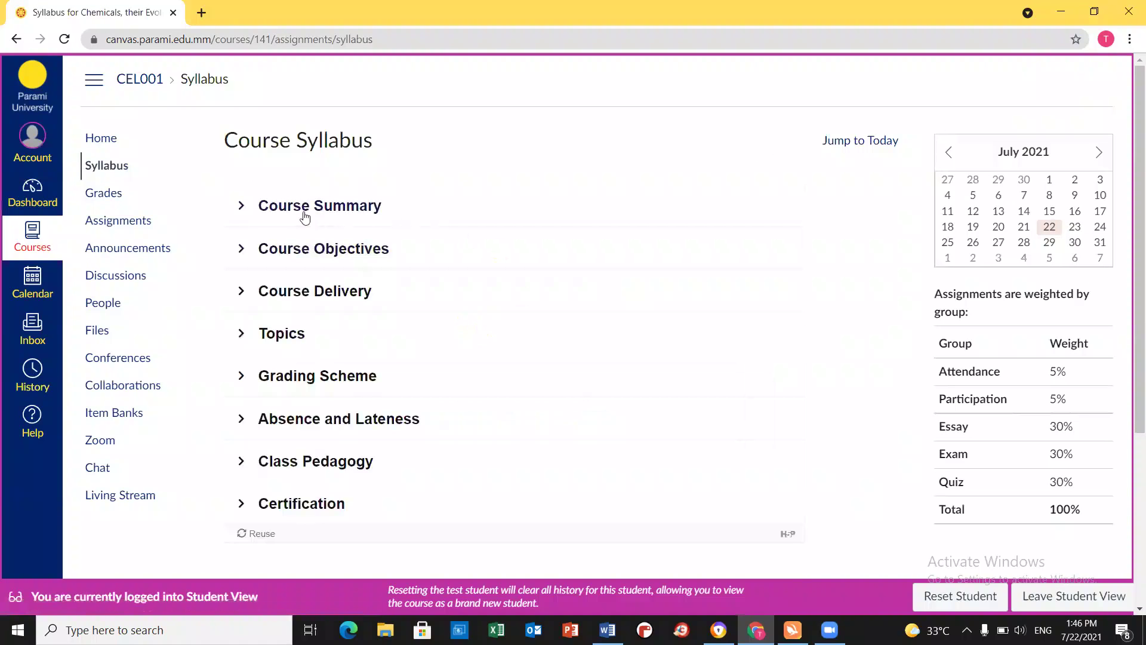
pyautogui.click(304, 206)
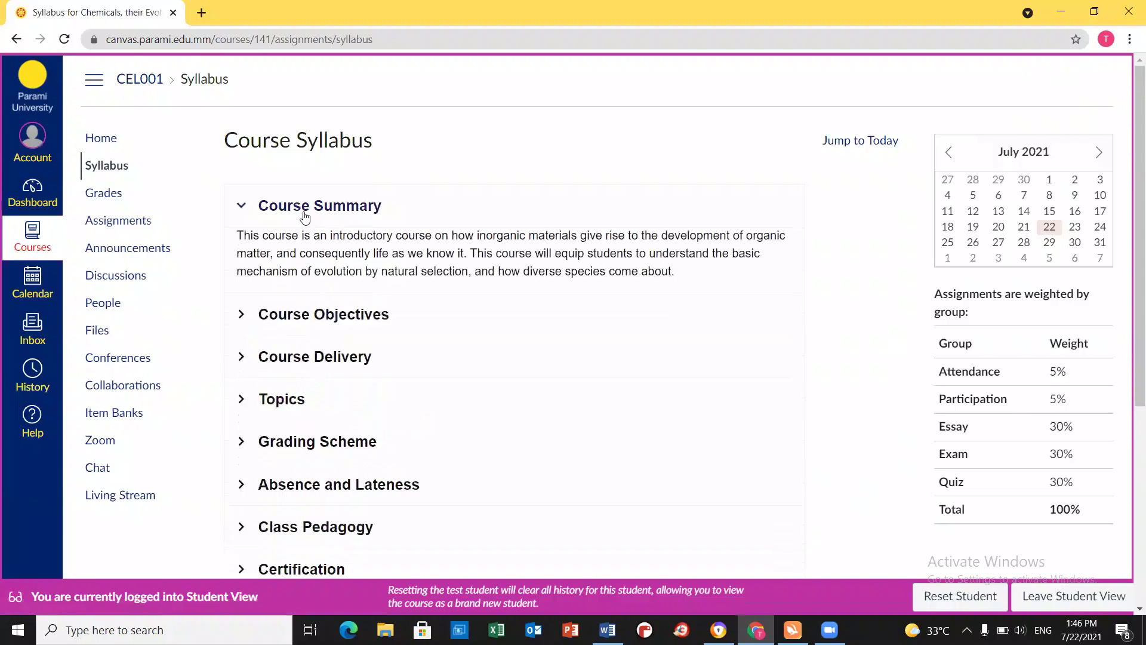
pyautogui.click(115, 197)
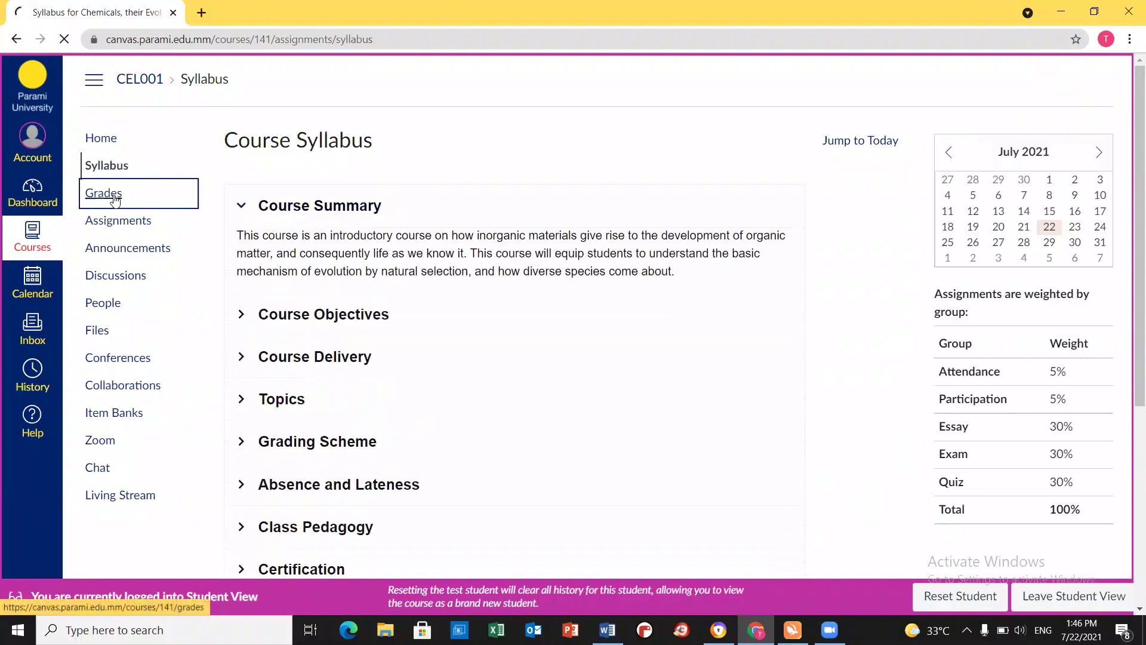
pyautogui.click(125, 230)
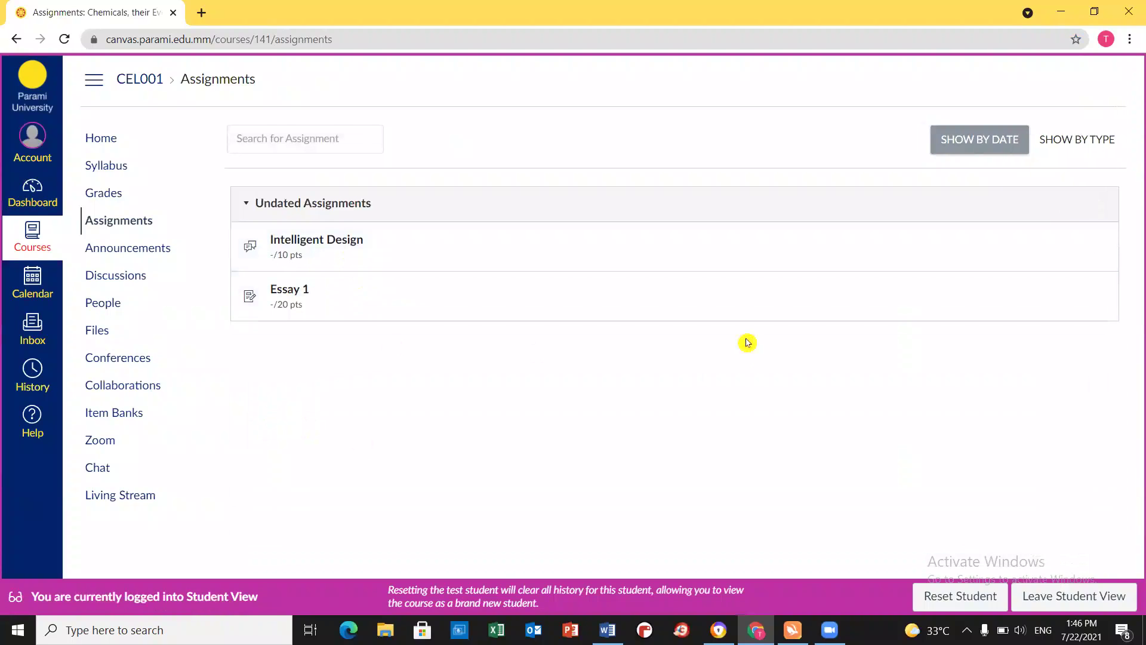
pyautogui.click(1058, 597)
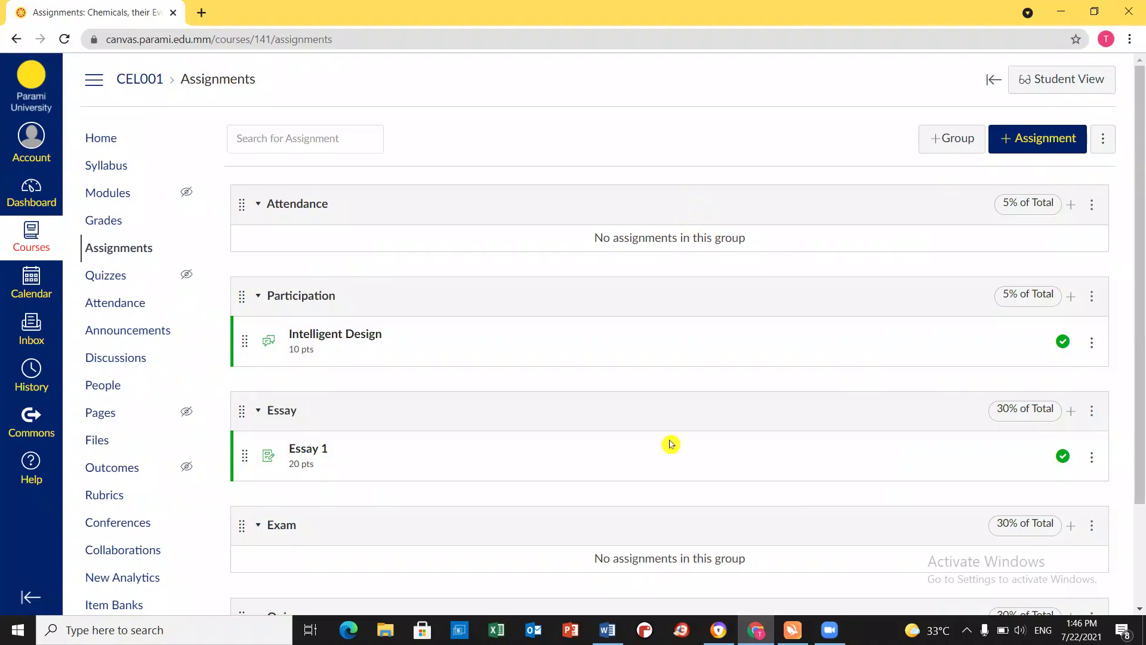
# Add an assignment named "Assignment 1" to the Attendance group, save it and publish it.
pyautogui.scroll(-3, 670, 446)
pyautogui.click(1070, 205)
pyautogui.click(625, 336)
pyautogui.write('Ass')
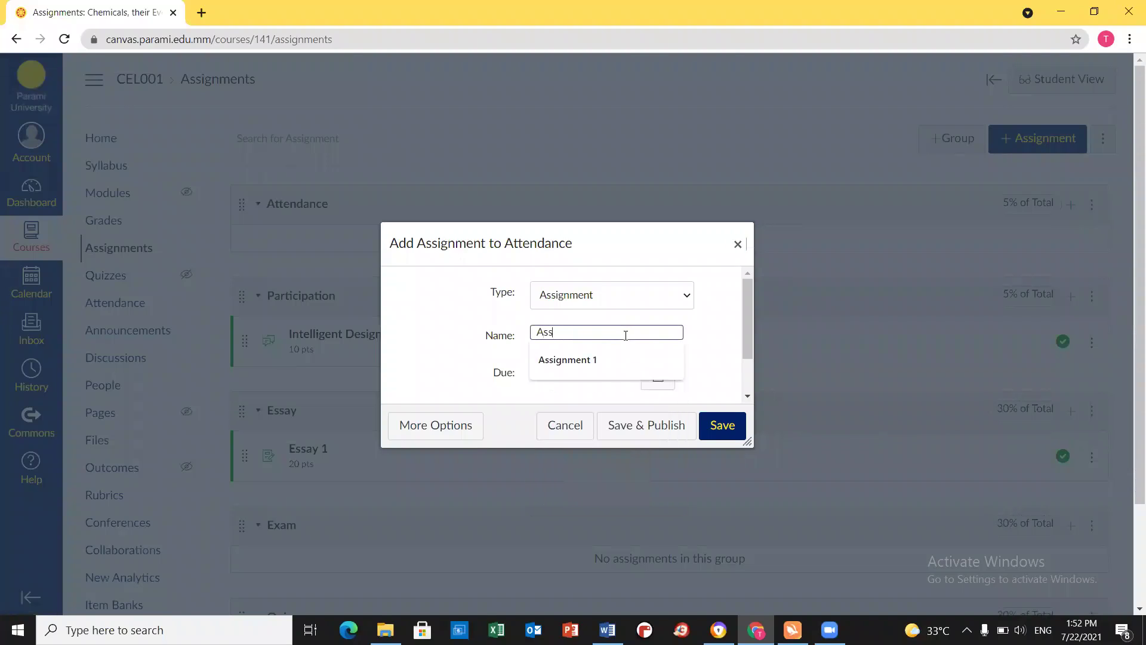
pyautogui.write('ignment 1')
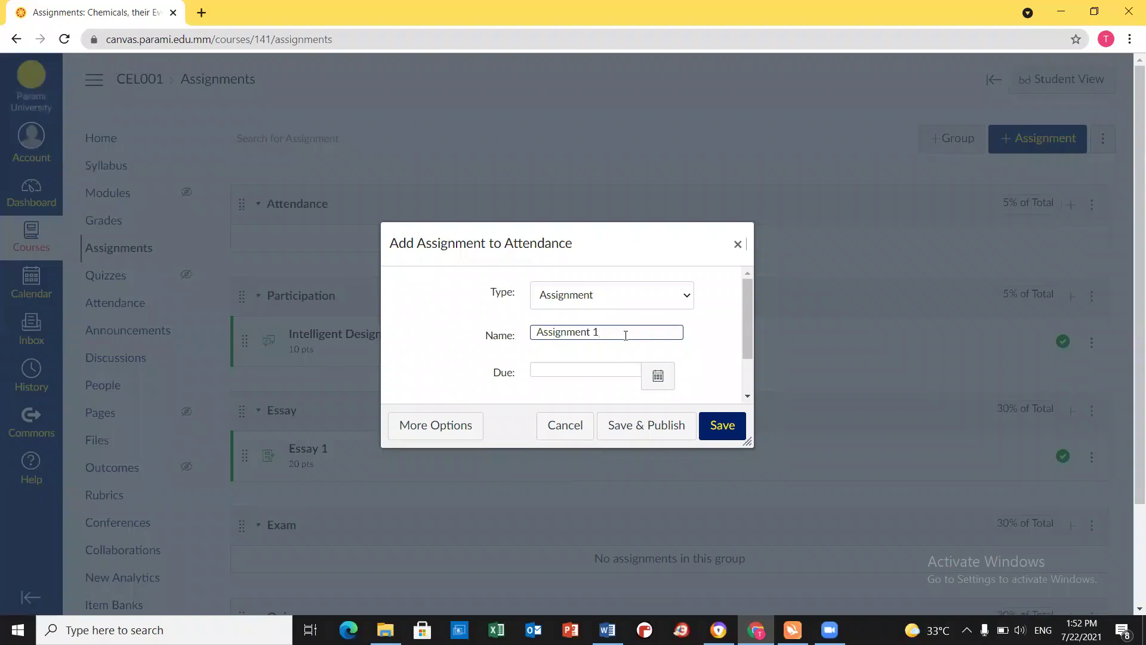
pyautogui.click(687, 303)
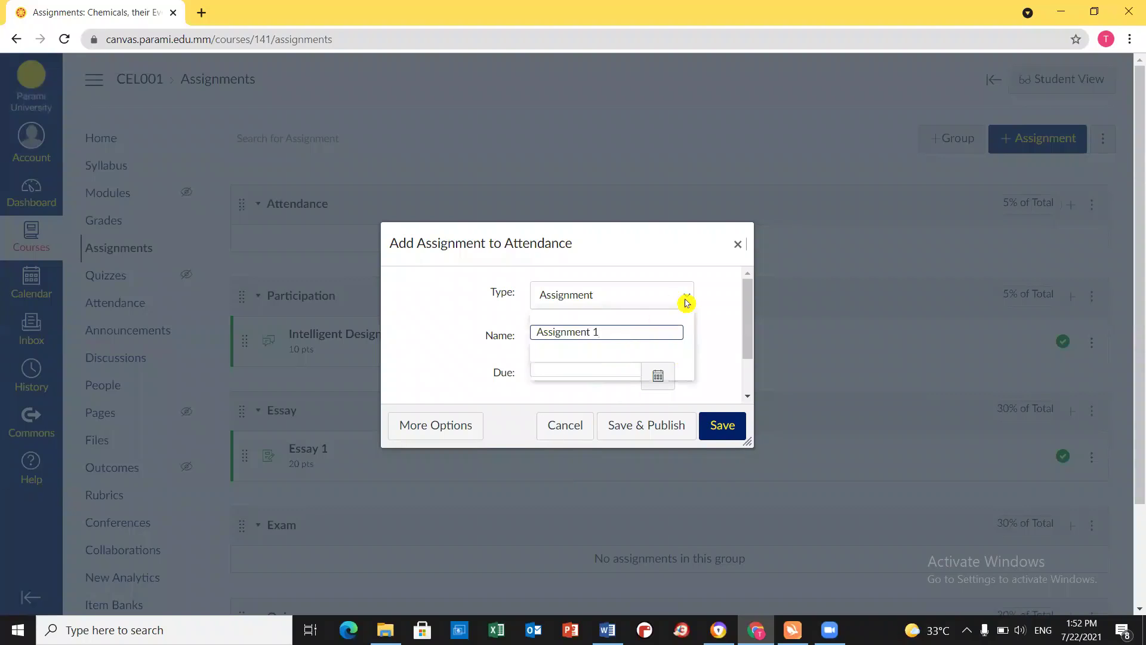
pyautogui.click(686, 302)
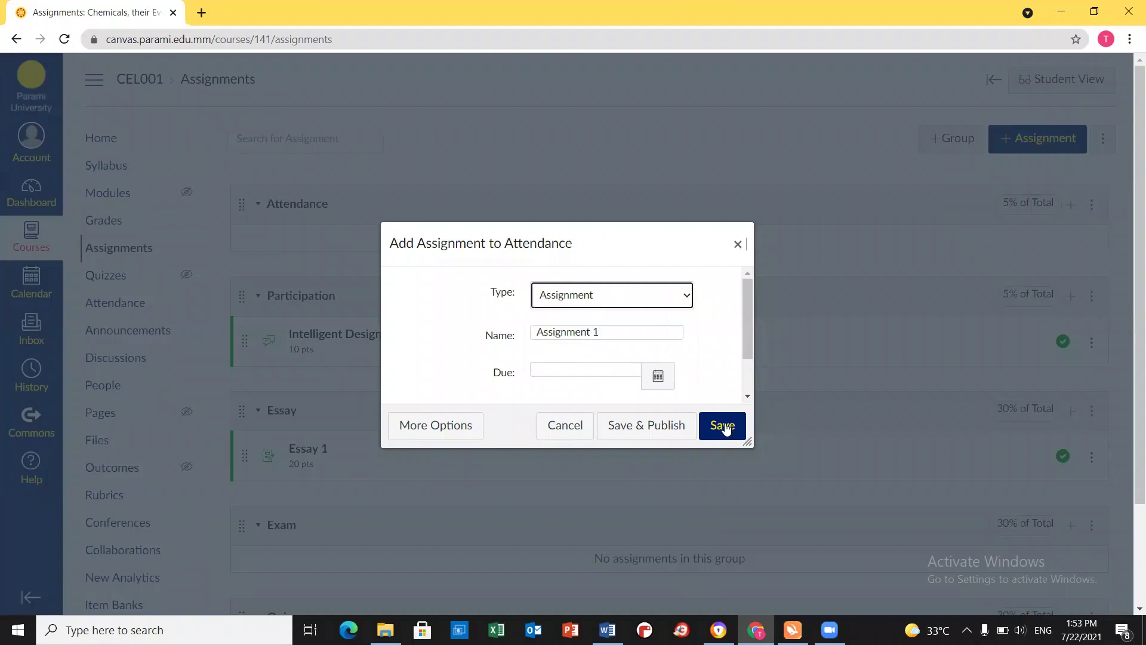
pyautogui.click(724, 427)
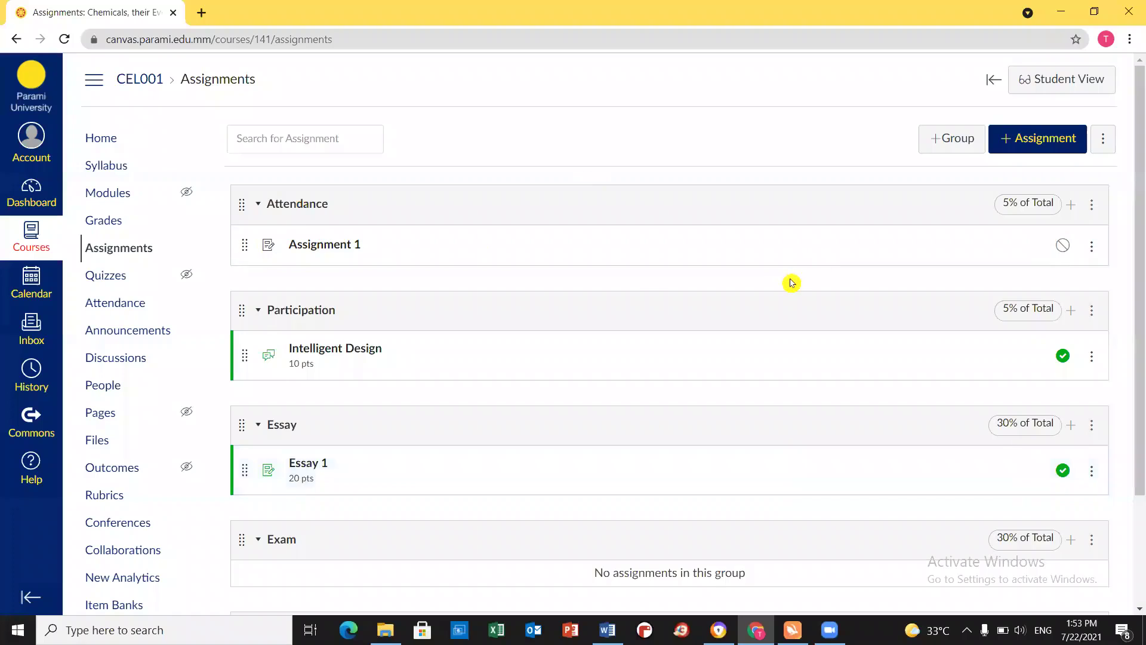
pyautogui.click(1063, 246)
# Create an assignment named "Final paper" in the Exam group and open its full editing options.
pyautogui.scroll(-2, 1015, 327)
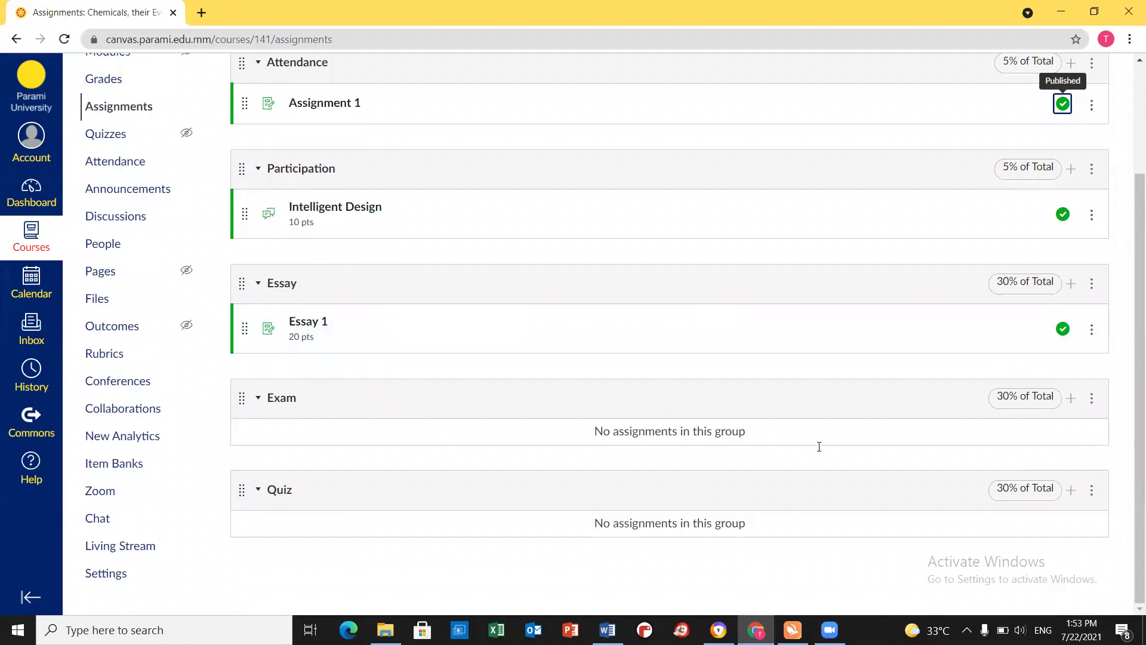
pyautogui.click(1070, 399)
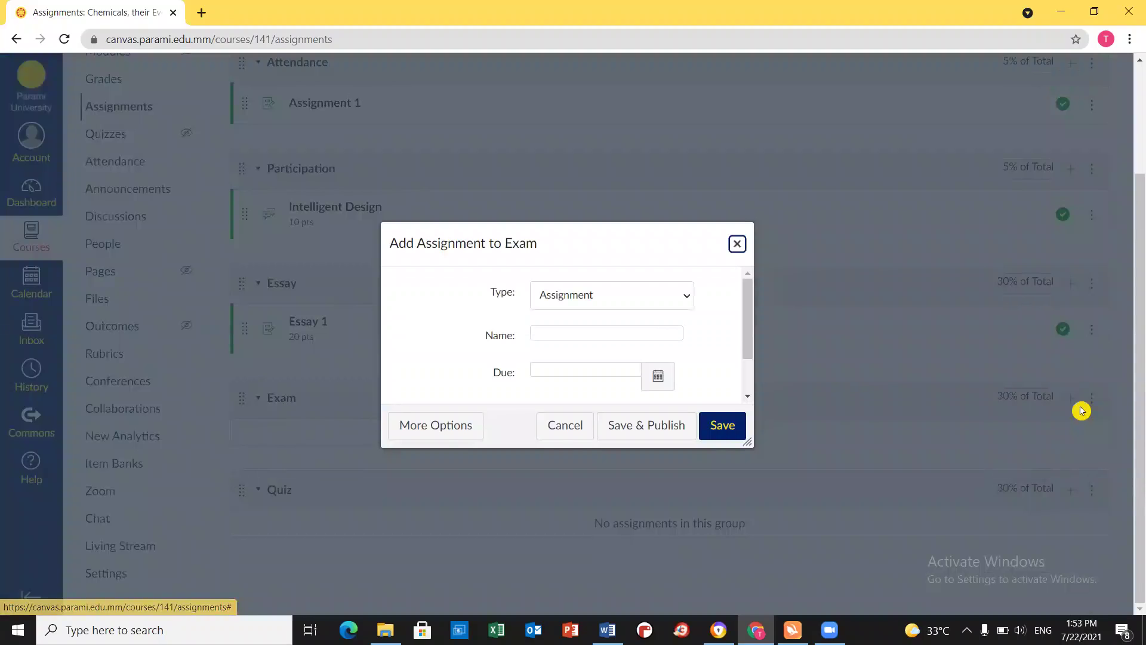
pyautogui.click(647, 326)
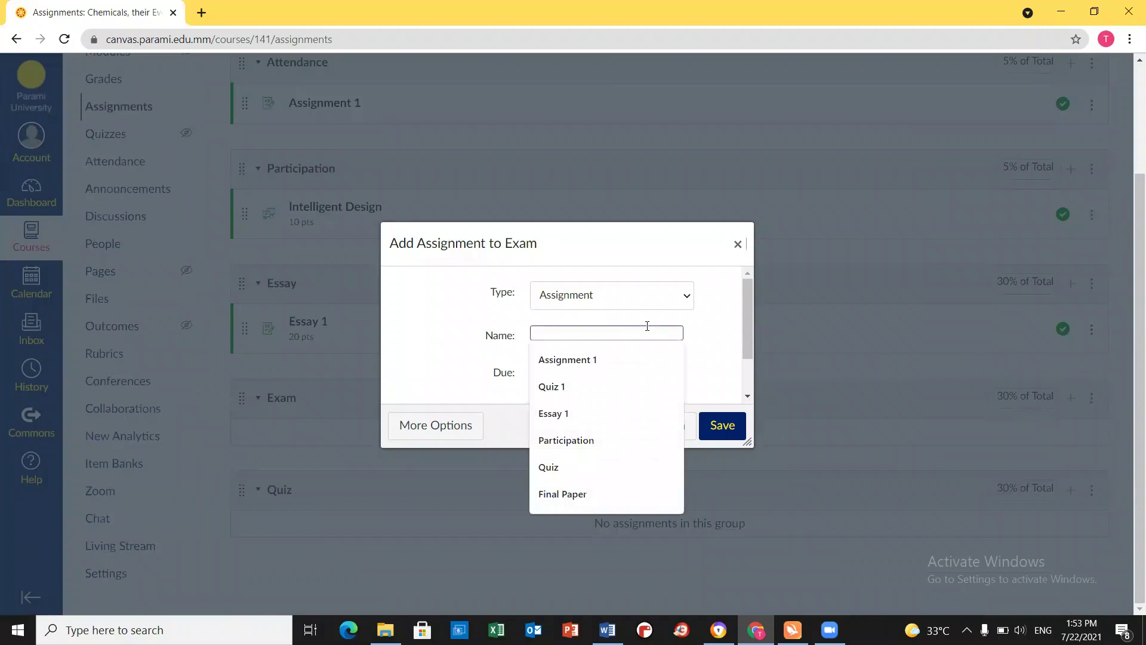
pyautogui.write('Fina')
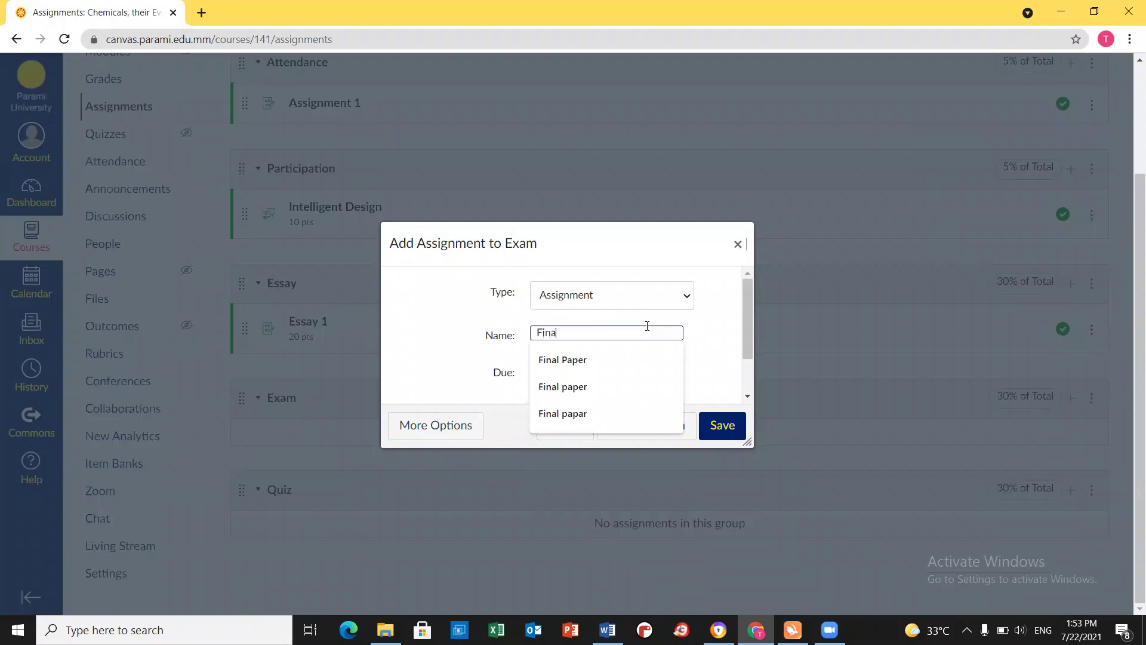
pyautogui.write('l paper')
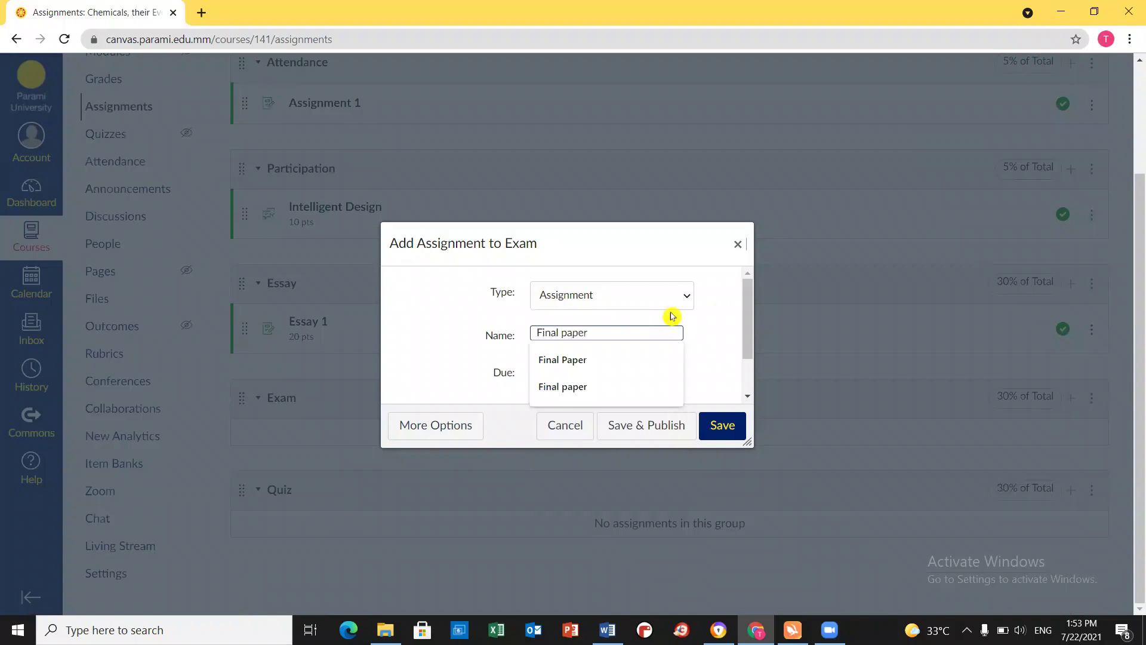
pyautogui.click(716, 311)
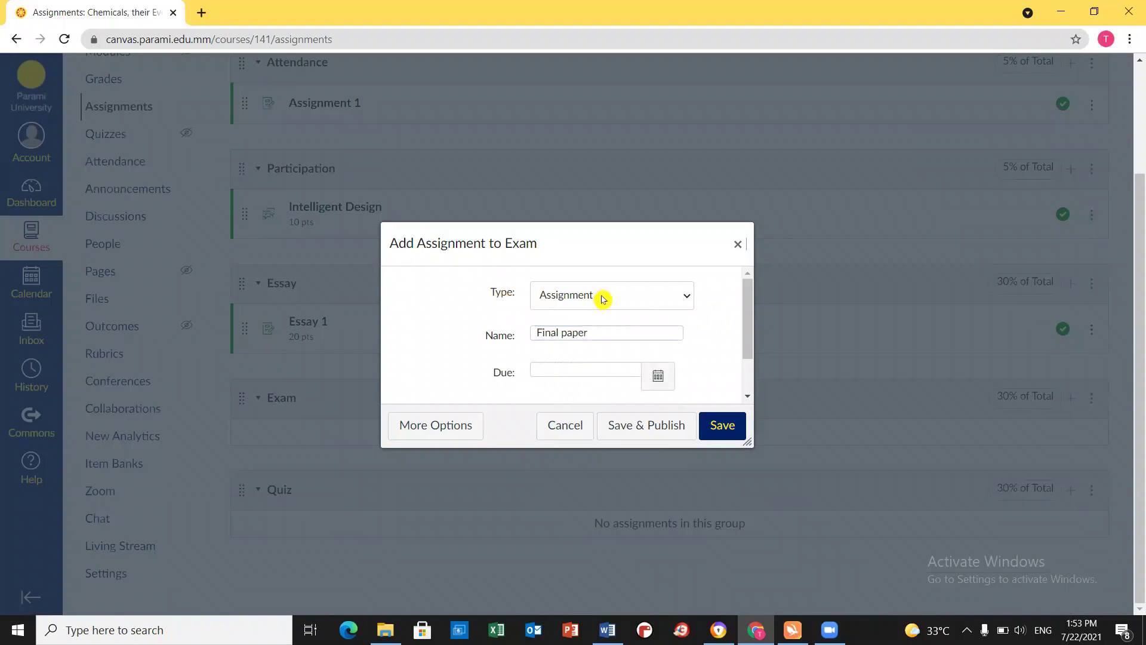
pyautogui.click(438, 433)
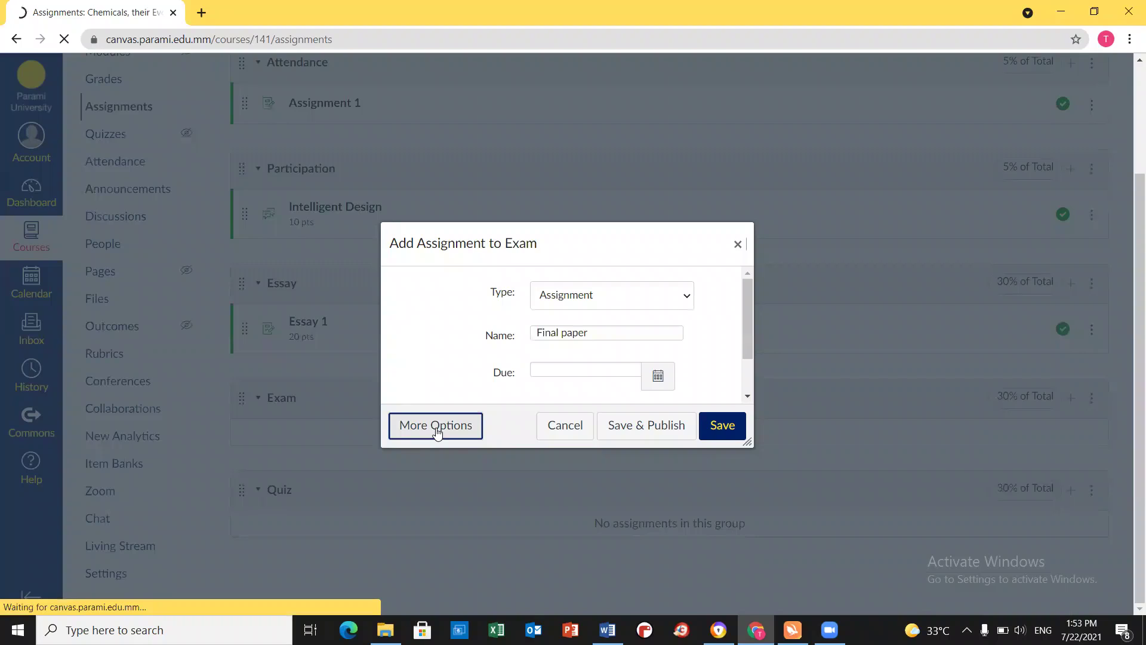
# Set the points for the Final paper assignment to 16.
pyautogui.scroll(-4, 615, 424)
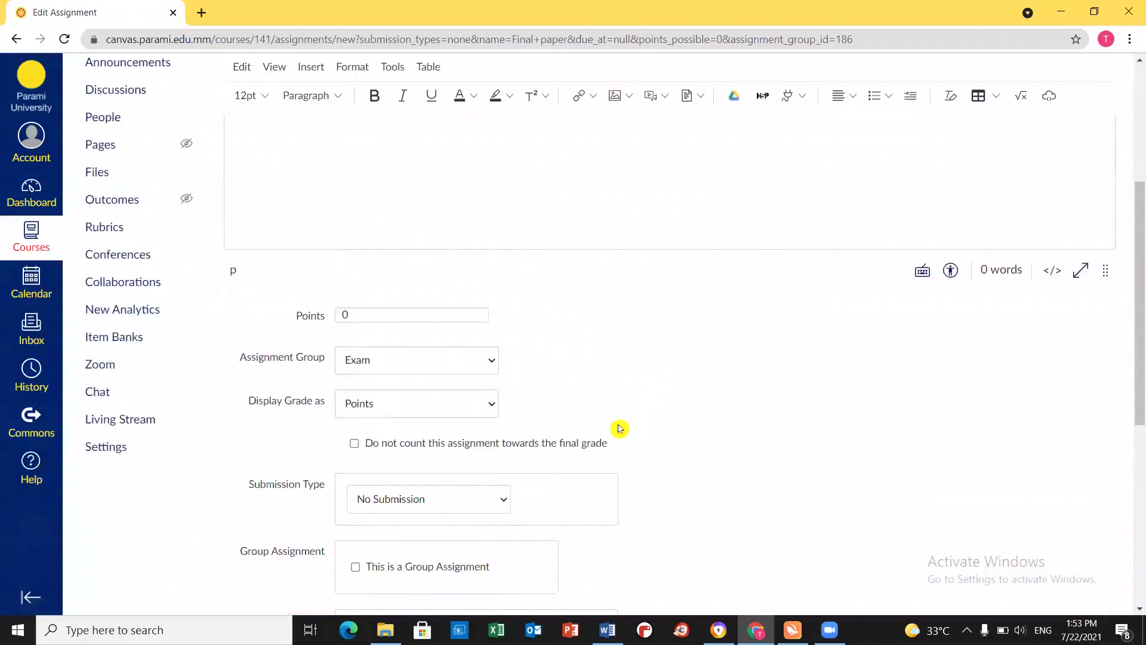
pyautogui.scroll(-2, 619, 428)
pyautogui.click(383, 204)
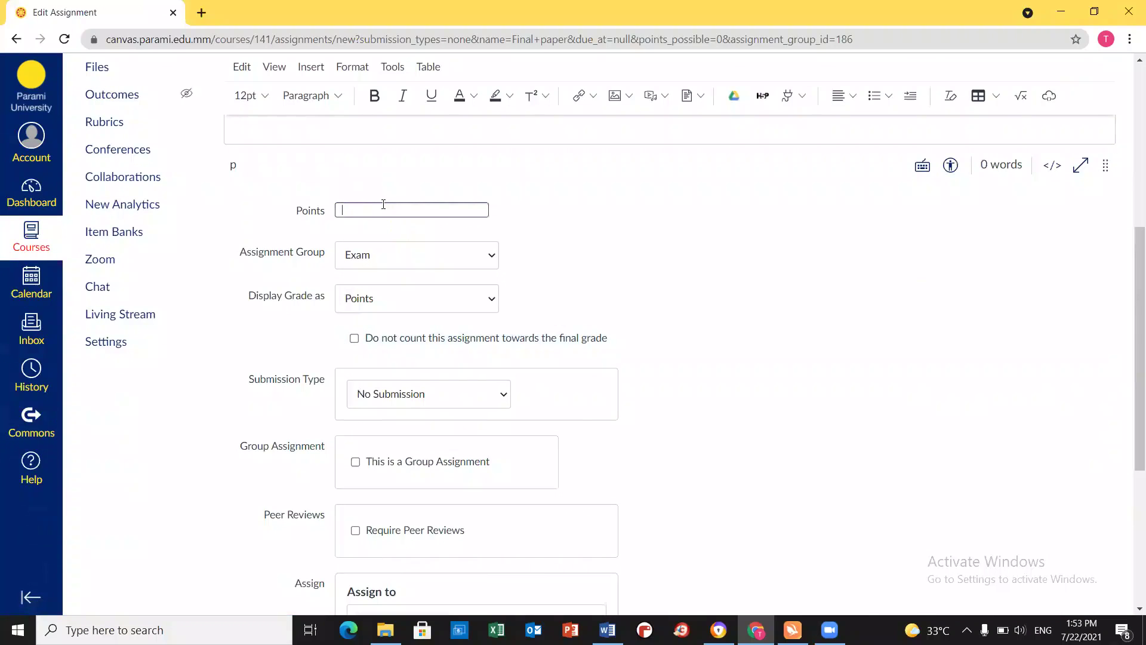
pyautogui.write('16')
pyautogui.click(798, 287)
# Set the Final paper's submission type to Online with Text Entry and limit the allowed attempts to 1.
pyautogui.scroll(-2, 502, 271)
pyautogui.click(501, 248)
pyautogui.click(421, 281)
pyautogui.click(356, 309)
pyautogui.scroll(-6, 766, 326)
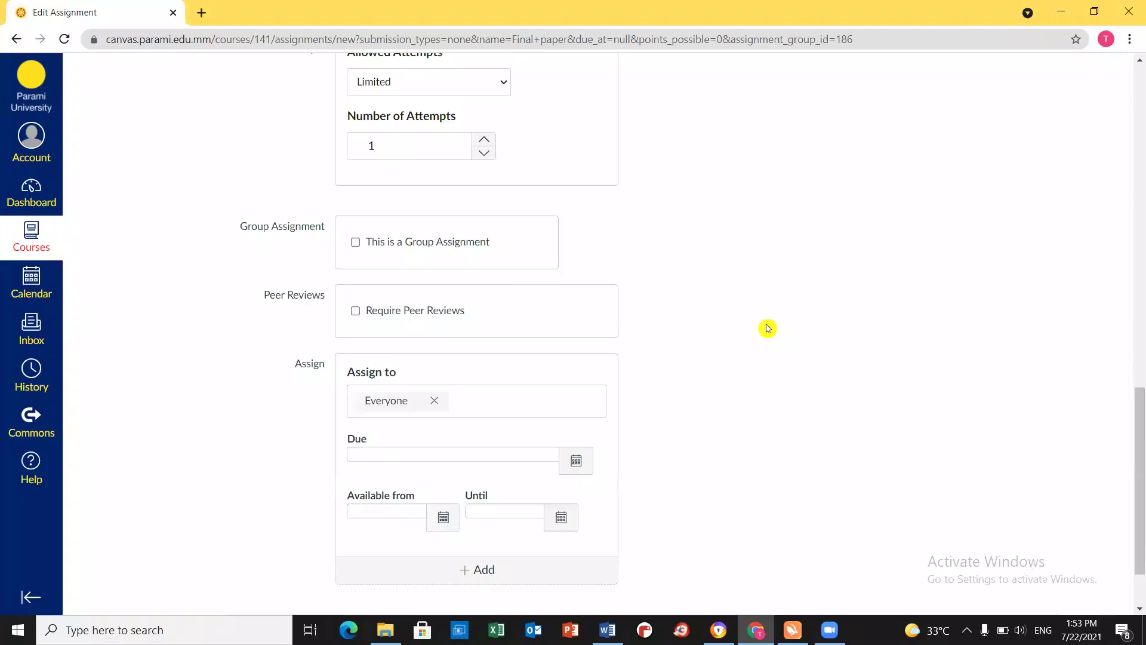
pyautogui.scroll(-1, 768, 328)
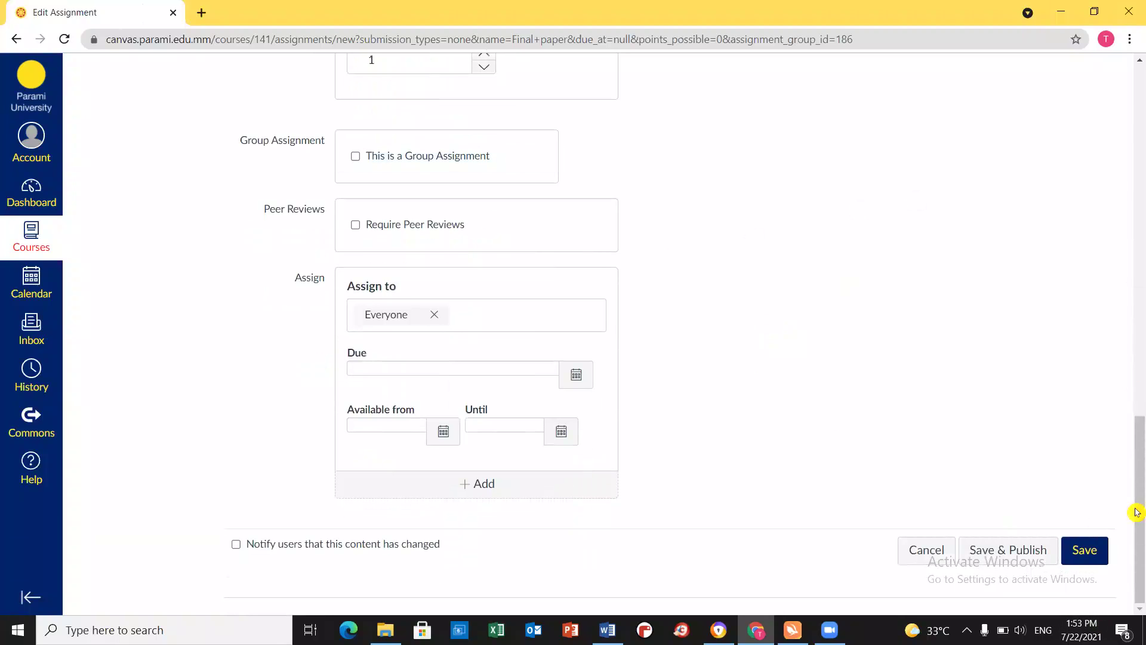
# Save the assignment and attach the Parami University rubric "Typical Parami Rubric for Presentation (created on our own)" to it.
pyautogui.click(1081, 549)
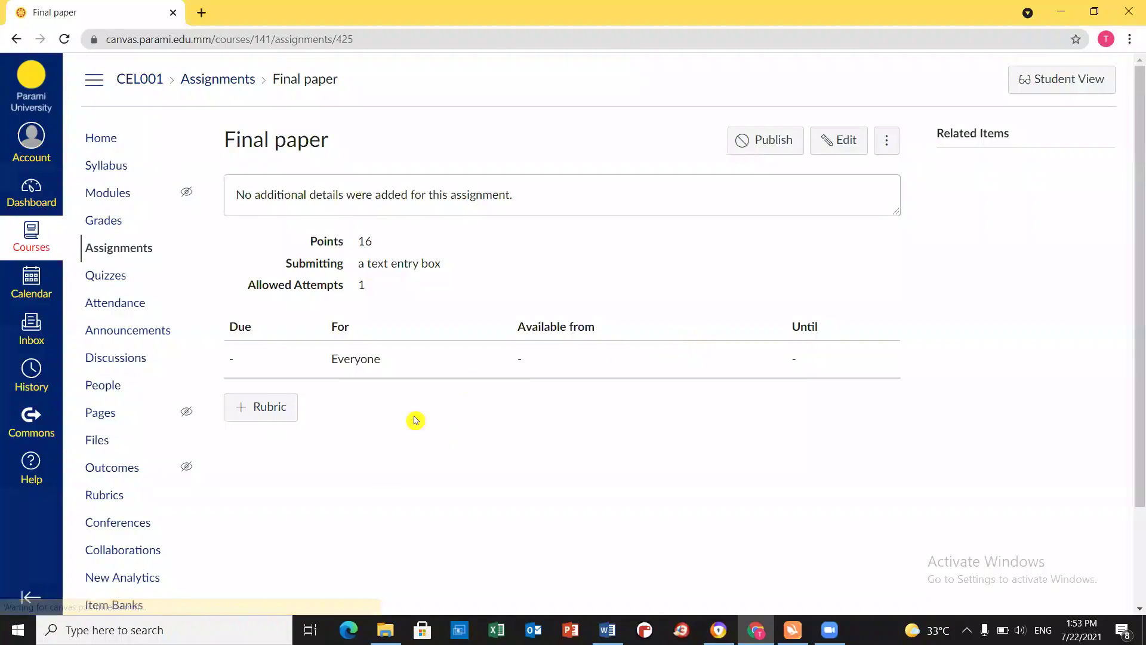
pyautogui.click(273, 417)
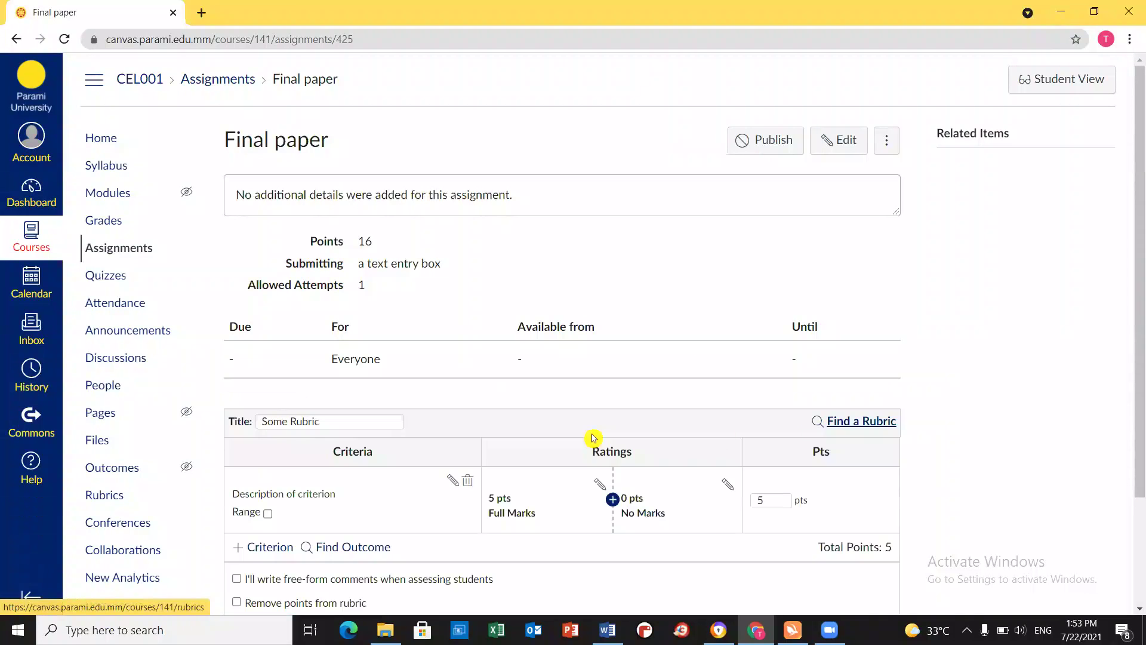
pyautogui.click(828, 423)
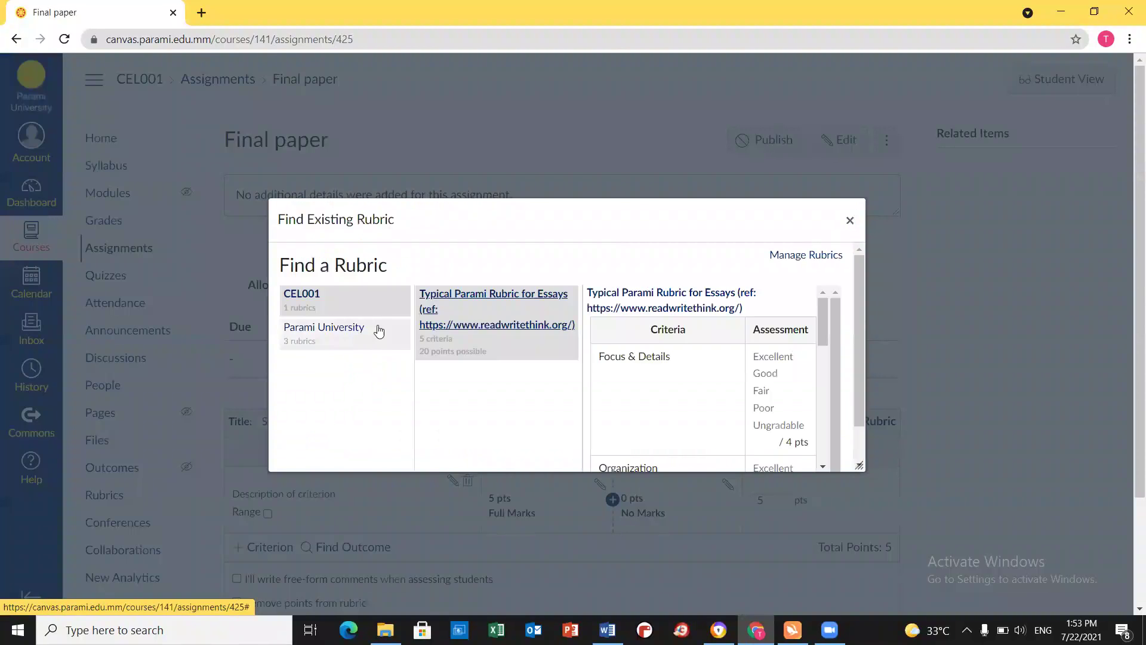
pyautogui.click(345, 332)
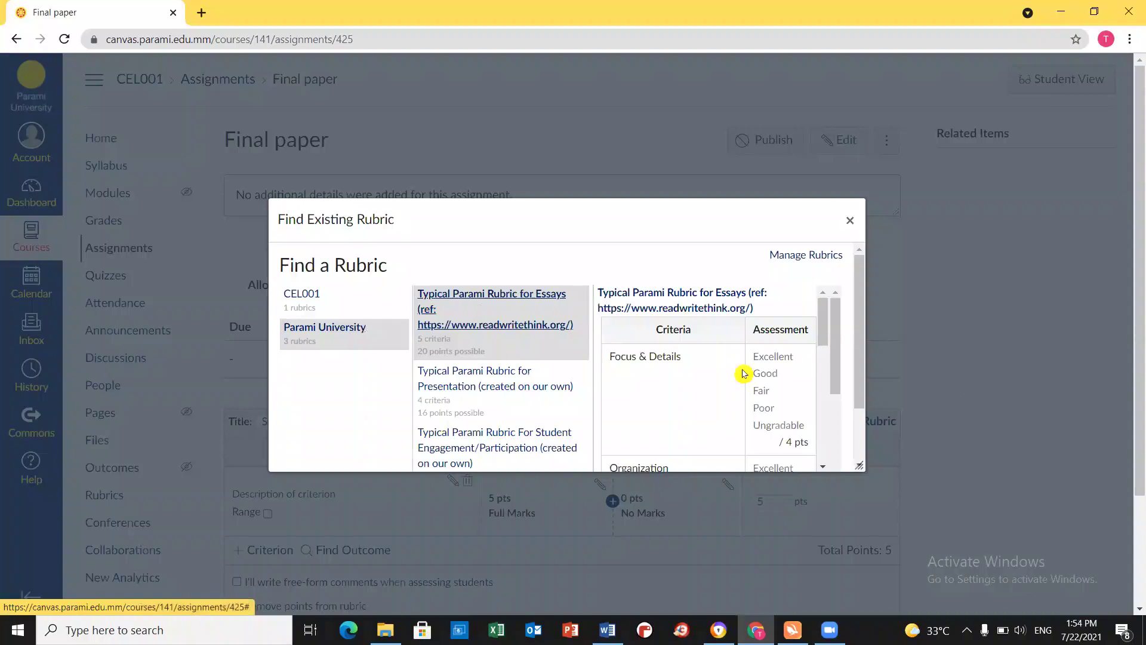
pyautogui.scroll(-2, 546, 347)
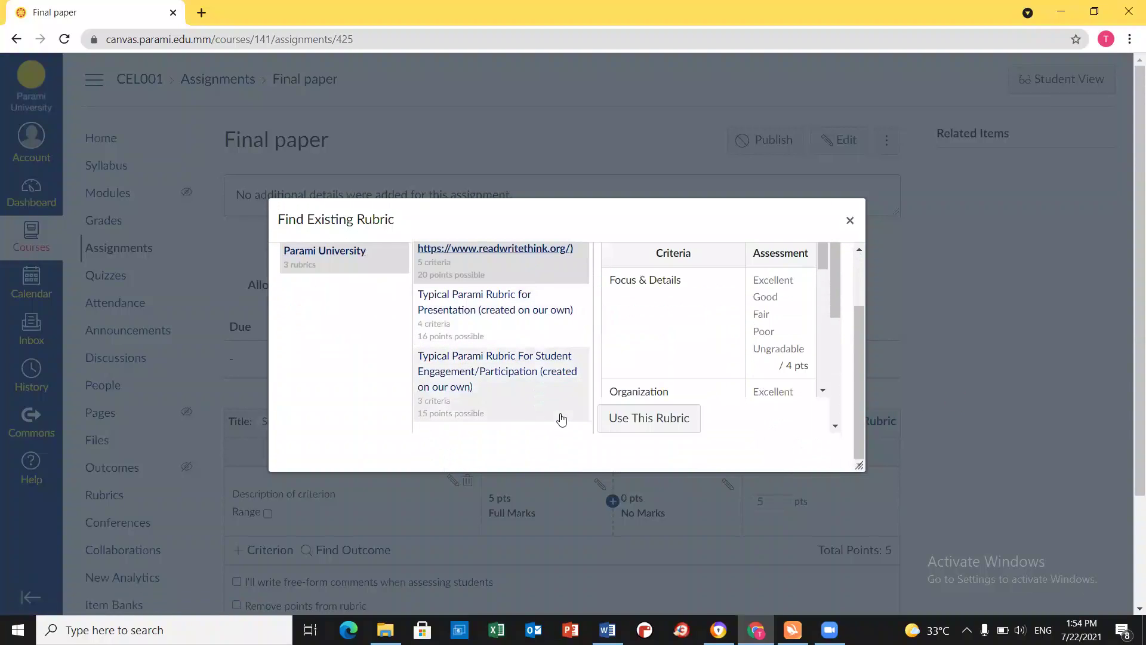
pyautogui.click(486, 316)
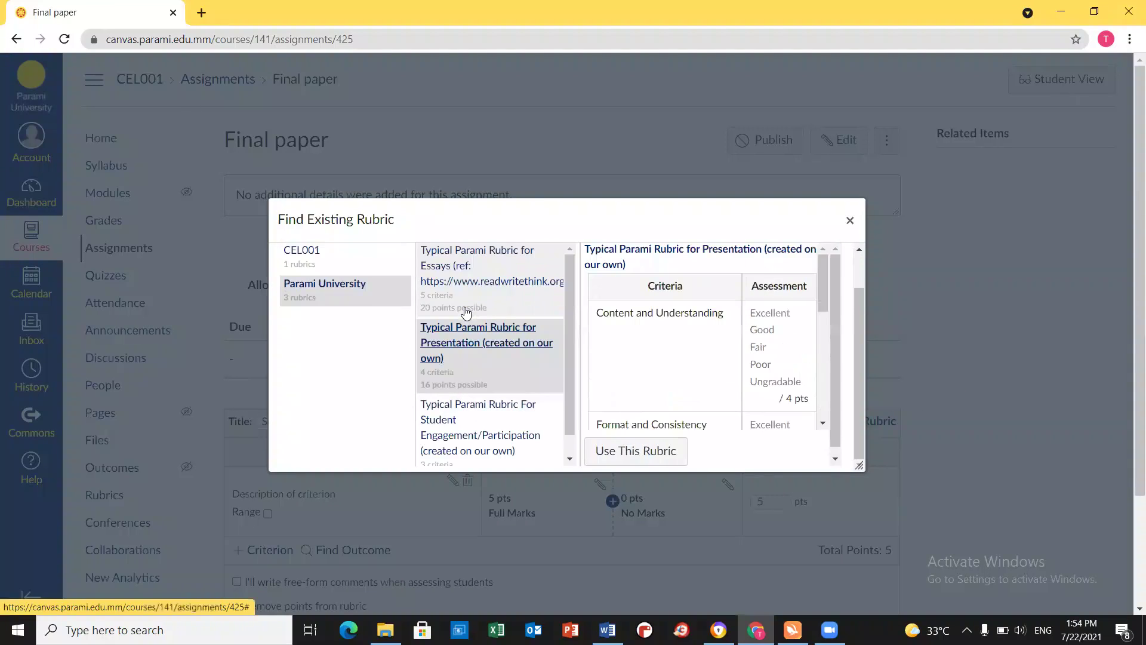
pyautogui.click(657, 455)
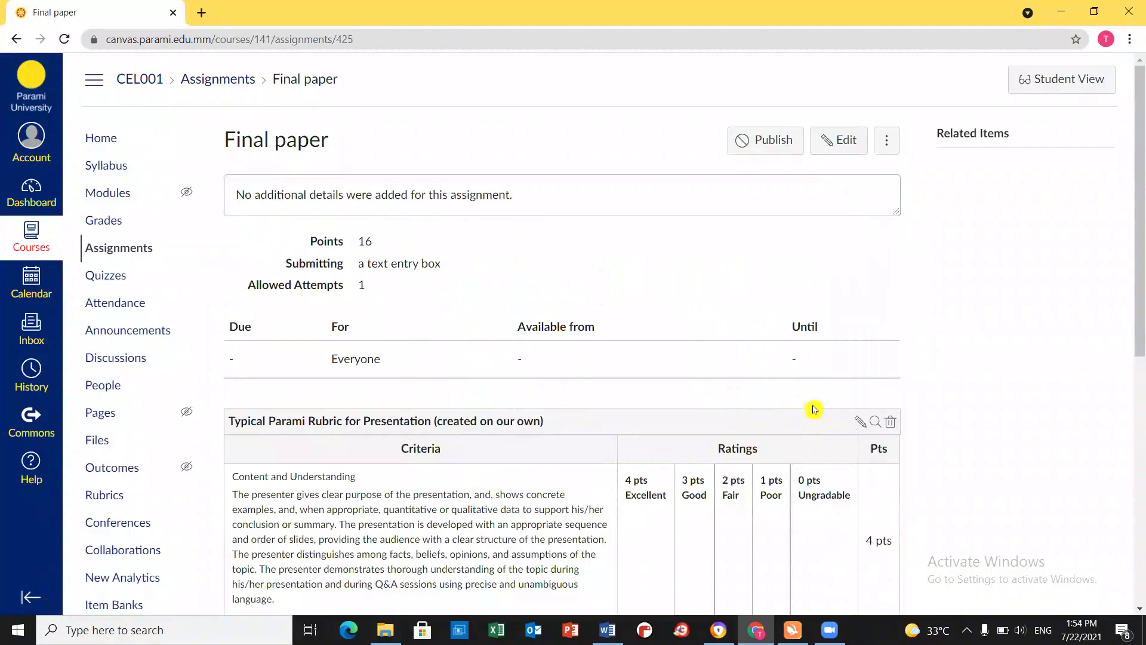
# Edit the attached presentation rubric so it is used for assignment grading, and update the rubric.
pyautogui.scroll(-1, 813, 406)
pyautogui.scroll(-6, 809, 411)
pyautogui.scroll(5, 848, 365)
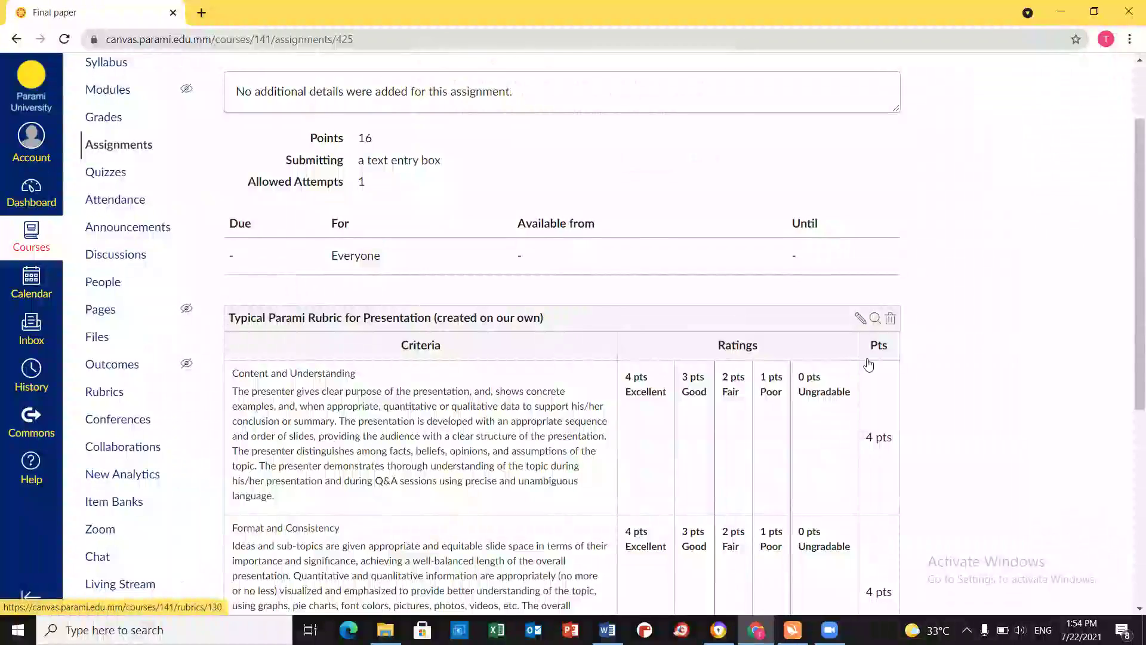
pyautogui.click(859, 317)
pyautogui.click(645, 169)
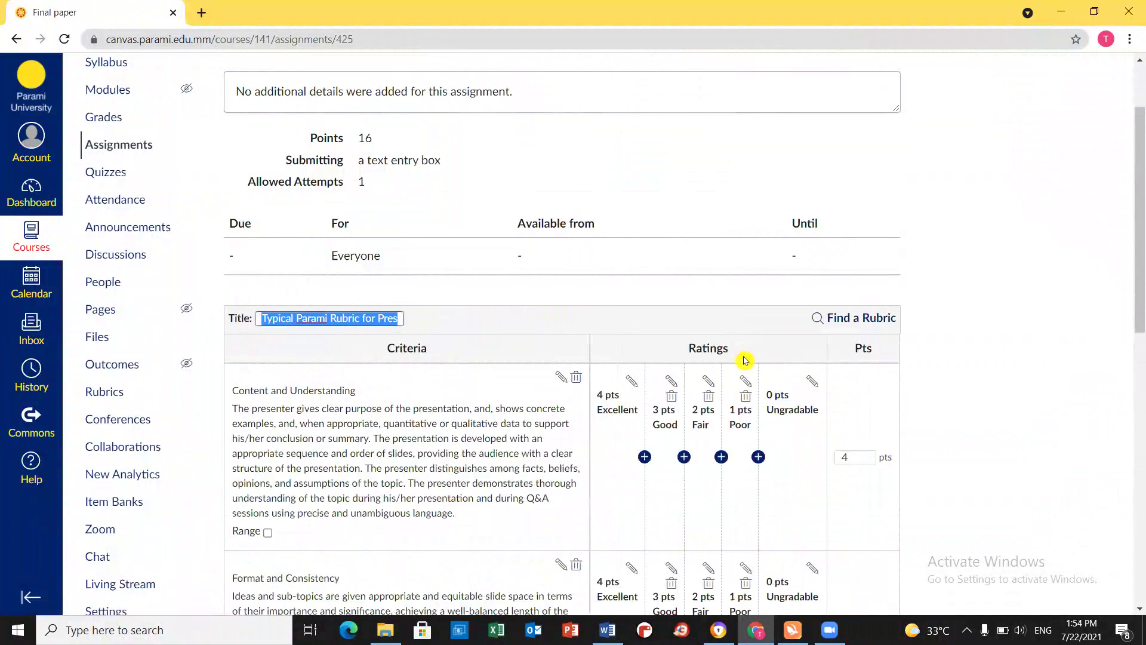
pyautogui.scroll(-7, 737, 367)
pyautogui.scroll(-3, 737, 368)
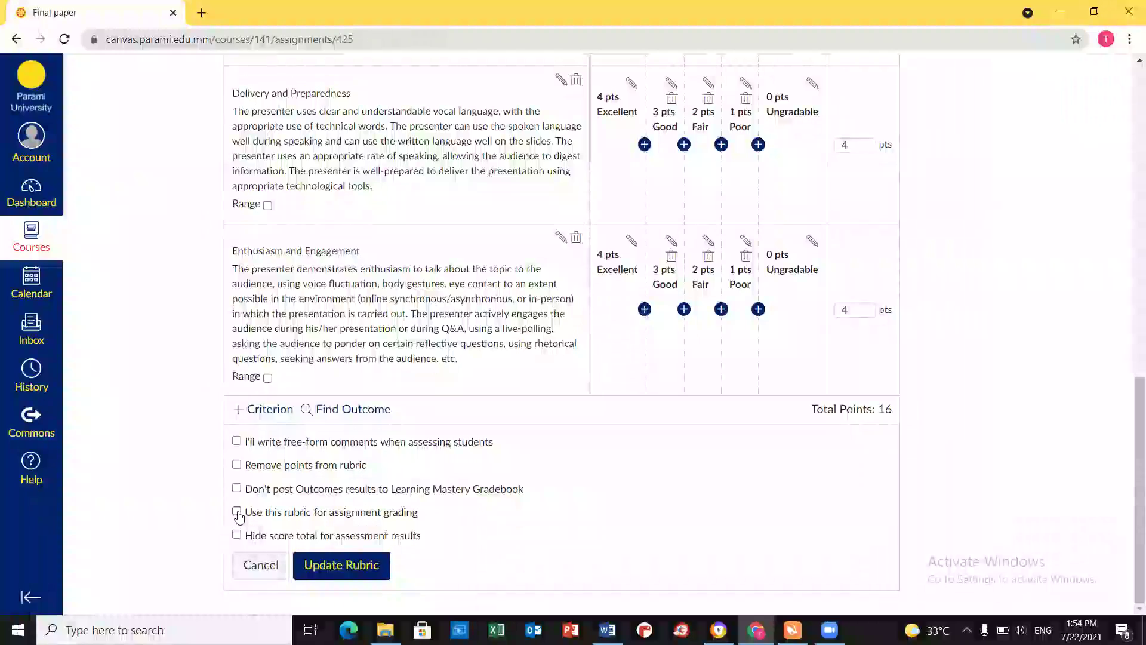
pyautogui.click(237, 513)
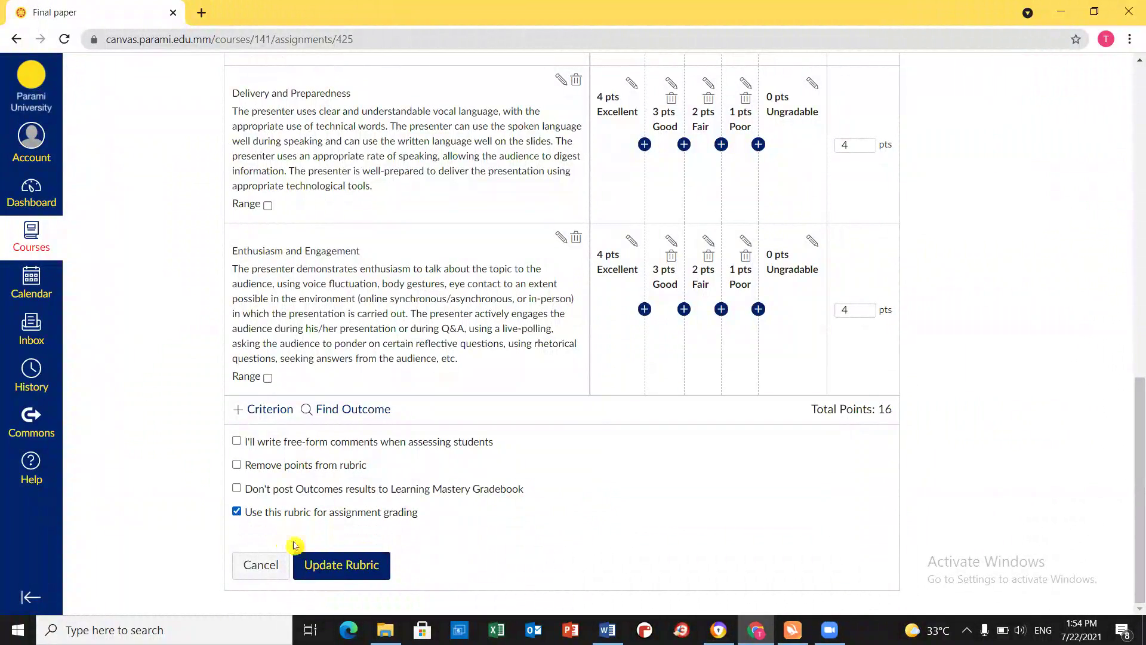
pyautogui.click(337, 565)
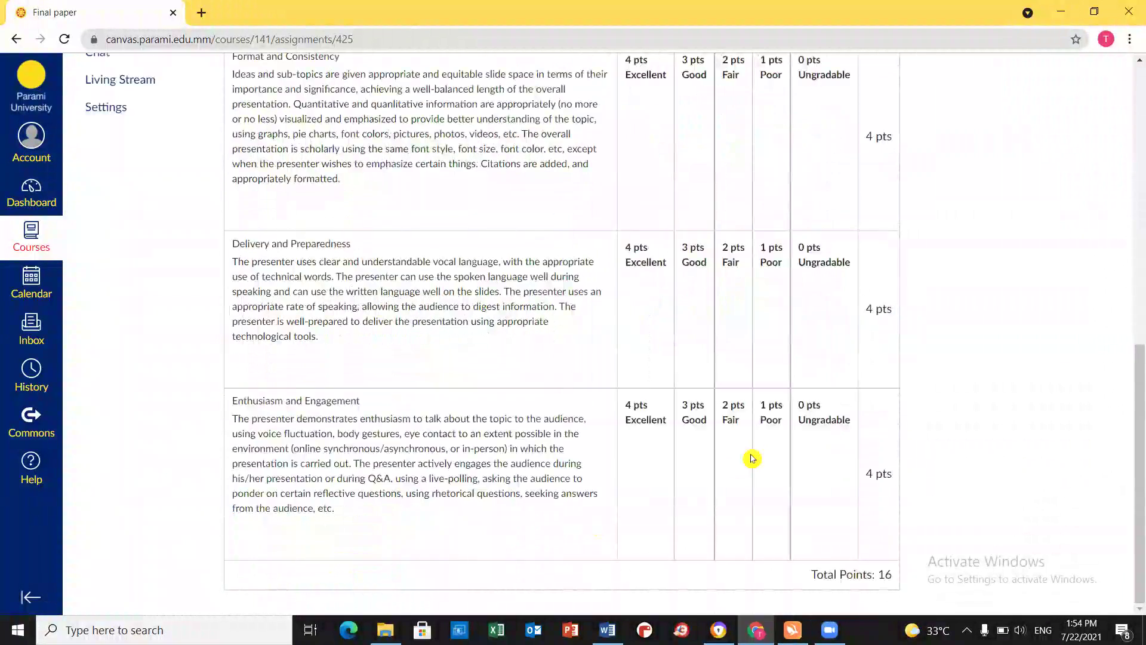
# Review the updated rubric and publish the Final paper assignment.
pyautogui.scroll(6, 752, 459)
pyautogui.scroll(2, 755, 418)
pyautogui.scroll(-8, 750, 419)
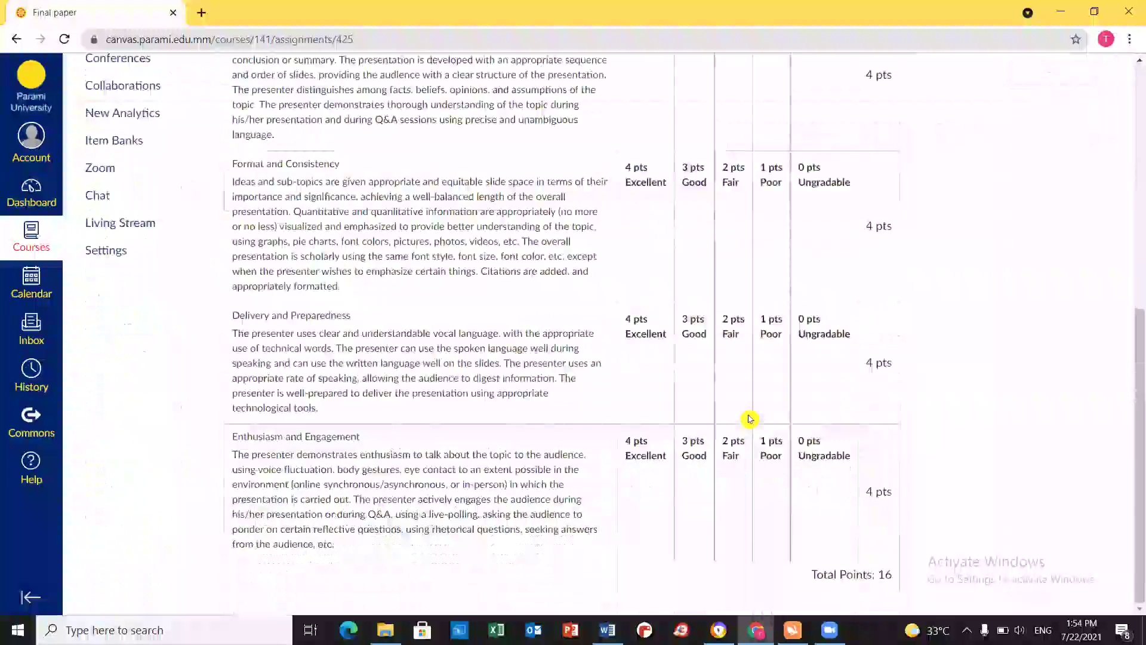
pyautogui.scroll(8, 750, 419)
pyautogui.click(768, 141)
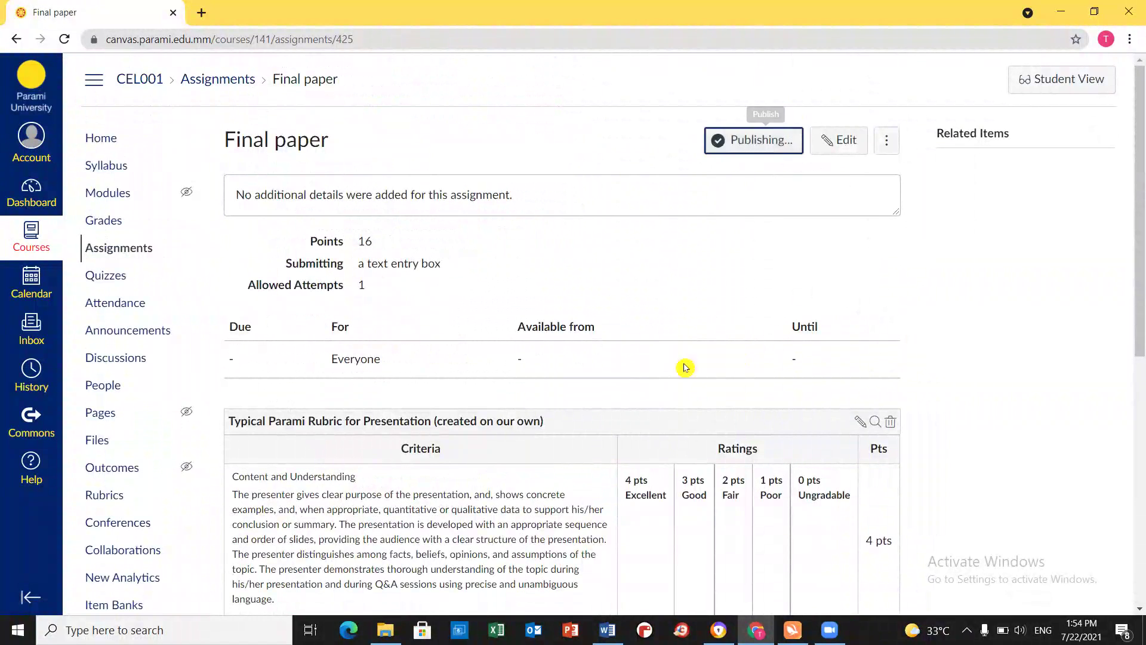
# In the course's Quiz assignment group, add a quiz-type item named Quiz 1 and open its full settings.
pyautogui.click(102, 249)
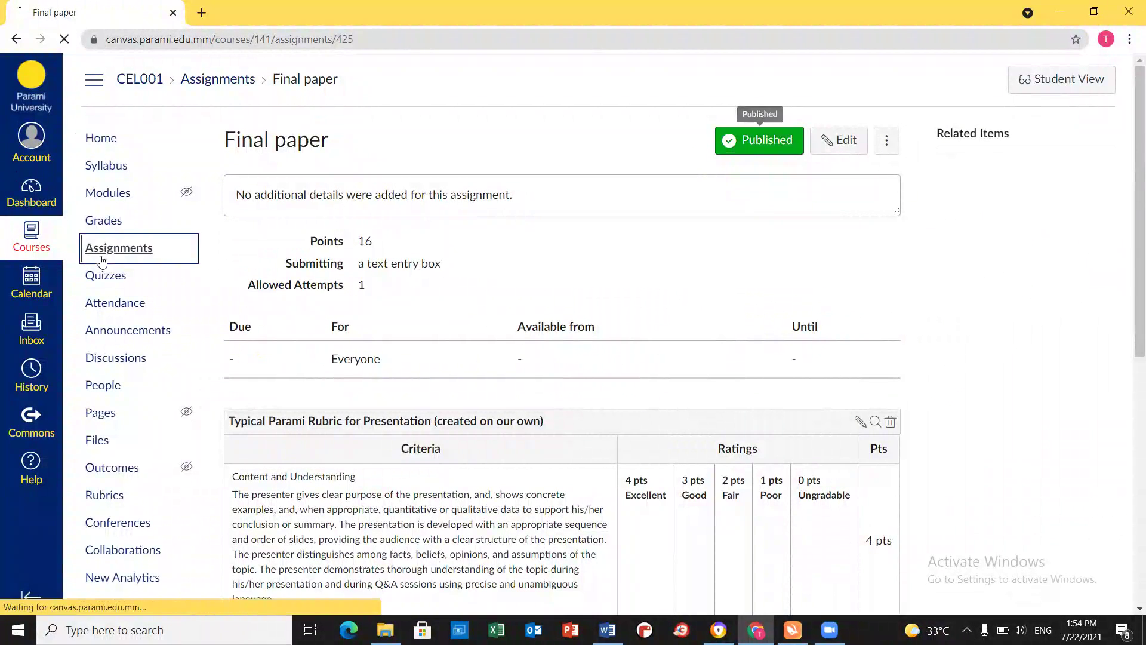
pyautogui.scroll(-3, 691, 452)
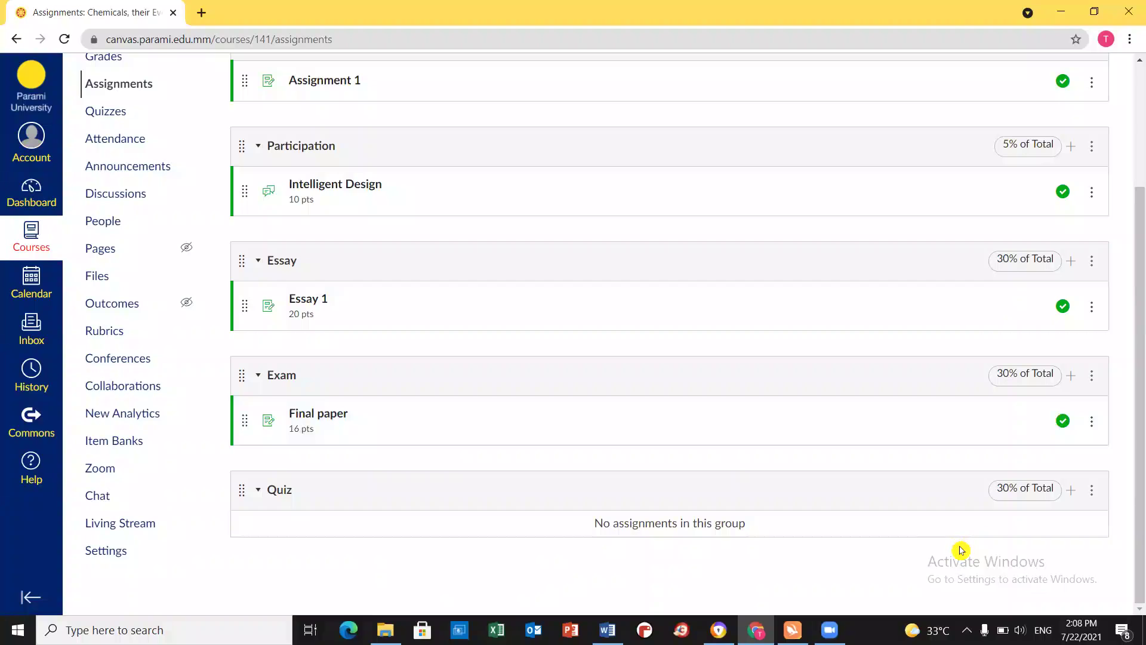
pyautogui.click(1072, 495)
pyautogui.click(537, 302)
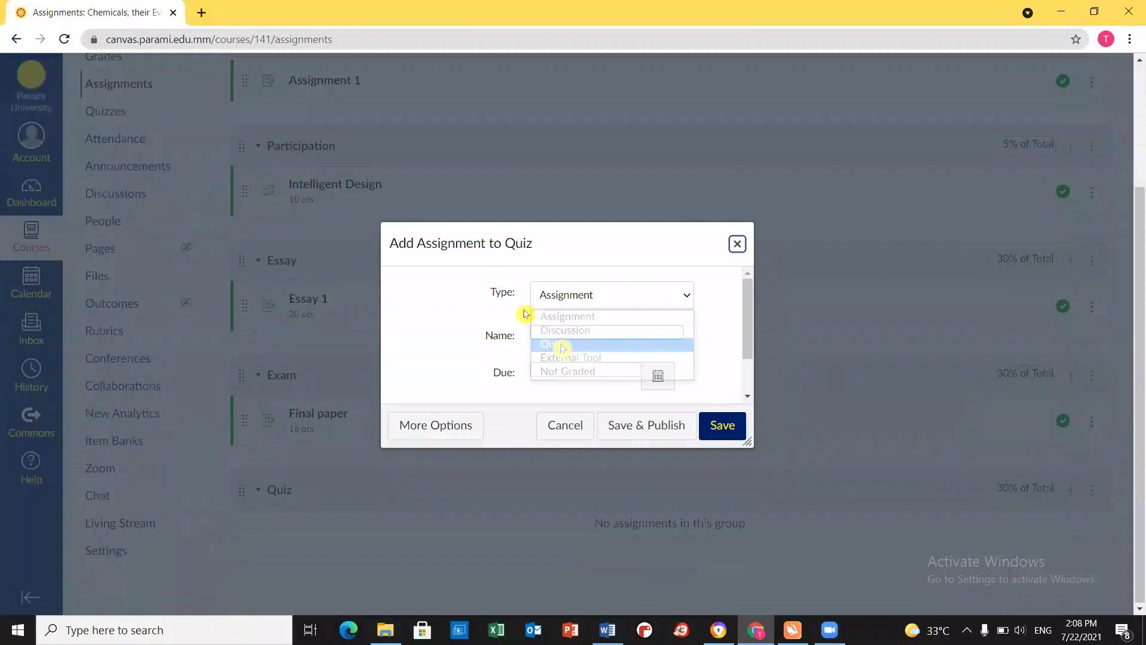
pyautogui.click(561, 345)
pyautogui.click(557, 333)
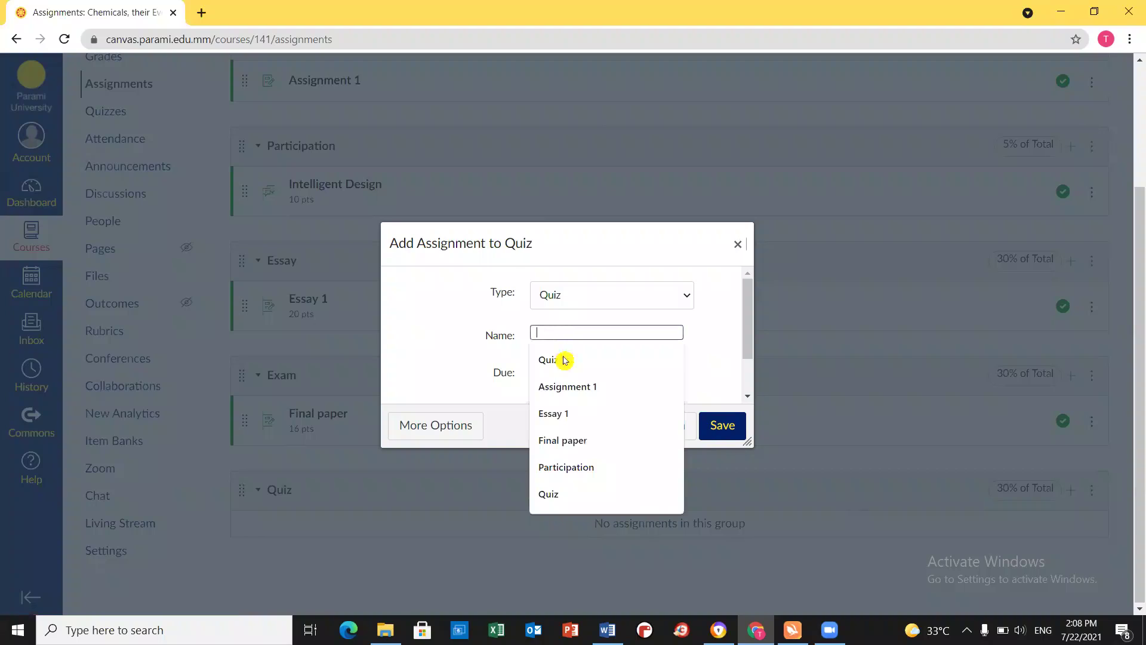
pyautogui.write('Quiz 1')
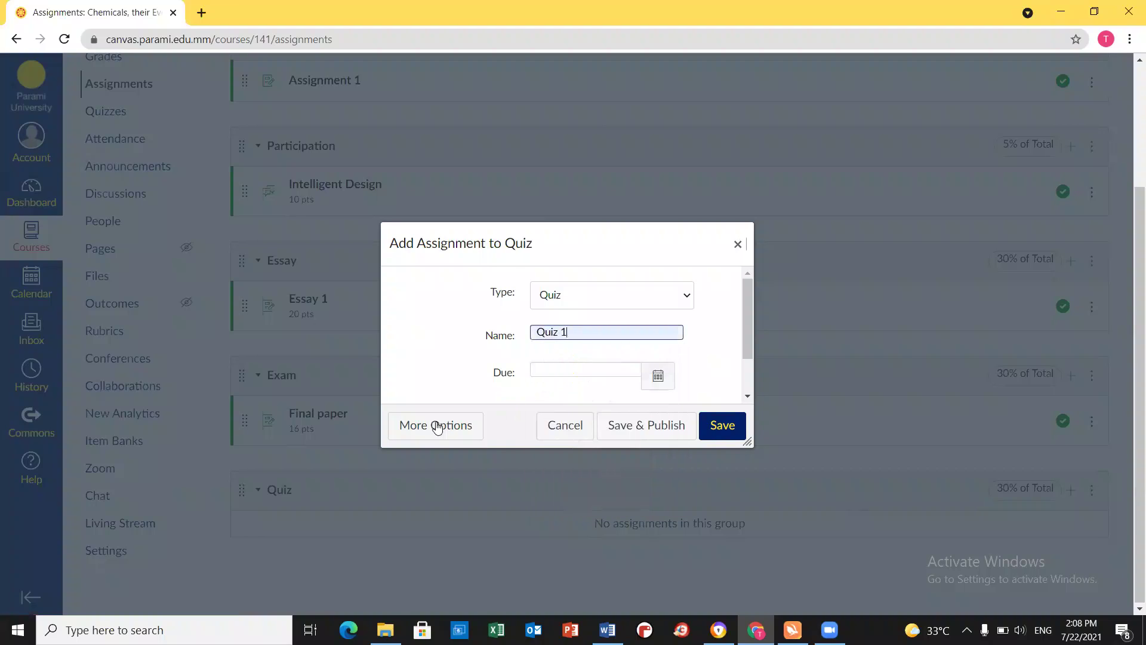
pyautogui.click(423, 426)
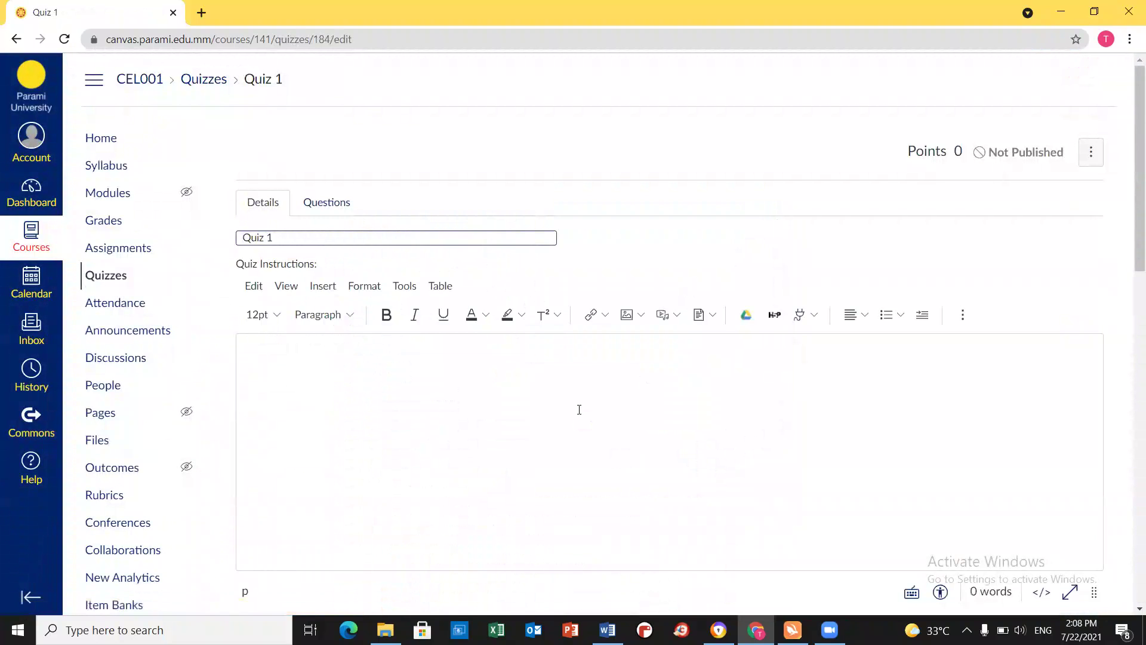
# Choose Graded Quiz as the quiz type and review the remaining options and restrictions of Quiz 1.
pyautogui.scroll(-2, 579, 410)
pyautogui.click(433, 274)
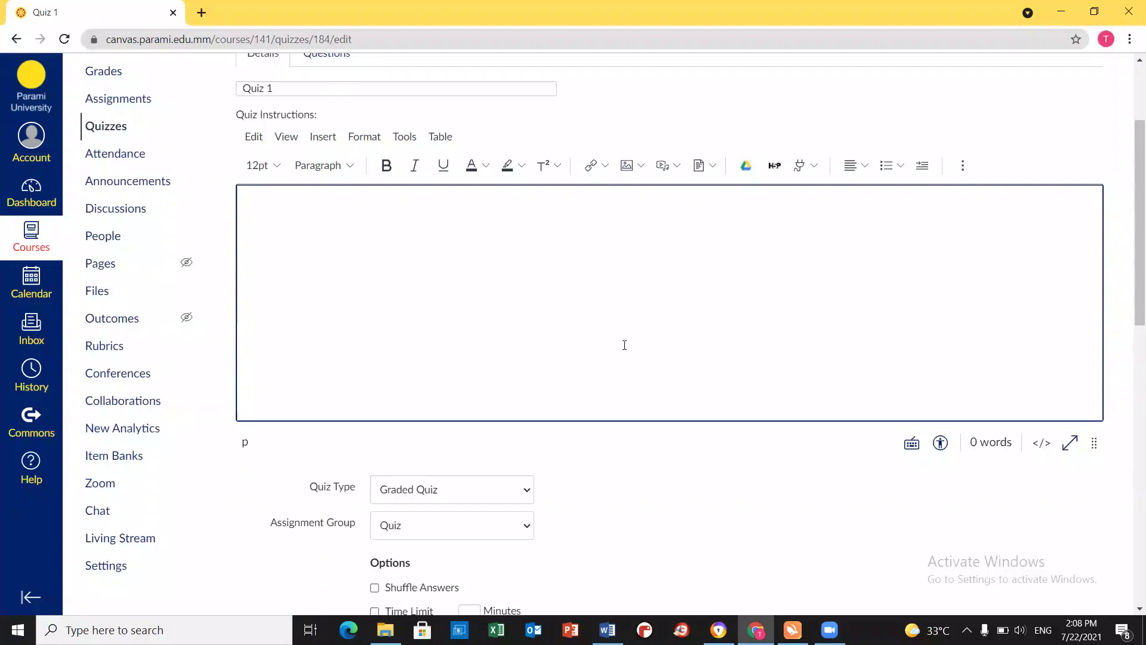
pyautogui.scroll(-2, 634, 444)
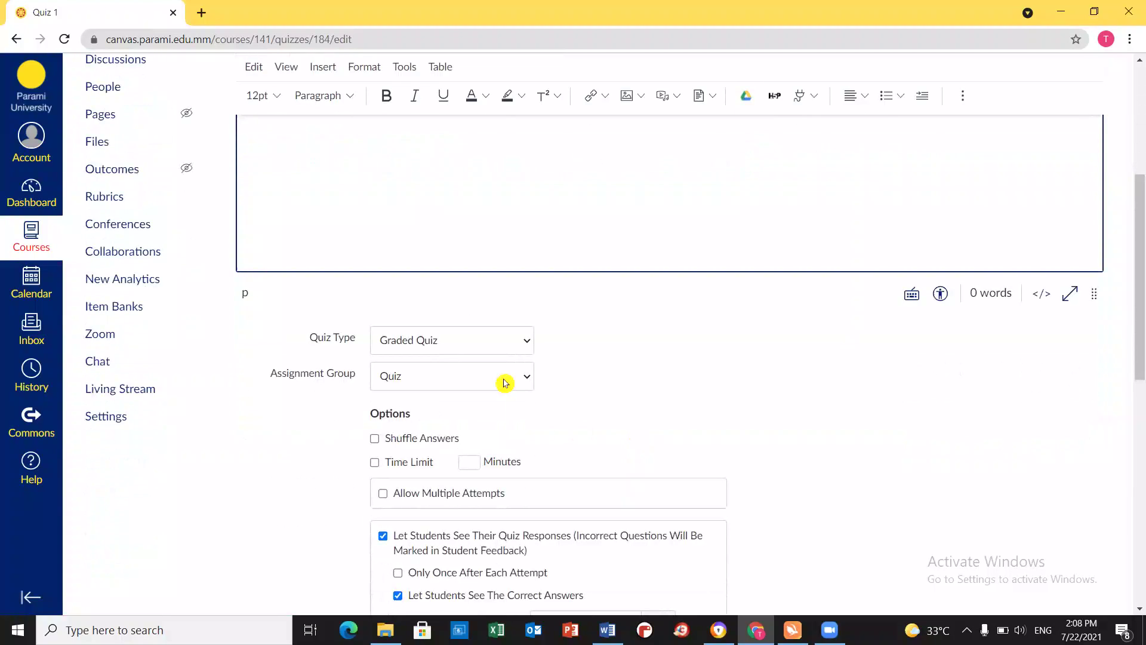
pyautogui.click(531, 347)
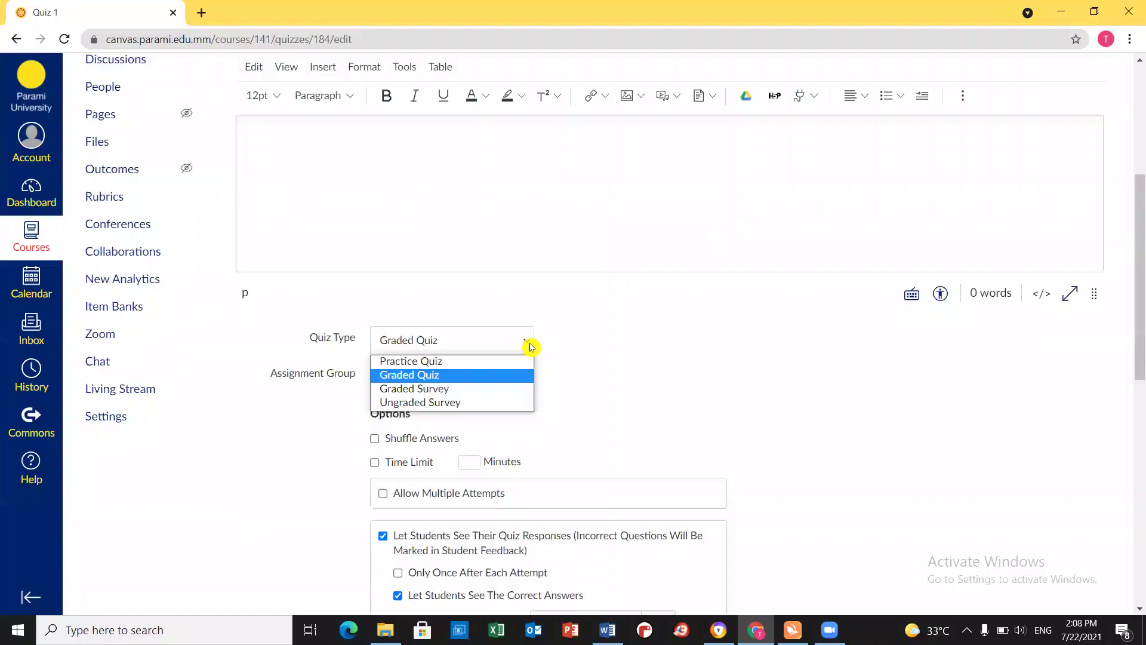
pyautogui.click(466, 378)
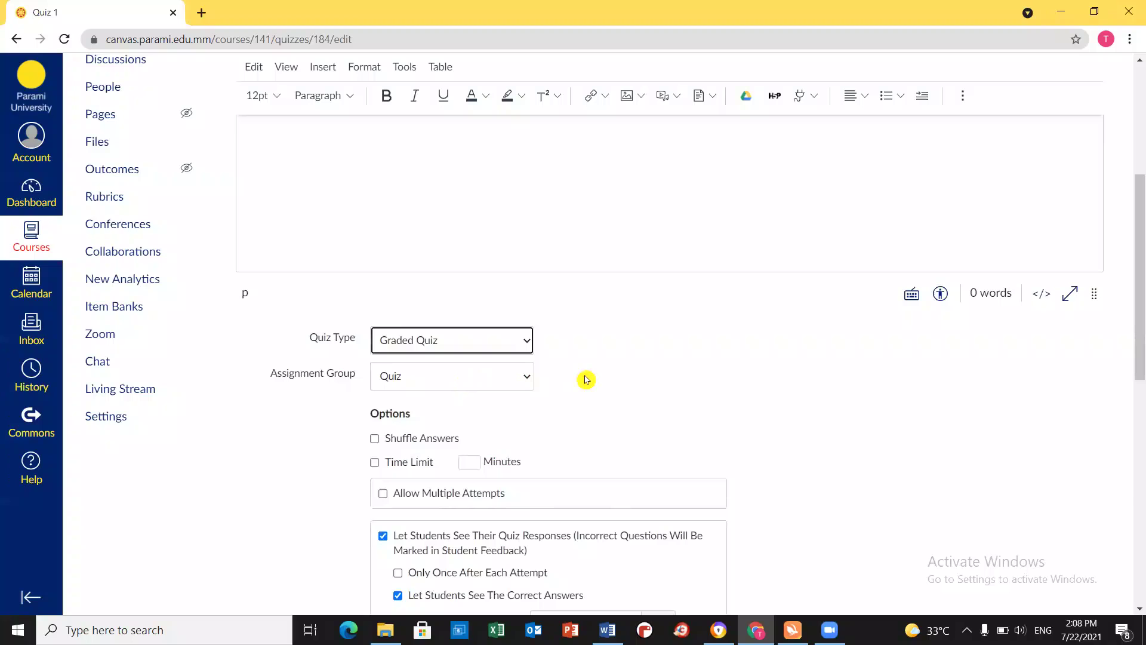
pyautogui.scroll(-2, 593, 398)
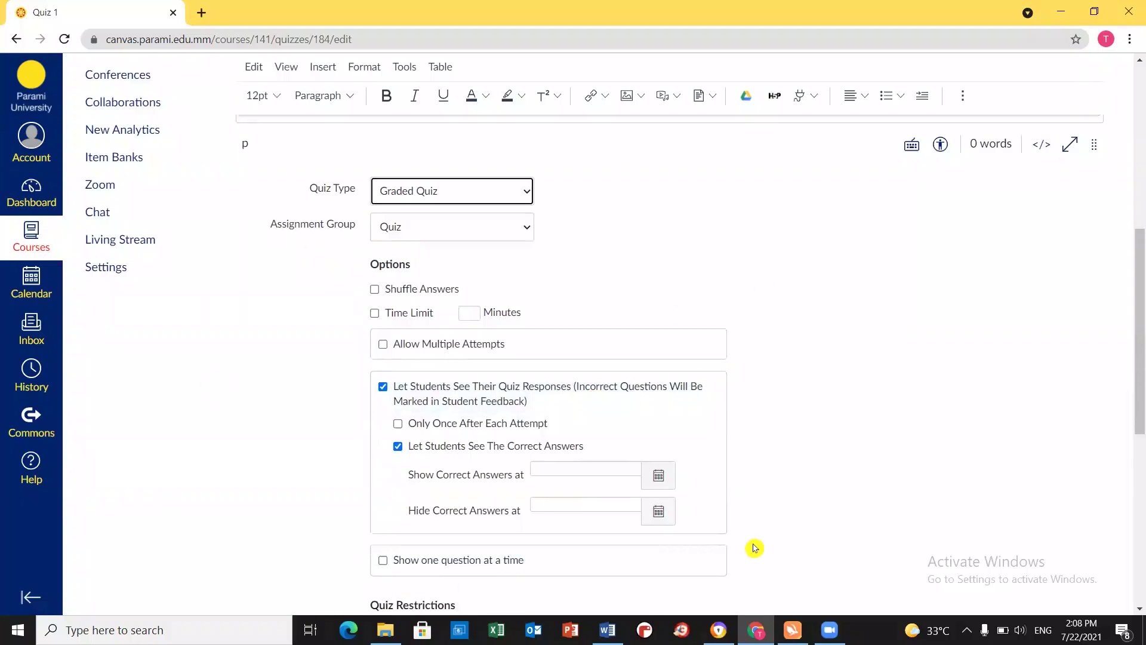
pyautogui.scroll(-3, 798, 526)
pyautogui.scroll(10, 794, 533)
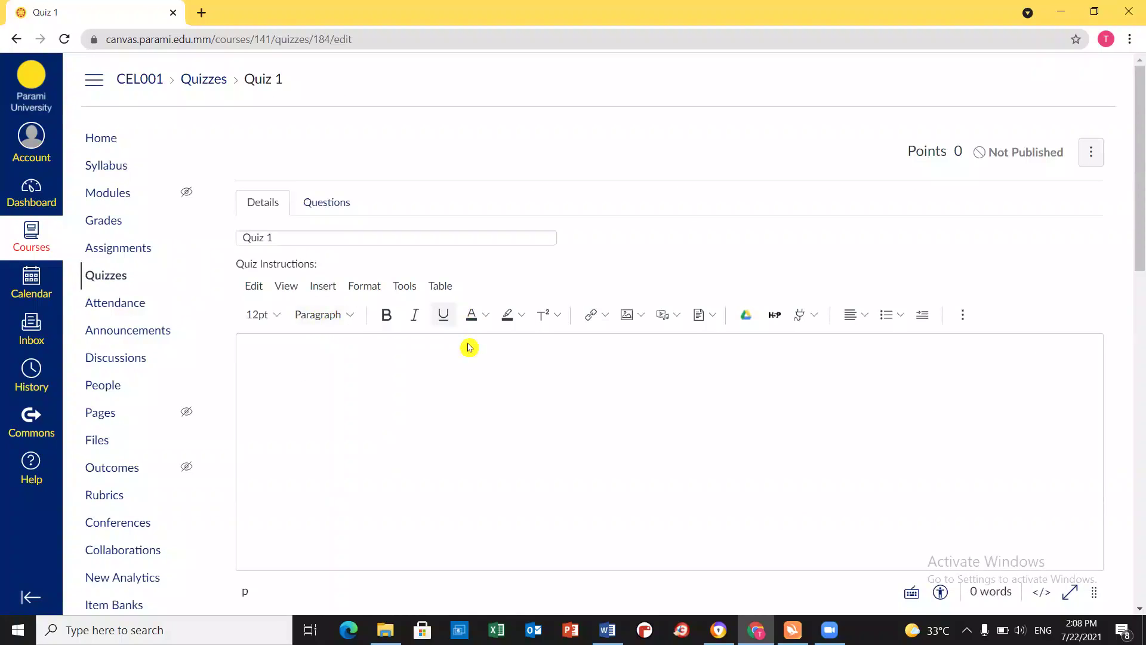
# Add a new question to Quiz 1 with the Multiple Choice question type.
pyautogui.click(331, 209)
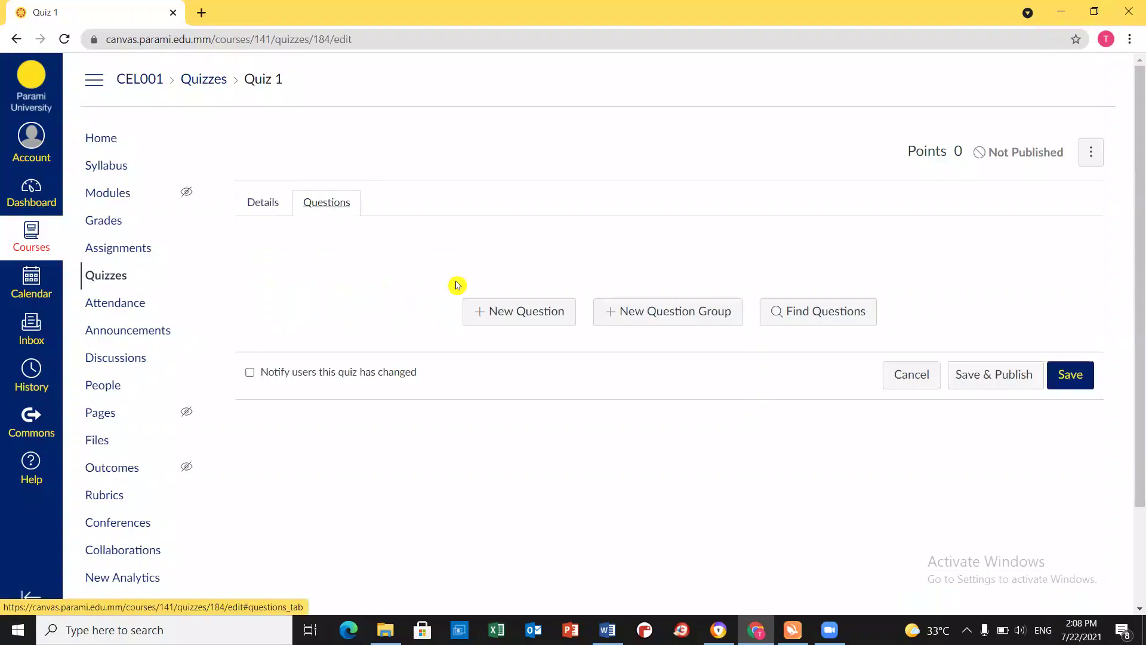
pyautogui.click(504, 322)
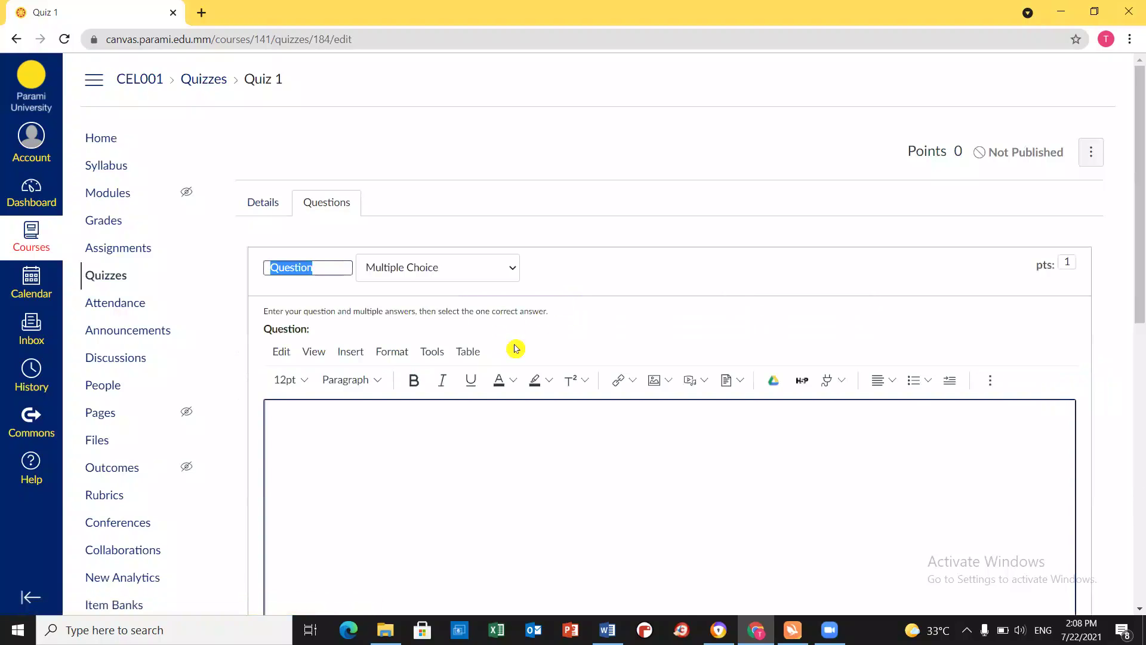
pyautogui.click(323, 269)
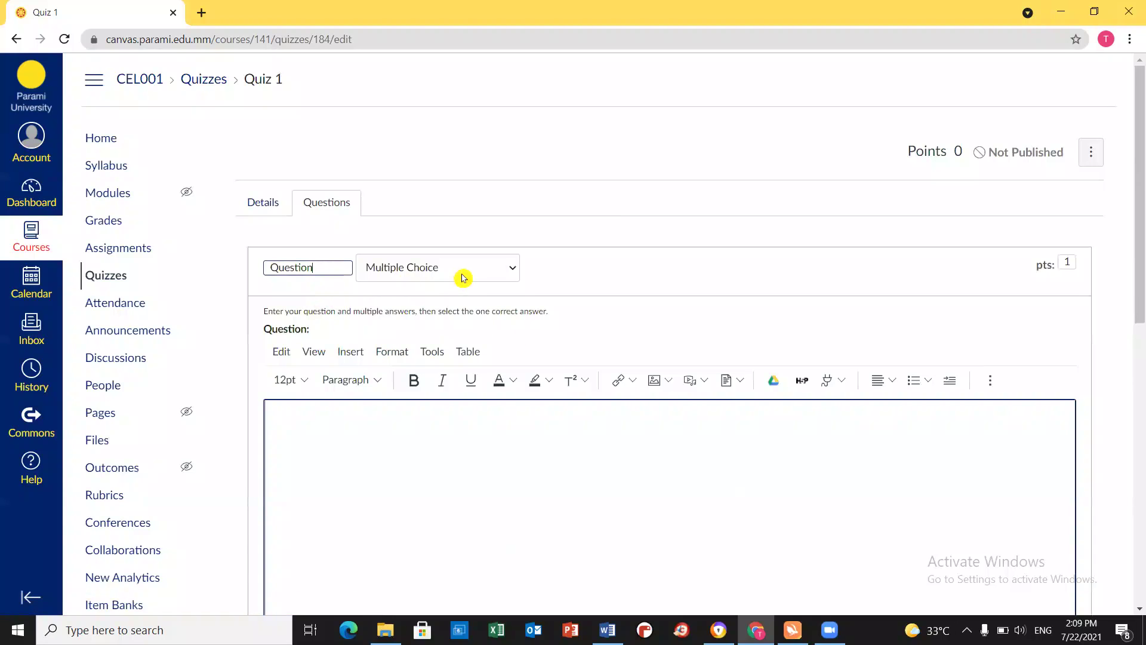
pyautogui.click(516, 273)
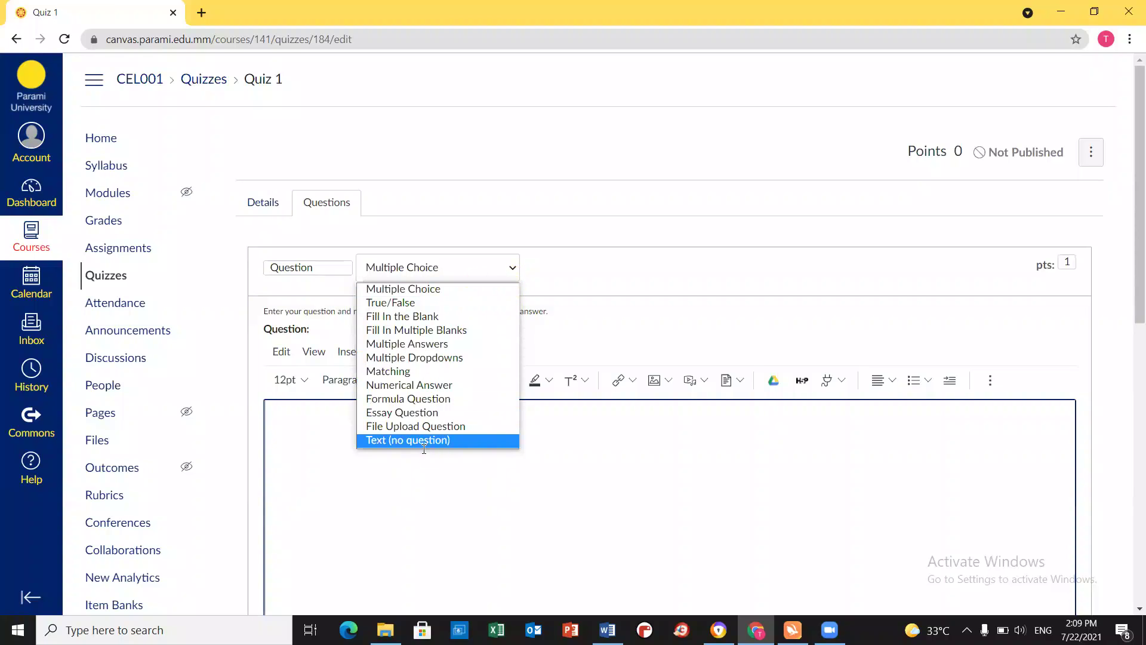
pyautogui.click(404, 291)
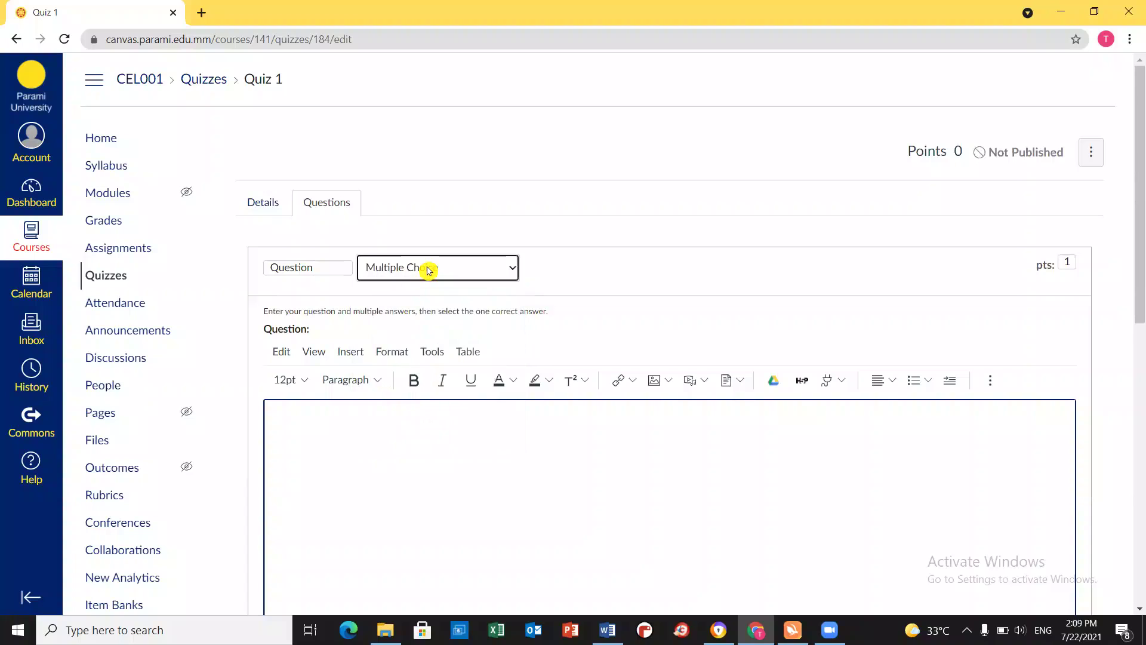
# Copy the question about a cell with 6 sets of chromosomes from the Word quiz document into the Canvas question text.
pyautogui.scroll(-2, 559, 478)
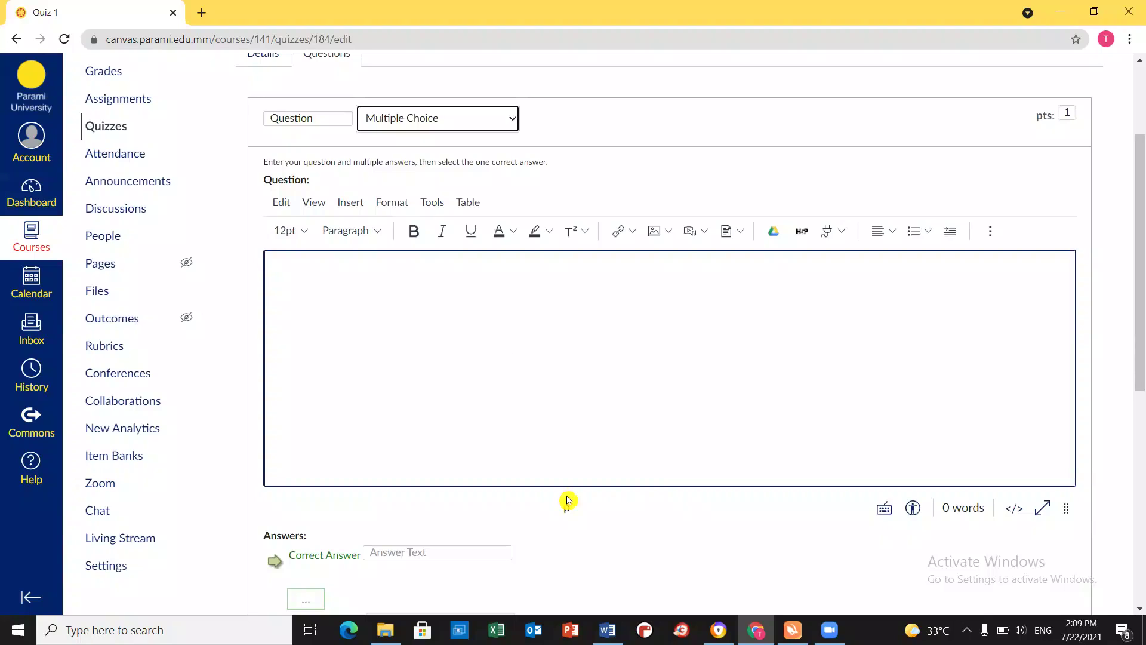
pyautogui.click(607, 630)
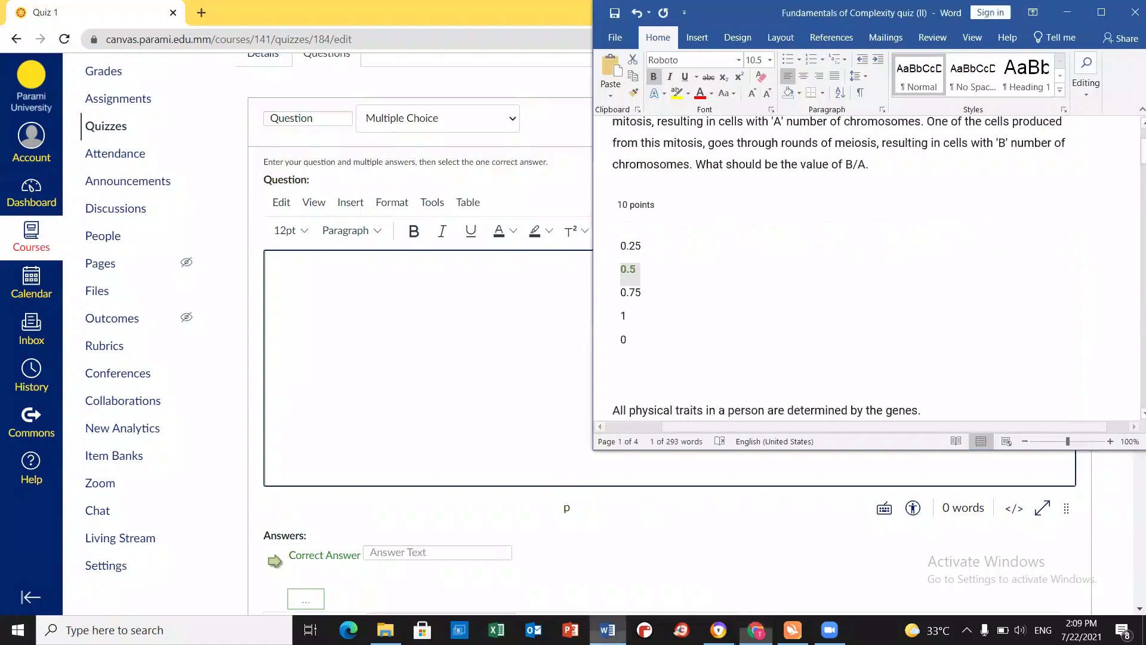
pyautogui.scroll(2, 746, 337)
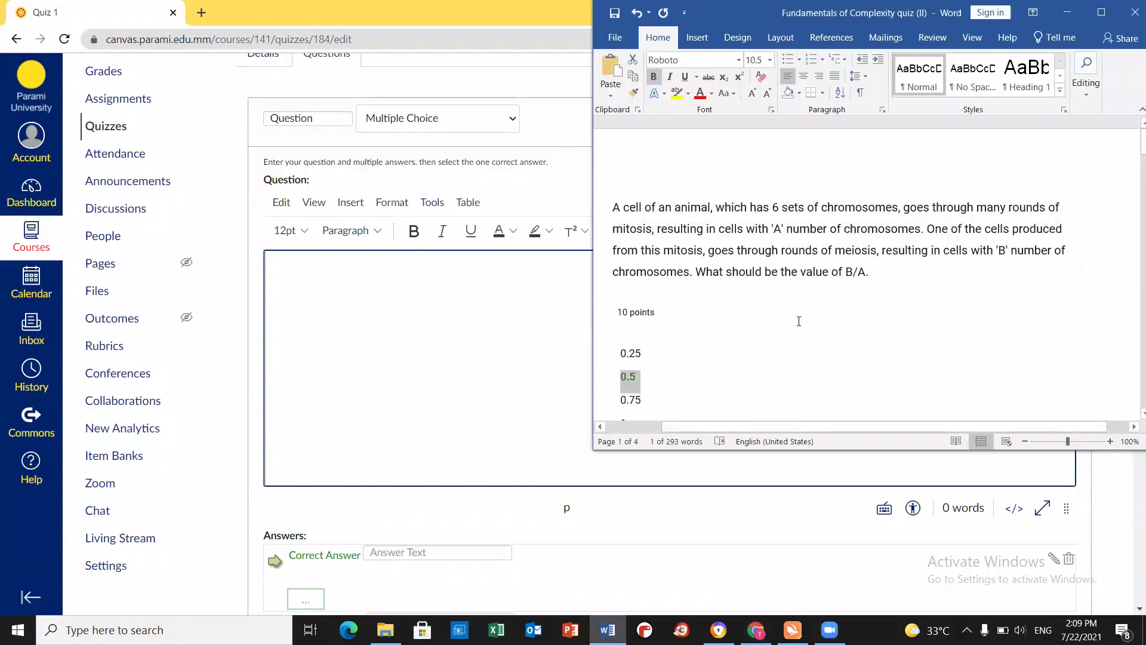
pyautogui.moveTo(891, 277); pyautogui.dragTo(619, 216)
pyautogui.hotkey('ctrl', 'c')
pyautogui.click(427, 305)
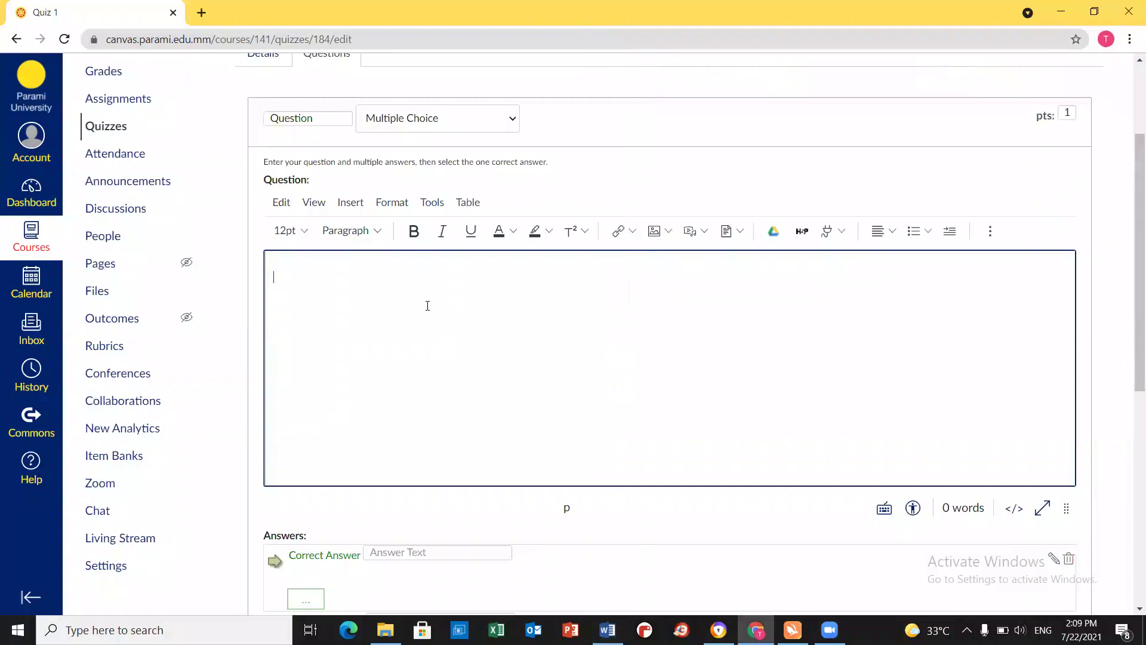
pyautogui.hotkey('ctrl', 'v')
# Copy the options 0.25 and 0.5 from the Word document into the first and second answers of the question.
pyautogui.scroll(-3, 521, 338)
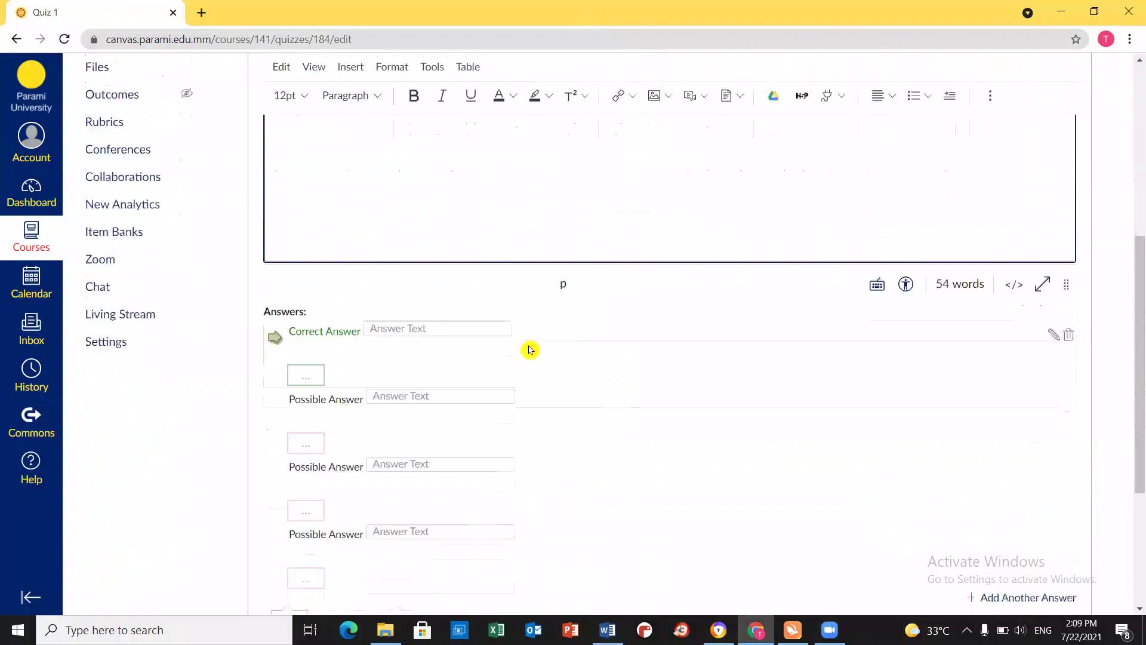
pyautogui.scroll(2, 647, 377)
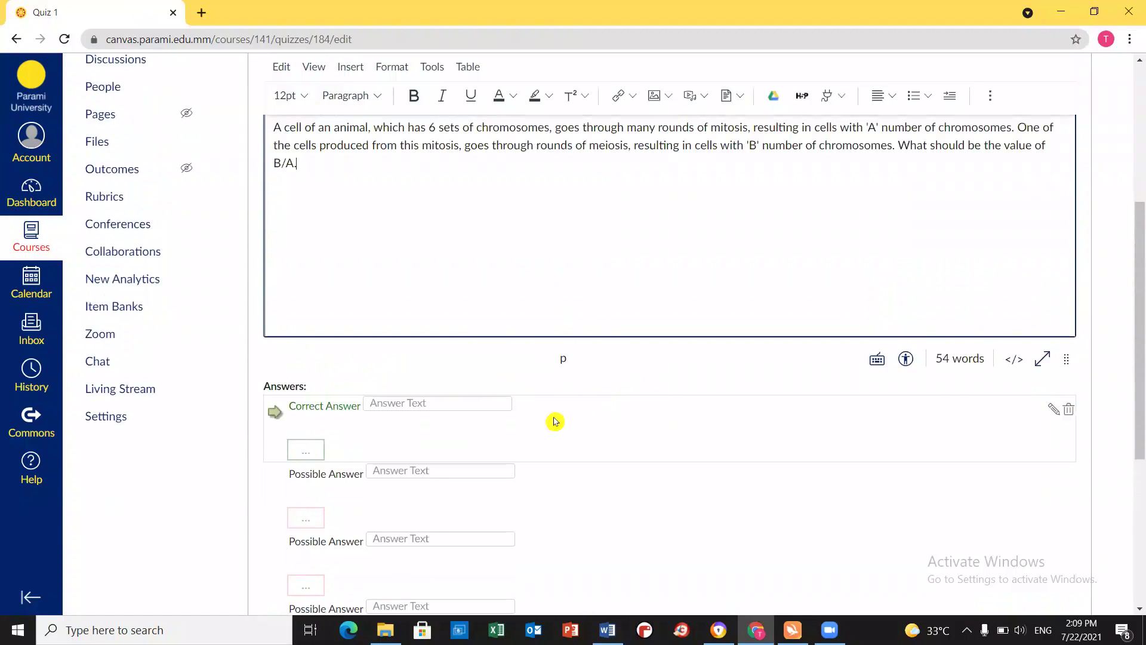
pyautogui.click(607, 630)
pyautogui.moveTo(672, 358); pyautogui.dragTo(618, 357)
pyautogui.hotkey('ctrl', 'c')
pyautogui.click(433, 403)
pyautogui.hotkey('ctrl', 'v')
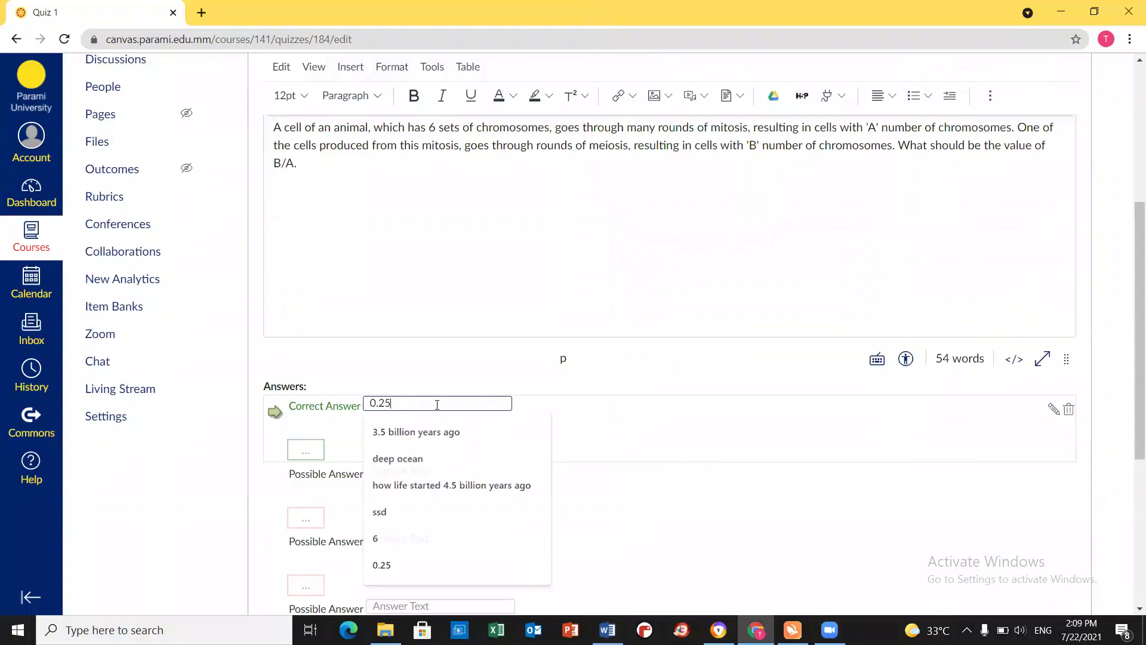
pyautogui.click(607, 630)
pyautogui.click(455, 471)
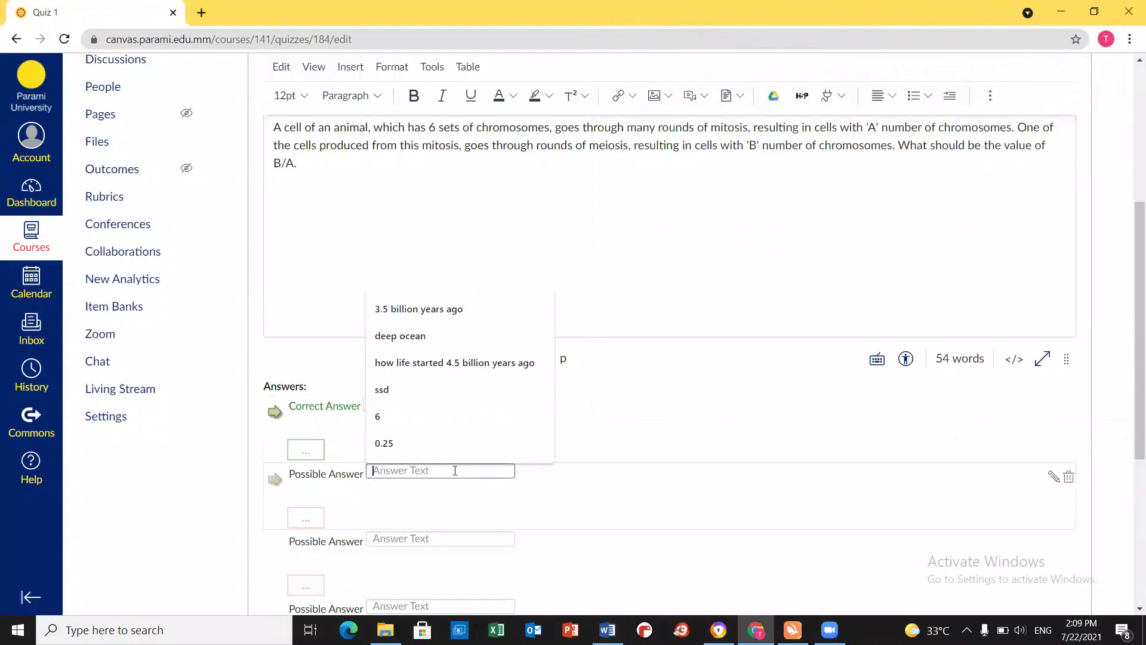
pyautogui.hotkey('ctrl', 'v')
# Copy the options 0.75 and 1 from the Word document into the third and fourth answers.
pyautogui.scroll(-4, 632, 425)
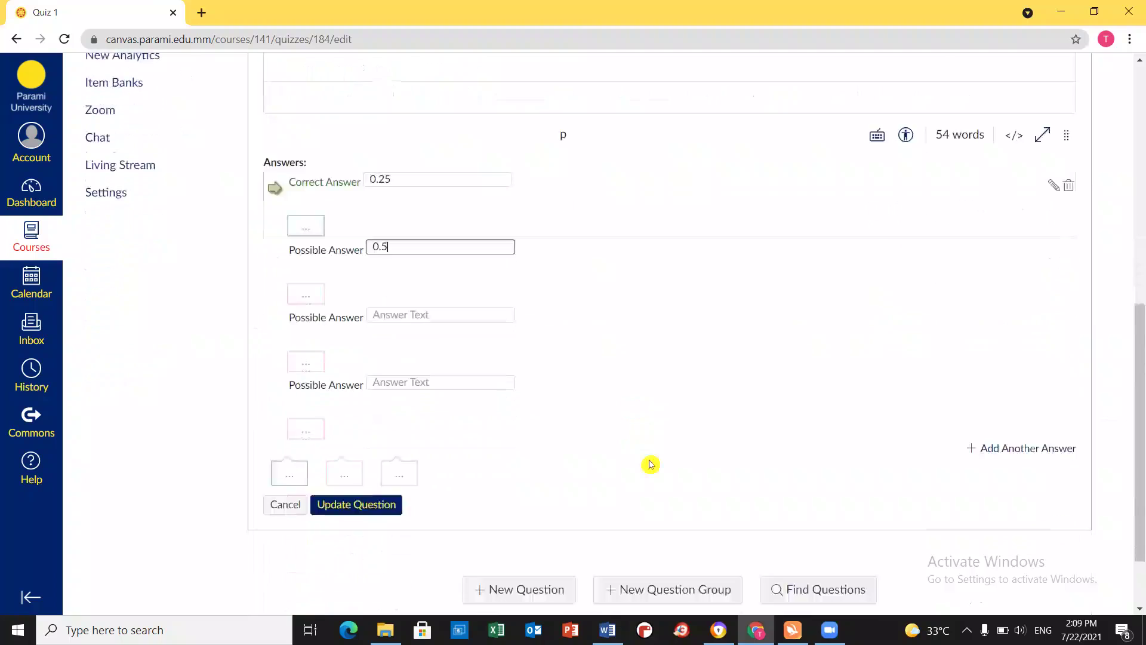
pyautogui.click(609, 629)
pyautogui.moveTo(656, 327); pyautogui.dragTo(619, 327)
pyautogui.hotkey('ctrl', 'c')
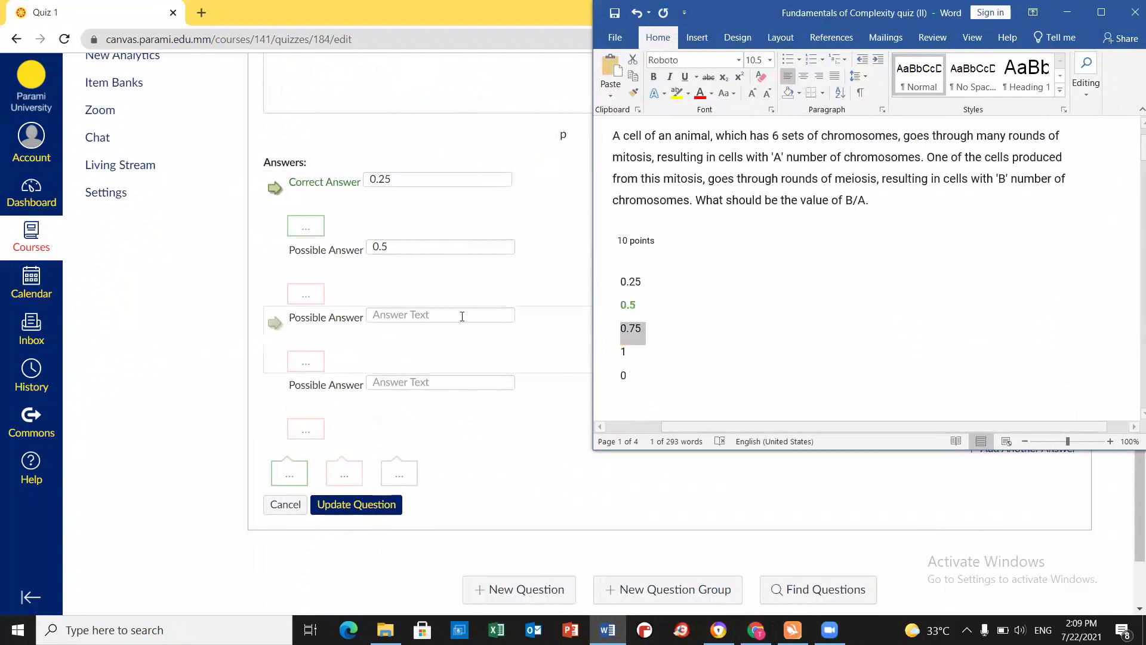
pyautogui.click(462, 316)
pyautogui.hotkey('ctrl', 'v')
pyautogui.click(607, 630)
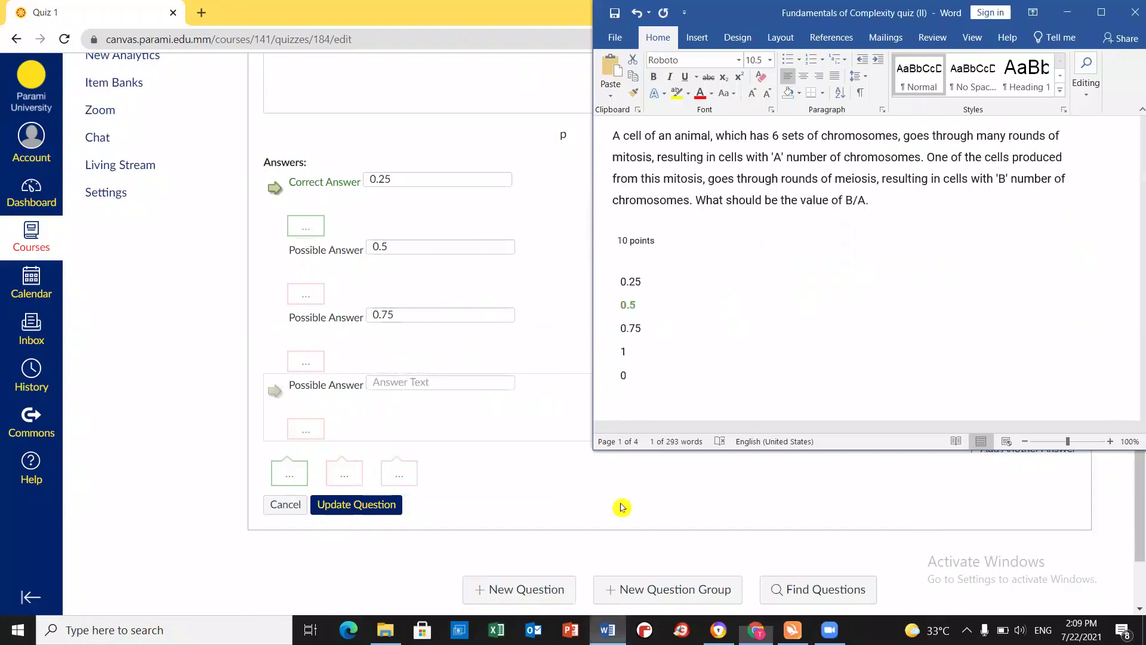
pyautogui.moveTo(646, 353); pyautogui.dragTo(624, 352)
pyautogui.hotkey('ctrl', 'c')
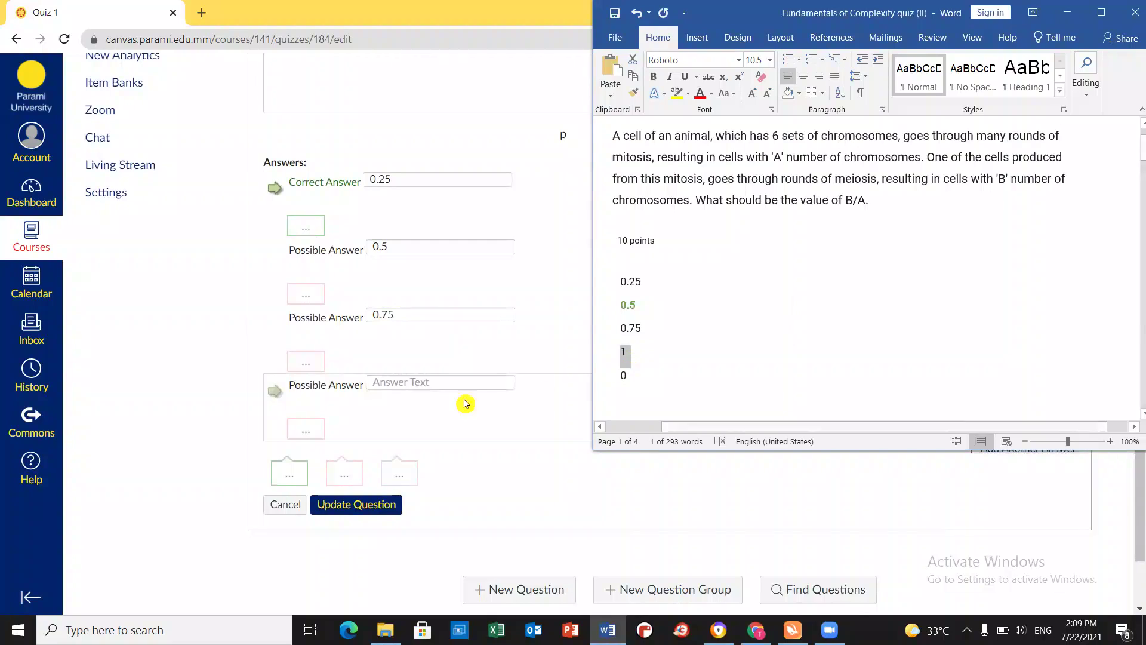
pyautogui.click(421, 382)
pyautogui.hotkey('ctrl', 'v')
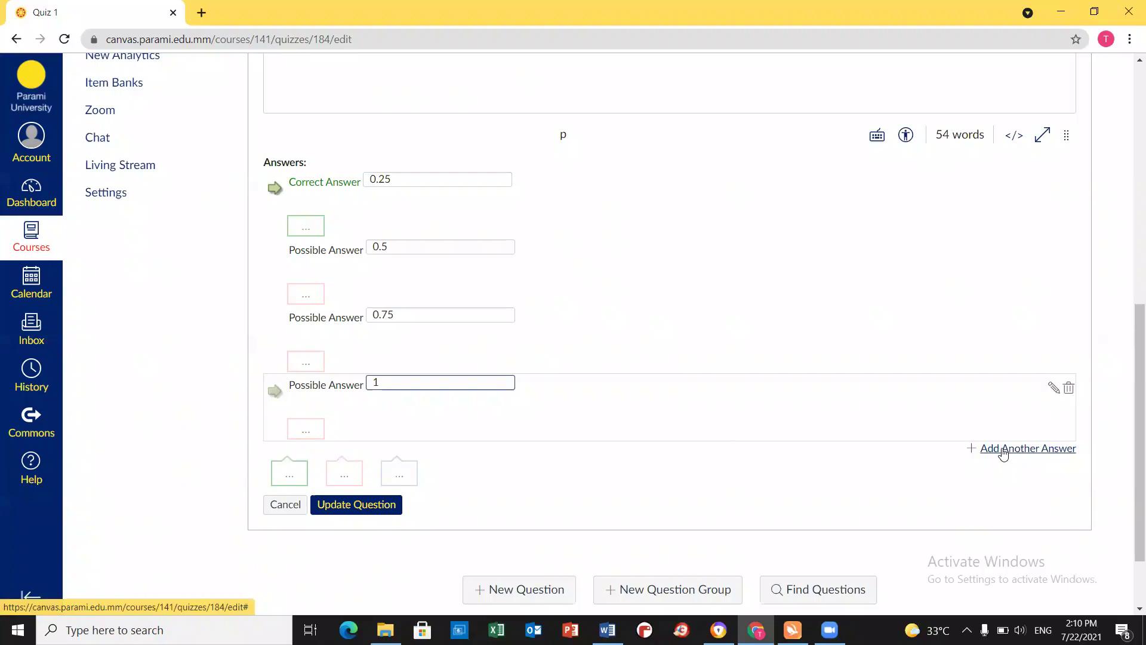
# Add a fifth possible answer with the text 0 and mark 0.5 as the correct answer.
pyautogui.click(1003, 449)
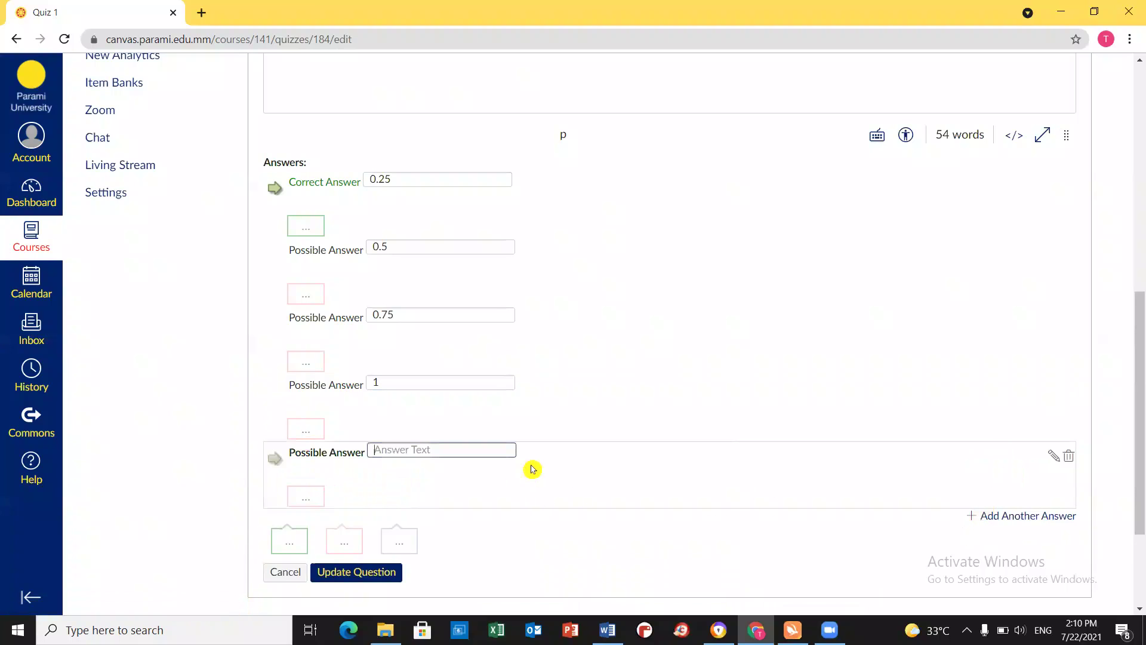
pyautogui.click(417, 450)
pyautogui.write('0')
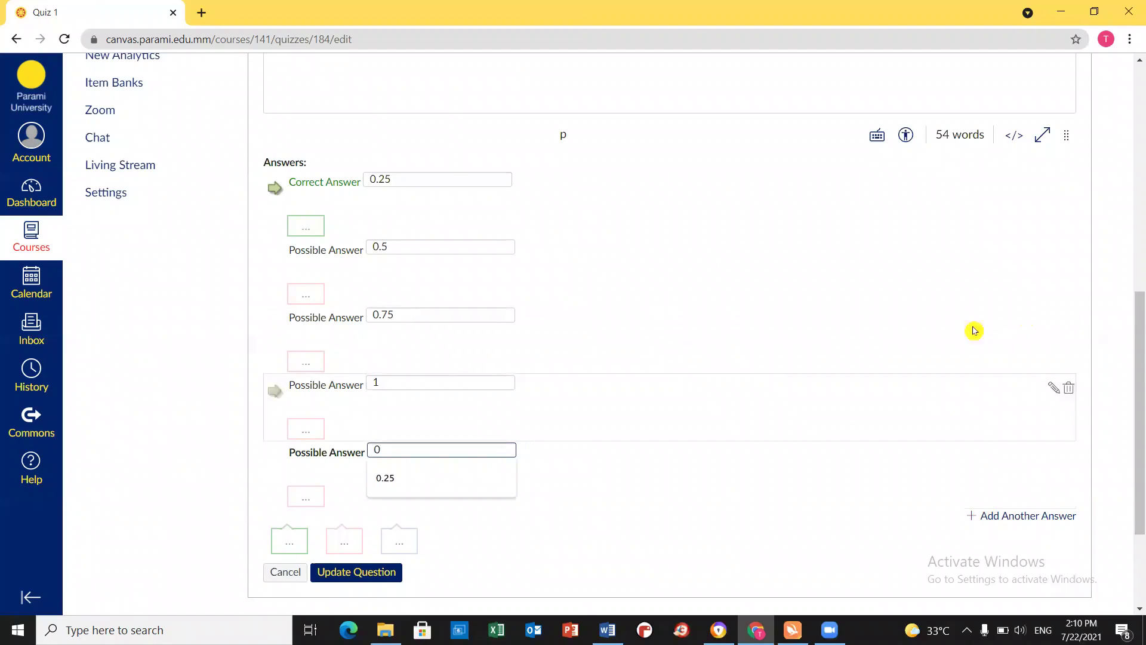
pyautogui.click(1118, 283)
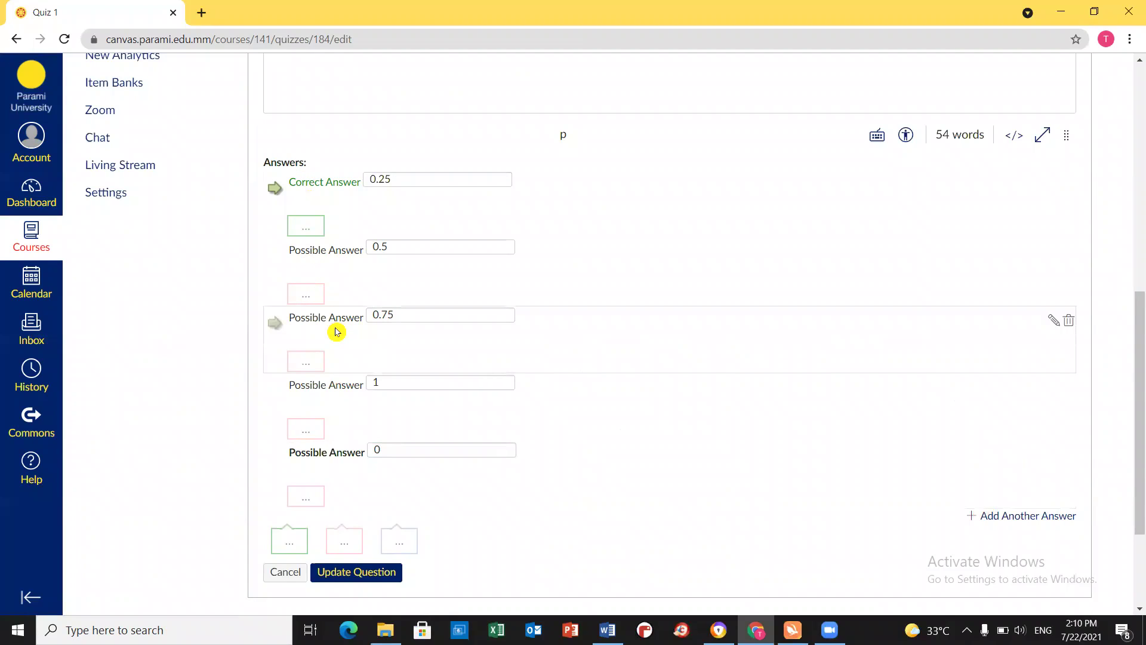
pyautogui.click(275, 257)
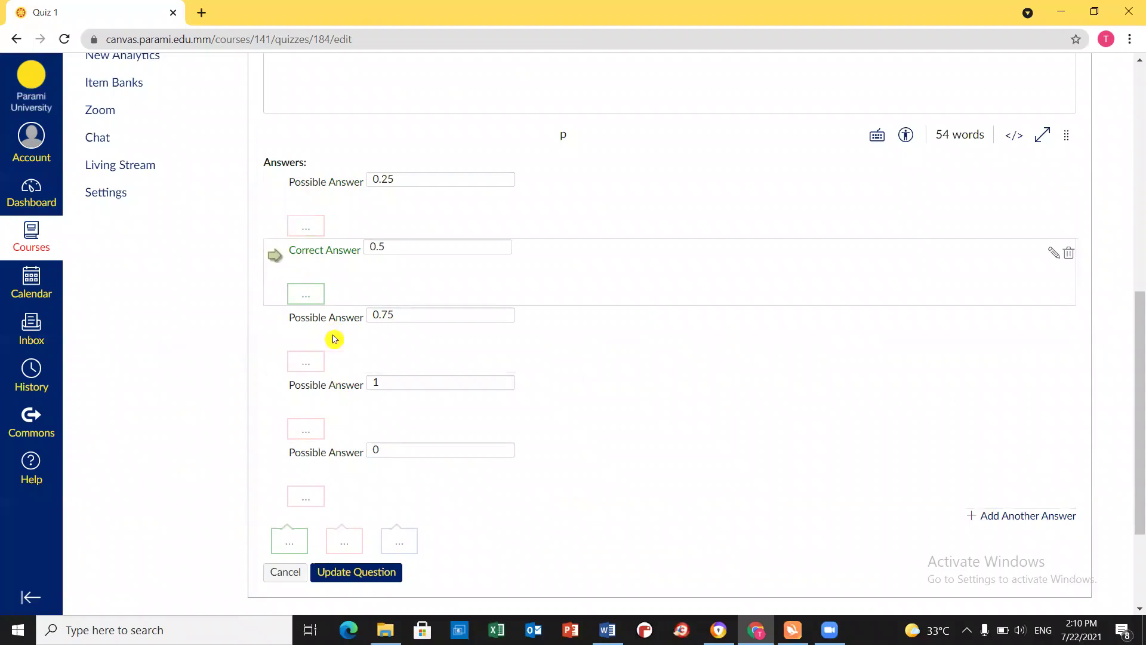
# Set the multiple-choice question's points to 10 and update the question.
pyautogui.scroll(-2, 561, 392)
pyautogui.scroll(10, 561, 391)
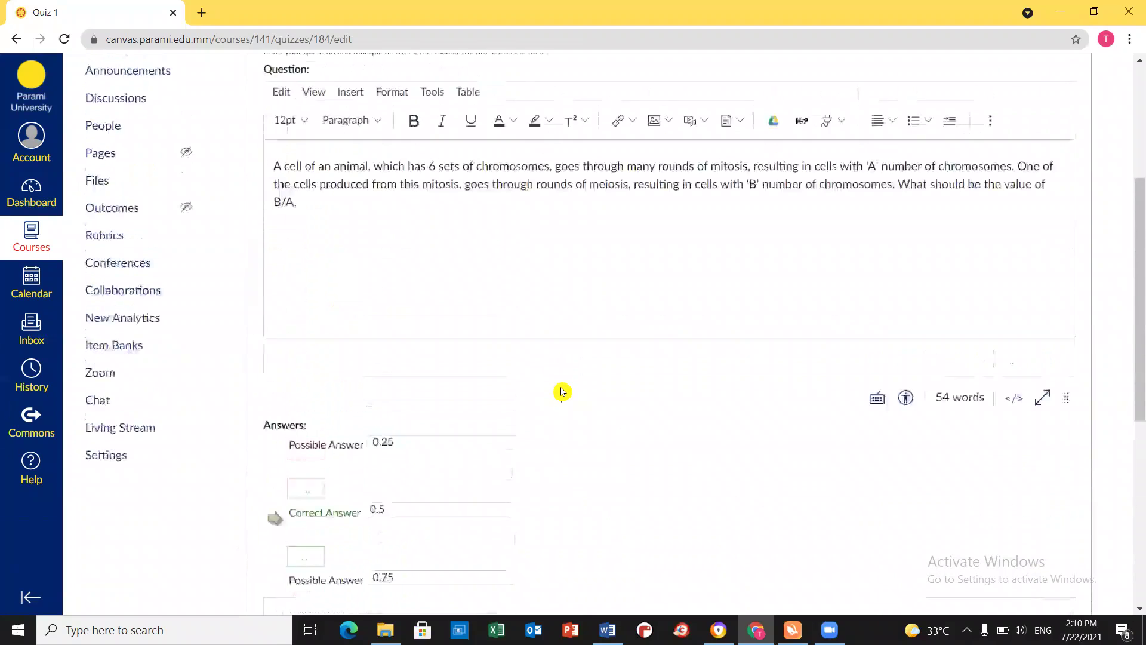
pyautogui.doubleClick(1067, 262)
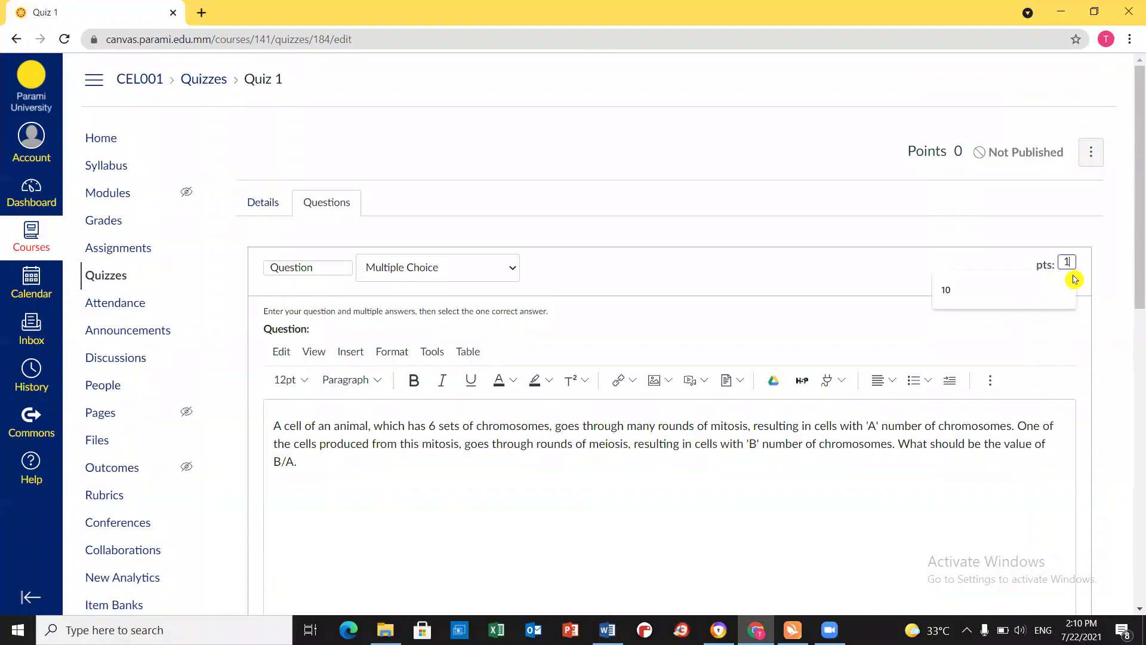
pyautogui.click(1074, 279)
pyautogui.scroll(-6, 726, 354)
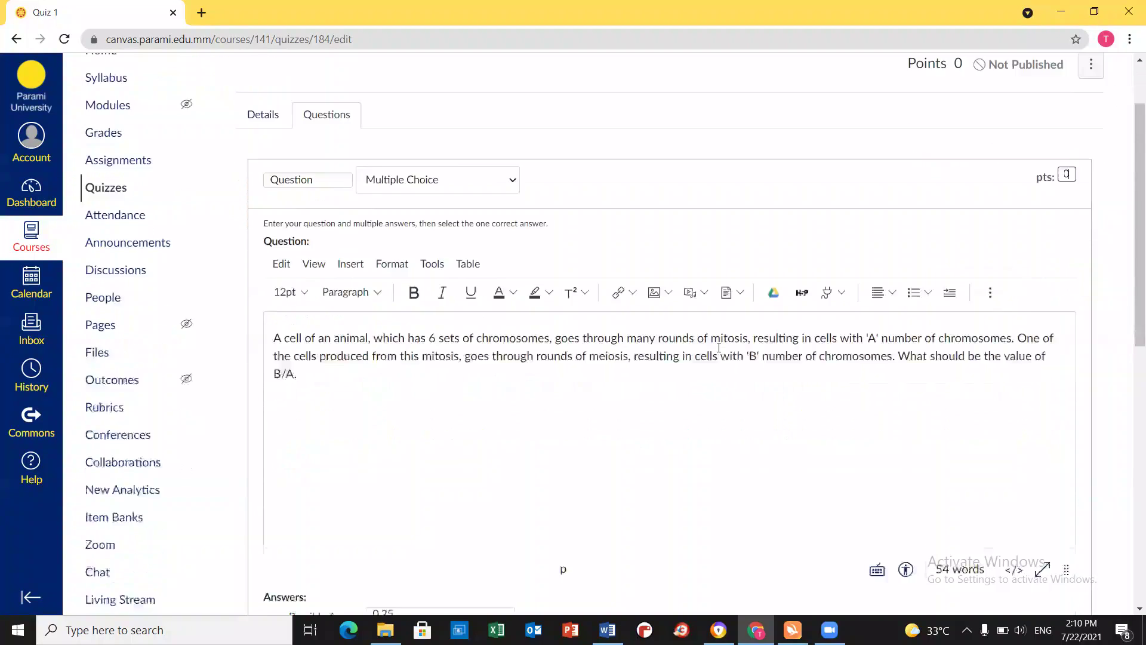
pyautogui.scroll(-4, 726, 357)
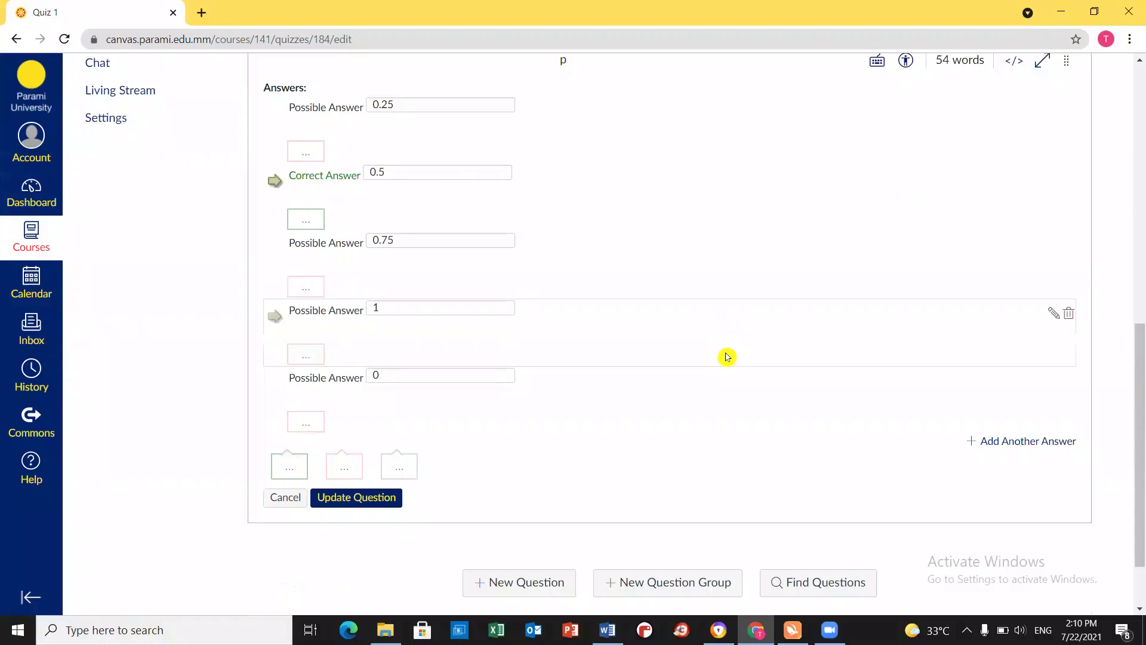
pyautogui.scroll(-1, 558, 431)
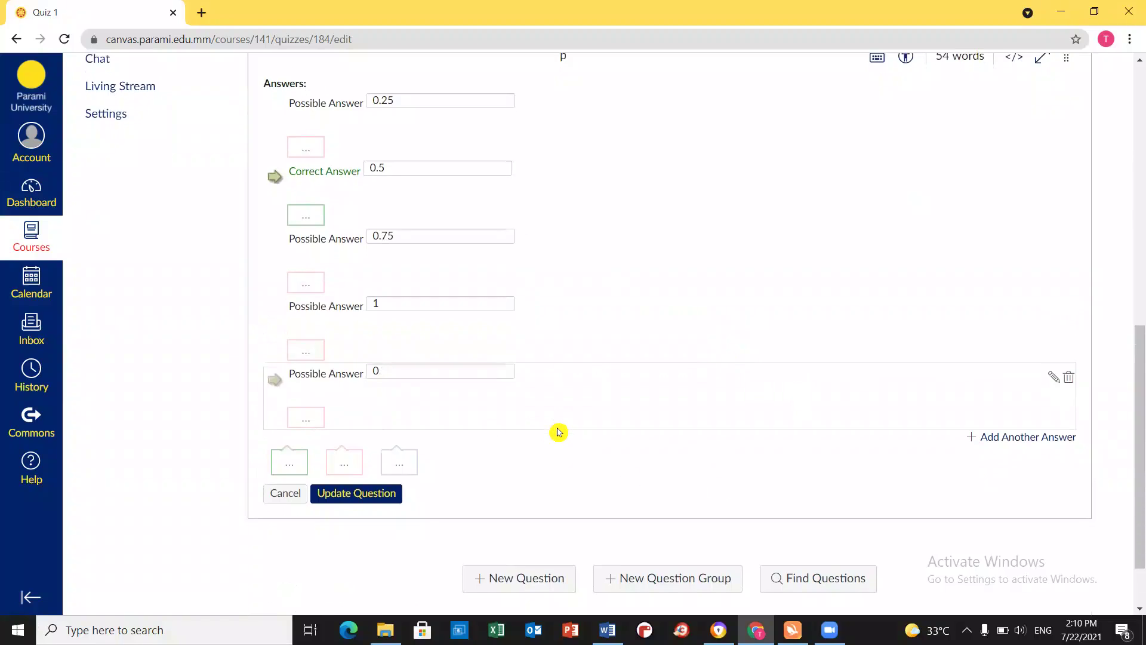
pyautogui.scroll(-1, 558, 431)
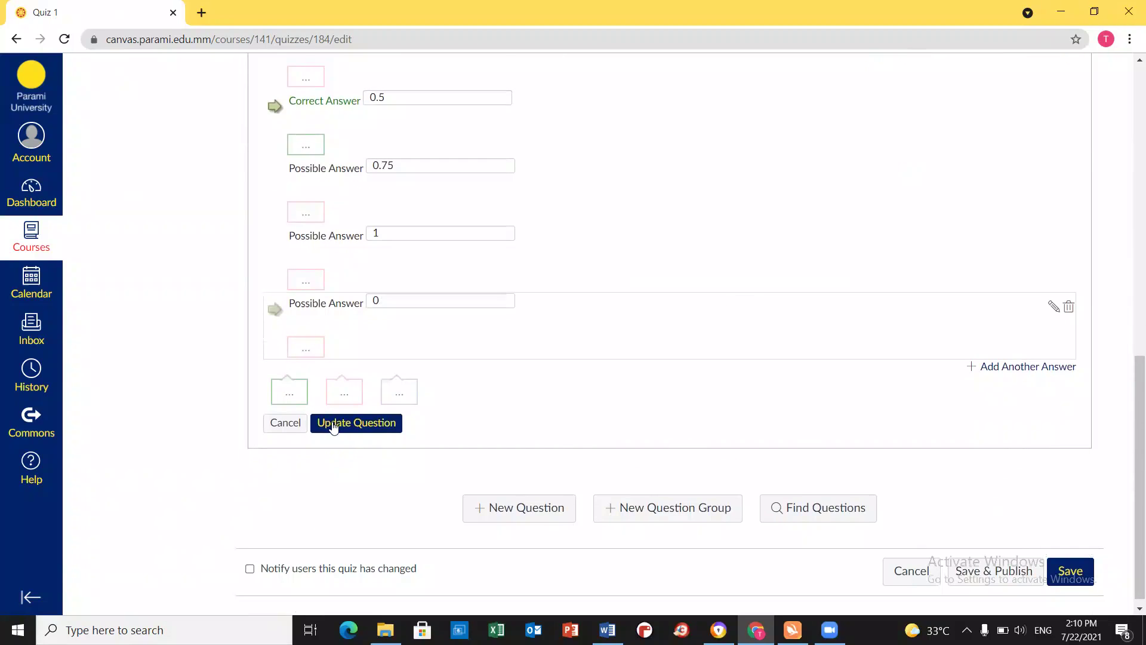
pyautogui.click(334, 425)
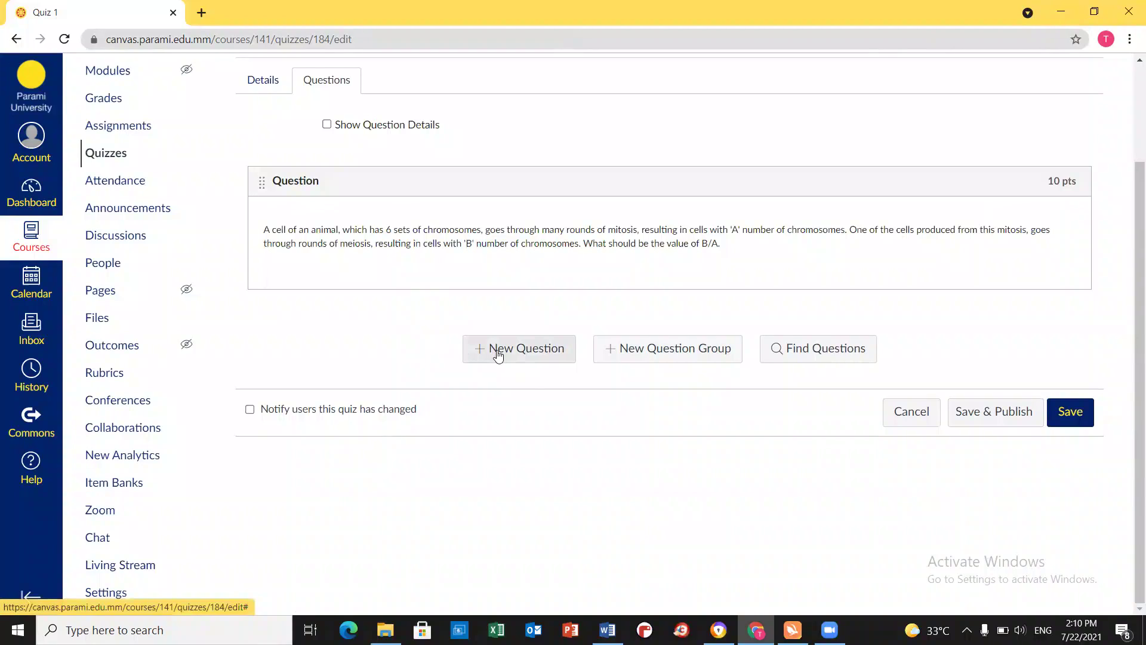
# Add a second question to the quiz with the True/False question type.
pyautogui.click(498, 356)
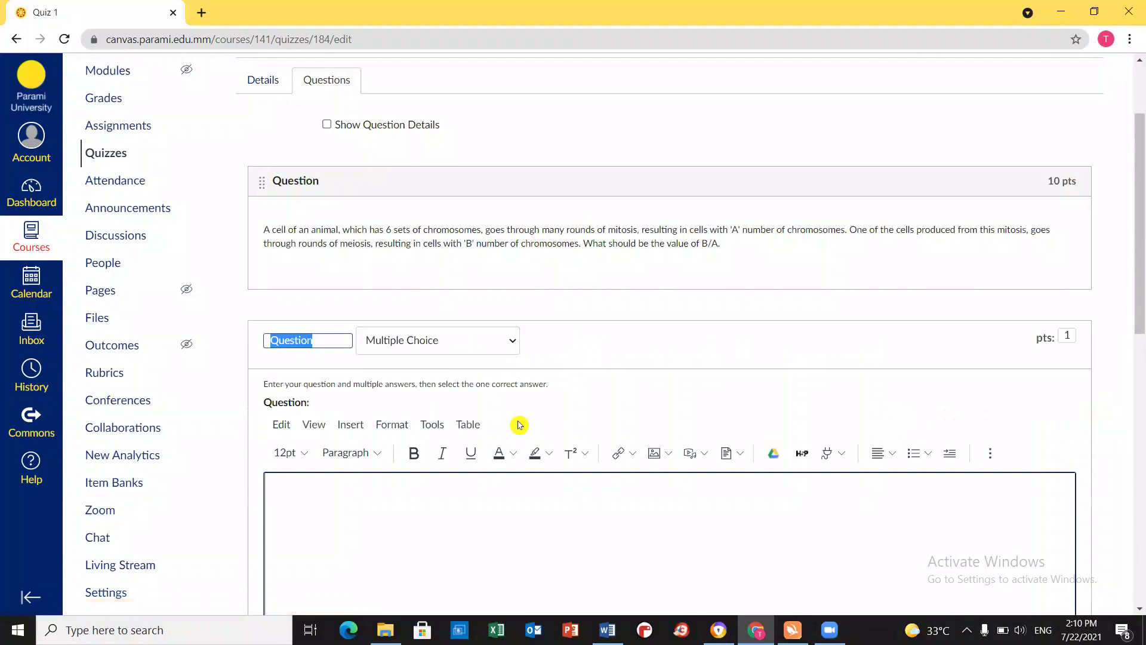
pyautogui.click(513, 345)
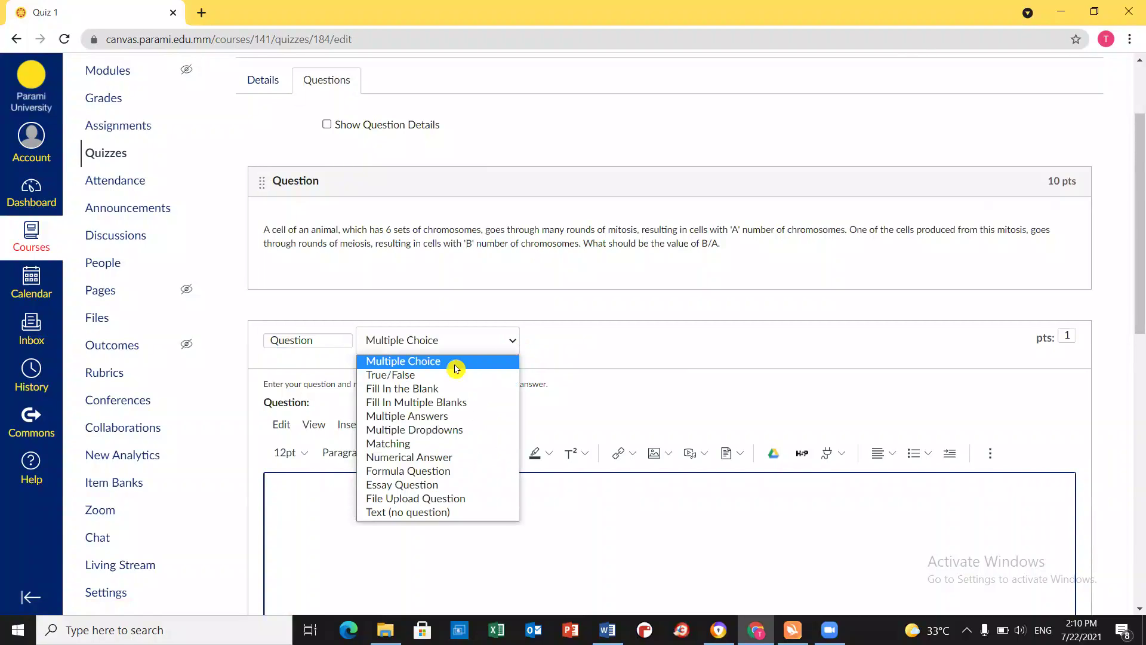
pyautogui.click(422, 374)
# Copy "All physical traits in a person are determined by the genes." from Word into the question text and mark False as correct.
pyautogui.scroll(-4, 522, 525)
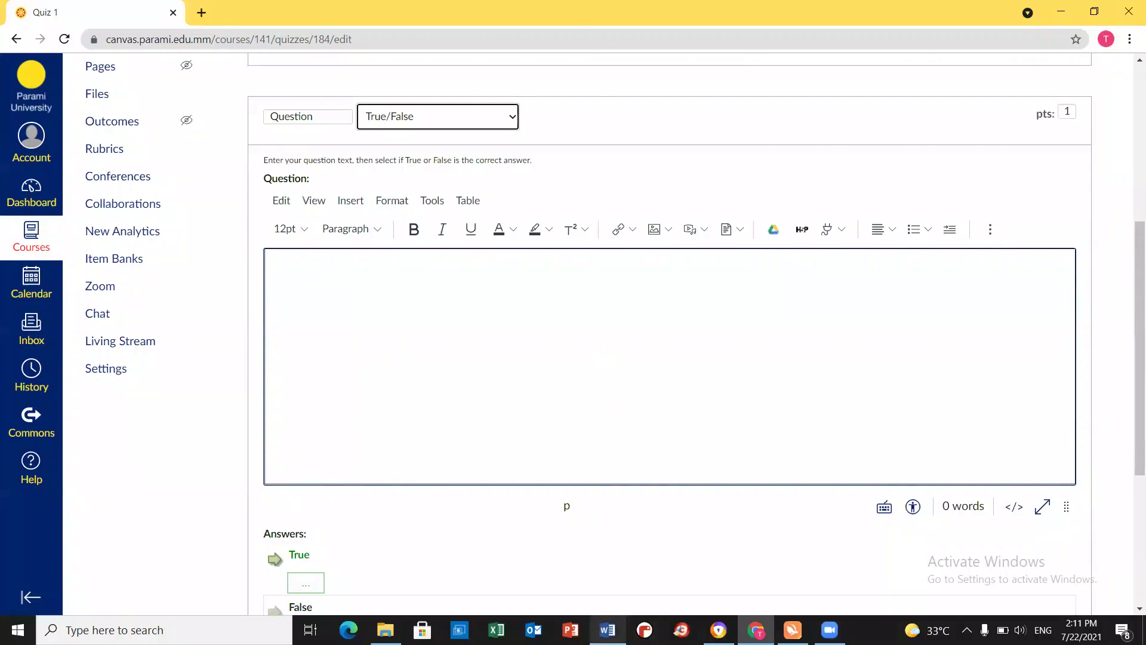
pyautogui.click(608, 630)
pyautogui.scroll(-3, 706, 350)
pyautogui.moveTo(925, 305); pyautogui.dragTo(619, 311)
pyautogui.hotkey('ctrl', 'c')
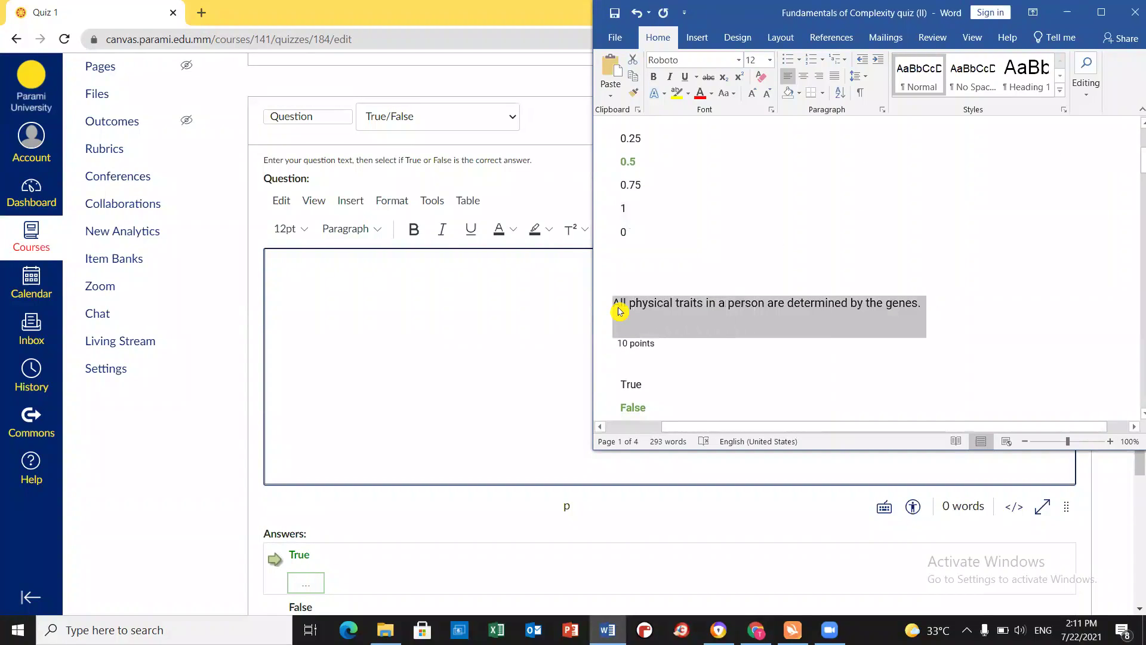
pyautogui.click(490, 271)
pyautogui.hotkey('ctrl', 'v')
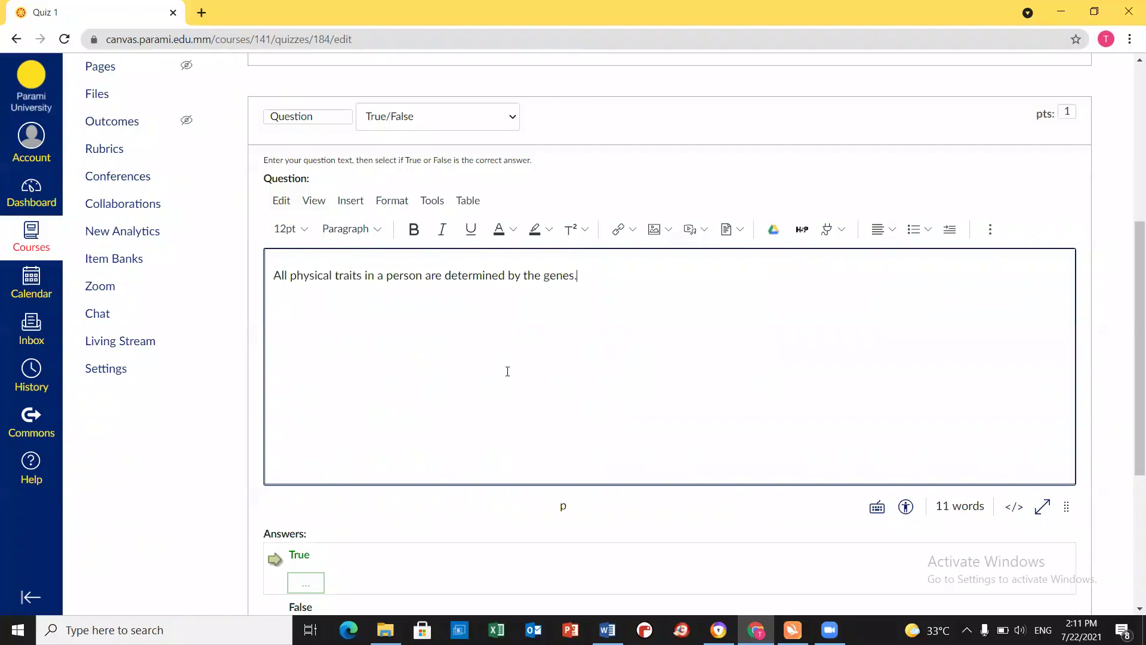
pyautogui.scroll(-3, 507, 371)
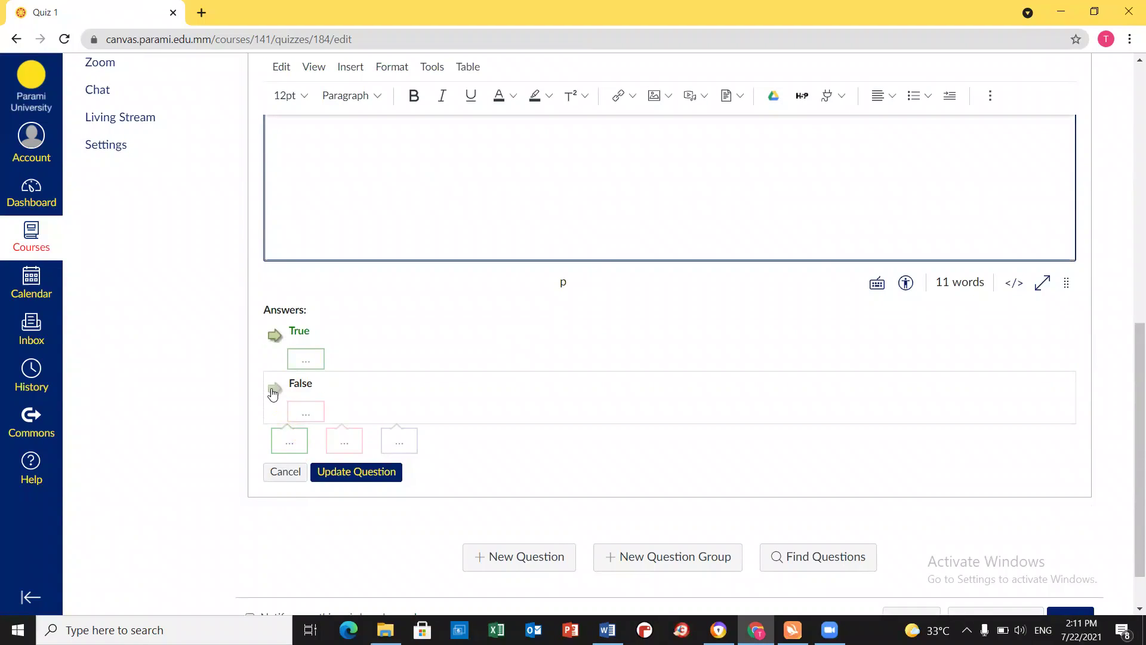
pyautogui.click(274, 391)
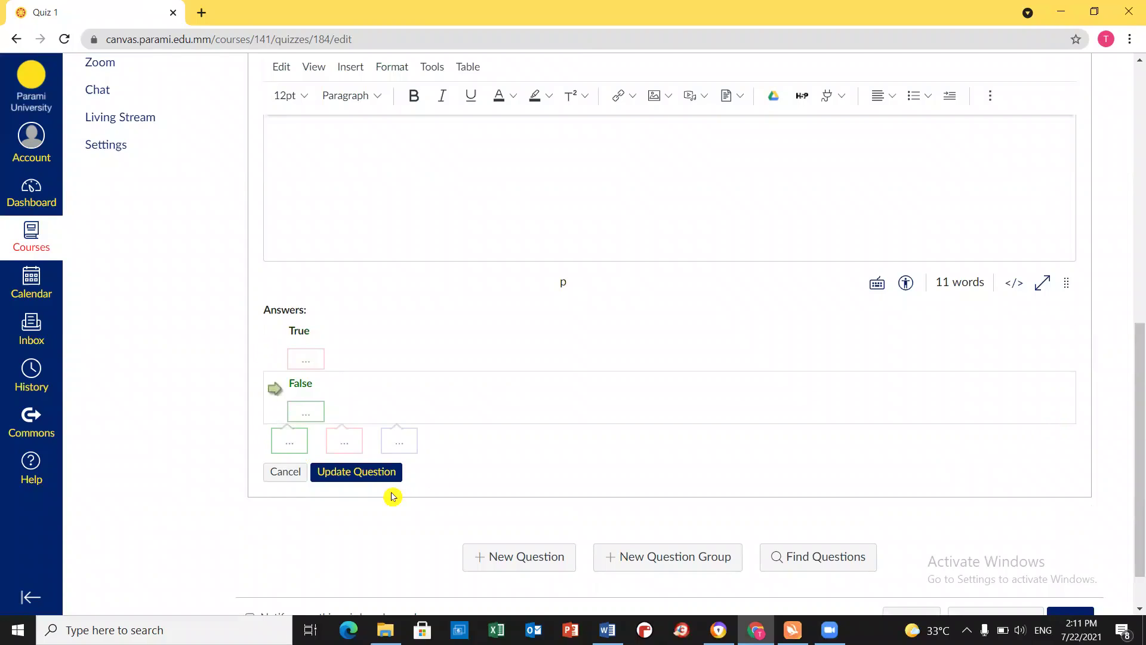
# Set the True/False question's points to 10 and update the question.
pyautogui.scroll(6, 744, 400)
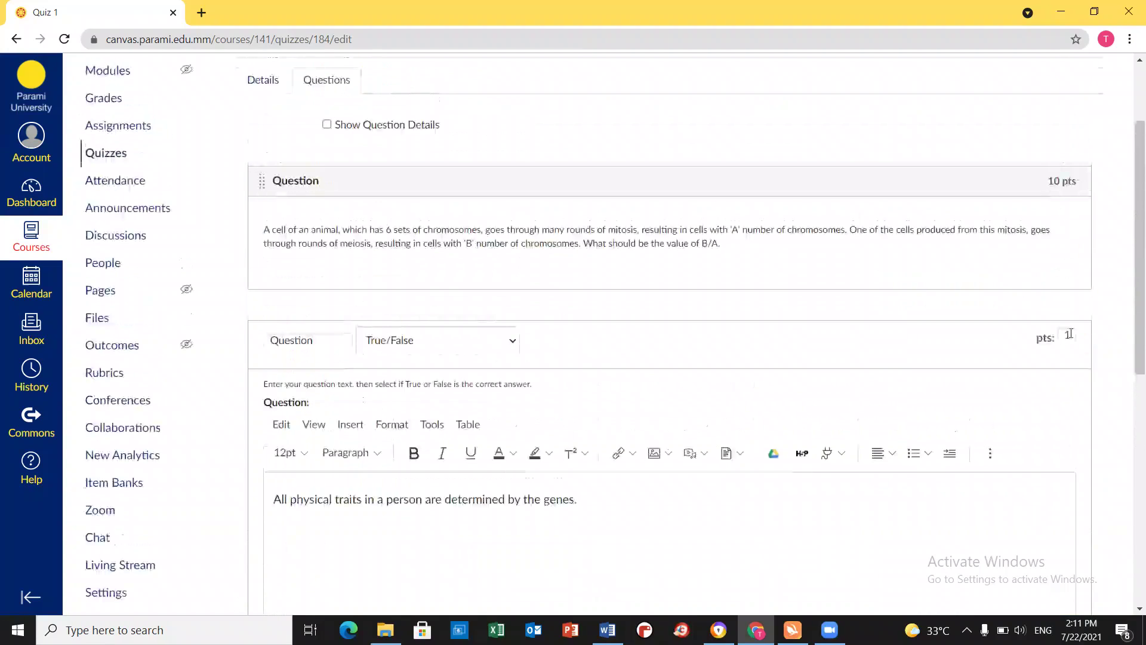
pyautogui.doubleClick(1067, 334)
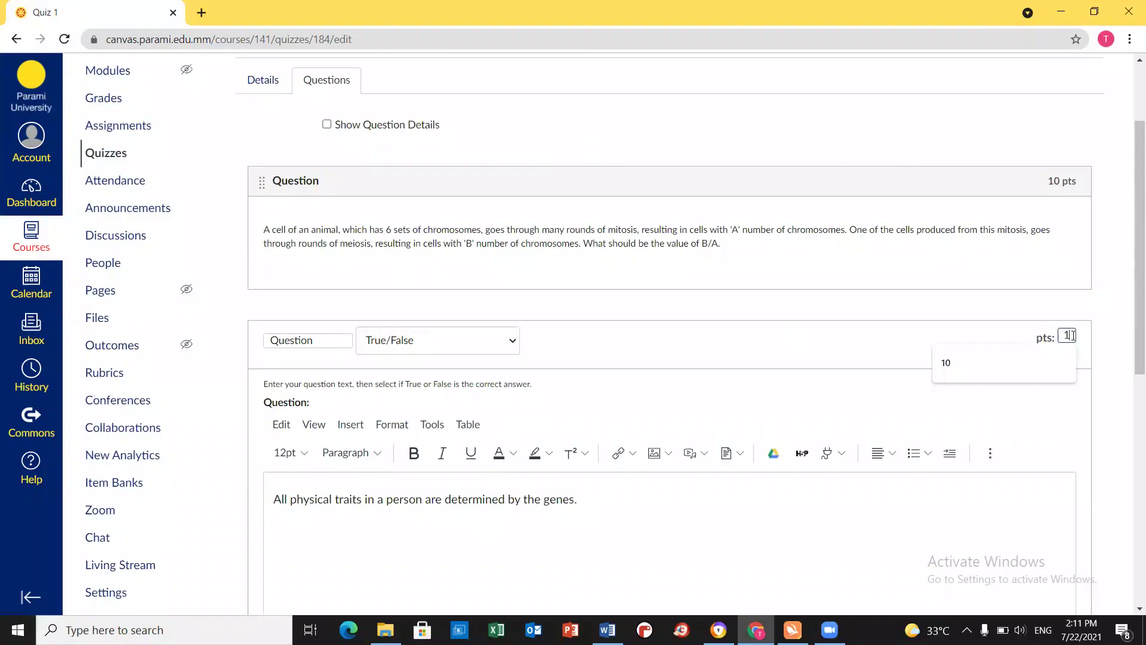
pyautogui.scroll(-6, 794, 388)
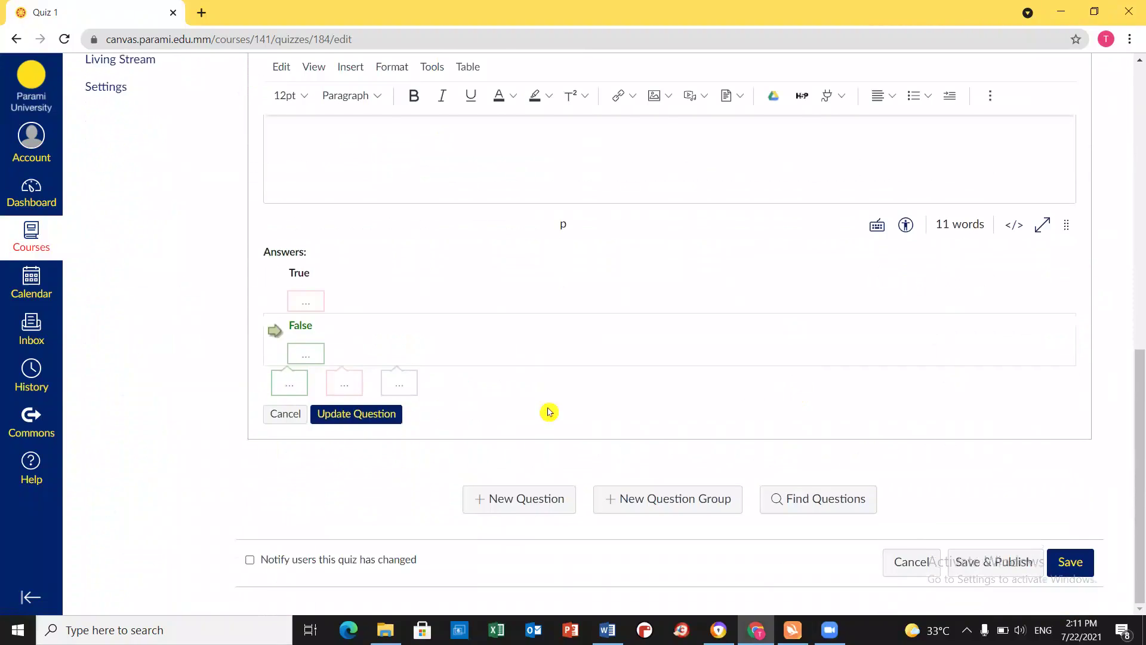
pyautogui.click(356, 414)
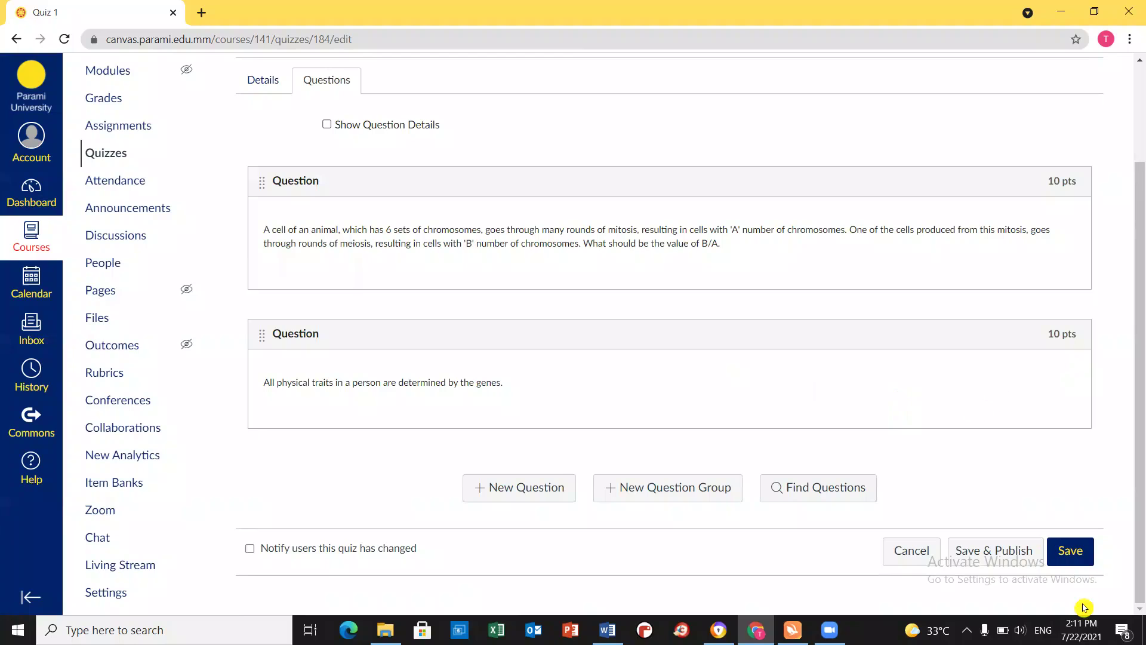
# Save Quiz 1 with its two questions and review its settings summary.
pyautogui.click(1070, 554)
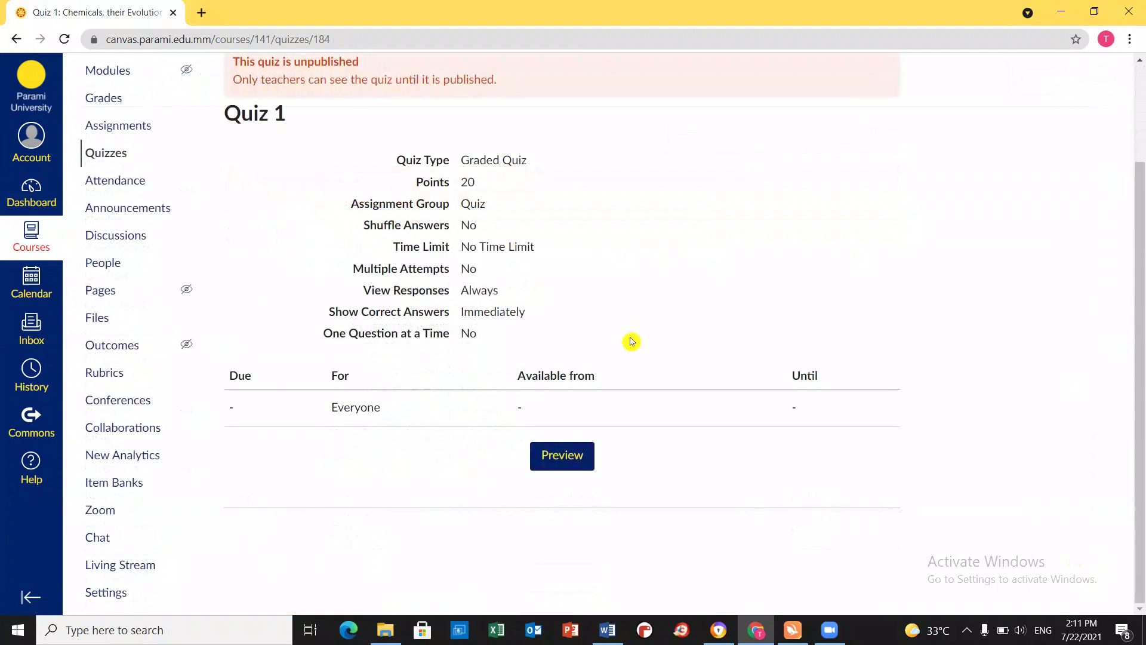
pyautogui.scroll(2, 653, 361)
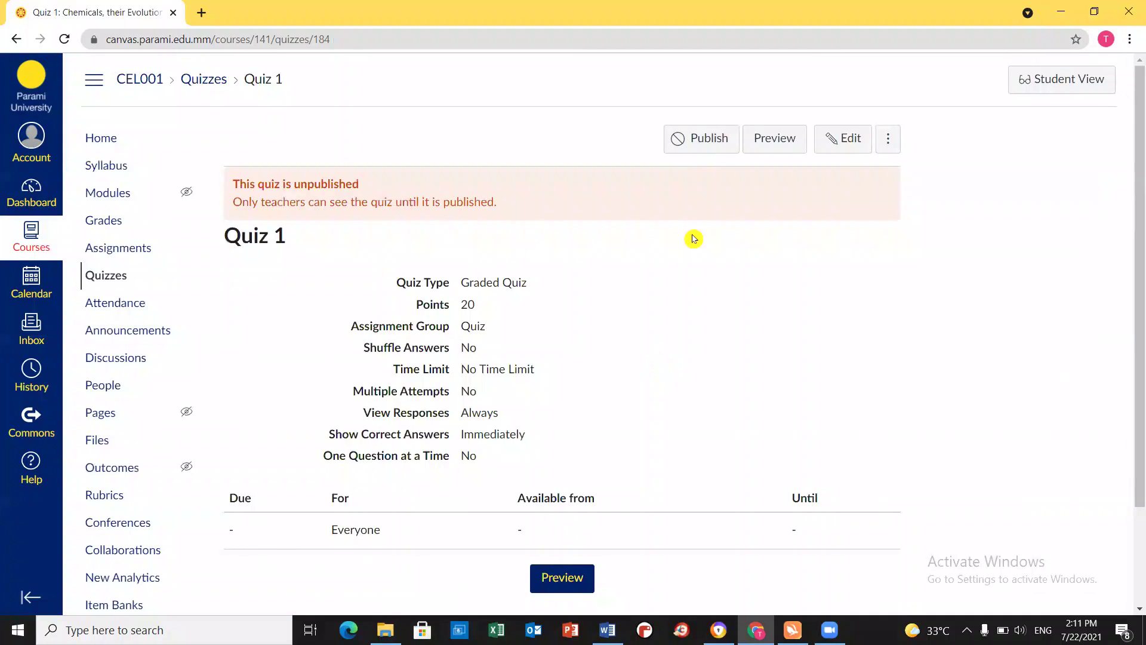
pyautogui.scroll(-2, 681, 359)
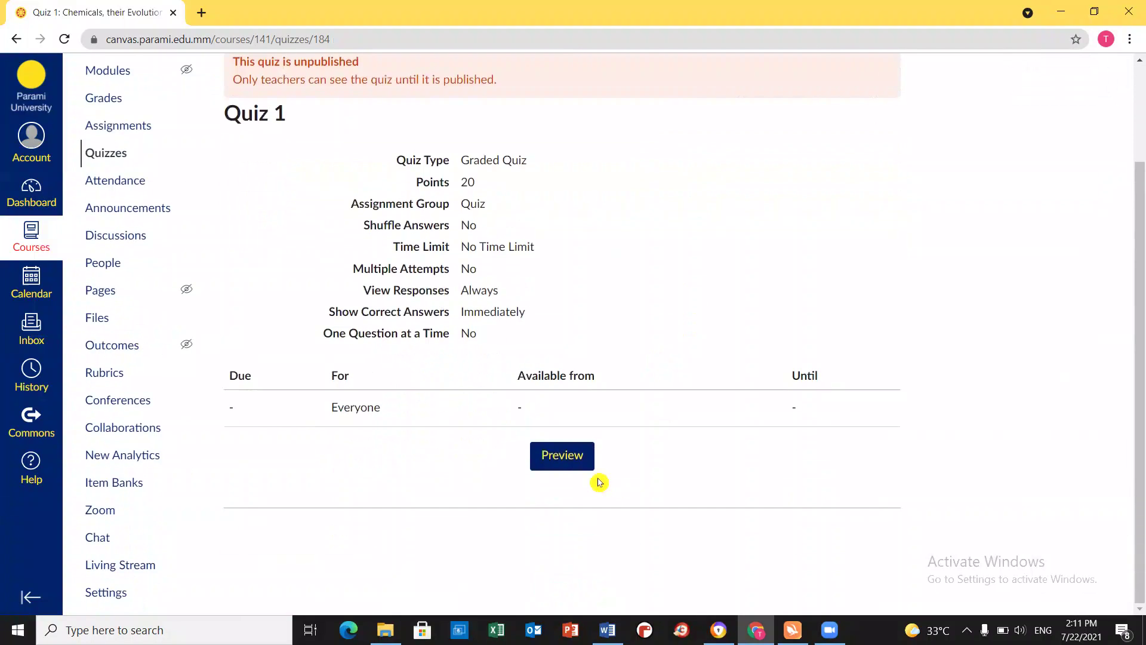
# Preview Quiz 1, answer 1 for Question 1 and True for Question 2, submit it and review the results.
pyautogui.click(566, 465)
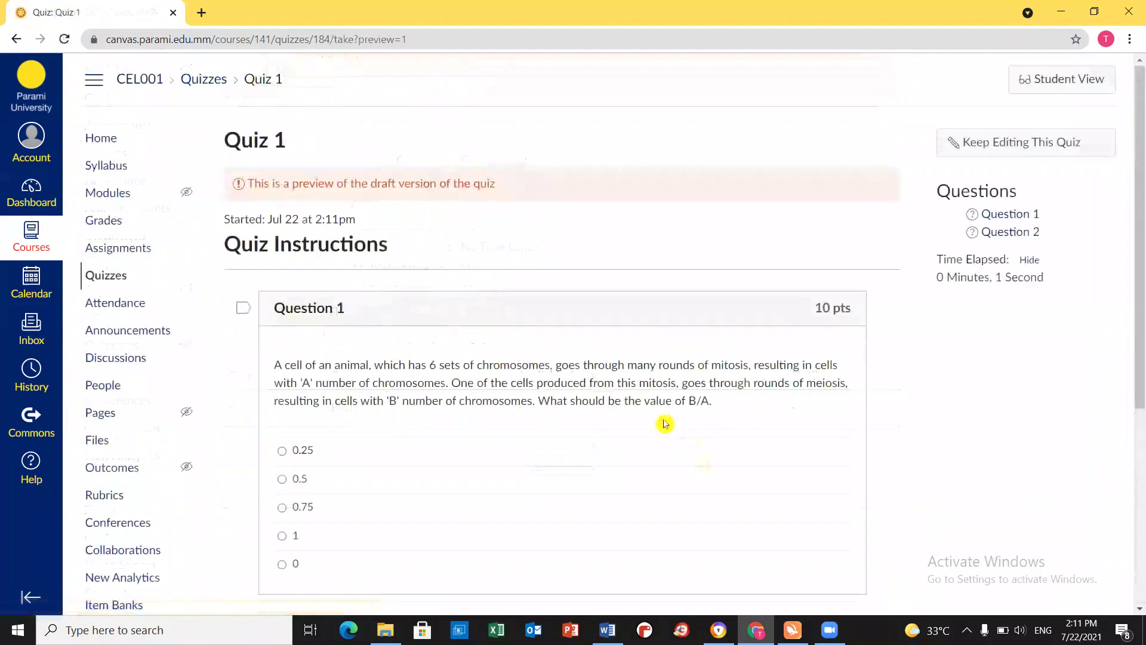
pyautogui.scroll(-2, 662, 423)
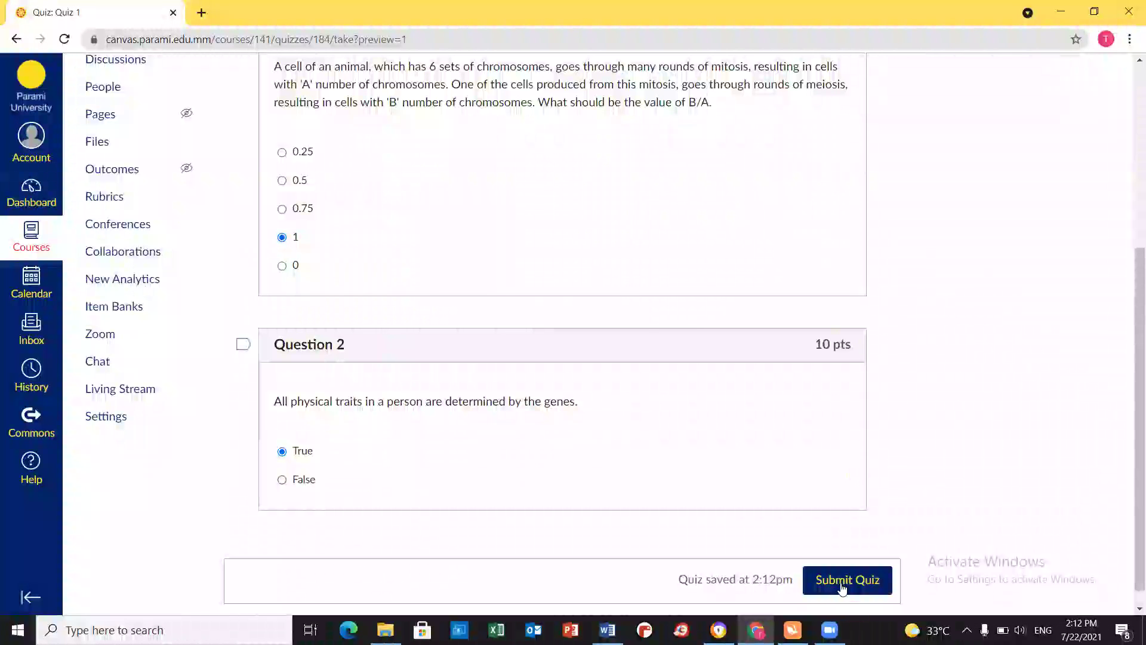
pyautogui.click(871, 585)
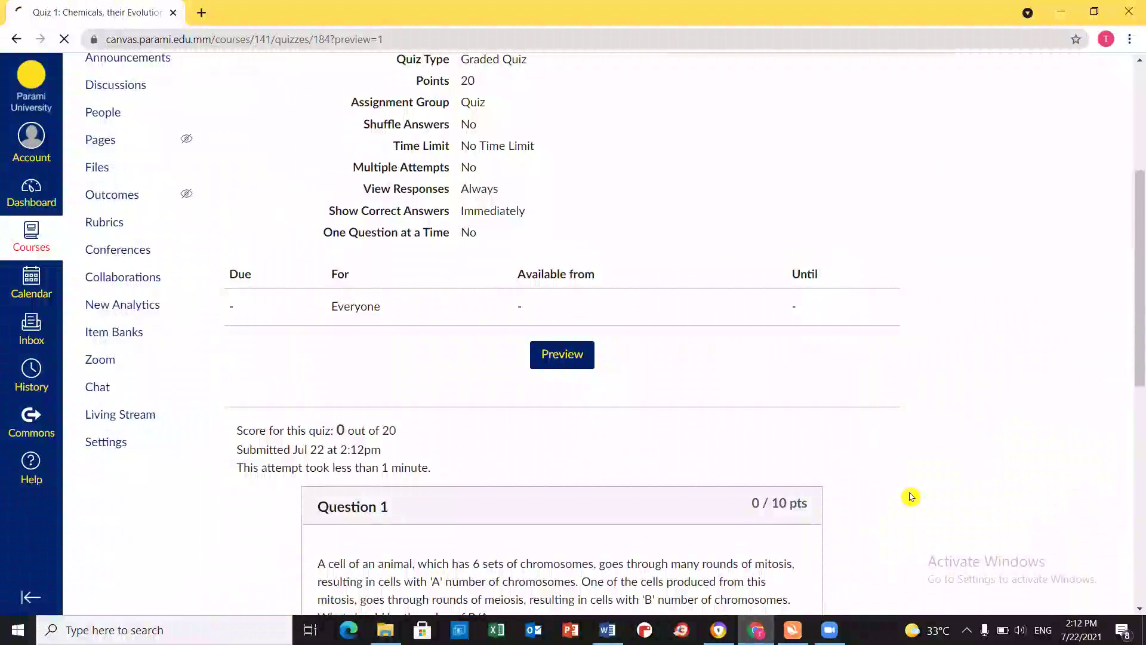
pyautogui.scroll(-5, 910, 496)
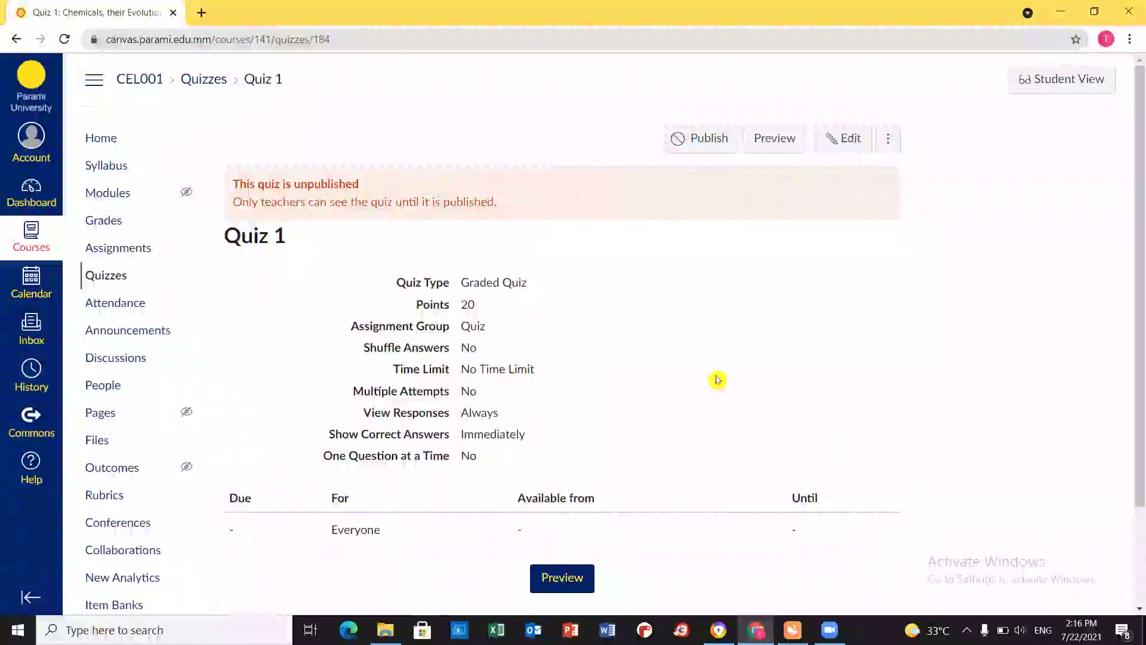
# Publish Quiz 1 and check it under the Quiz group in the course's assignments list.
pyautogui.click(702, 139)
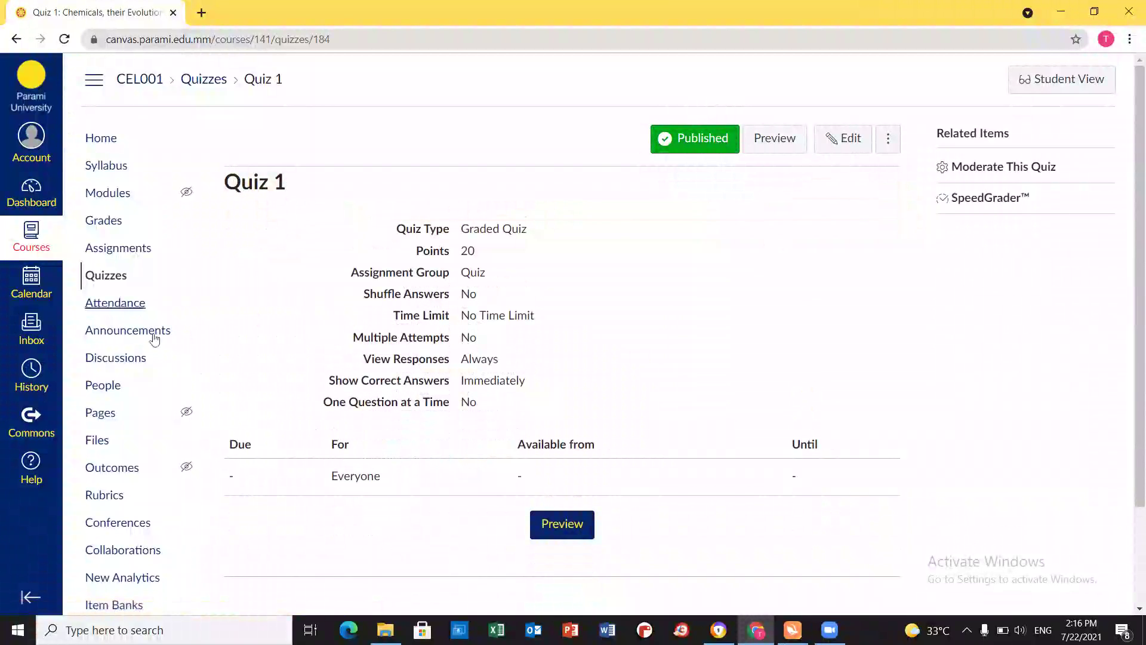
pyautogui.click(119, 252)
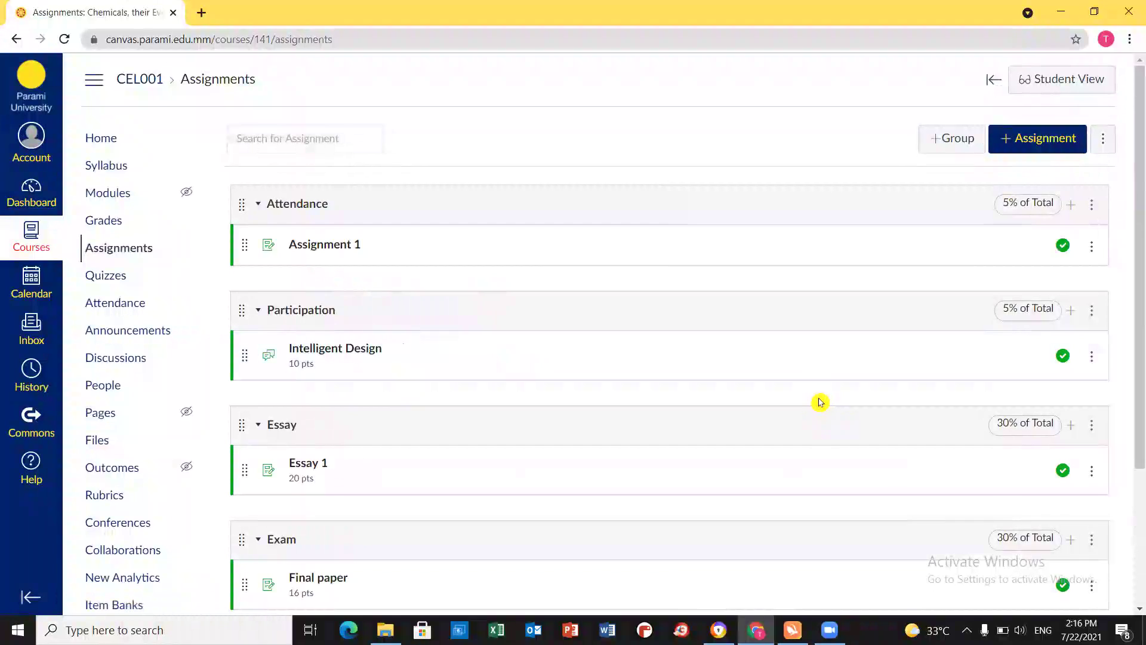
pyautogui.scroll(-3, 818, 401)
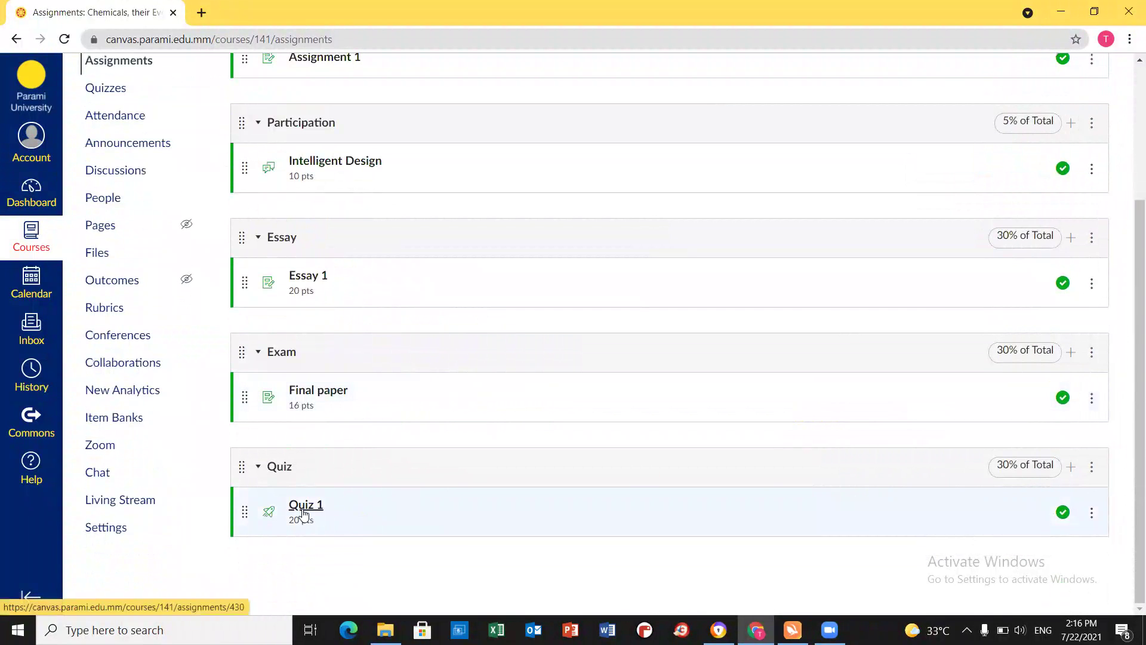
pyautogui.scroll(2, 388, 562)
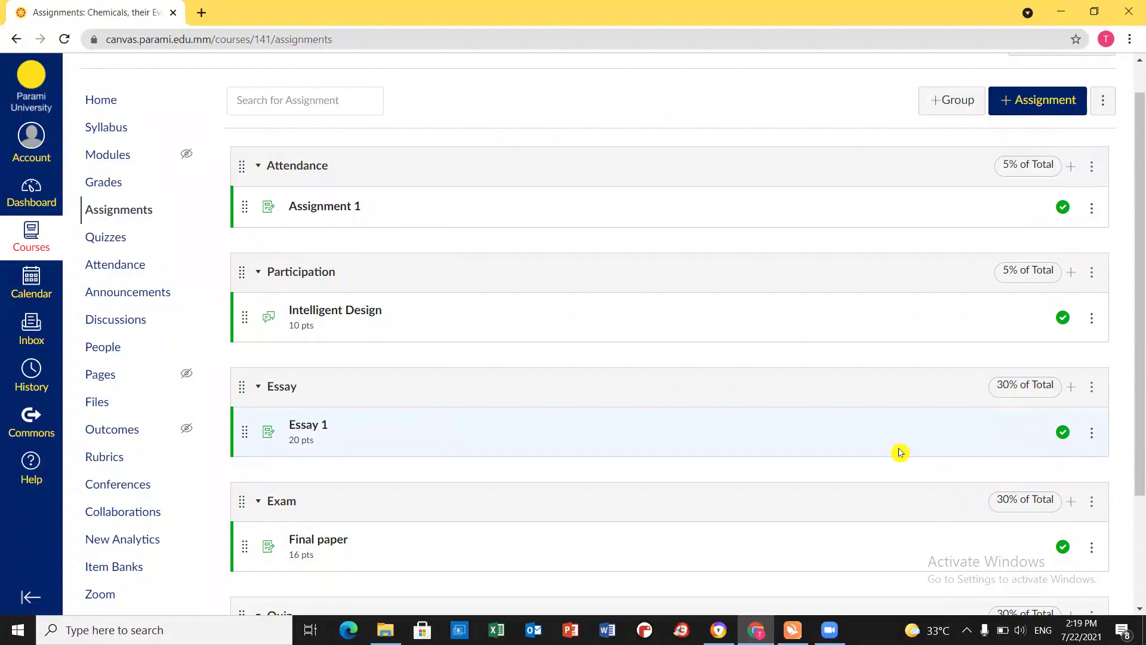
pyautogui.scroll(-3, 776, 527)
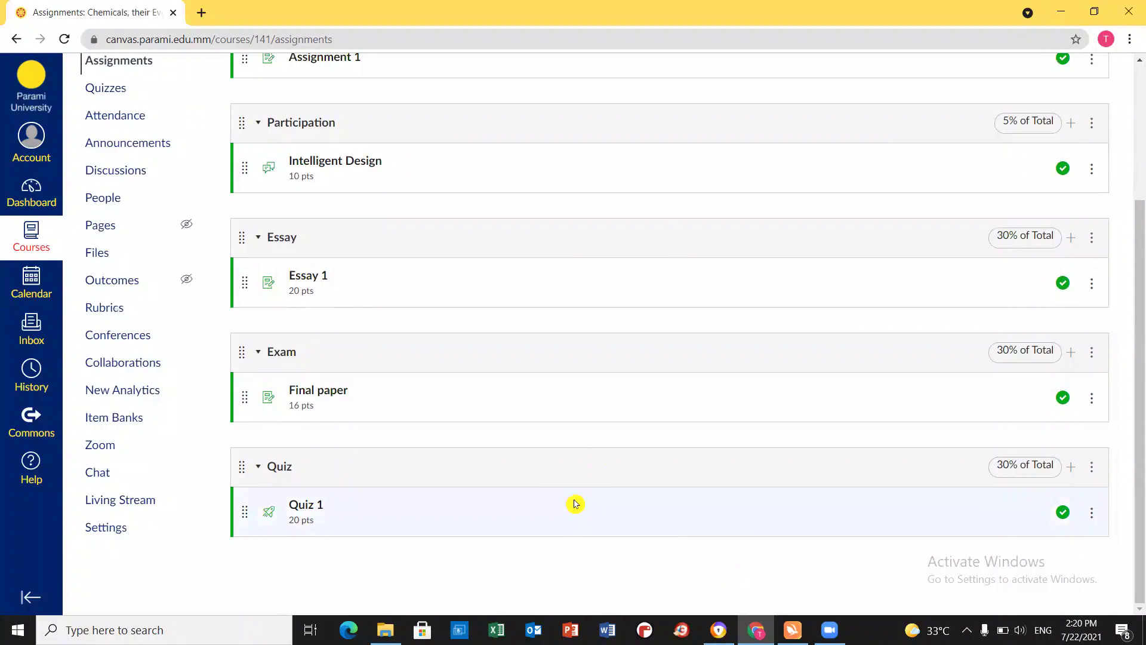
pyautogui.scroll(1, 574, 504)
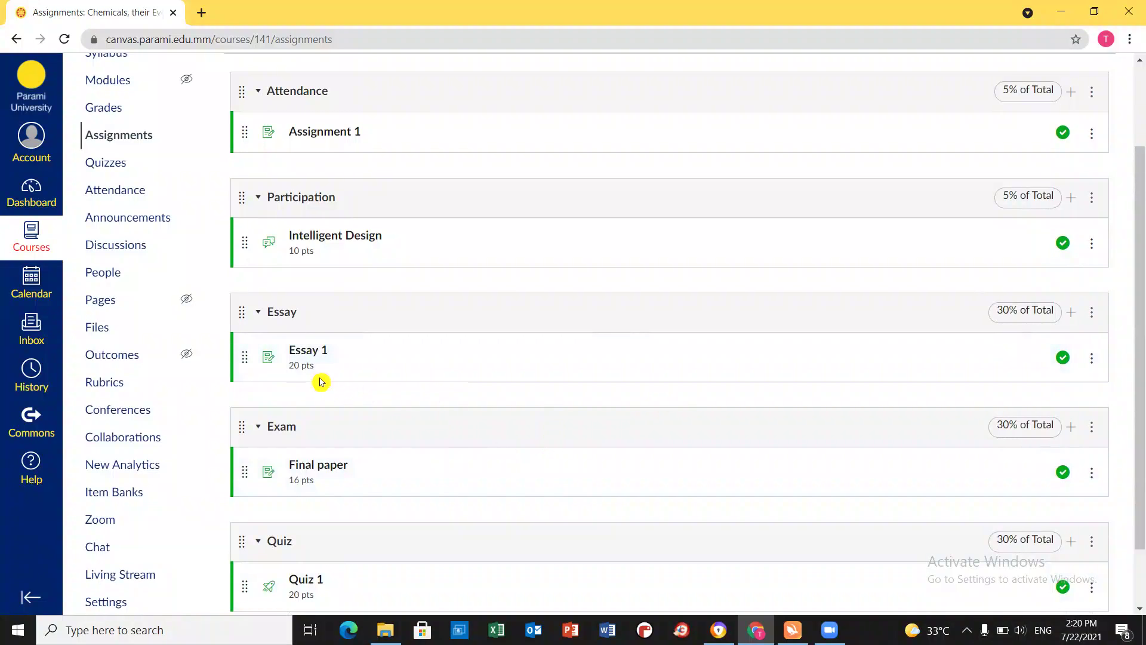
# Open the Essay 1 assignment in SpeedGrader and widen the grading pane.
pyautogui.click(301, 353)
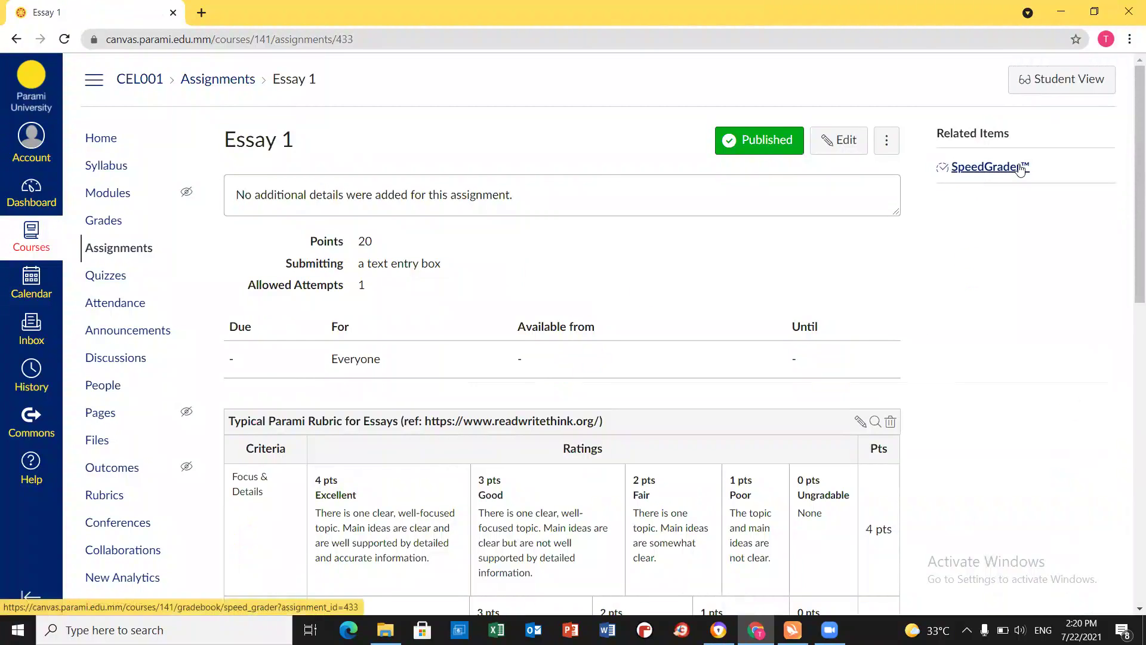
pyautogui.click(981, 173)
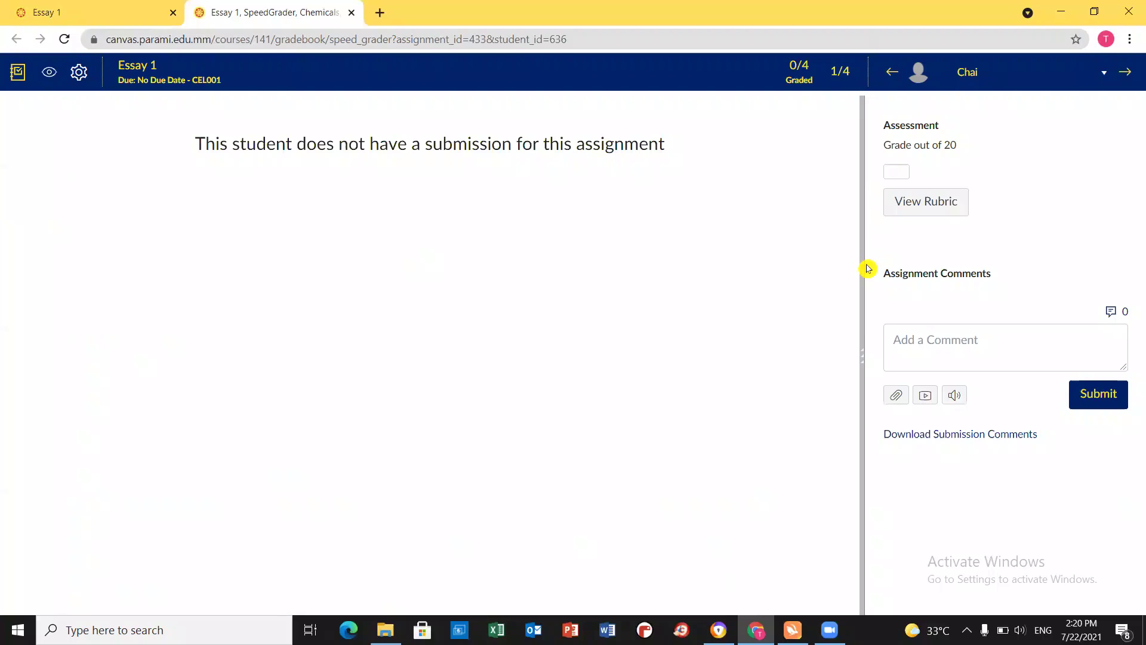
pyautogui.moveTo(864, 271); pyautogui.dragTo(236, 294)
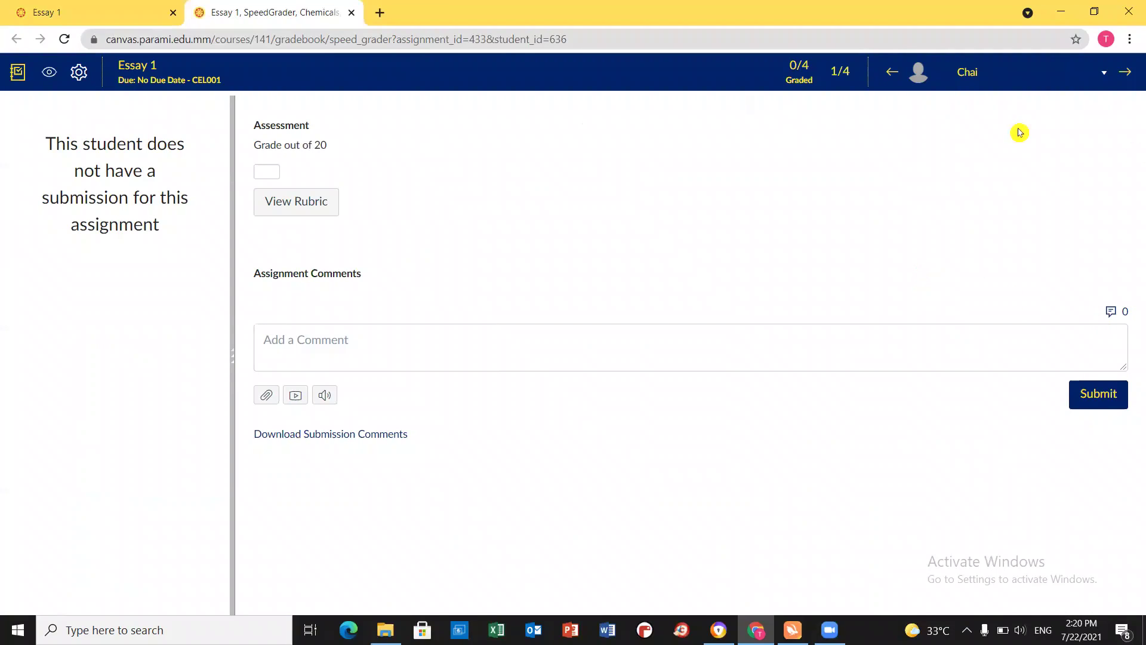
# Browse through the students in SpeedGrader and return to the first one.
pyautogui.click(1126, 73)
pyautogui.click(1126, 72)
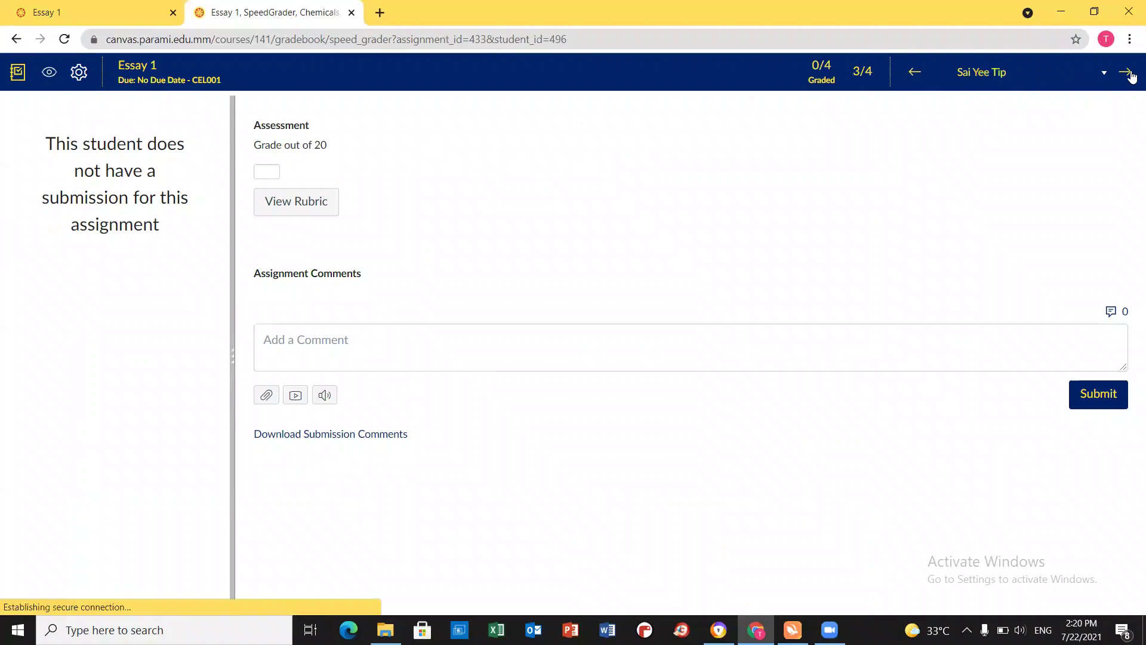
pyautogui.click(1126, 72)
pyautogui.click(892, 75)
pyautogui.click(891, 74)
pyautogui.click(891, 74)
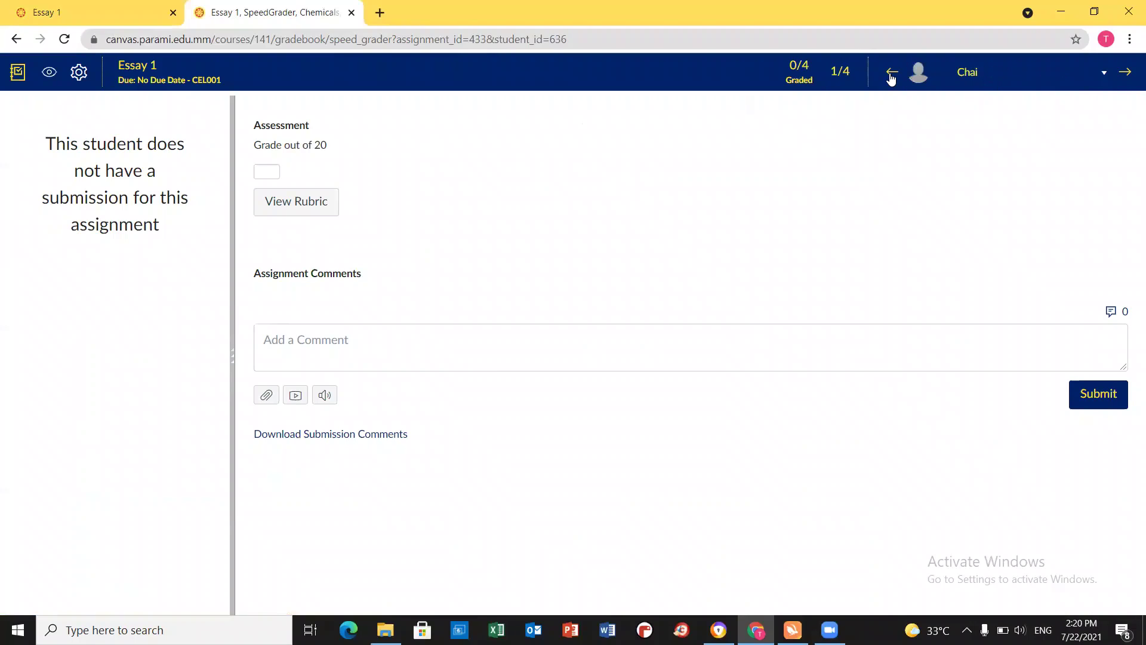
# Open the essay rubric and rate Focus & Details 3 points, Organization 4 points and Voice 2 points.
pyautogui.click(298, 211)
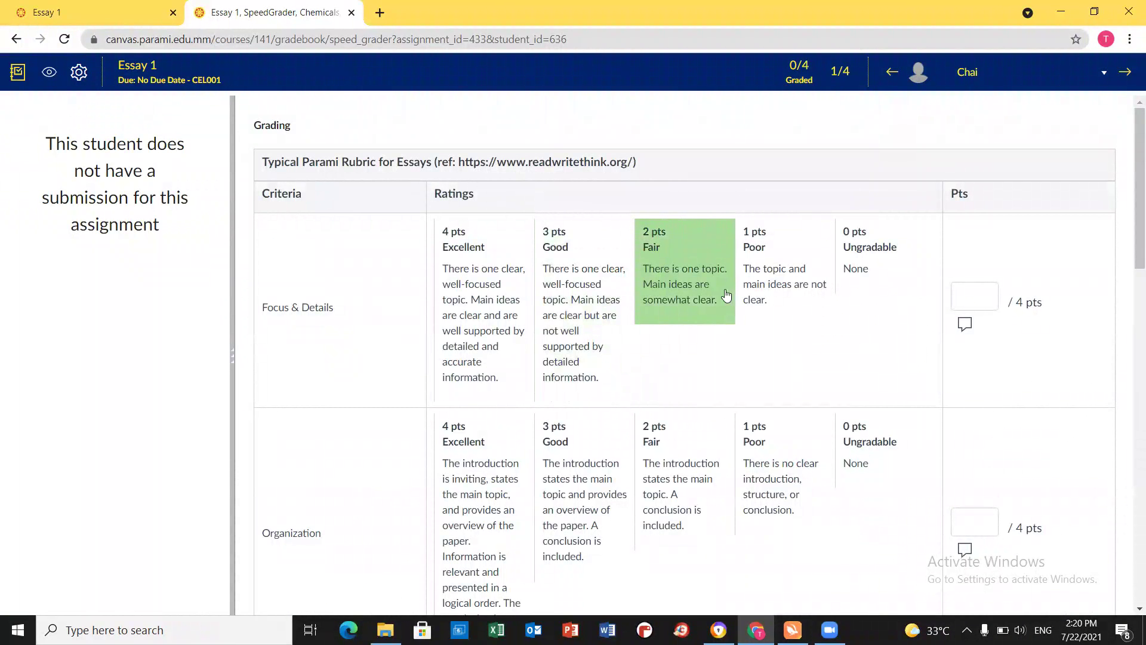
pyautogui.click(612, 316)
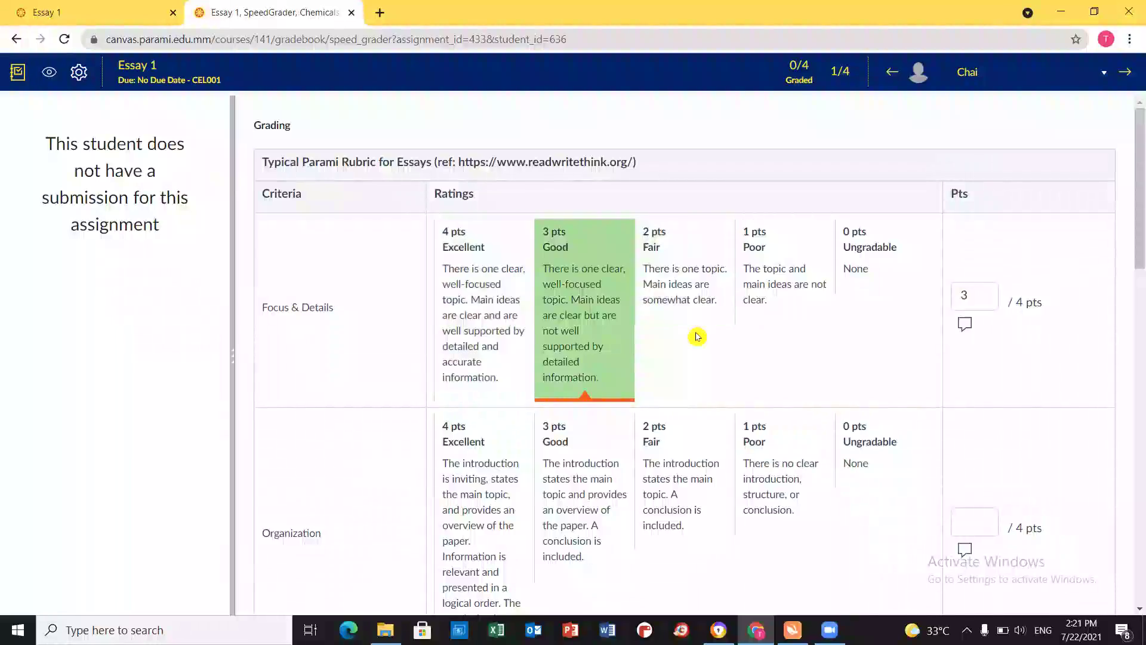
pyautogui.scroll(-2, 698, 337)
pyautogui.click(502, 384)
pyautogui.scroll(-3, 691, 353)
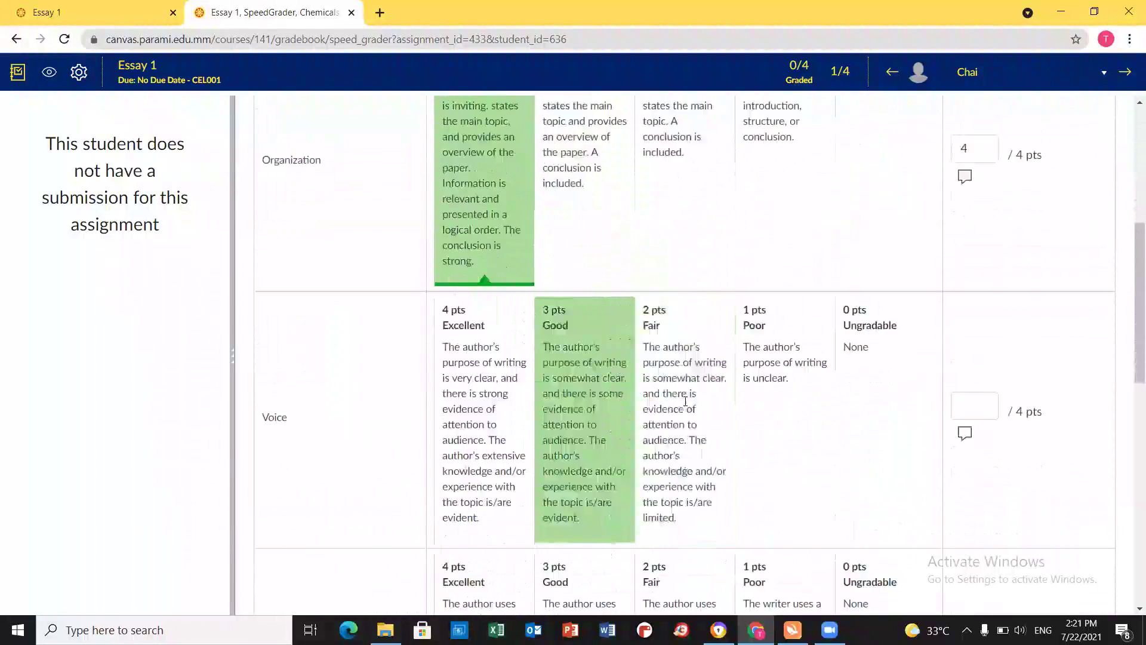
pyautogui.click(687, 406)
# Rate Word Choice and Sentence Structure, Grammar, Mechanics, & Spelling 4 points each and save the rubric assessment.
pyautogui.scroll(-6, 750, 377)
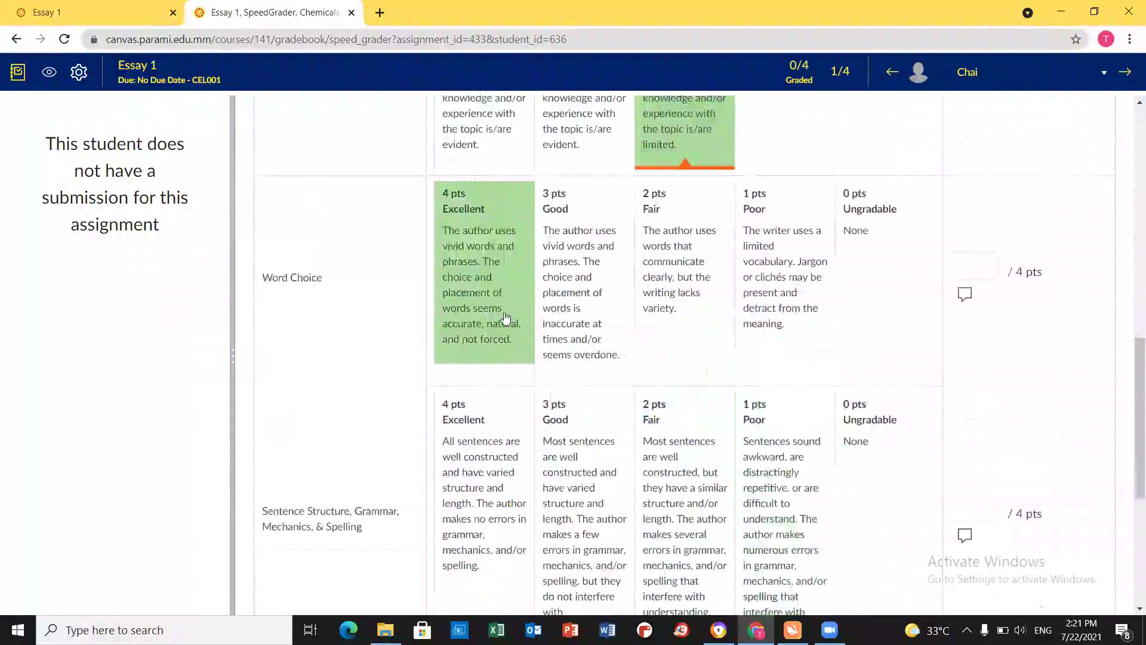
pyautogui.click(504, 316)
pyautogui.click(484, 466)
pyautogui.scroll(-5, 794, 388)
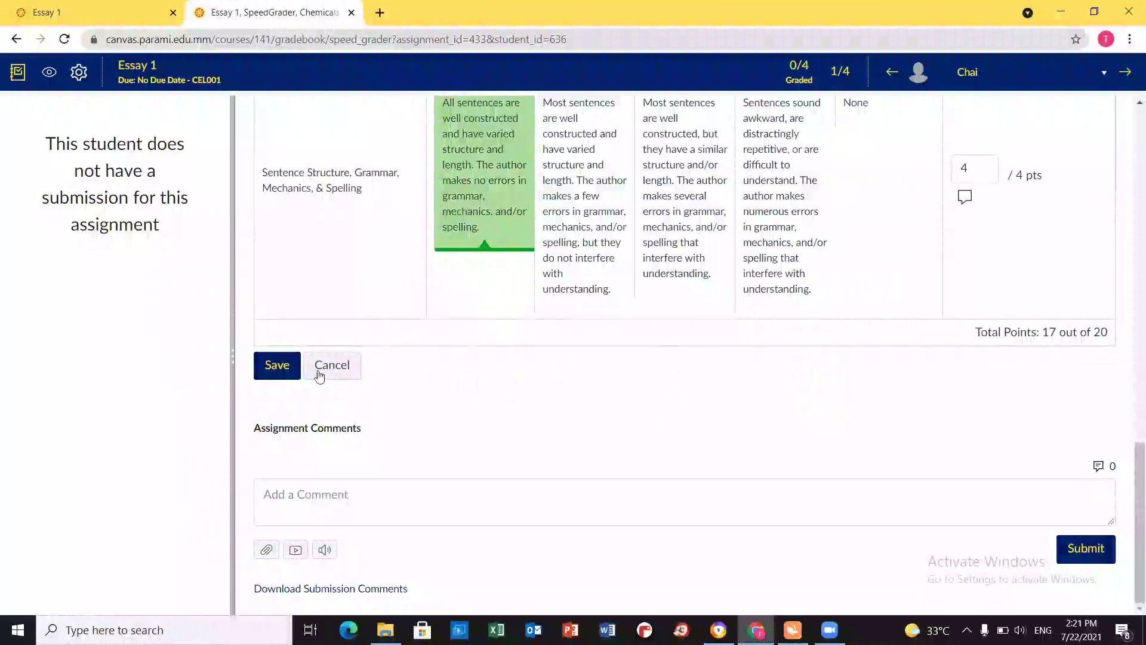
pyautogui.click(276, 365)
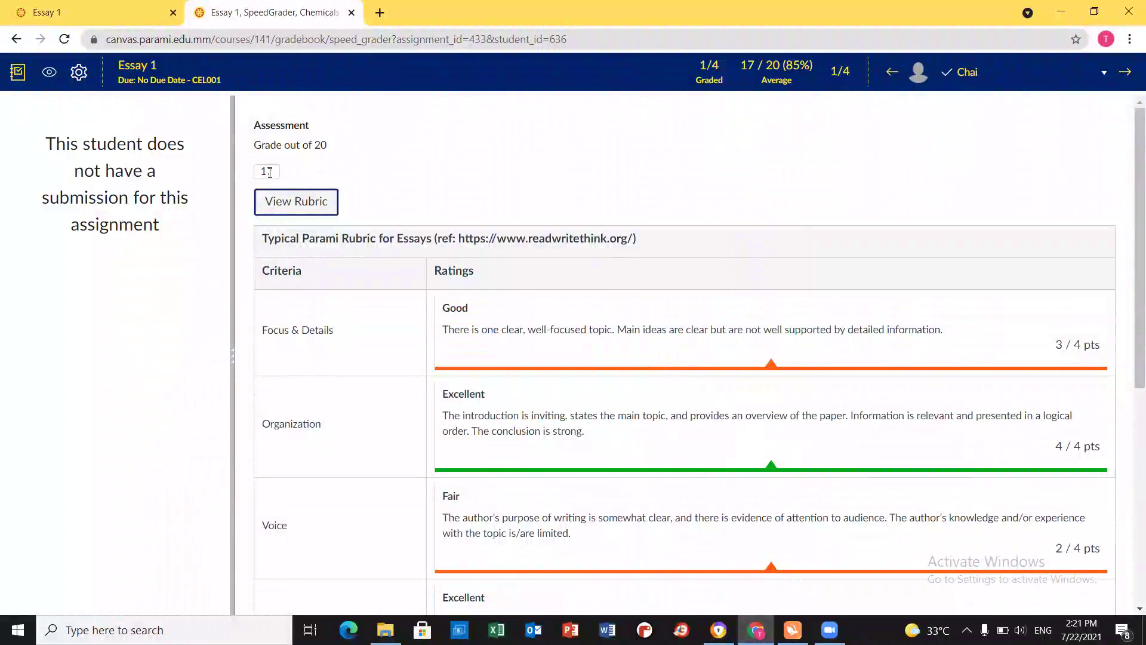
# Submit the assignment comment "Well done!" for the first student.
pyautogui.scroll(-6, 501, 212)
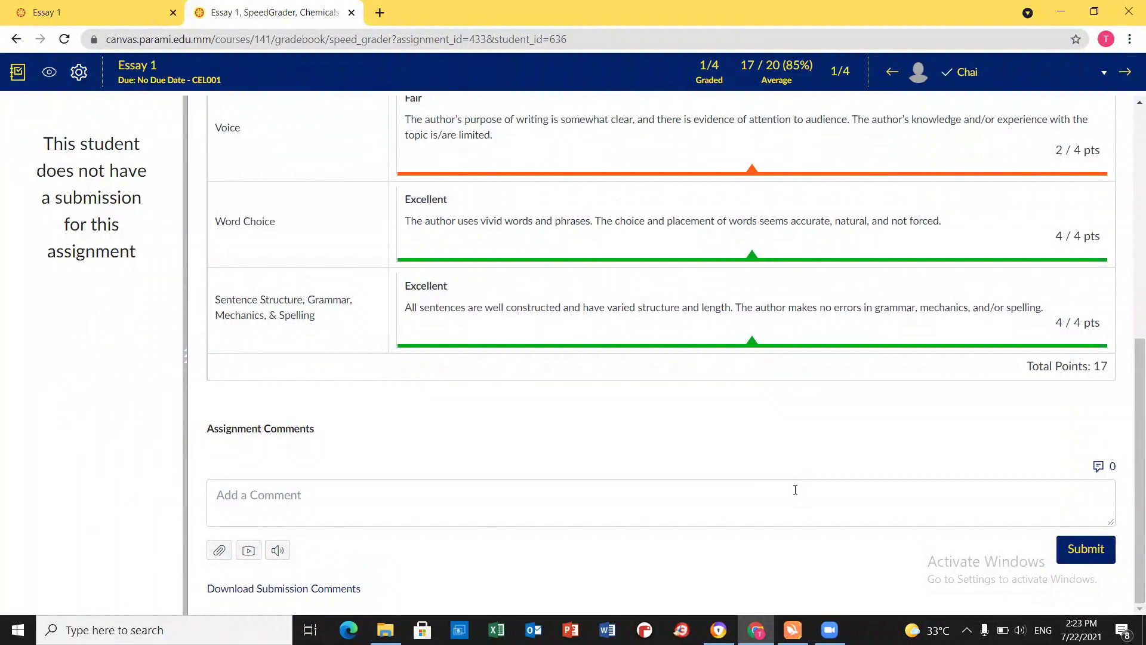
pyautogui.click(661, 510)
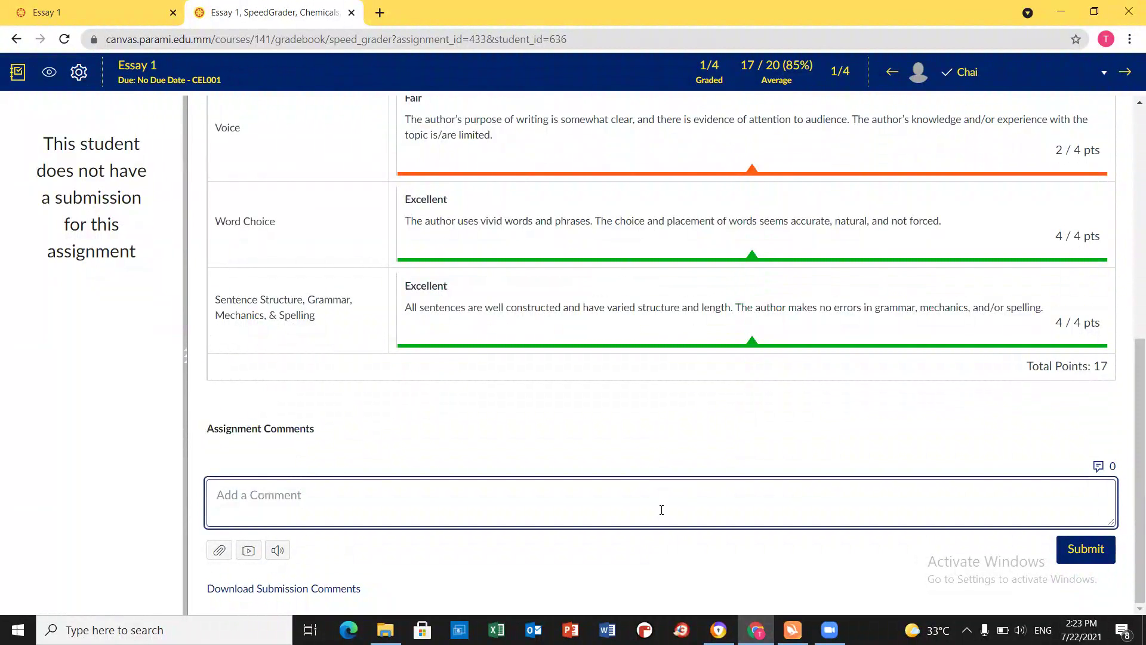
pyautogui.write('Well done')
pyautogui.click(1083, 549)
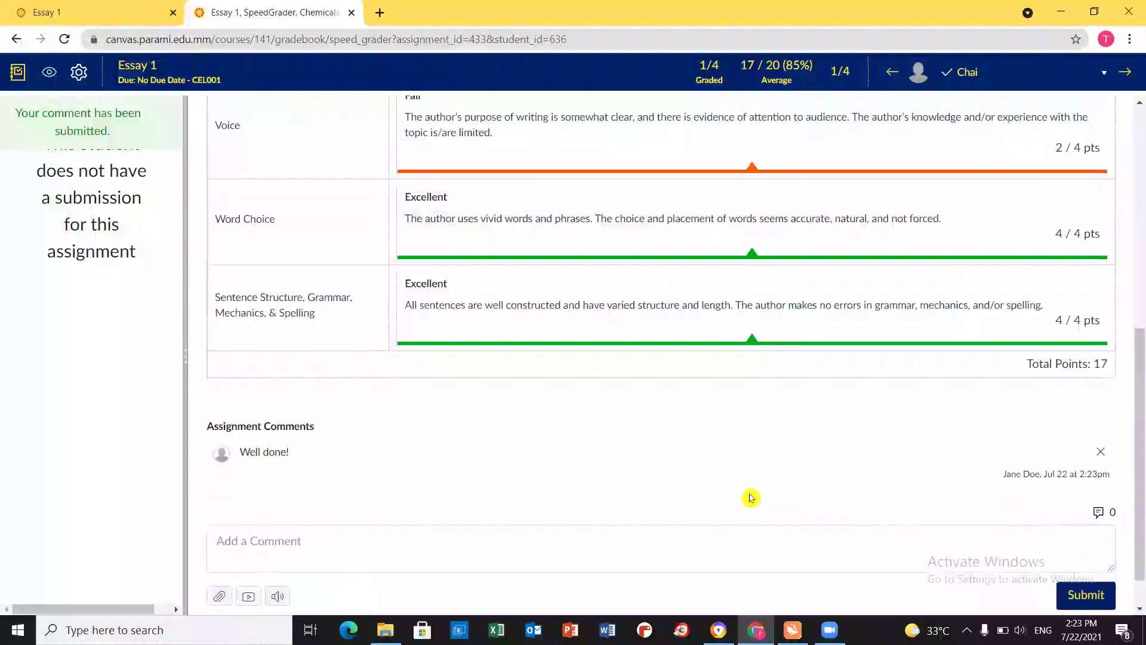
pyautogui.scroll(-1, 751, 497)
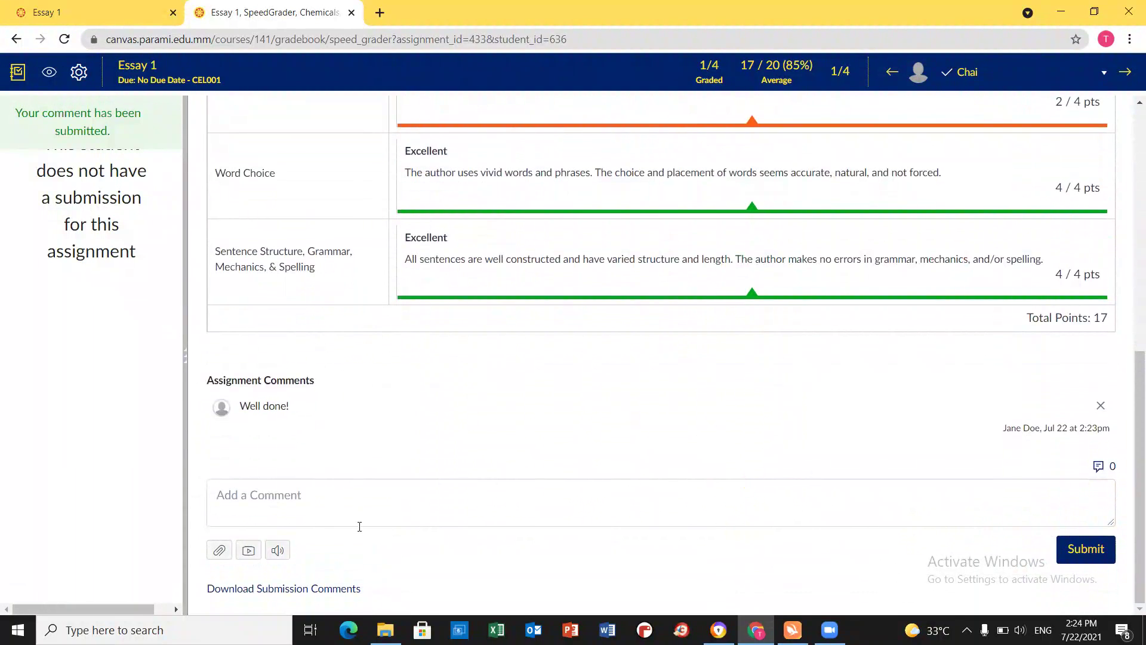
# Record a webcam media comment of about 9 seconds, save it to the assignment comments and play it back.
pyautogui.click(249, 550)
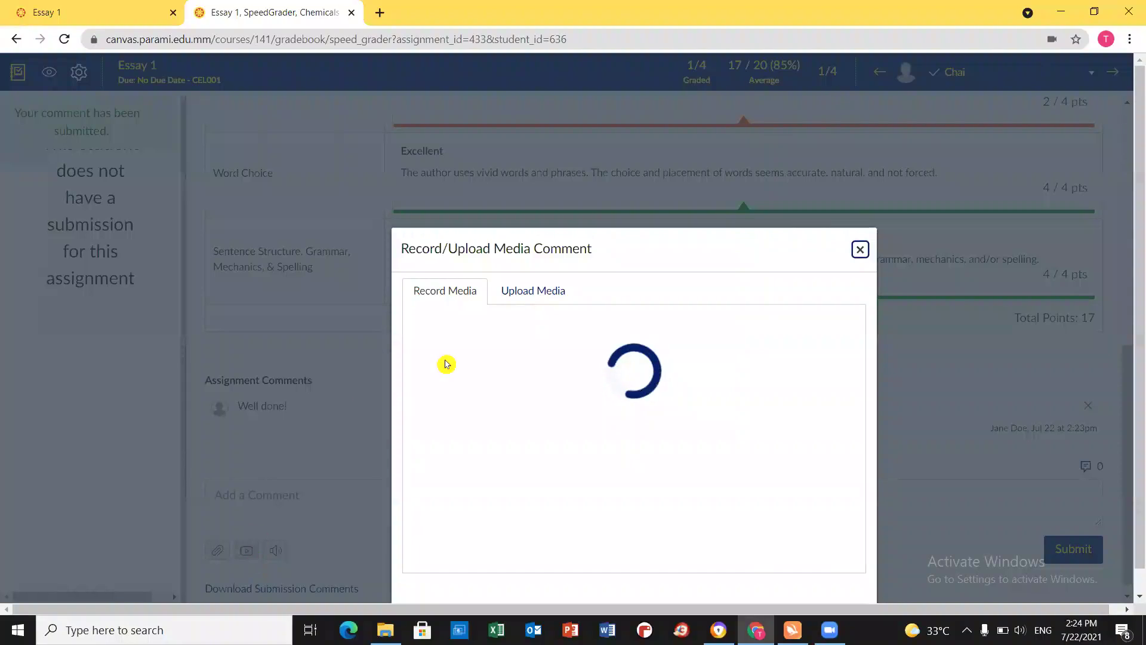
pyautogui.click(513, 291)
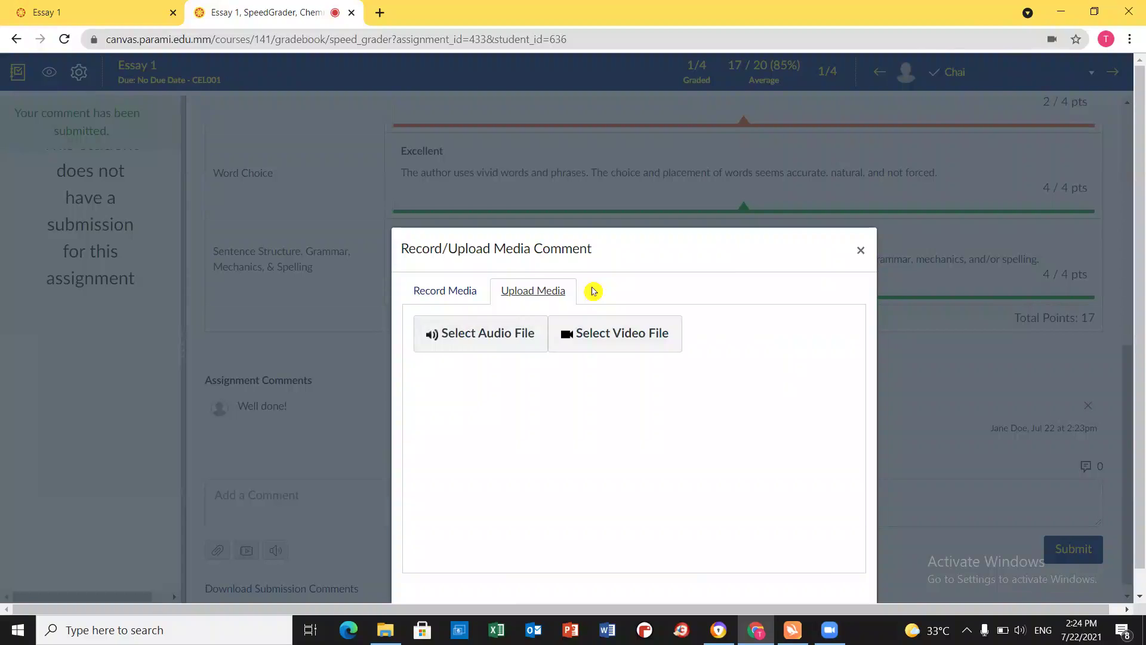
pyautogui.click(462, 296)
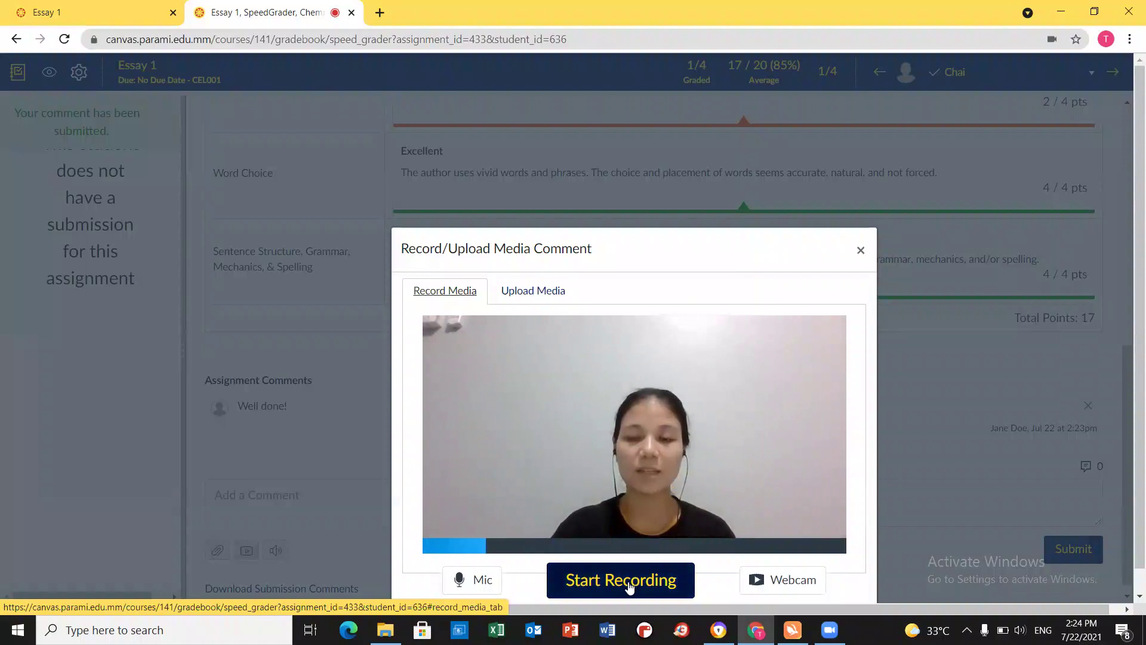
pyautogui.click(652, 590)
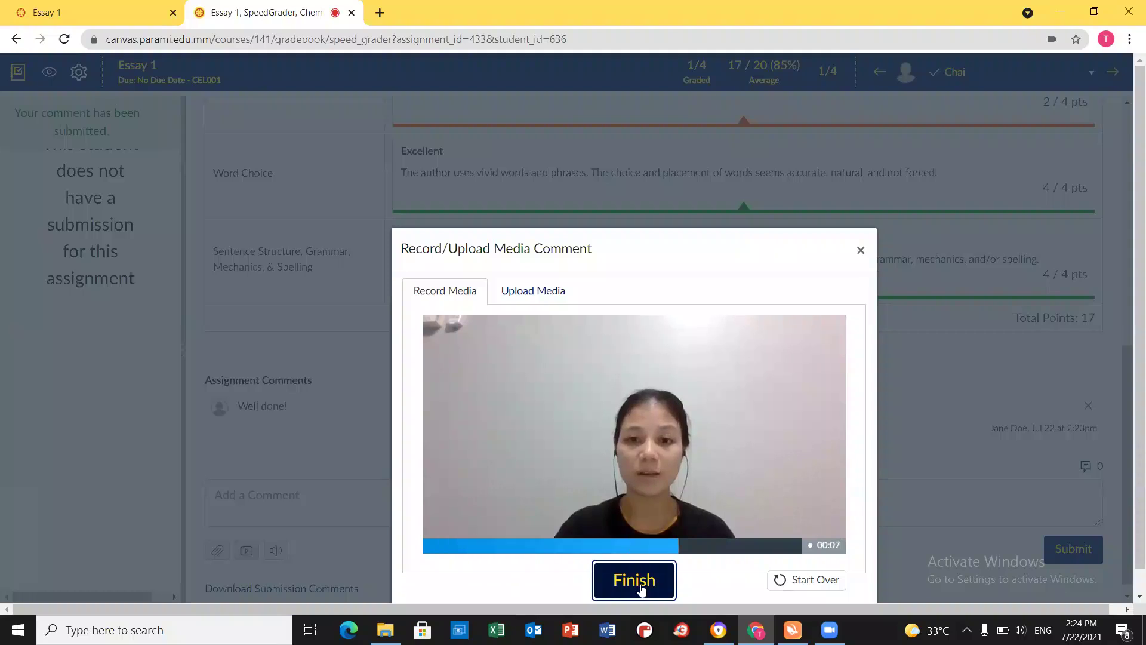
pyautogui.click(641, 589)
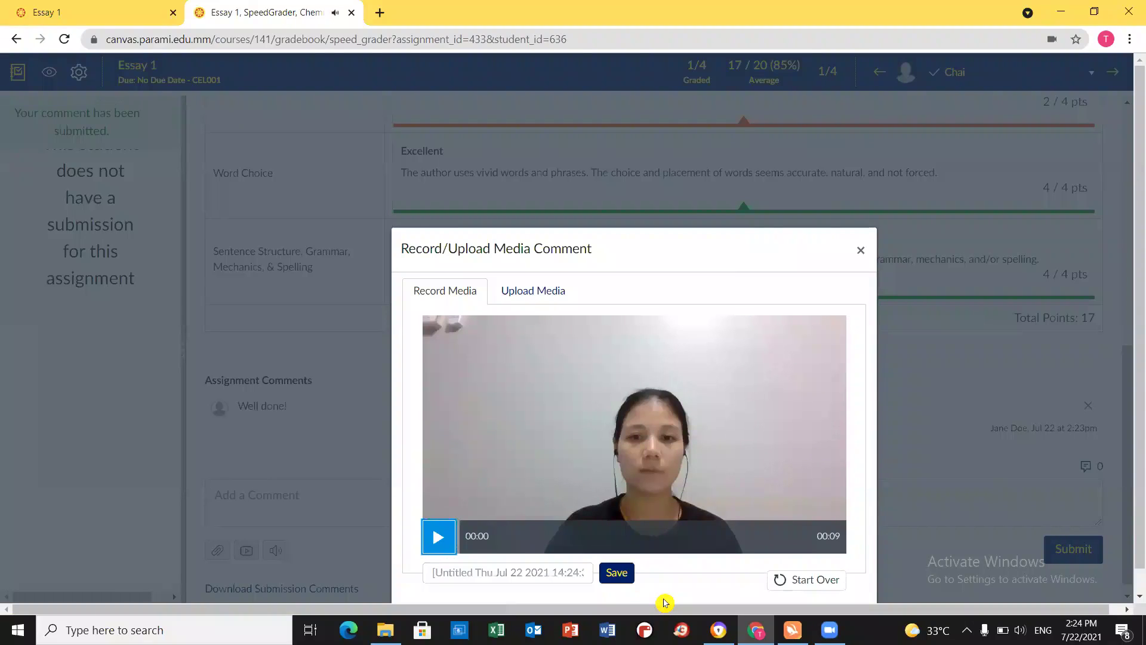
pyautogui.click(618, 577)
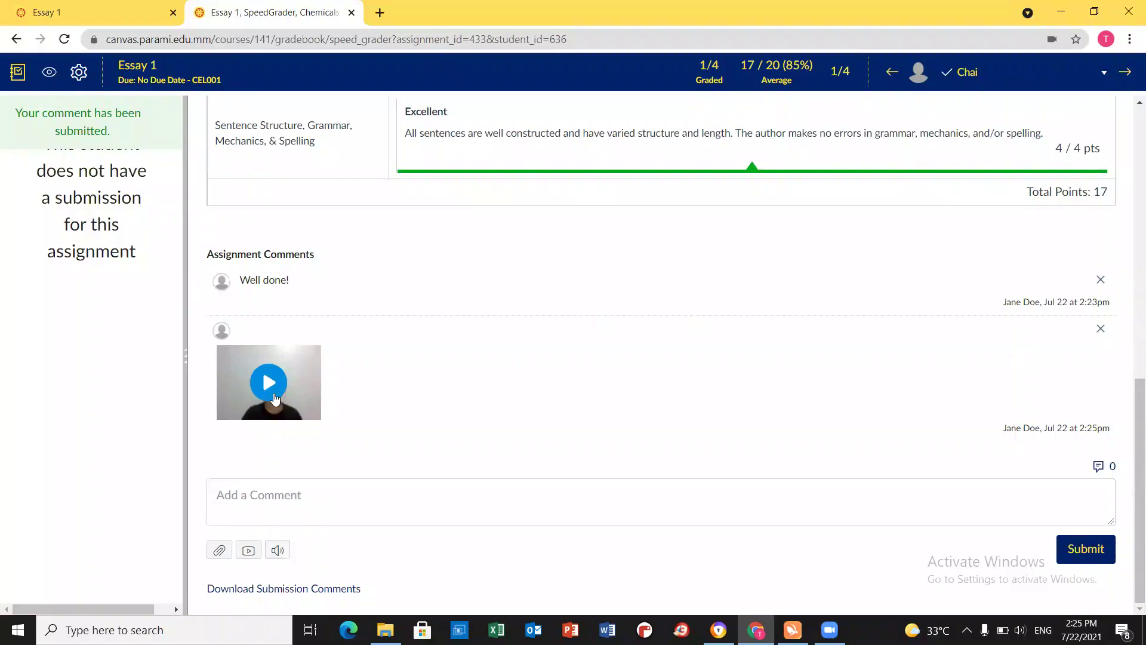
pyautogui.click(261, 391)
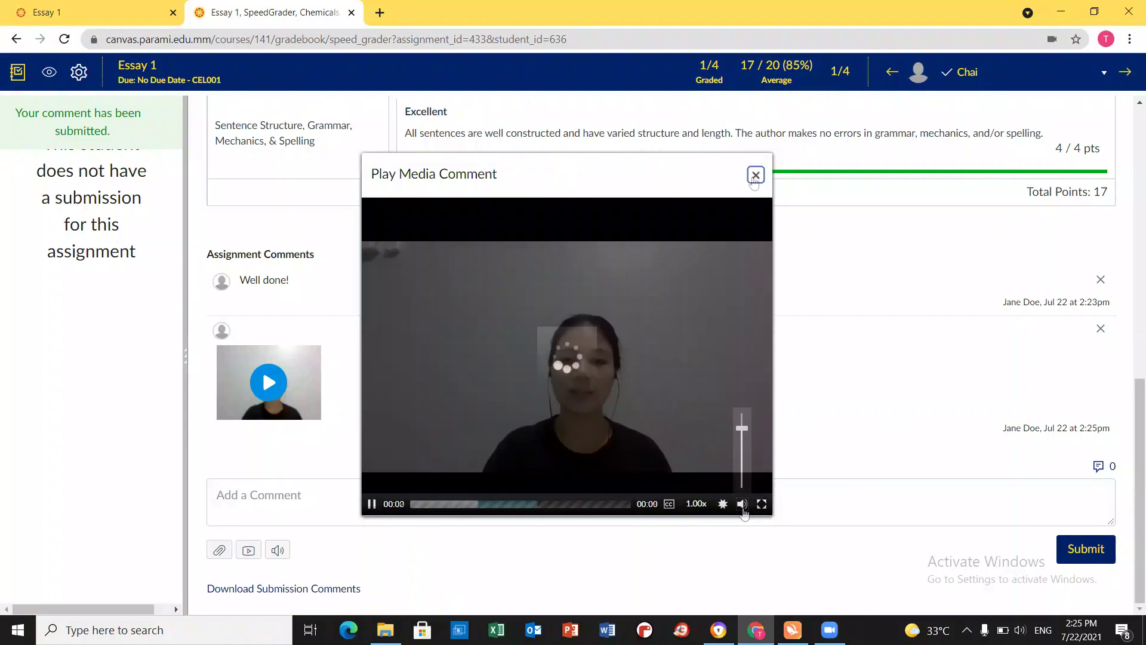
# Close the media comment player and review the student's saved grade and rubric ratings.
pyautogui.click(756, 175)
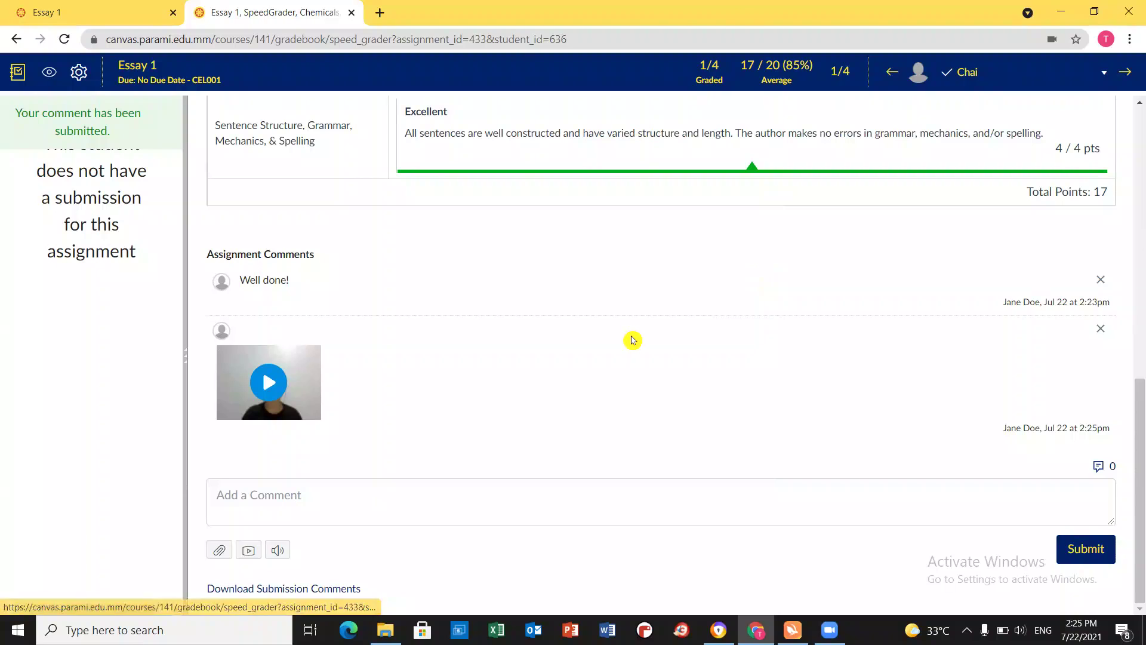
pyautogui.scroll(5, 599, 353)
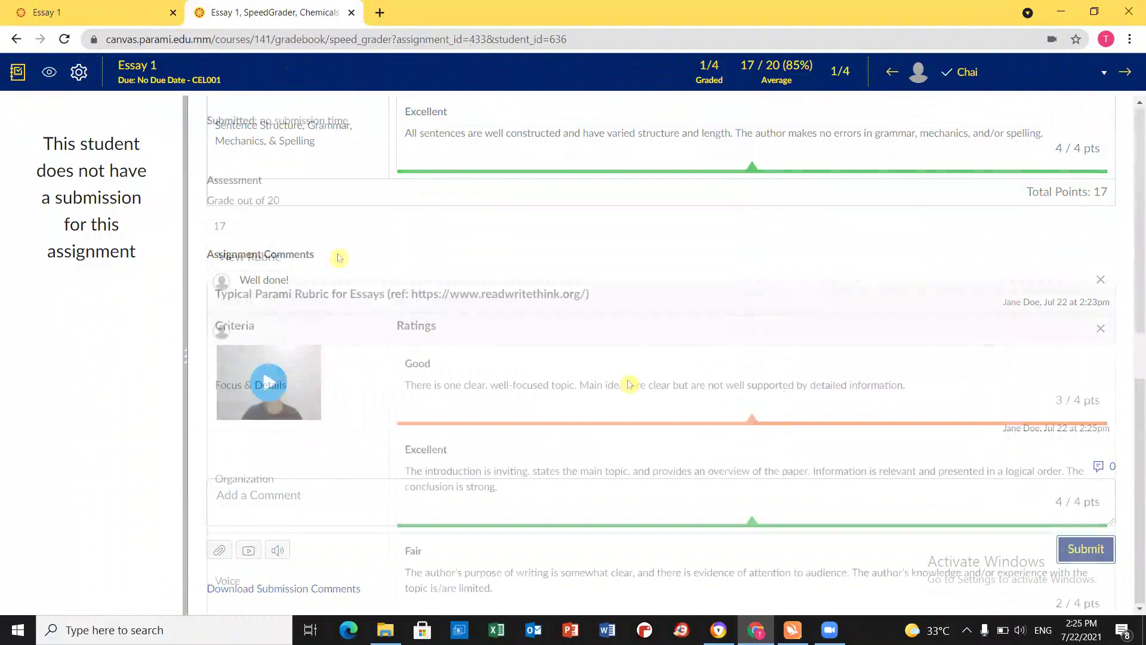
pyautogui.scroll(10, 660, 489)
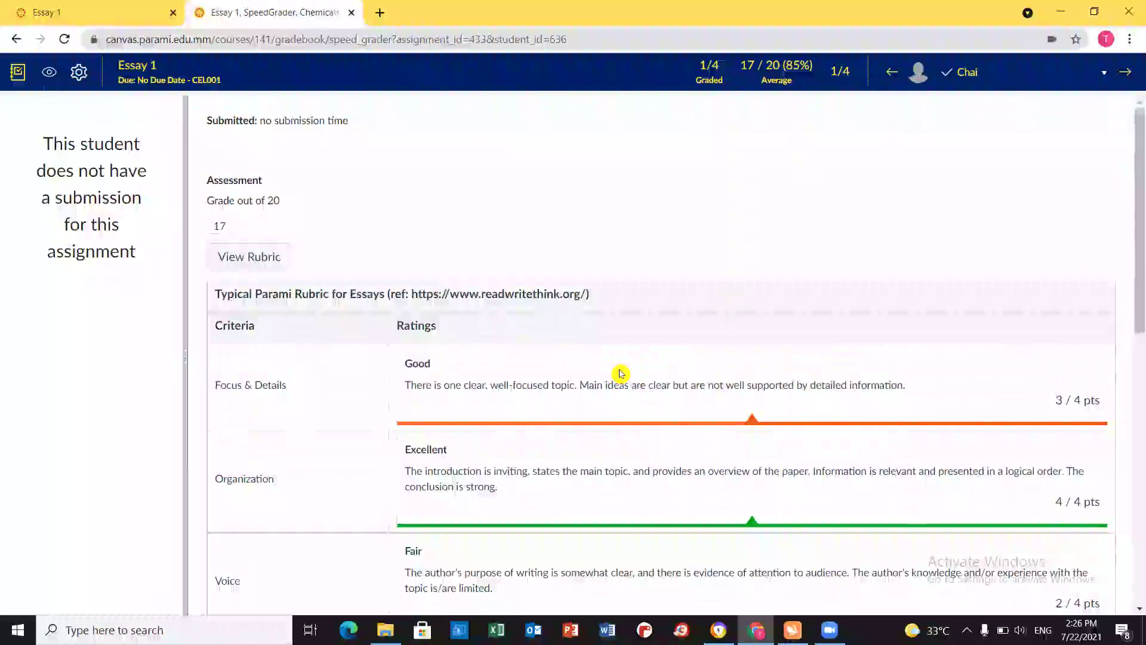
# Open the course gradebook from the Essay 1 page and place the Essay 1 column directly after the Essay group column.
pyautogui.click(128, 21)
pyautogui.click(104, 222)
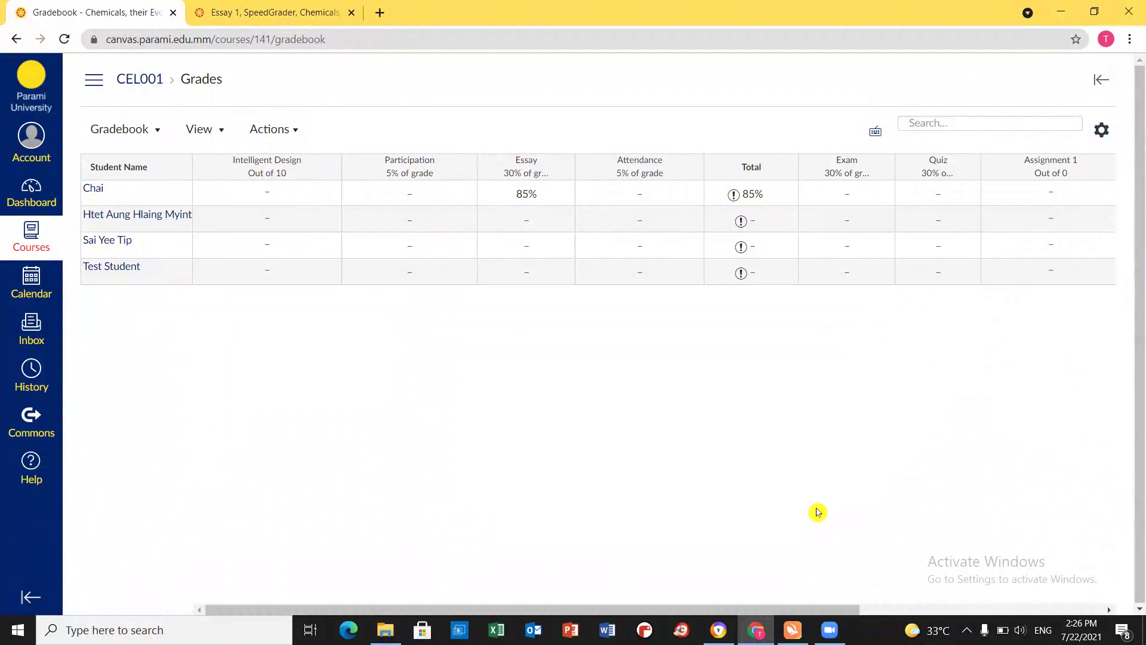
pyautogui.moveTo(803, 610); pyautogui.dragTo(1049, 592)
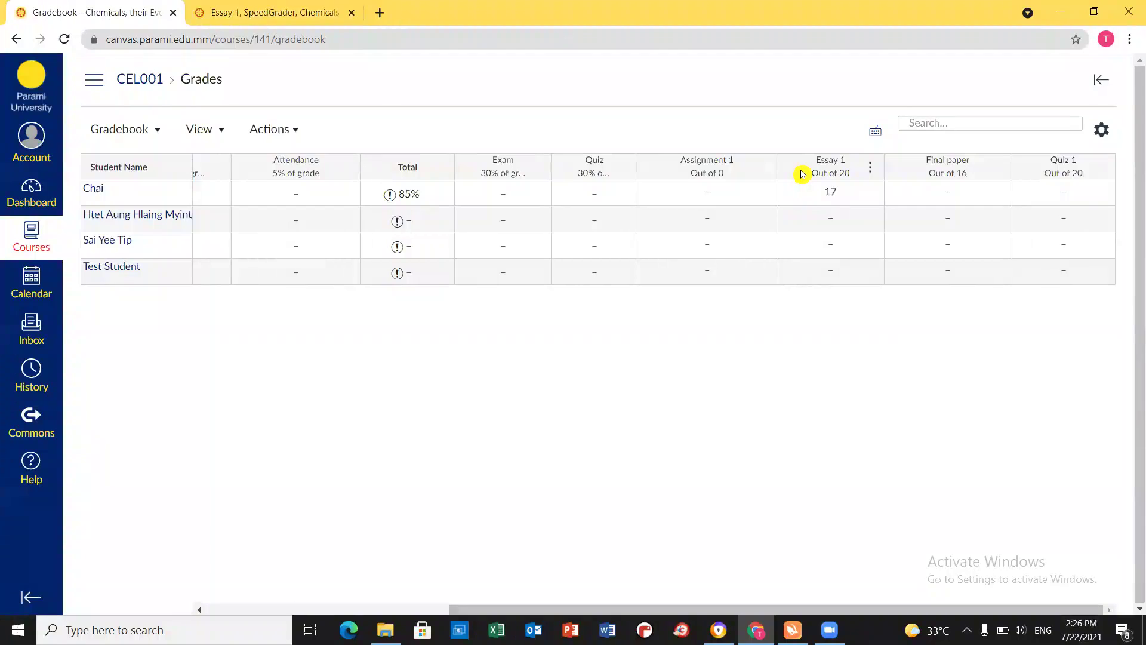
pyautogui.moveTo(800, 176); pyautogui.dragTo(268, 192)
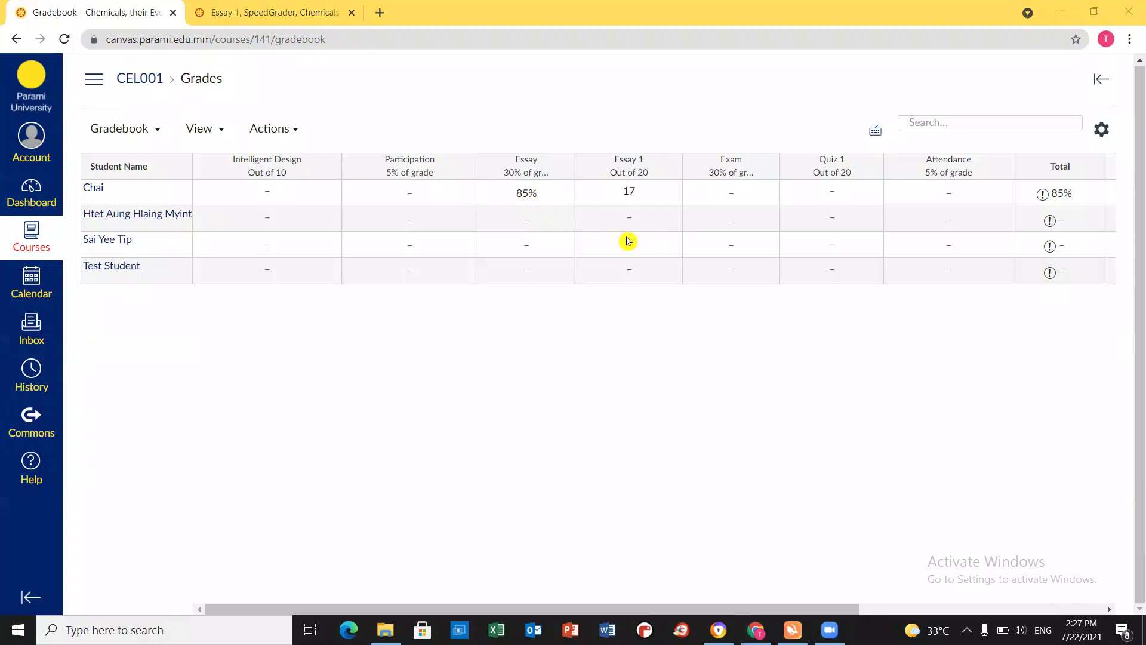
# Check the details behind the first student's Essay group score and Total score in the gradebook.
pyautogui.click(554, 199)
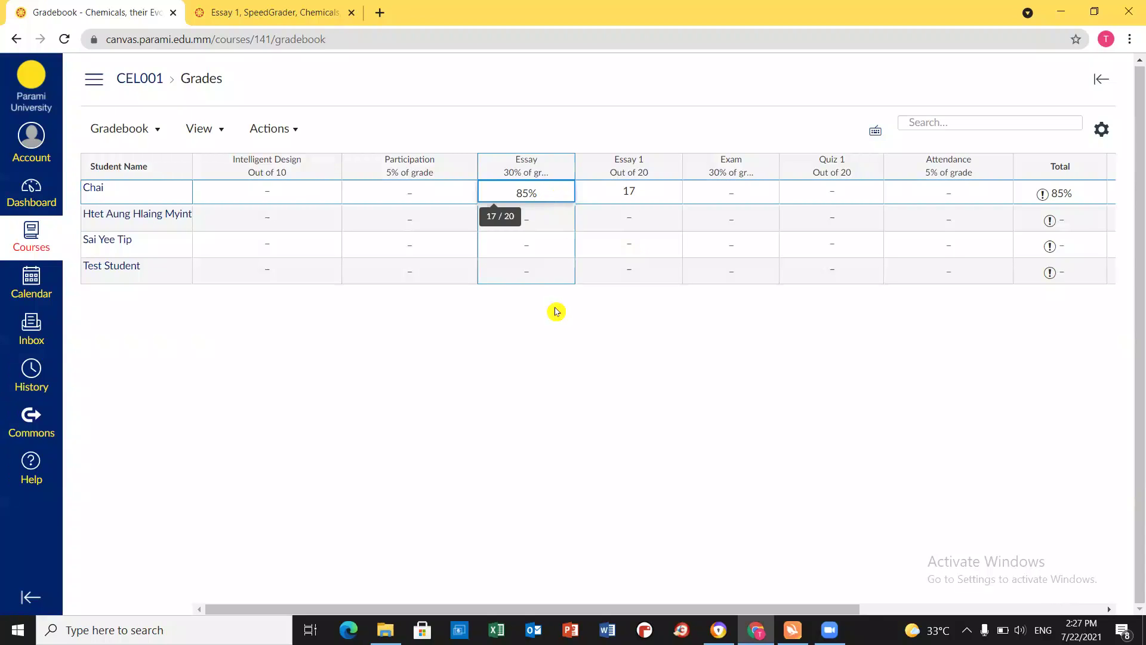
pyautogui.click(576, 348)
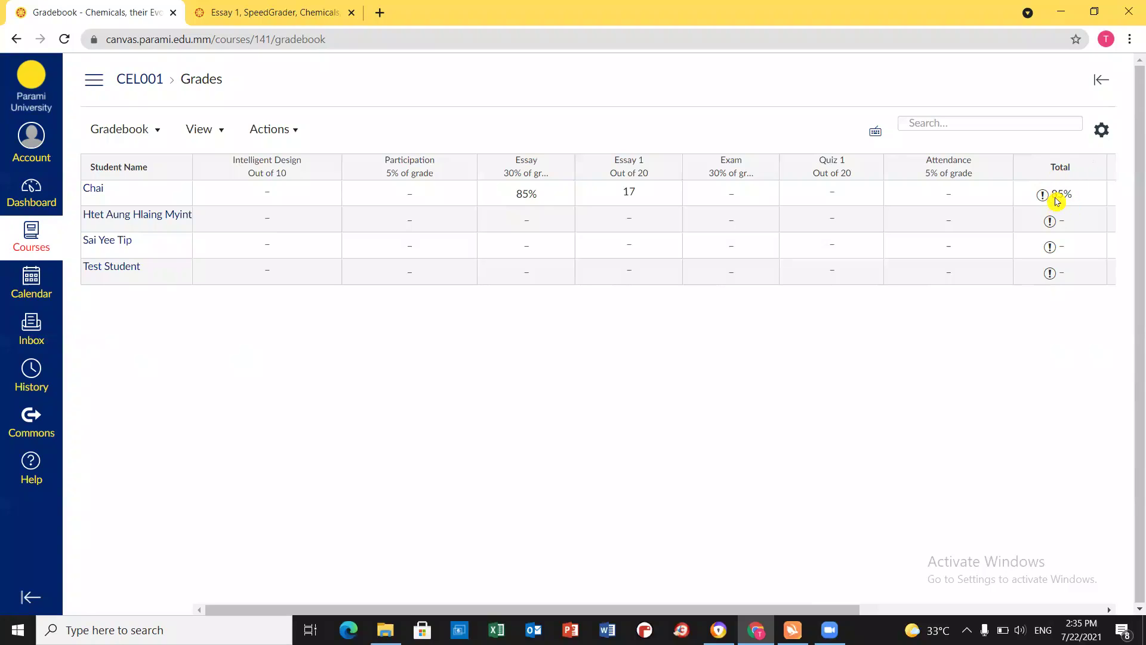
pyautogui.click(1057, 201)
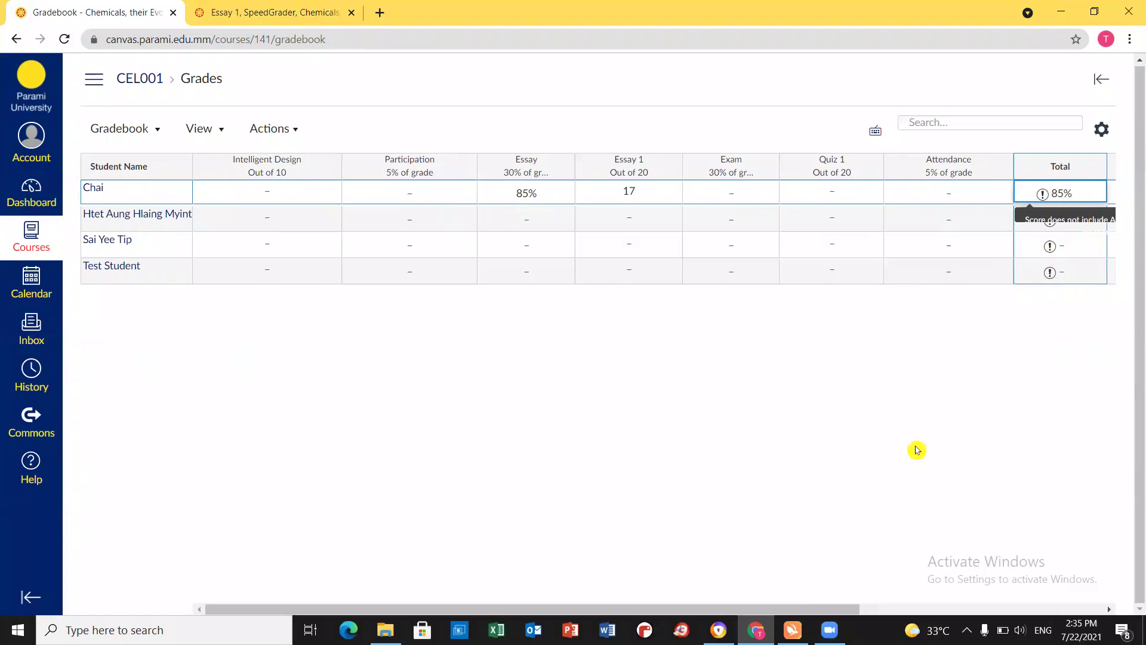
pyautogui.click(910, 459)
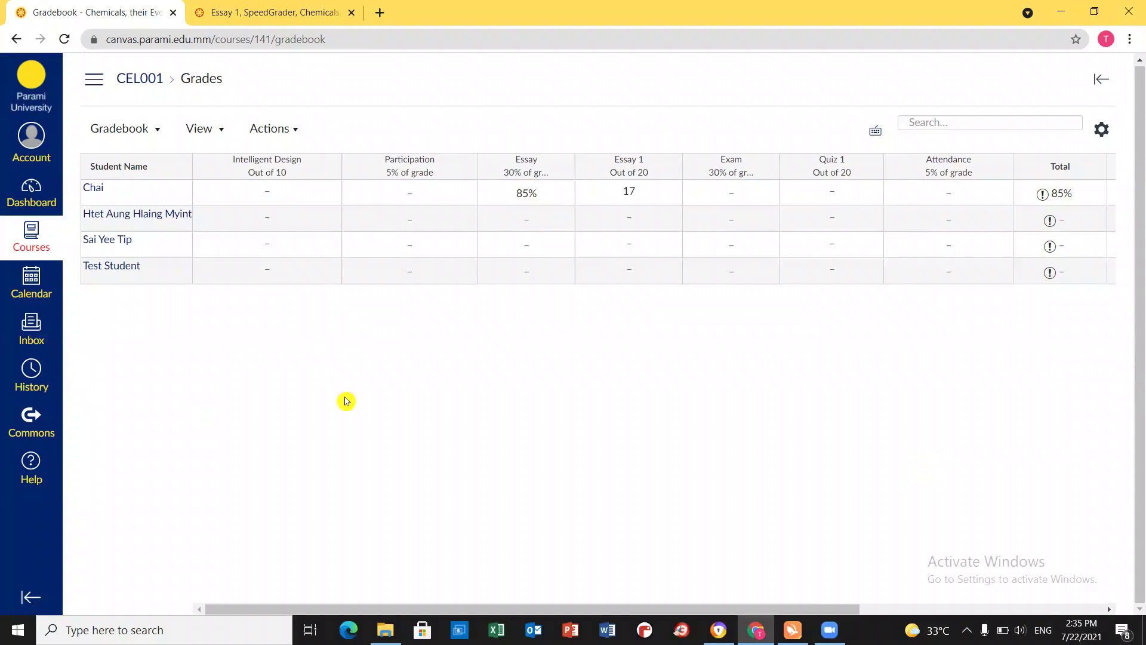
# In the course's Attendance roll call for Thu Jul 22, mark the first student late, the second present and the third absent.
pyautogui.click(93, 80)
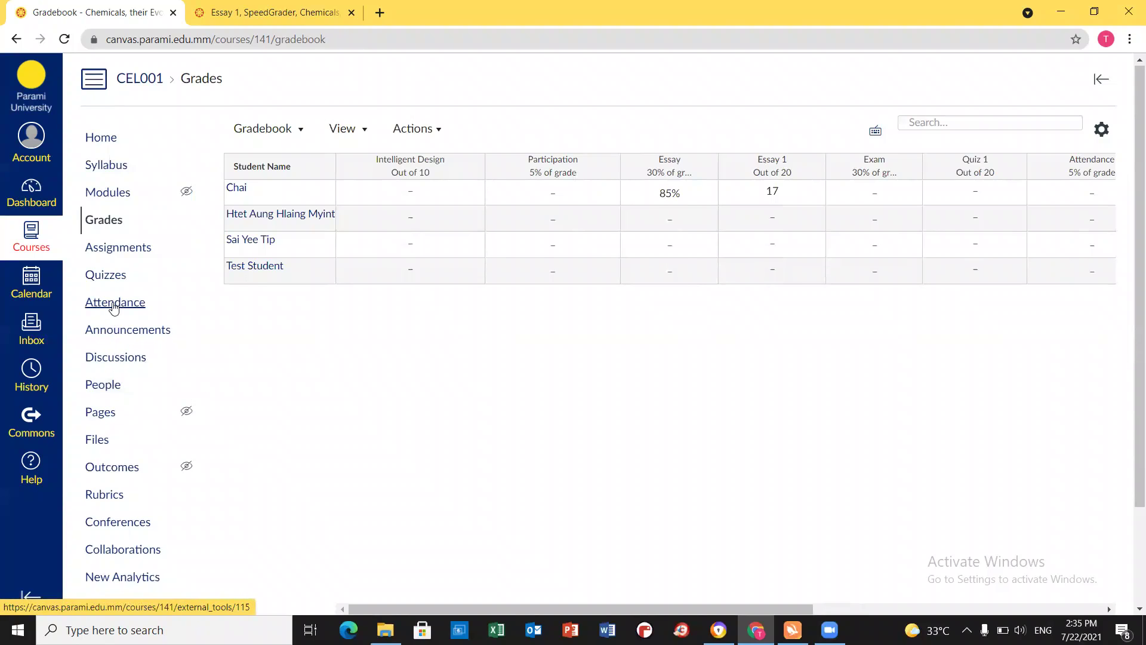
pyautogui.click(114, 308)
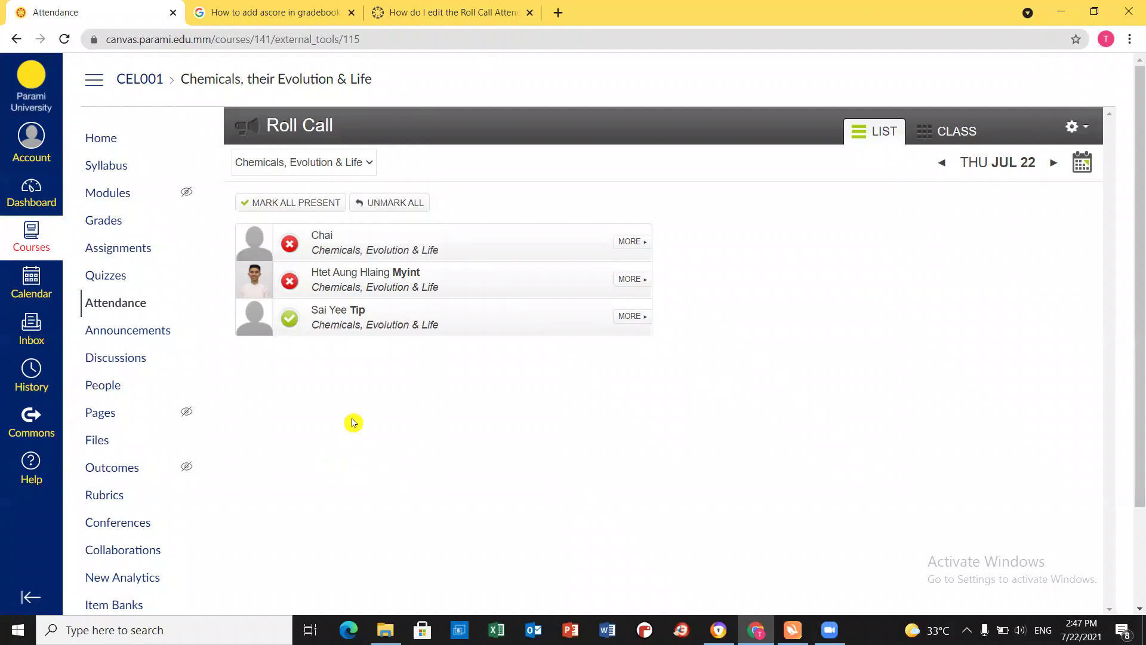
pyautogui.click(639, 247)
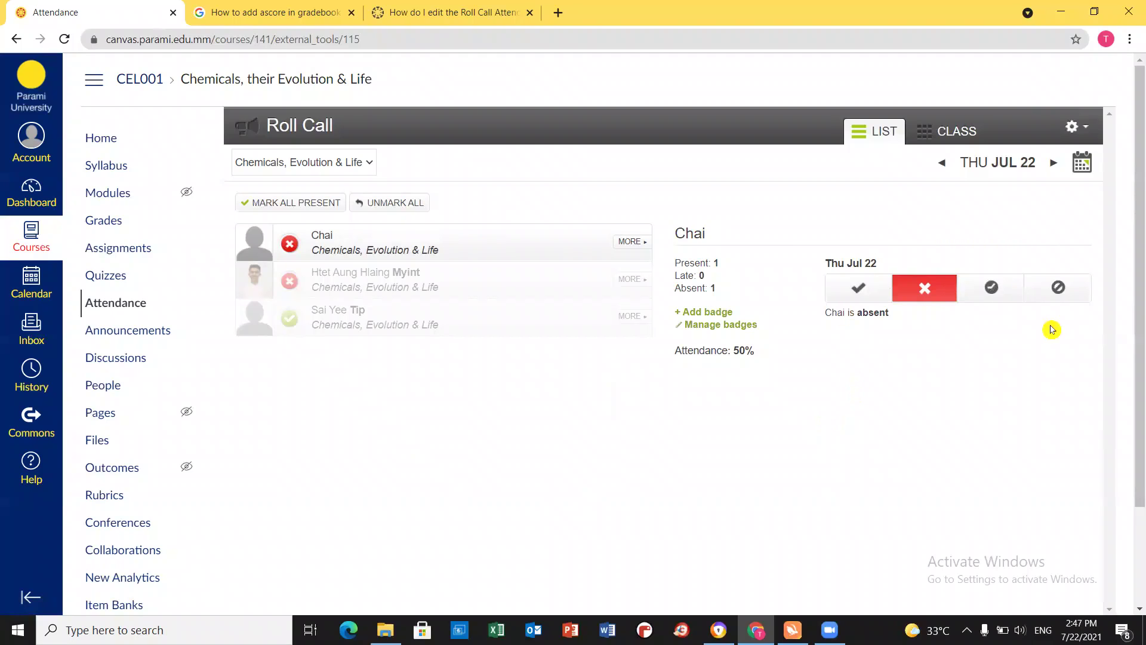
pyautogui.click(992, 293)
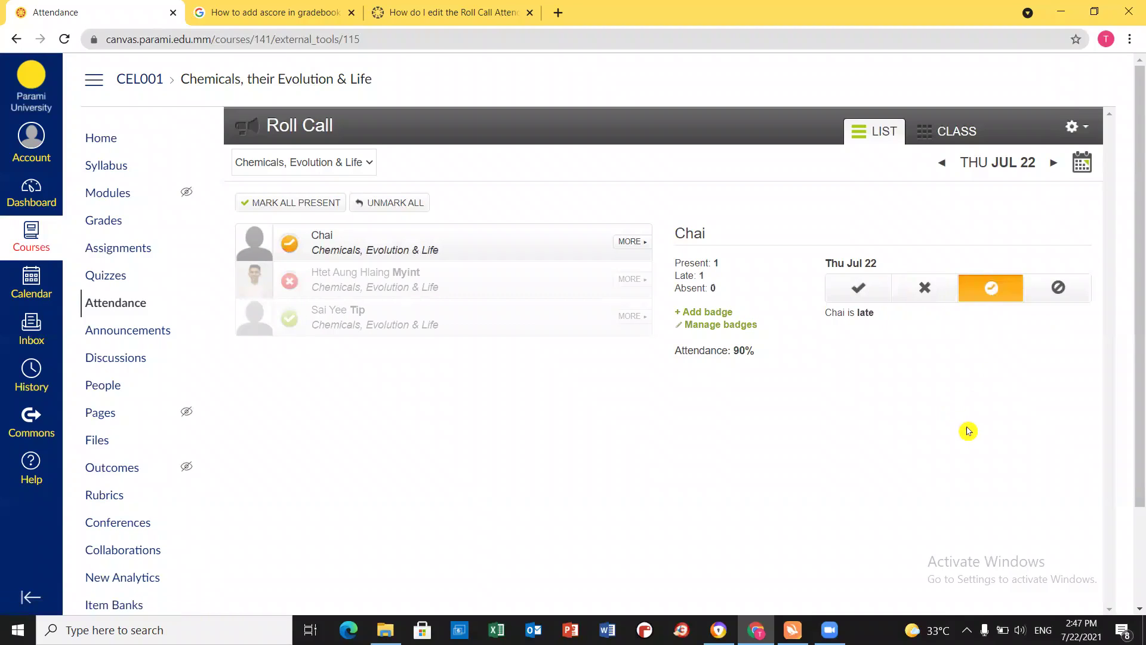
pyautogui.click(635, 291)
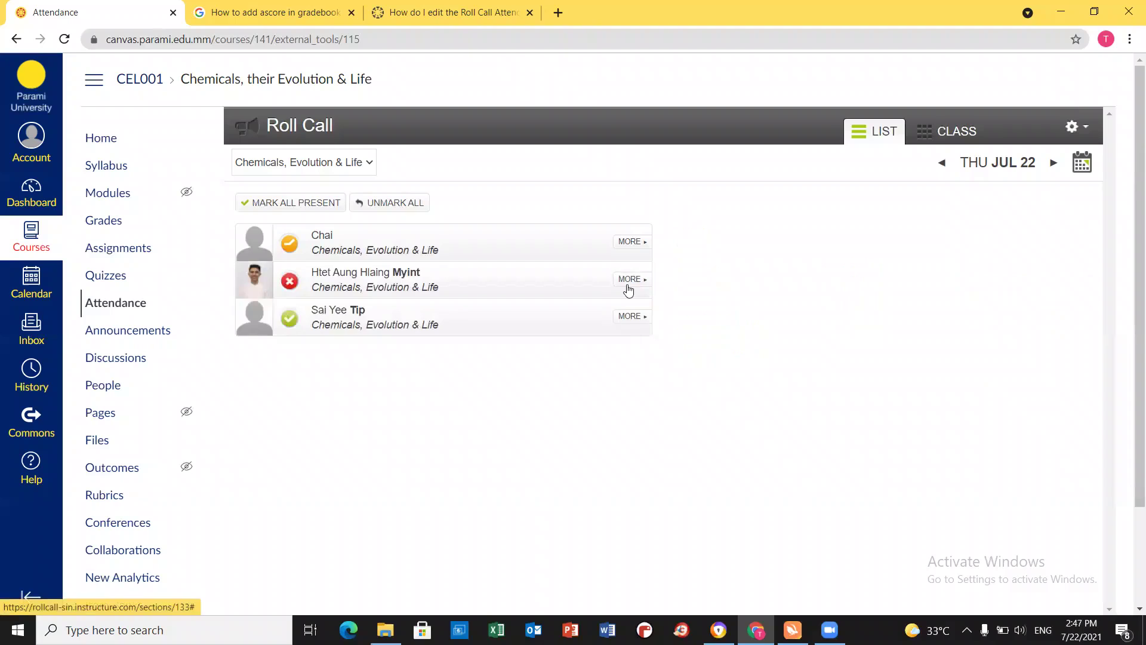
pyautogui.click(858, 328)
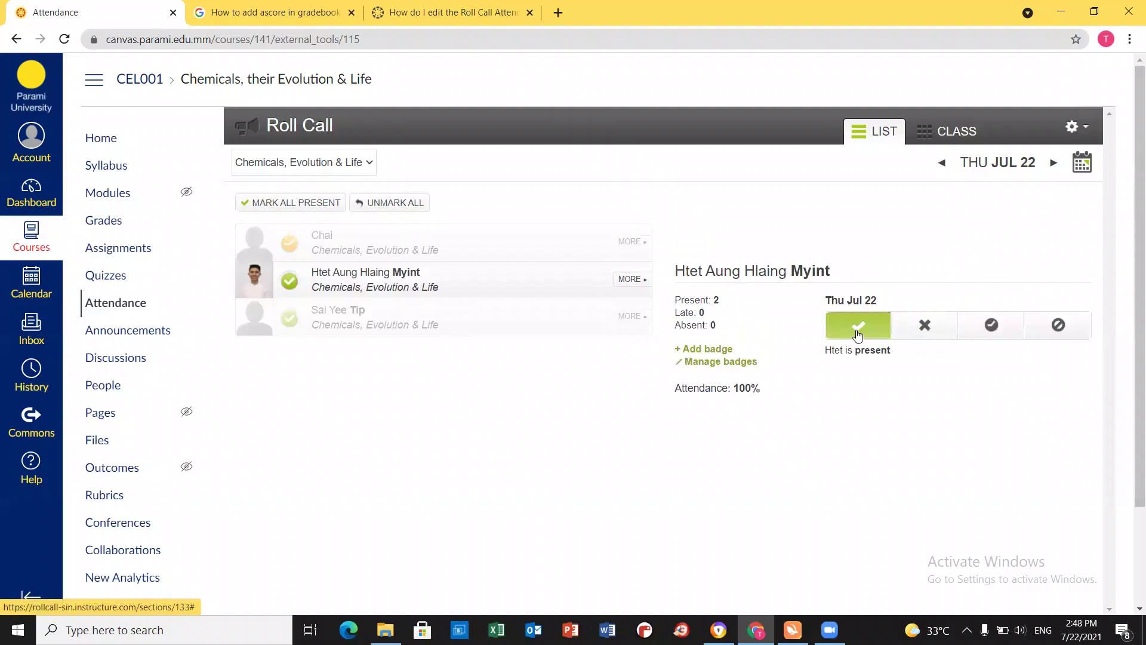
pyautogui.click(639, 326)
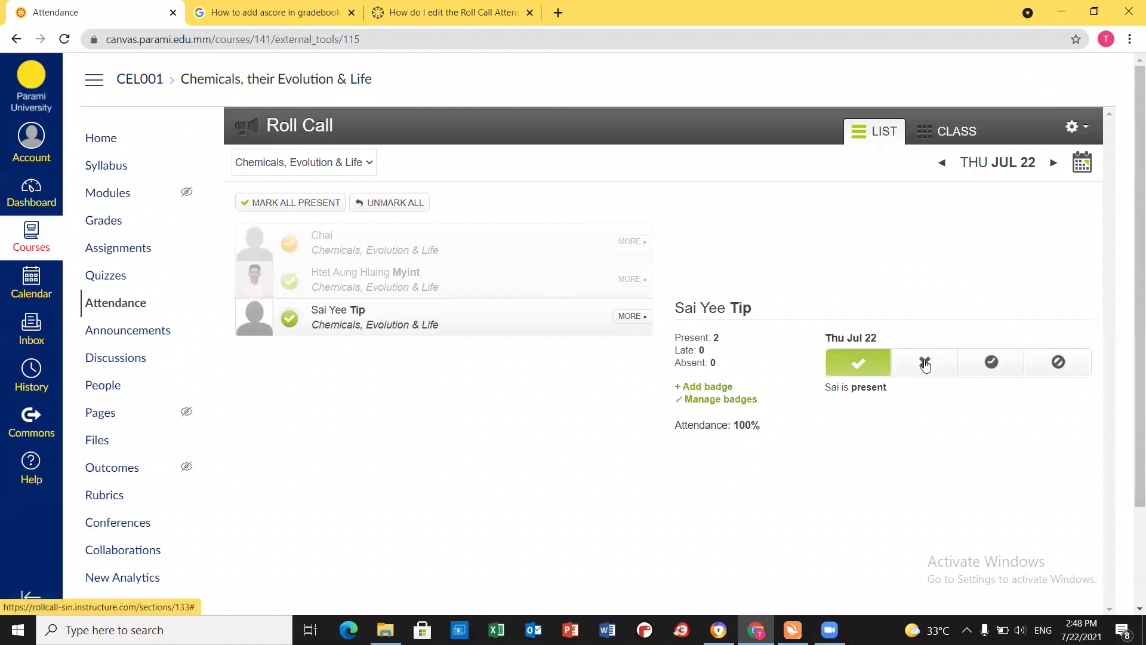
pyautogui.click(924, 362)
pyautogui.click(914, 465)
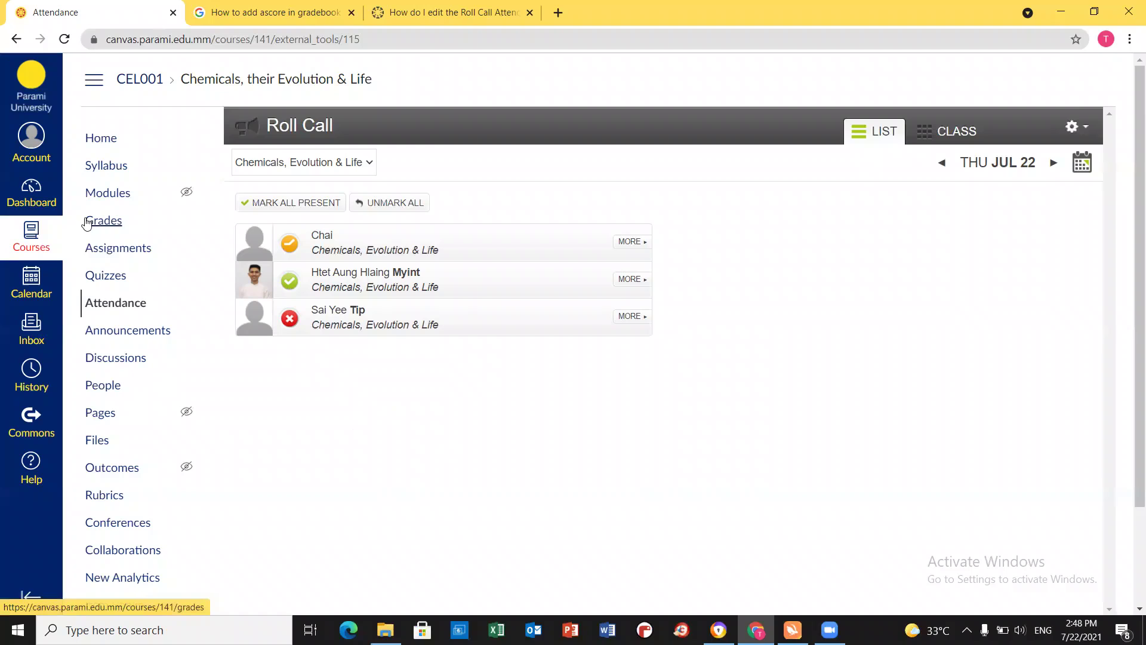
# Open the gradebook and place the Assignment 1 and Roll Call Attendance columns directly before the Attendance group column.
pyautogui.click(91, 223)
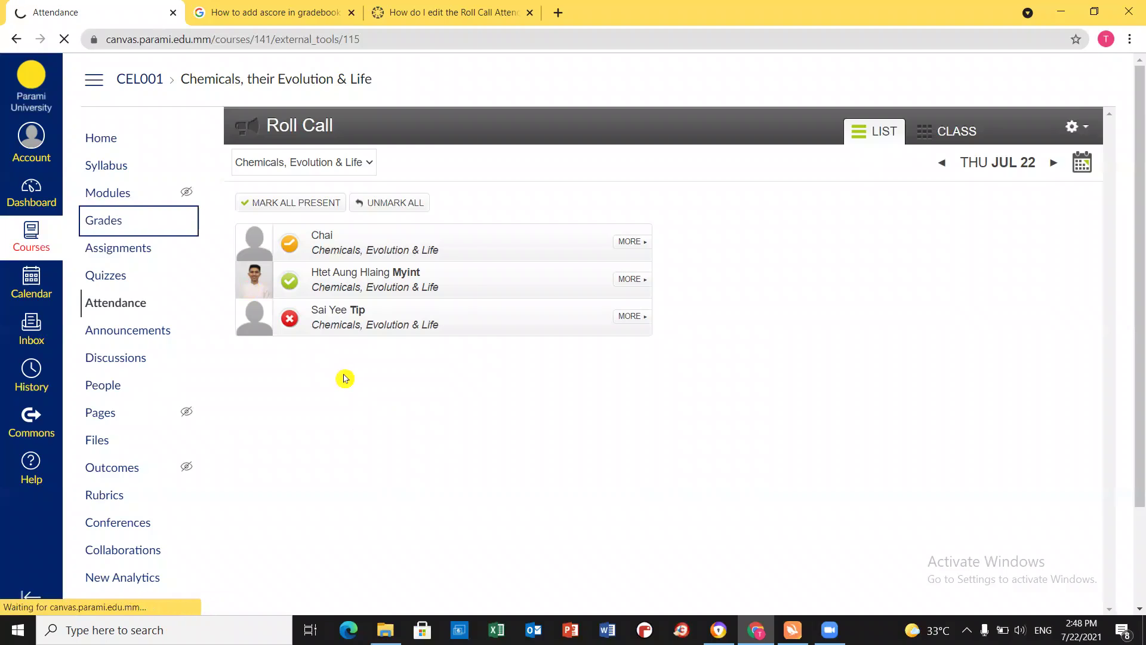
pyautogui.moveTo(439, 609); pyautogui.dragTo(795, 619)
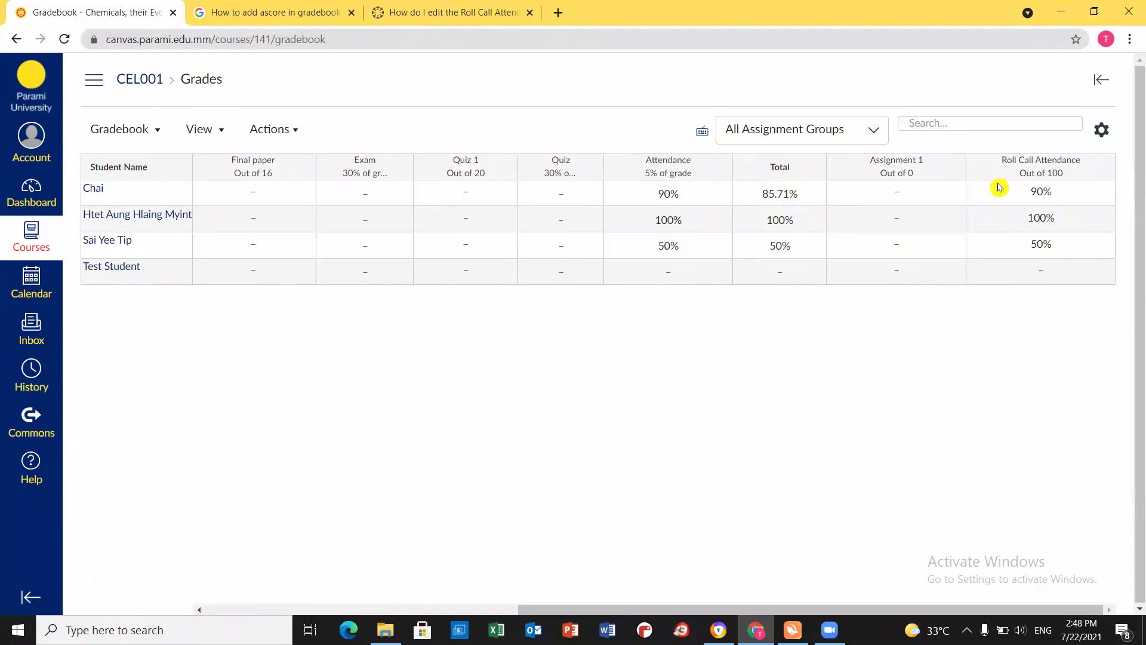
pyautogui.moveTo(994, 174); pyautogui.dragTo(614, 203)
pyautogui.moveTo(1018, 179); pyautogui.dragTo(638, 186)
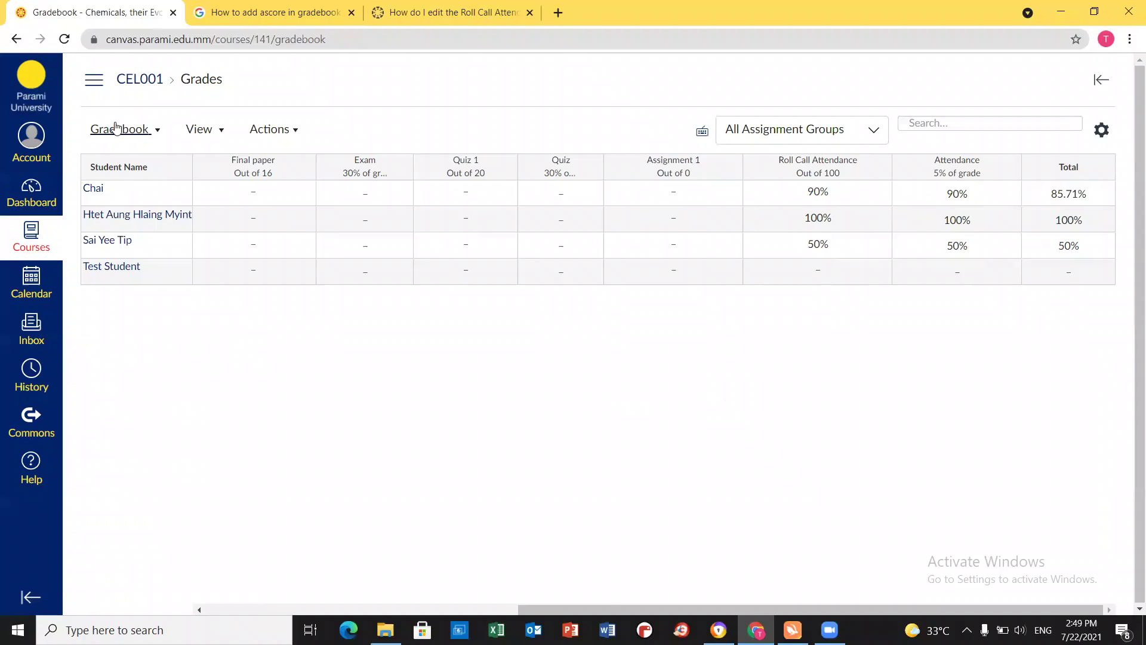
# Open the Roll Call Attendance assignment in the Attendance group of the course's assignments.
pyautogui.click(95, 83)
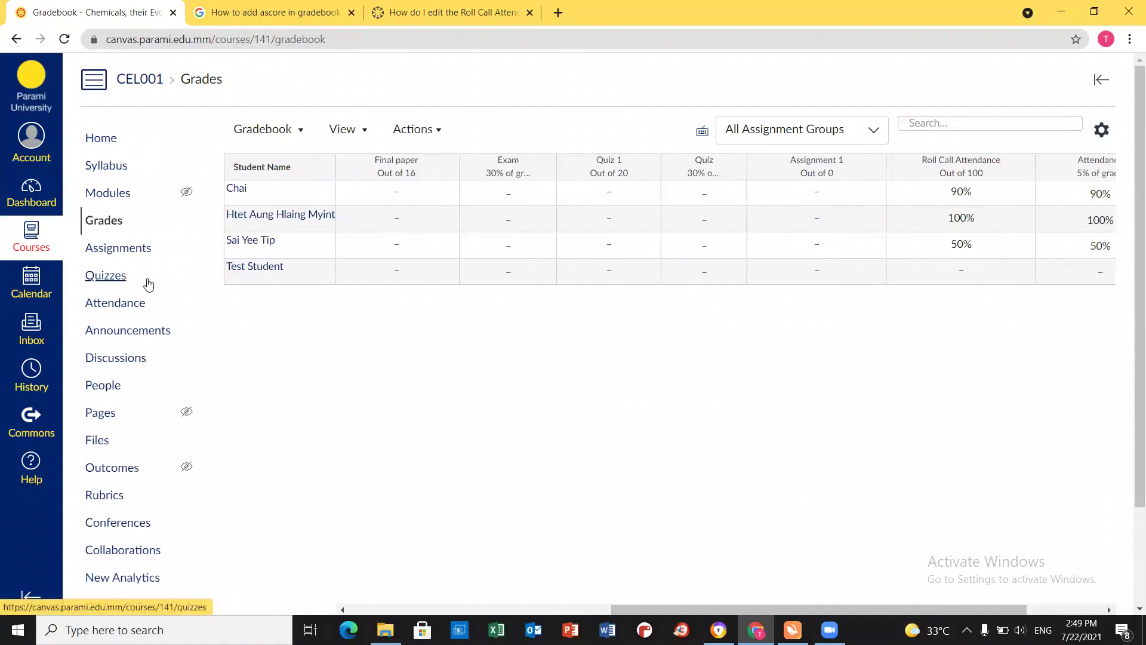
pyautogui.click(121, 250)
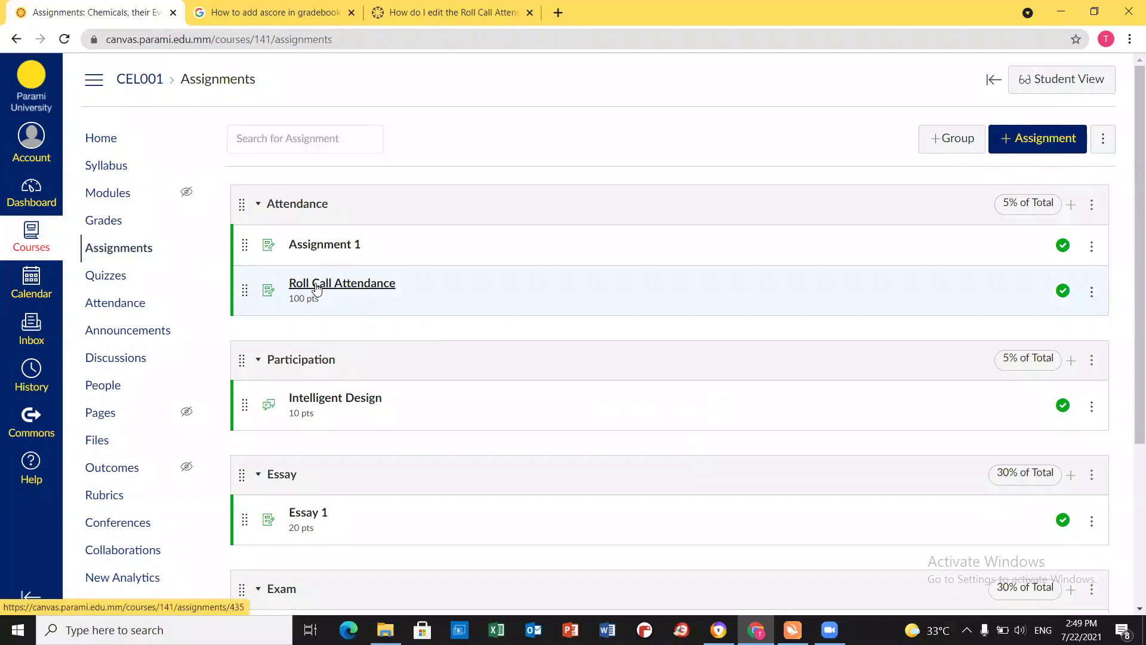
pyautogui.click(317, 286)
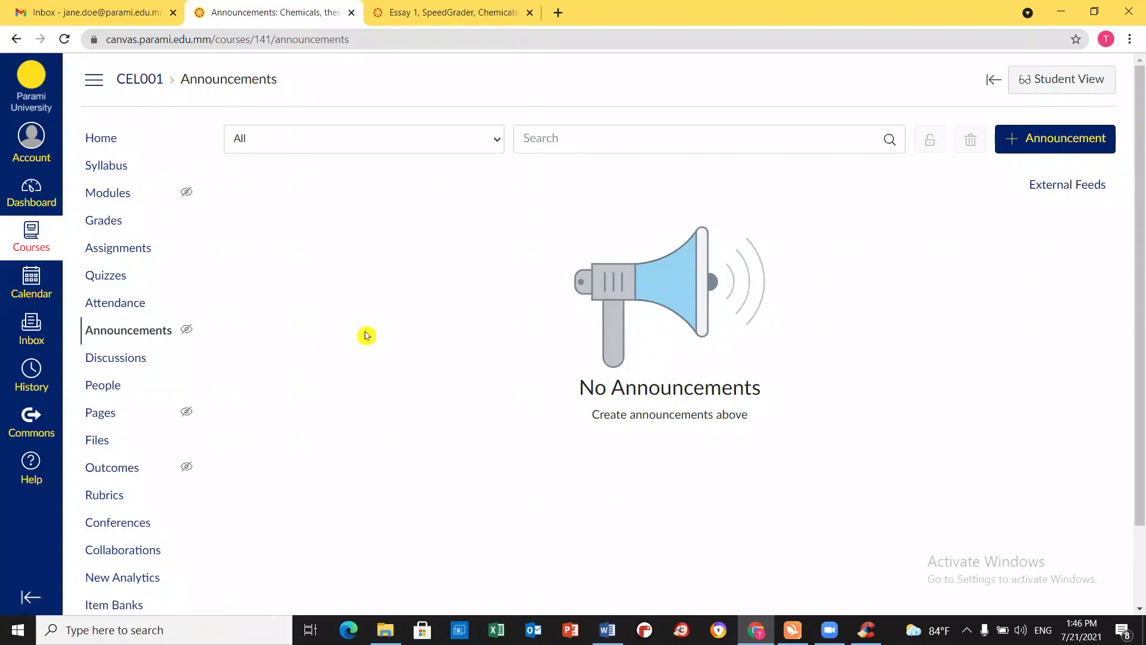
# Create a new course announcement titled "Welcome & Course Tutorial".
pyautogui.click(125, 337)
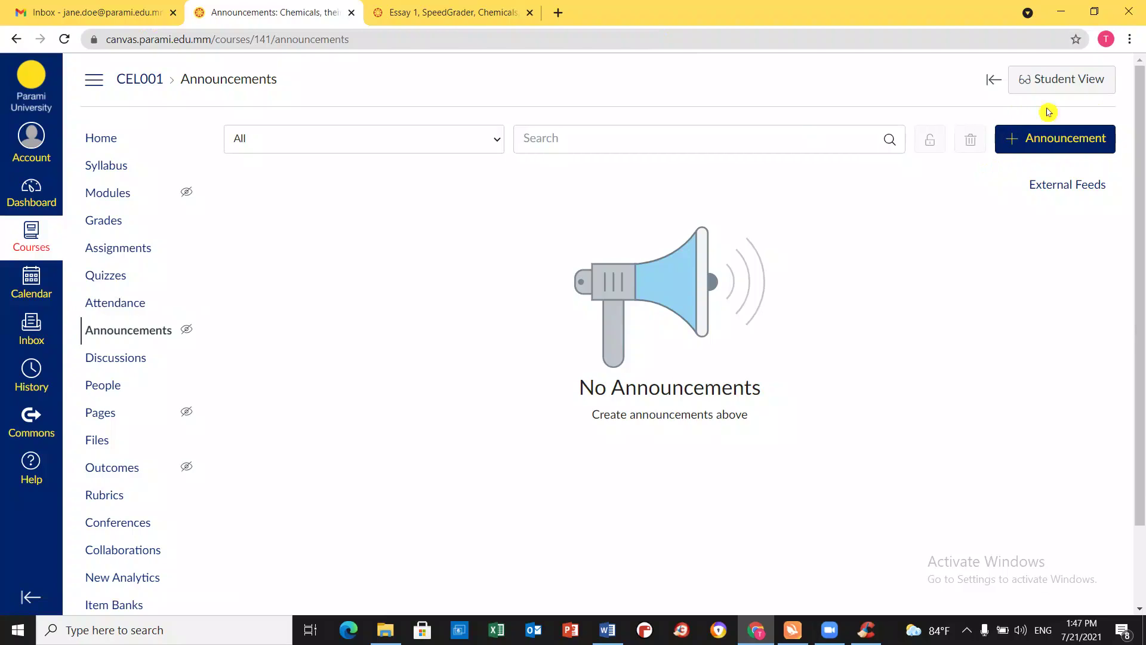
pyautogui.click(1066, 141)
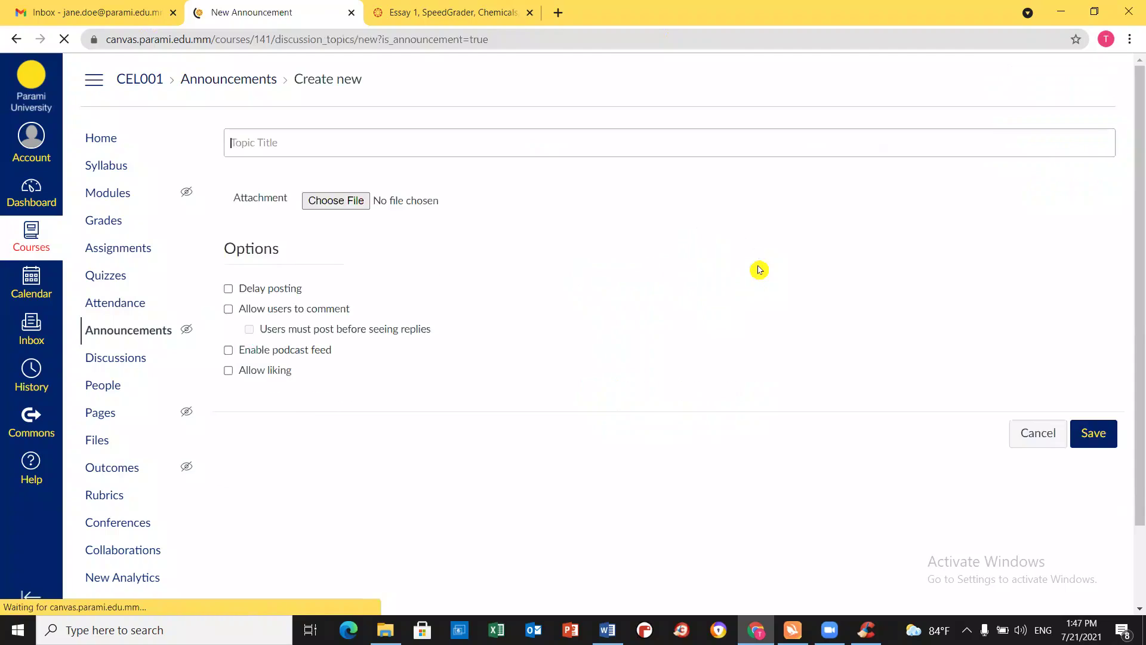
pyautogui.click(363, 141)
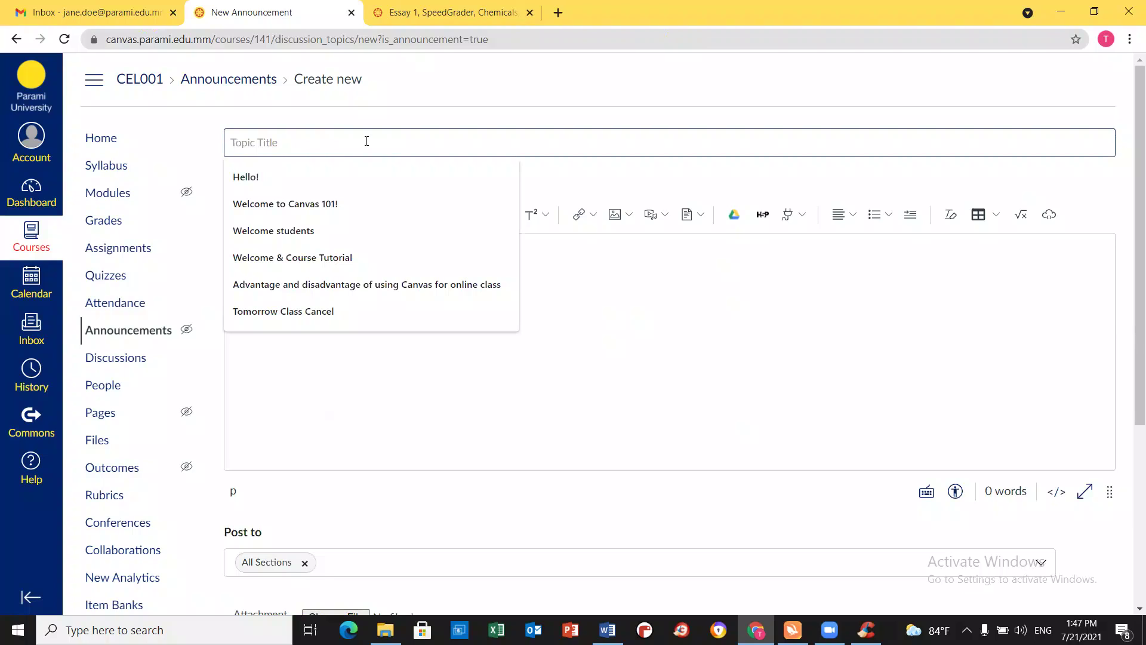
pyautogui.write('We')
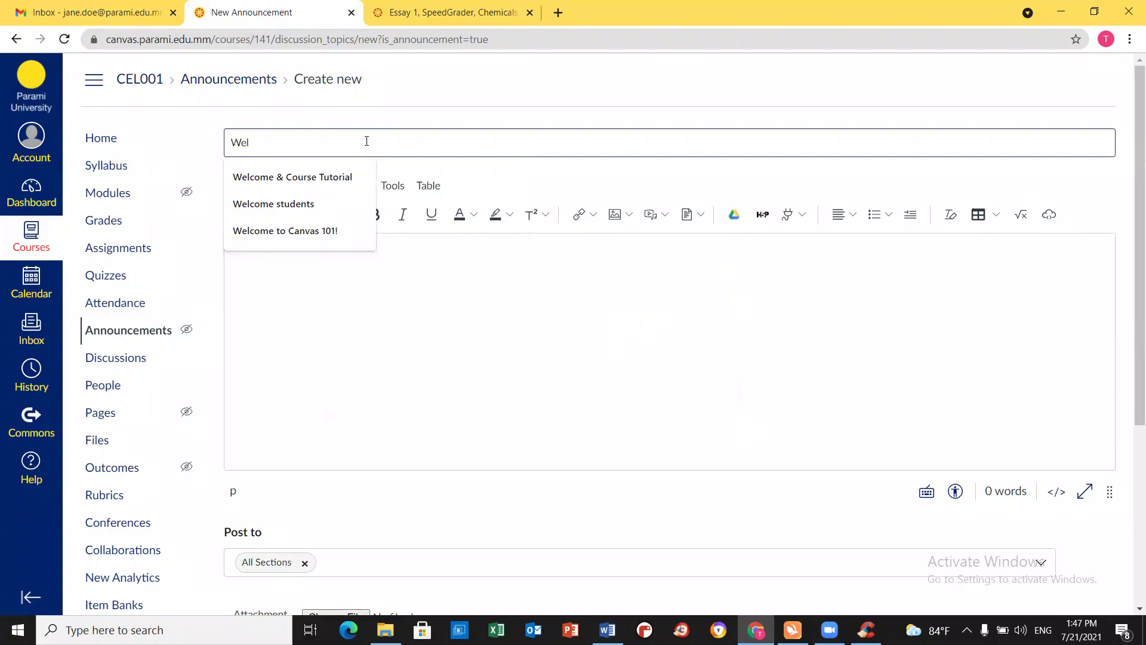
pyautogui.write('l')
pyautogui.click(332, 178)
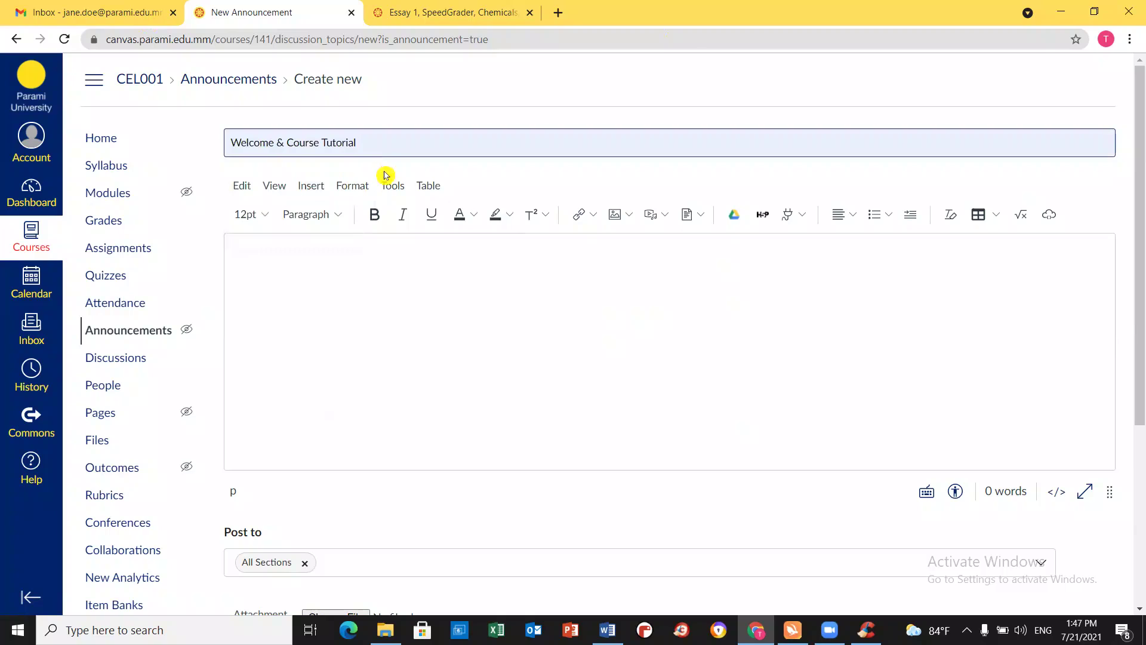
# Enter the body "Hi all!" and "Welcome to CEL class and please watch the tutorial video attached in this announcement.", setting the greeting to 14pt.
pyautogui.click(272, 275)
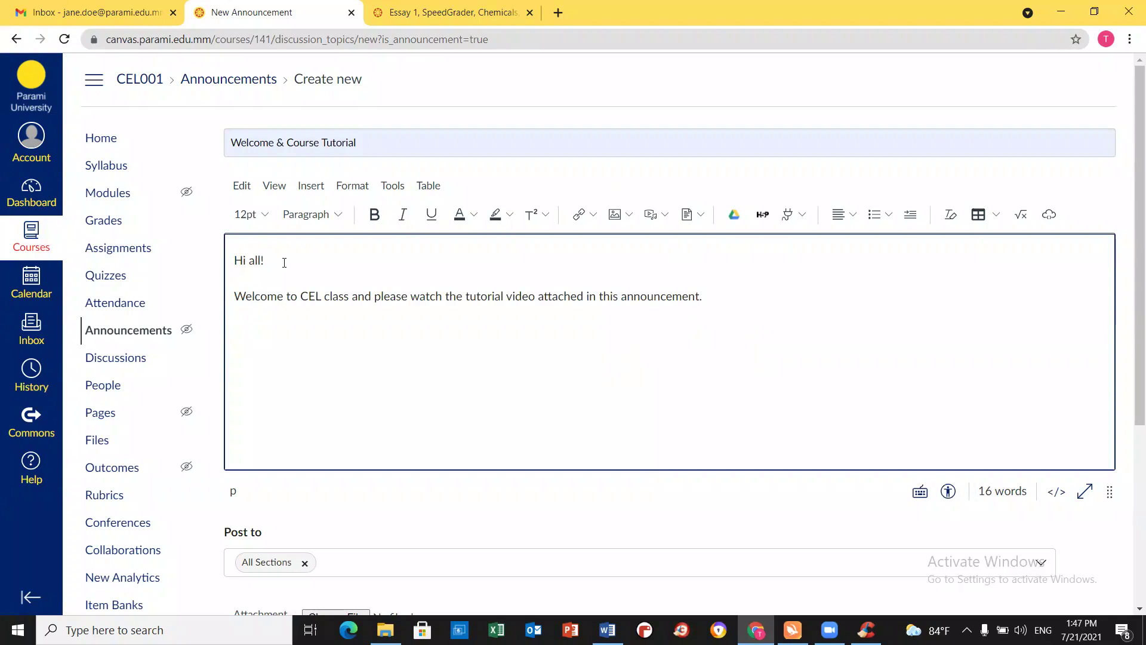
pyautogui.moveTo(264, 260); pyautogui.dragTo(233, 261)
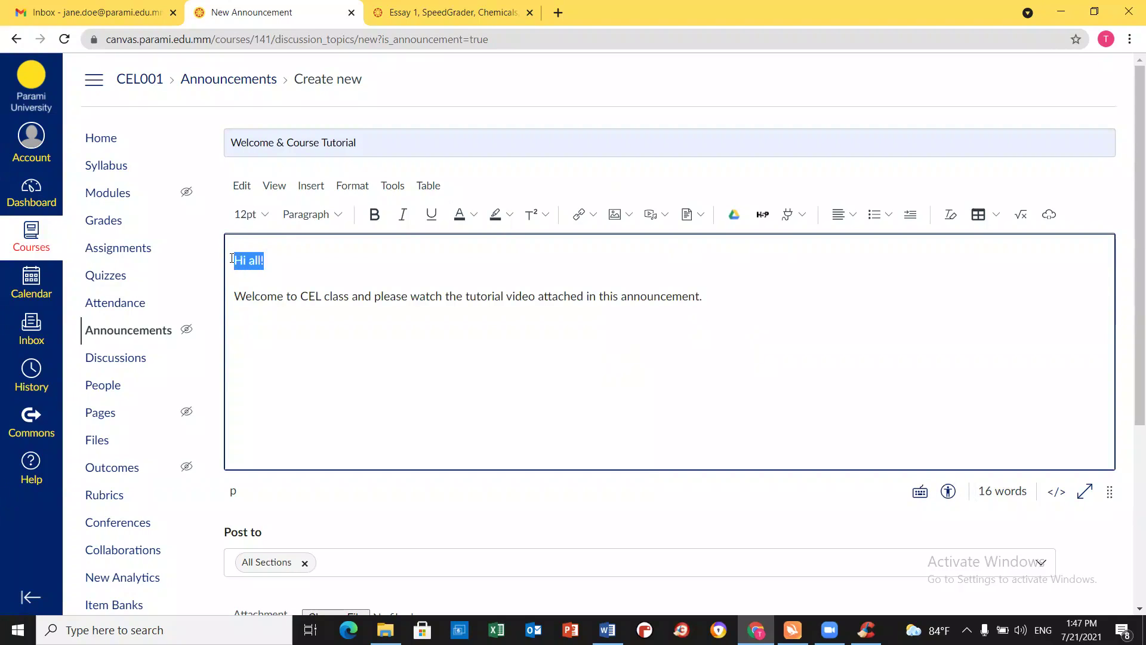
pyautogui.click(267, 219)
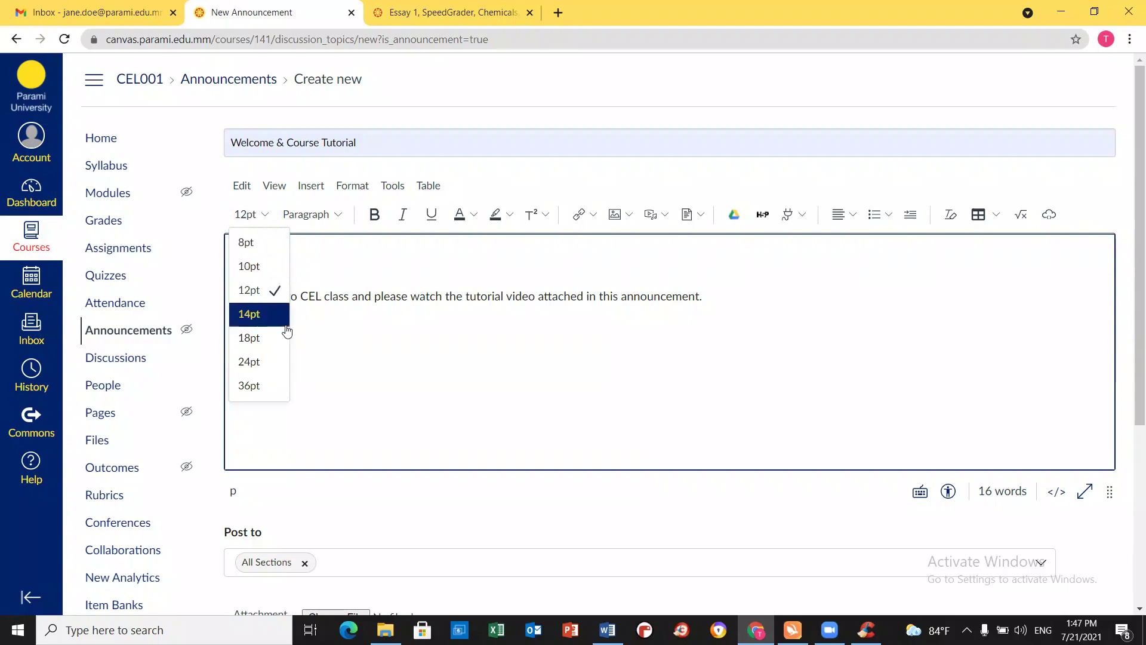
pyautogui.click(258, 324)
pyautogui.click(461, 266)
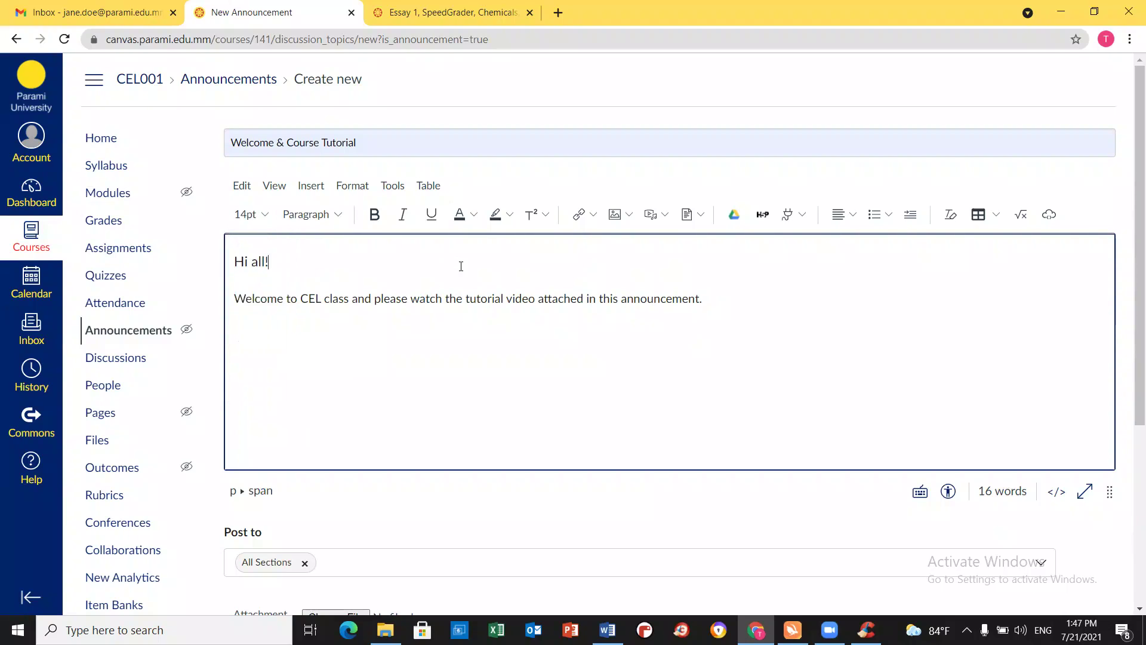
# Search YouTube for "Canvas tutorial for student" and embed the "Canvas LMS - Student Orientation Tour" video below the announcement's body text.
pyautogui.click(712, 308)
pyautogui.press('Return')
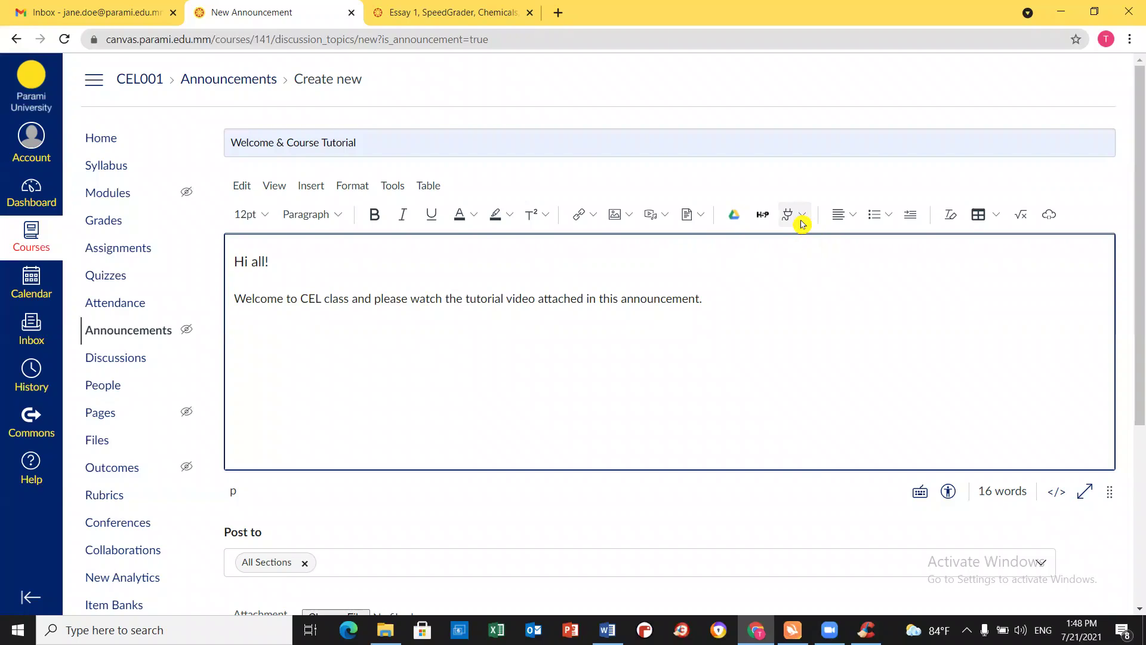
pyautogui.click(801, 216)
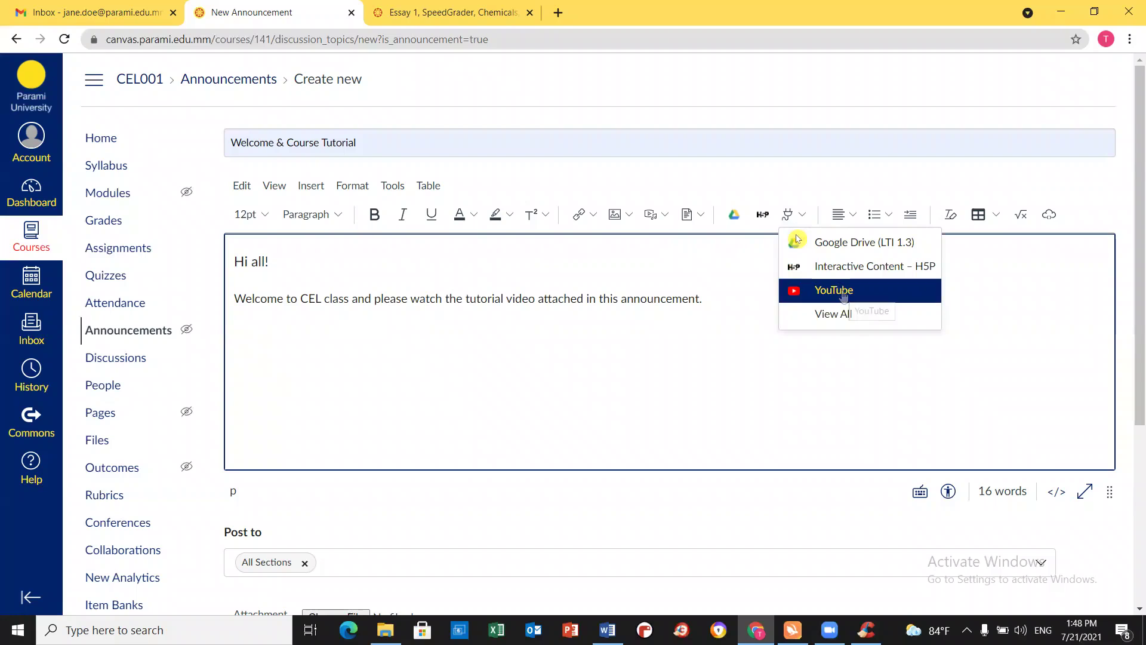
pyautogui.click(791, 216)
pyautogui.click(795, 224)
pyautogui.click(836, 303)
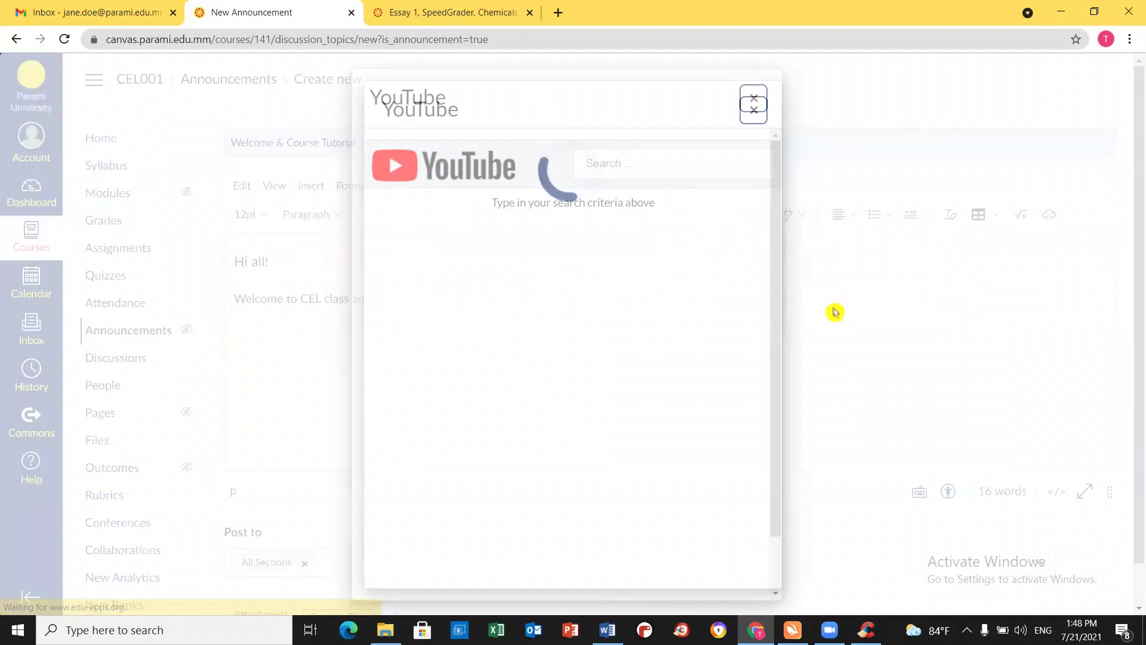
pyautogui.click(626, 171)
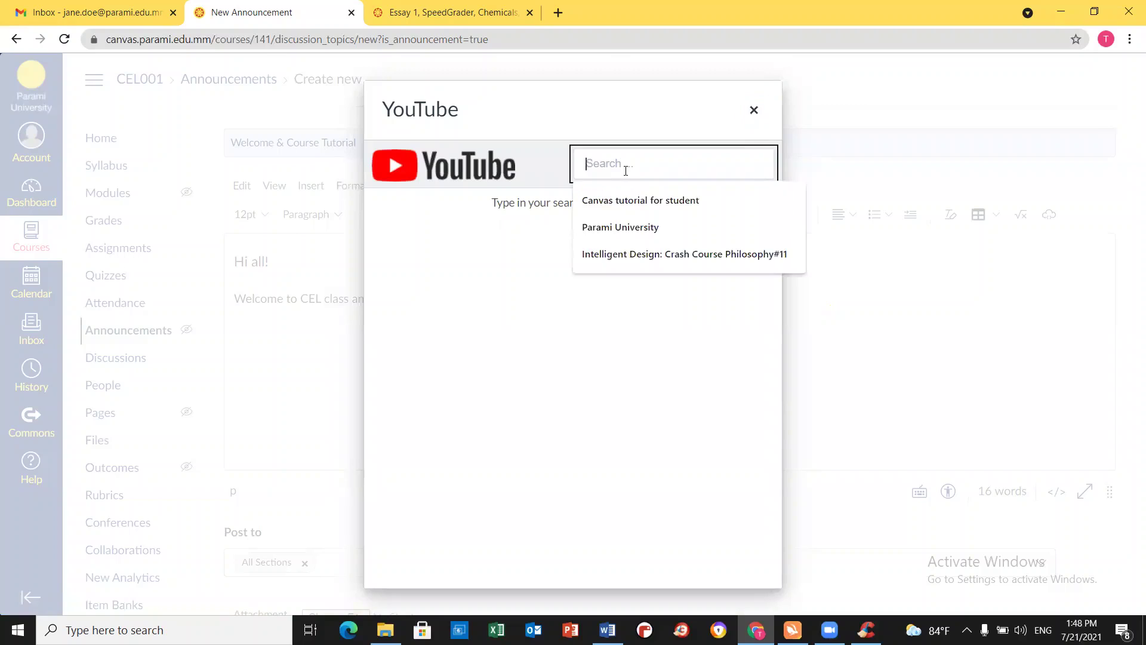
pyautogui.click(650, 209)
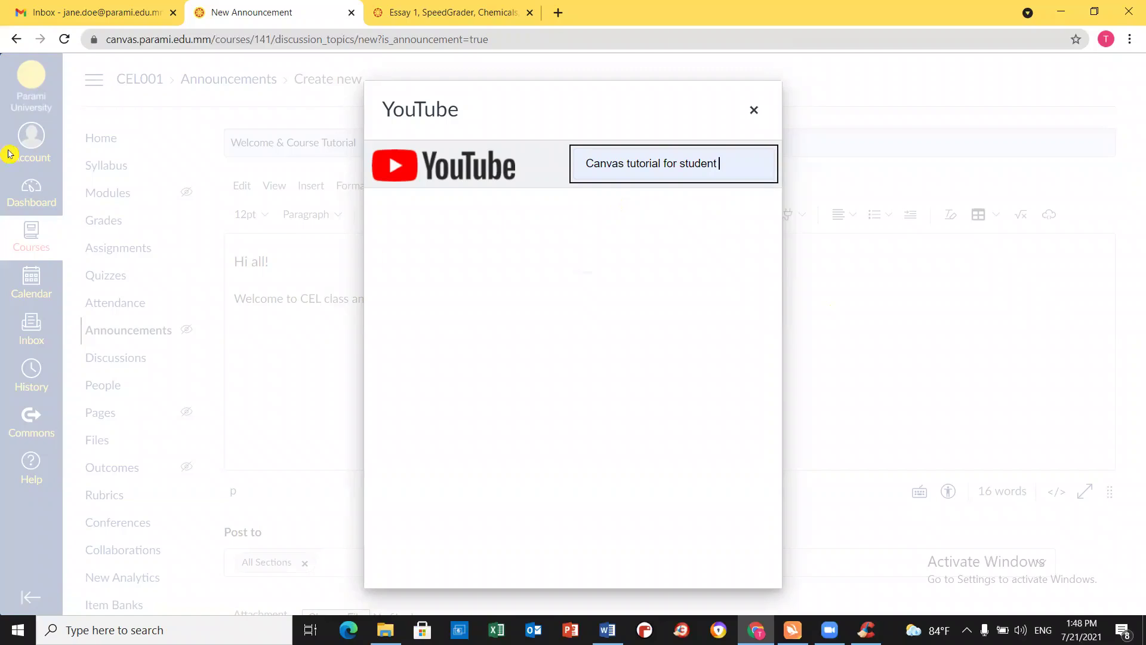
pyautogui.scroll(-10, 639, 390)
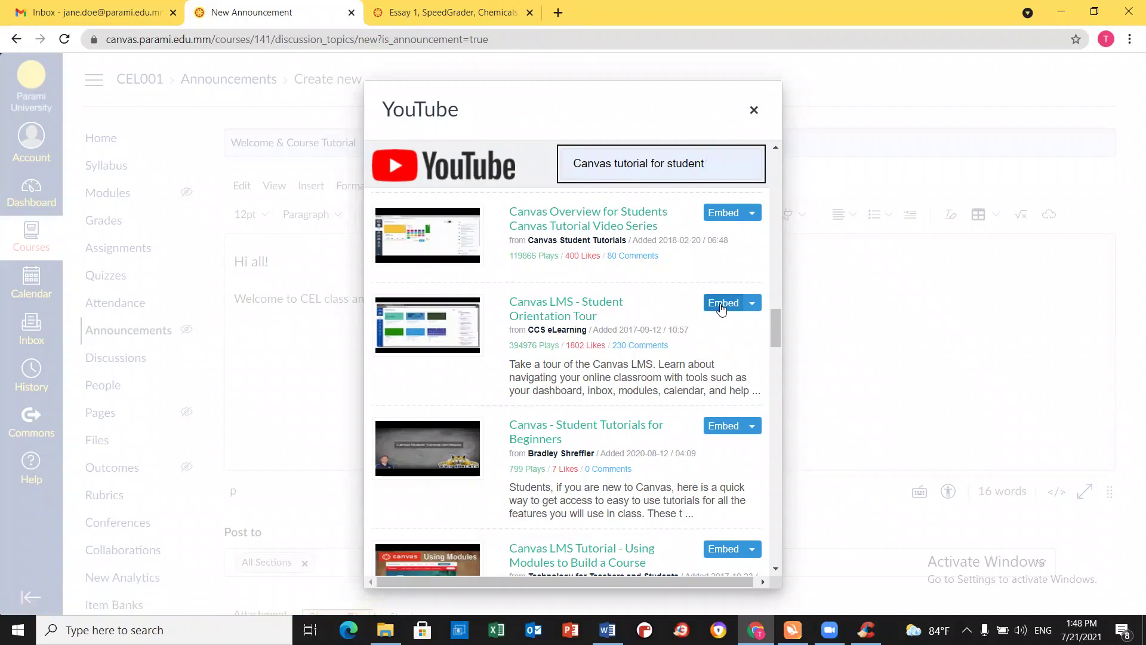
pyautogui.click(721, 305)
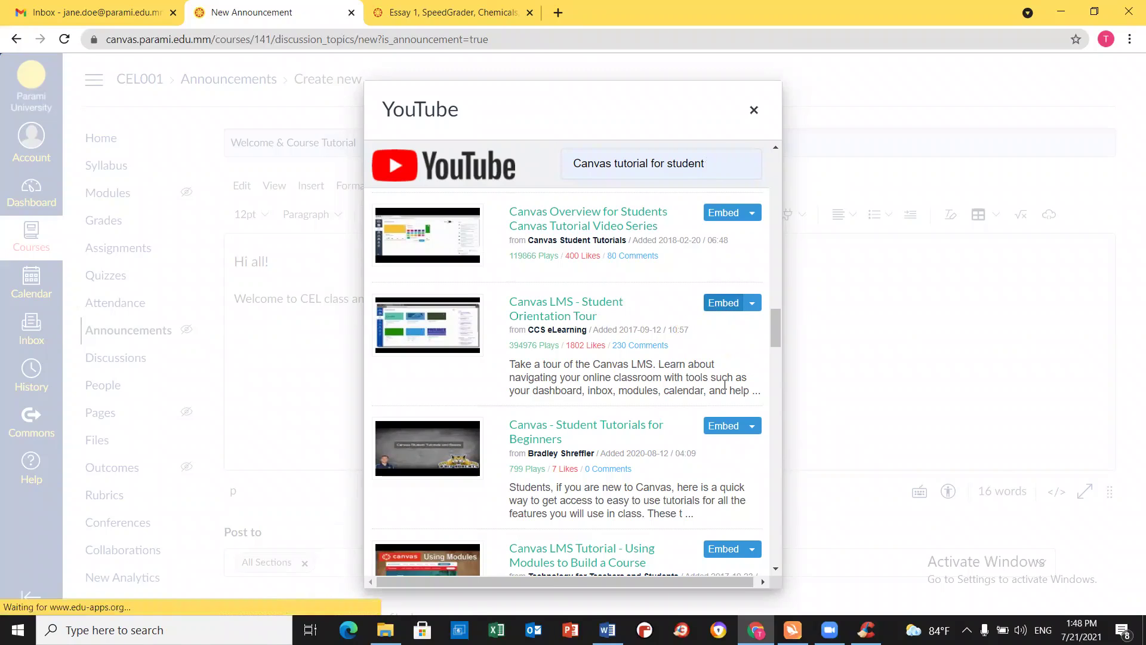
pyautogui.scroll(3, 786, 389)
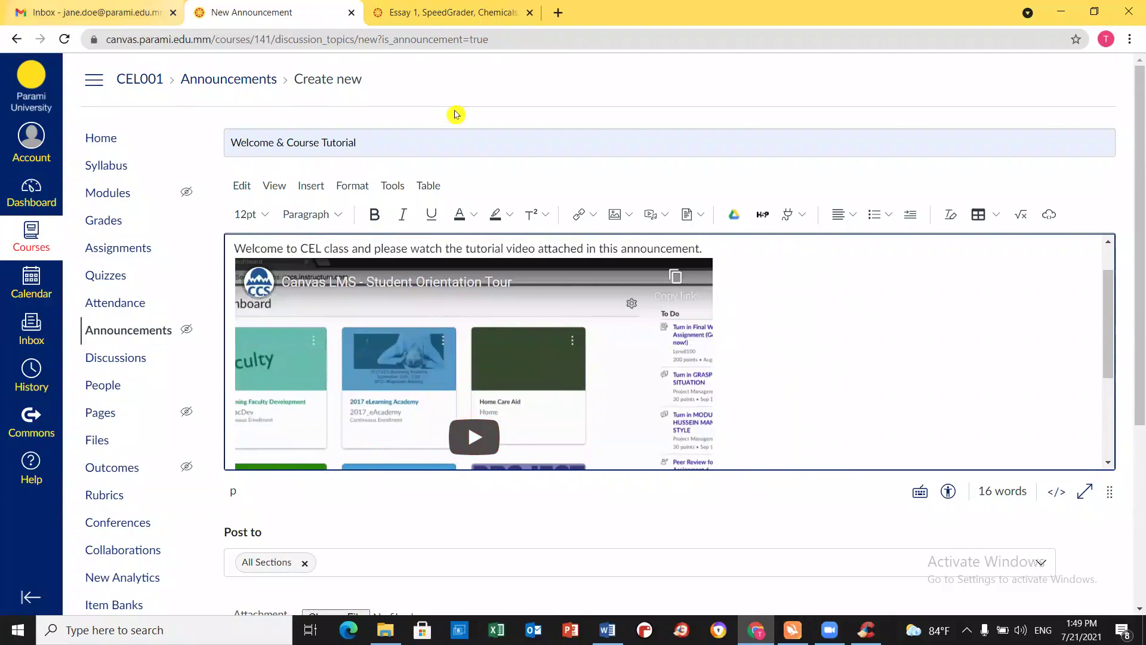
# Allow users to comment on and like the announcement, and save it for all sections.
pyautogui.scroll(-5, 724, 389)
pyautogui.scroll(-5, 762, 486)
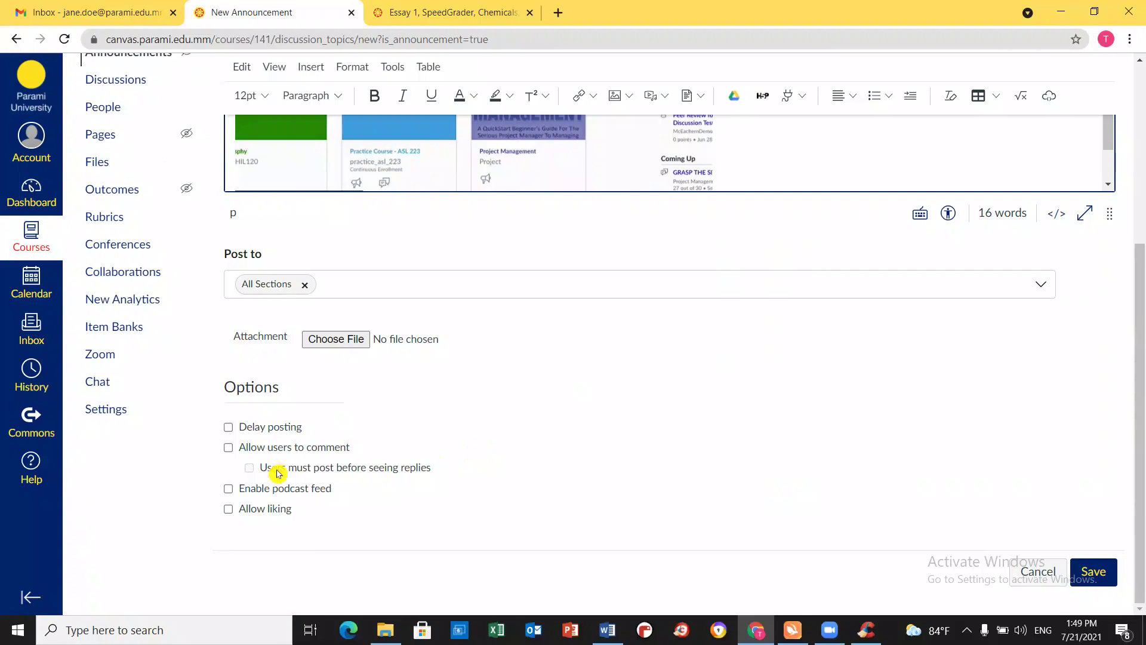
pyautogui.click(228, 448)
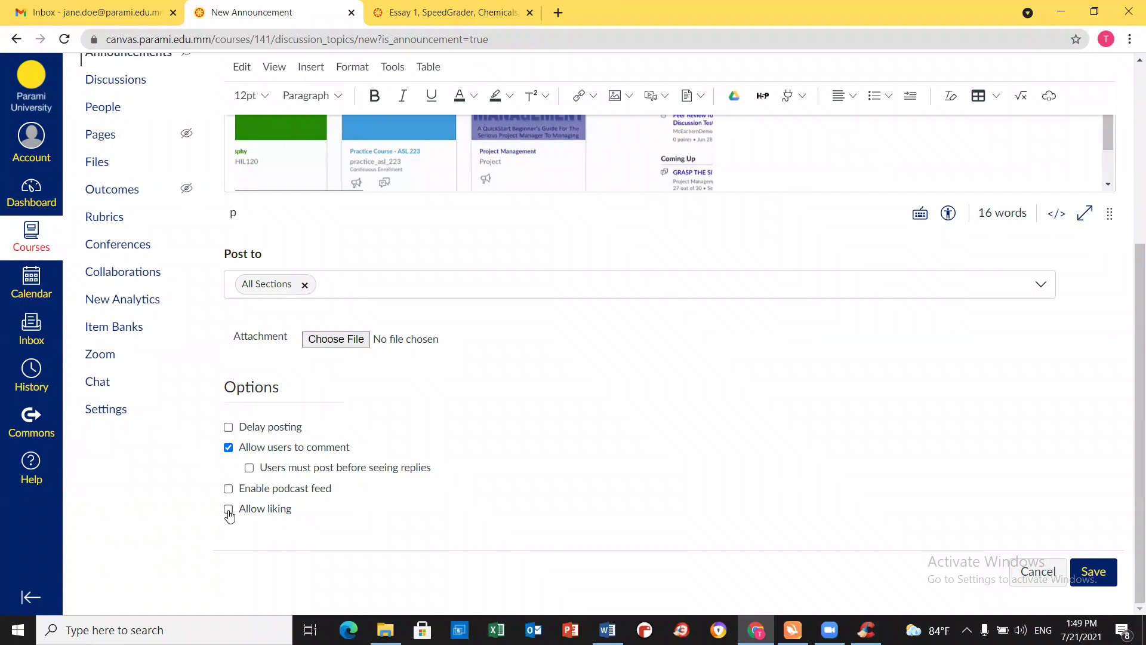
pyautogui.click(229, 511)
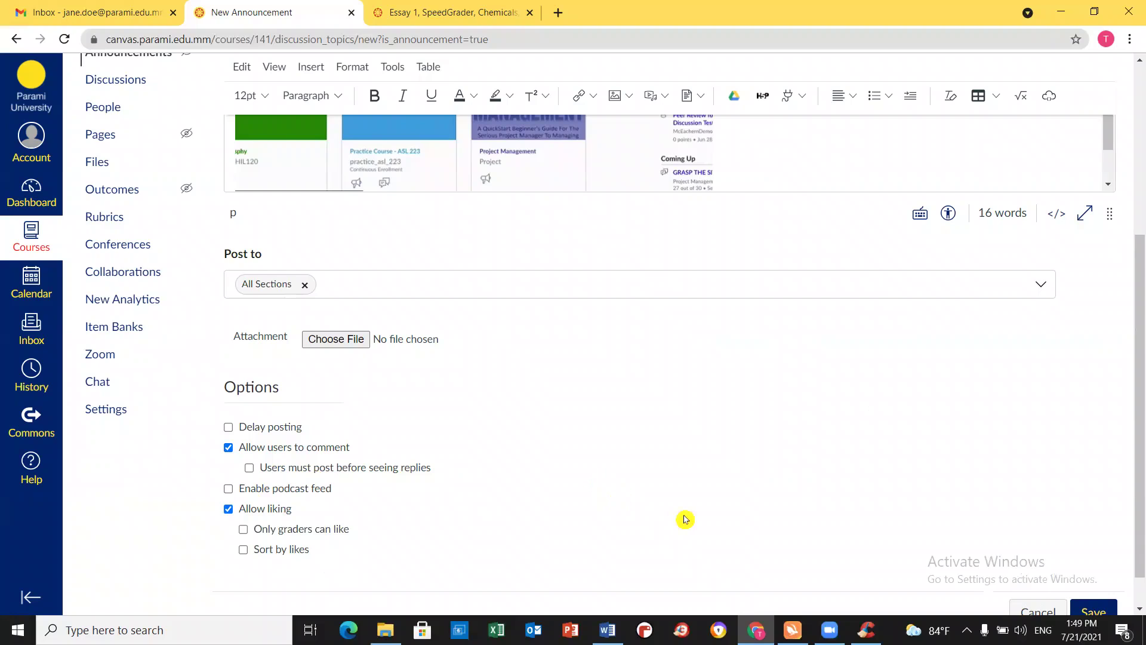
pyautogui.scroll(5, 685, 519)
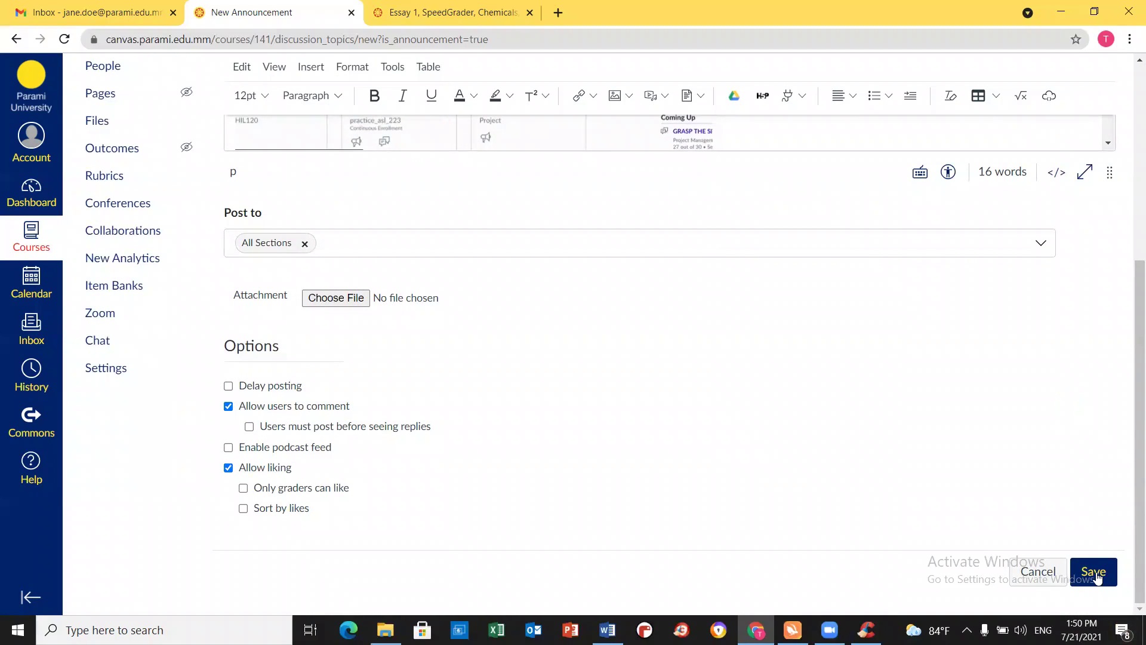
pyautogui.click(1095, 573)
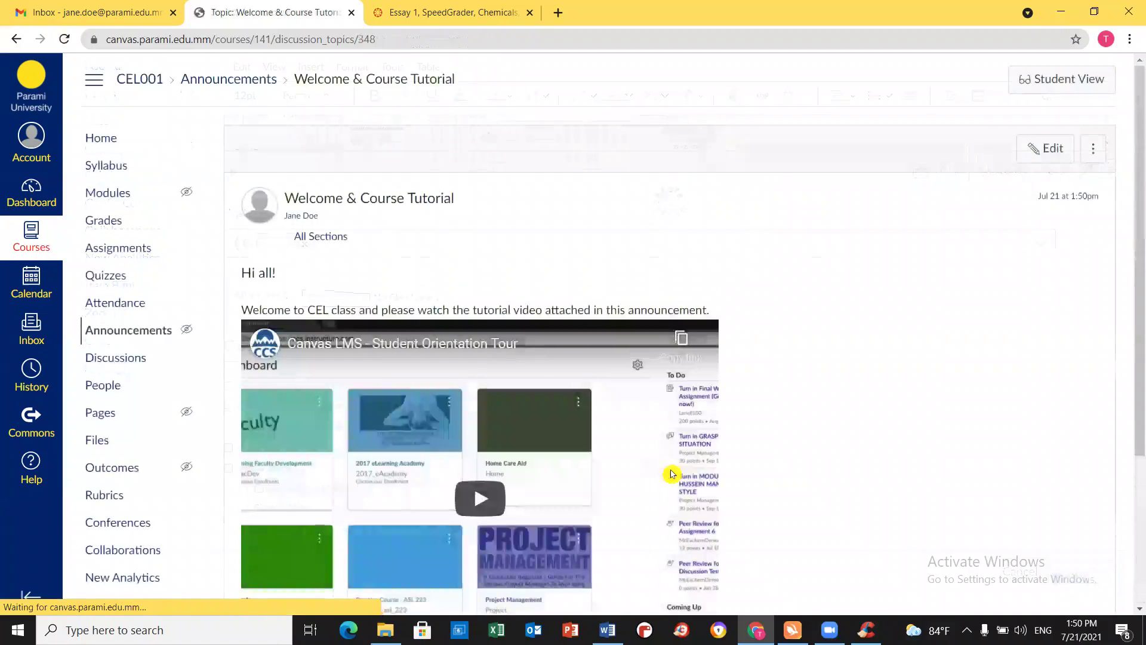
# Review the posted welcome announcement and check for it on the announcements list and the course home page.
pyautogui.scroll(-1, 504, 307)
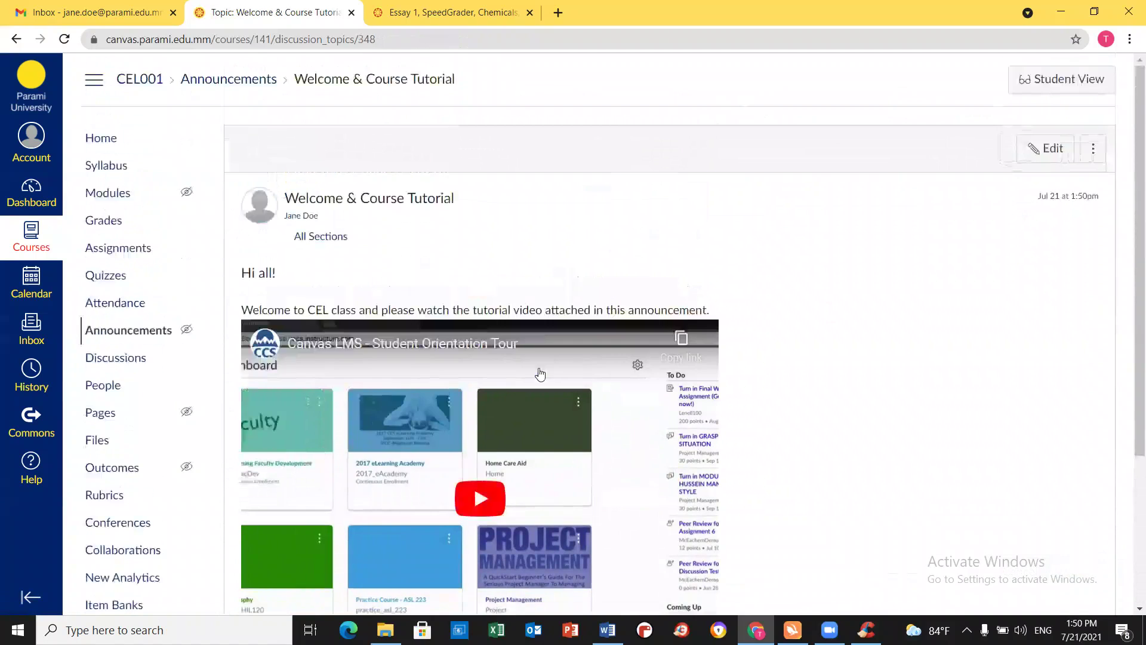
pyautogui.scroll(-3, 780, 430)
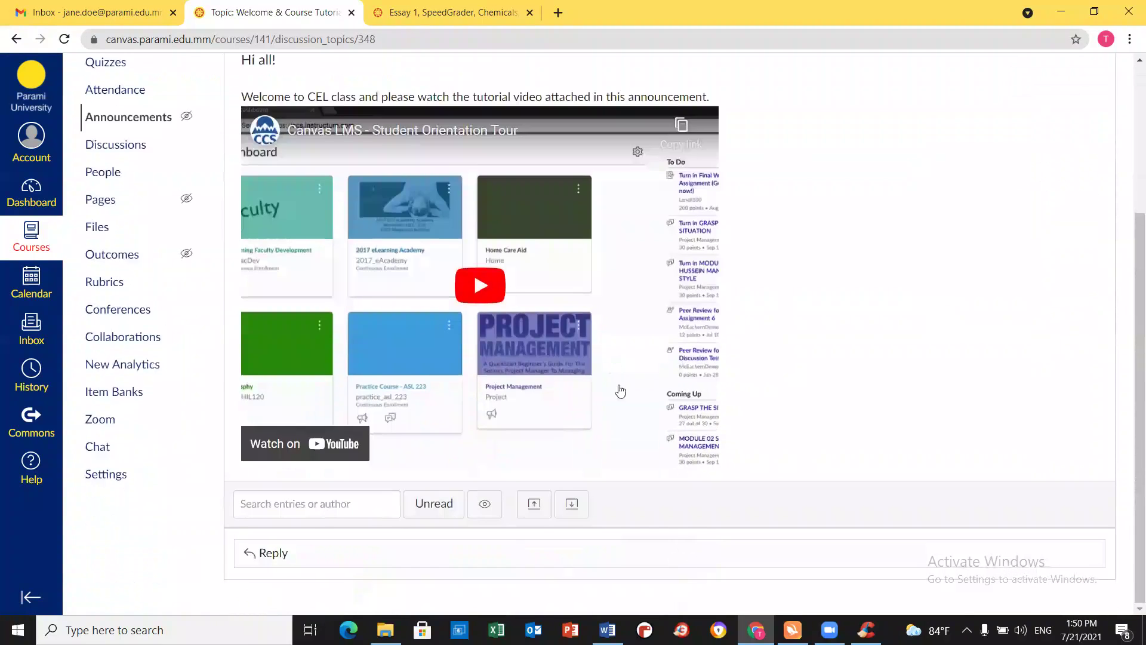
pyautogui.scroll(3, 683, 449)
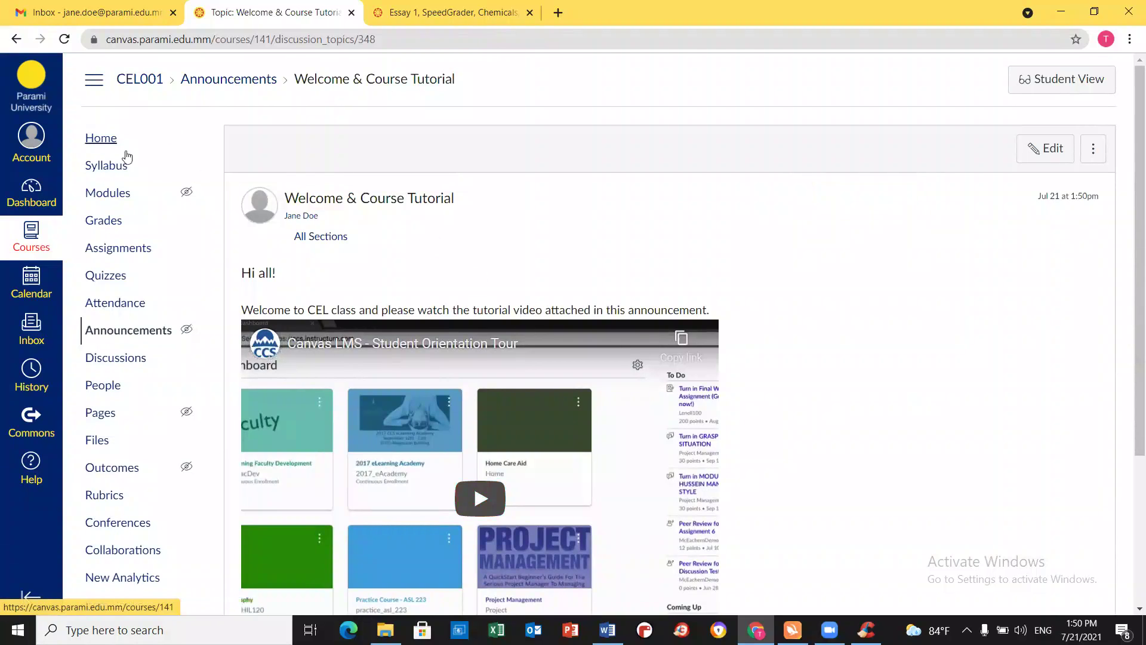
pyautogui.click(126, 342)
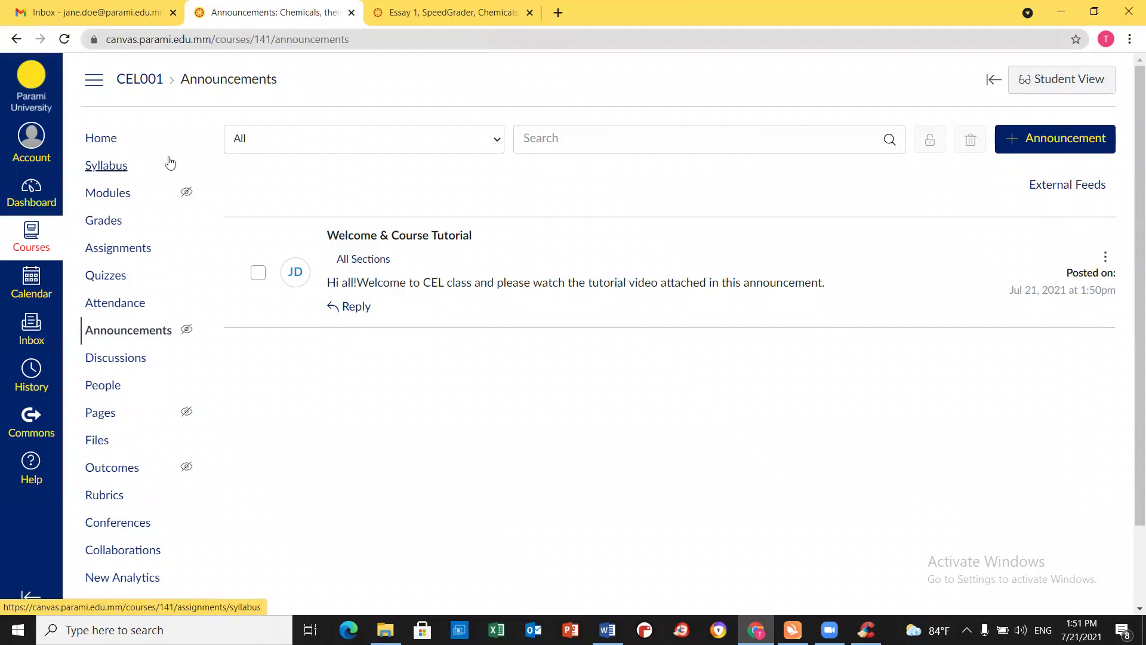
pyautogui.click(92, 146)
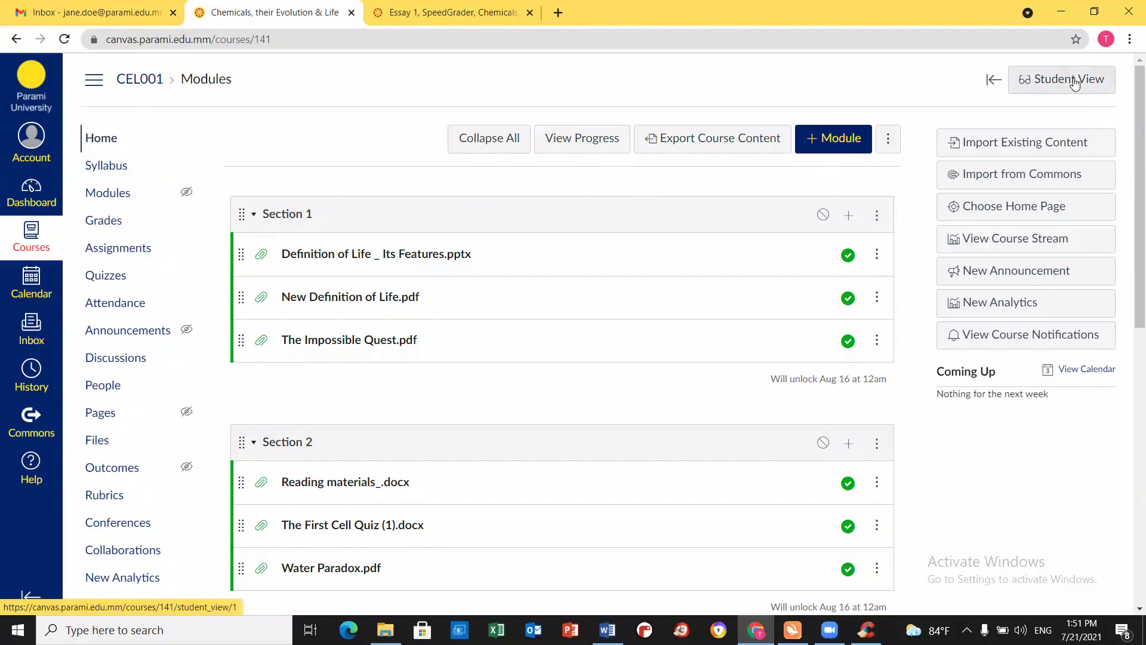
pyautogui.click(121, 332)
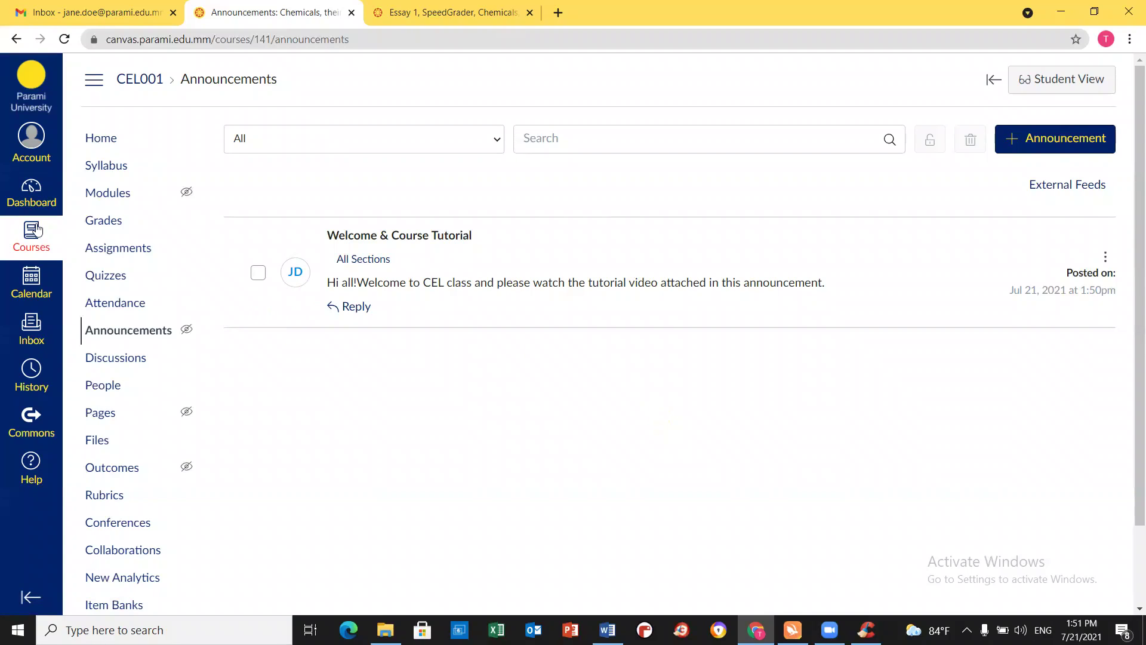
# In the additional course detail settings, enable announcements on the course homepage, limit them to 1, and update the course details.
pyautogui.scroll(-2, 131, 227)
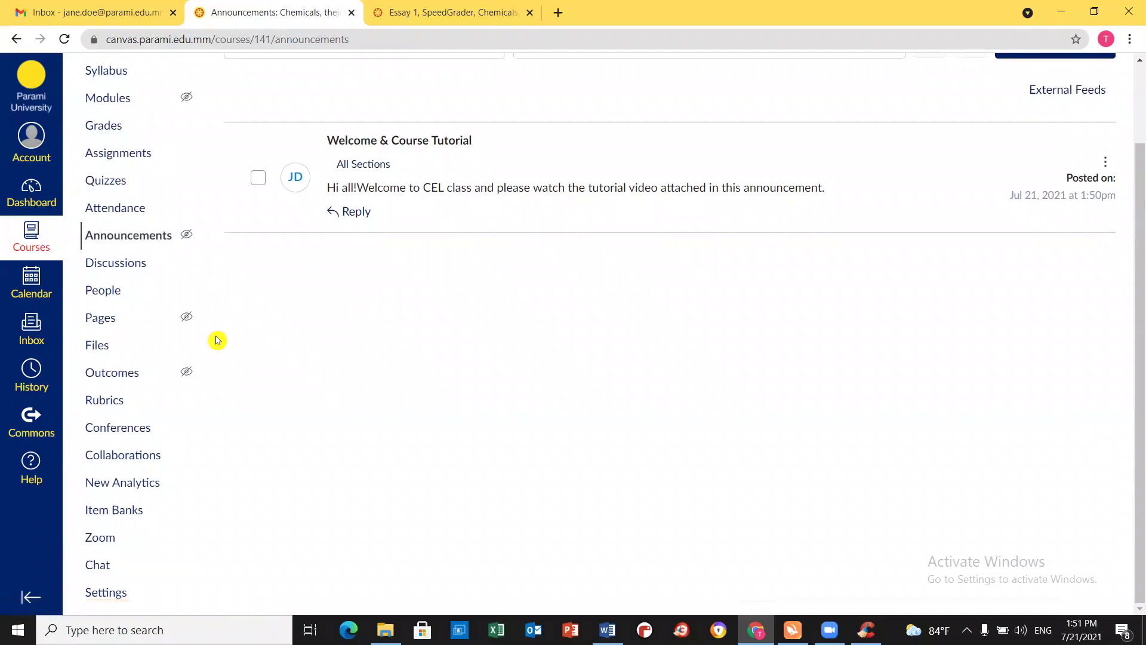
pyautogui.click(110, 592)
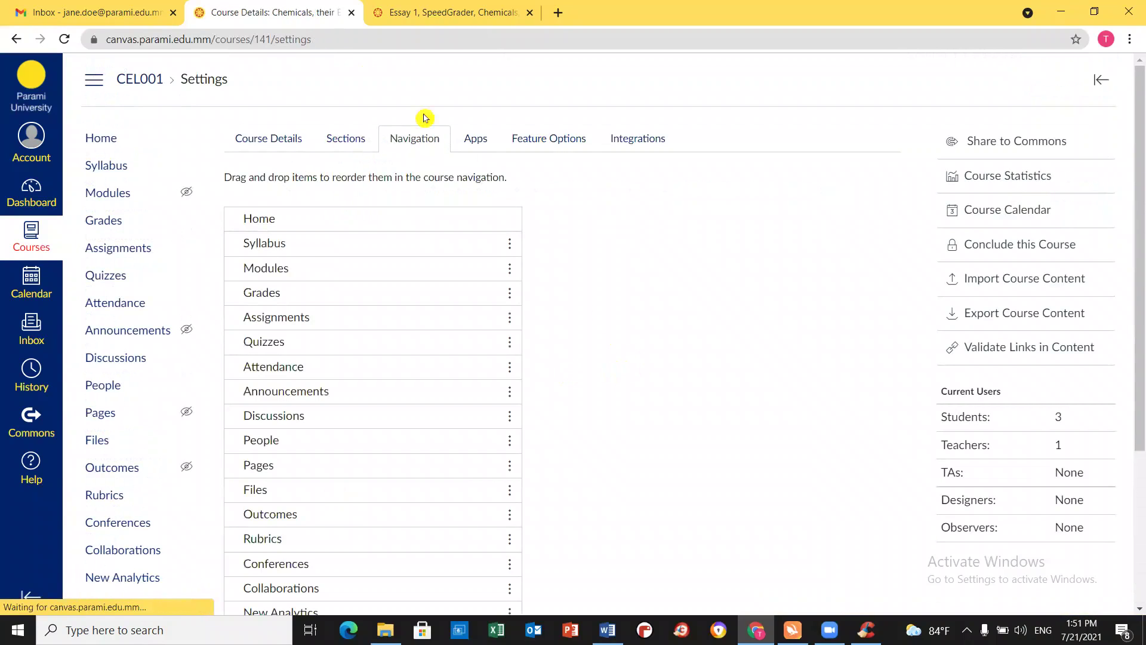
pyautogui.click(281, 146)
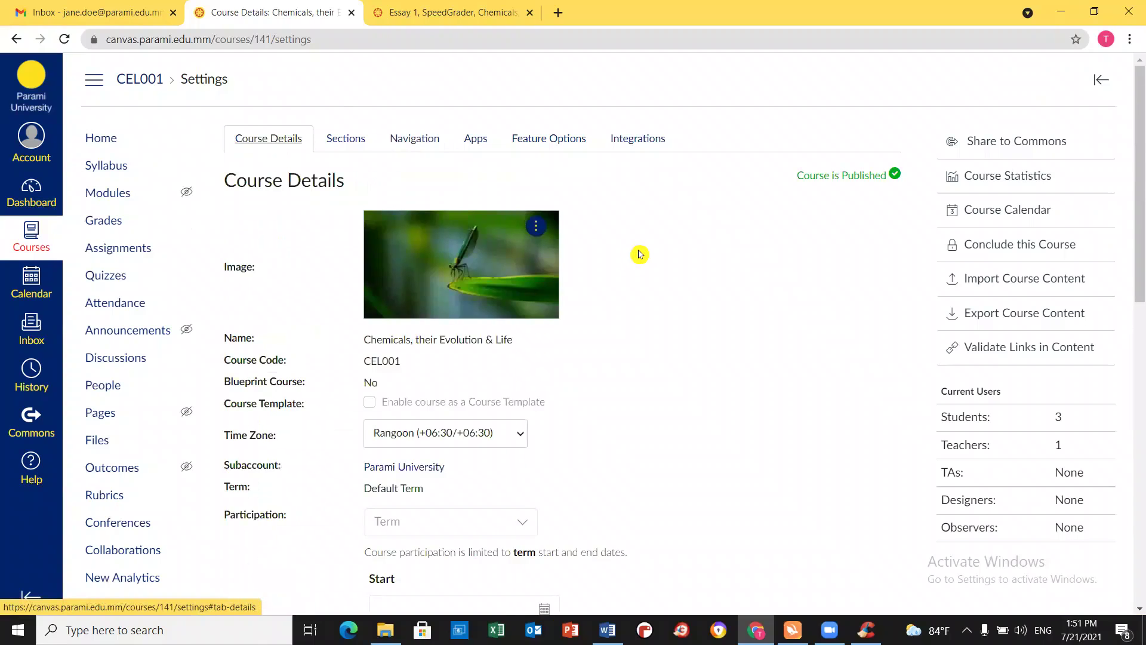
pyautogui.scroll(-10, 640, 255)
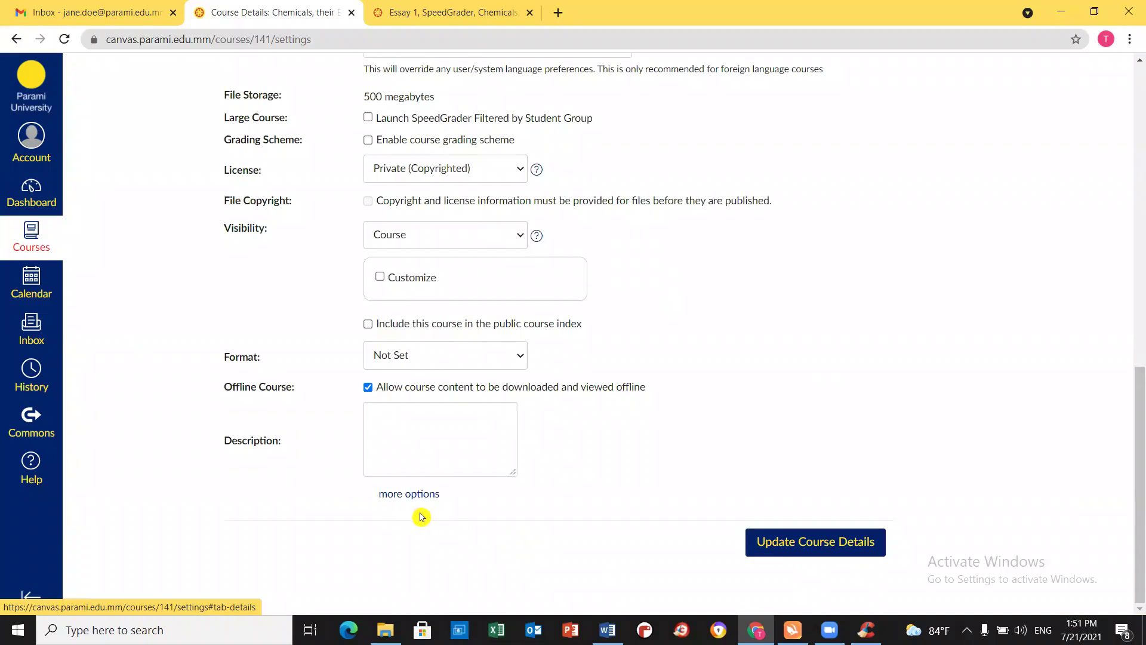
pyautogui.click(407, 495)
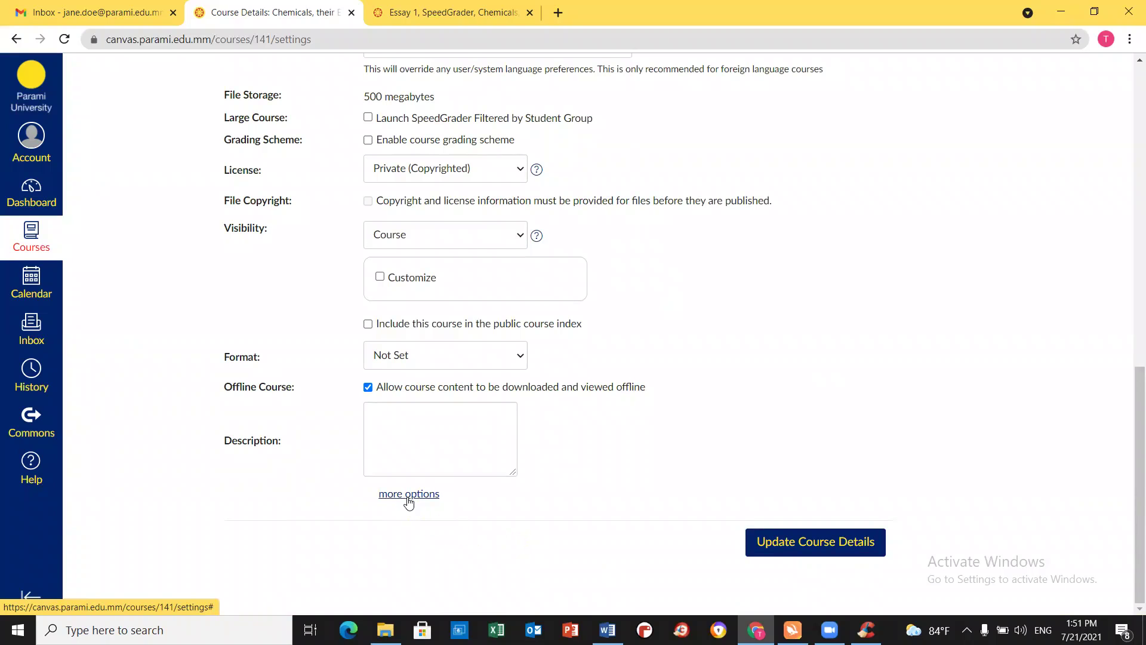
pyautogui.click(410, 498)
pyautogui.scroll(-2, 586, 478)
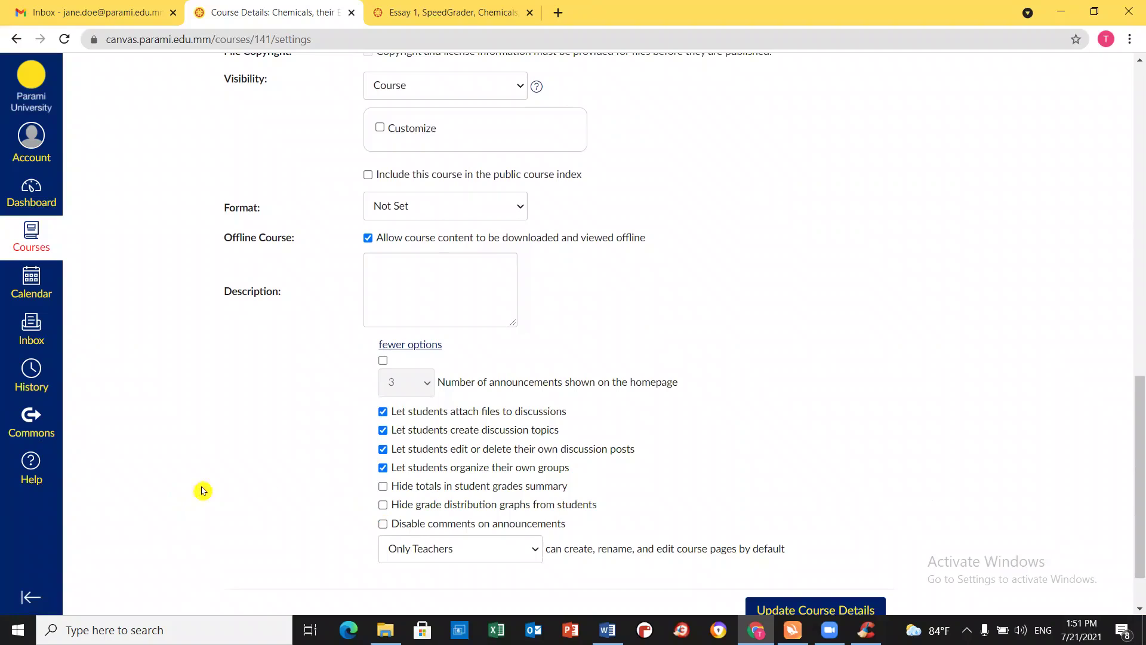
pyautogui.click(384, 362)
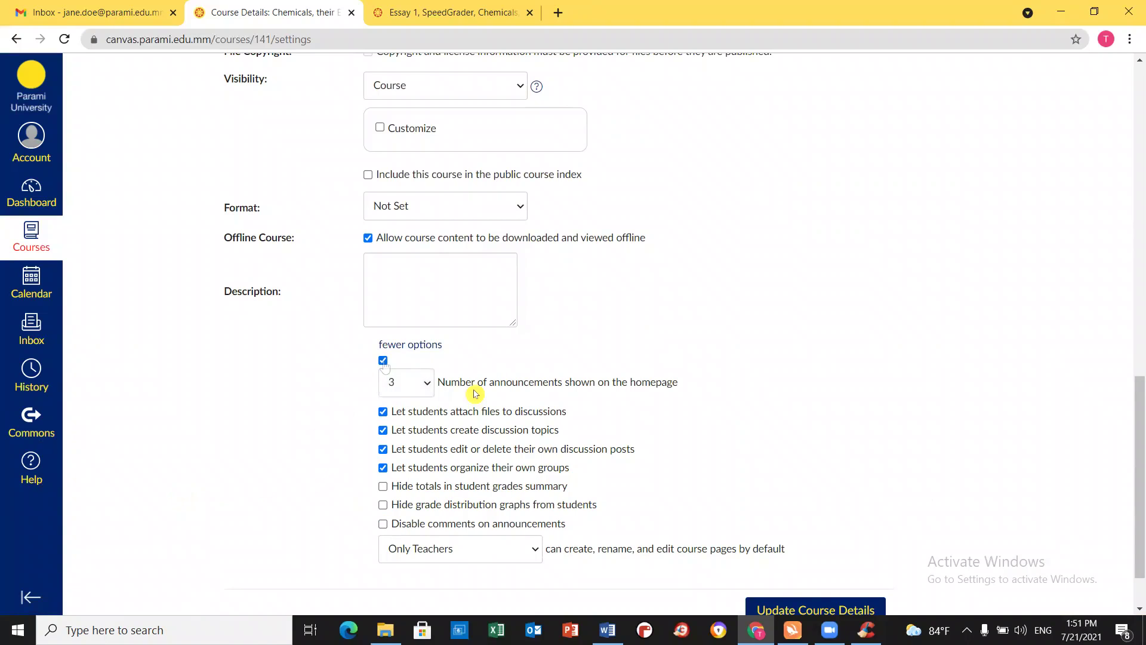
pyautogui.click(428, 385)
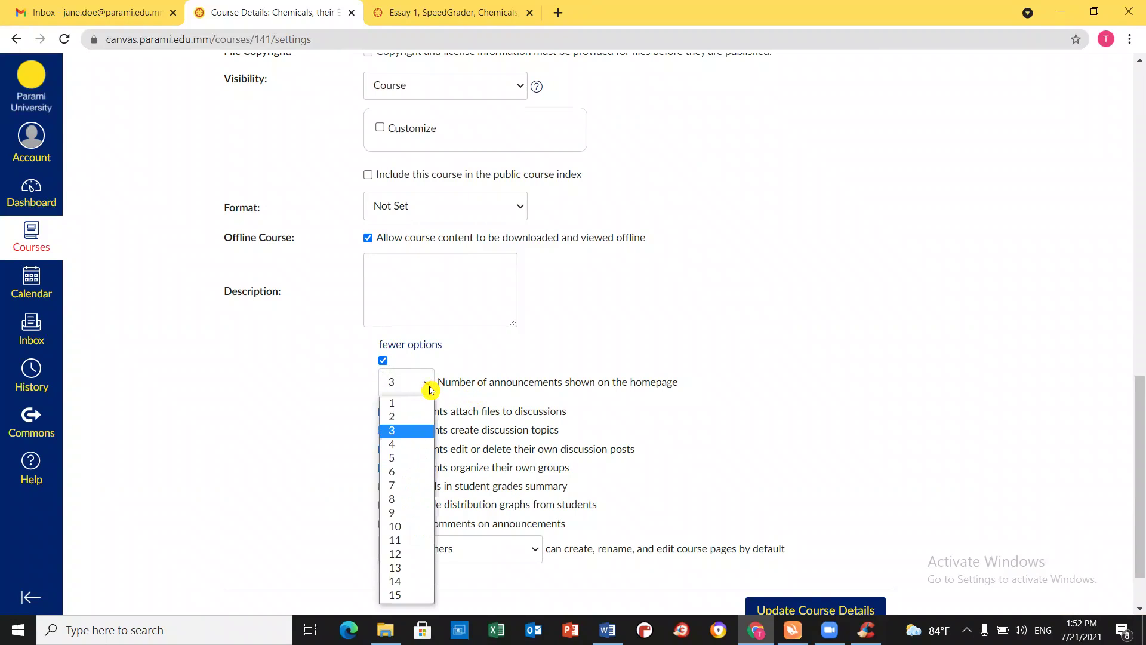
pyautogui.click(399, 407)
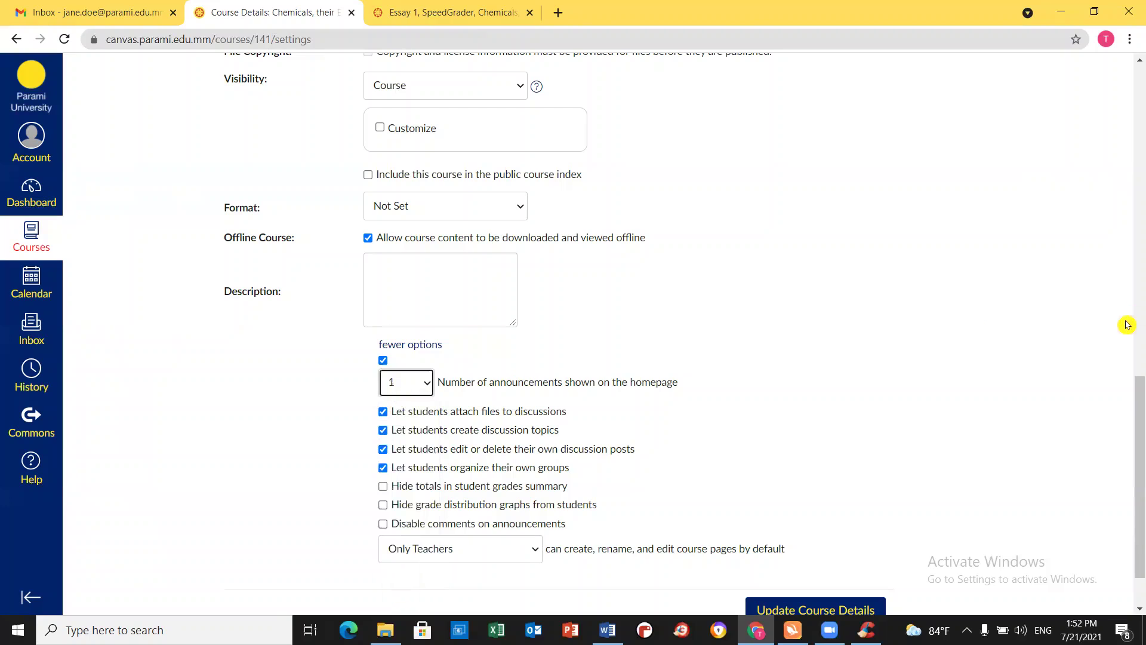
pyautogui.scroll(-2, 830, 330)
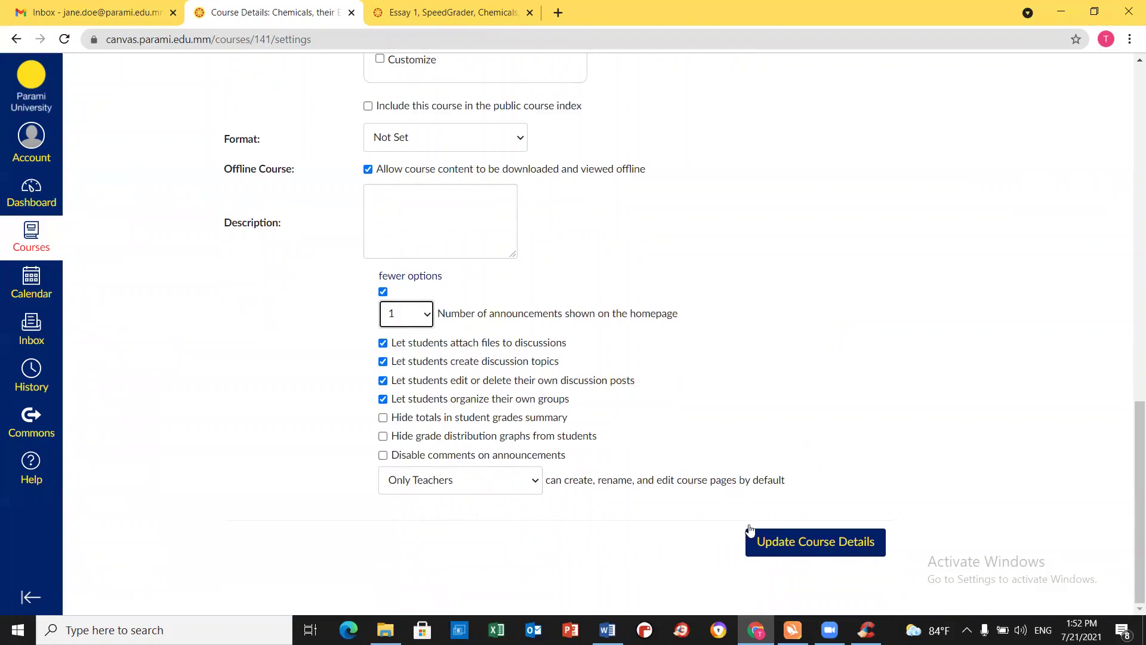
pyautogui.click(803, 551)
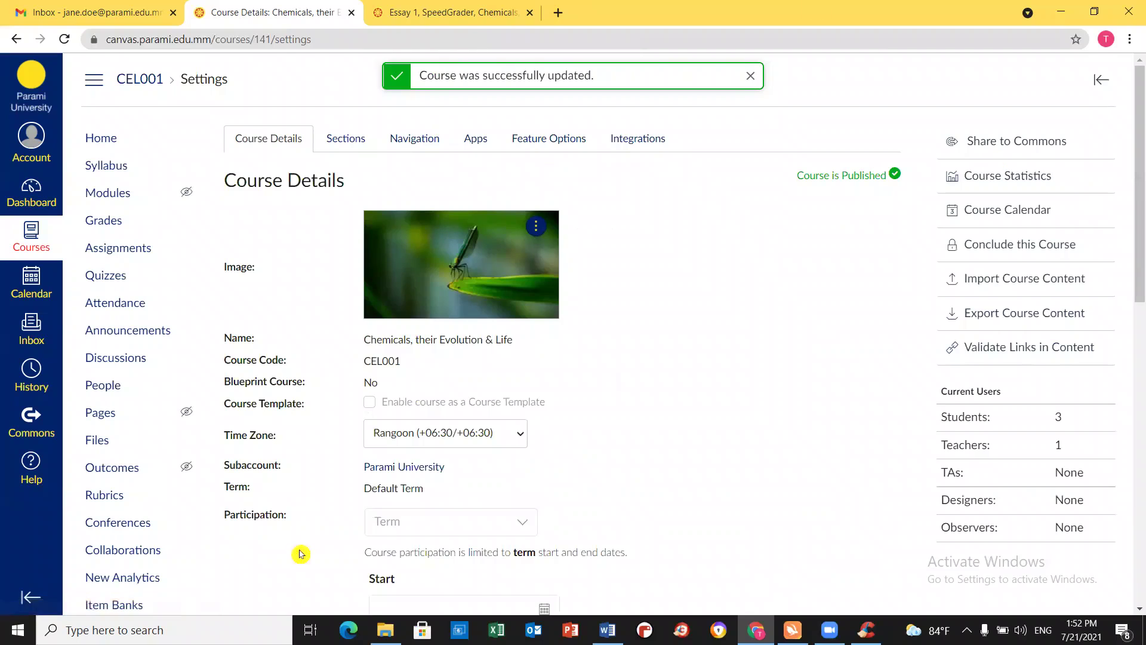
# Check the recent announcement on the course home page as teacher and in Student View, and leave Student View.
pyautogui.click(111, 142)
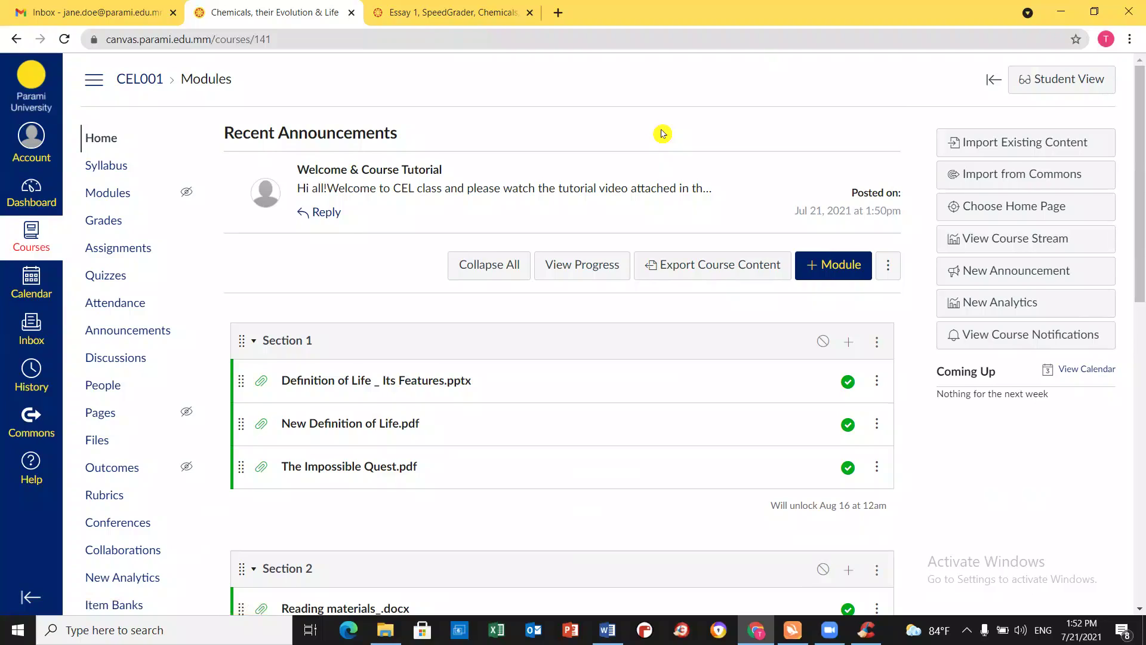
pyautogui.click(1057, 88)
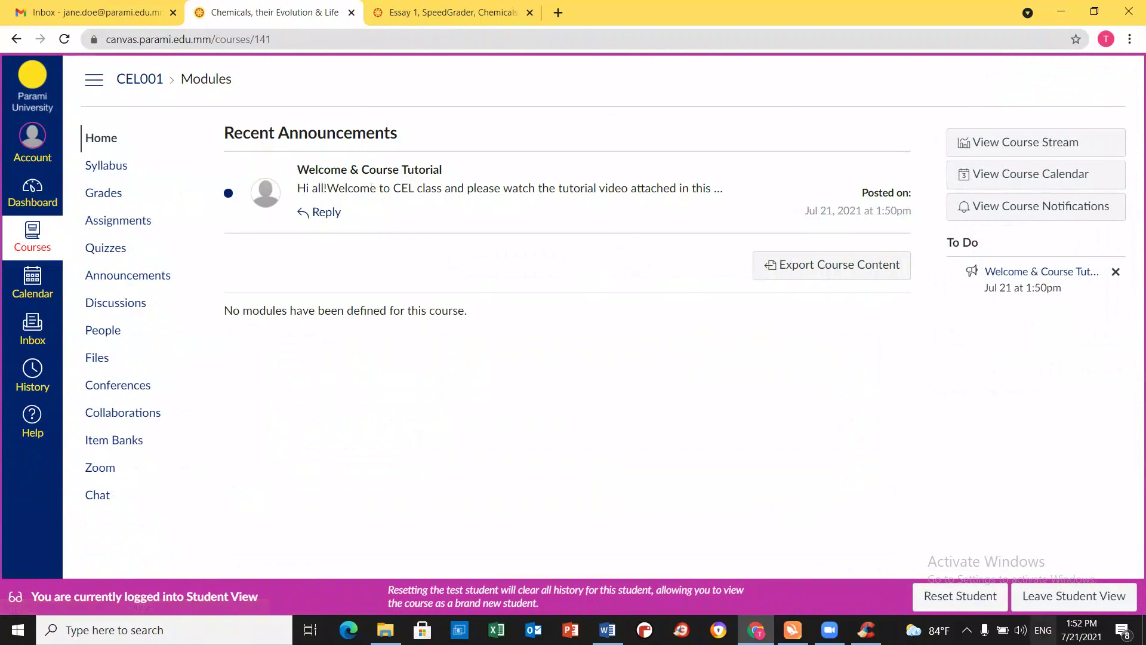
pyautogui.click(1040, 599)
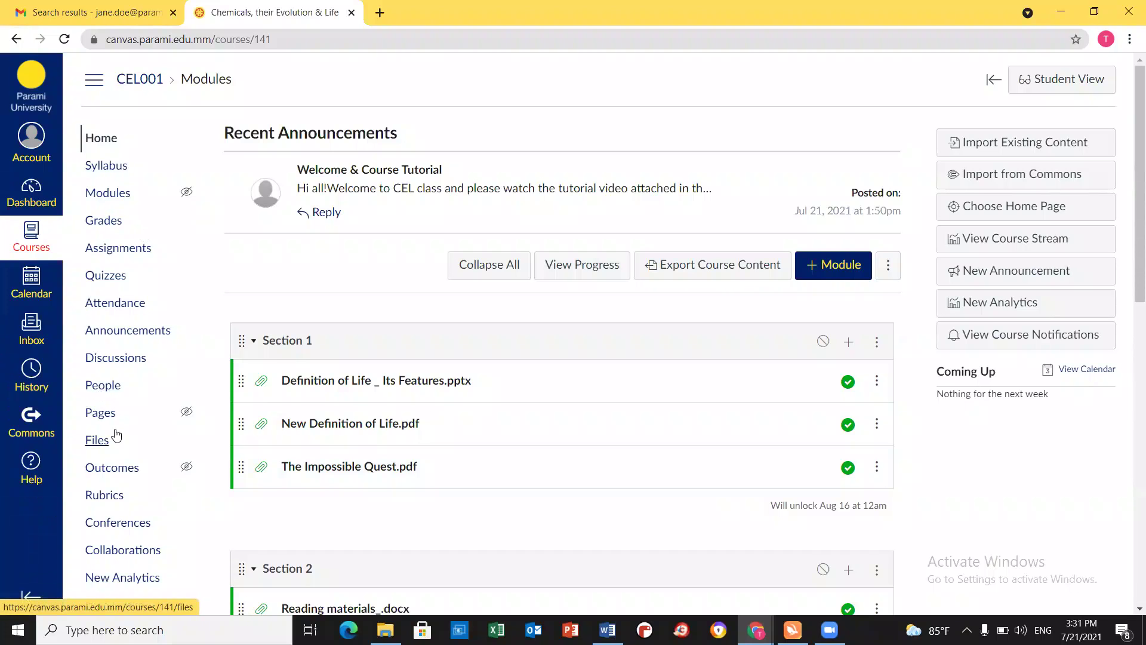
# Open the course's Living Stream tool to view its Padlet conversation board.
pyautogui.scroll(-3, 113, 435)
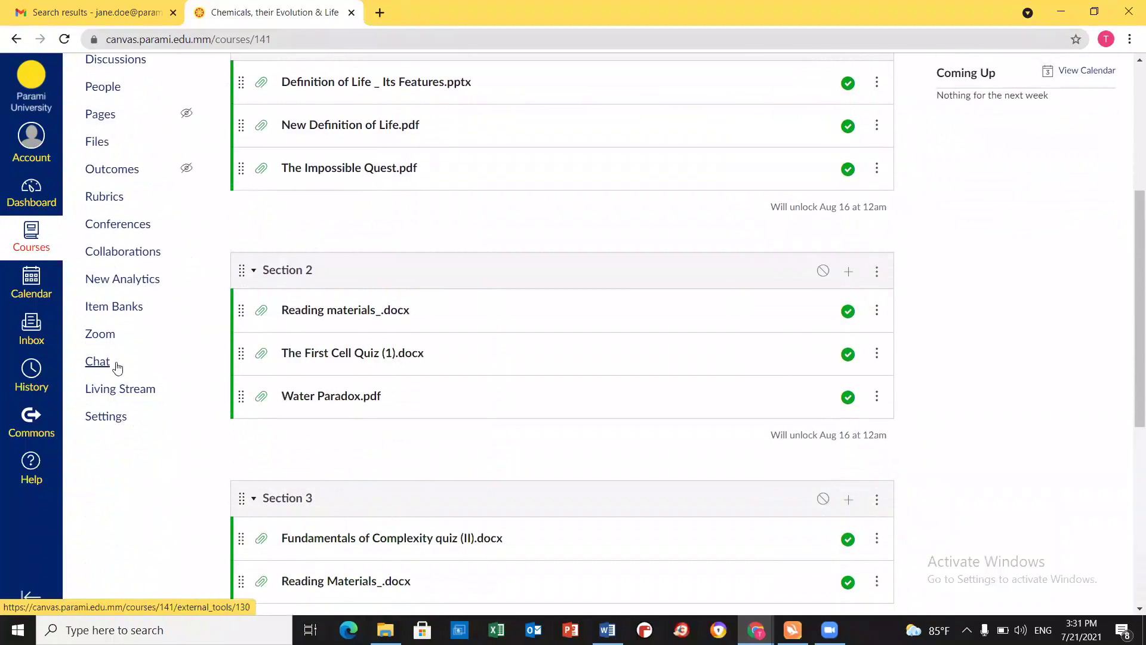
pyautogui.click(116, 396)
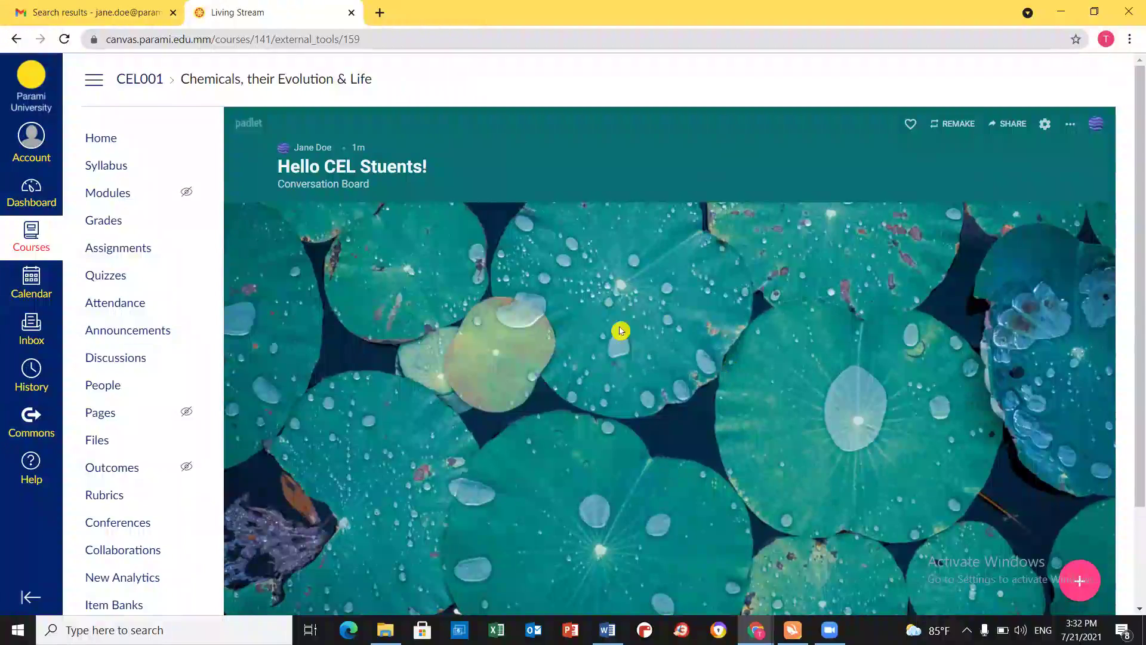
# Add a post to the Padlet board with a title introducing the teacher by first name and the text "Nice to meet you all.".
pyautogui.scroll(-1, 724, 417)
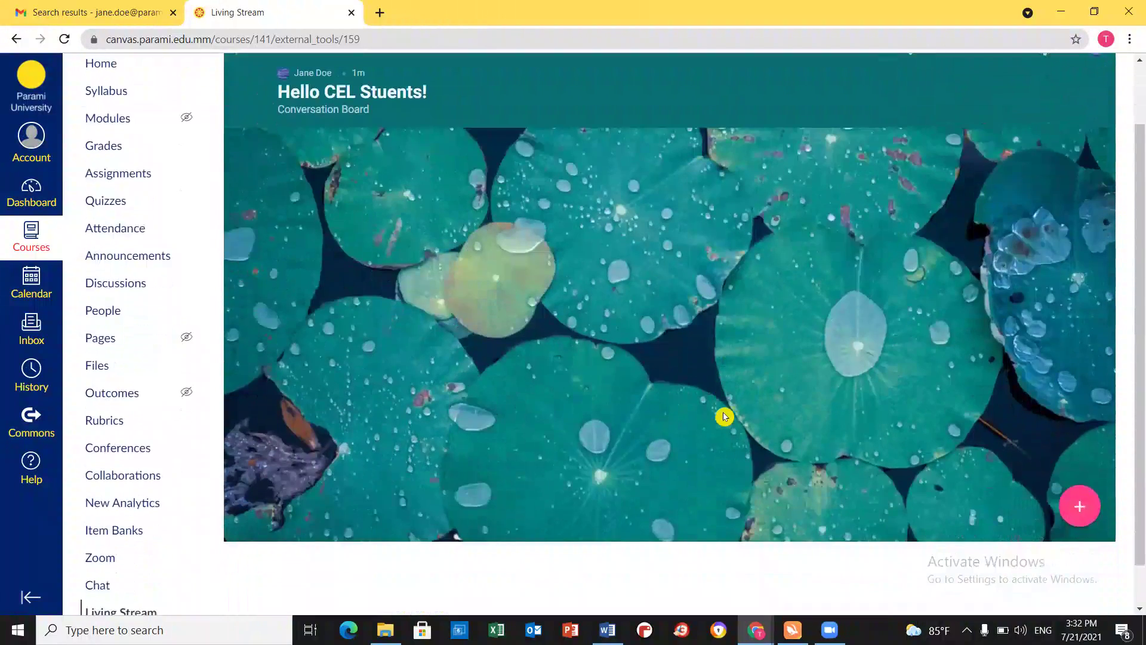
pyautogui.scroll(1, 848, 472)
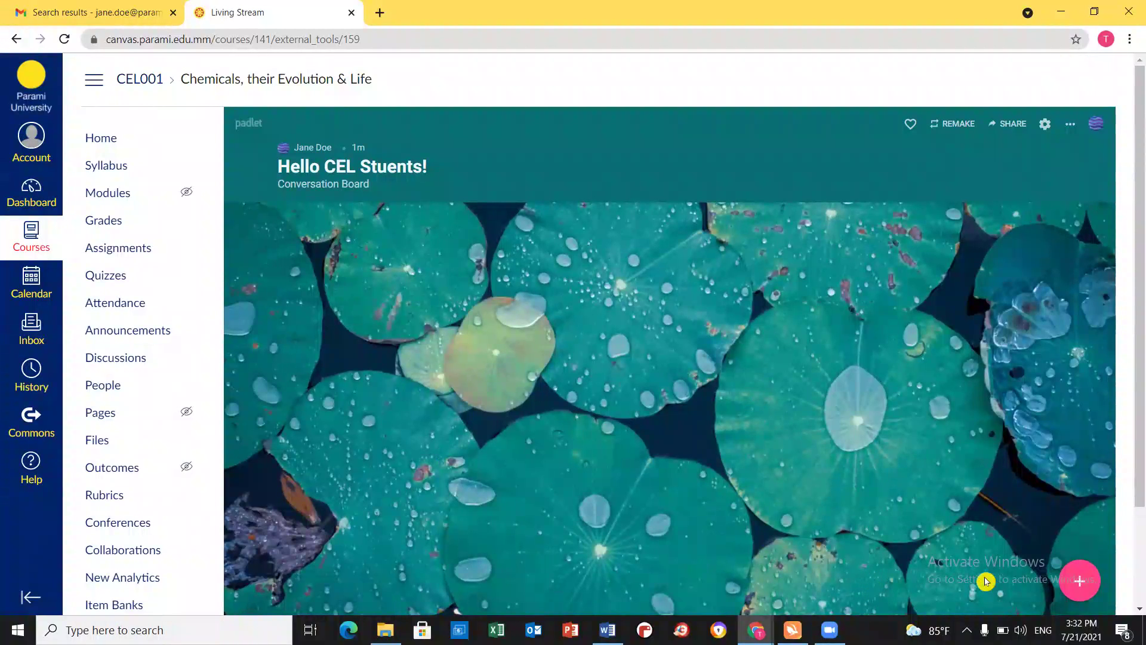
pyautogui.scroll(-1, 831, 450)
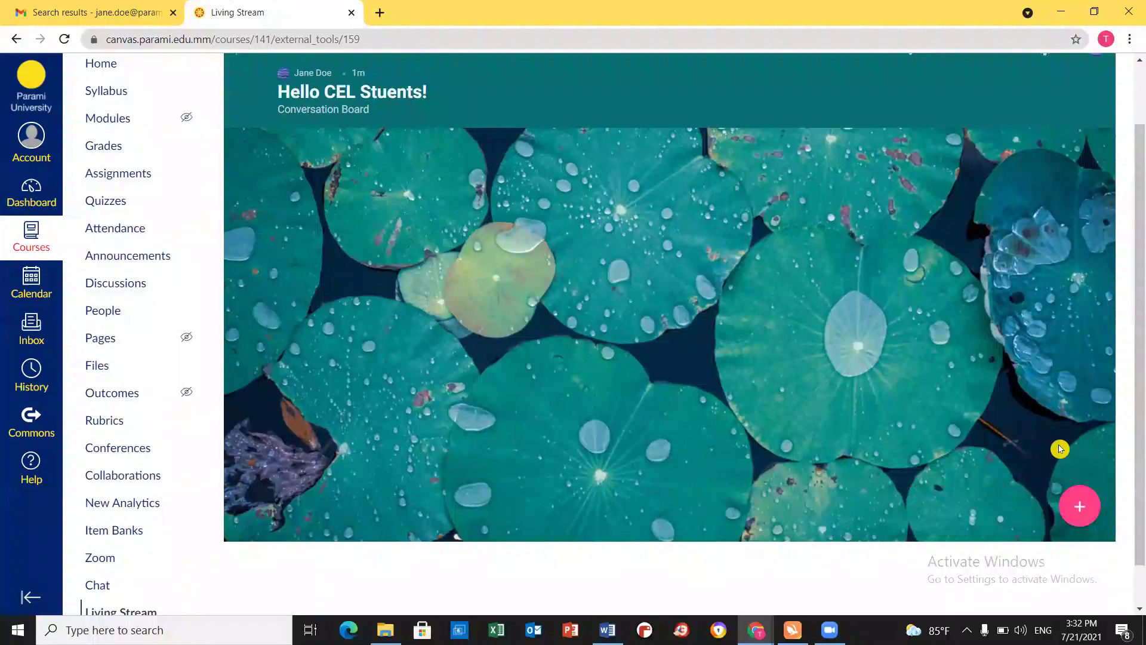
pyautogui.click(1088, 510)
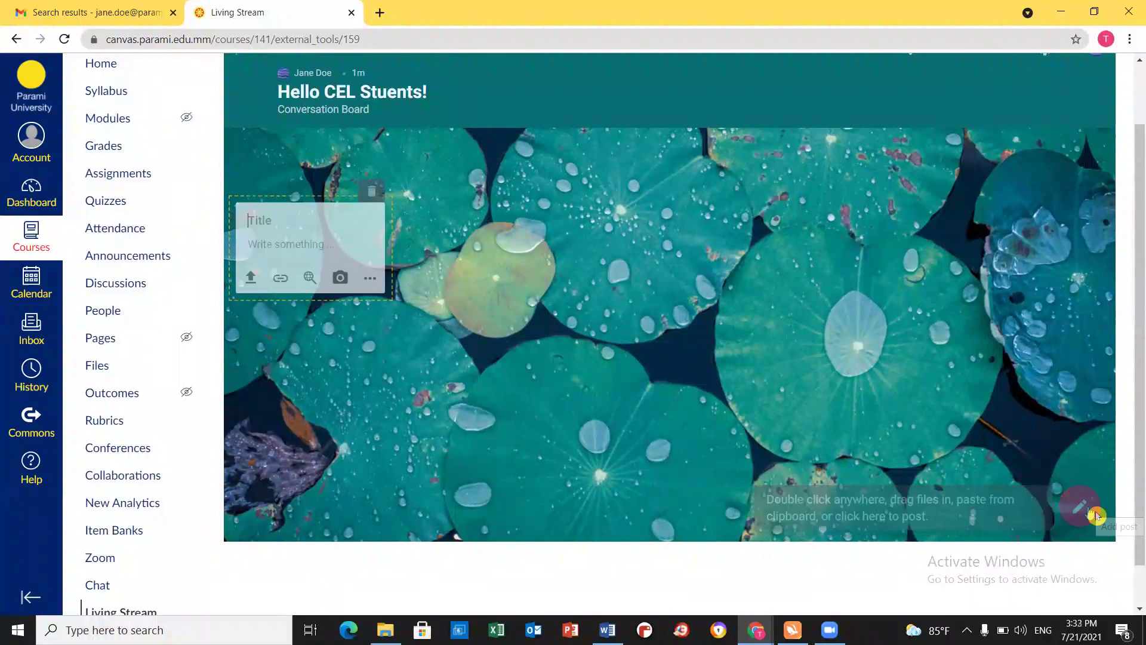
pyautogui.write('I am')
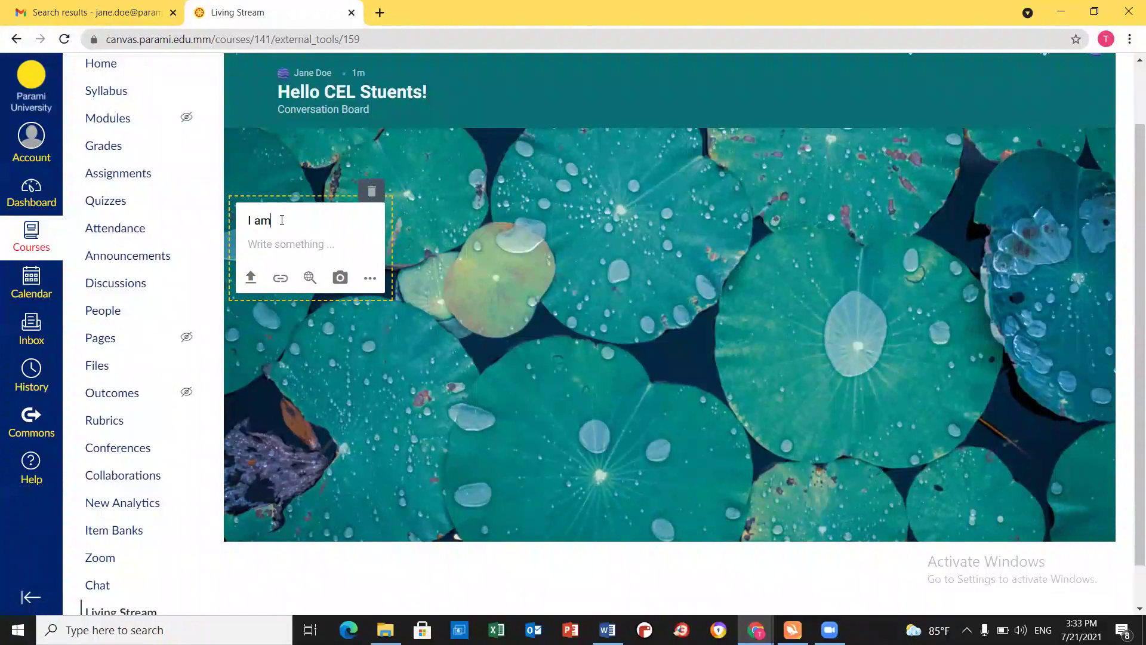
pyautogui.write(' Jane.')
pyautogui.click(300, 241)
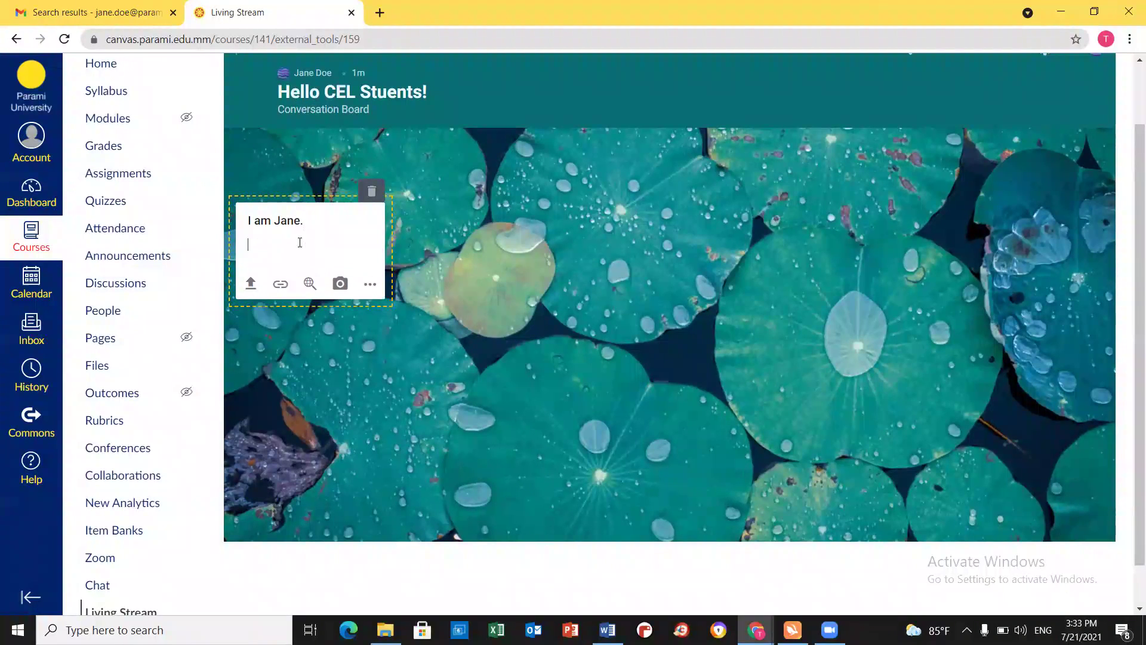
pyautogui.write('Nice t')
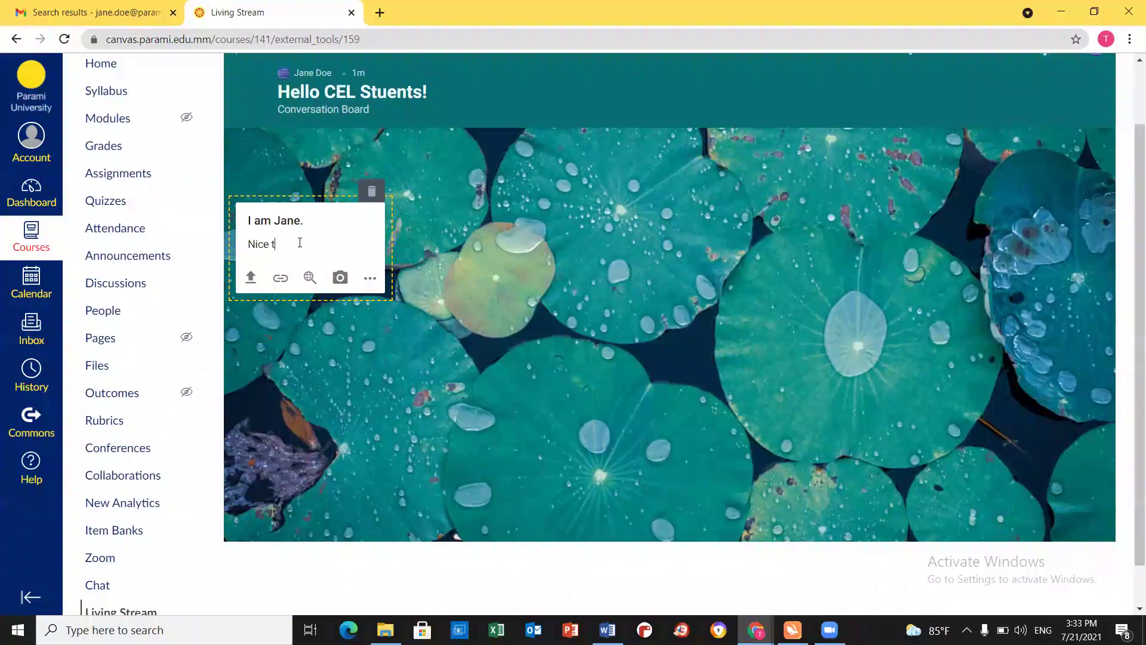
pyautogui.write('o meet you all.')
pyautogui.click(473, 332)
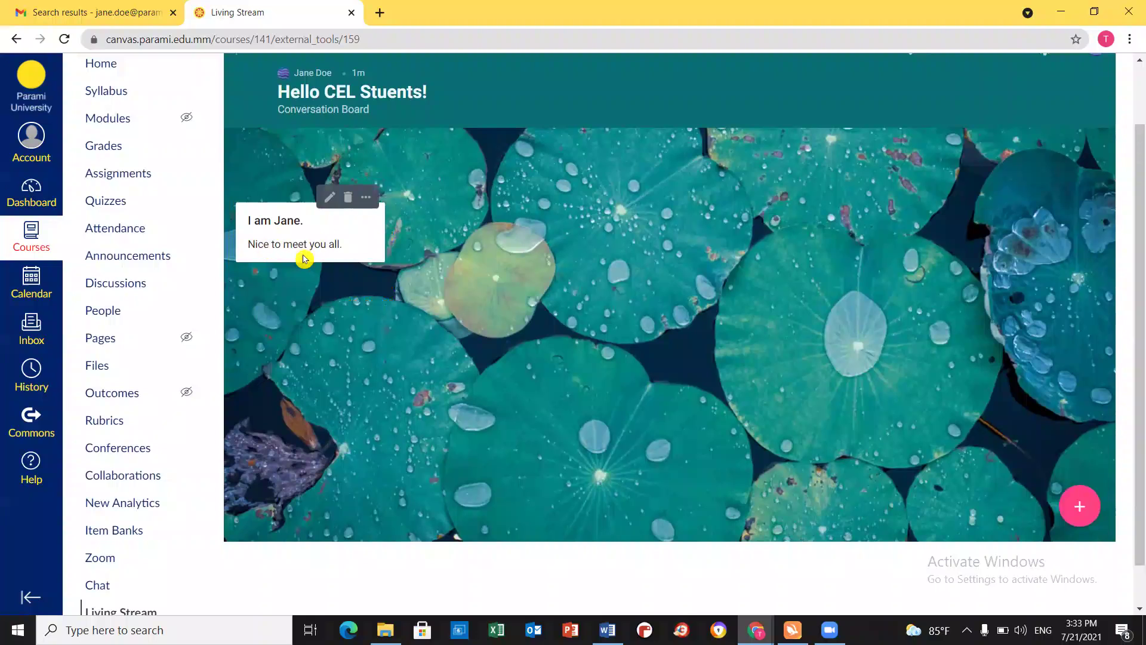
# Open the introduction post for editing and view its additional attachment options without adding any.
pyautogui.click(328, 199)
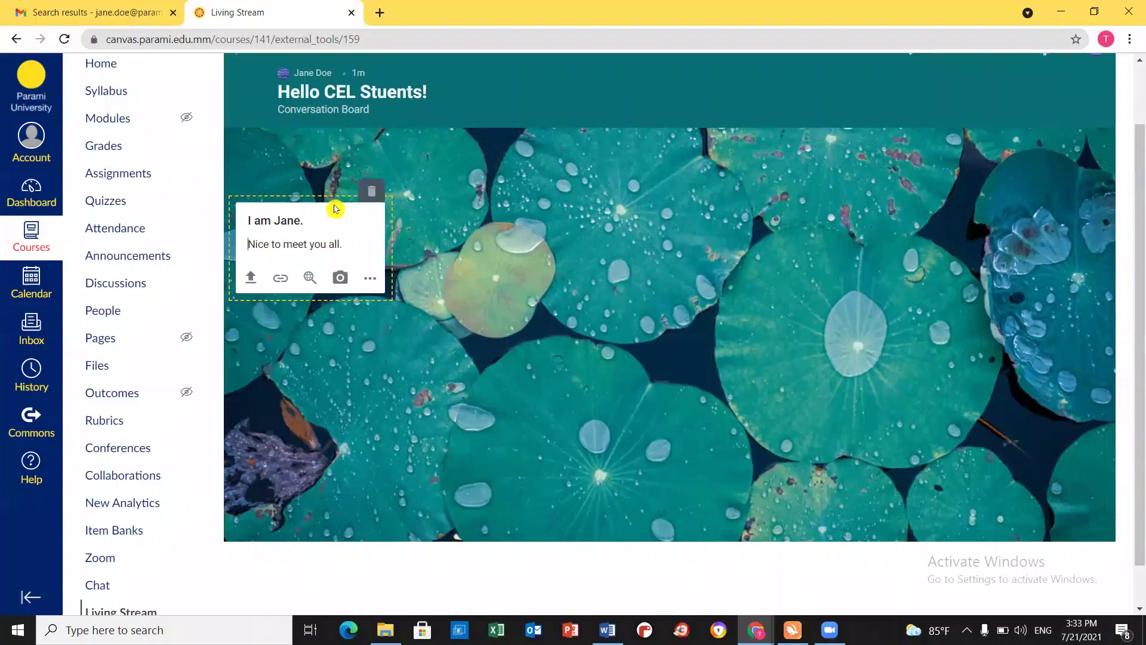
pyautogui.click(432, 274)
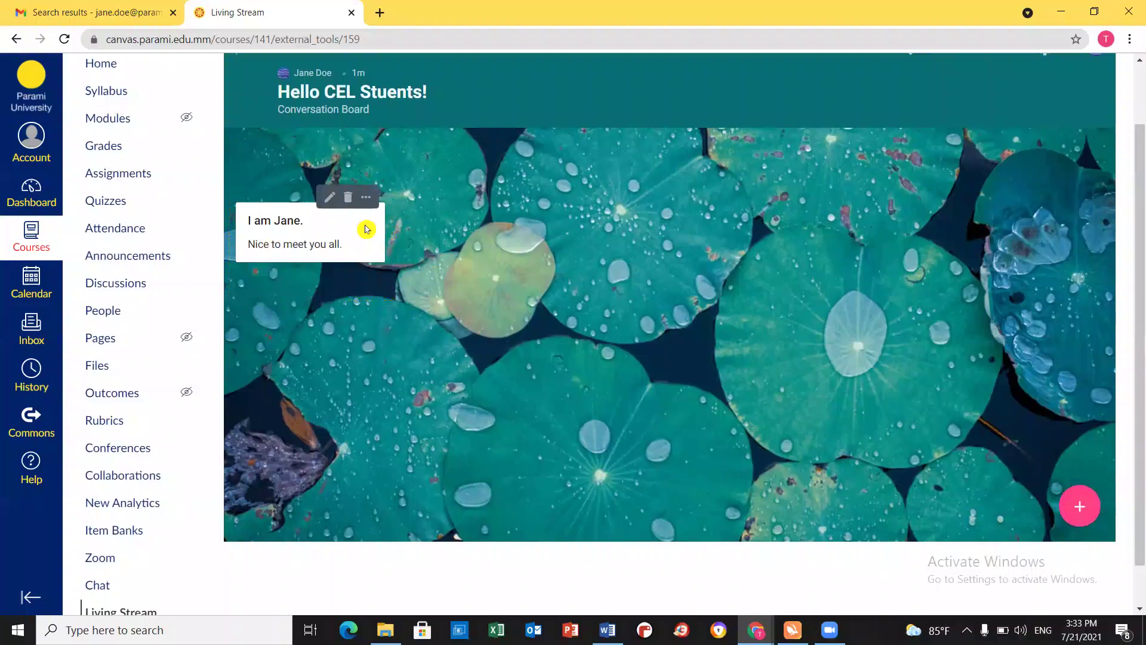
pyautogui.click(329, 202)
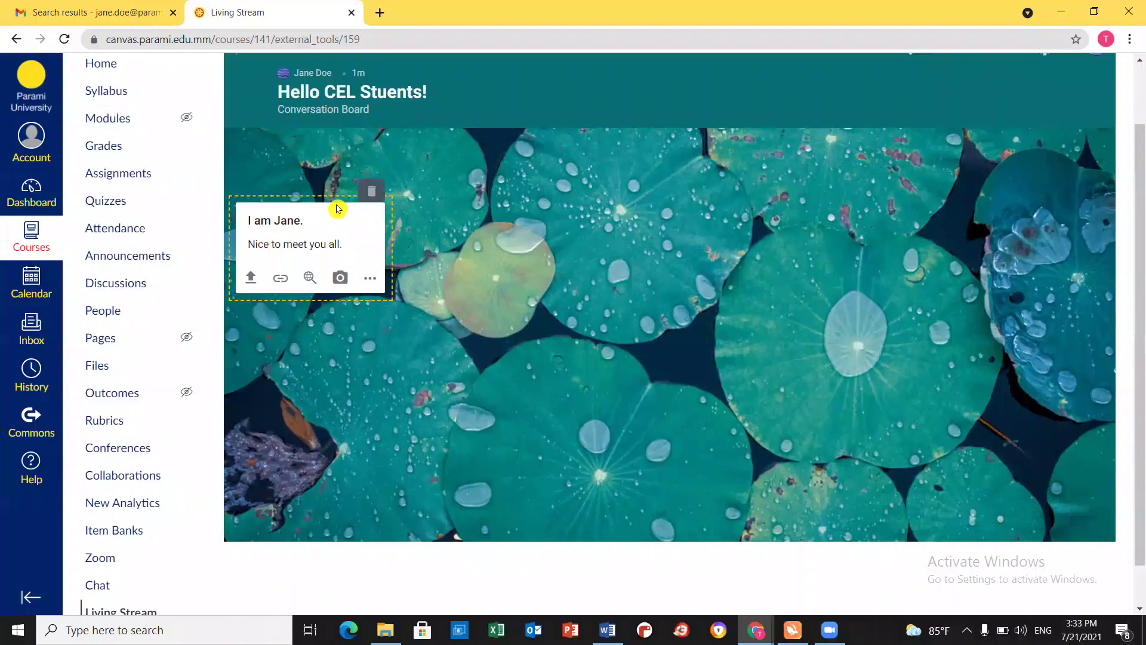
pyautogui.click(370, 281)
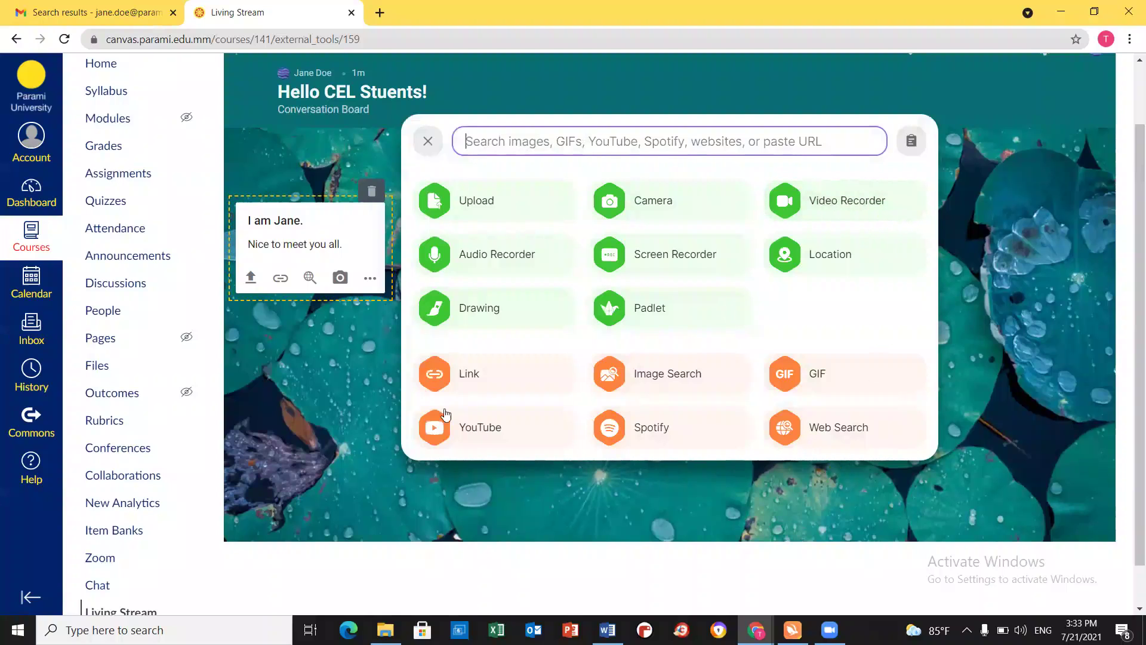
pyautogui.click(316, 382)
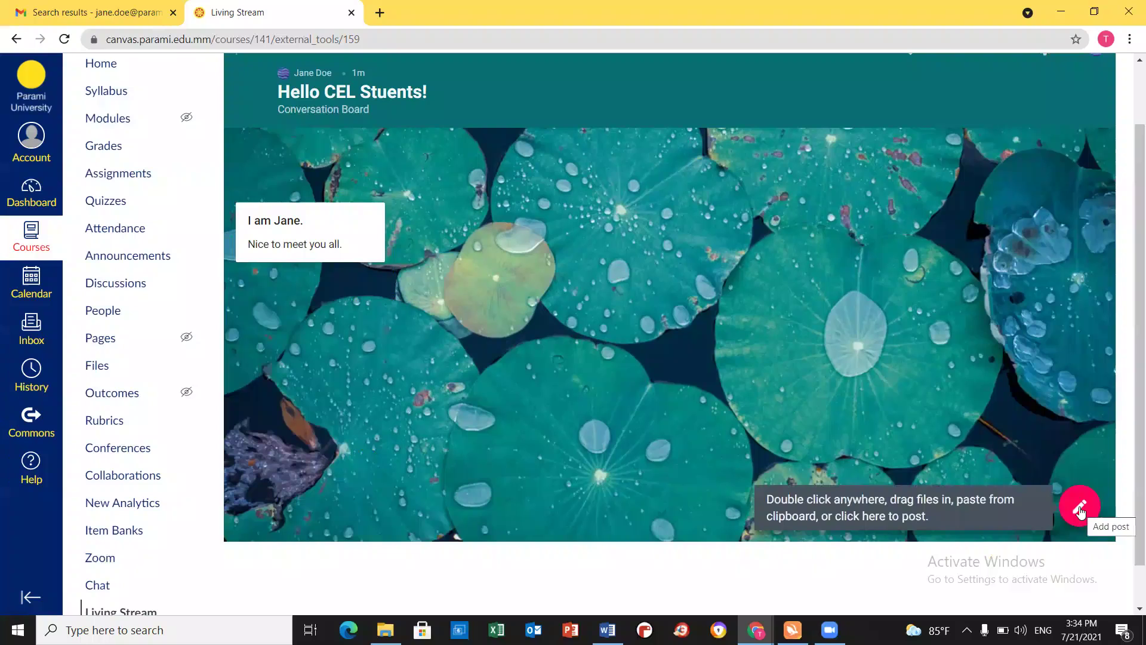
# Add a second board post titled "How was your holiday?" with the text "I had a great holiday.".
pyautogui.click(1079, 509)
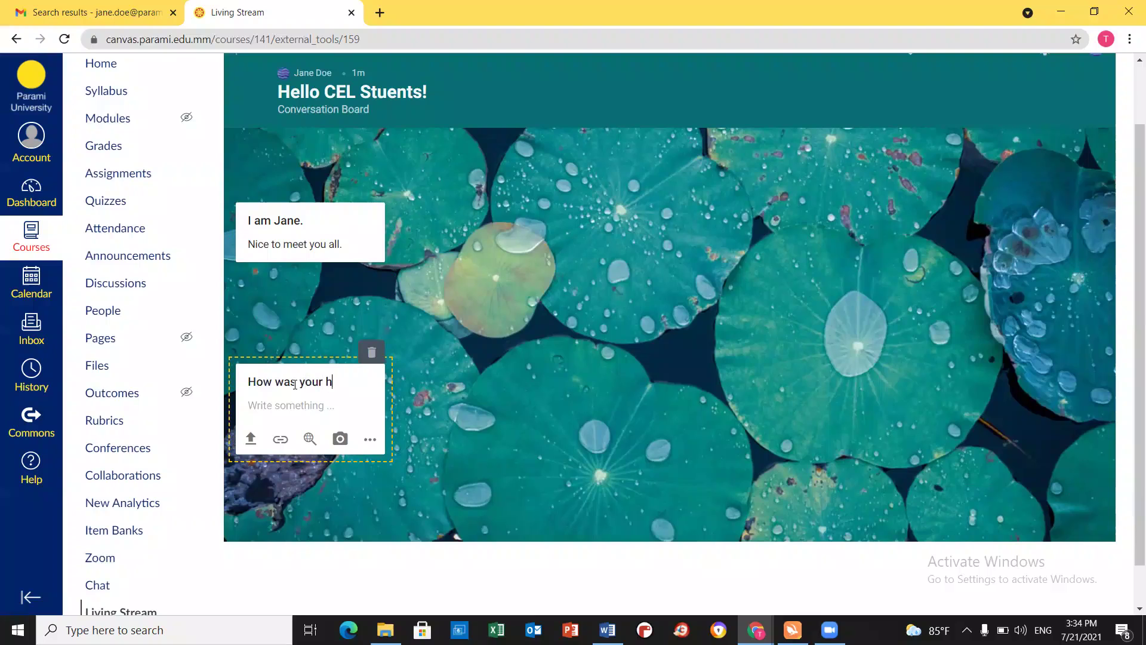
pyautogui.click(320, 422)
pyautogui.write('I had a great holiday.')
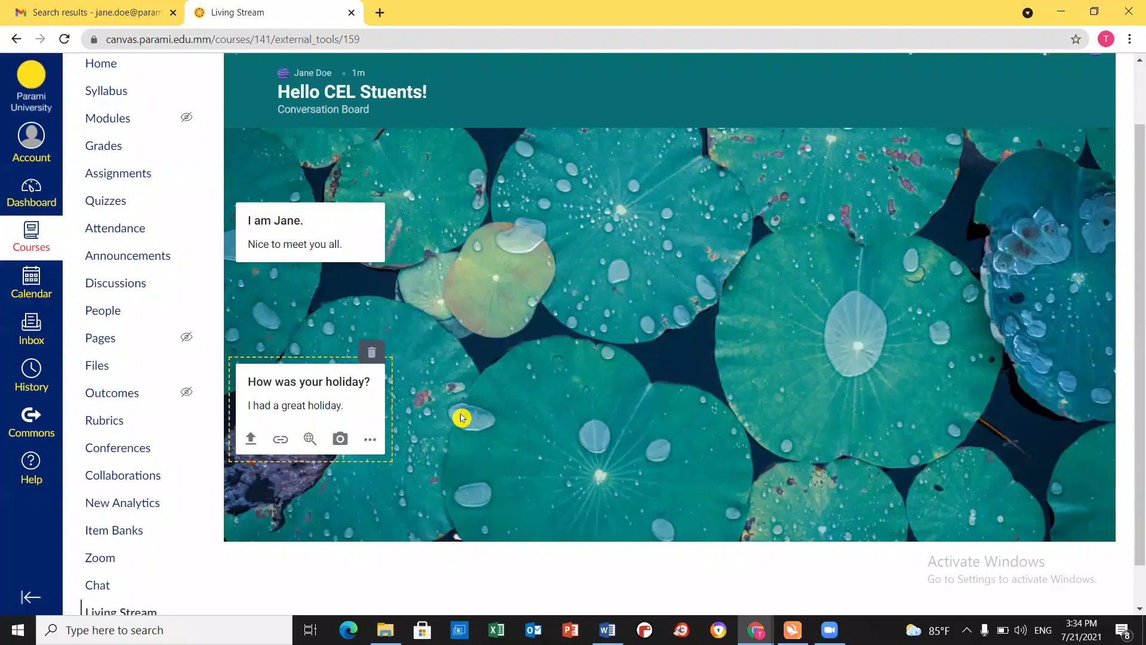
pyautogui.click(521, 459)
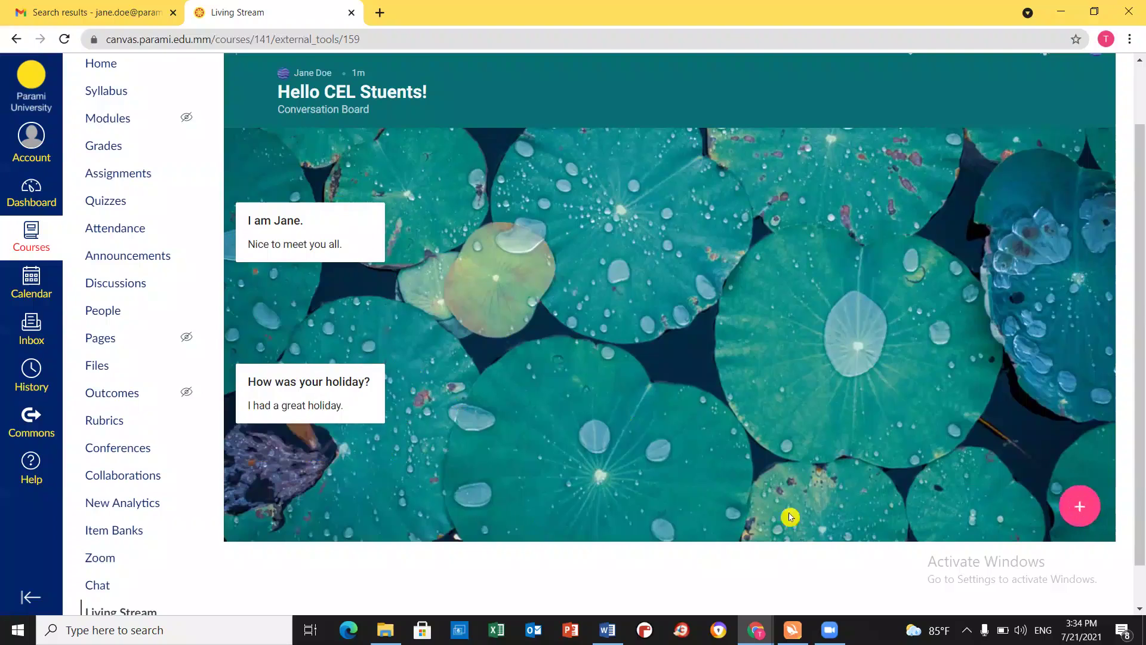
pyautogui.scroll(3, 1029, 417)
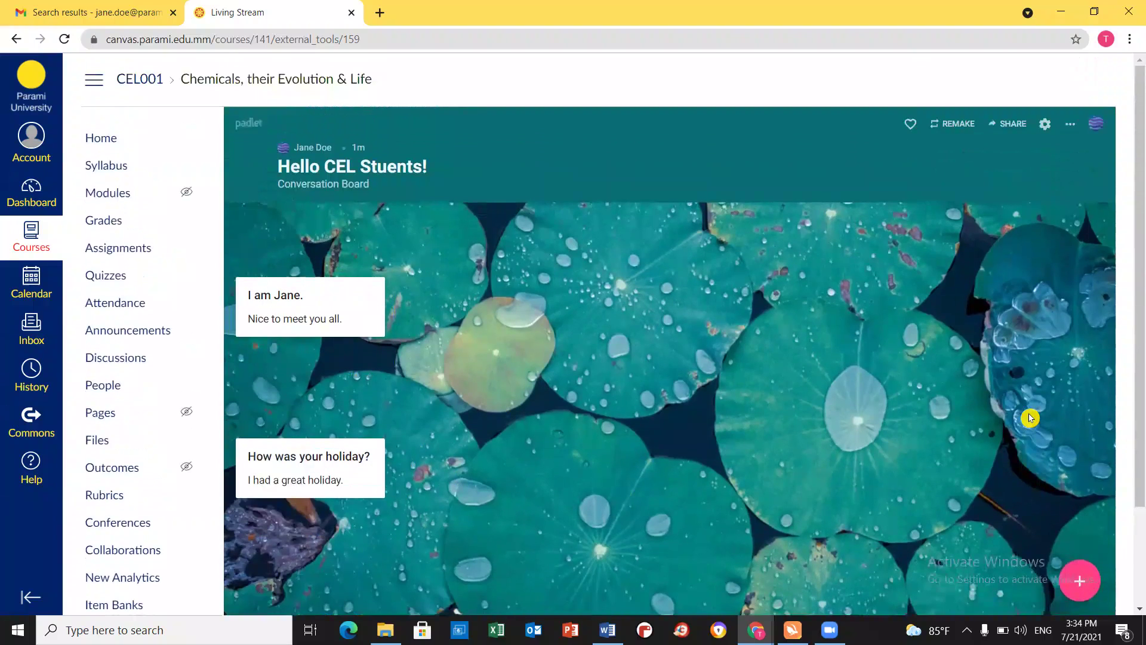
# Disable Living Stream in the course navigation settings and save the navigation.
pyautogui.scroll(-1, 1031, 418)
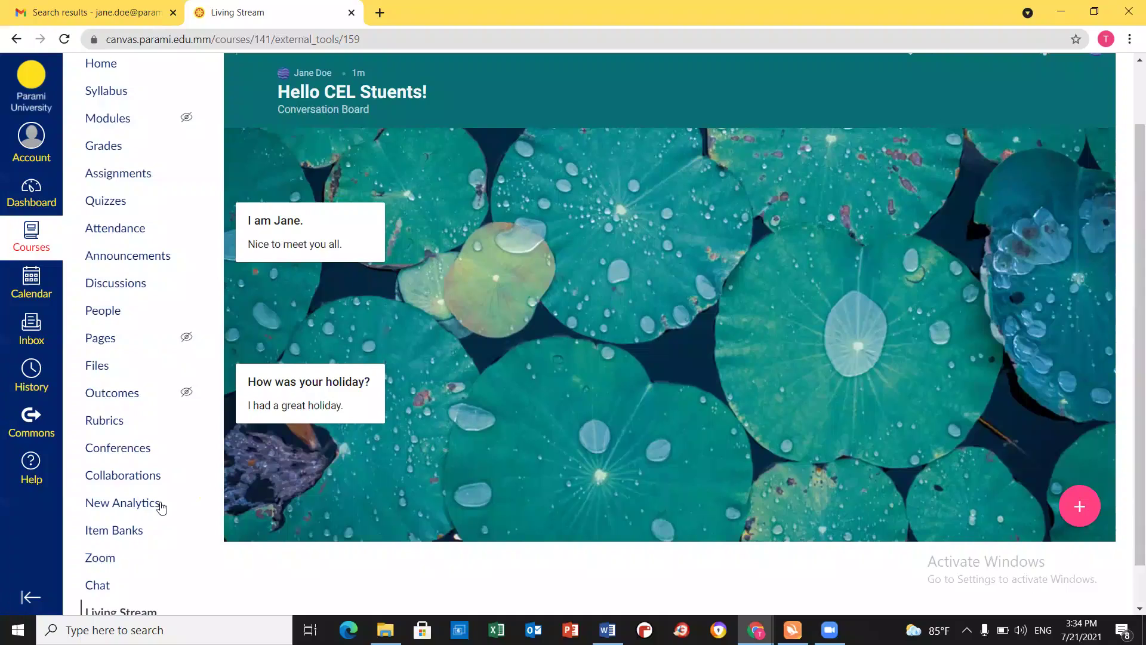
pyautogui.scroll(-1, 112, 573)
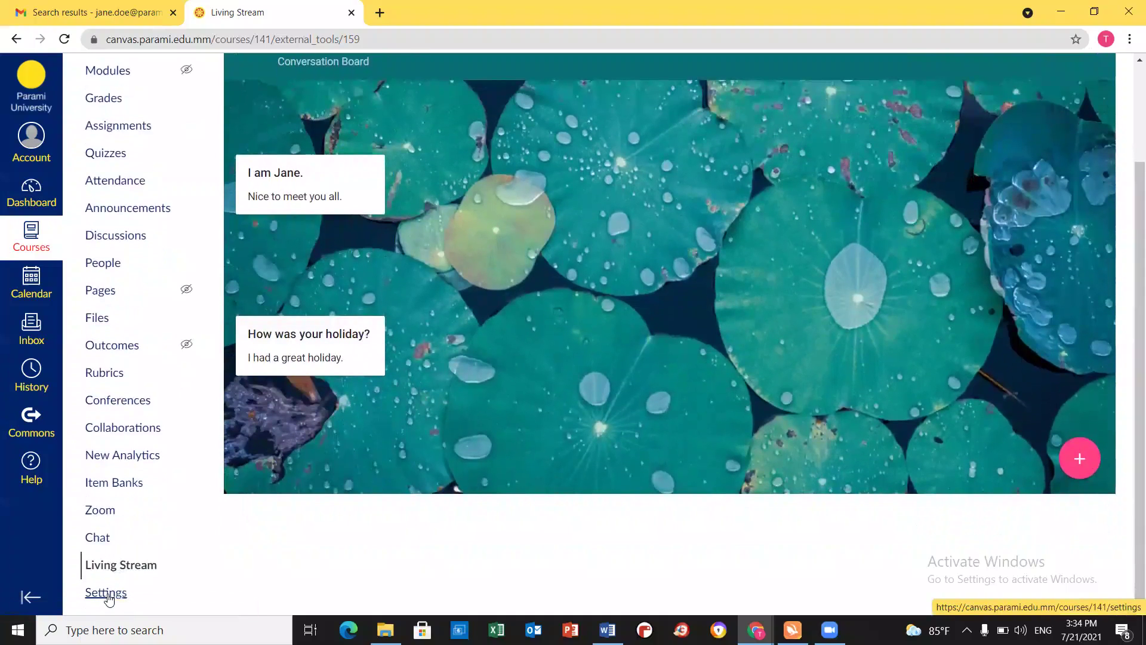
pyautogui.click(108, 597)
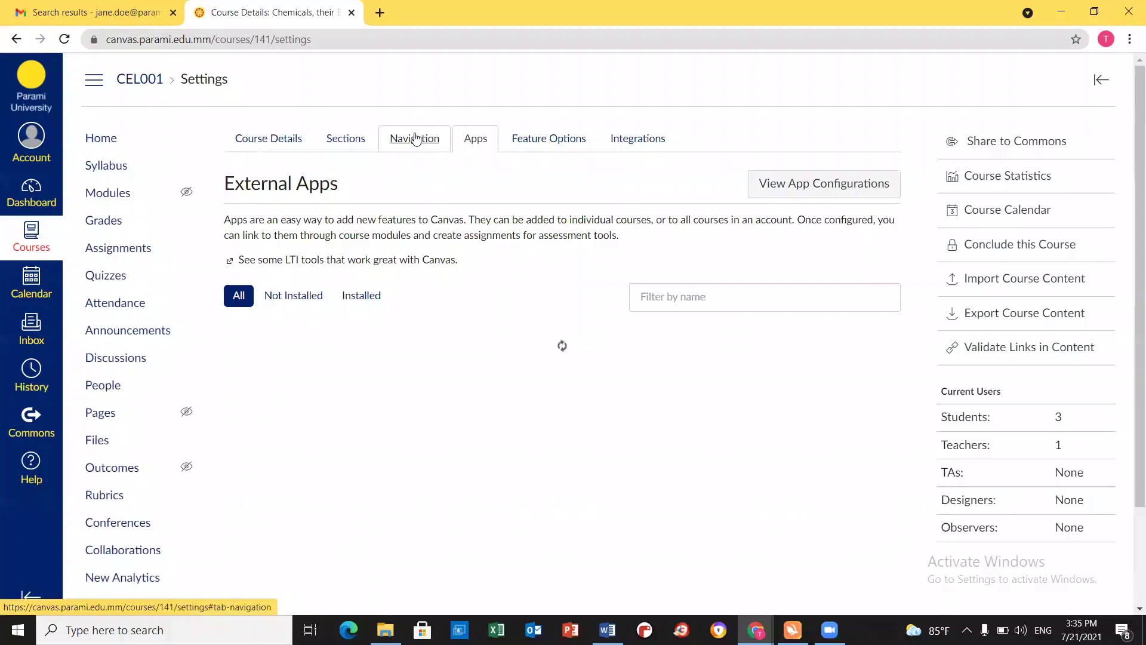
pyautogui.click(416, 139)
pyautogui.scroll(-4, 504, 361)
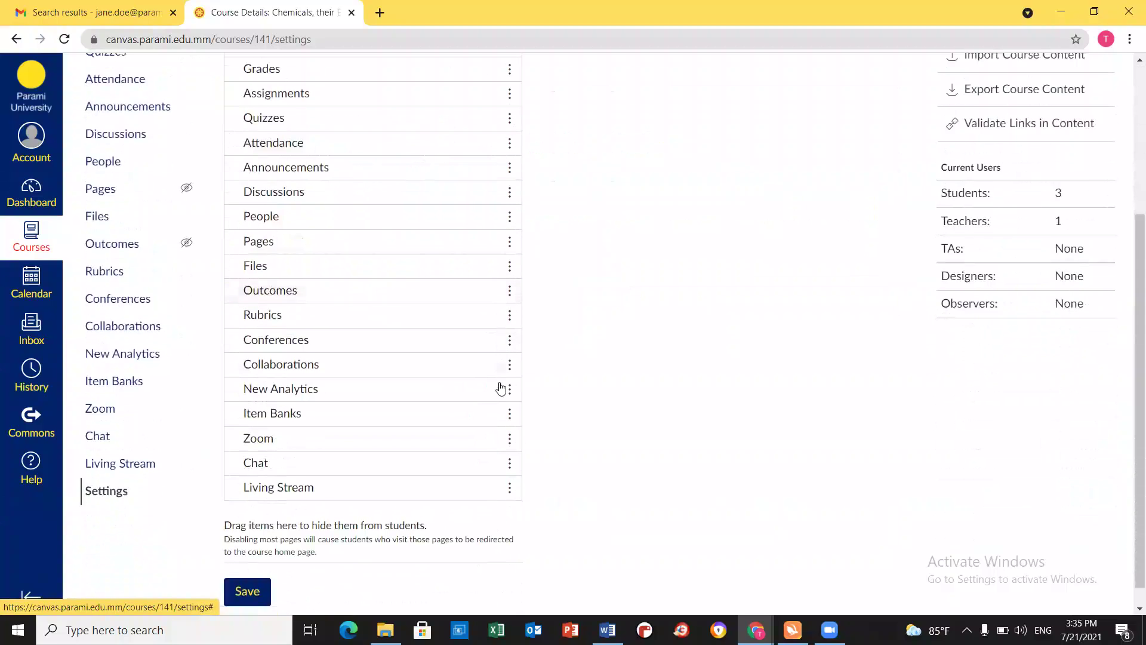
pyautogui.click(509, 490)
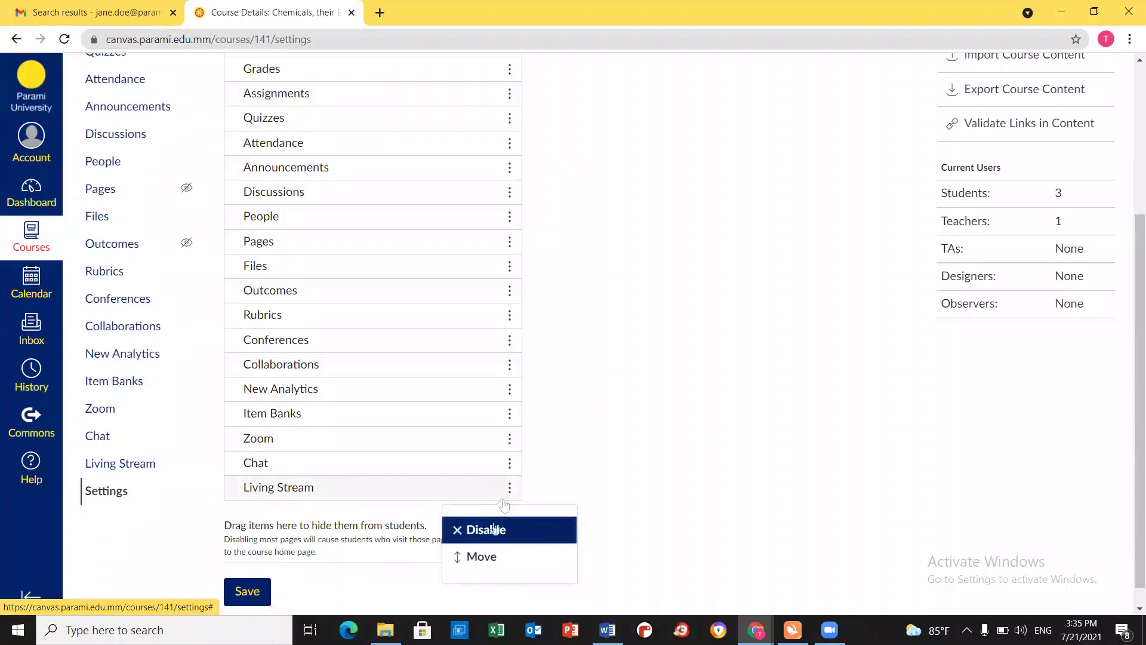
pyautogui.click(495, 537)
pyautogui.scroll(-4, 598, 517)
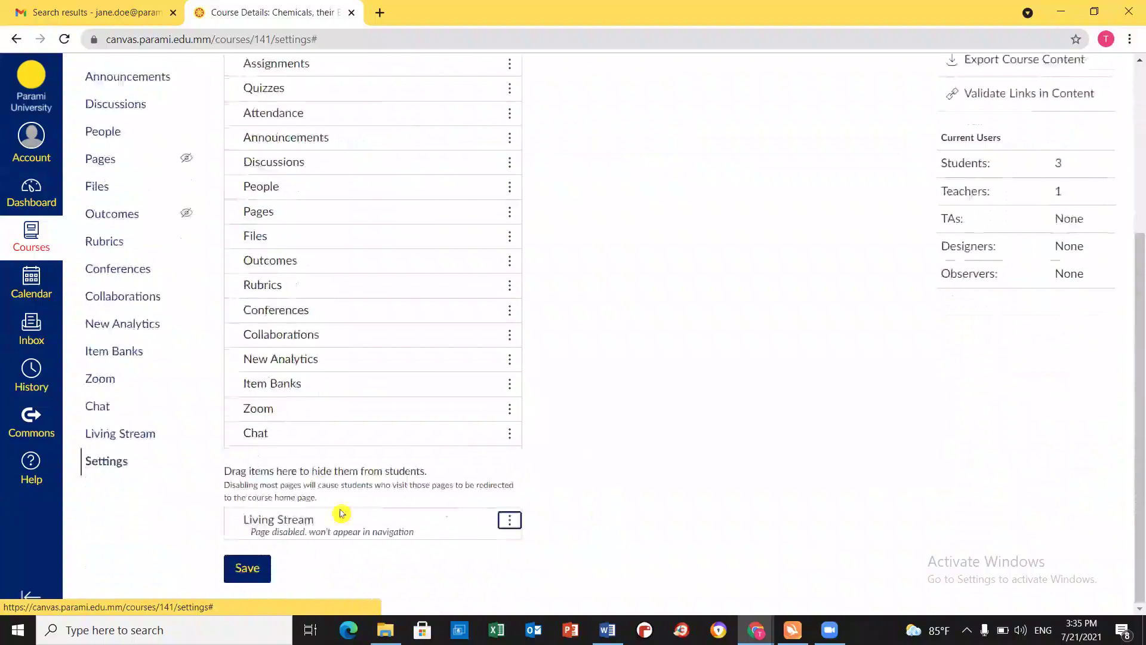
pyautogui.click(251, 575)
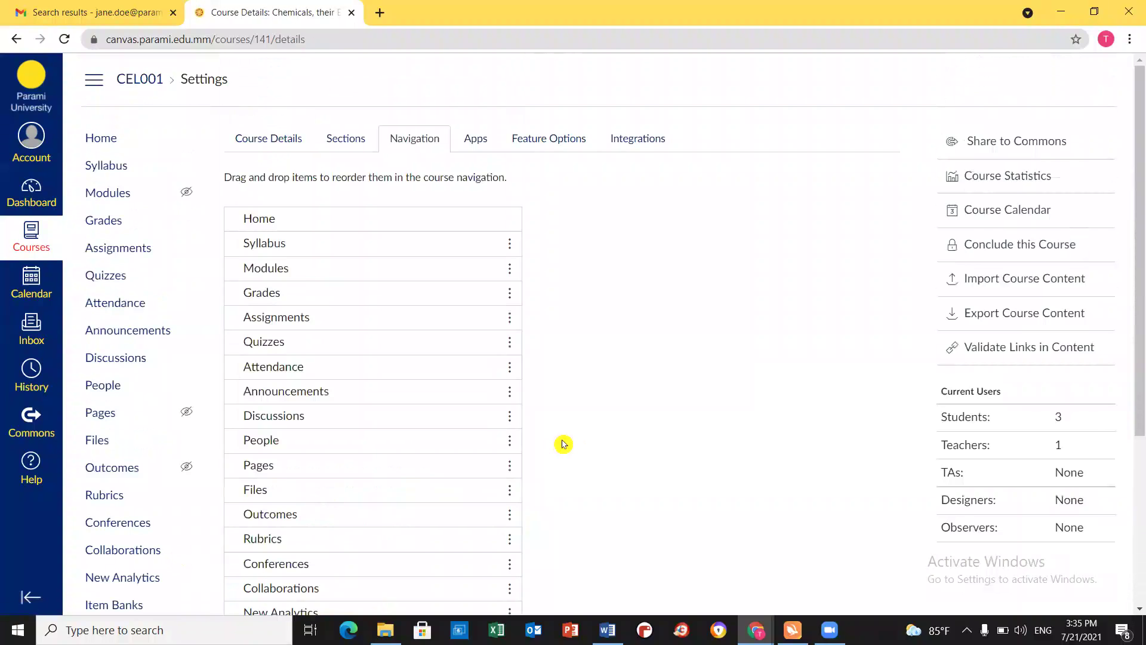
# Re-enable Living Stream in the course navigation and save the change.
pyautogui.scroll(-3, 157, 425)
pyautogui.scroll(-2, 158, 424)
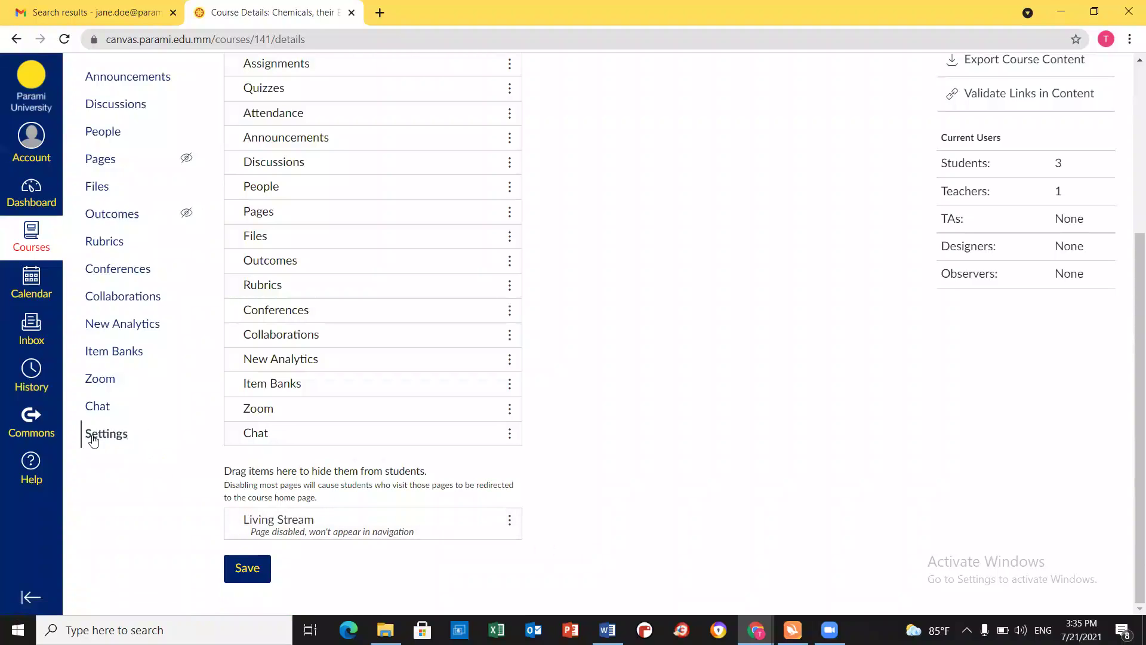
pyautogui.click(510, 524)
pyautogui.click(478, 562)
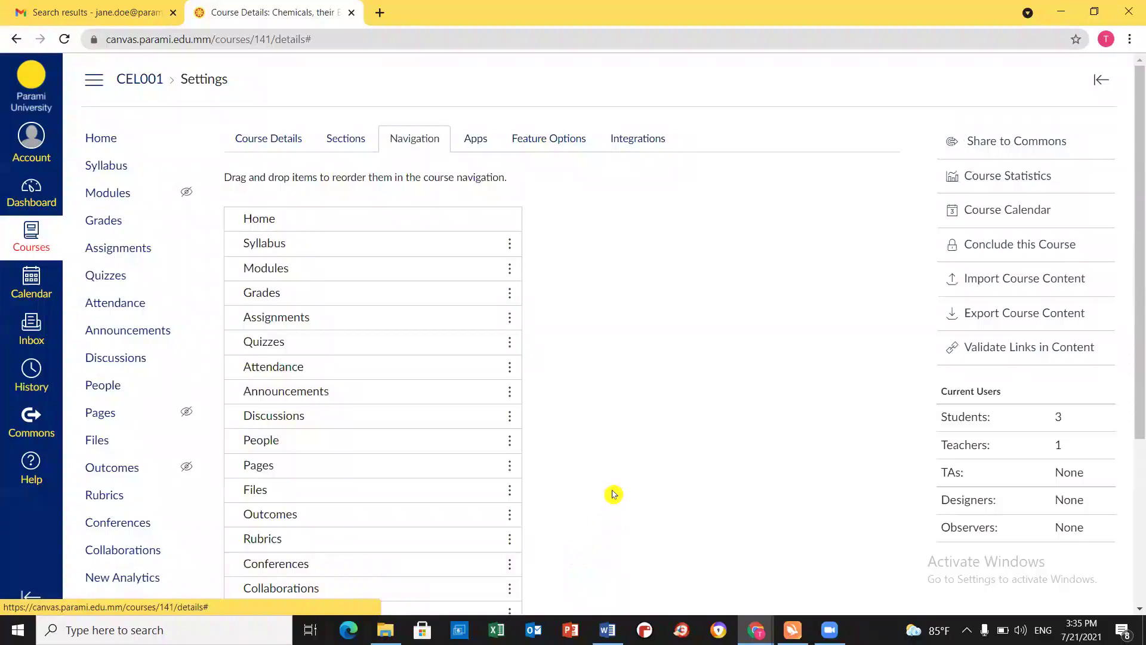
pyautogui.scroll(-4, 615, 489)
pyautogui.click(245, 570)
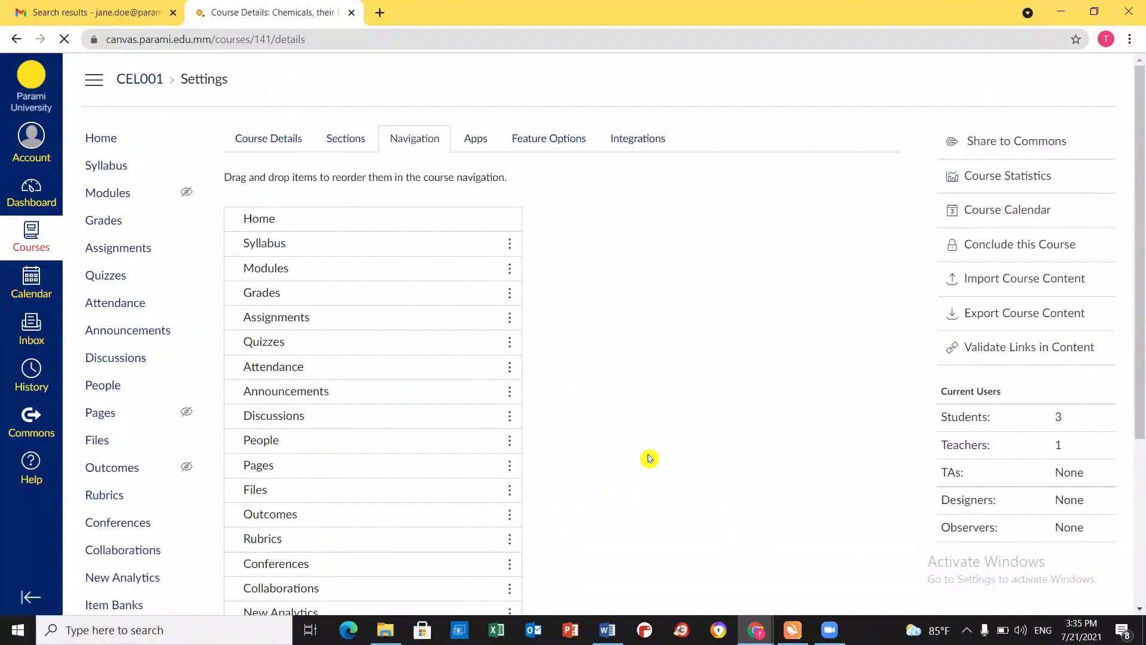
# View the course's Discussions page and return to the Living Stream board.
pyautogui.click(128, 358)
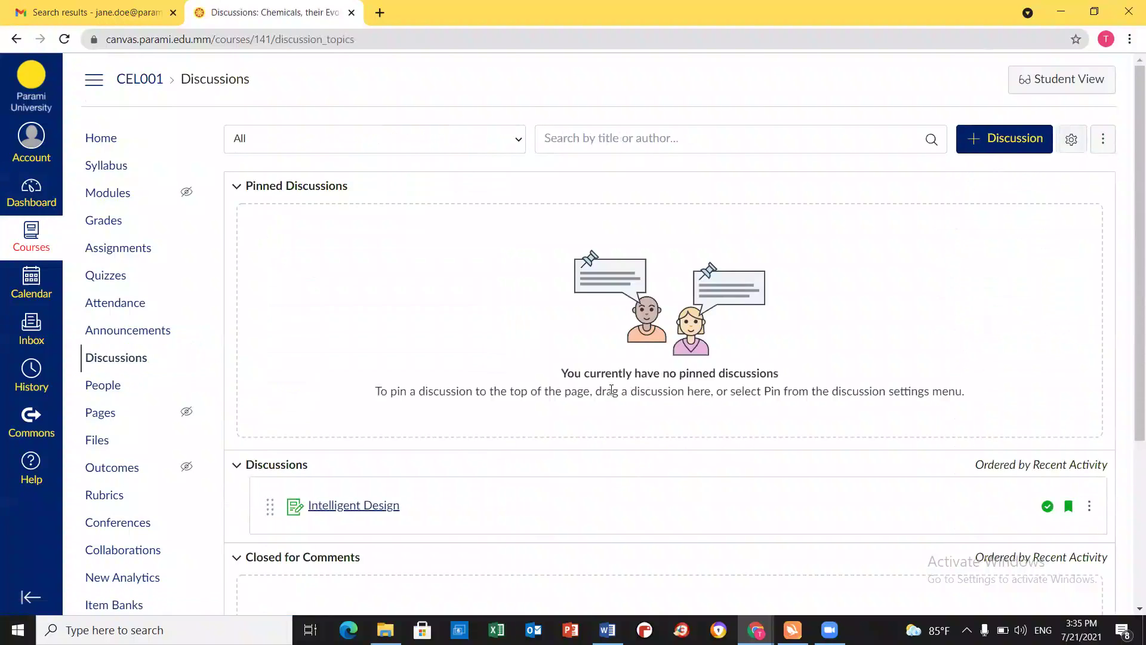
pyautogui.scroll(-4, 154, 422)
pyautogui.click(119, 452)
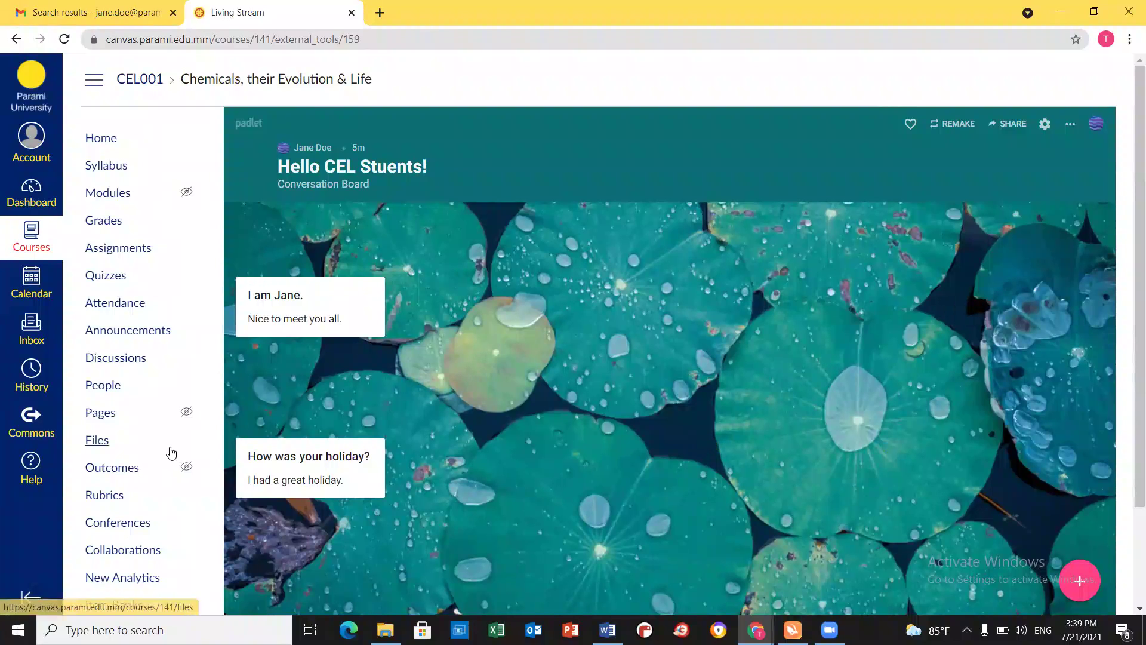
# Open the course's Zoom tool and look over its upcoming meetings.
pyautogui.scroll(-2, 169, 444)
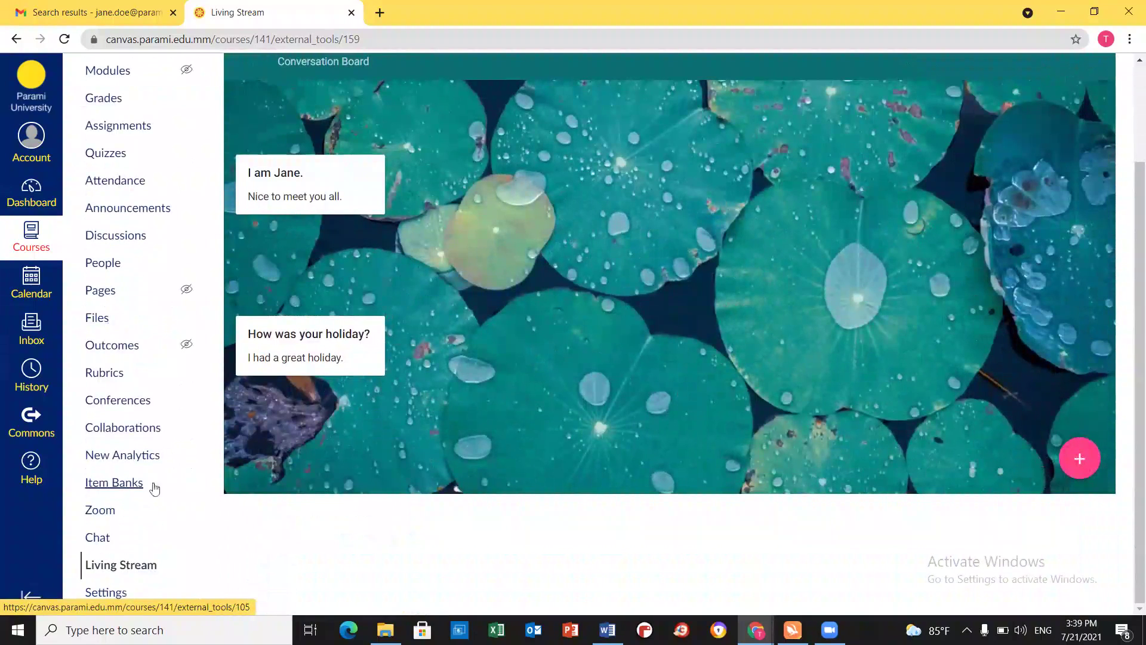
pyautogui.click(98, 514)
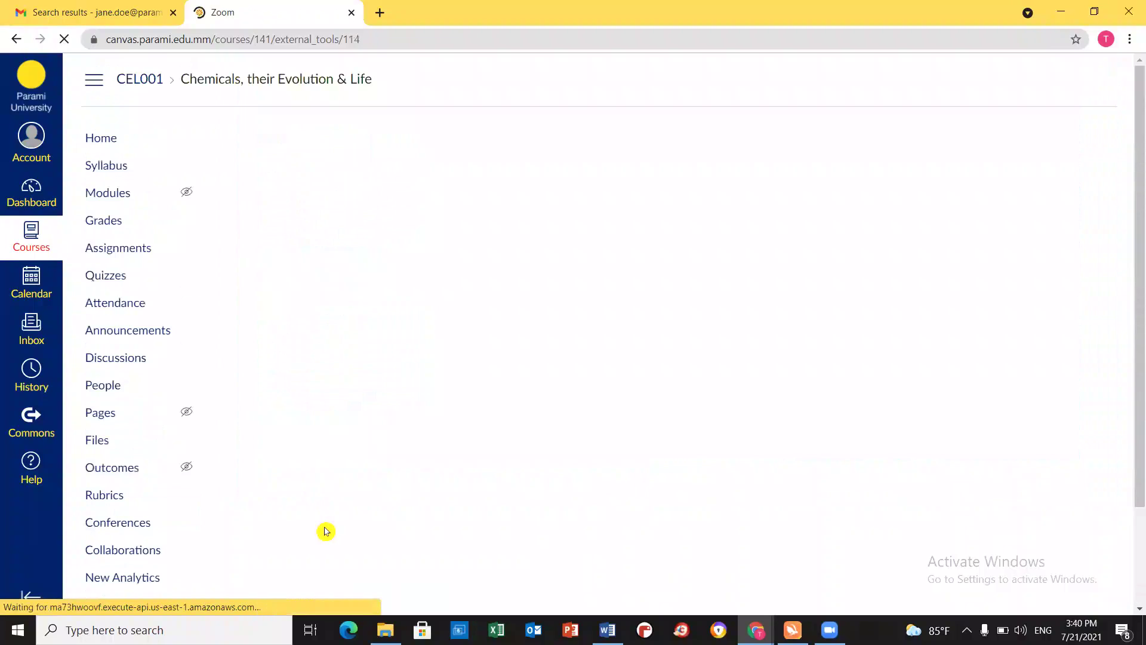
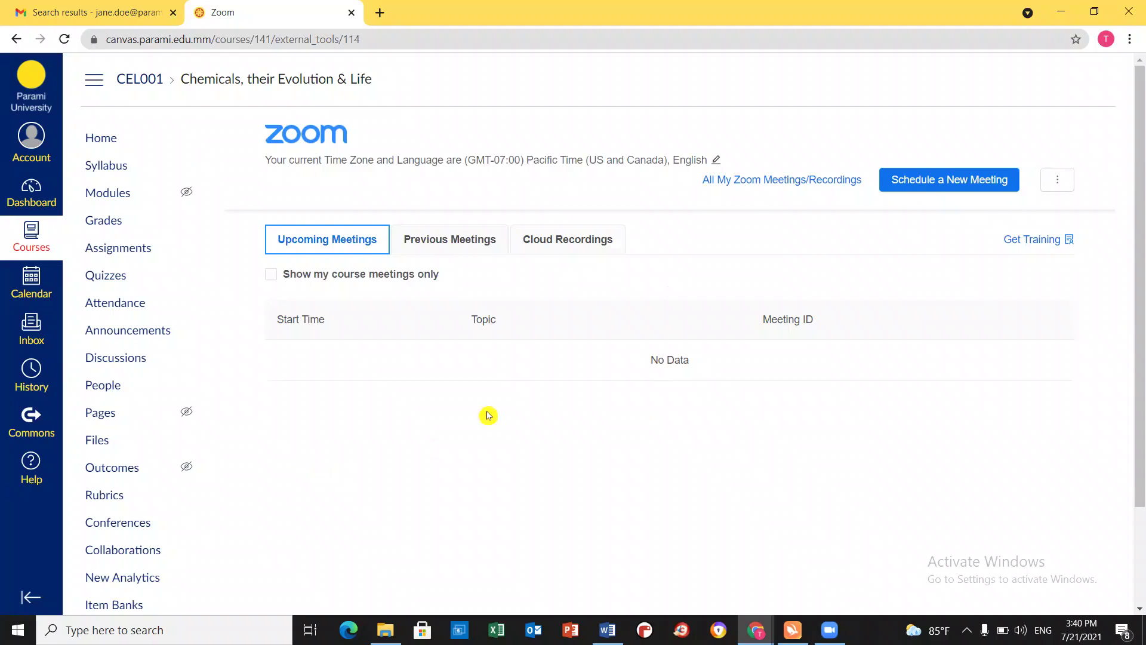
pyautogui.scroll(-1, 456, 461)
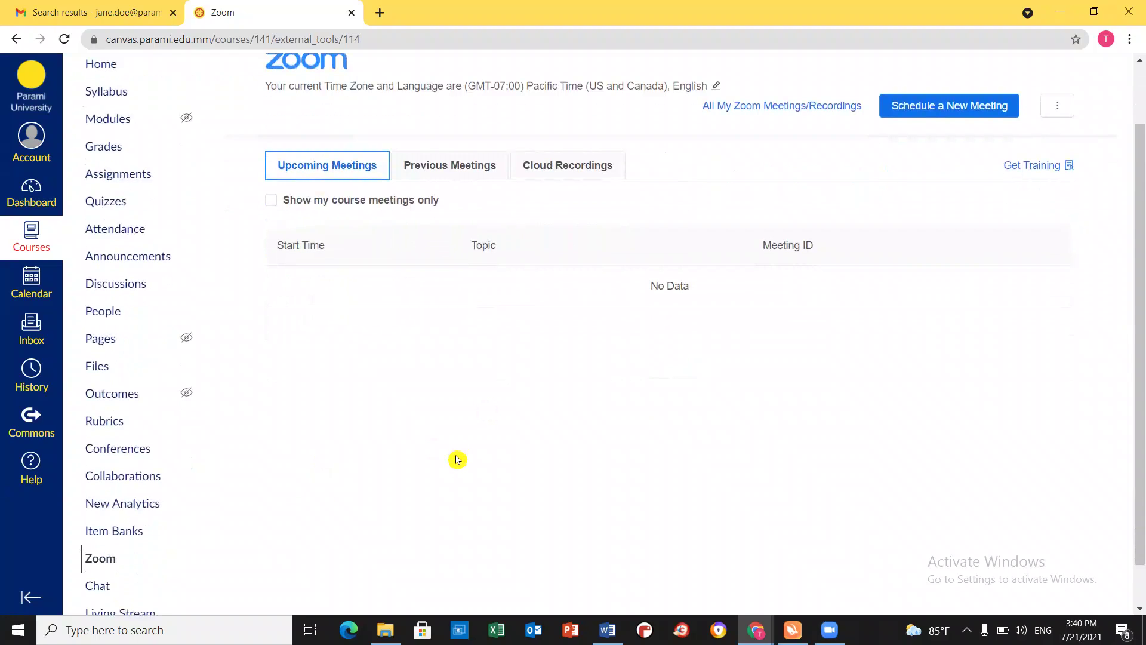
pyautogui.scroll(1, 381, 420)
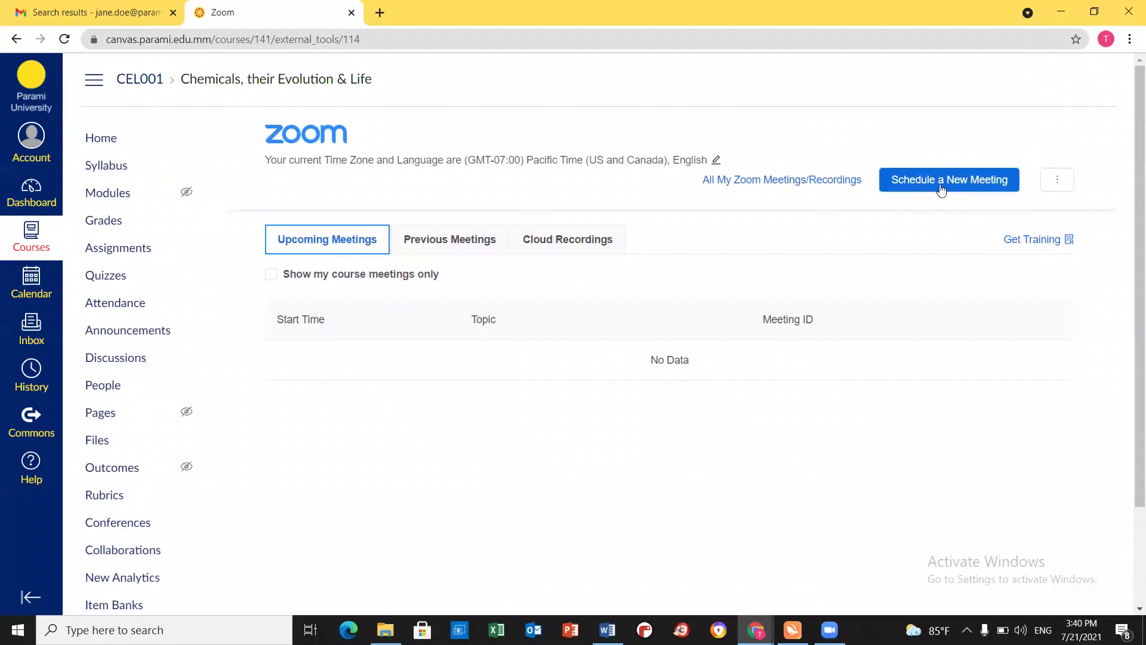
# Start scheduling a new Zoom meeting for the course and set its date to 08/18/2021.
pyautogui.click(941, 190)
pyautogui.click(636, 317)
pyautogui.click(642, 255)
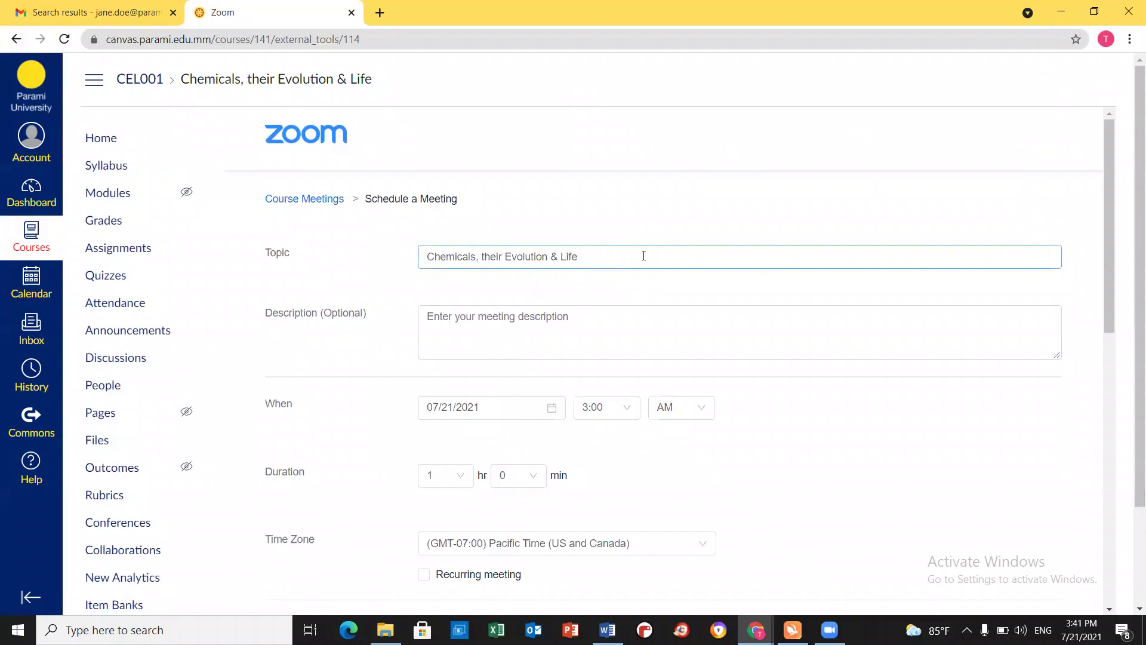
pyautogui.click(600, 323)
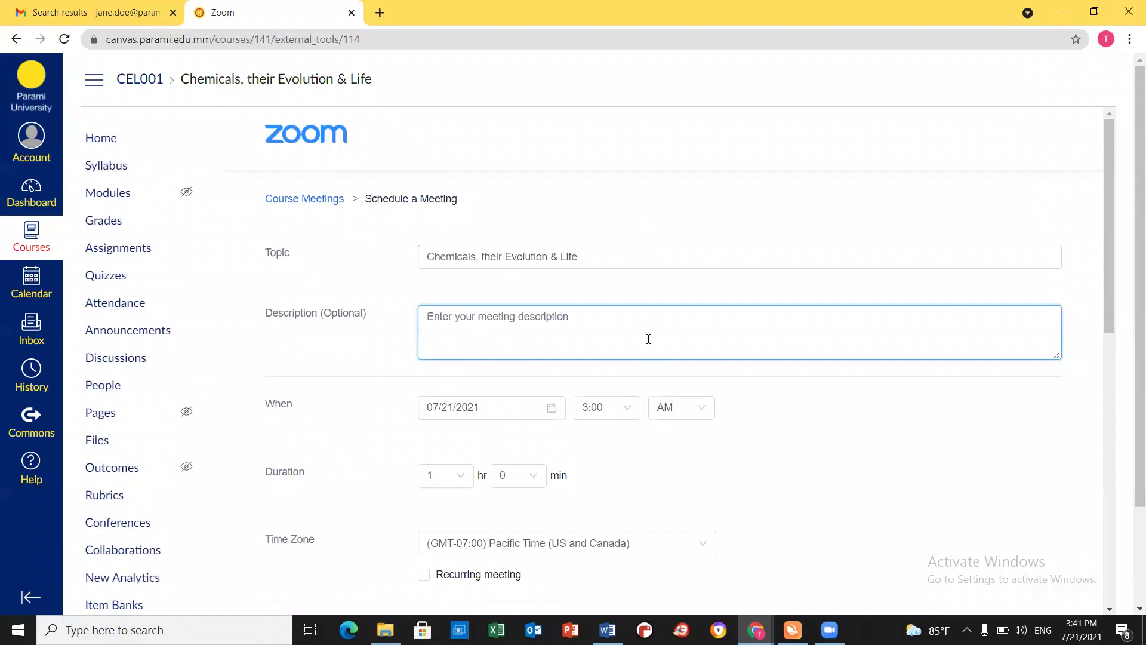
pyautogui.scroll(-2, 651, 343)
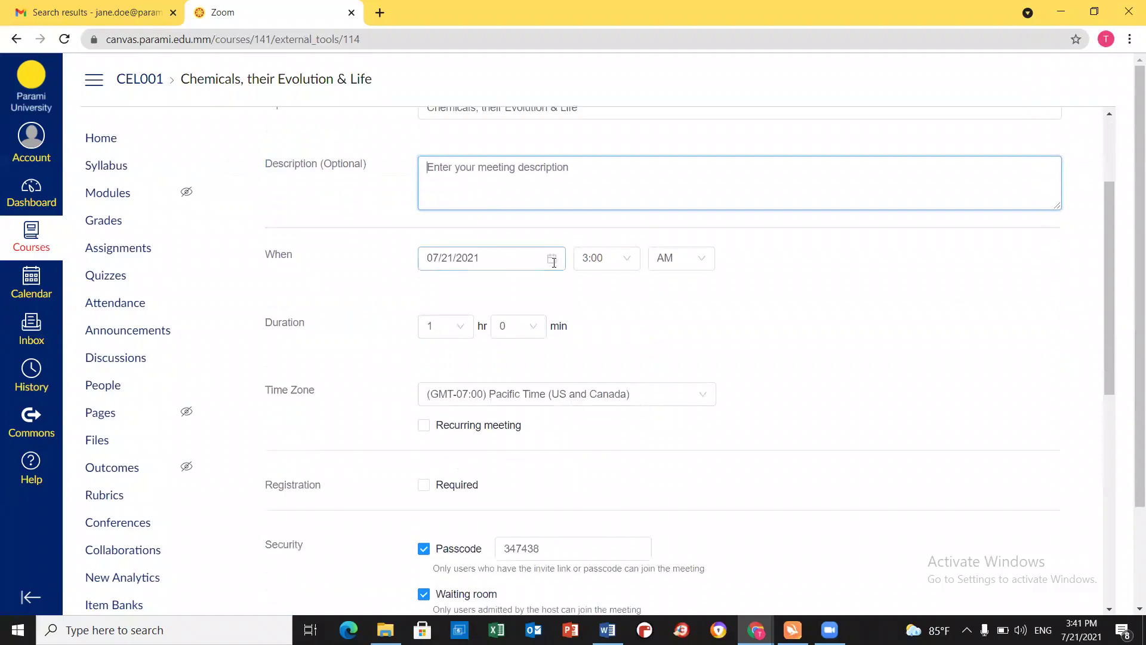
pyautogui.click(554, 263)
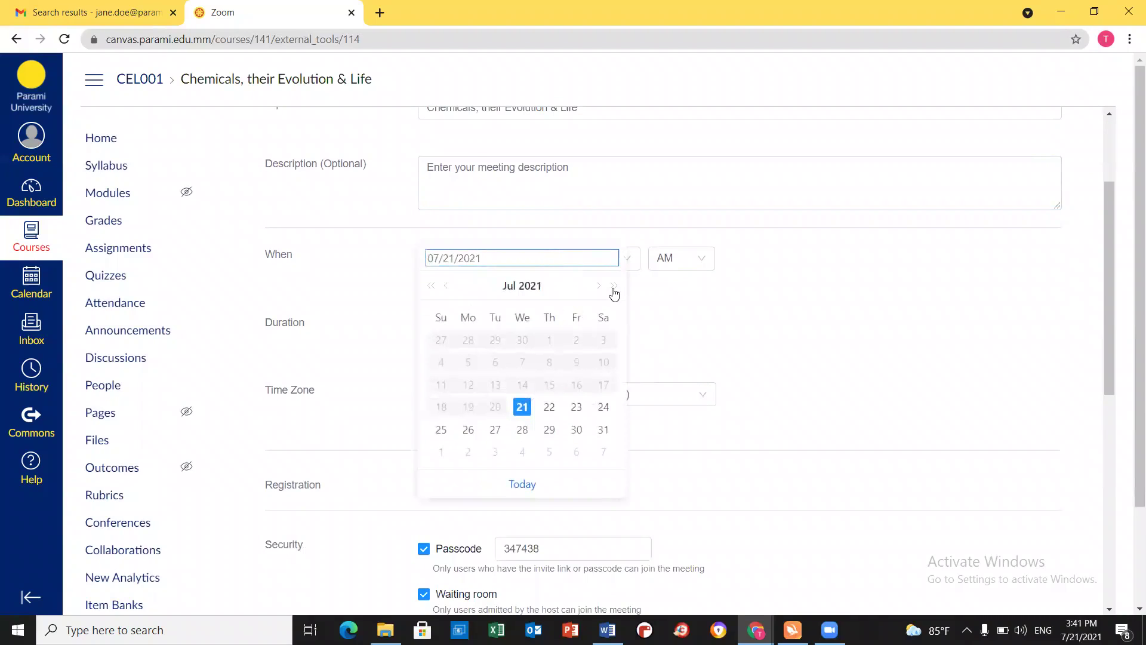
pyautogui.click(599, 287)
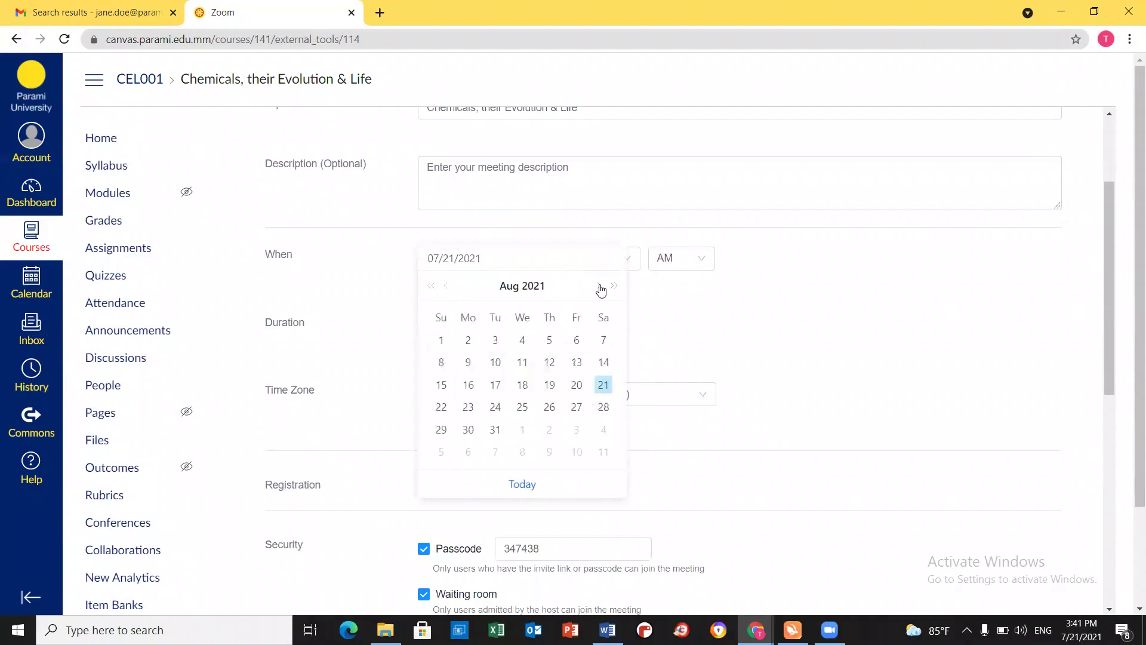
pyautogui.click(523, 387)
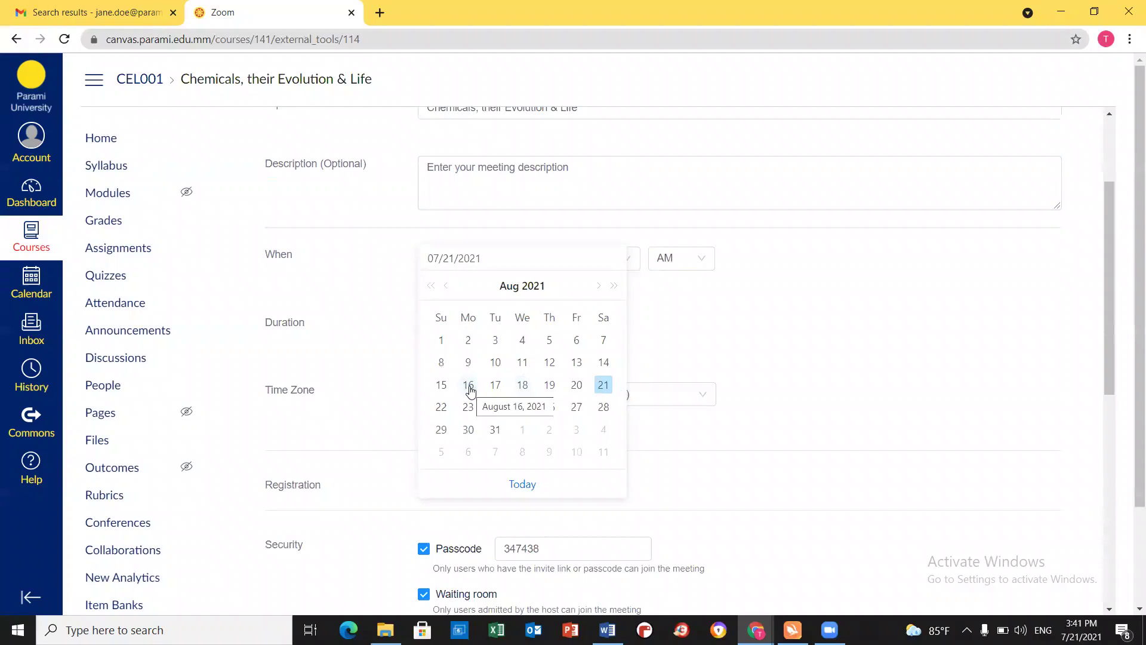
pyautogui.click(524, 395)
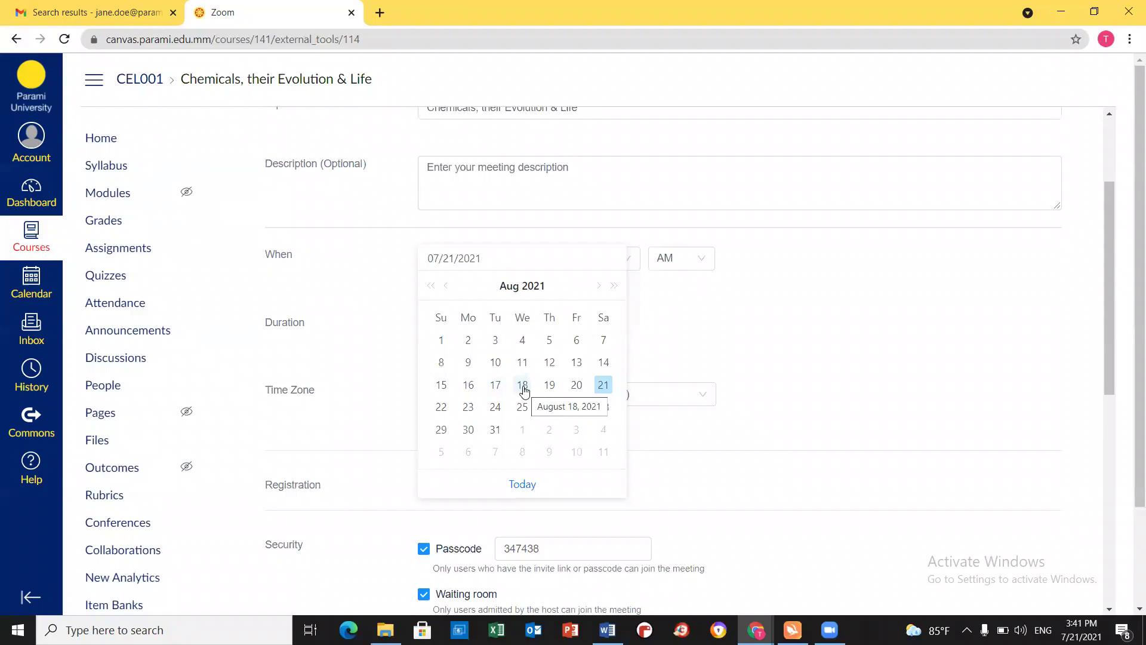
pyautogui.click(523, 385)
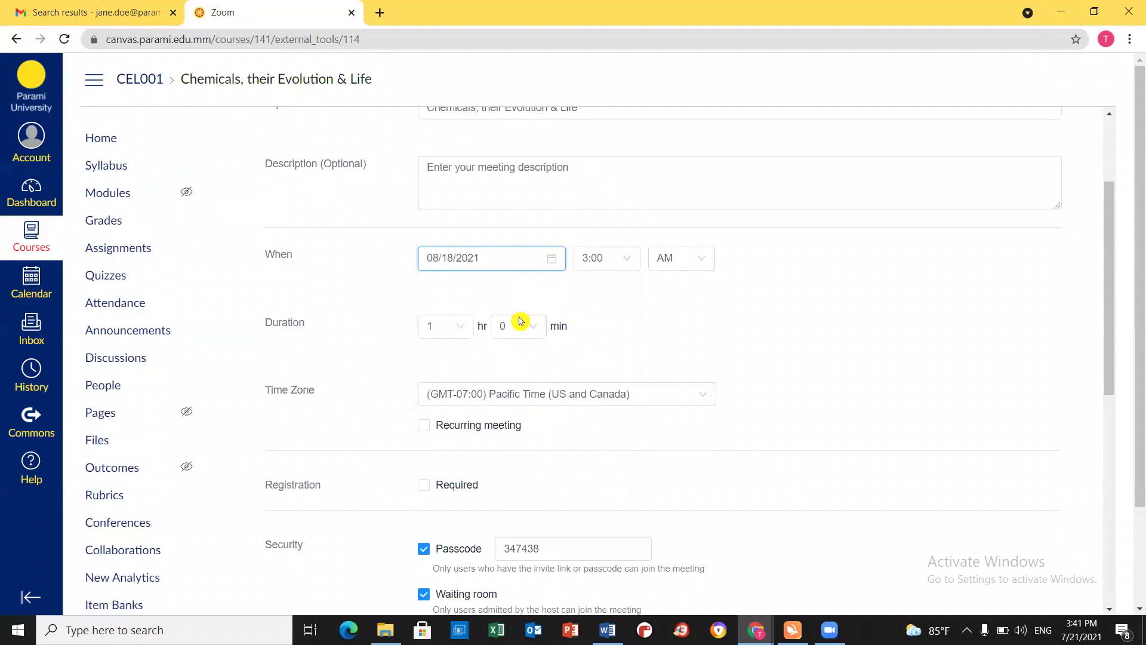
# Set the meeting to start at 3:00 PM with a duration of 1 hr 30 min.
pyautogui.click(703, 261)
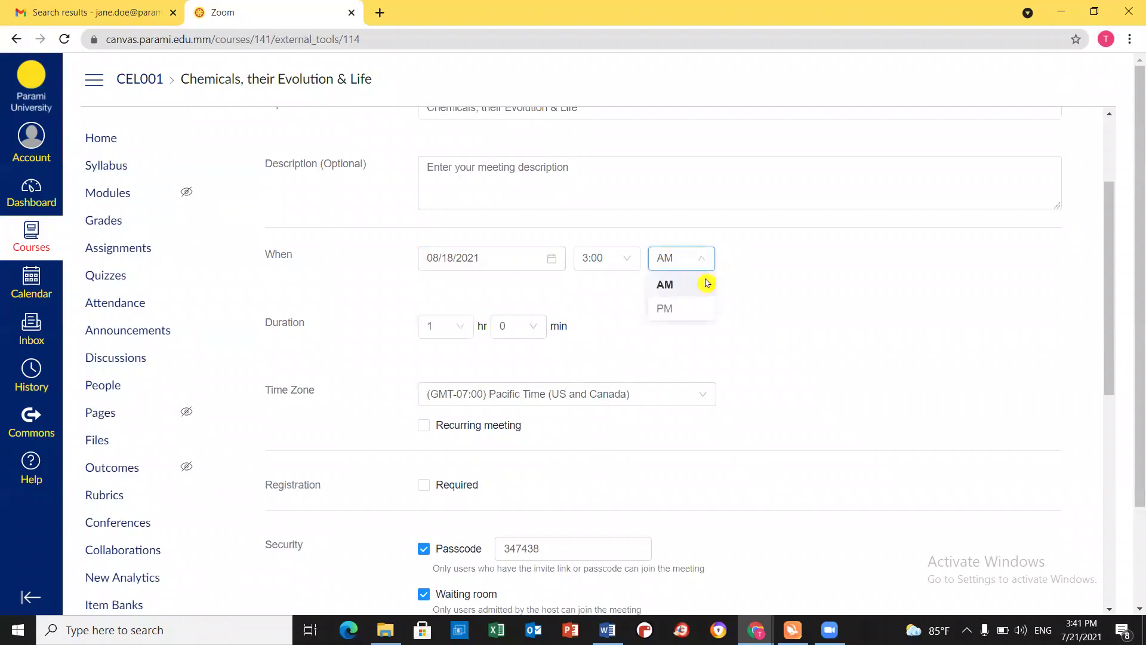
pyautogui.click(675, 310)
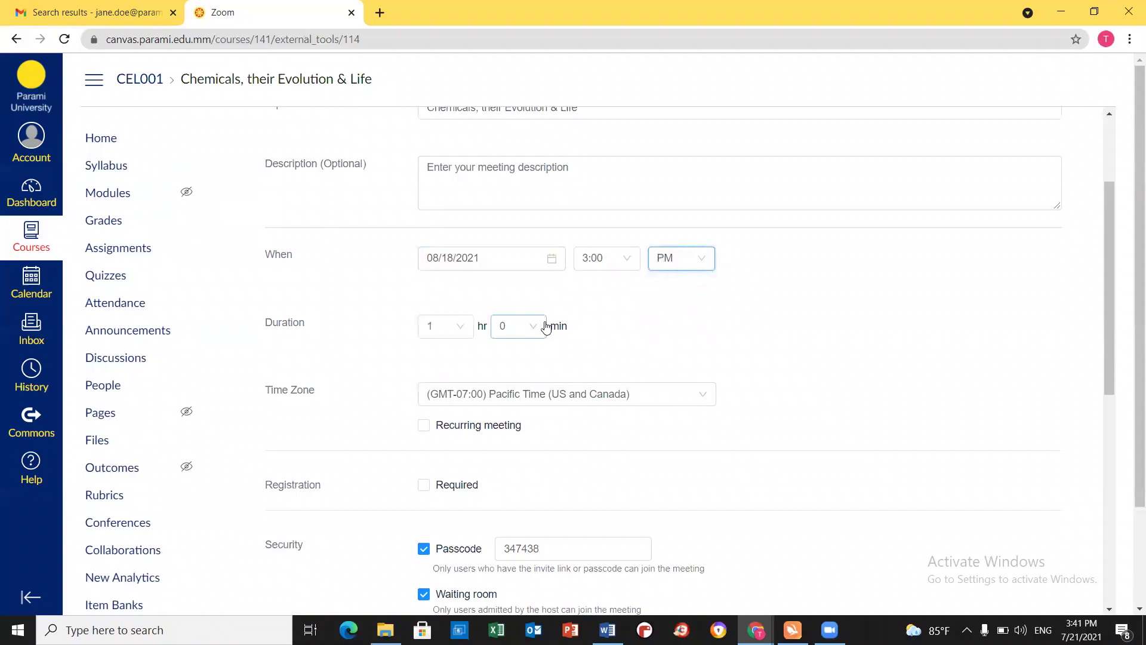
pyautogui.click(538, 326)
pyautogui.click(509, 406)
# Set the meeting's time zone to (GMT+06:00) Rangoon.
pyautogui.click(708, 400)
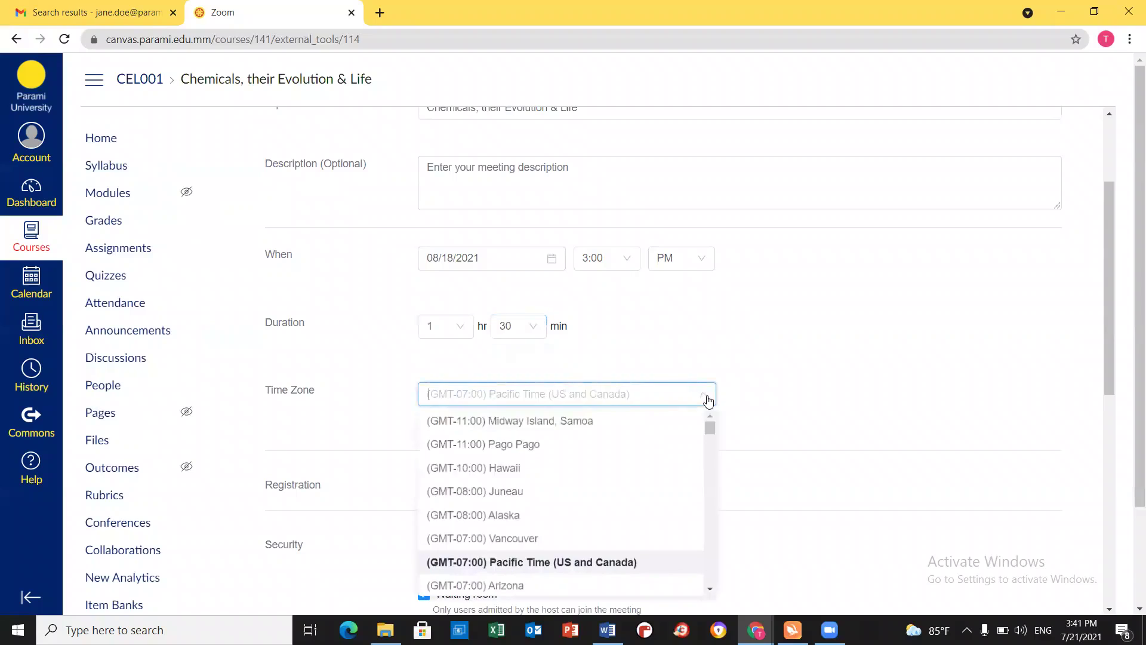
pyautogui.write('R')
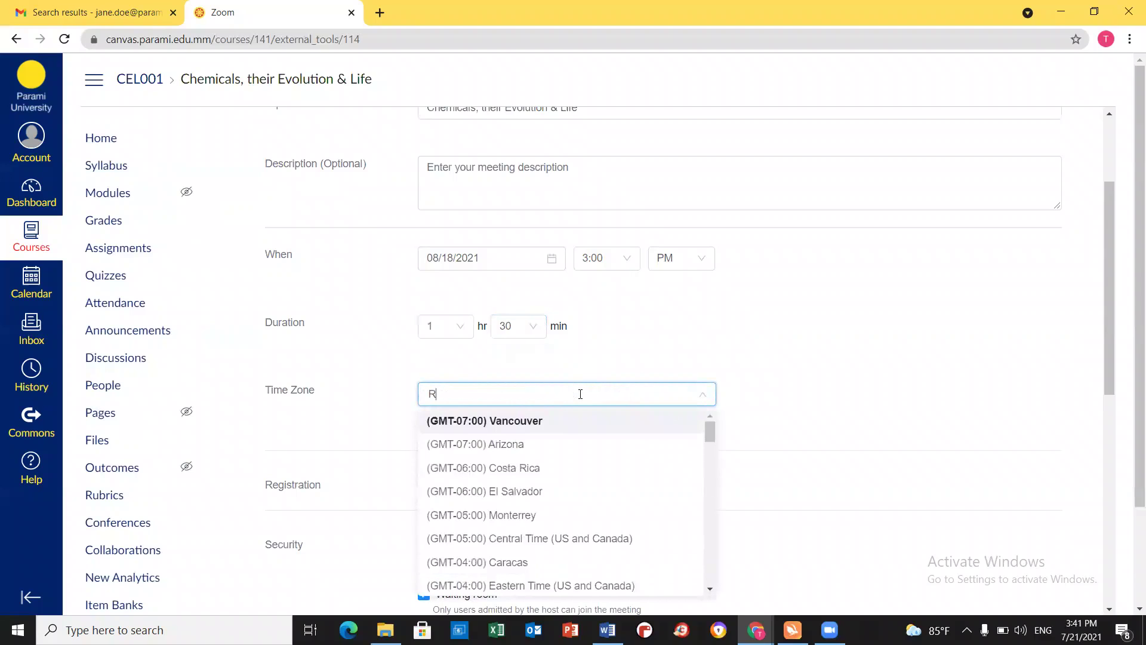
pyautogui.write('an')
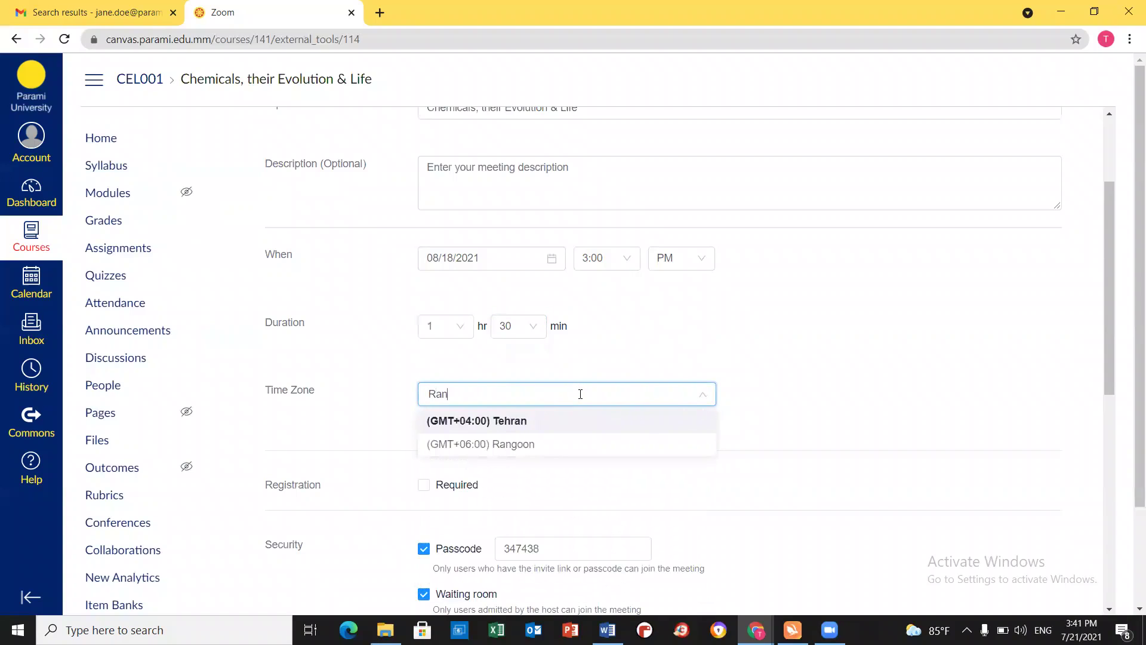
pyautogui.click(557, 449)
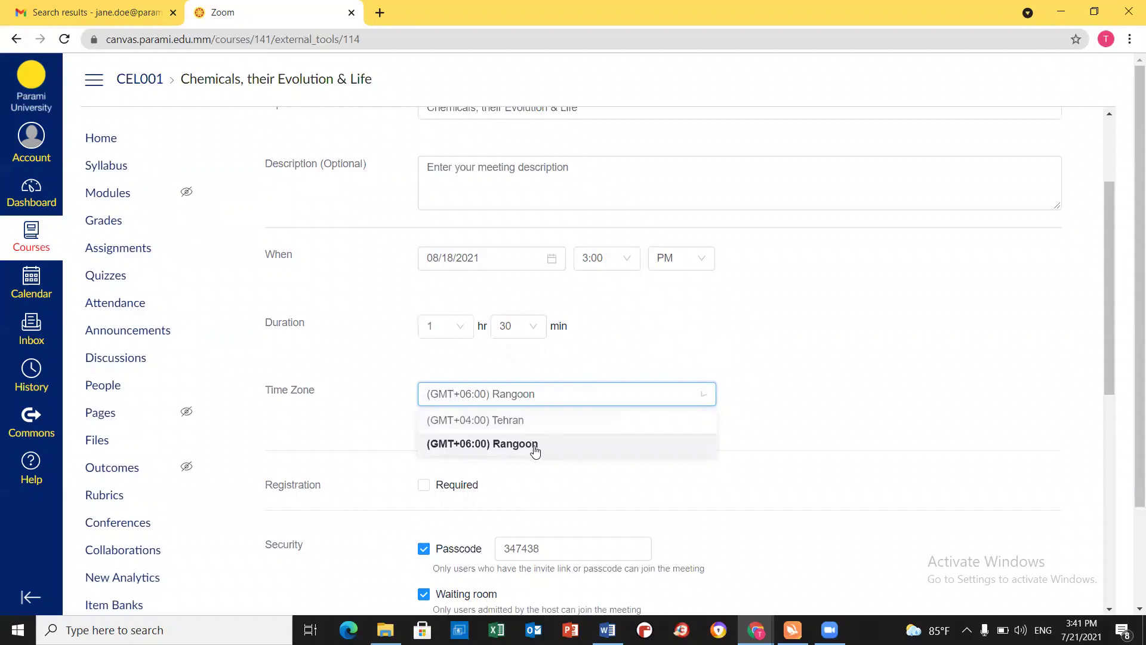
# Make the meeting recurring with a weekly recurrence and add Friday alongside Wednesday as a meeting day.
pyautogui.scroll(-1, 812, 349)
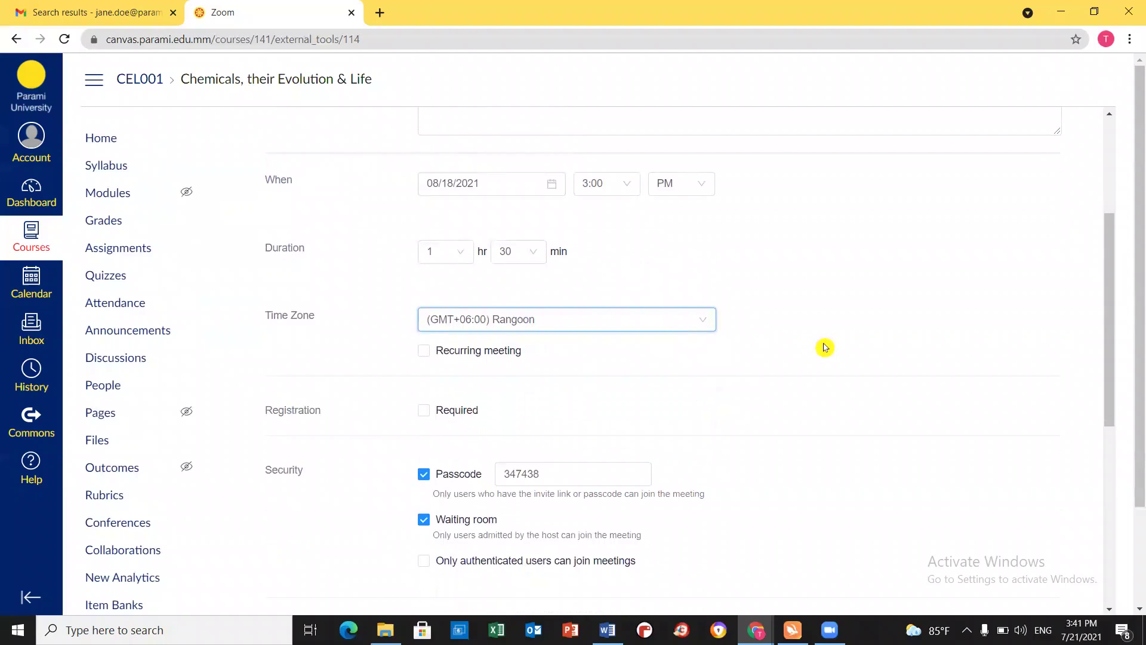
pyautogui.click(424, 352)
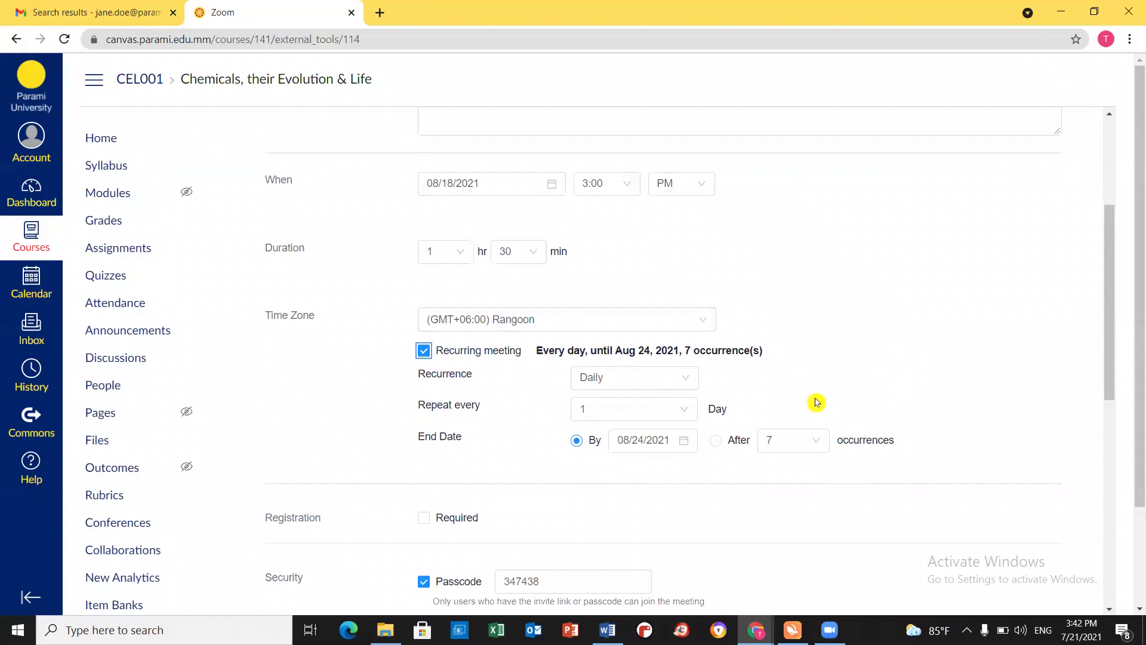
pyautogui.click(691, 383)
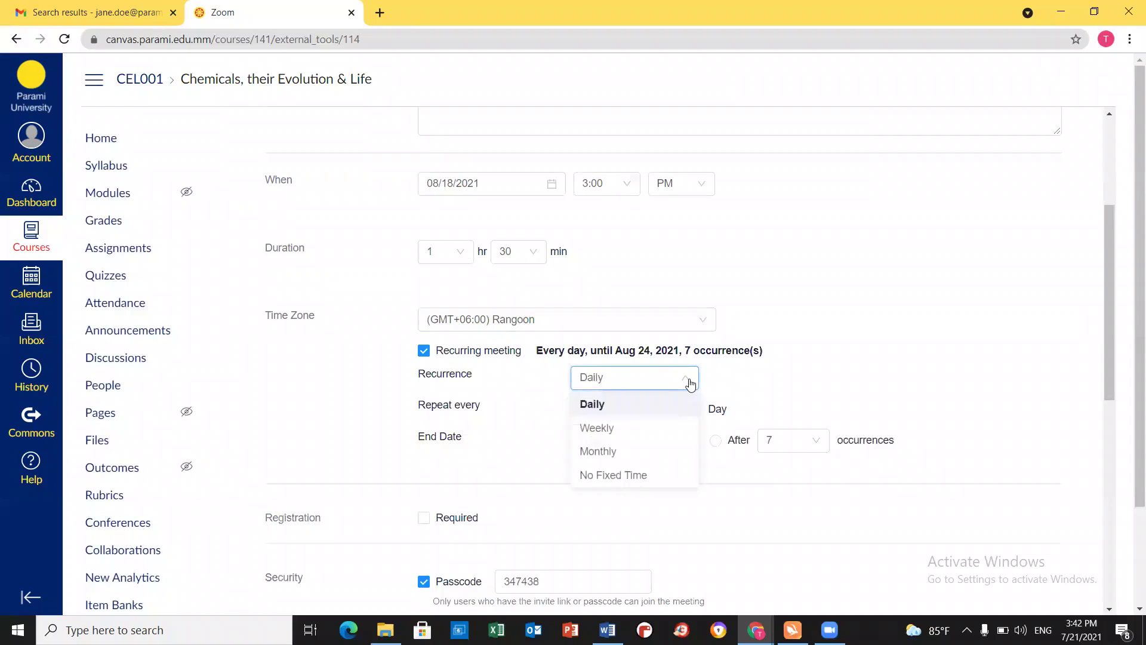
pyautogui.click(609, 428)
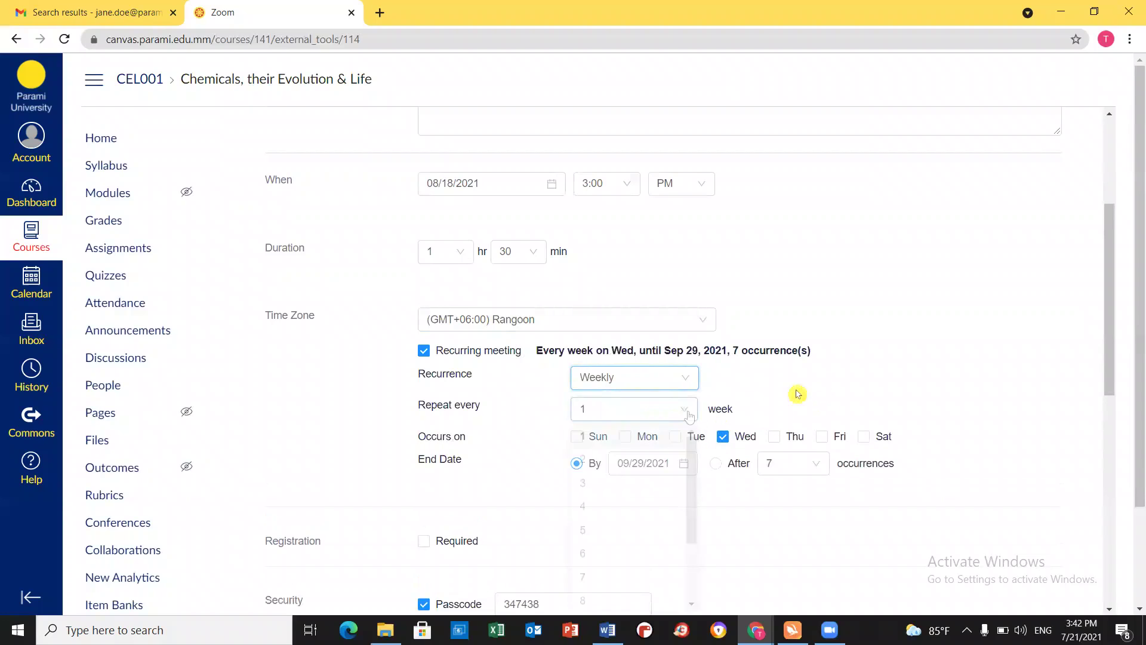
pyautogui.click(798, 394)
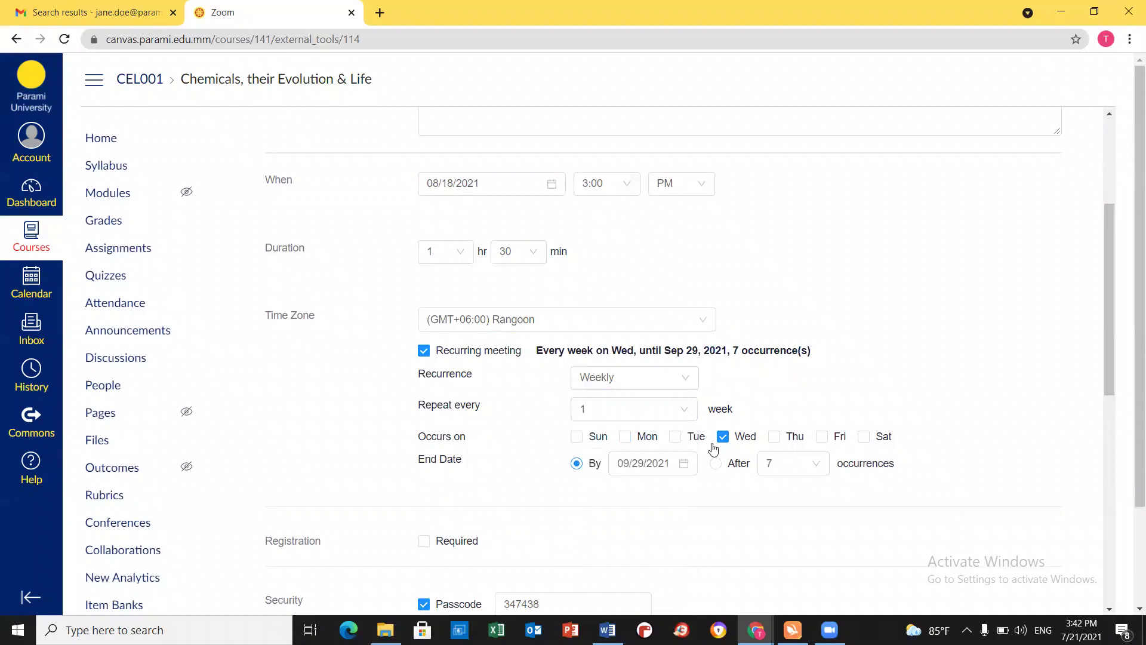
pyautogui.click(823, 438)
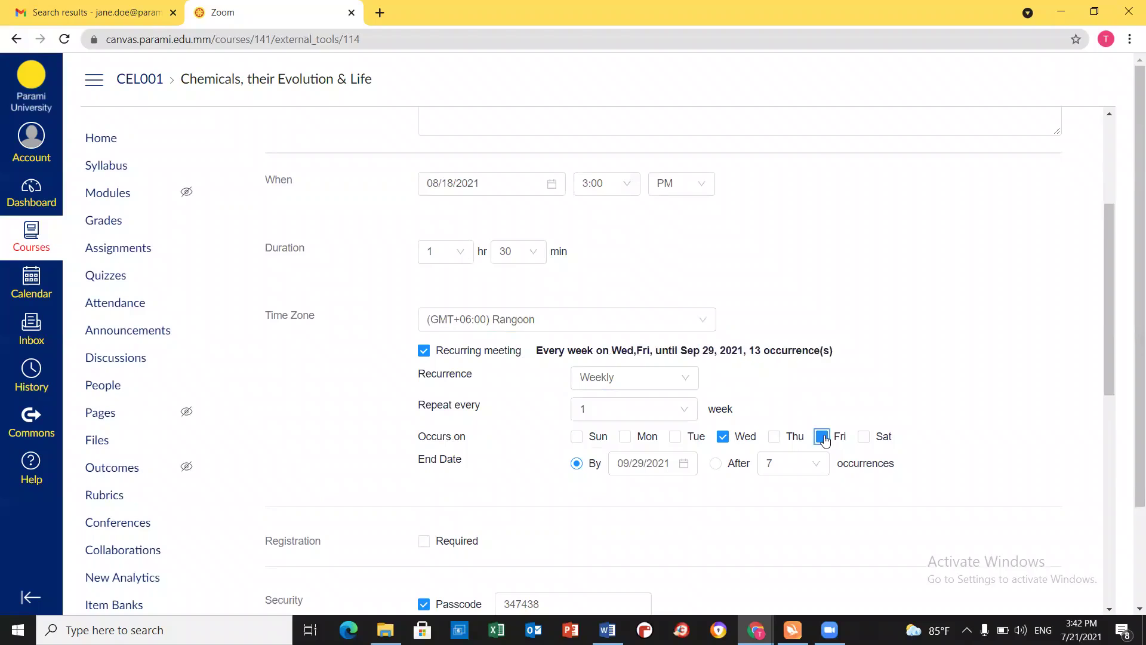
# Turn on video for both the host and the participants of the meeting.
pyautogui.scroll(-1, 799, 421)
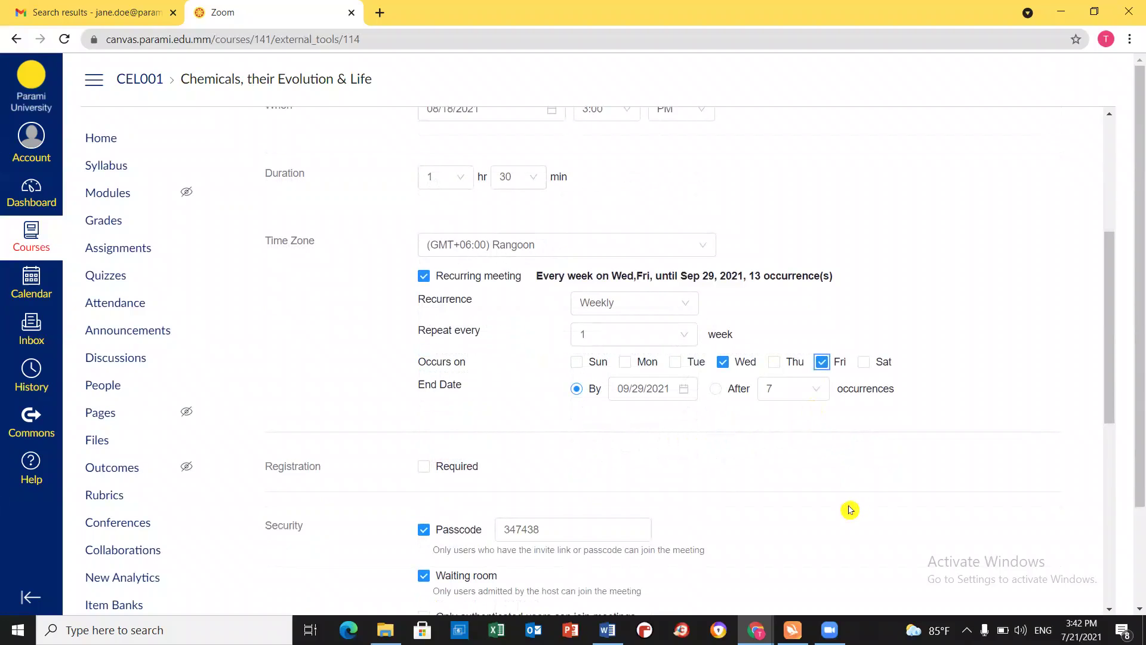
pyautogui.scroll(-1, 490, 410)
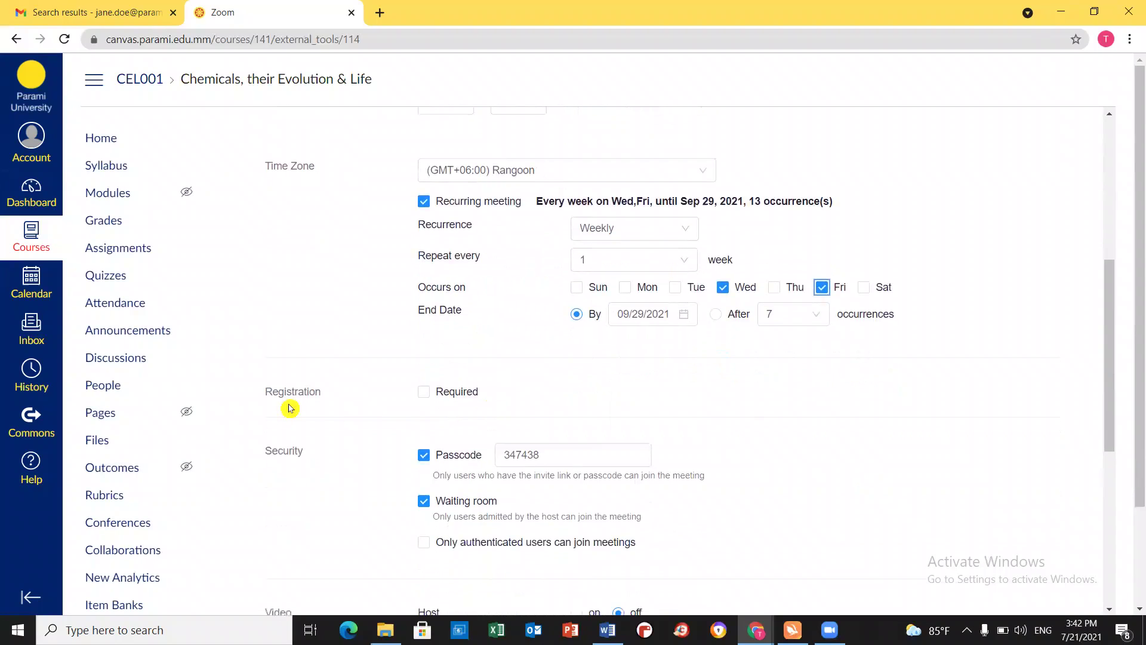
pyautogui.scroll(-2, 595, 388)
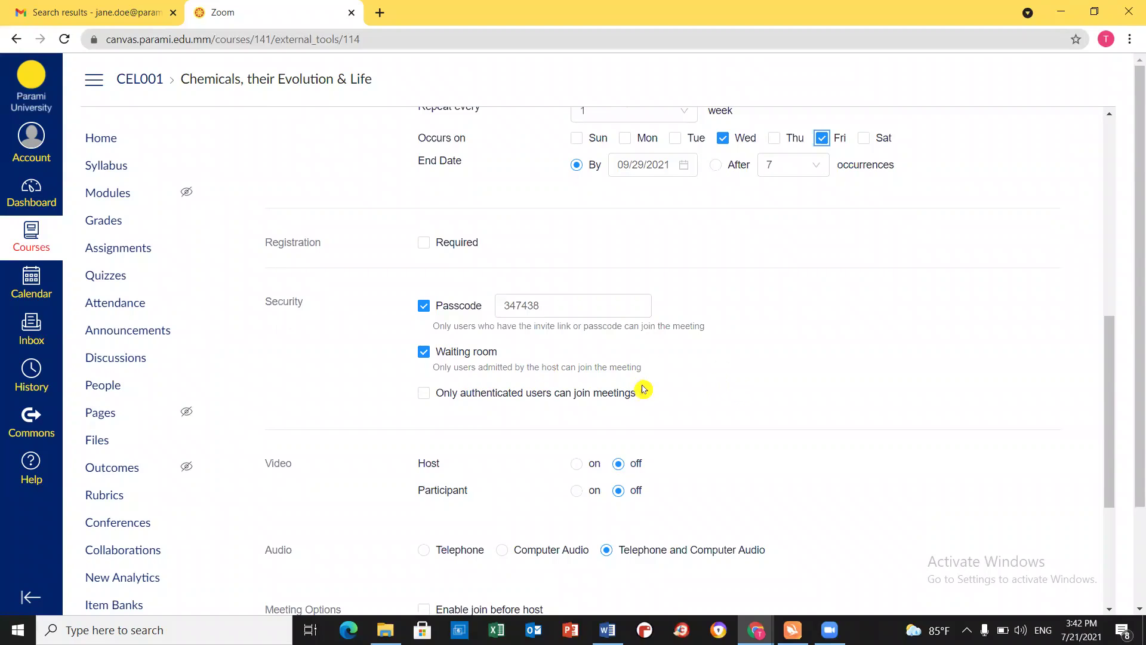
pyautogui.scroll(-3, 597, 370)
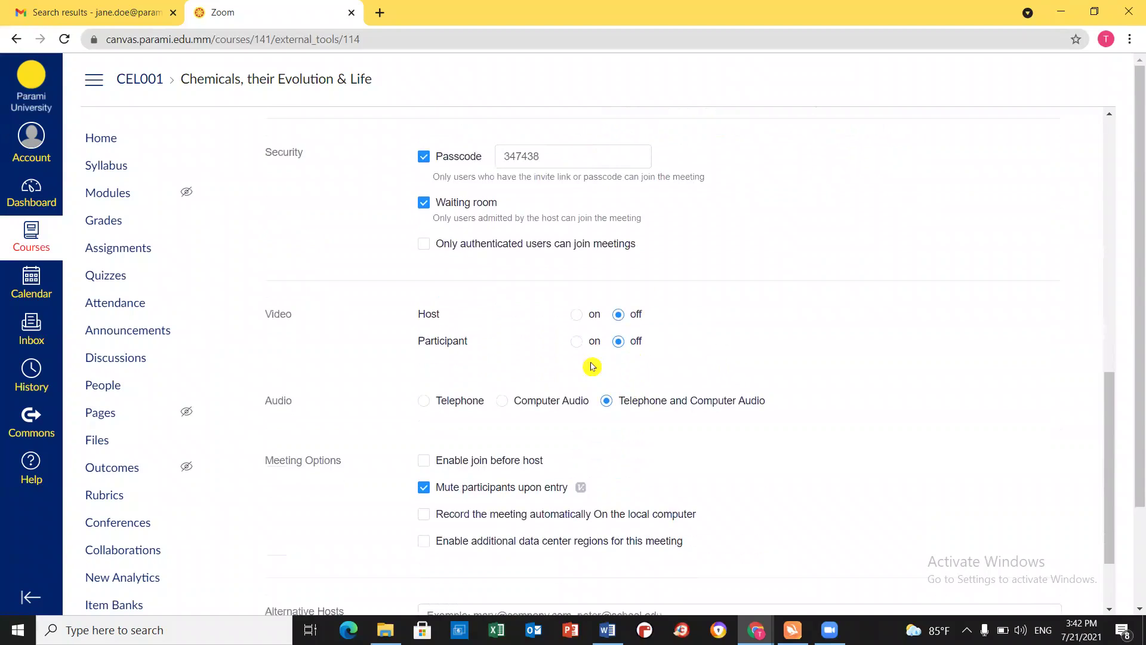
pyautogui.click(576, 314)
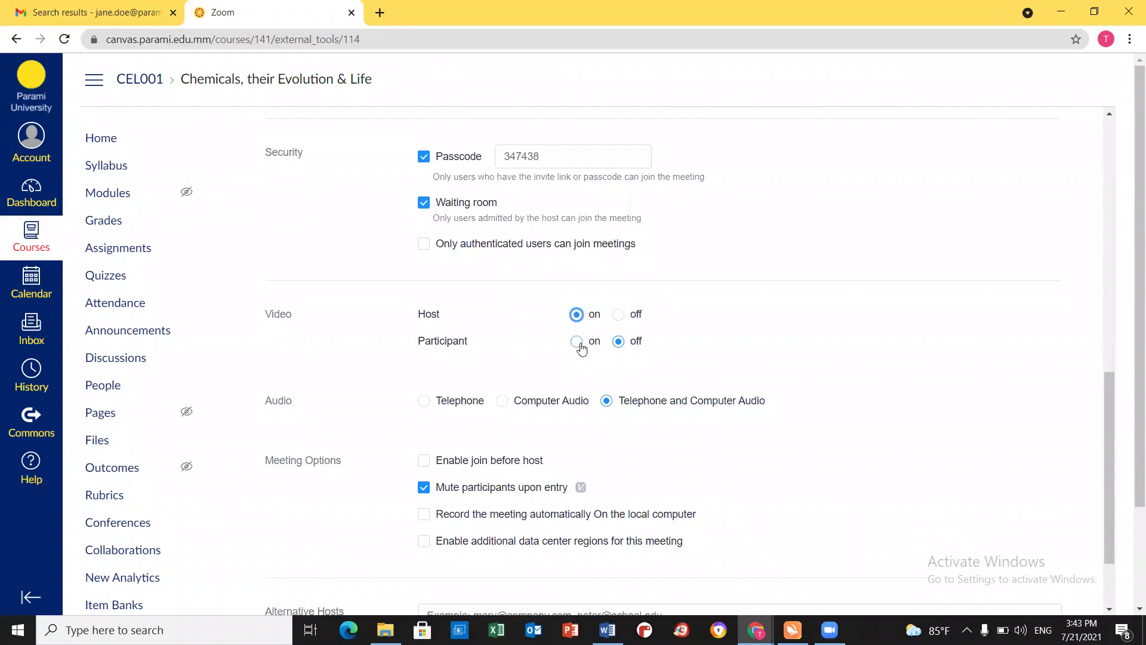
pyautogui.click(576, 342)
# Save the scheduled meeting, leaving the remaining audio, meeting option and alternative host settings as they are.
pyautogui.scroll(-1, 677, 378)
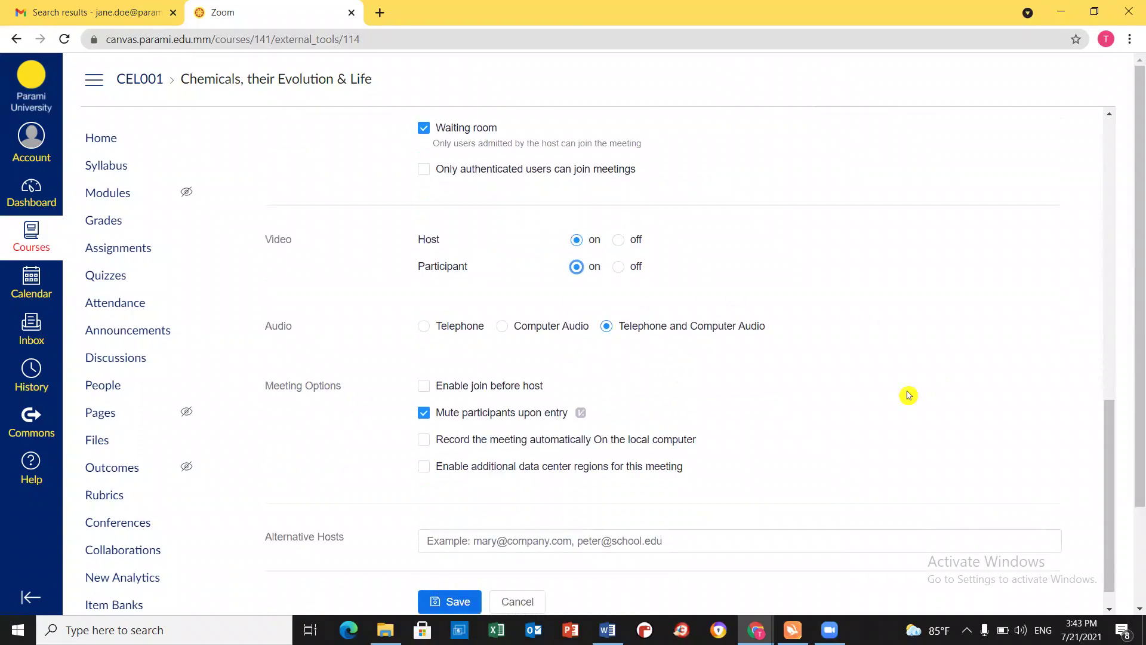
pyautogui.scroll(-1, 798, 378)
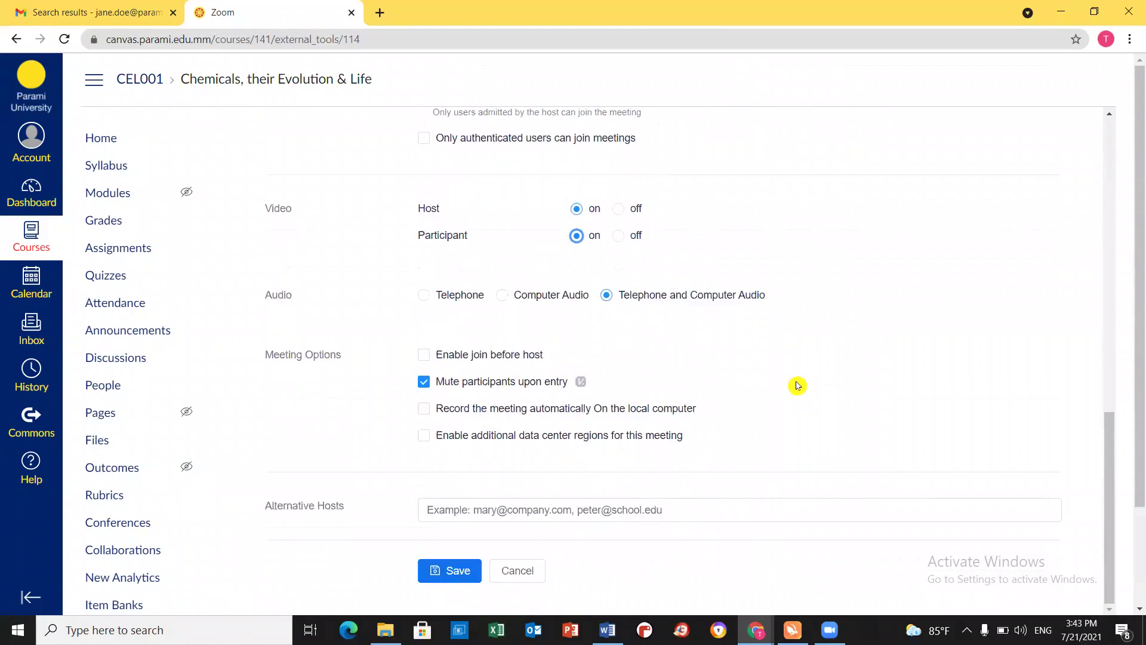
pyautogui.scroll(-2, 788, 388)
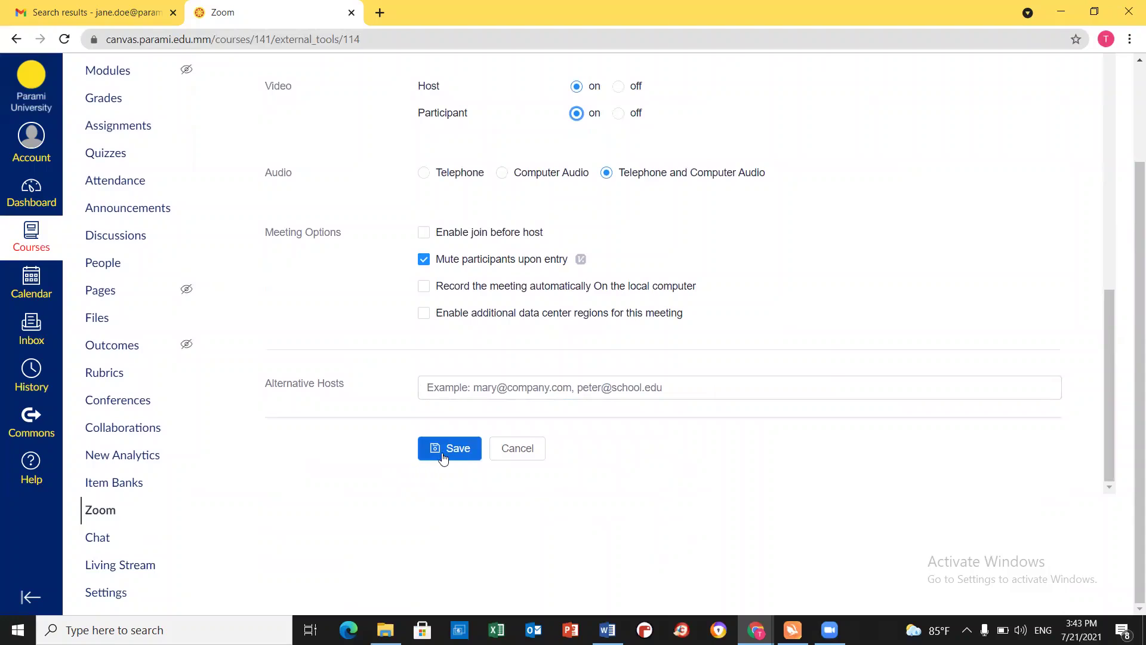
pyautogui.click(468, 453)
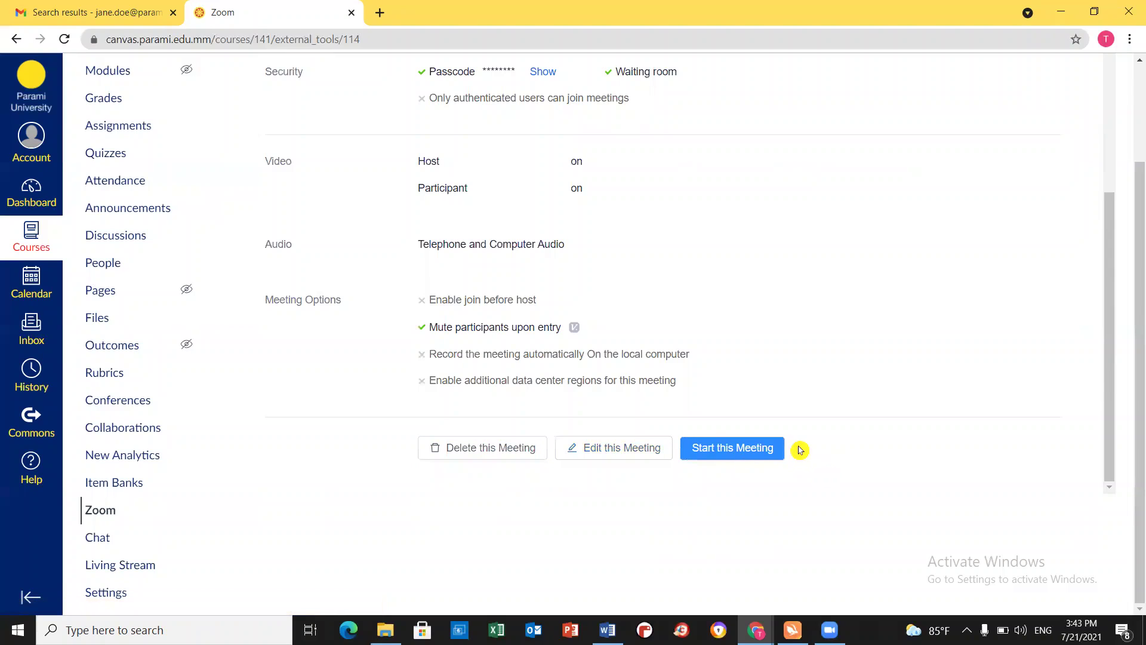
# Review the saved meeting's details and return to the list of course meetings.
pyautogui.scroll(6, 776, 367)
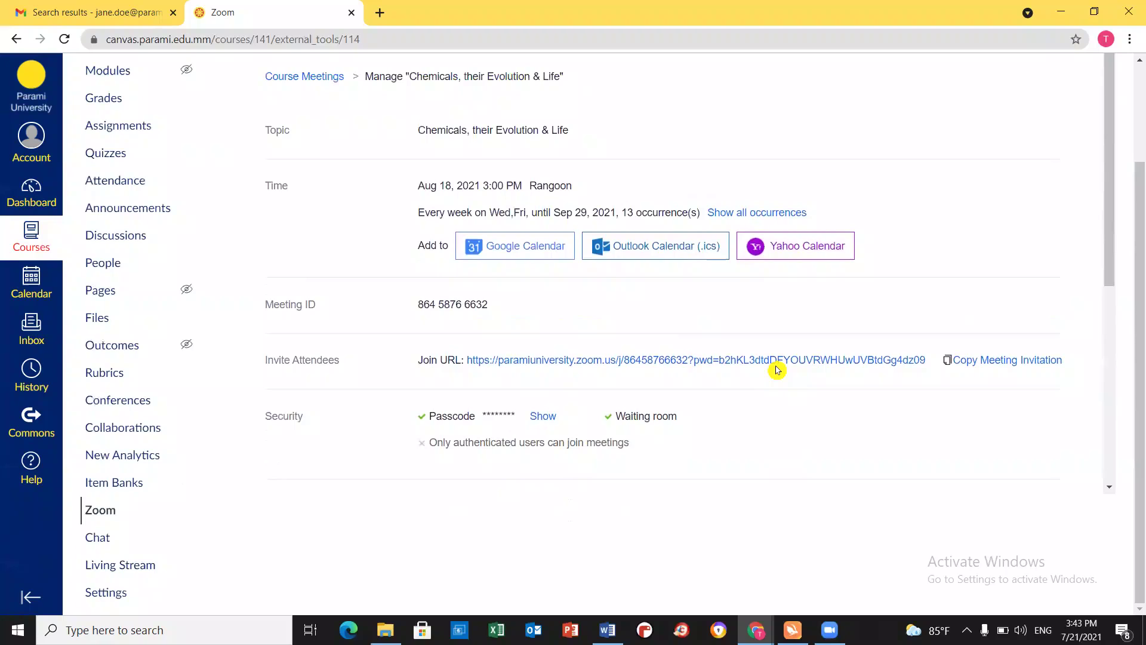
pyautogui.scroll(3, 778, 370)
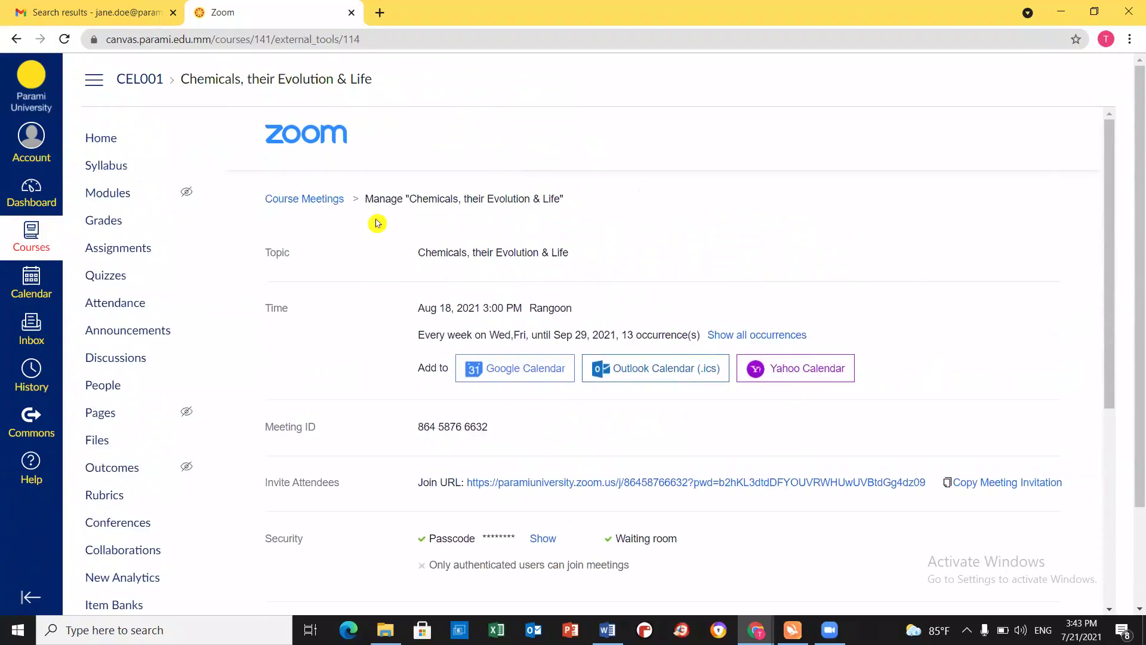
pyautogui.click(308, 205)
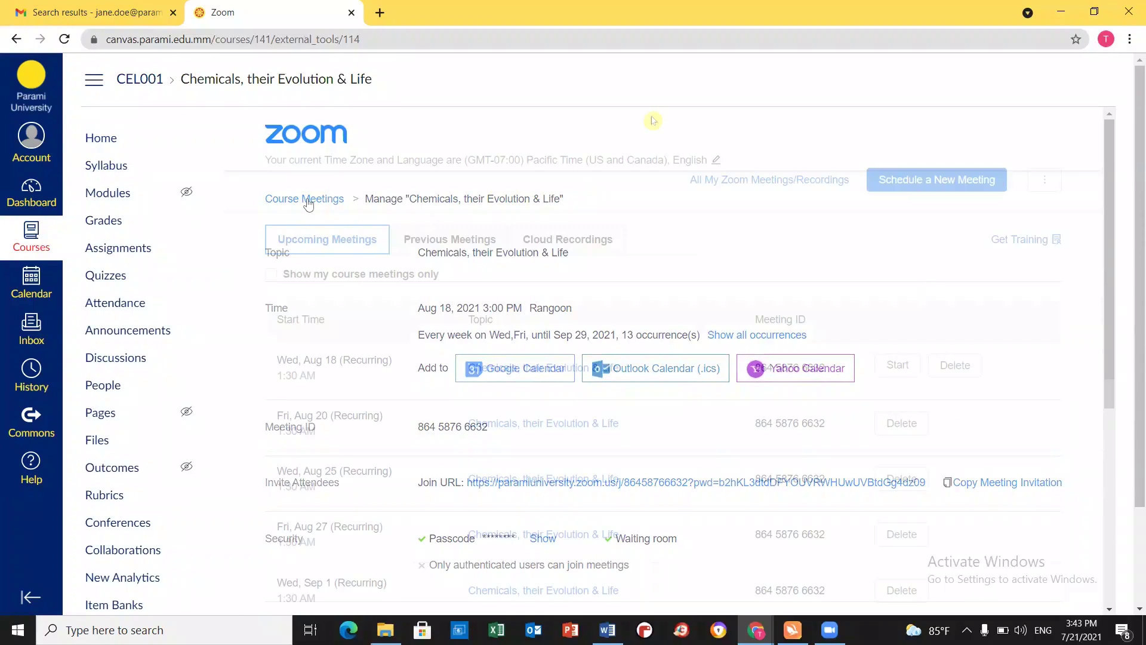
# Change Zoom's time zone to (GMT+06:00) Rangoon, keeping English as the language, and save the update.
pyautogui.click(717, 160)
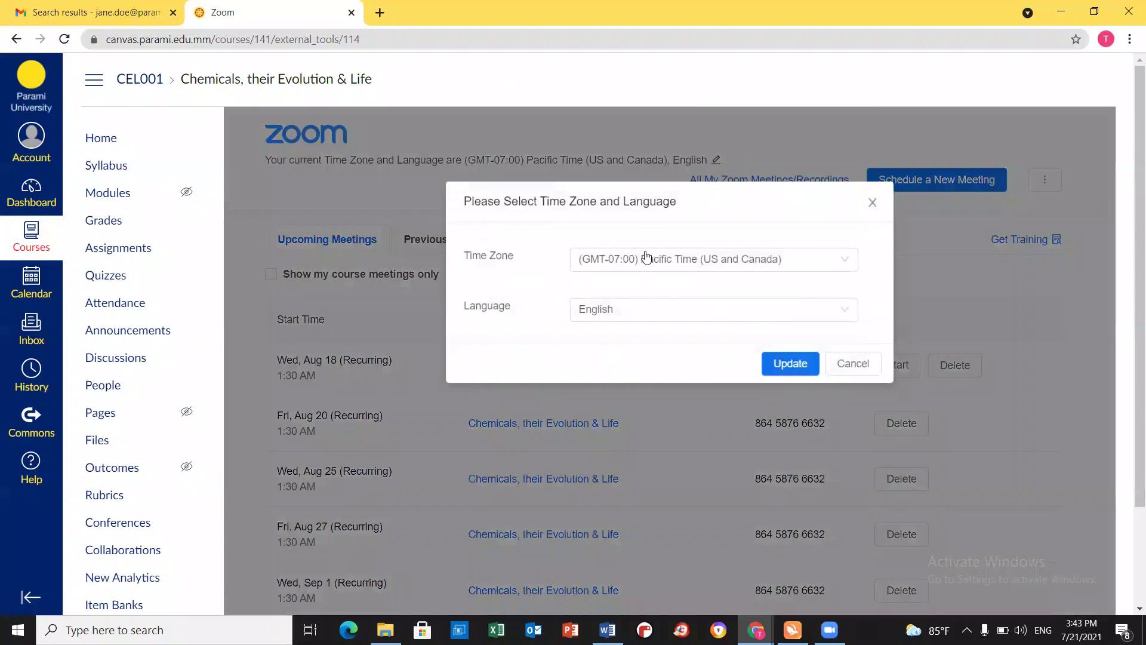
pyautogui.click(851, 264)
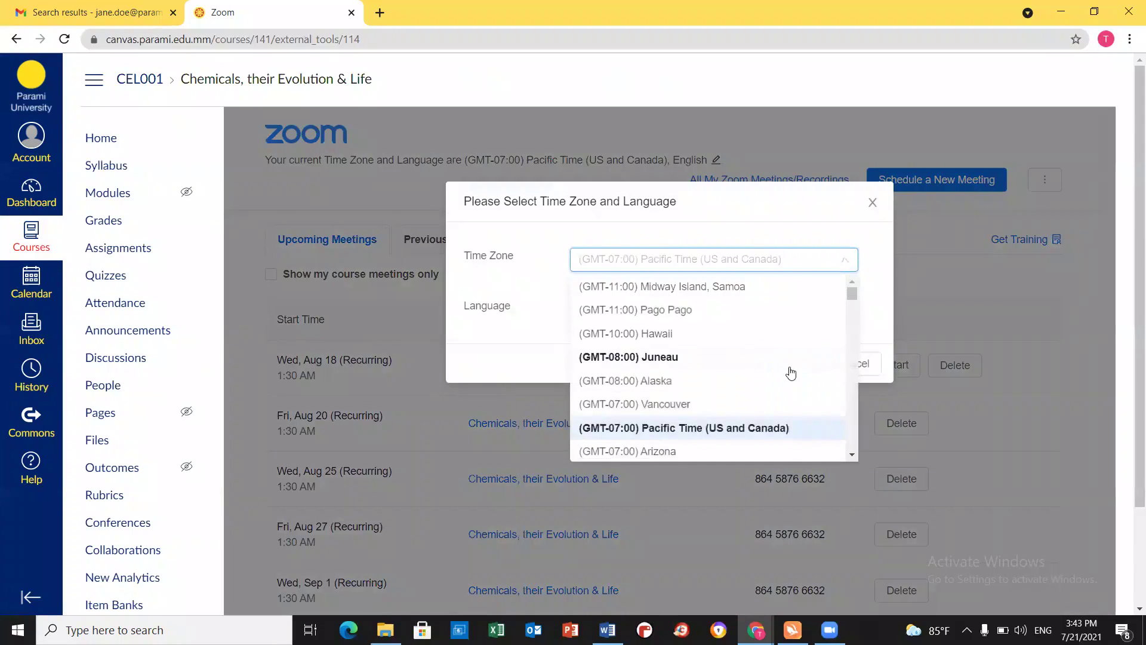
pyautogui.write('R')
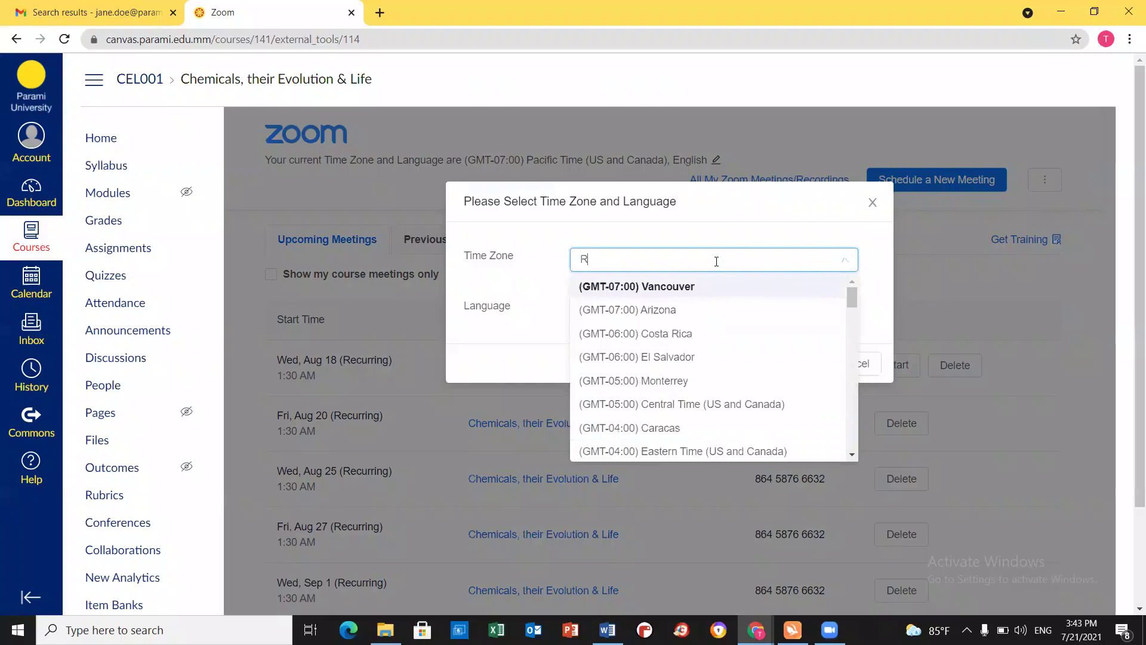
pyautogui.write('an')
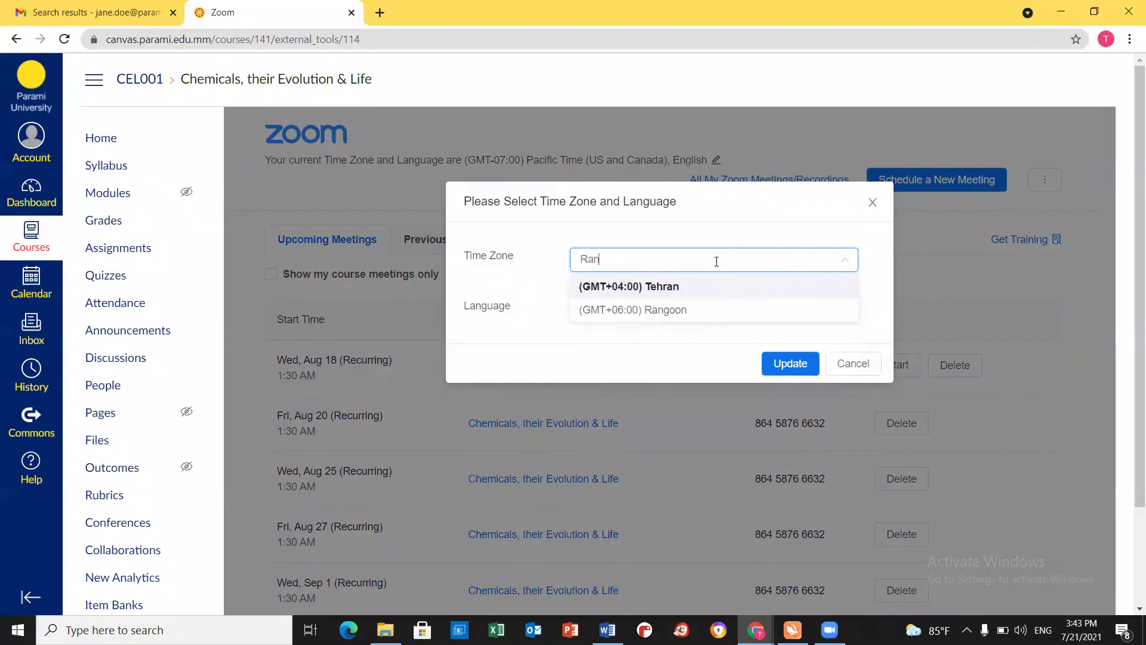
pyautogui.click(696, 309)
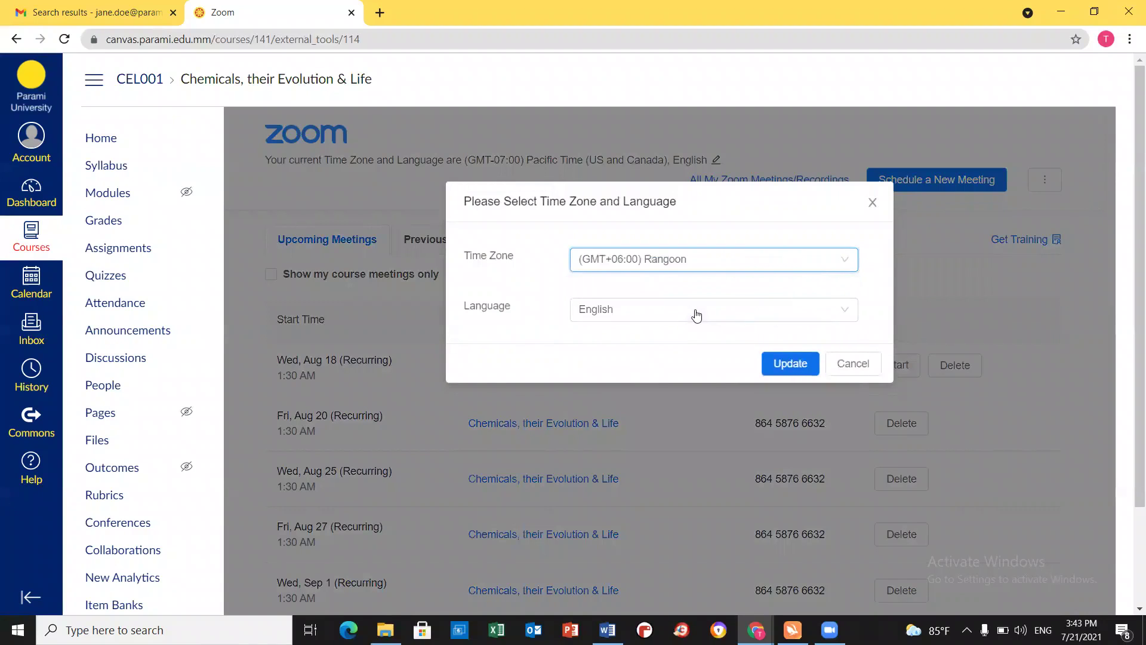
pyautogui.click(789, 363)
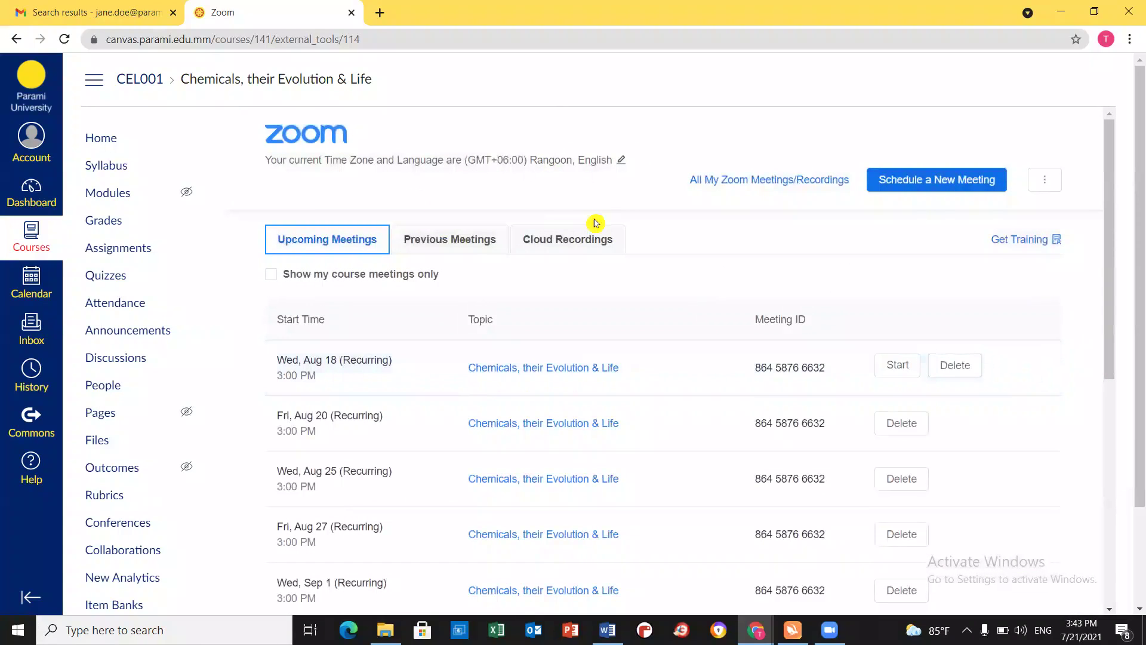
# Start the Wednesday, August 18 meeting in the Zoom Meetings application, and return to the course's list of upcoming meetings.
pyautogui.scroll(-1, 626, 286)
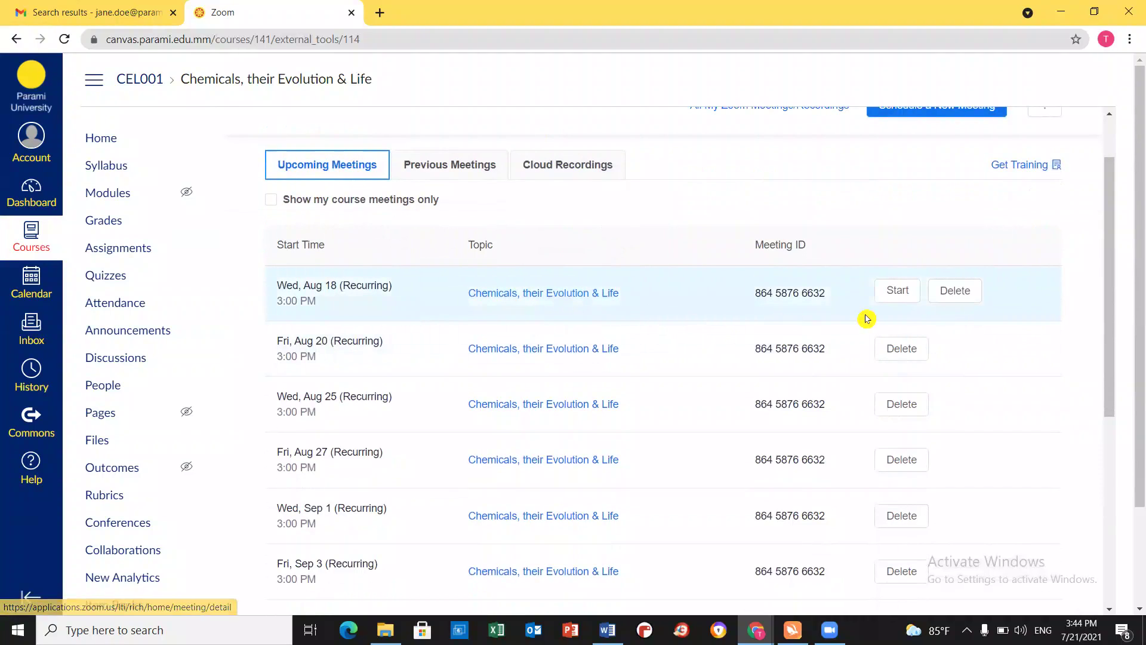
pyautogui.click(897, 291)
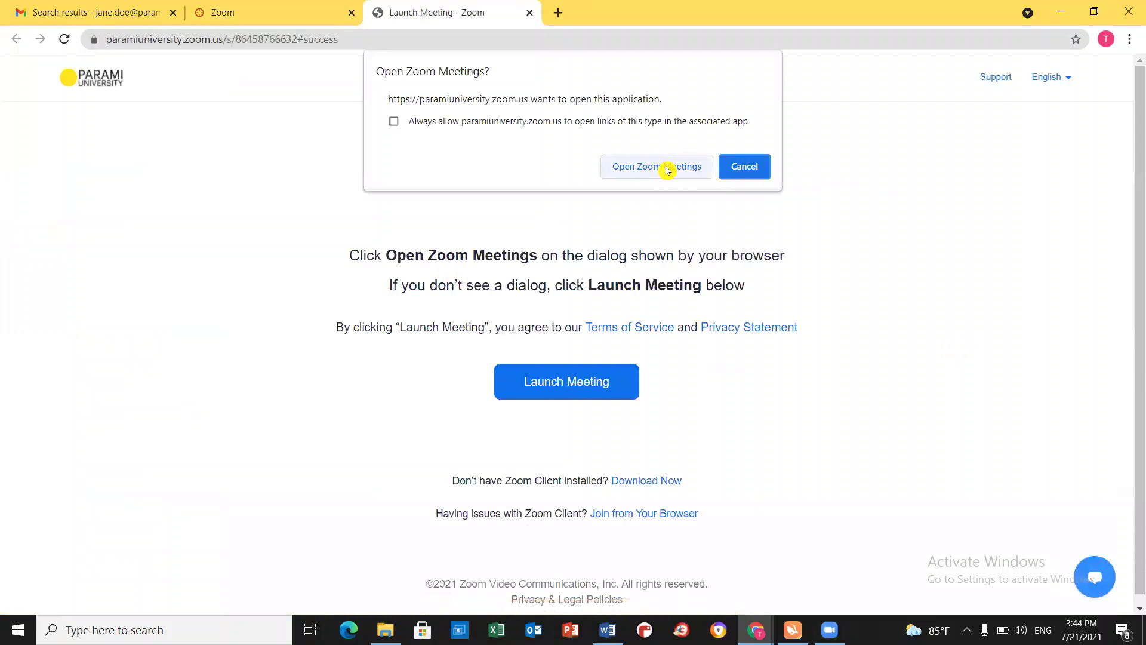
pyautogui.click(677, 168)
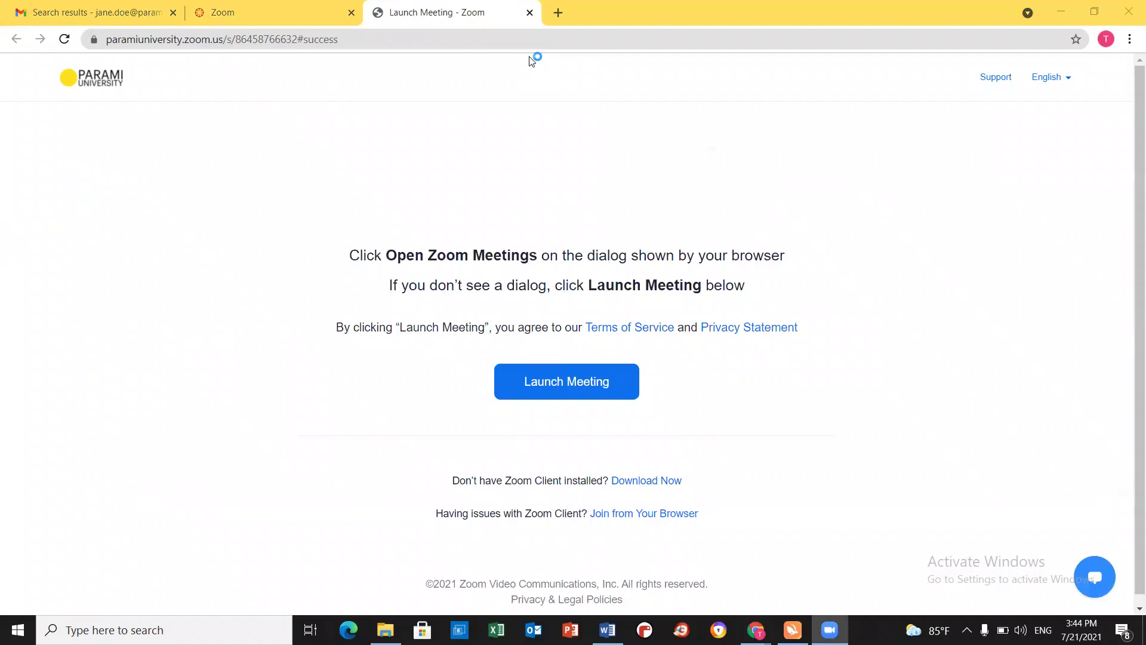
pyautogui.click(262, 16)
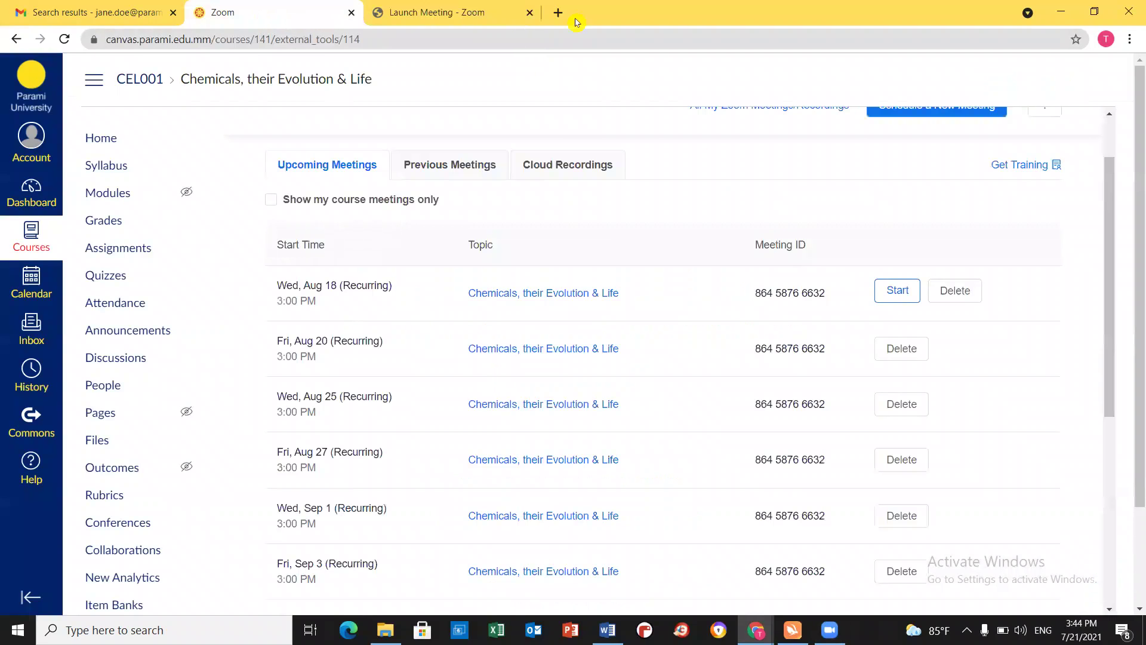
pyautogui.scroll(-1, 662, 163)
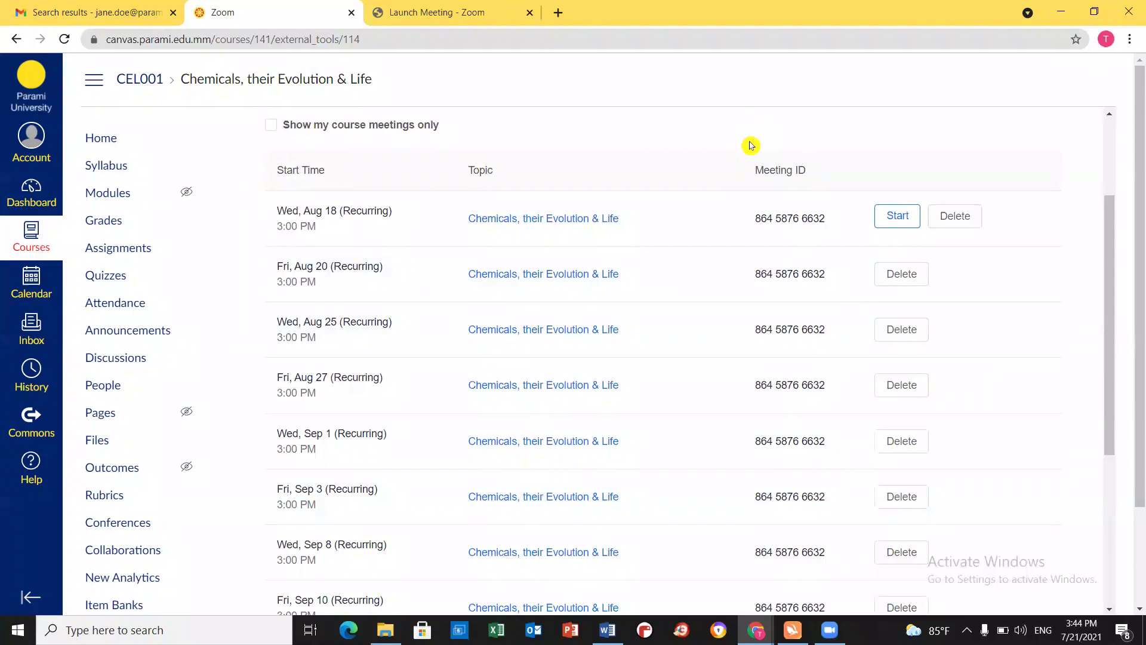
pyautogui.scroll(-2, 681, 193)
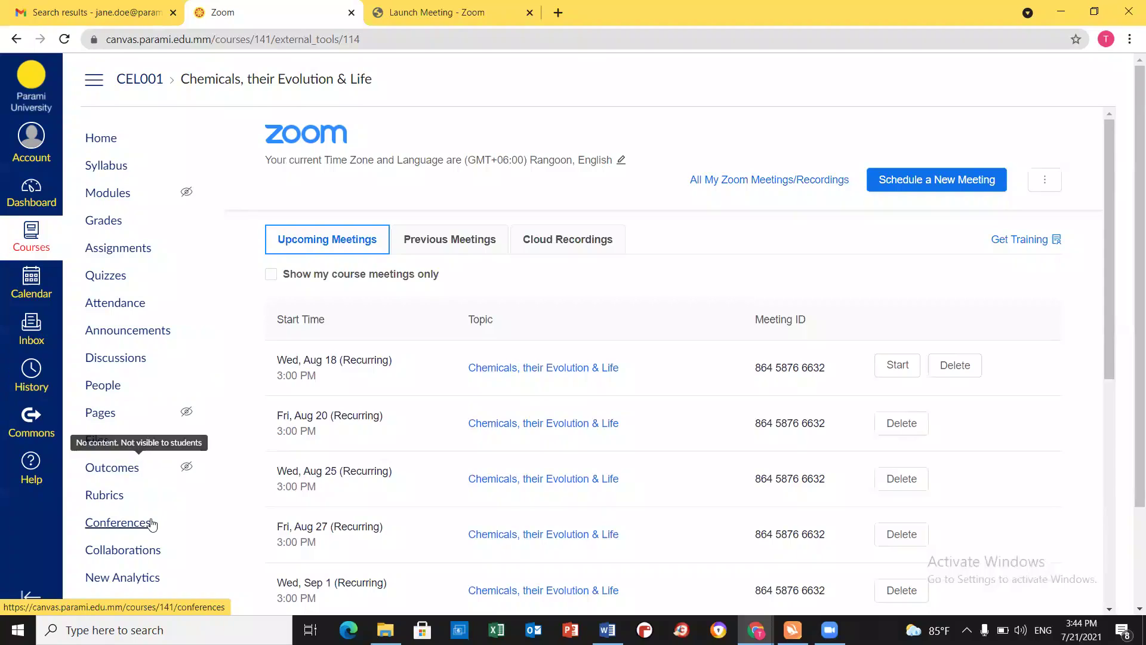
# Open the course chat and send the message "Hello".
pyautogui.scroll(-2, 149, 521)
pyautogui.click(97, 537)
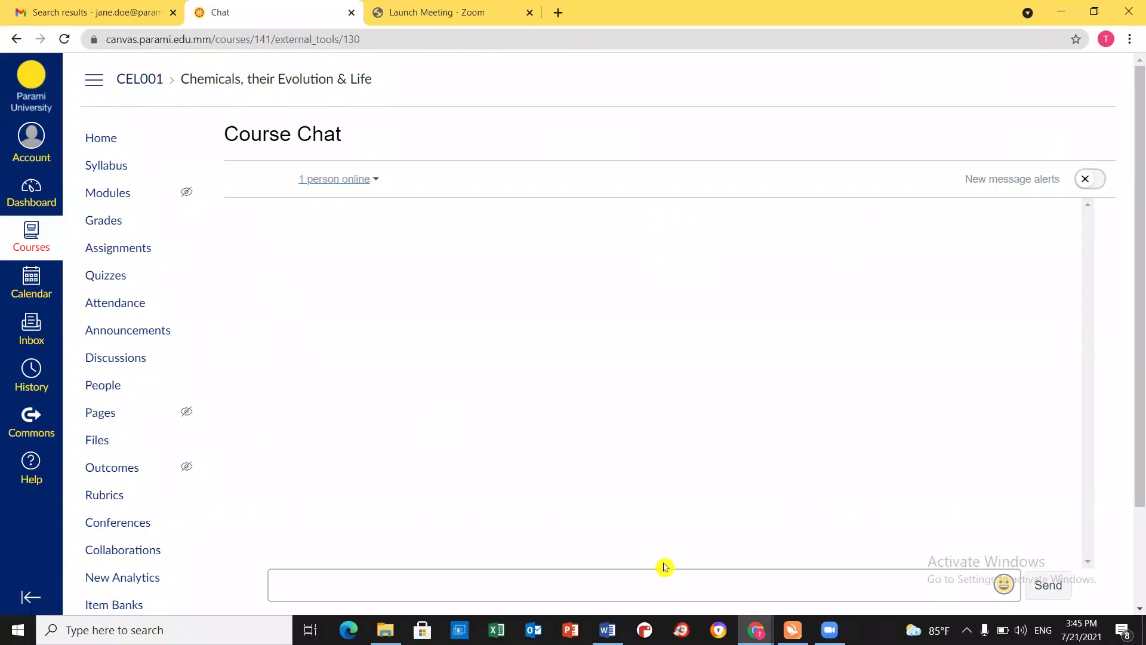
pyautogui.click(553, 584)
pyautogui.write('llo')
pyautogui.press('Return')
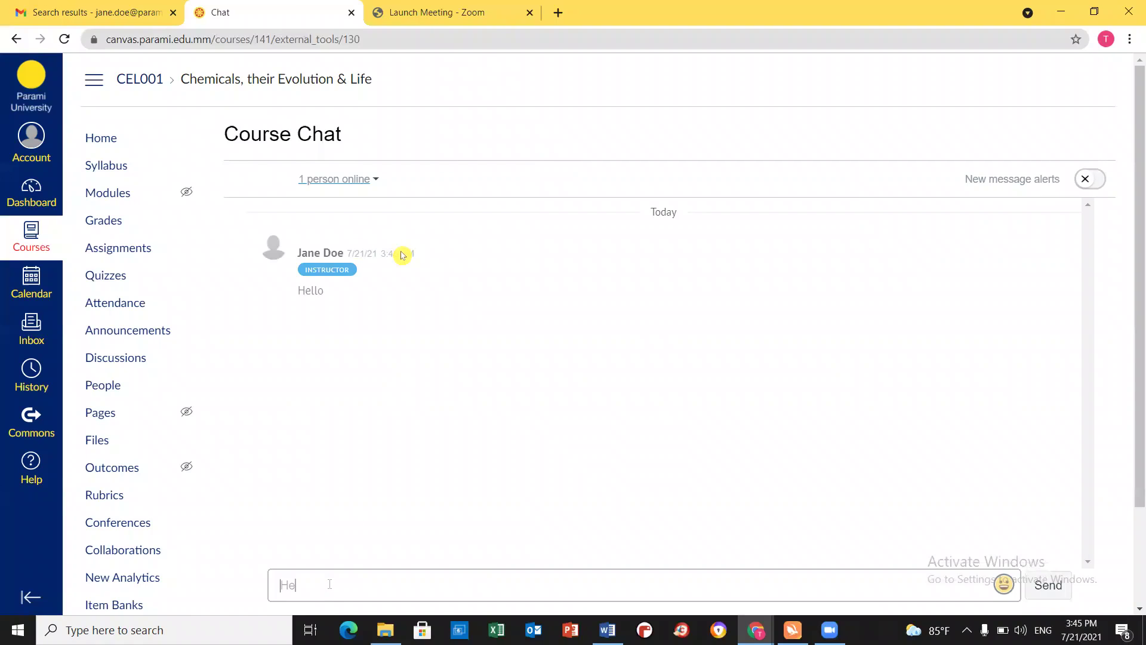
# Send a relaxed smiley emoji in the course chat.
pyautogui.click(1005, 585)
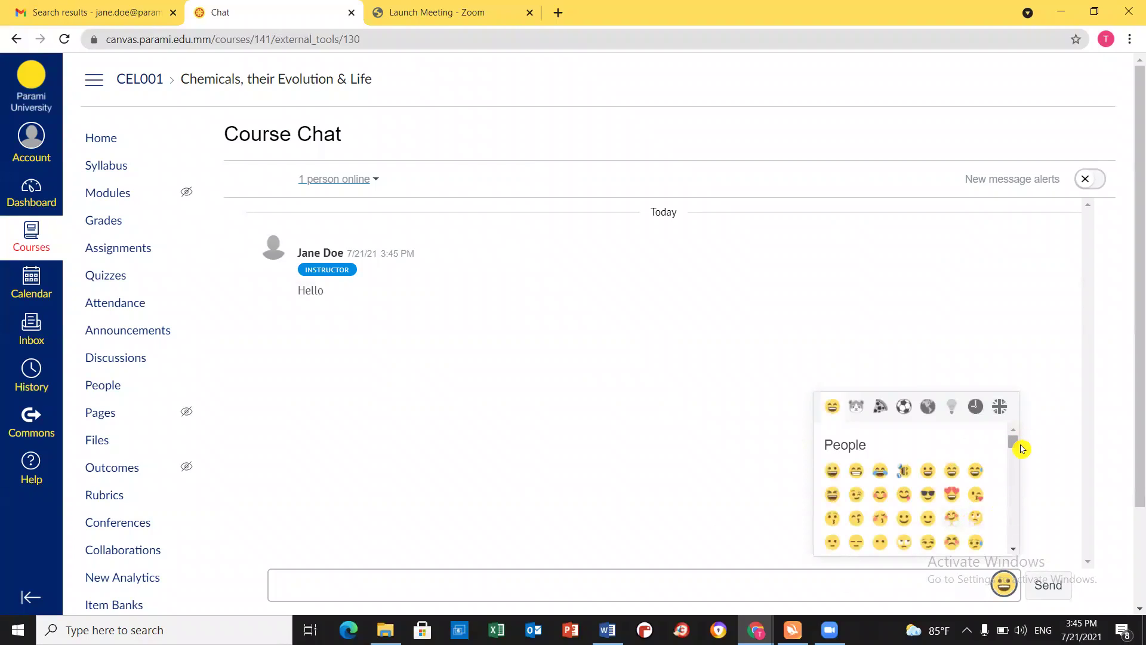
pyautogui.click(991, 499)
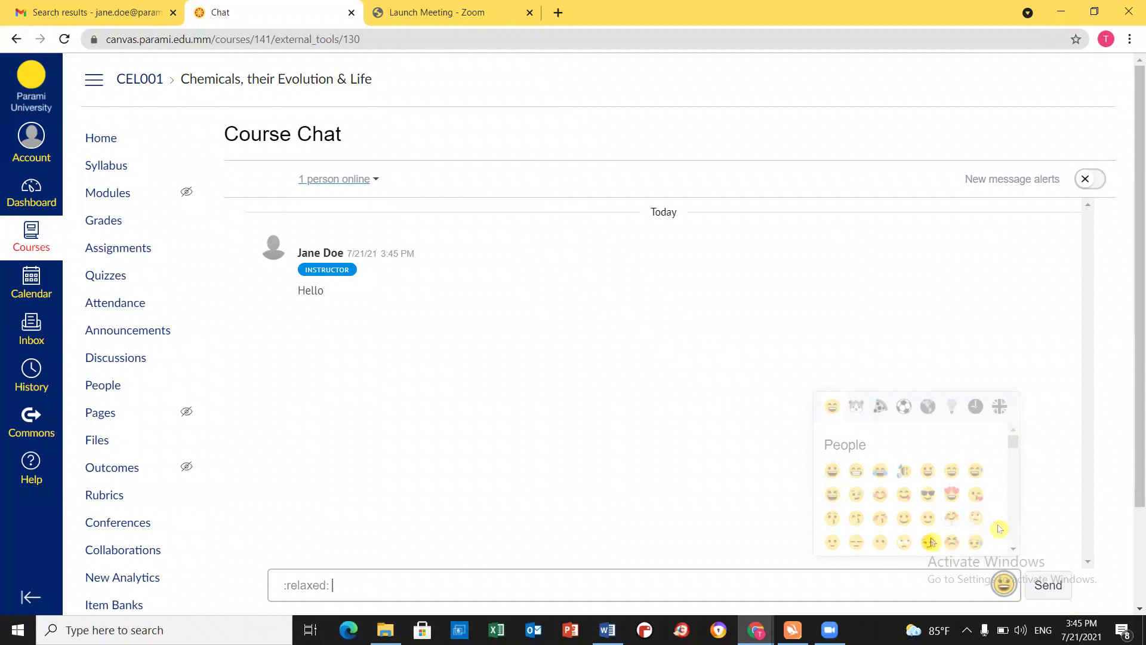
pyautogui.press('Return')
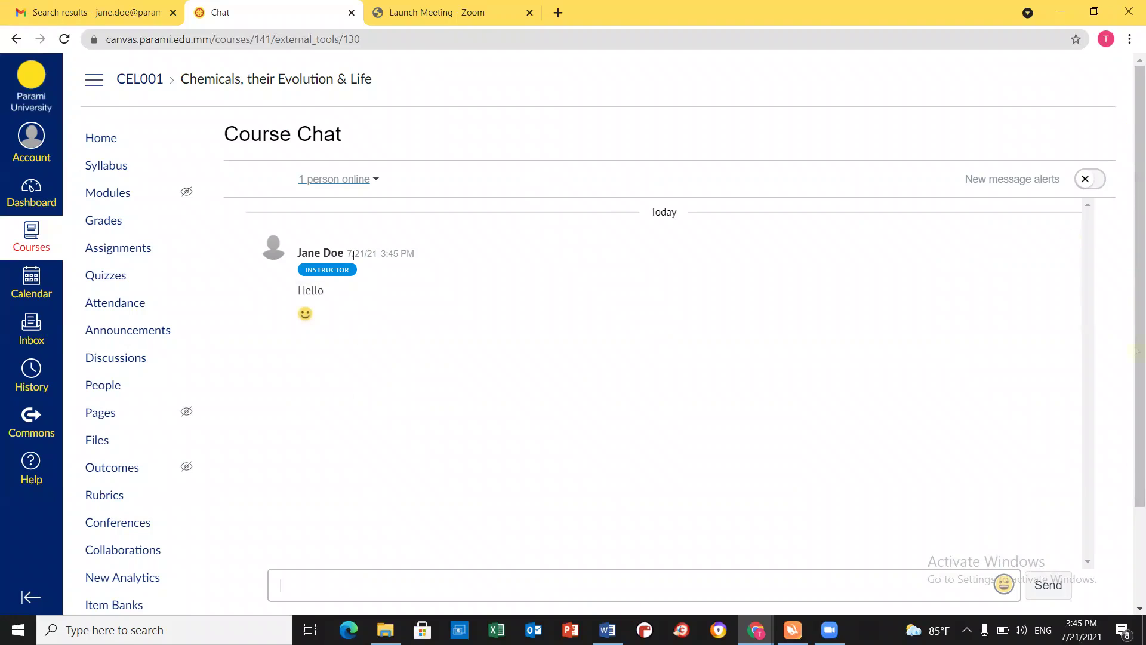
pyautogui.scroll(-2, 473, 389)
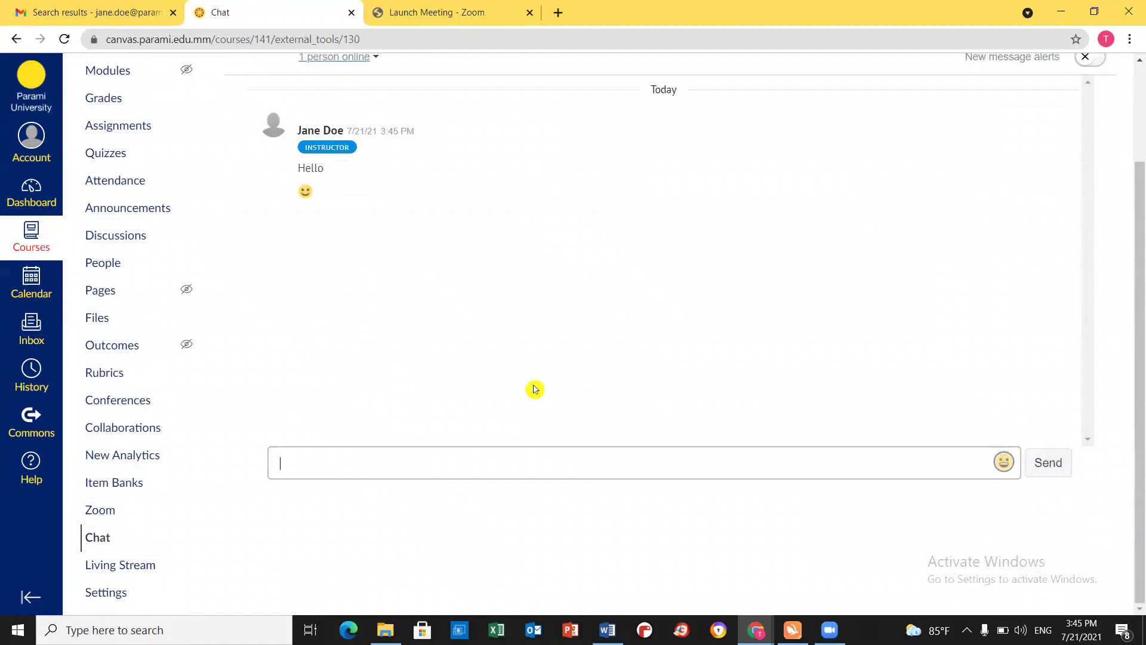
pyautogui.scroll(2, 538, 389)
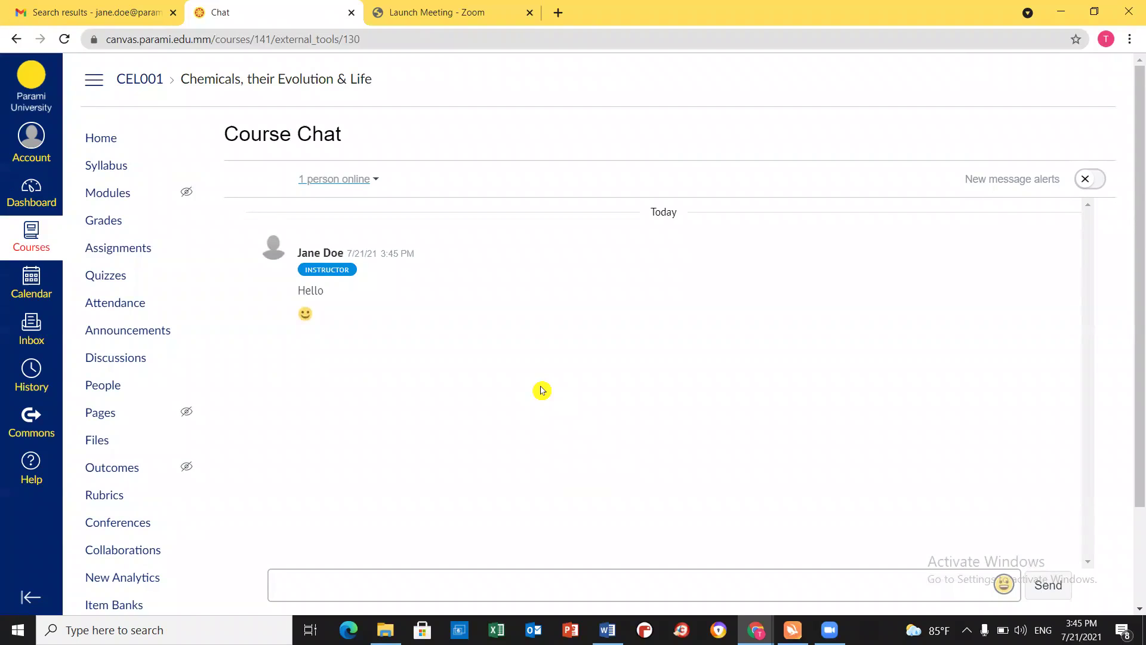
# Open the course's People page and examine the participant list and role filter options, keeping the filter at All Roles.
pyautogui.scroll(-2, 623, 409)
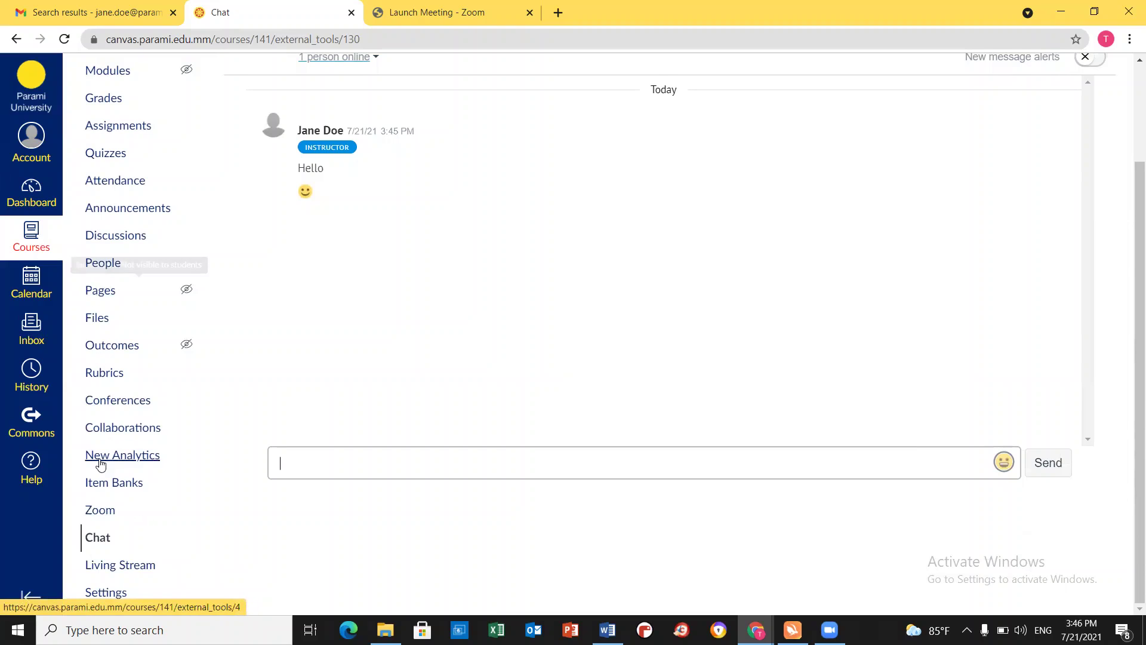
pyautogui.click(103, 264)
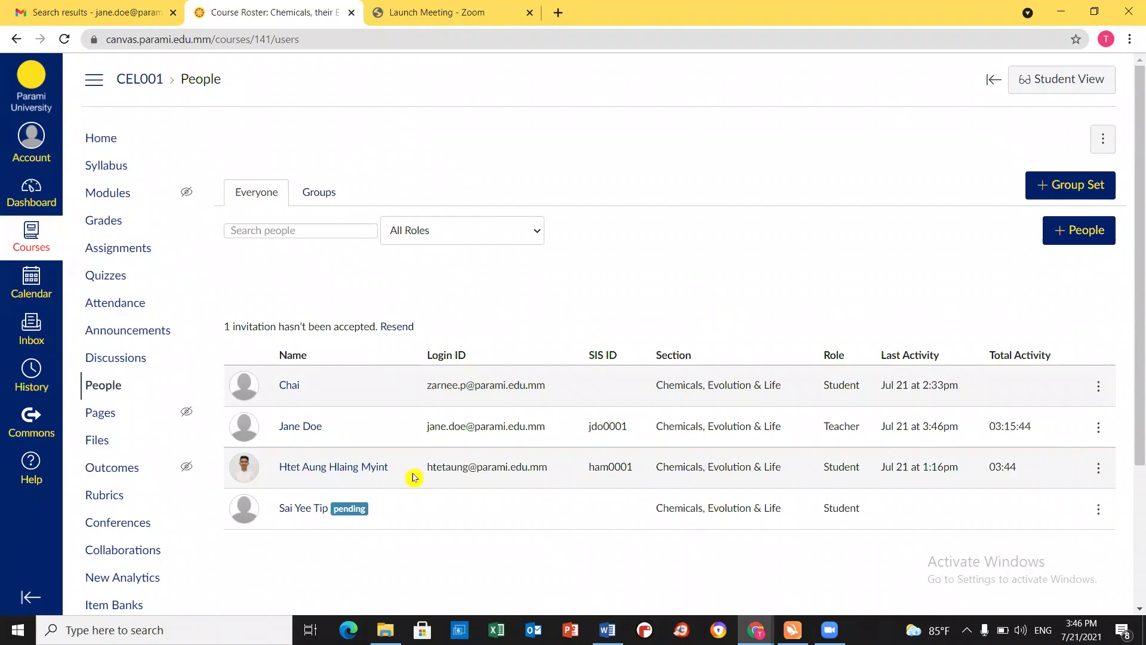
pyautogui.scroll(-1, 396, 438)
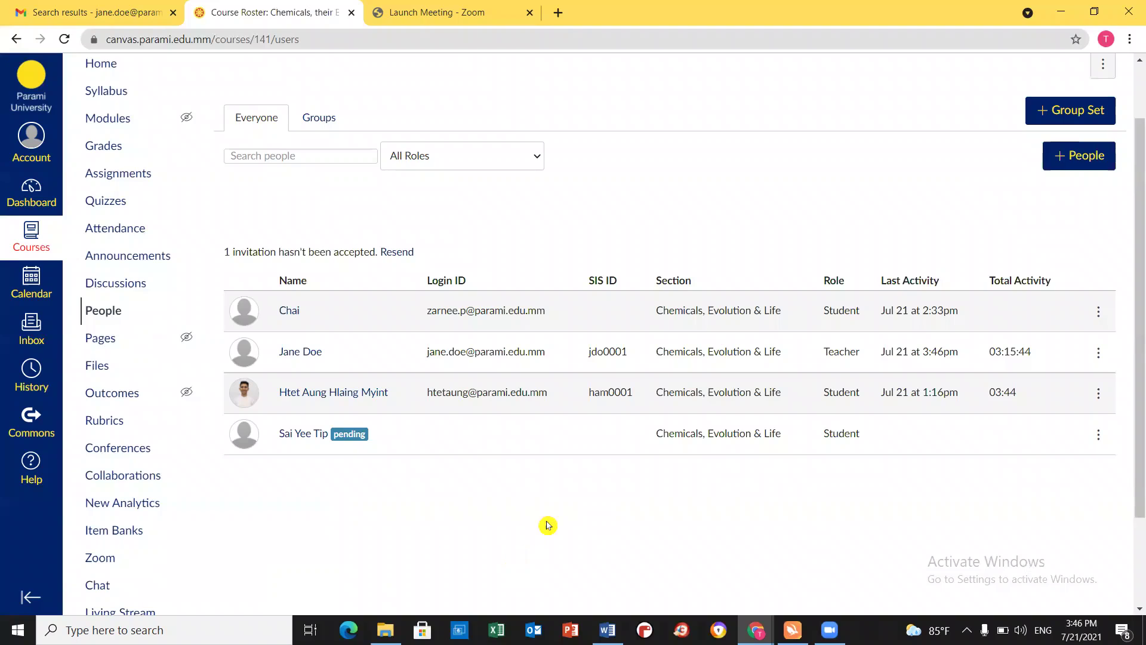
pyautogui.click(538, 157)
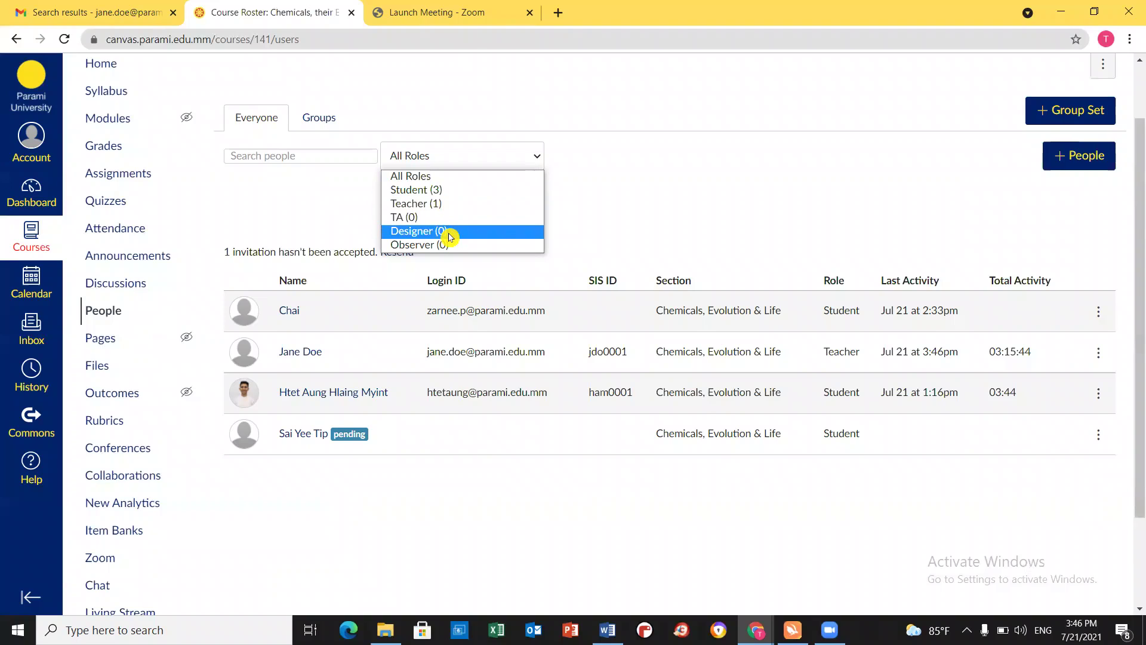
pyautogui.click(671, 220)
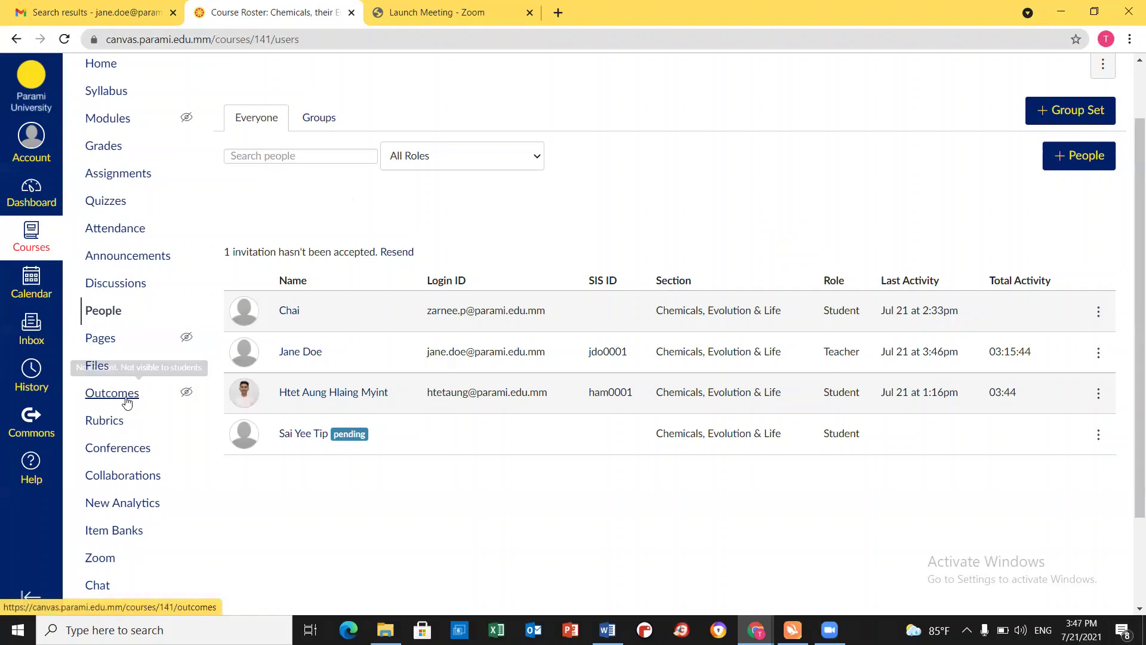
pyautogui.scroll(1, 146, 454)
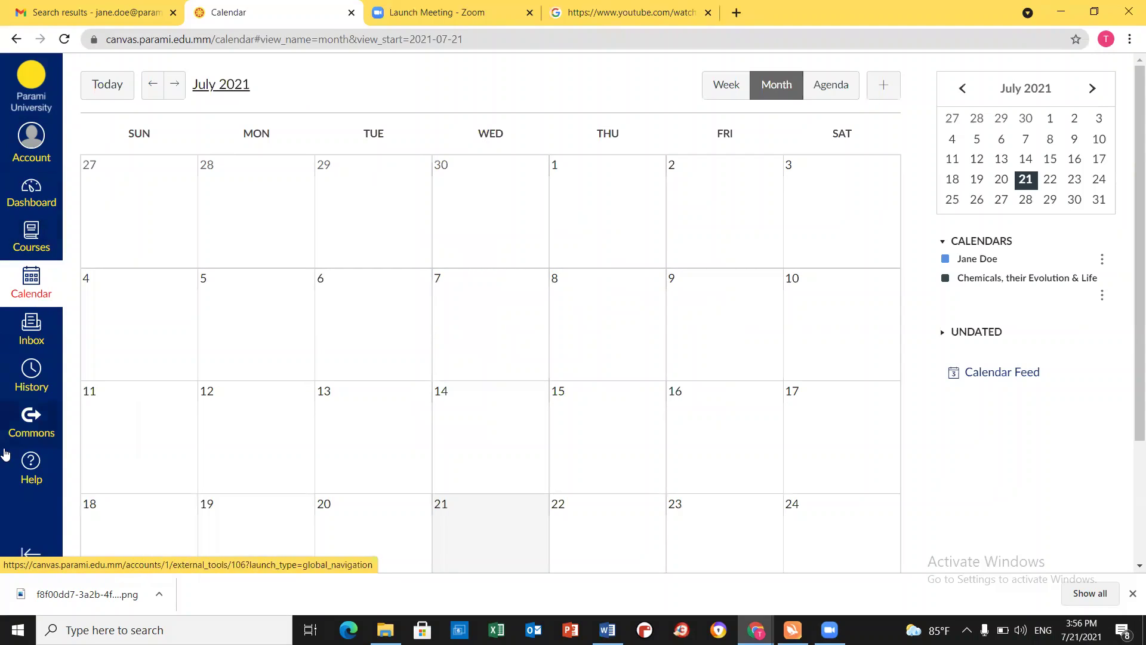
# View the Canvas calendar in its week, month and agenda layouts, and return to the month view.
pyautogui.click(32, 286)
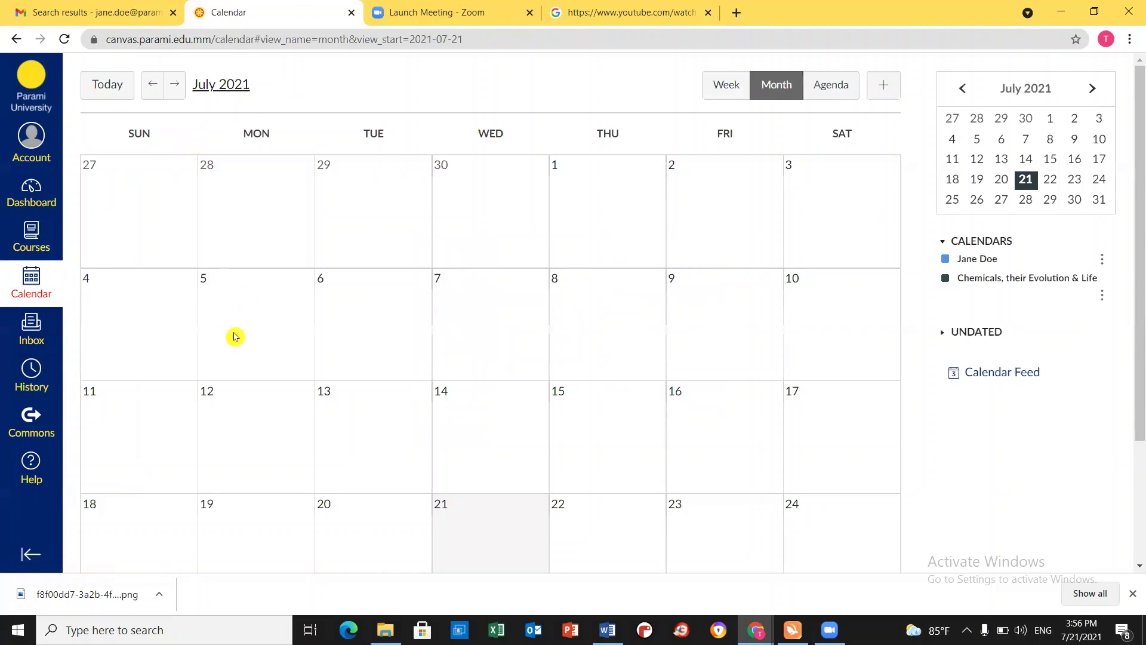
pyautogui.click(720, 92)
pyautogui.click(768, 92)
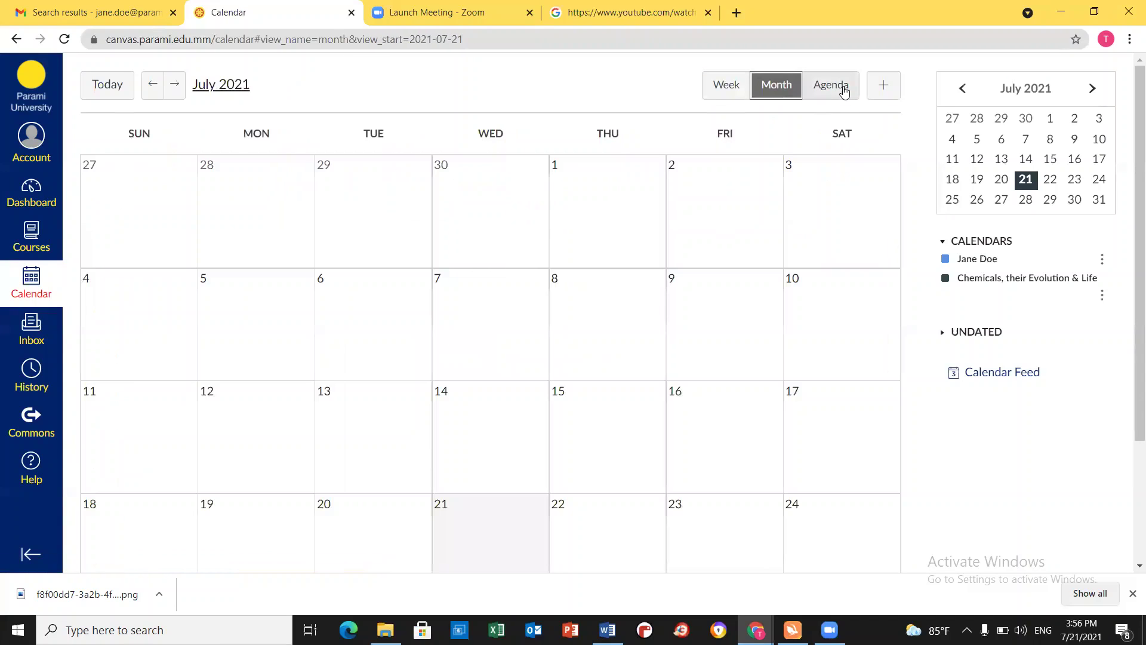
pyautogui.click(842, 89)
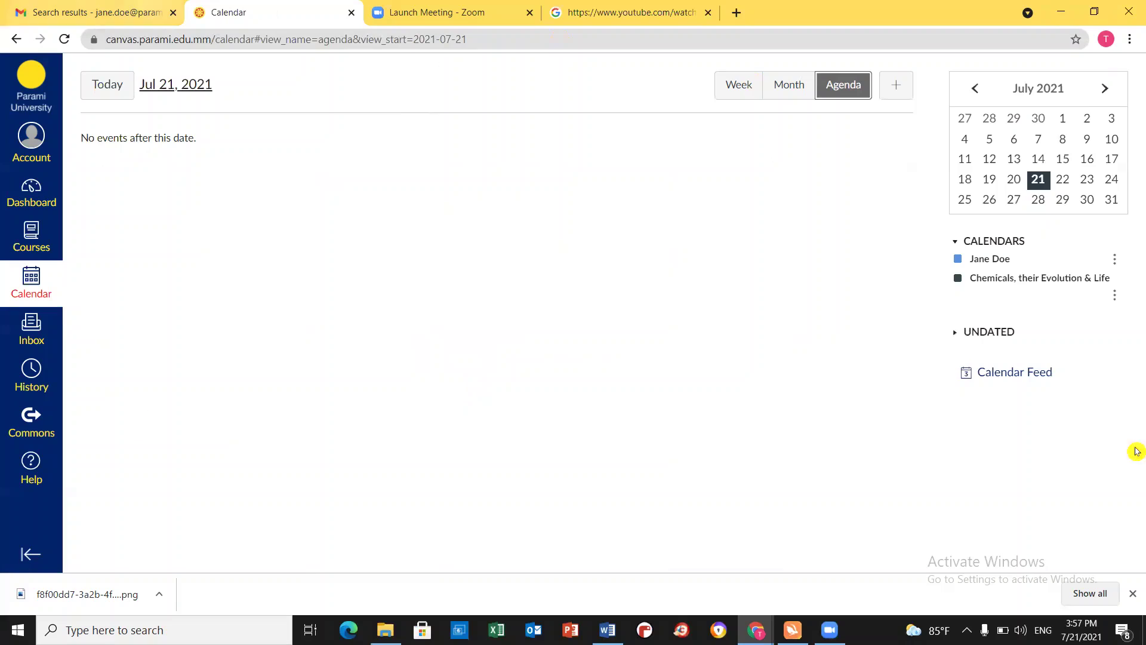
pyautogui.click(1006, 266)
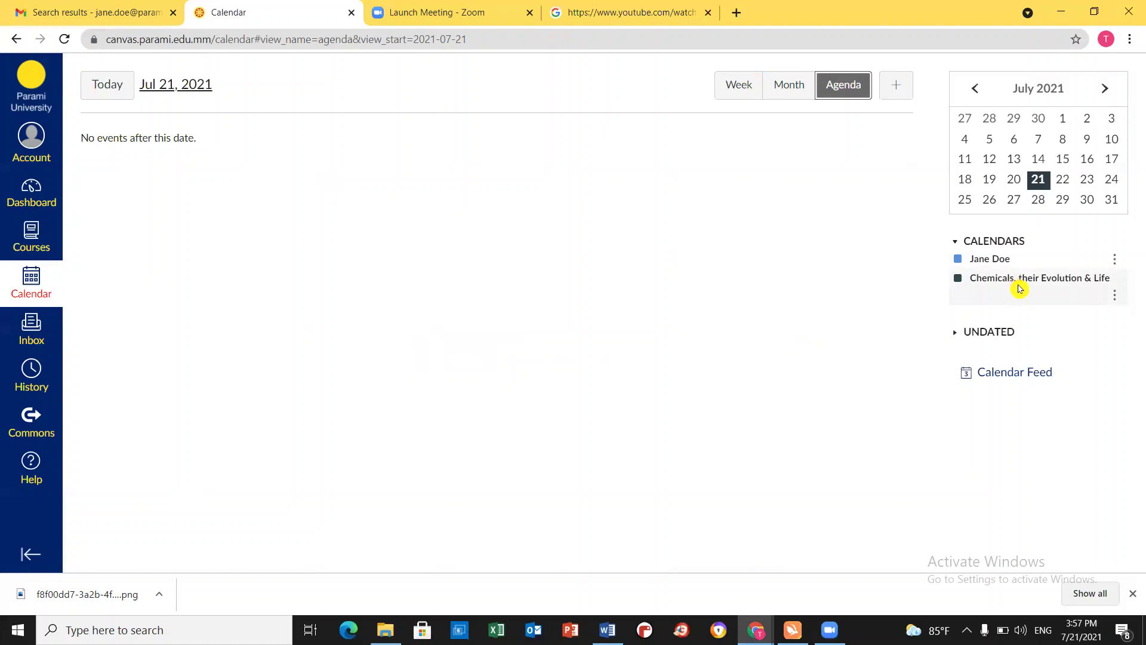
pyautogui.click(786, 90)
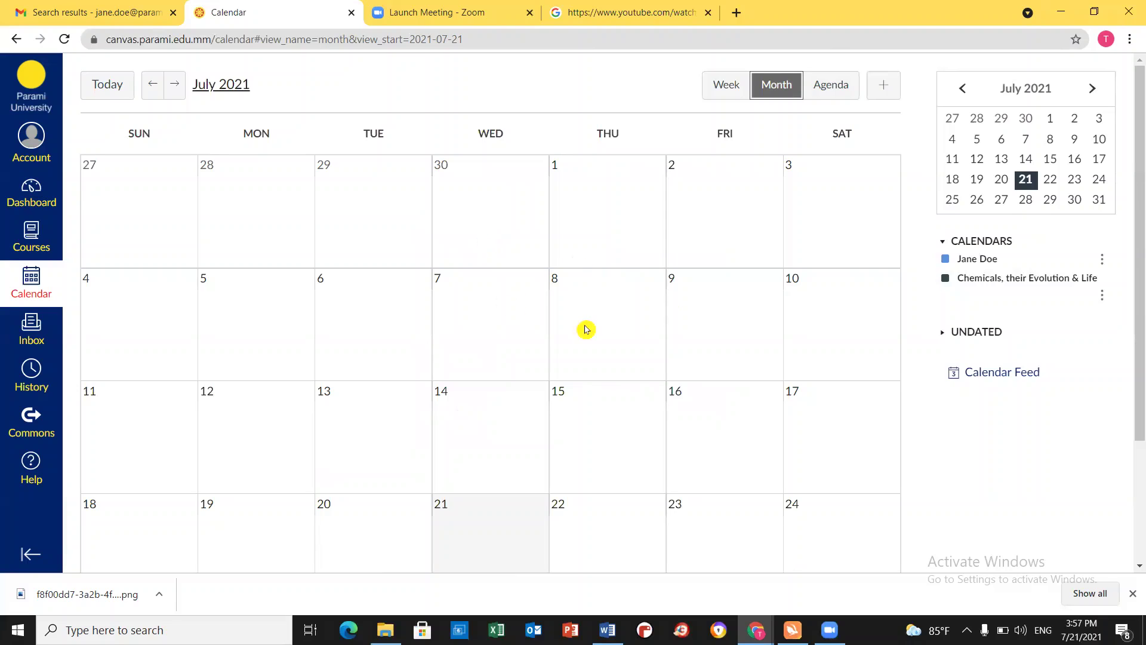
# Start an event titled "Event 1" on August 18, 2021 in the "Chemicals, their Evolution & Life" calendar and open its full options.
pyautogui.click(177, 88)
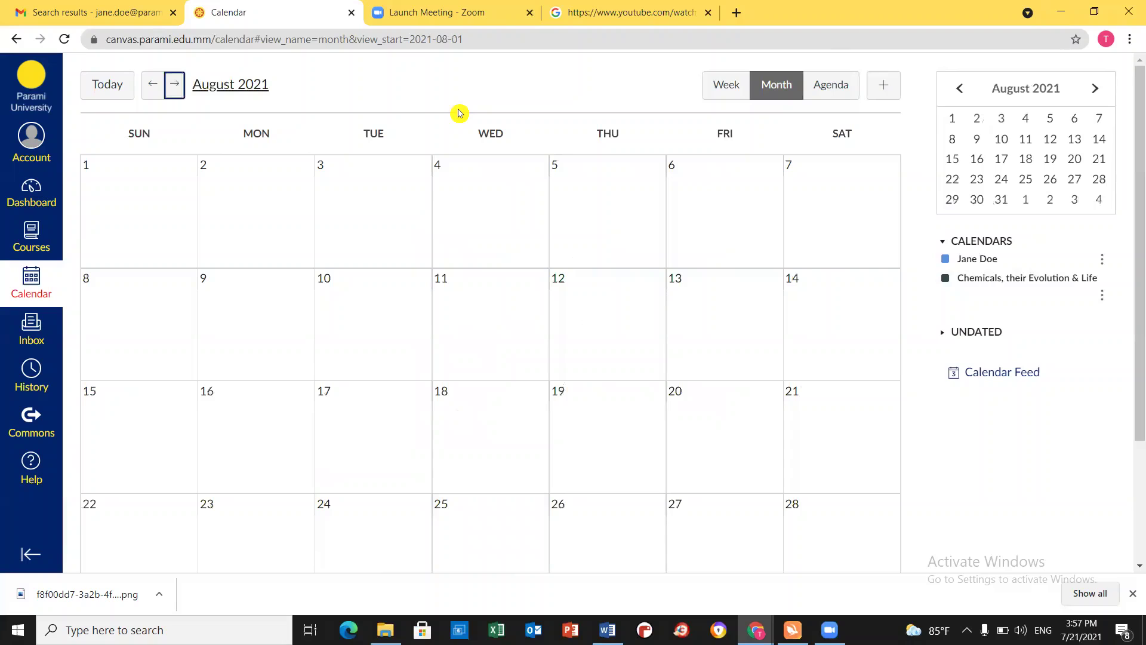
pyautogui.click(476, 440)
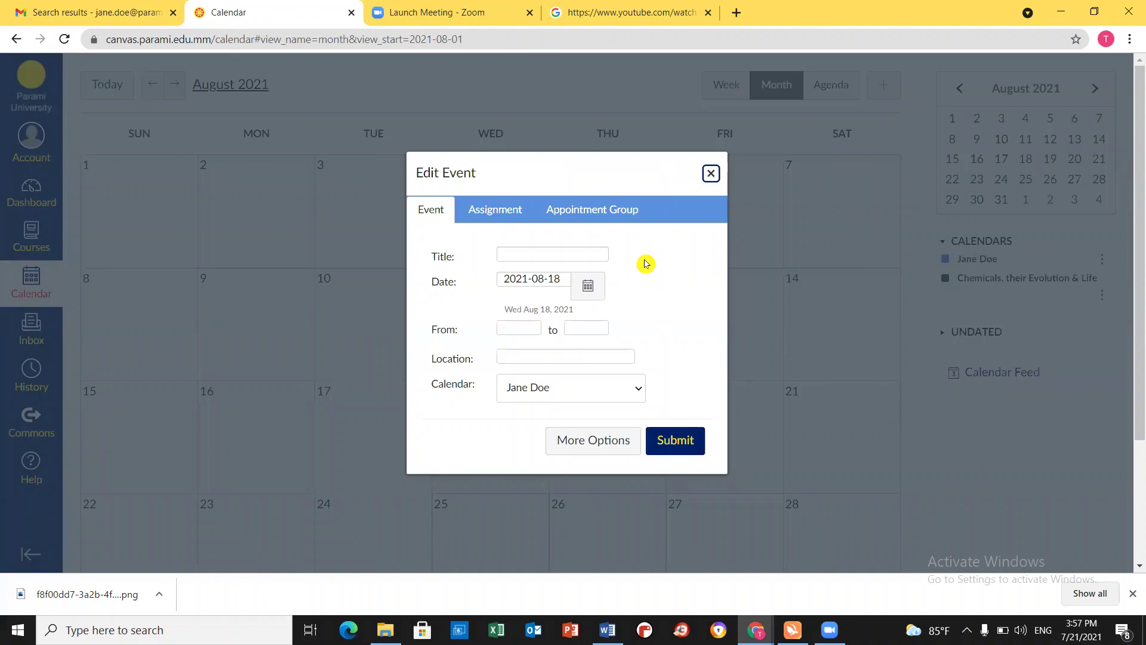
pyautogui.click(560, 255)
pyautogui.click(537, 282)
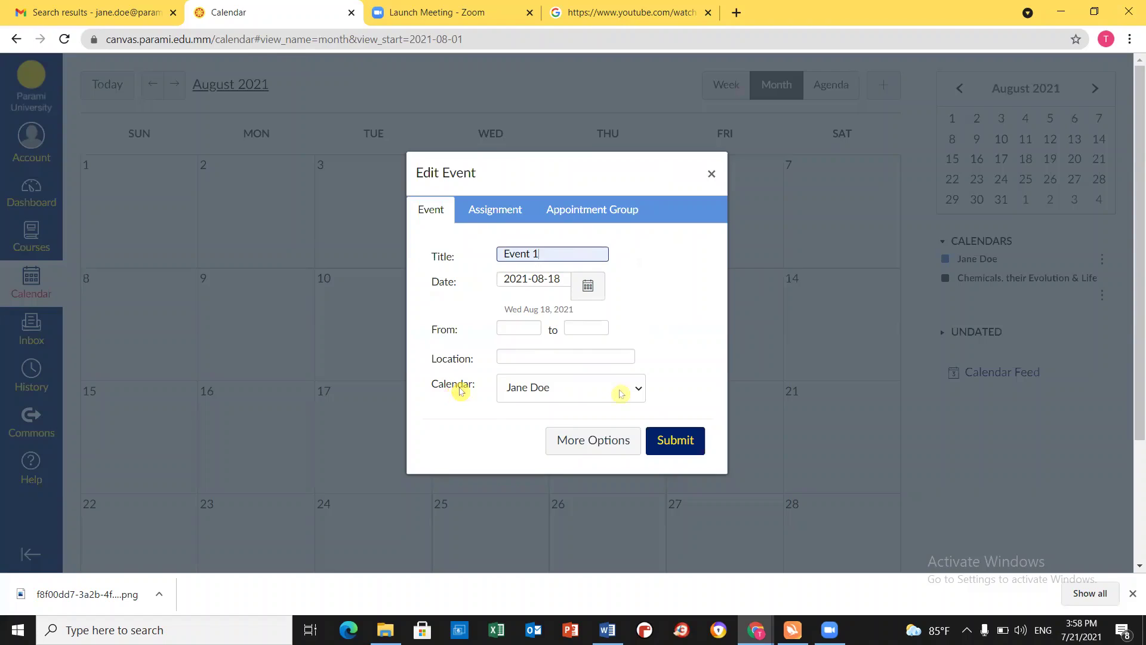
pyautogui.click(639, 394)
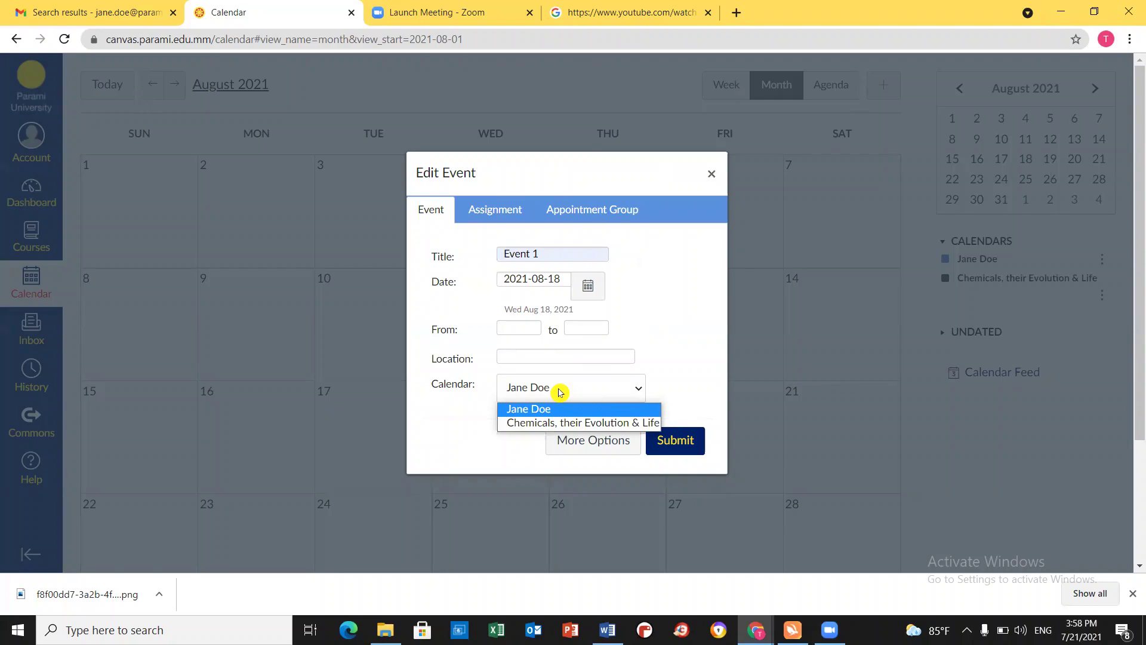
pyautogui.click(527, 425)
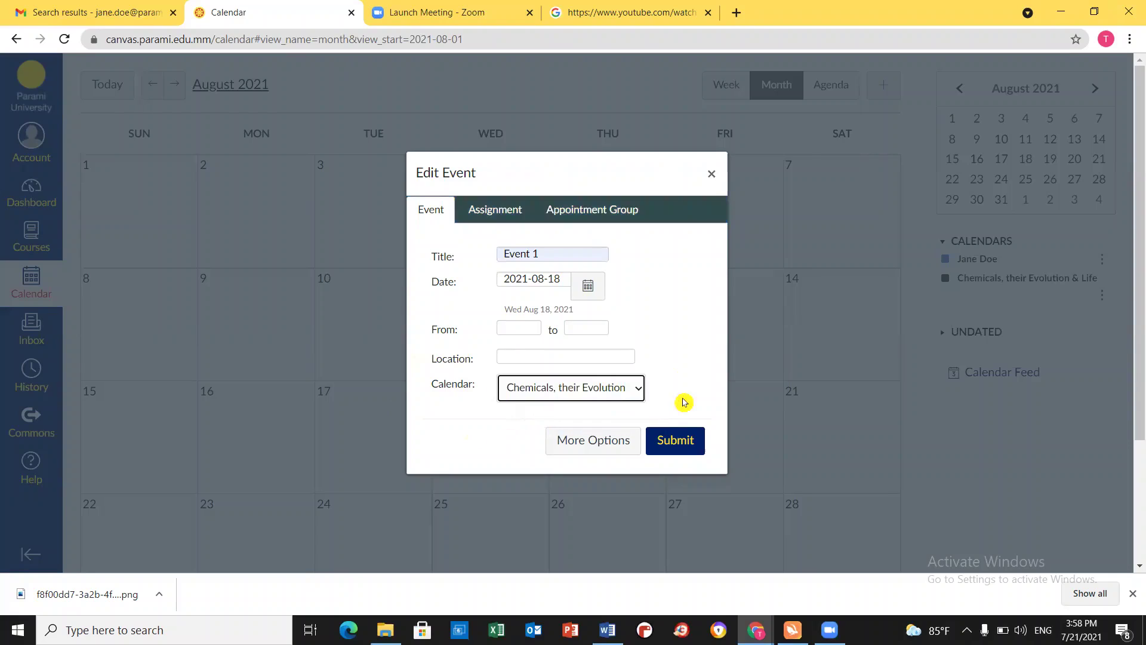
pyautogui.click(590, 444)
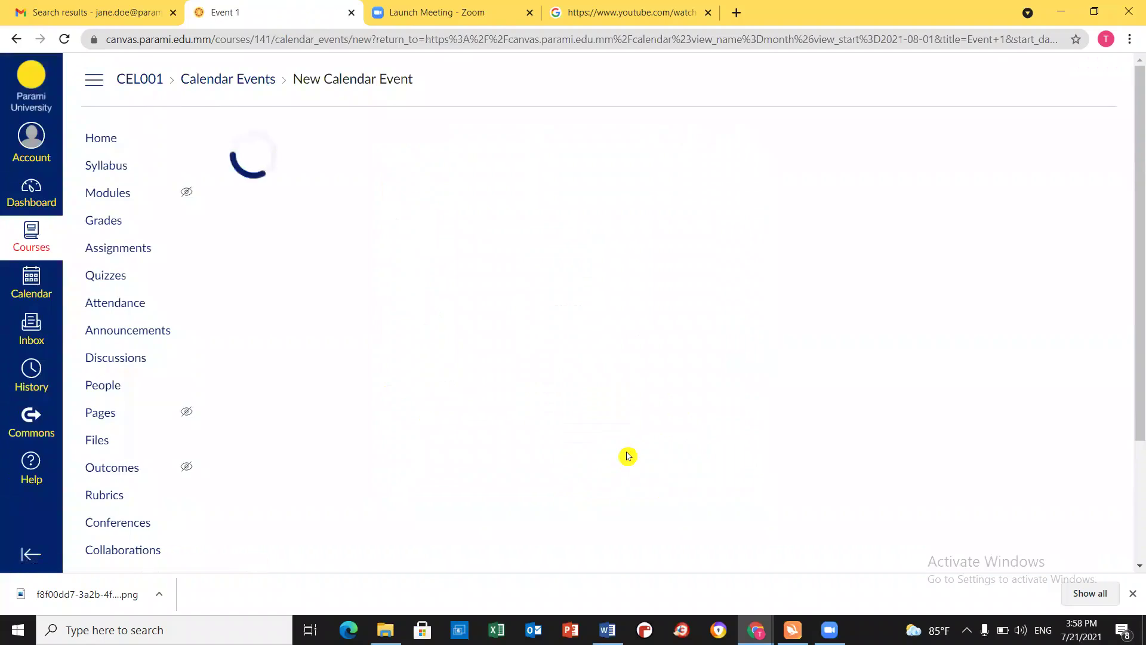
# Copy the heading "Origin of Life - How Life Started on Earth" from the Word document and replace the event's title with it.
pyautogui.click(830, 223)
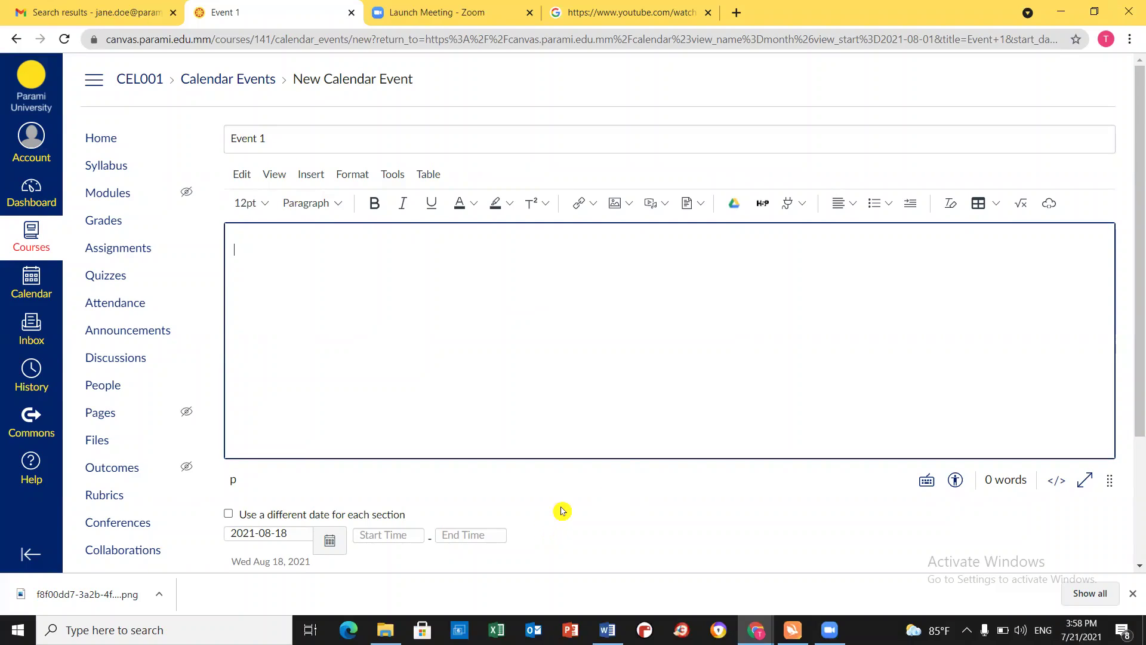
pyautogui.click(608, 630)
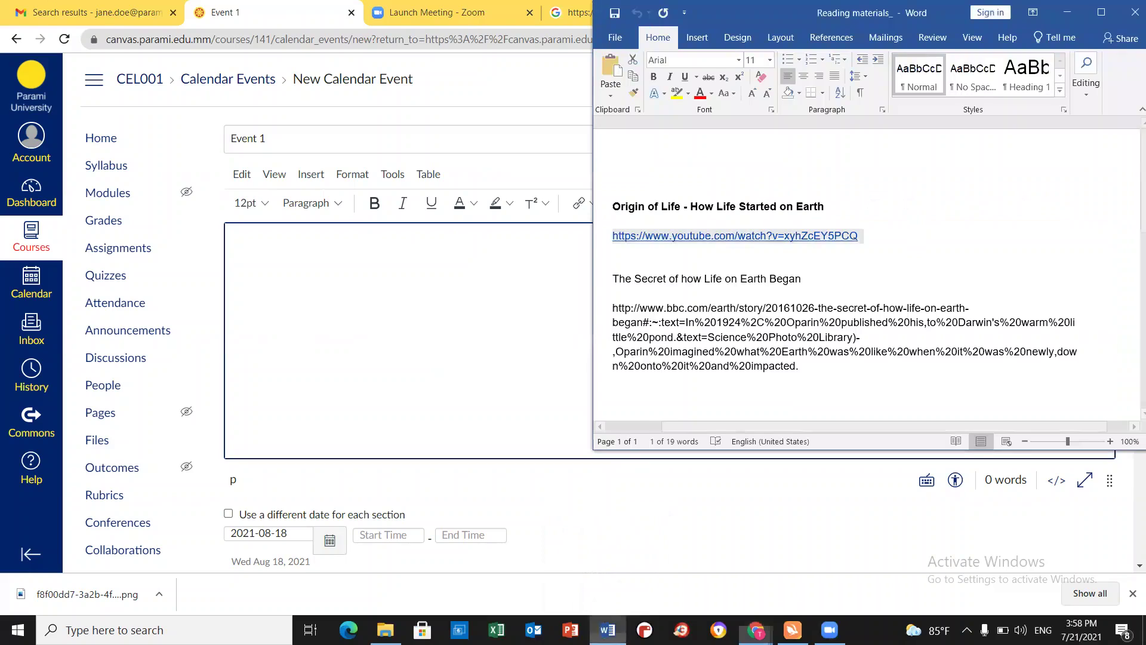
pyautogui.moveTo(763, 207); pyautogui.dragTo(613, 209)
pyautogui.hotkey('ctrl', 'c')
pyautogui.click(323, 136)
pyautogui.moveTo(267, 139); pyautogui.dragTo(237, 138)
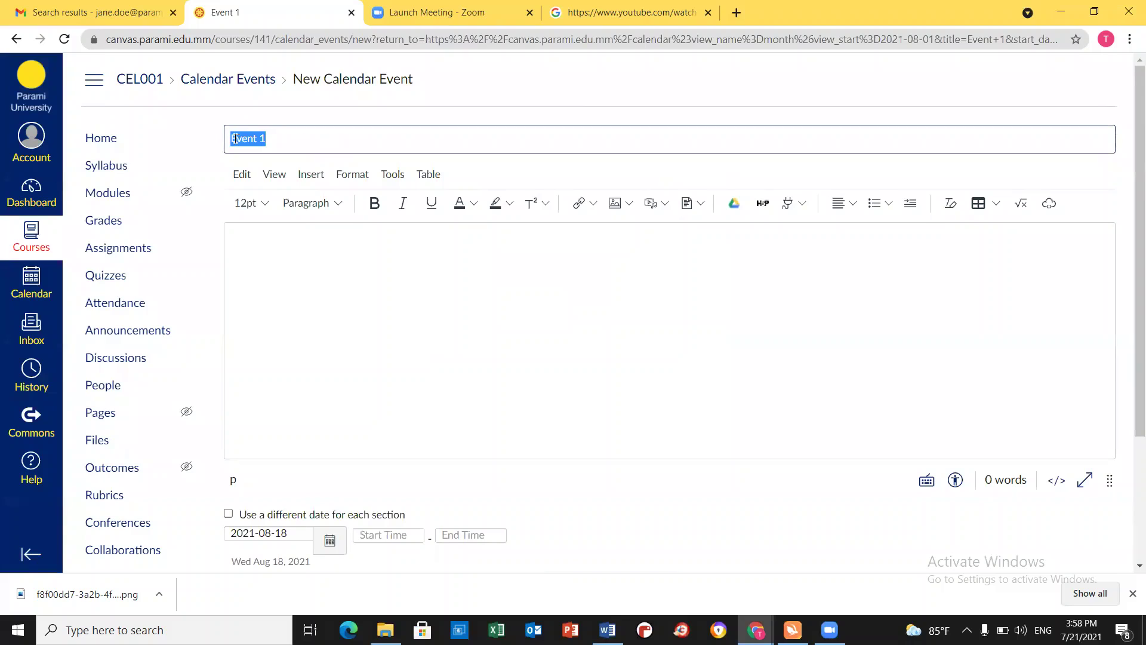
pyautogui.hotkey('ctrl', 'v')
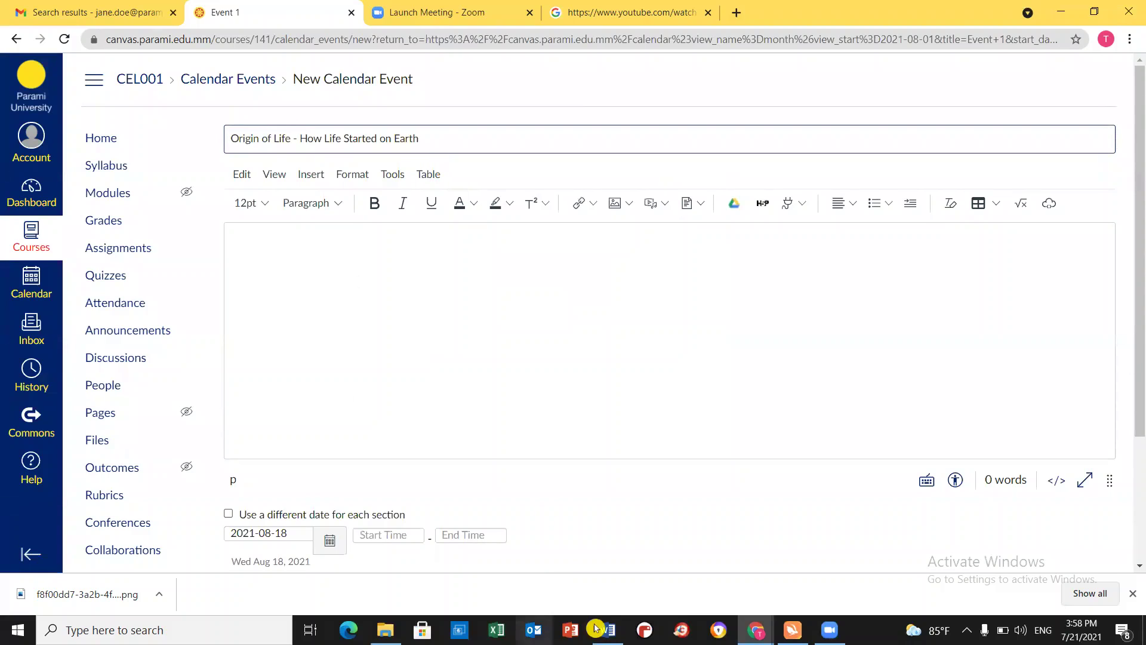
# Search YouTube for the event's title and embed the Cerebroz EduTree video "Origin of life on earth - How Life started on earth" in the description.
pyautogui.tripleClick(231, 140)
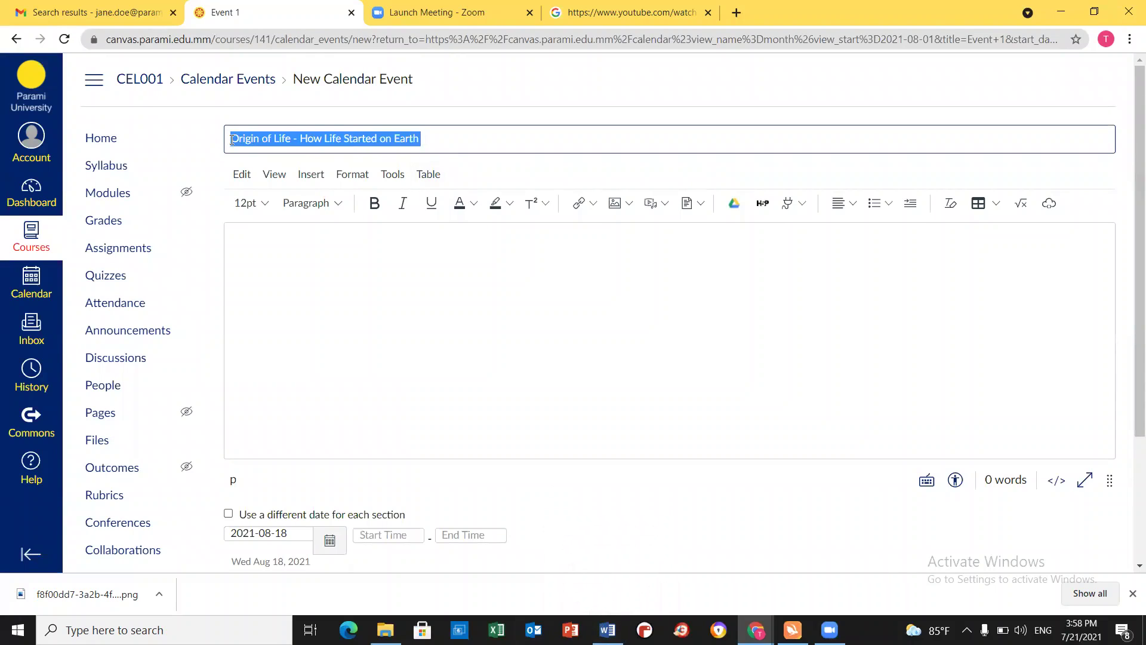
pyautogui.click(794, 211)
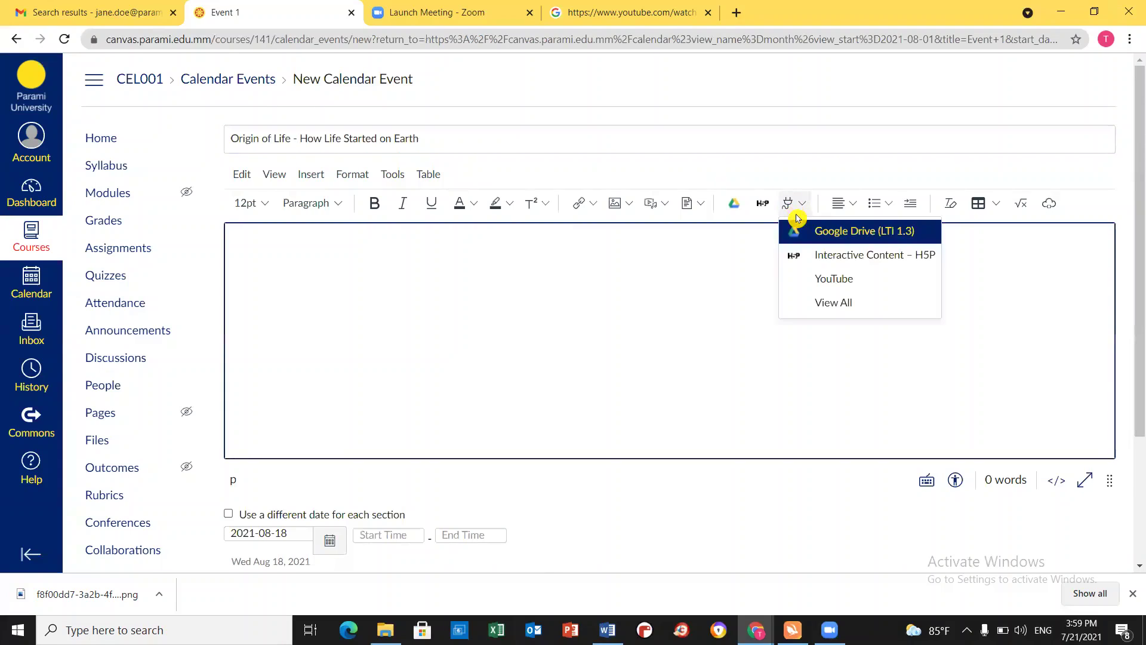
pyautogui.click(827, 285)
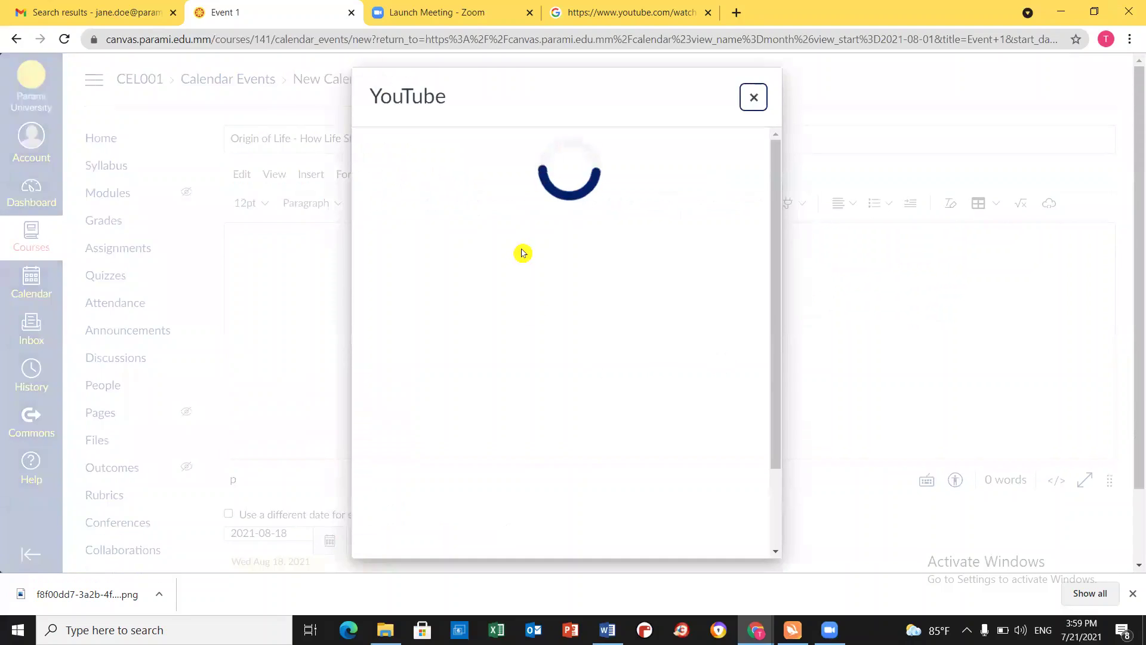
pyautogui.click(593, 153)
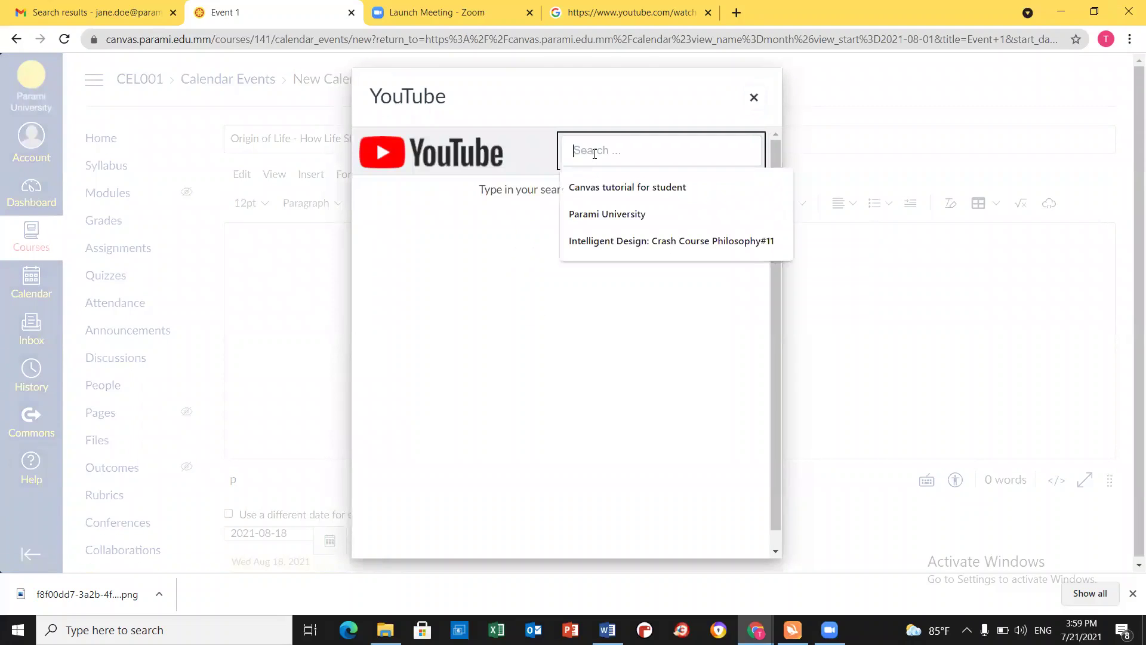
pyautogui.hotkey('ctrl', 'v')
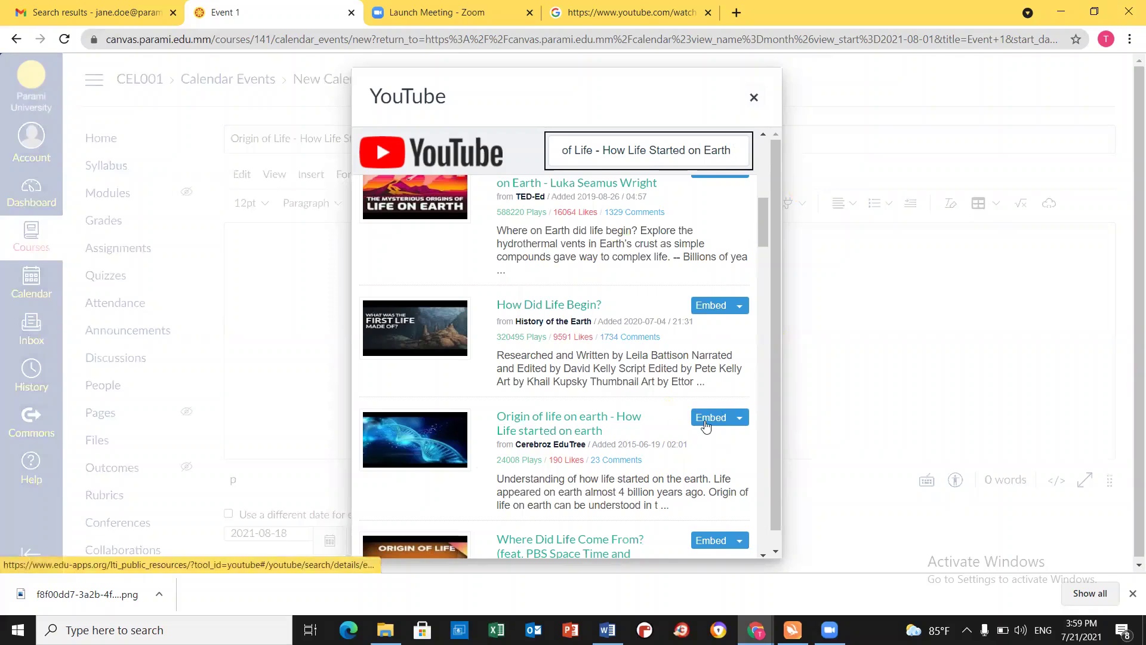
pyautogui.click(703, 425)
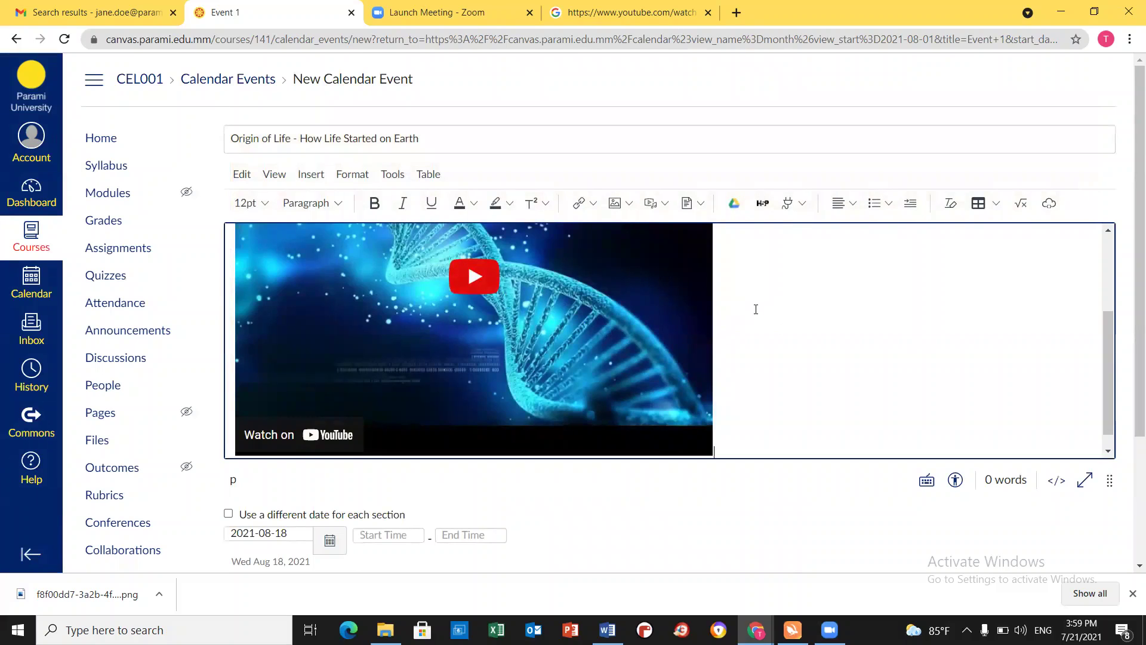
# Create the course calendar event with its embedded video.
pyautogui.scroll(-2, 754, 307)
pyautogui.scroll(-3, 621, 501)
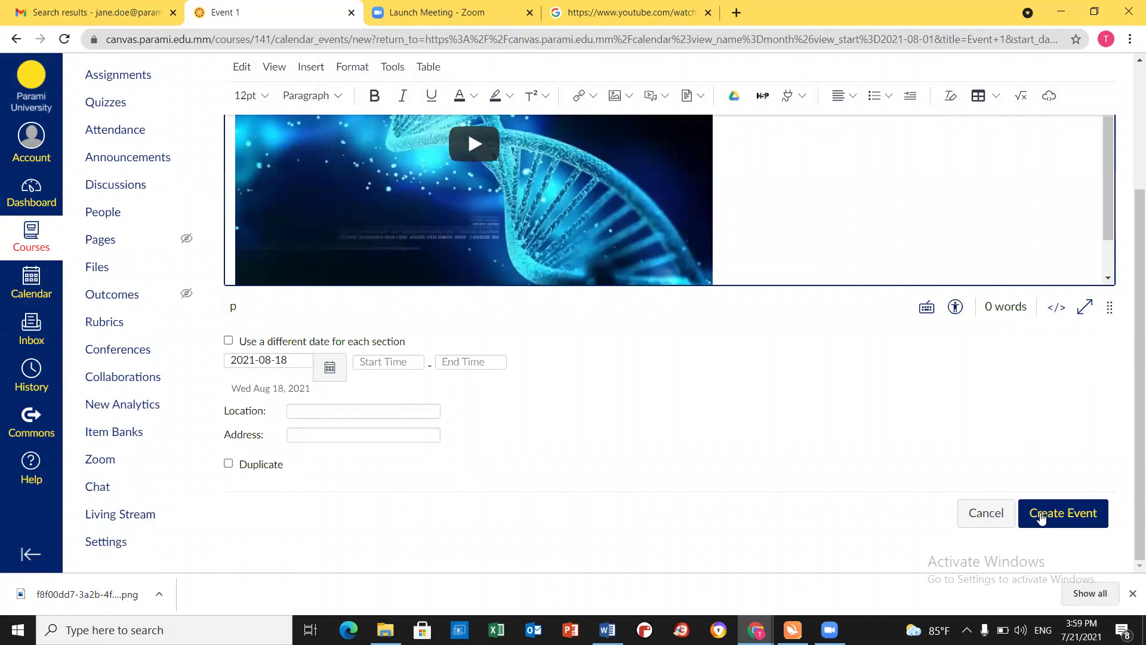
pyautogui.click(1068, 524)
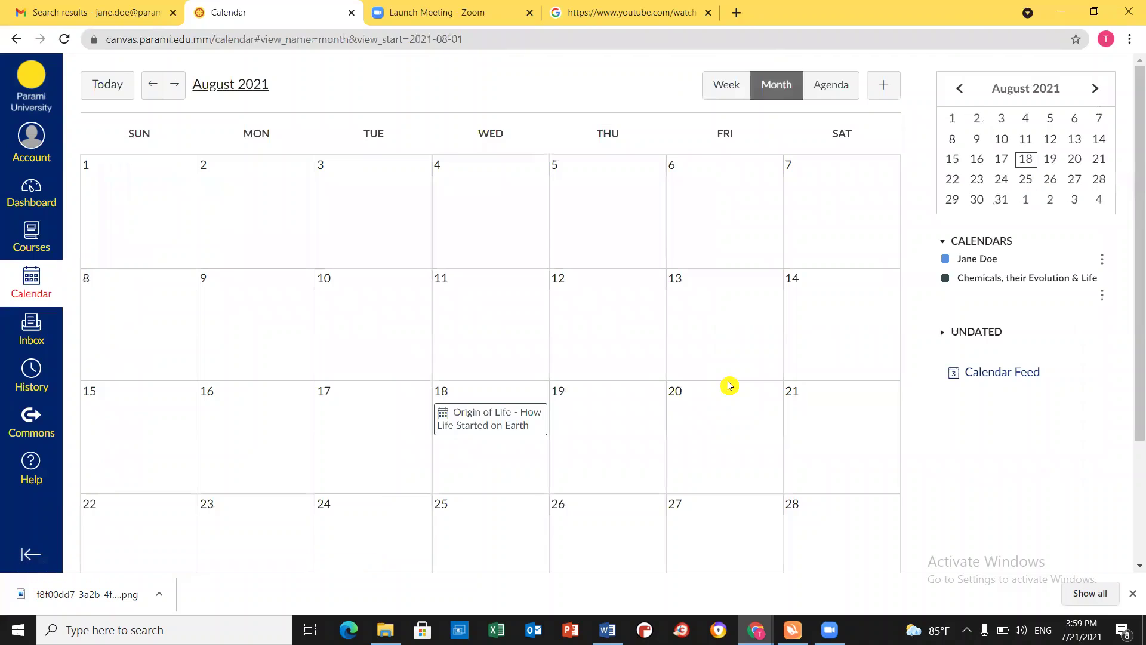
# Open the August 18 event's details, play its embedded video, and close the details.
pyautogui.click(508, 428)
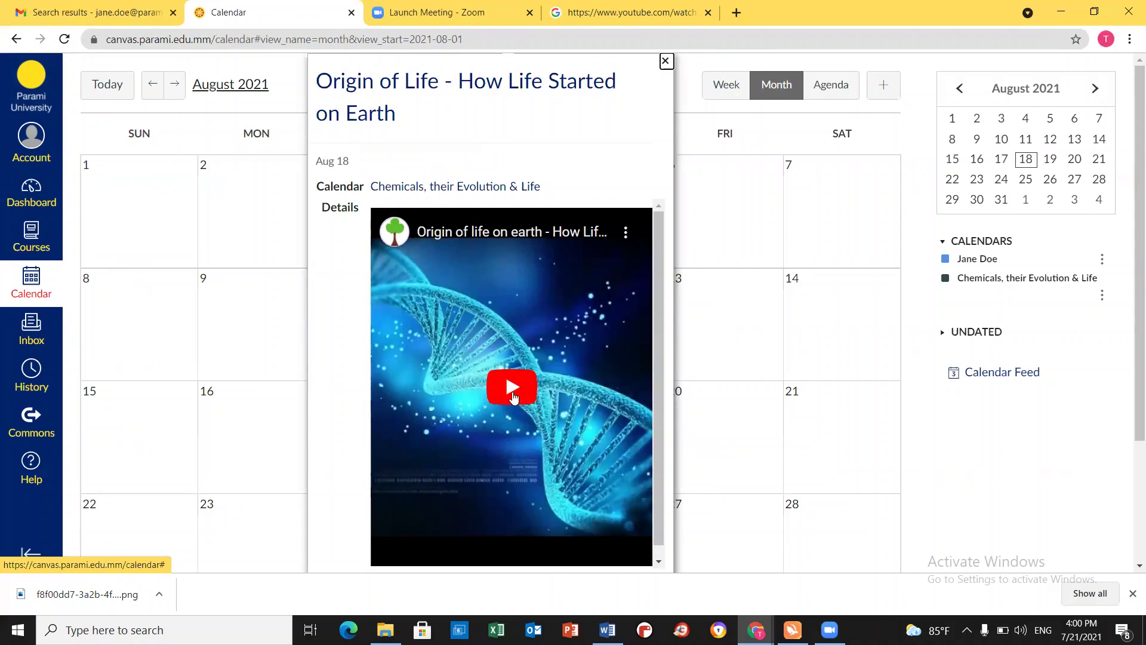
pyautogui.click(513, 394)
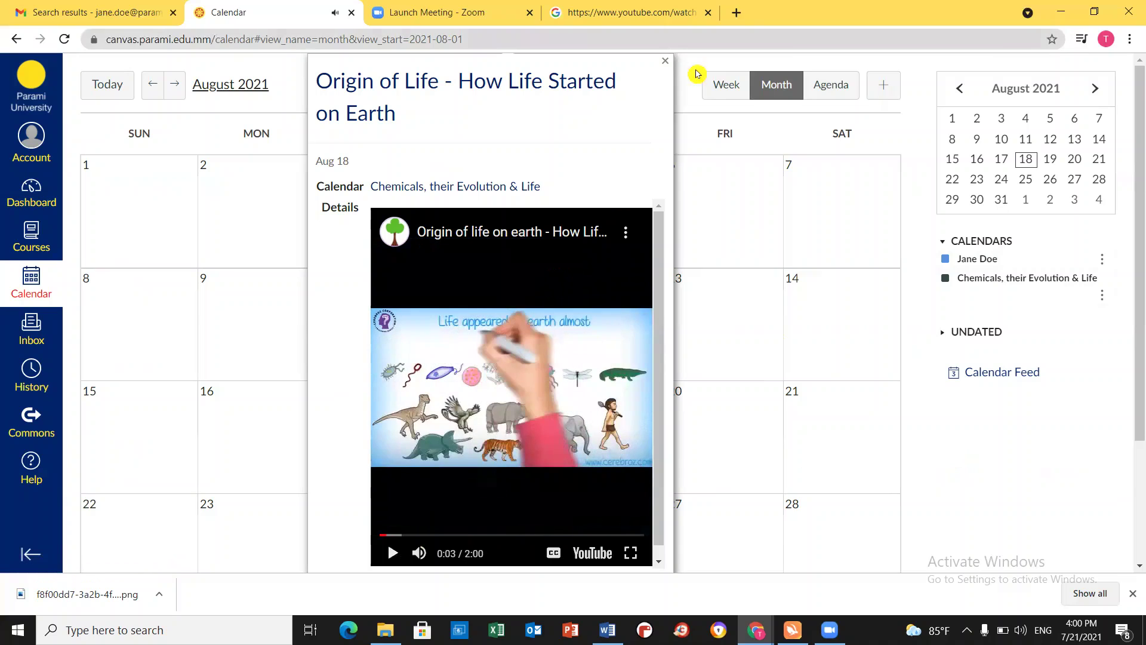
pyautogui.click(665, 61)
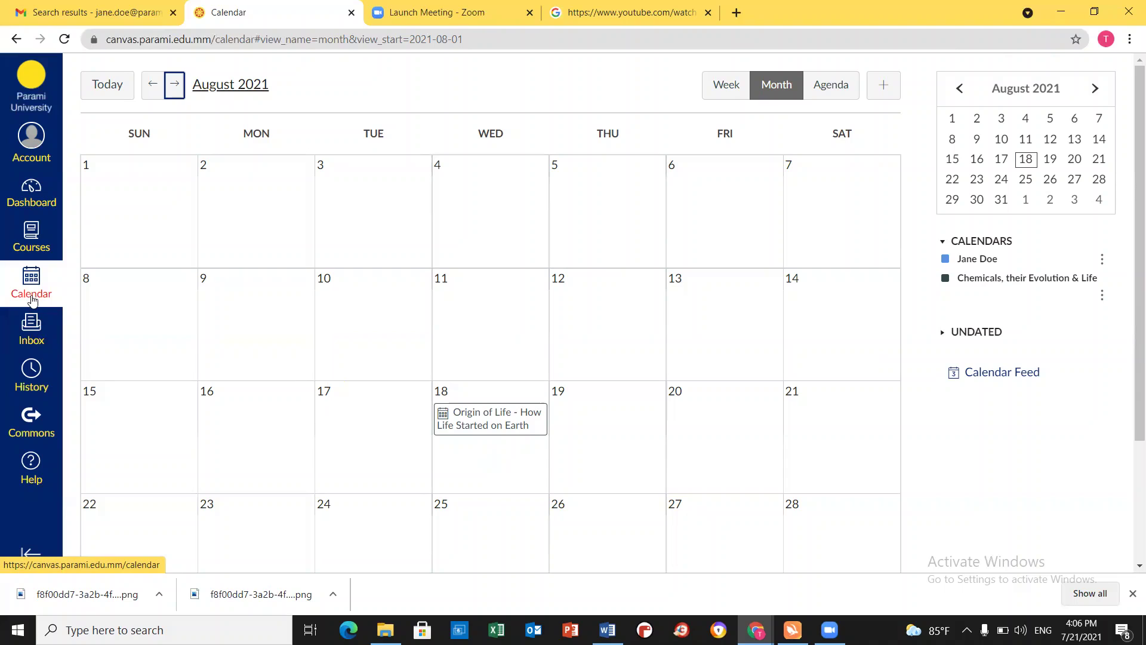
# Start an appointment group on August 28, 2021 and name it "Group Project".
pyautogui.click(843, 540)
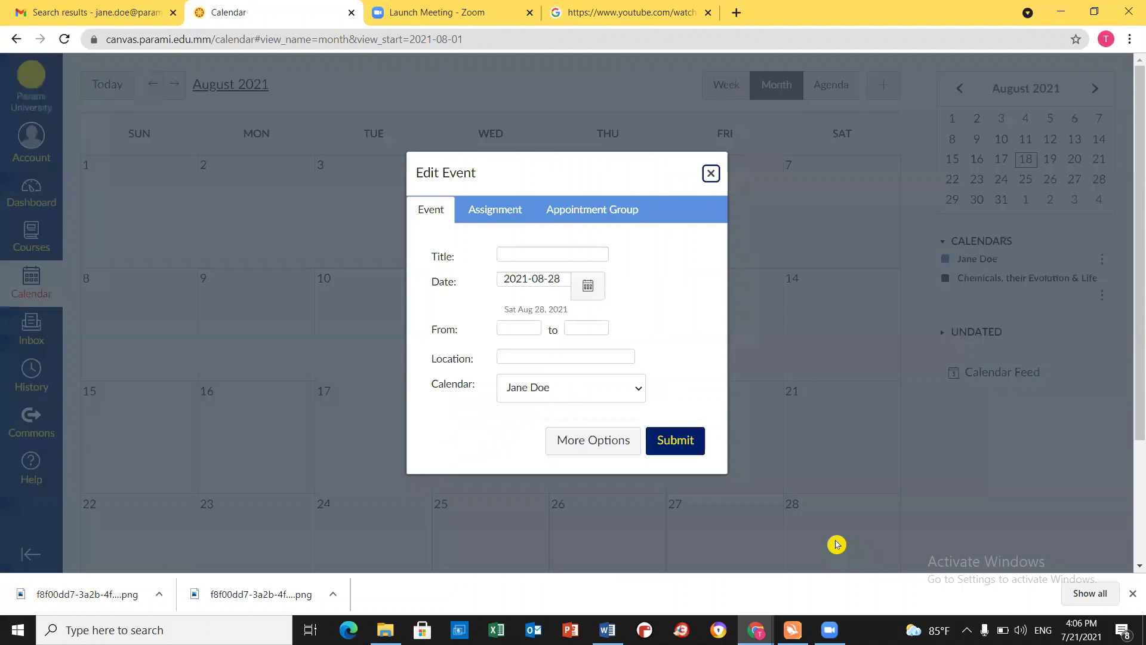
pyautogui.click(590, 210)
pyautogui.click(521, 270)
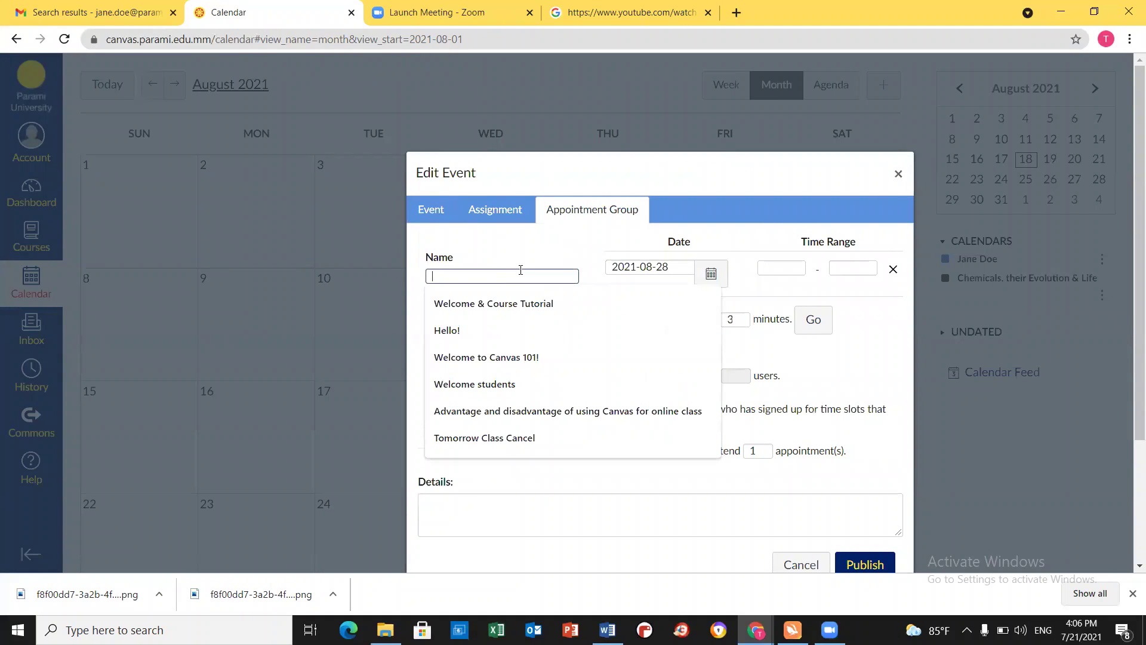
pyautogui.write('Group Project')
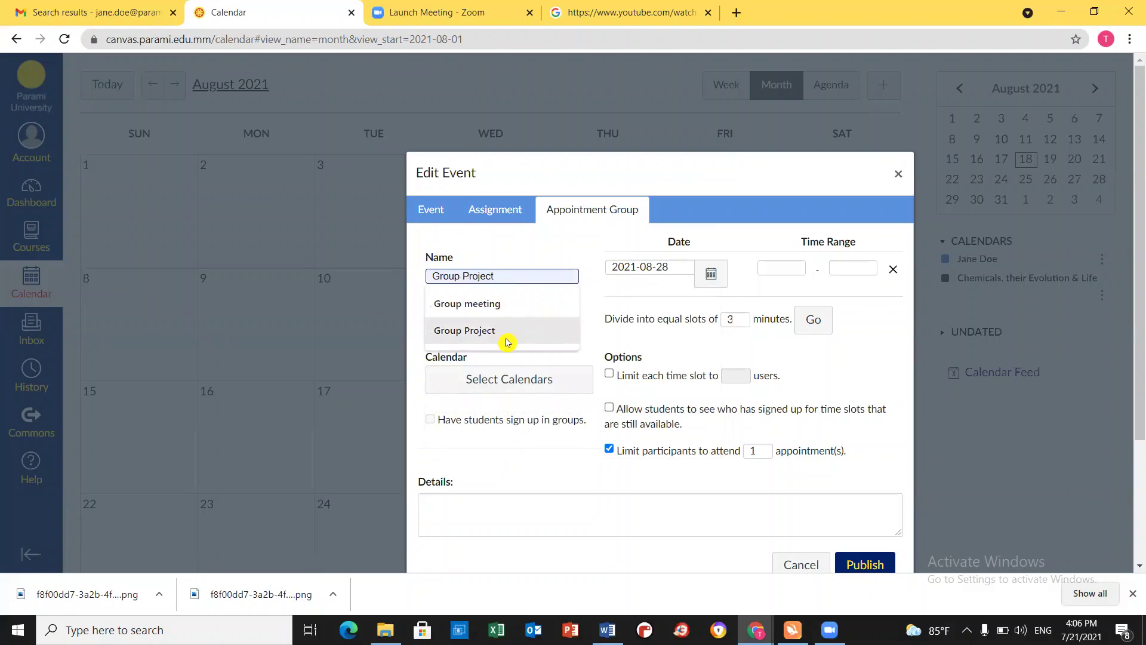
pyautogui.click(507, 332)
# Set the appointment group's time range from 4 to 5 pm, leaving the location blank.
pyautogui.click(770, 270)
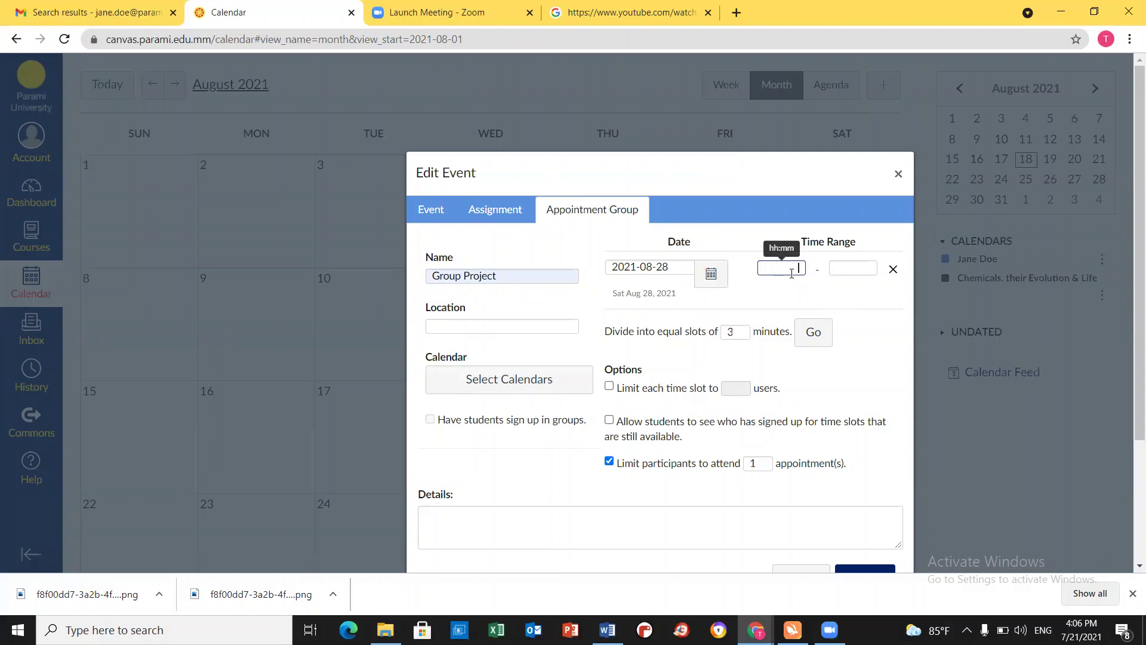
pyautogui.write('4')
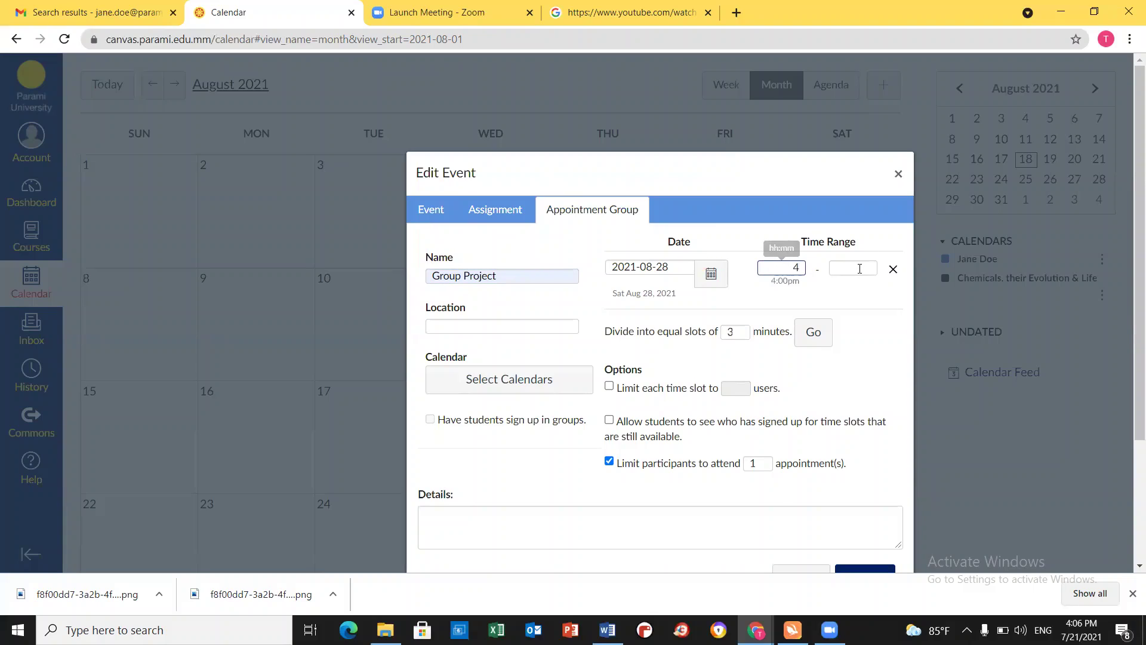
pyautogui.click(854, 267)
pyautogui.write('5')
pyautogui.click(517, 328)
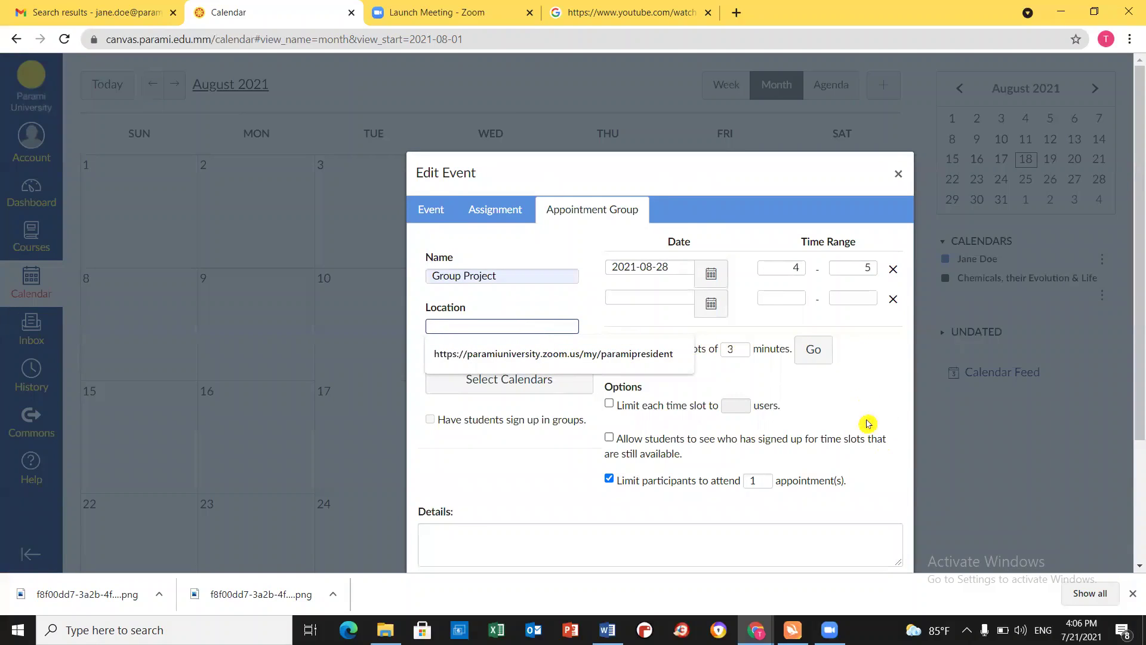
pyautogui.click(903, 382)
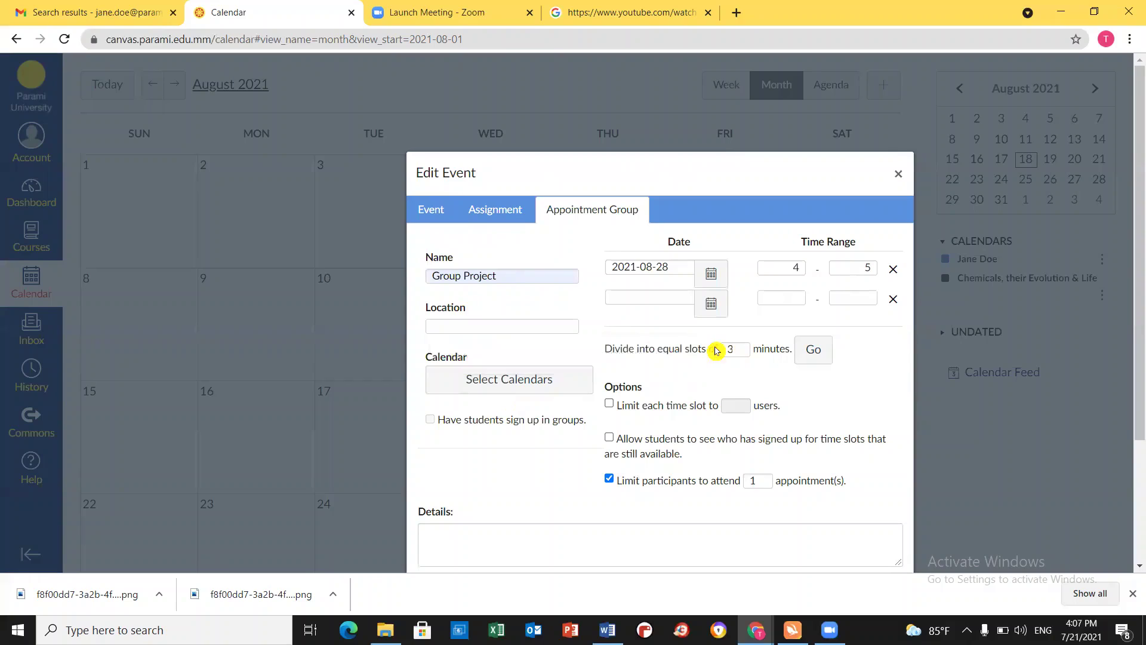
# Assign the appointment group to the "Chemicals, their Evolution & Life" calendar.
pyautogui.click(524, 386)
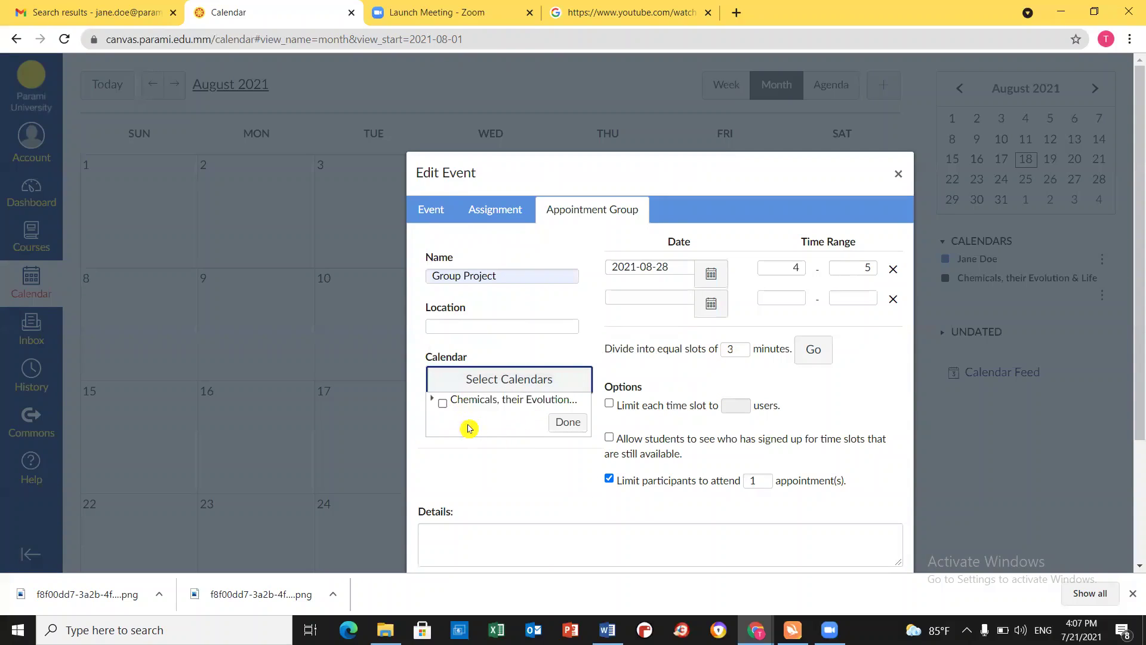
pyautogui.click(443, 405)
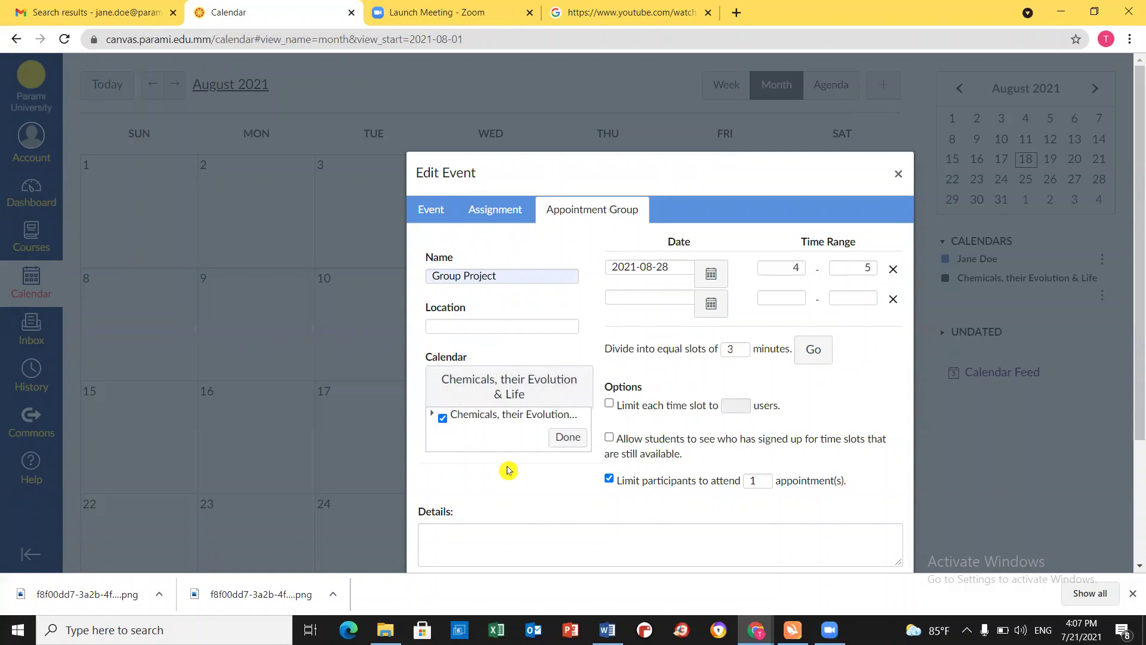
pyautogui.click(567, 436)
# Divide the appointment time range into equal 10-minute slots and publish the appointment group.
pyautogui.scroll(-3, 474, 454)
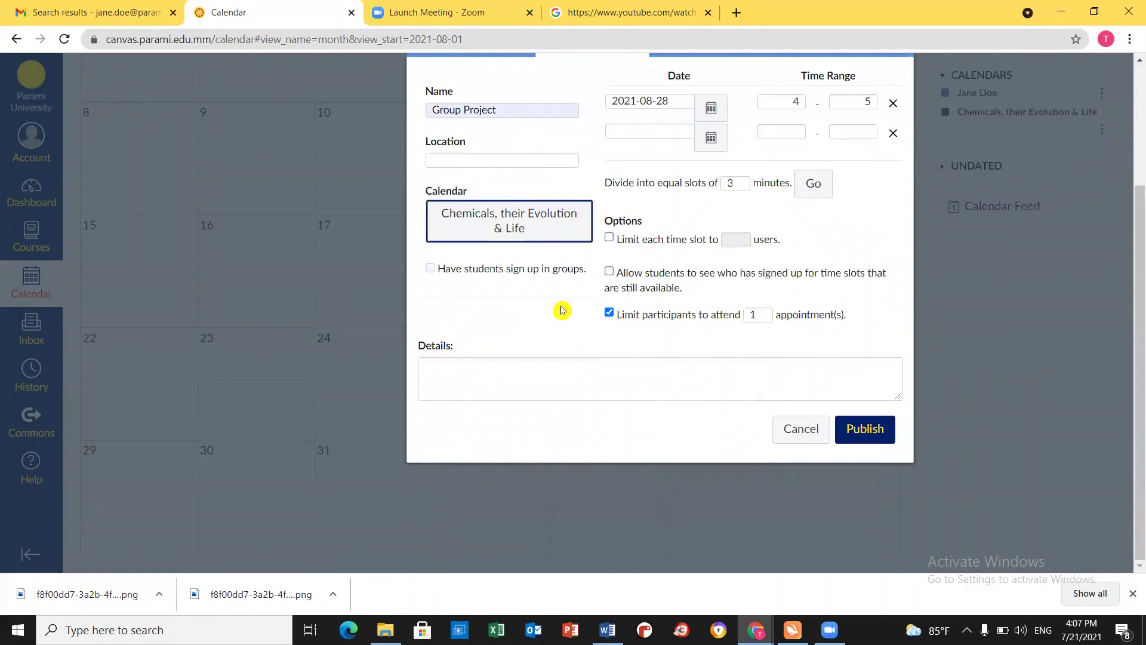
pyautogui.scroll(1, 738, 296)
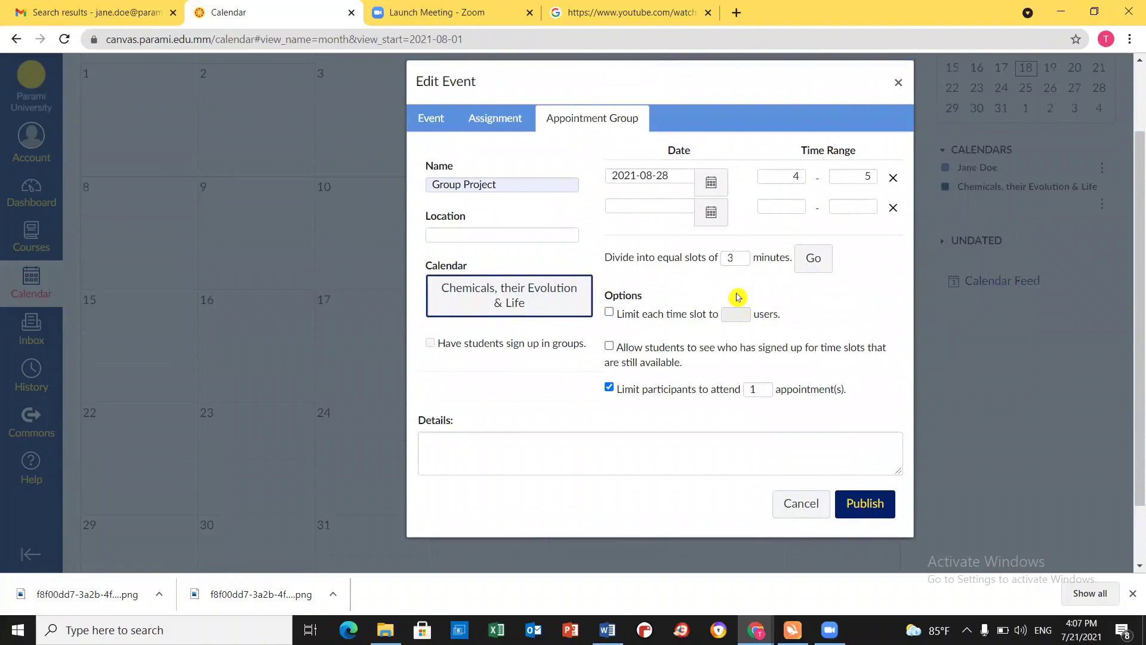
pyautogui.doubleClick(734, 259)
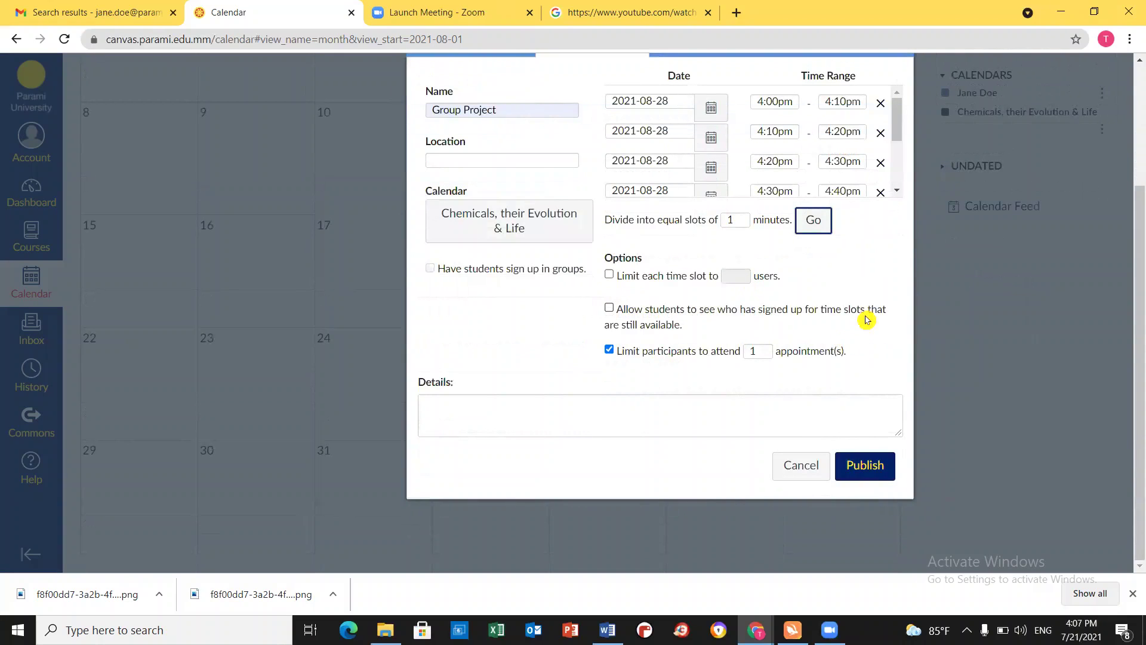
pyautogui.click(872, 470)
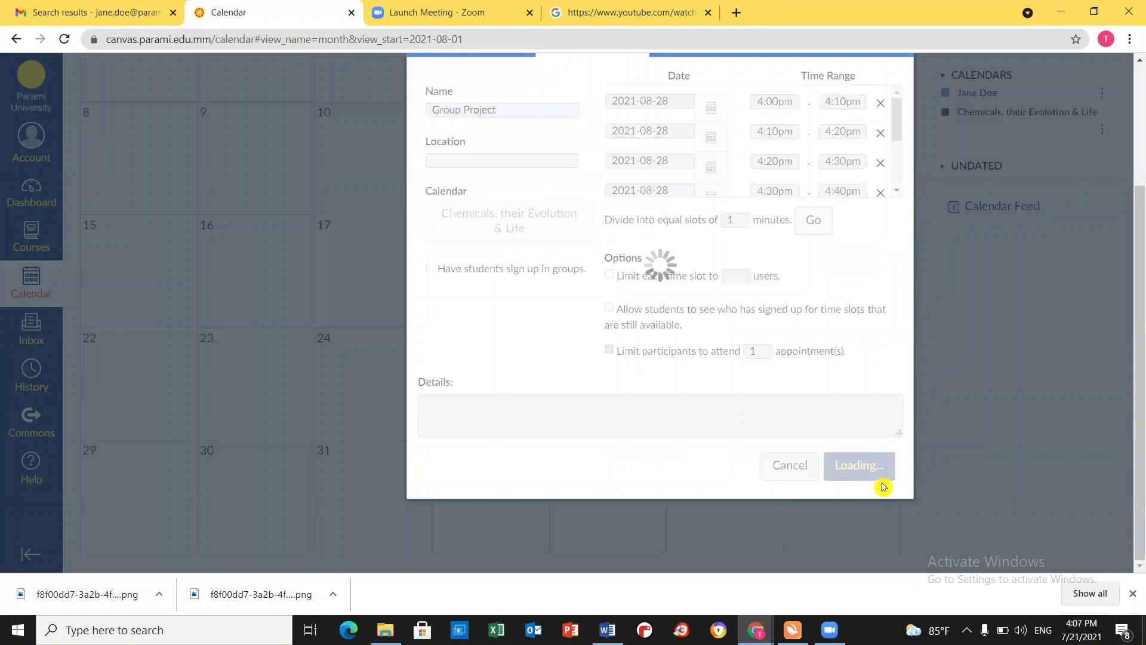
pyautogui.scroll(-3, 878, 483)
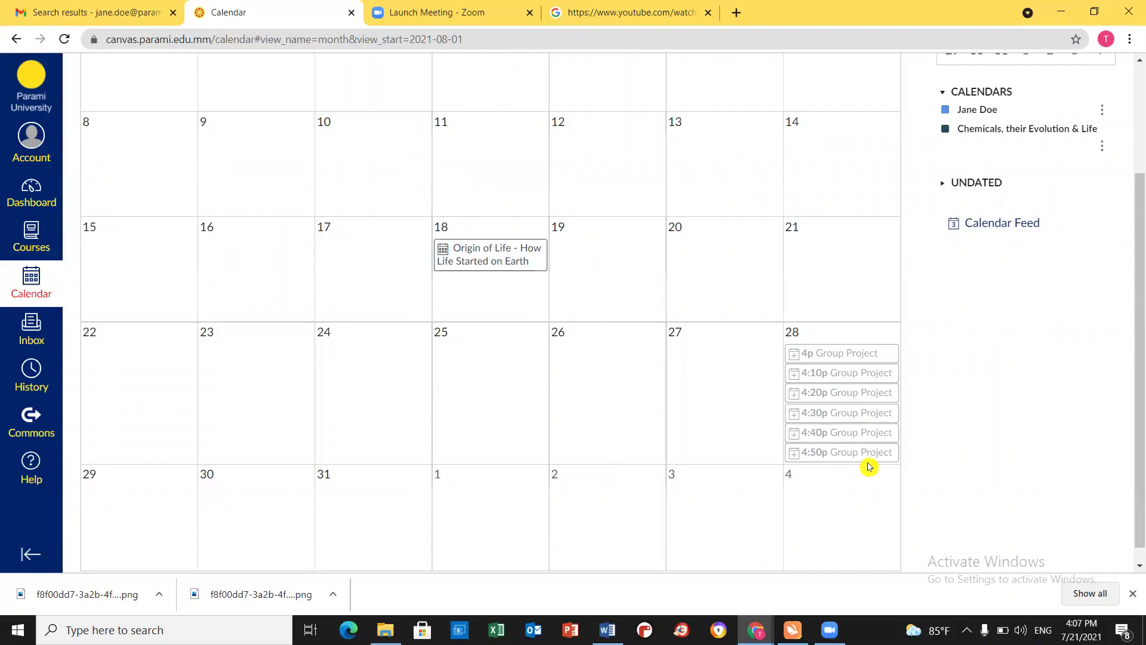
# View the August 2021 calendar as an agenda, then reload the calendar starting from the current date.
pyautogui.scroll(3, 661, 317)
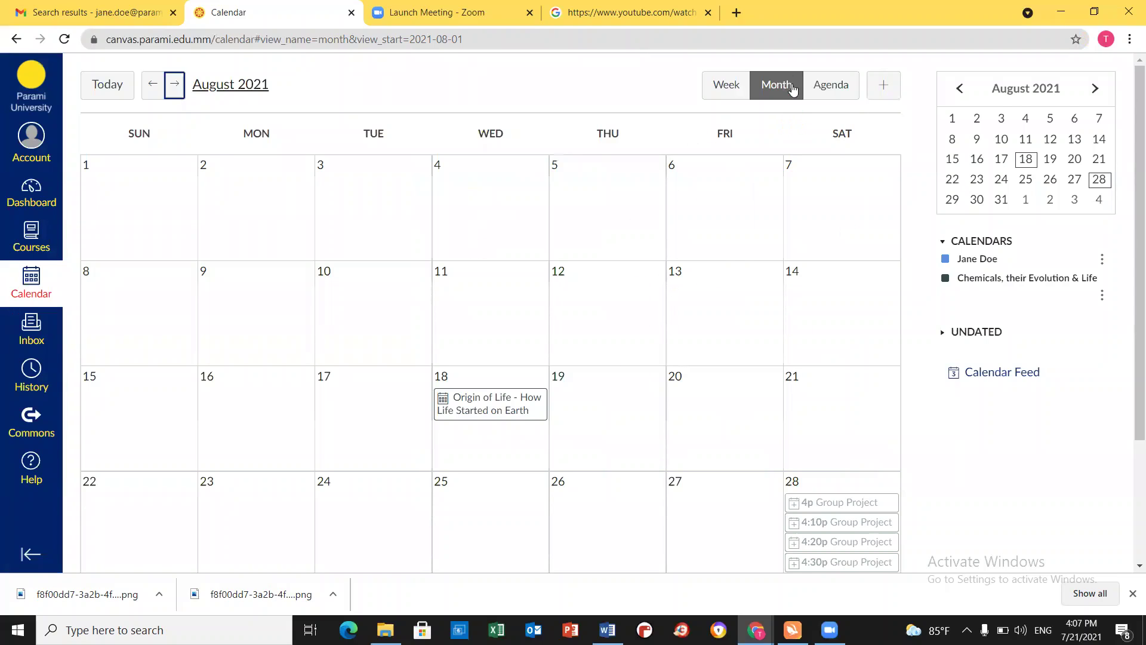
pyautogui.click(830, 92)
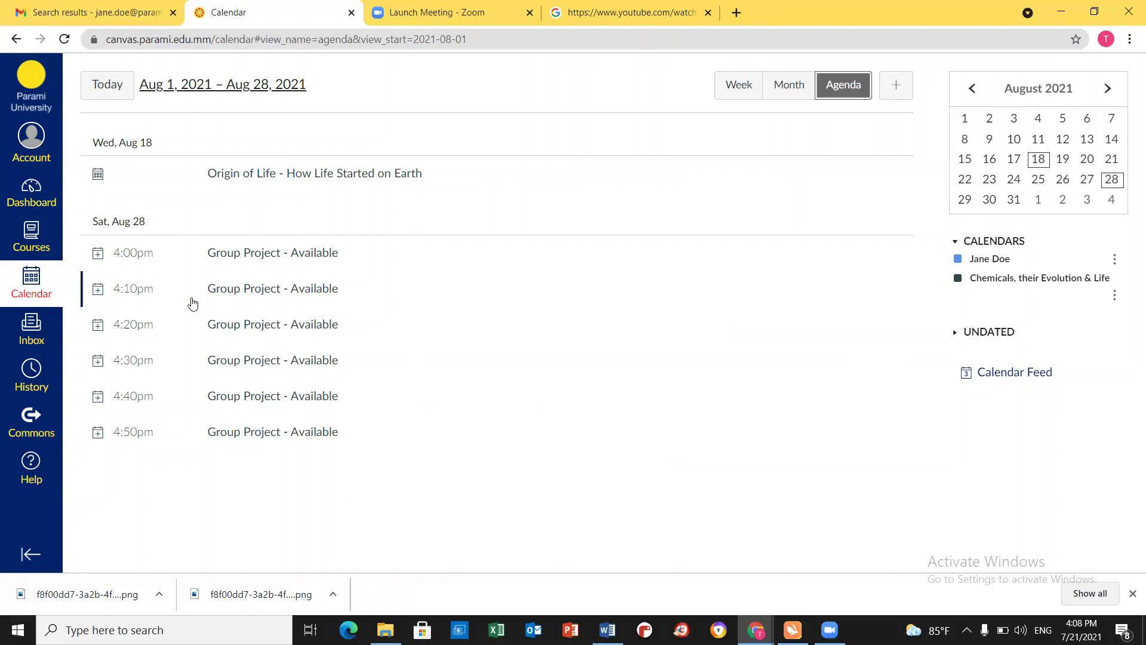
pyautogui.click(37, 295)
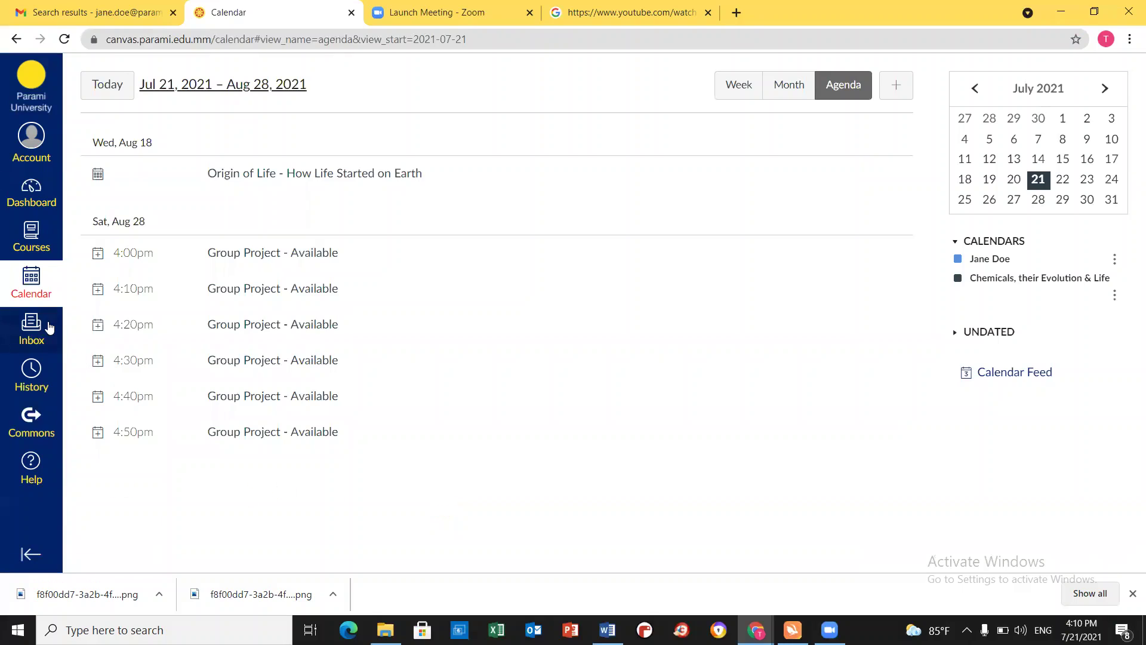
# Open Commons, authorize its access to the account, and dismiss the browser's downloads bar.
pyautogui.click(22, 436)
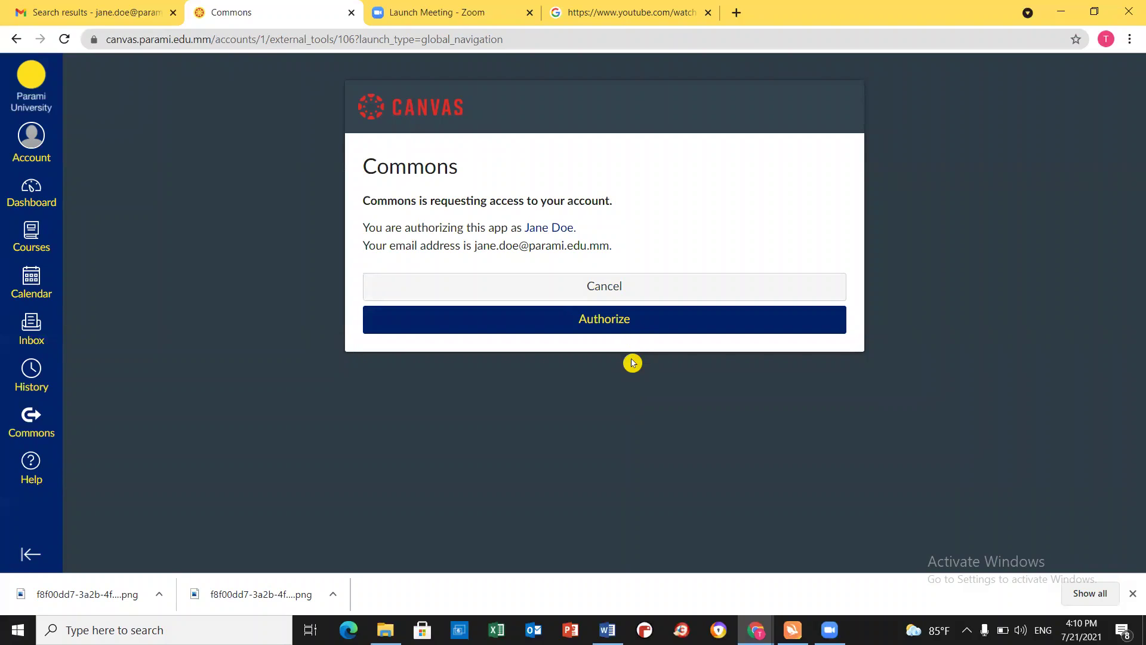
pyautogui.click(612, 324)
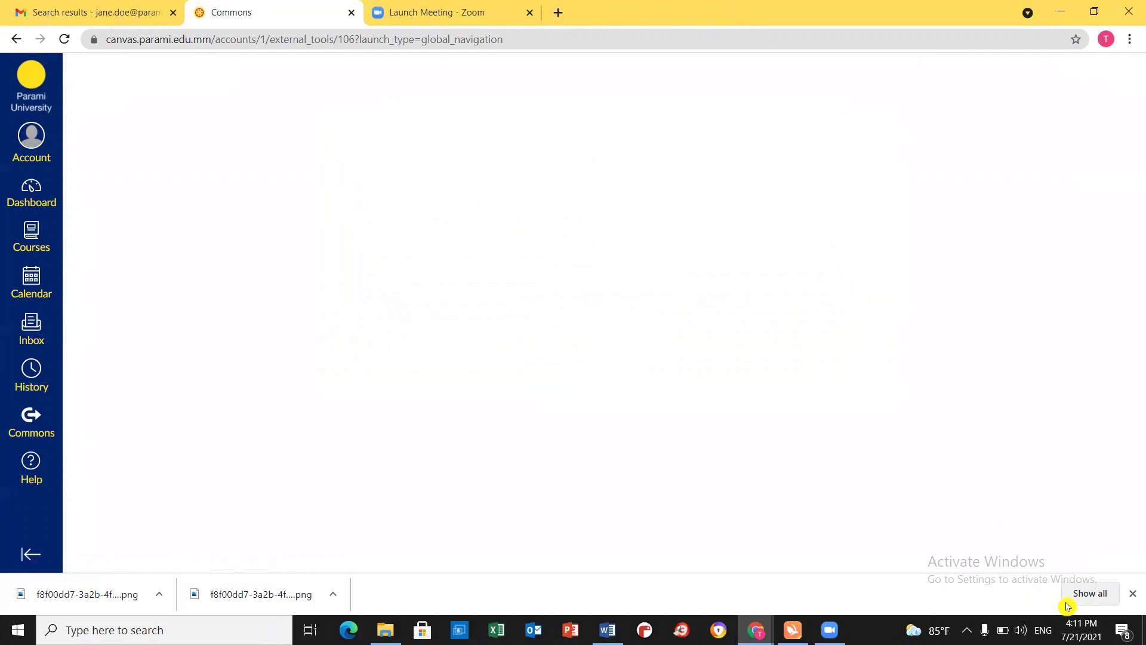
pyautogui.click(1134, 596)
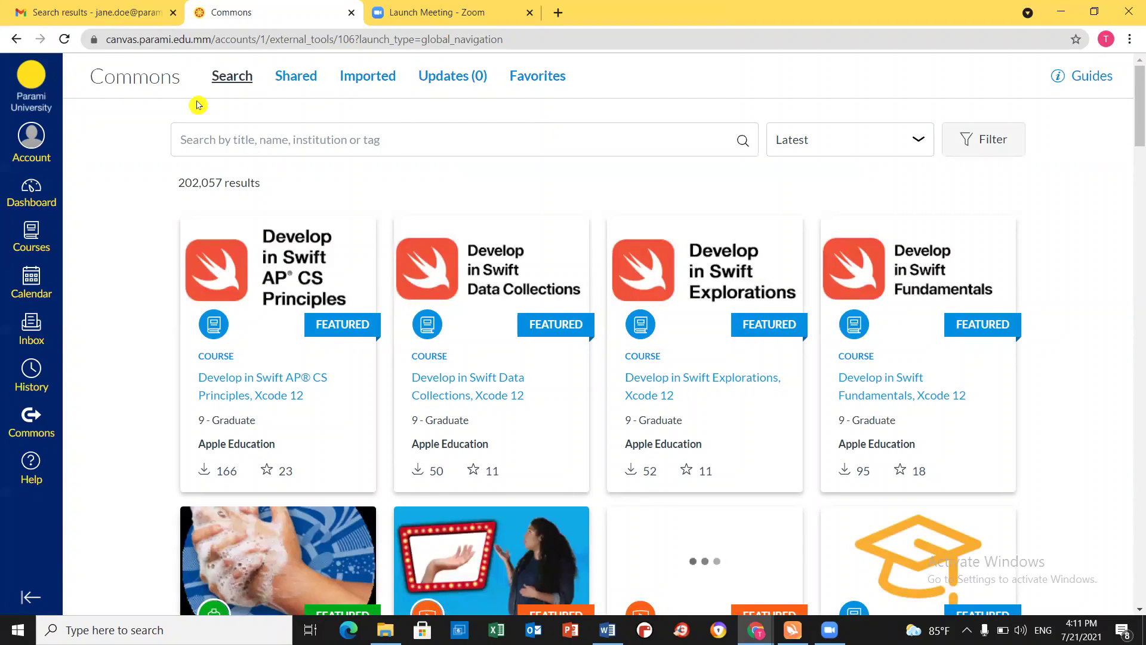
# Search the Commons resources for "Biology".
pyautogui.click(249, 137)
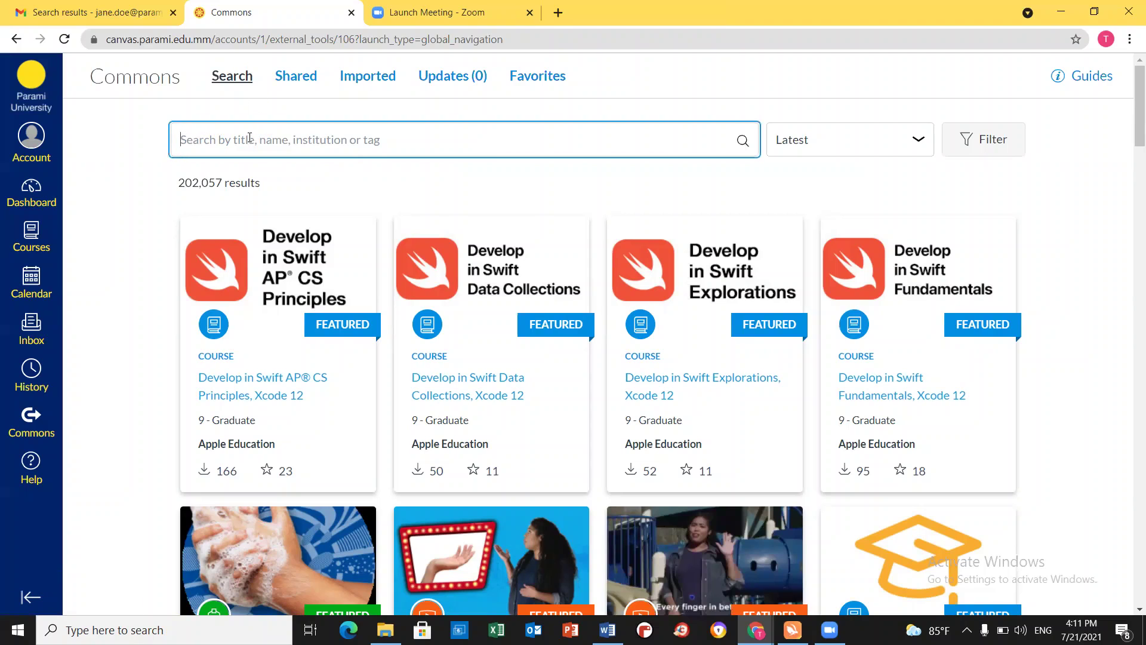
pyautogui.write('B')
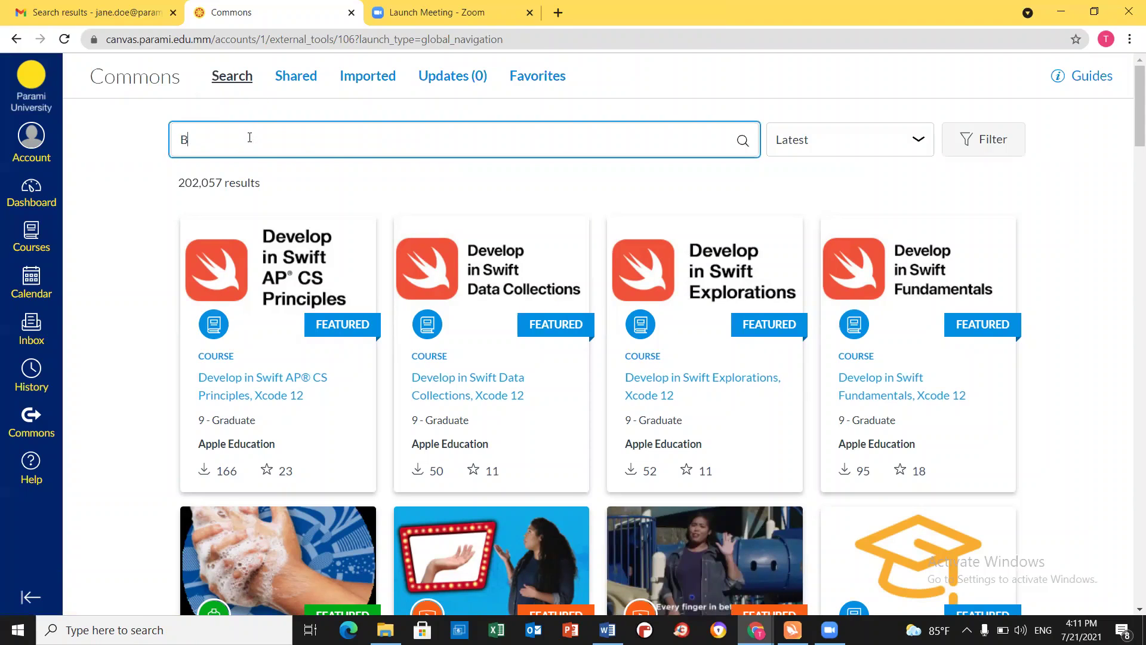
pyautogui.write('iology')
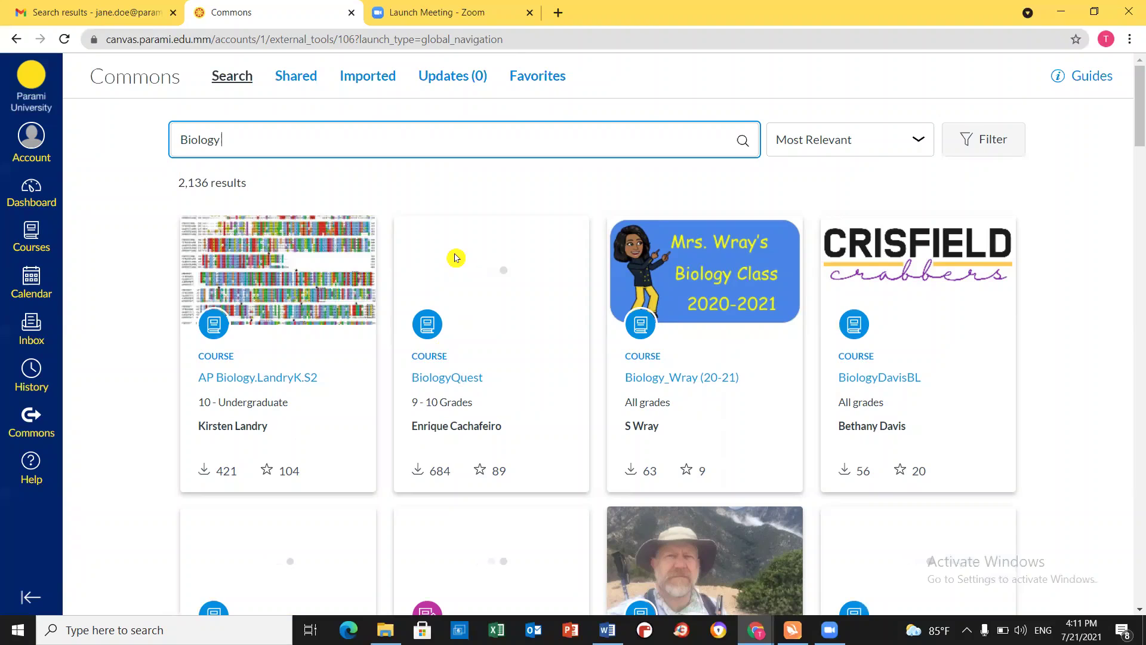
# Review the Shared, Imported, Updates and Favorites sections of Commons.
pyautogui.click(302, 75)
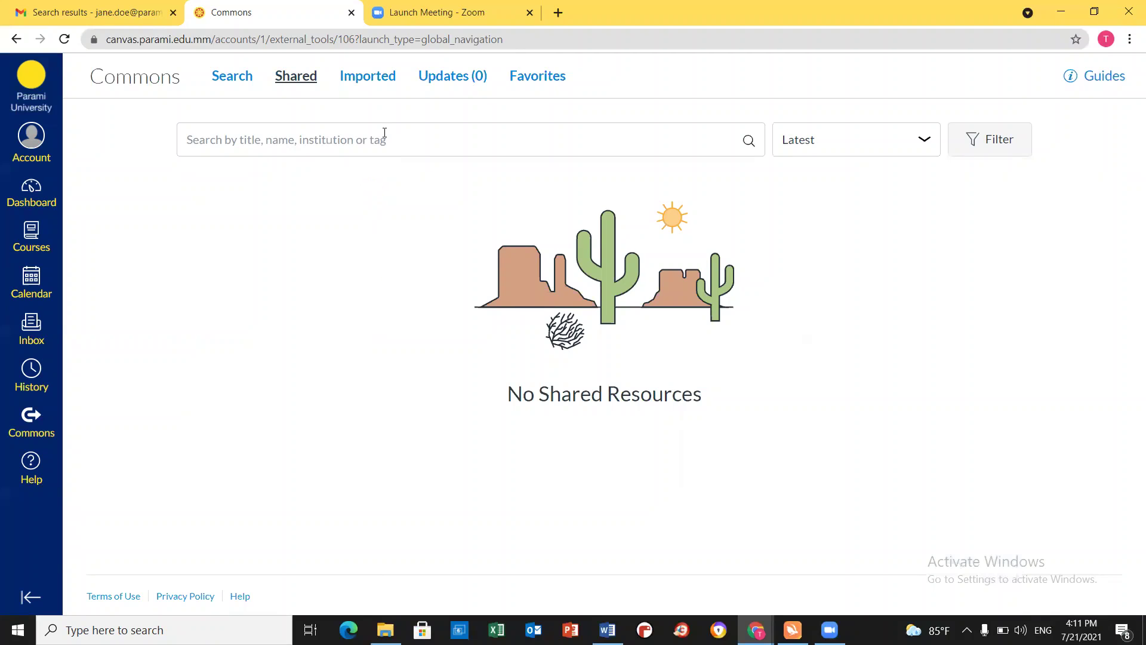
pyautogui.click(382, 78)
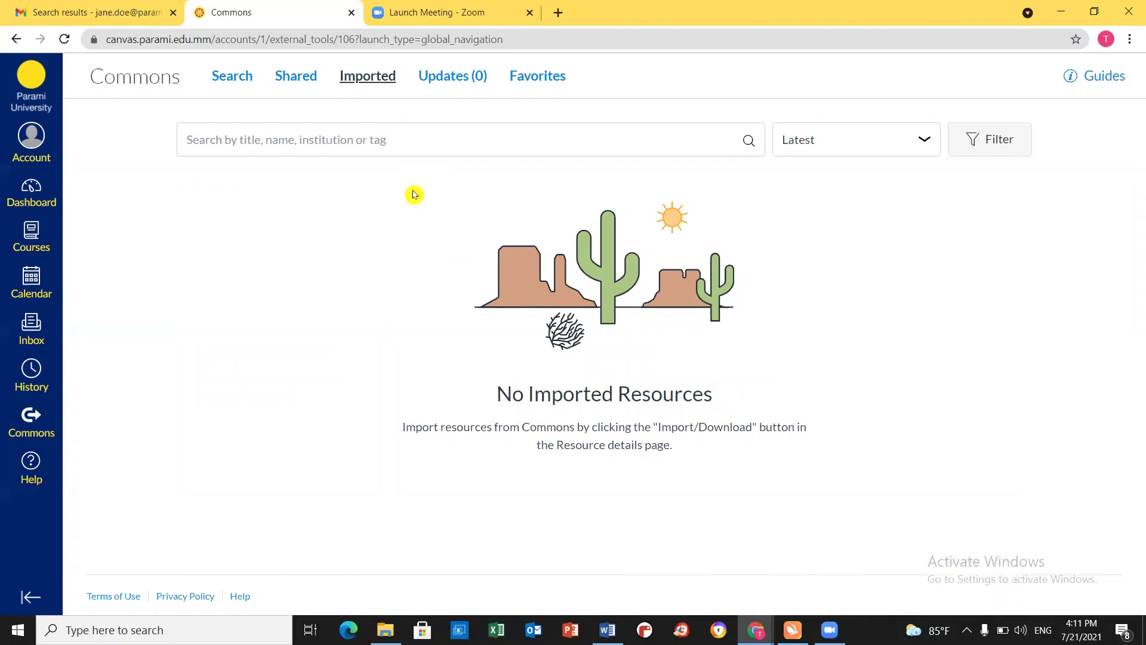
pyautogui.click(452, 83)
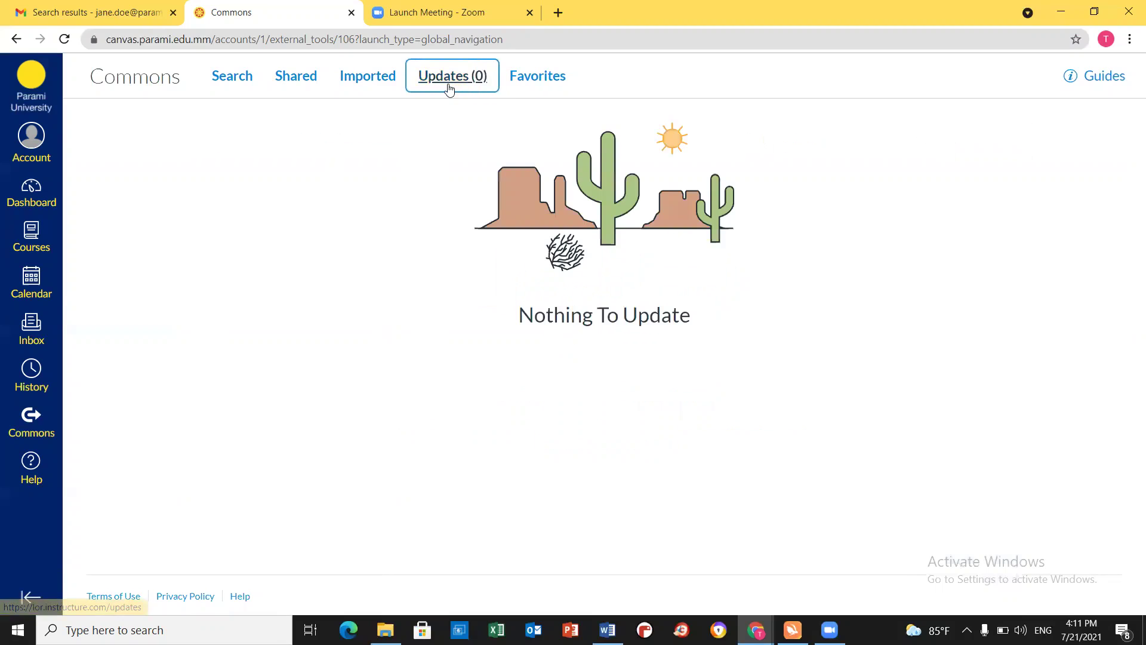
pyautogui.click(534, 83)
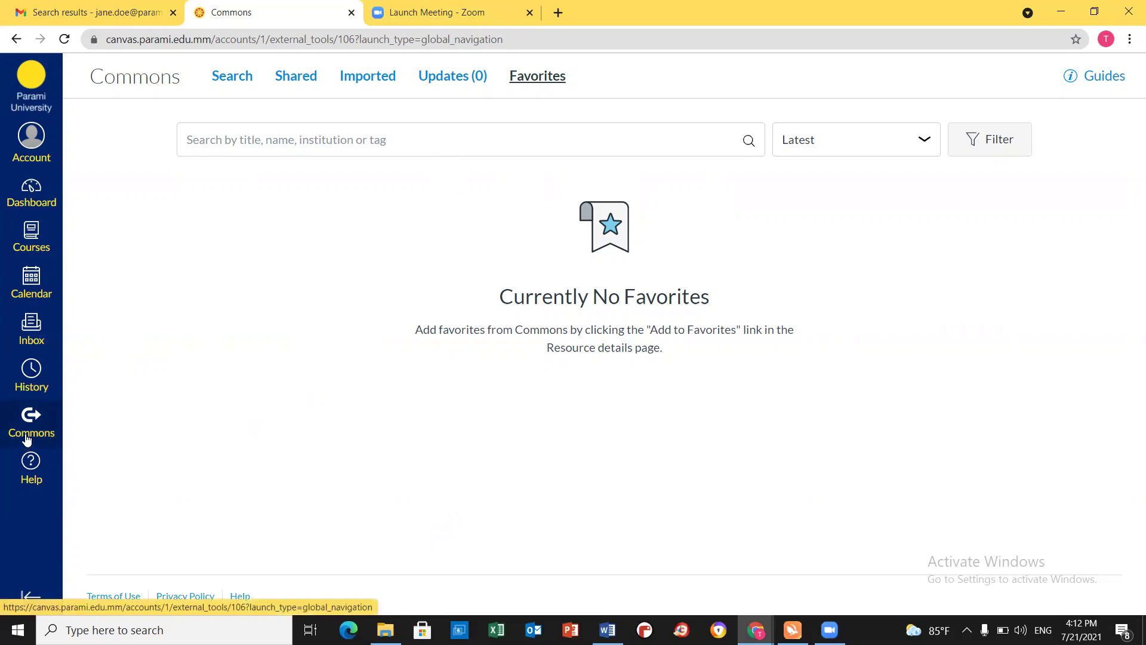
# Open the settings of the "Chemicals, their Evolution & Life" course from the dashboard.
pyautogui.click(39, 206)
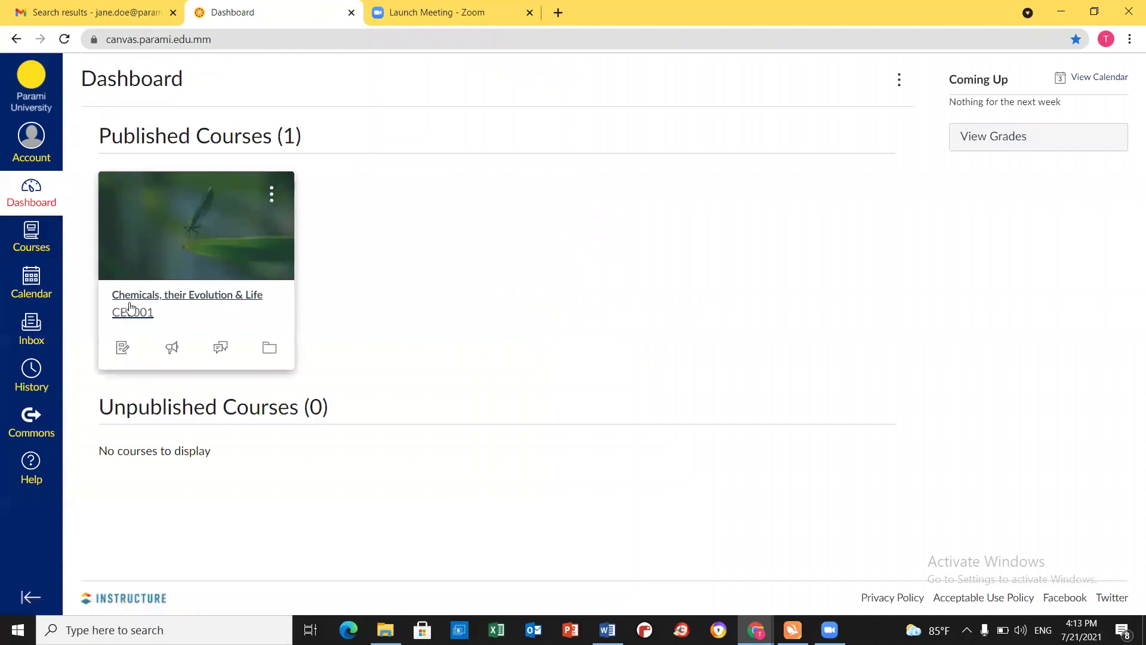
pyautogui.click(131, 306)
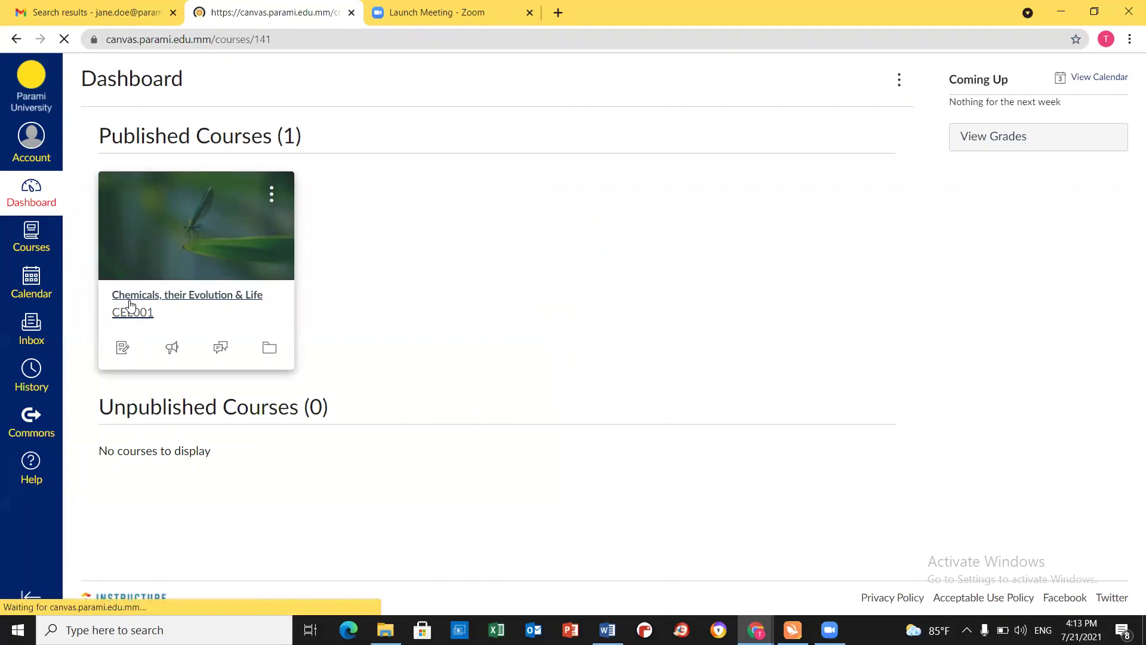
pyautogui.scroll(-4, 210, 318)
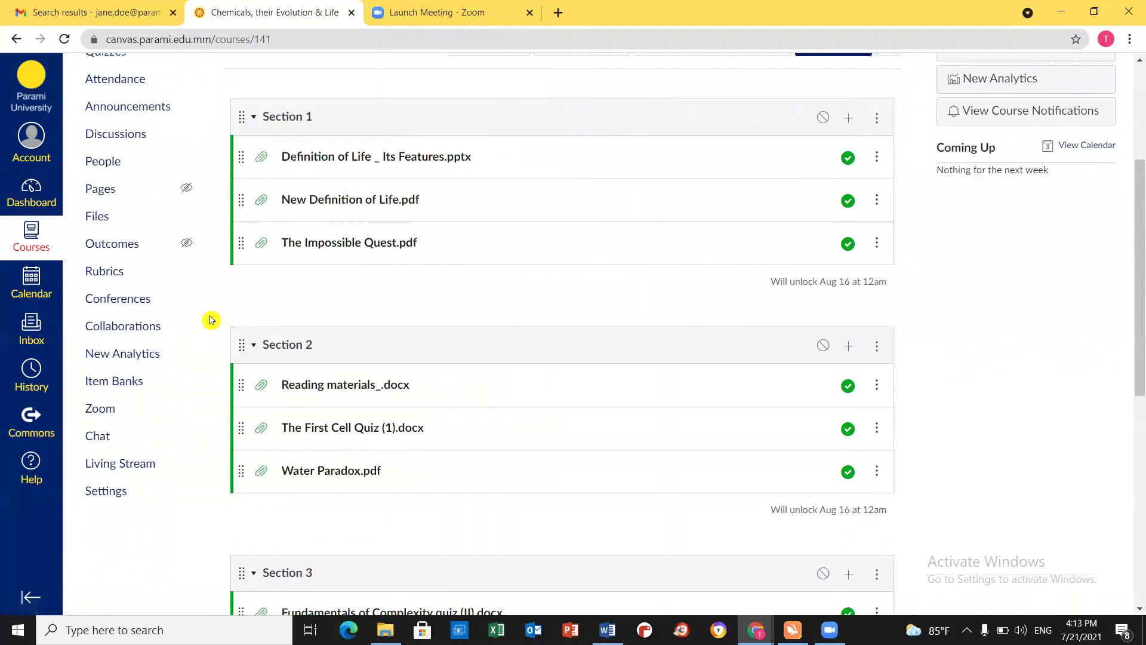
pyautogui.scroll(-7, 219, 269)
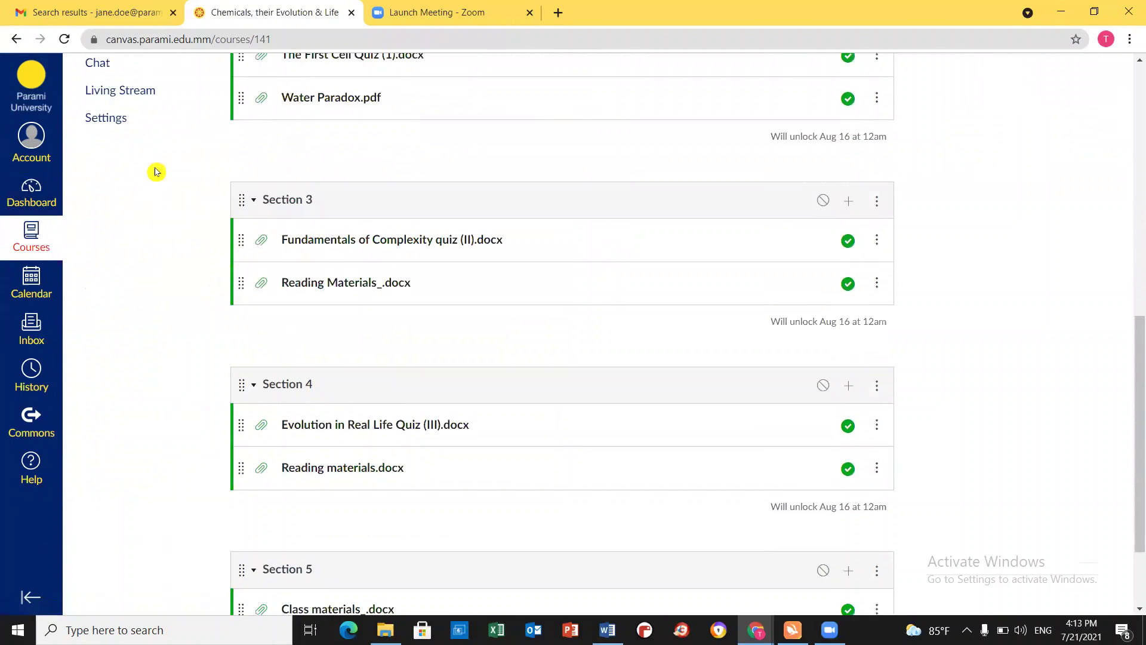
pyautogui.click(121, 123)
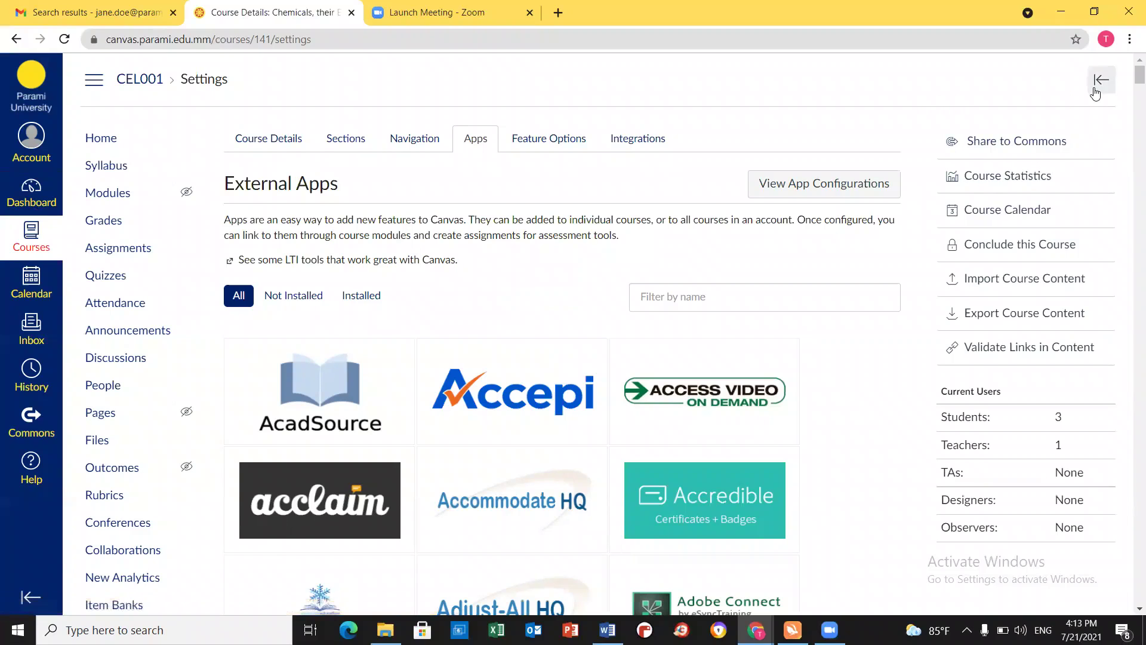
# Start sharing the course to Commons and restrict who can use the resource to Only Me.
pyautogui.click(989, 146)
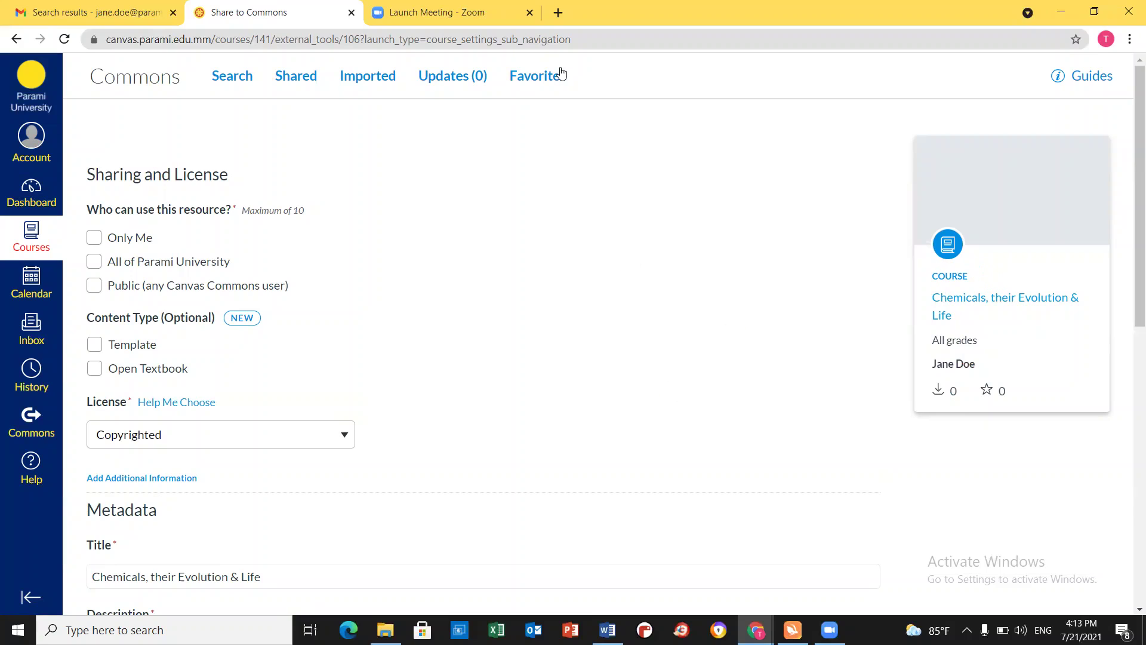
pyautogui.scroll(-1, 324, 278)
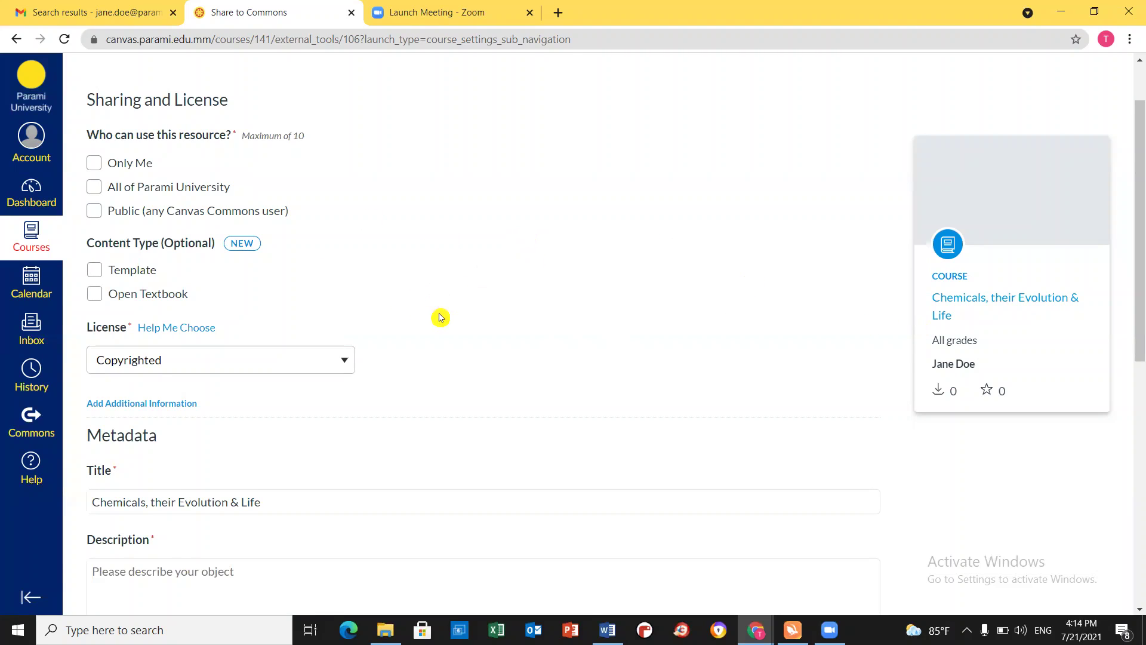
pyautogui.click(95, 165)
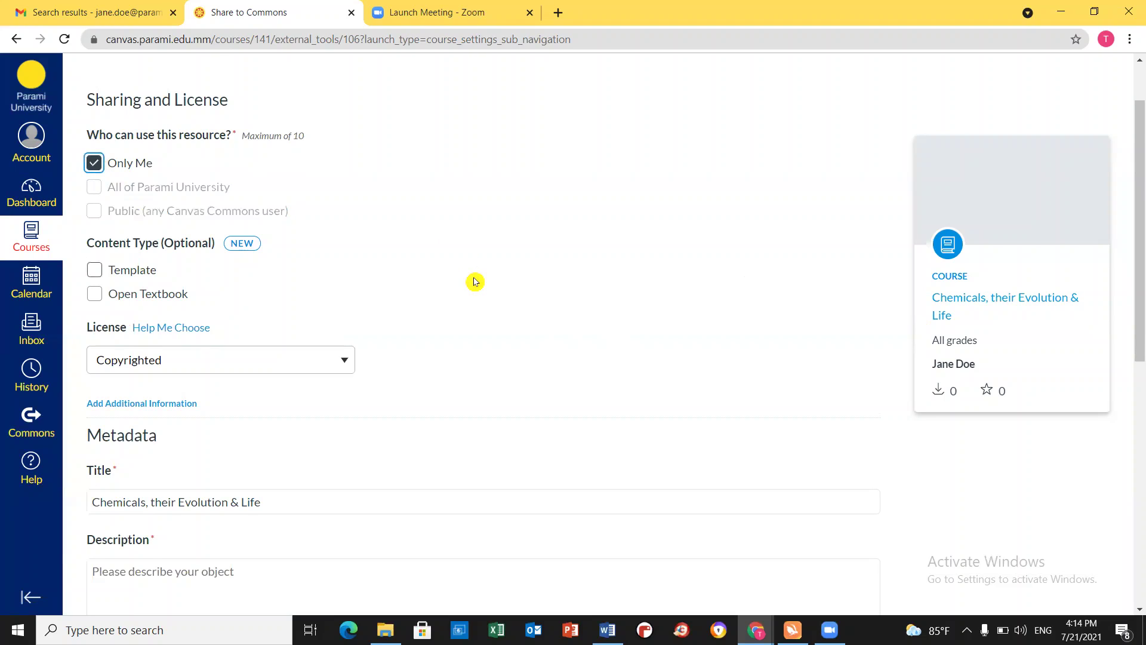
# Search Unsplash for "biology" and set the green damselfly-on-leaf photo as the shared resource's image.
pyautogui.scroll(-1, 476, 281)
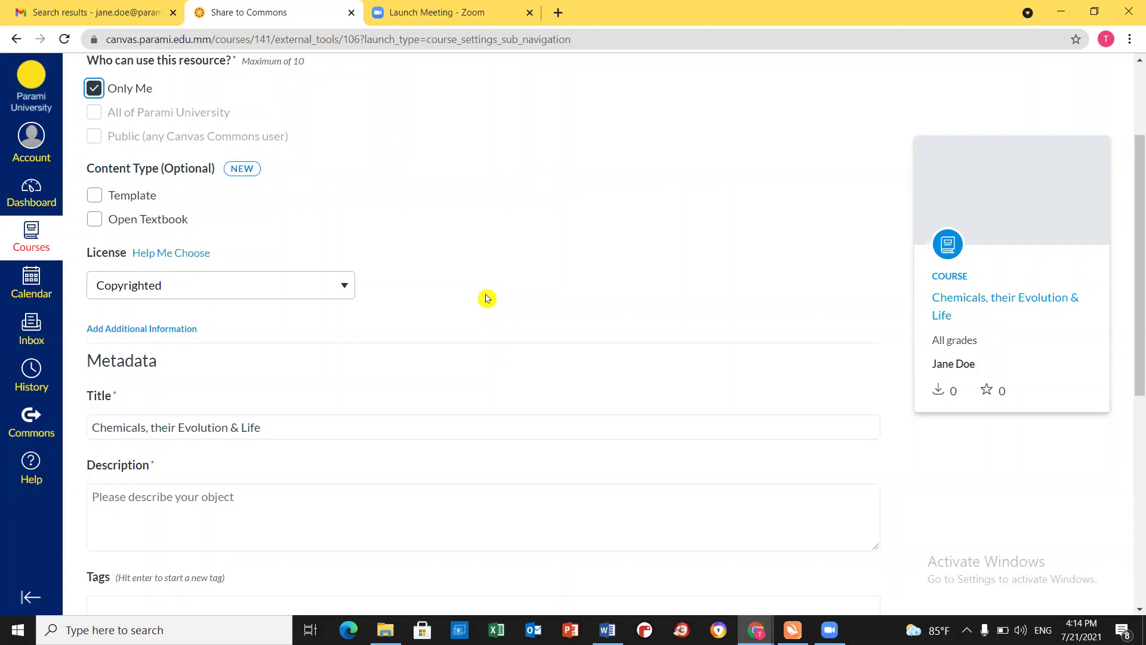
pyautogui.scroll(-1, 487, 299)
pyautogui.scroll(-1, 487, 299)
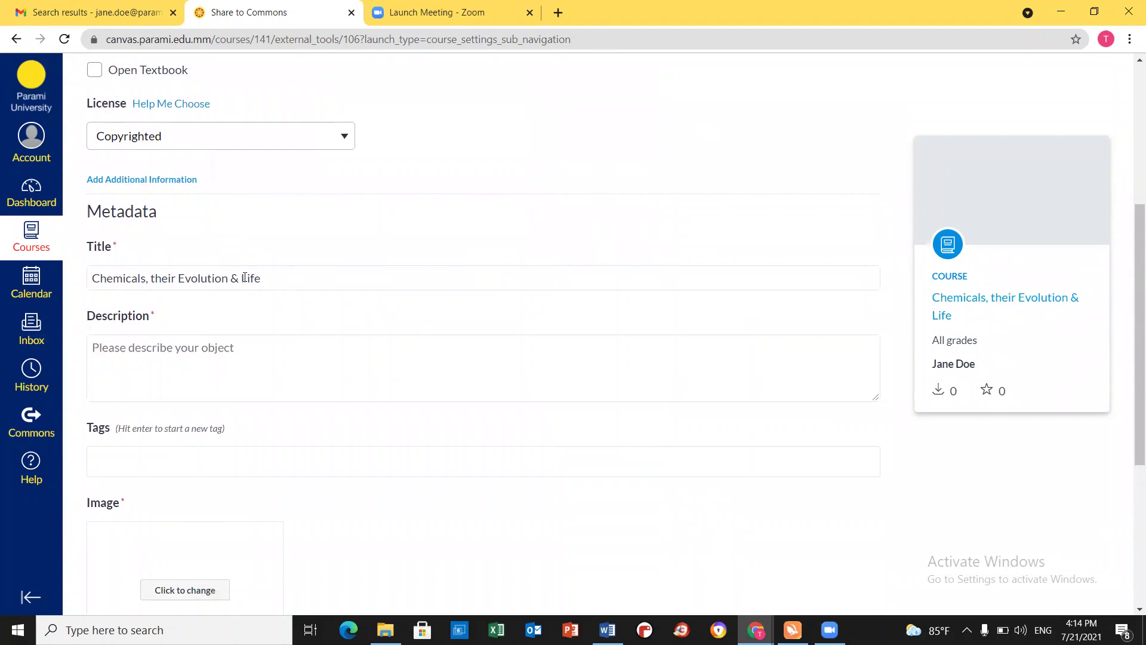
pyautogui.click(253, 358)
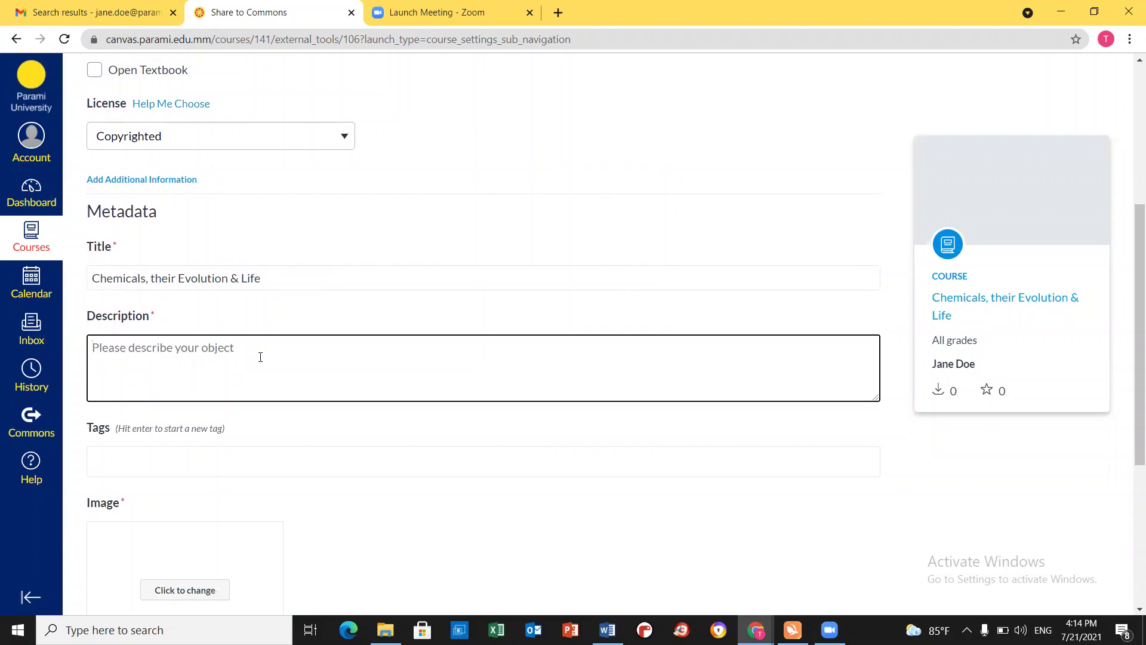
pyautogui.scroll(-1, 263, 345)
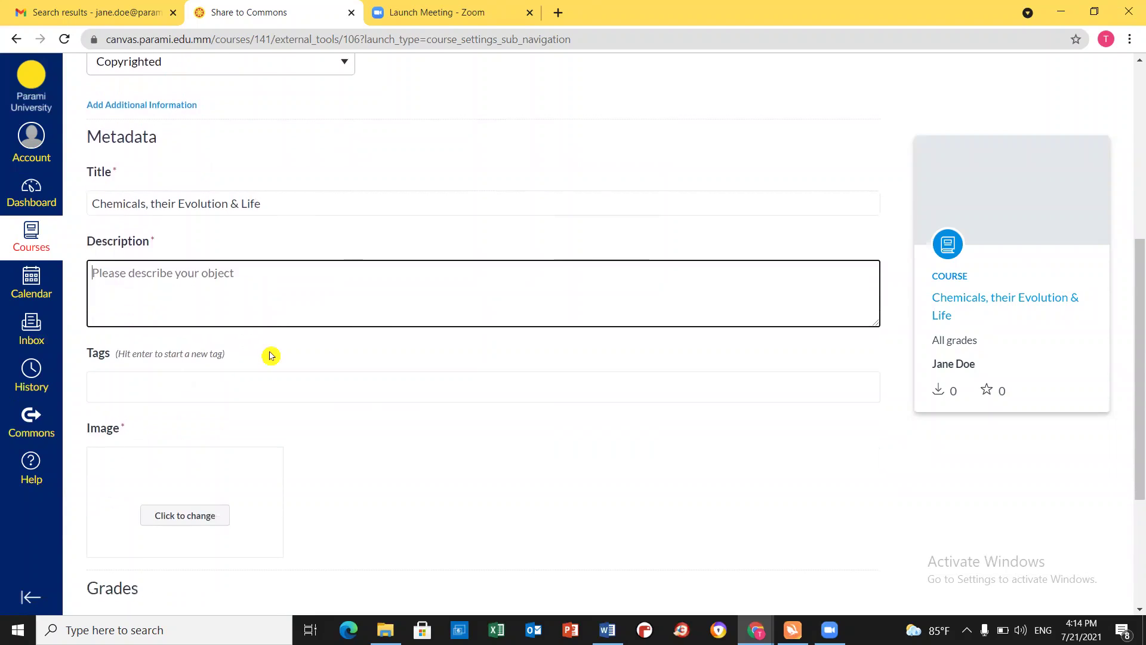
pyautogui.scroll(-2, 276, 317)
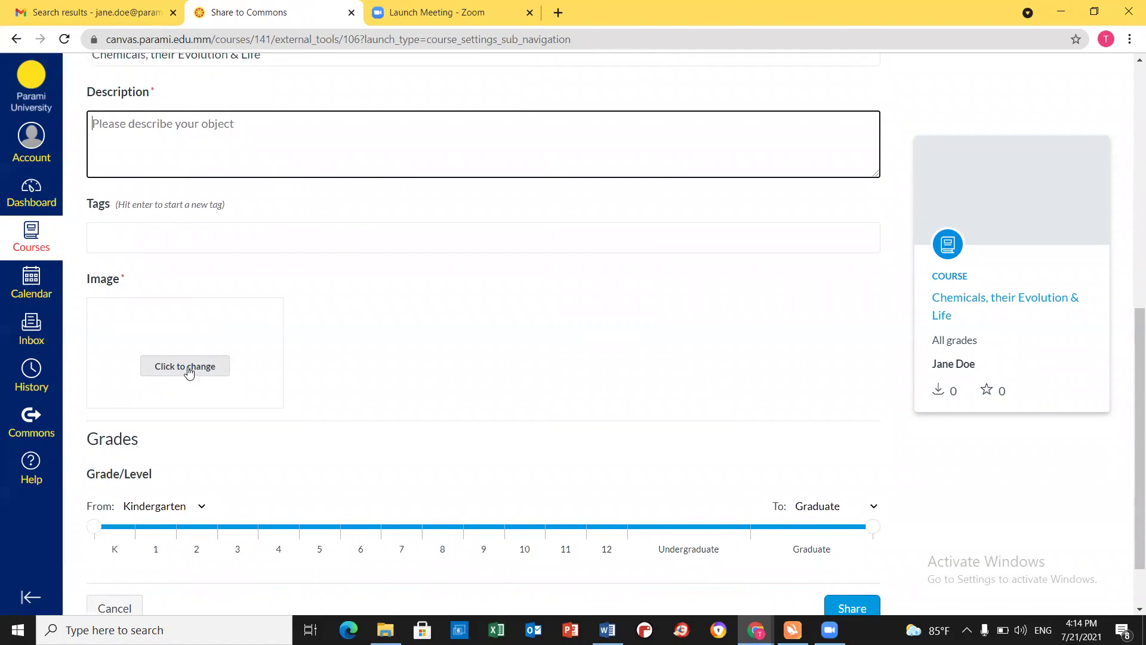
pyautogui.click(189, 372)
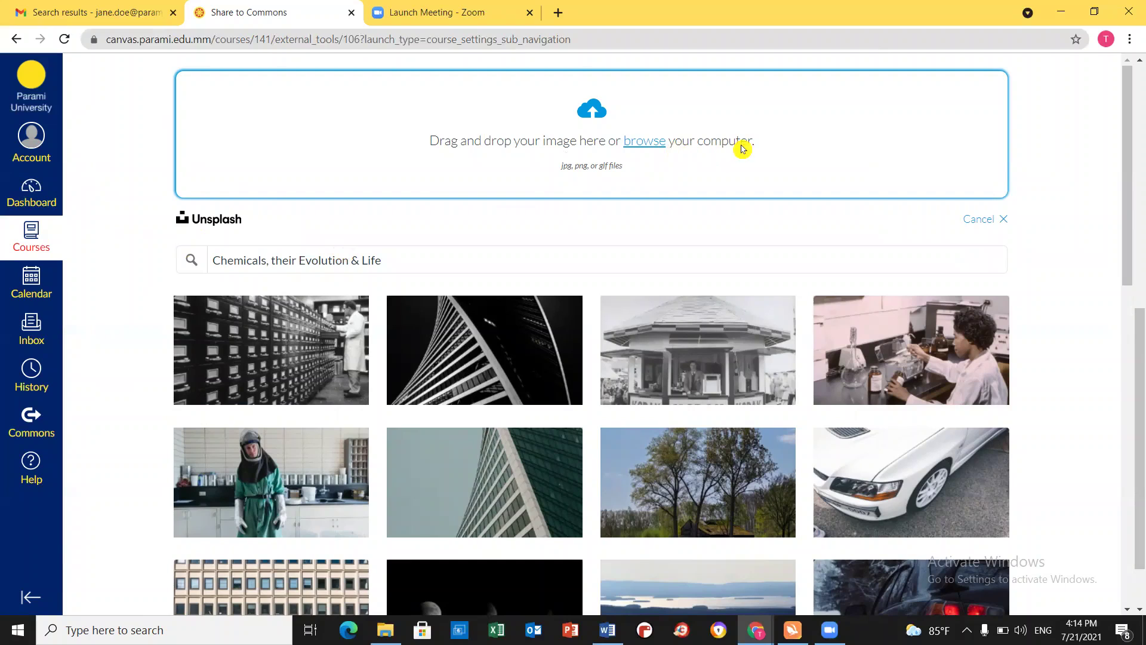
pyautogui.moveTo(412, 256); pyautogui.dragTo(215, 263)
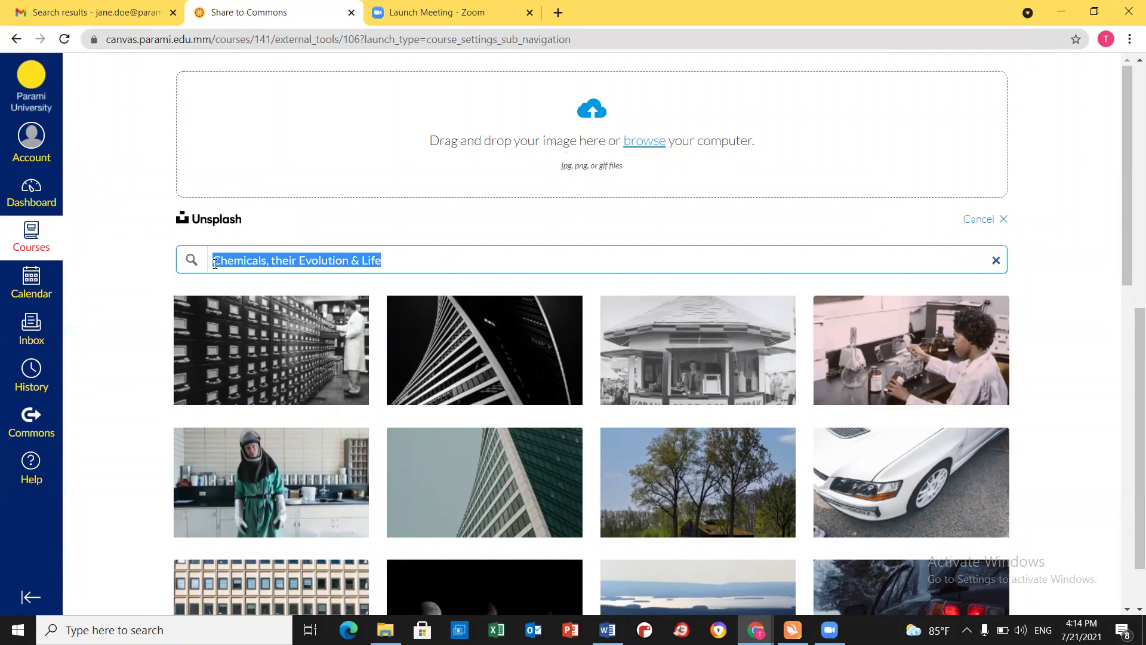
pyautogui.write('biol')
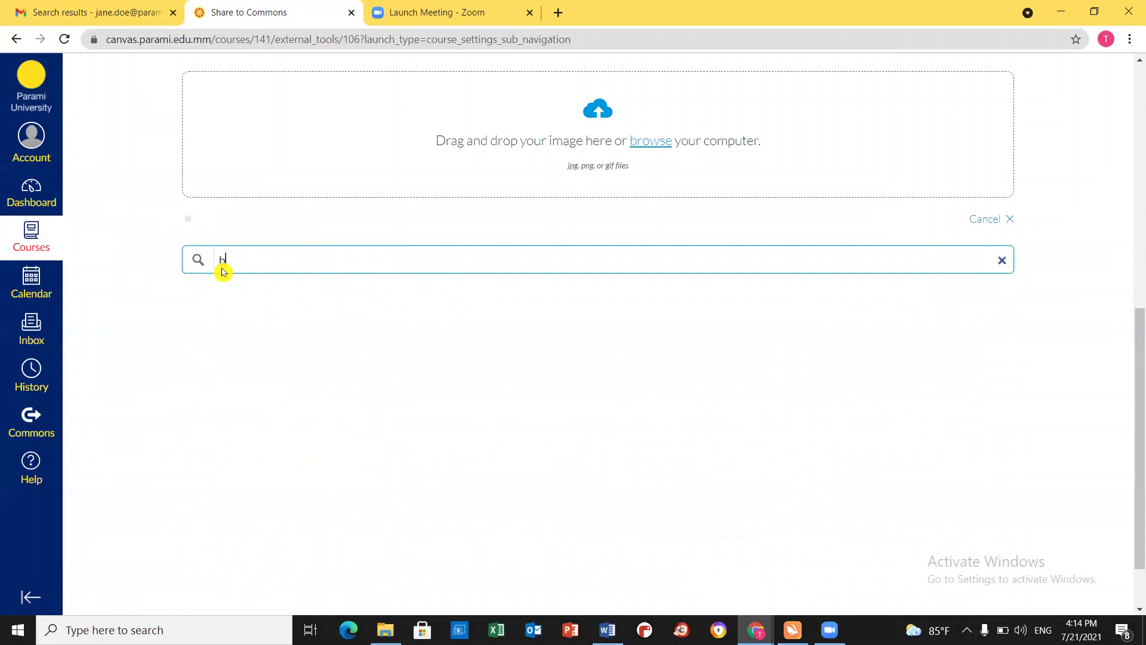
pyautogui.write('ogy')
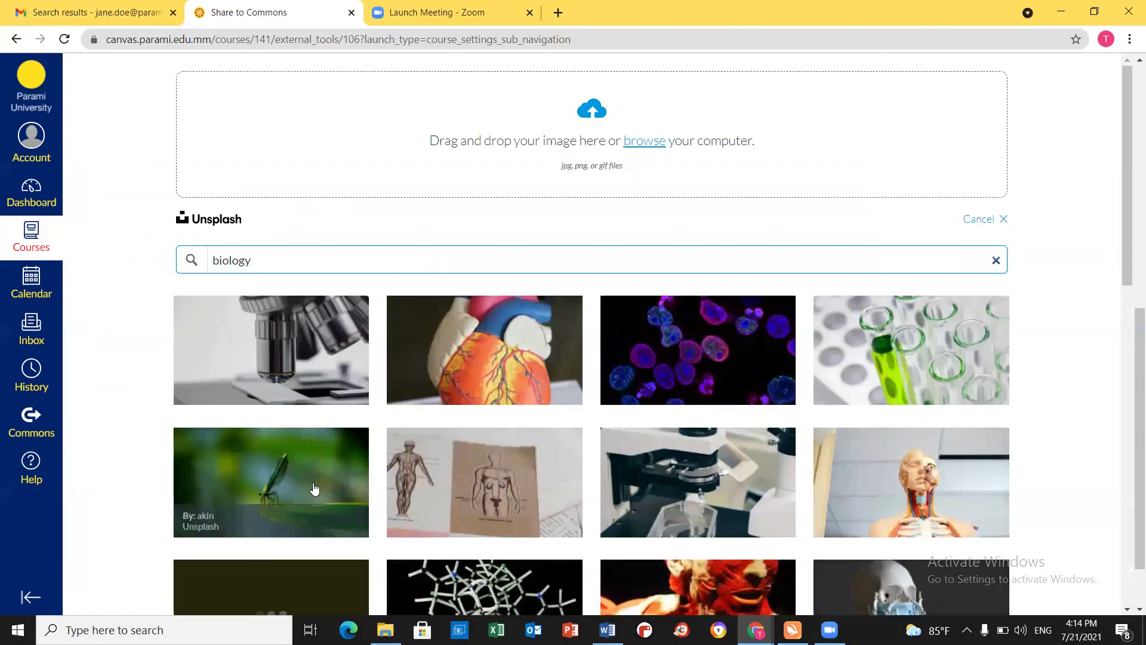
pyautogui.click(298, 484)
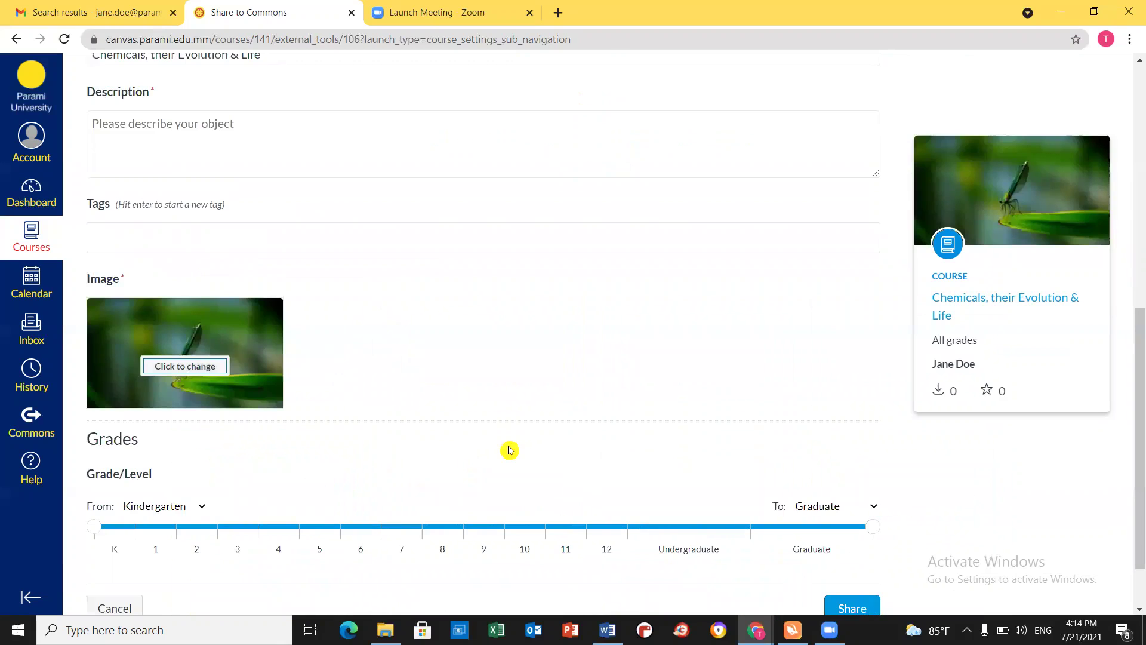
# Enter "This course will be taught at Parami." as the shared resource's required description.
pyautogui.click(865, 607)
pyautogui.scroll(2, 507, 277)
pyautogui.click(246, 267)
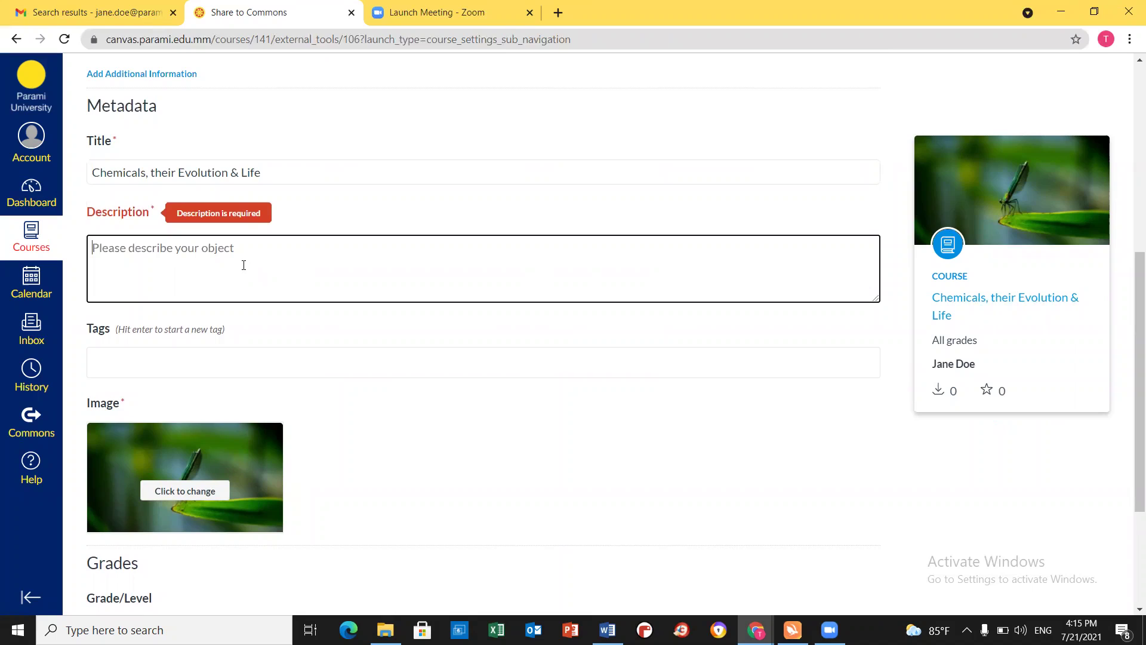
pyautogui.write('Th')
pyautogui.scroll(-3, 248, 269)
pyautogui.write('is course will be augh')
pyautogui.press('BackSpace')
pyautogui.press('BackSpace')
pyautogui.press('BackSpace')
pyautogui.write('ught at Parami.')
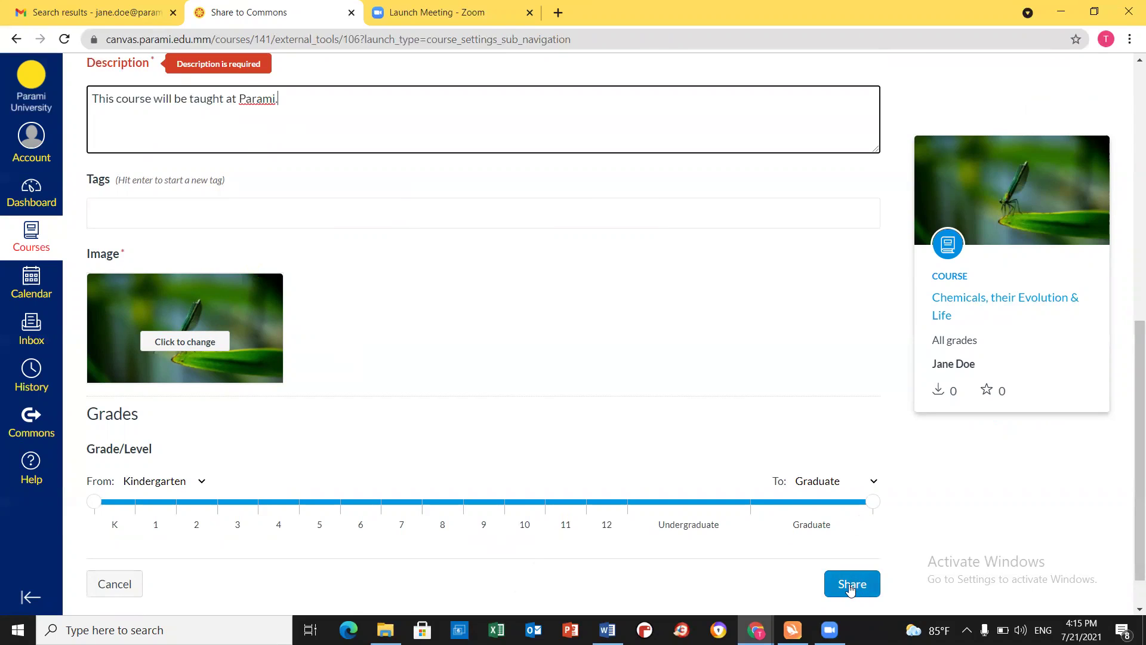
# Share the course to Commons and add the resource to favorites.
pyautogui.click(852, 588)
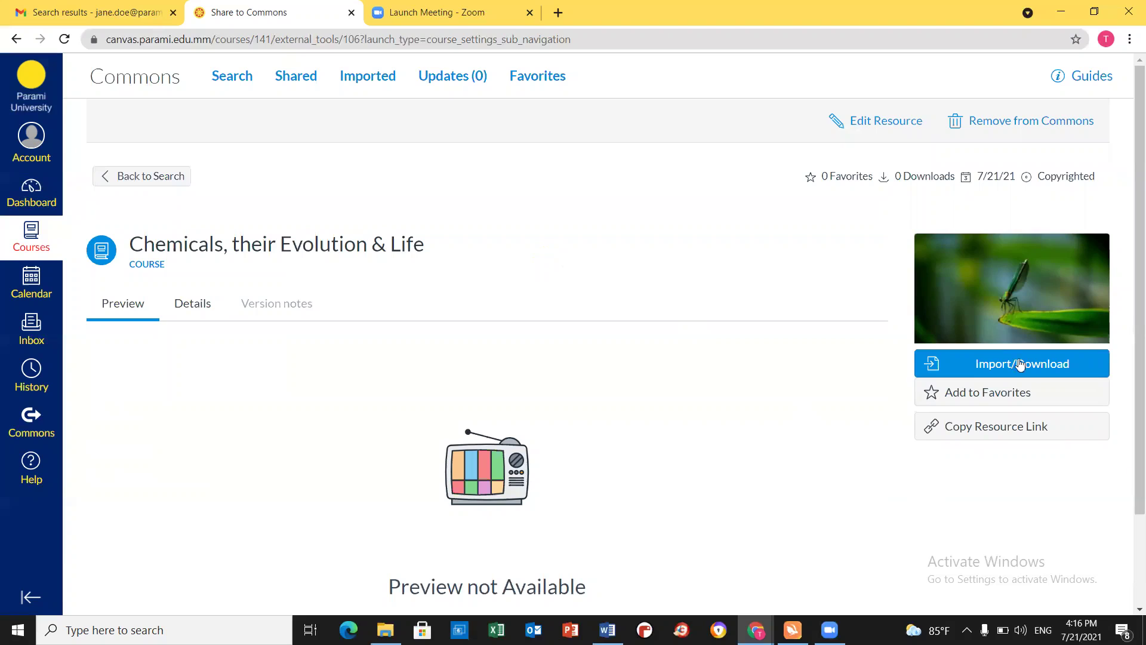
pyautogui.click(929, 392)
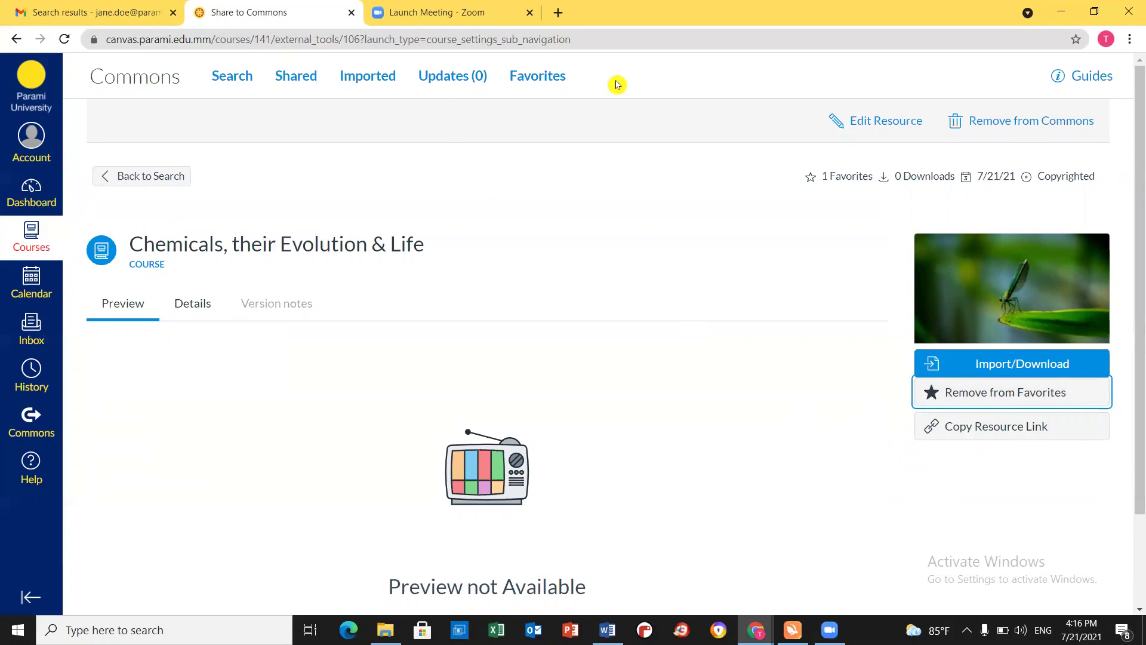
# View the favorite resources saved in Commons.
pyautogui.click(537, 75)
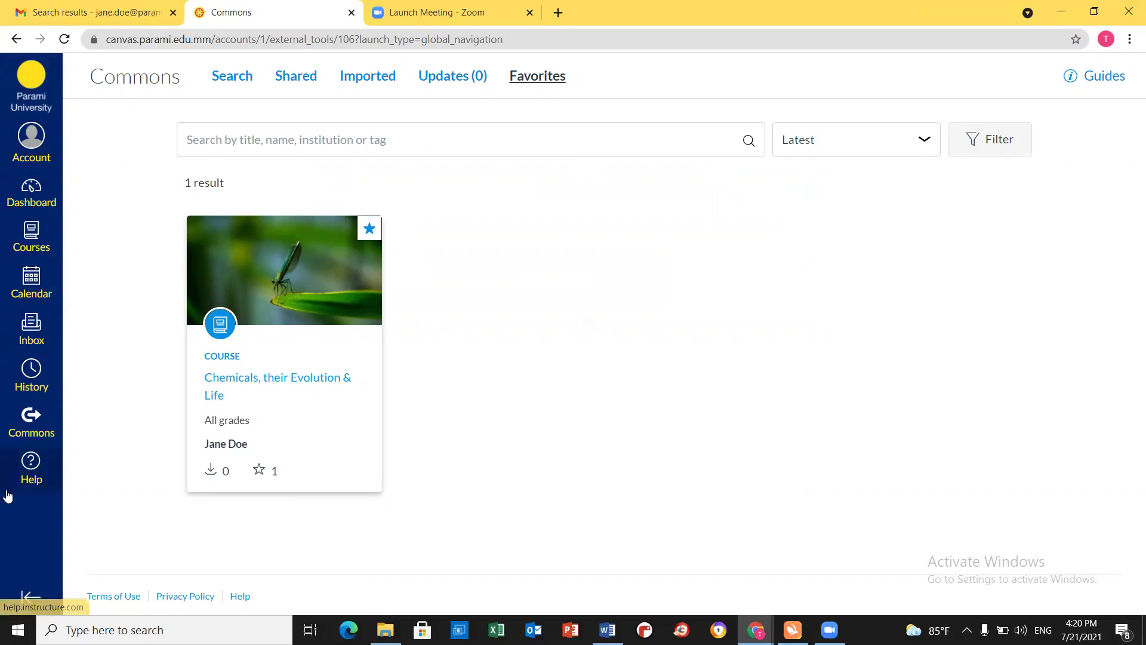
# Start composing a new inbox message for the favorite course Chemicals, their Evolution & Life.
pyautogui.click(33, 337)
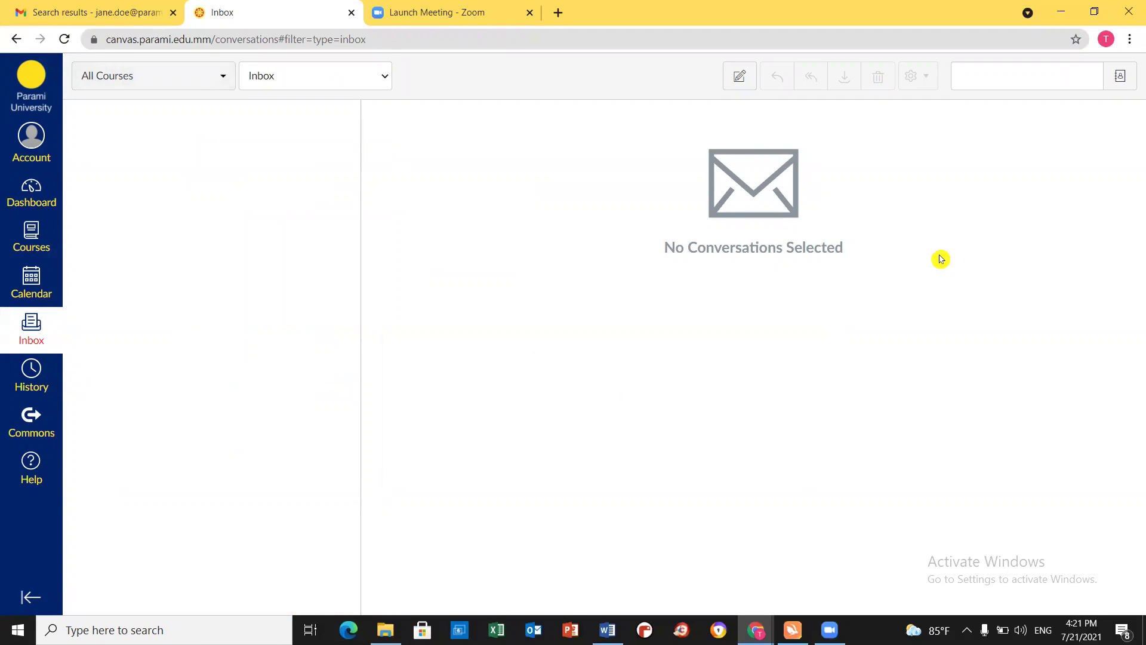
pyautogui.click(739, 78)
pyautogui.click(475, 389)
pyautogui.click(517, 195)
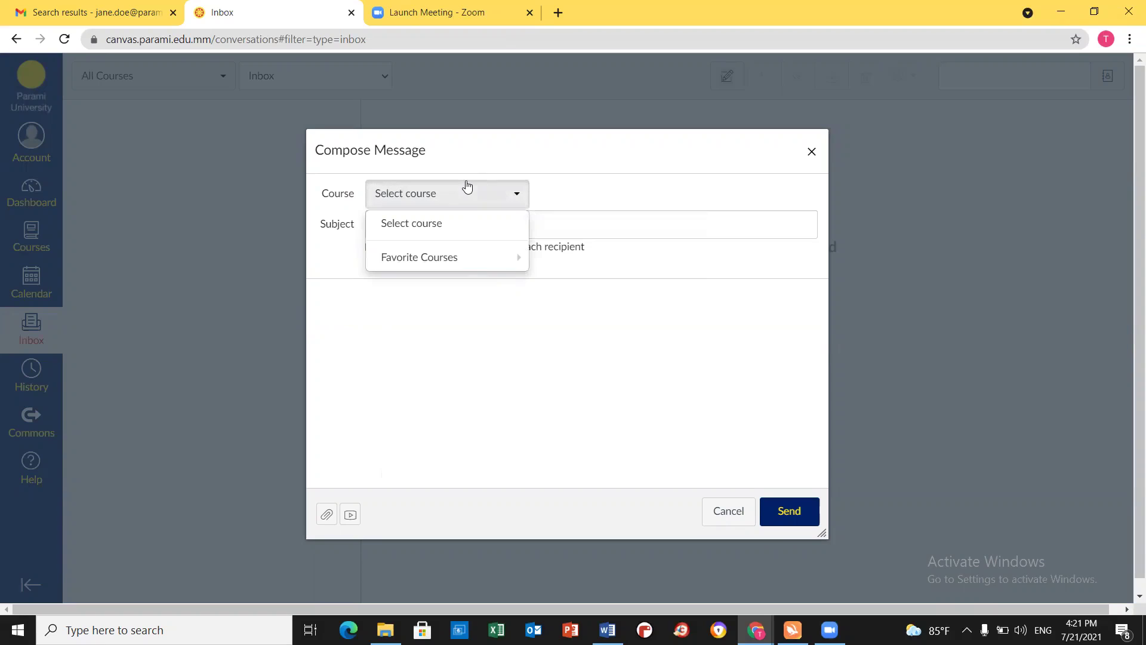
pyautogui.click(452, 251)
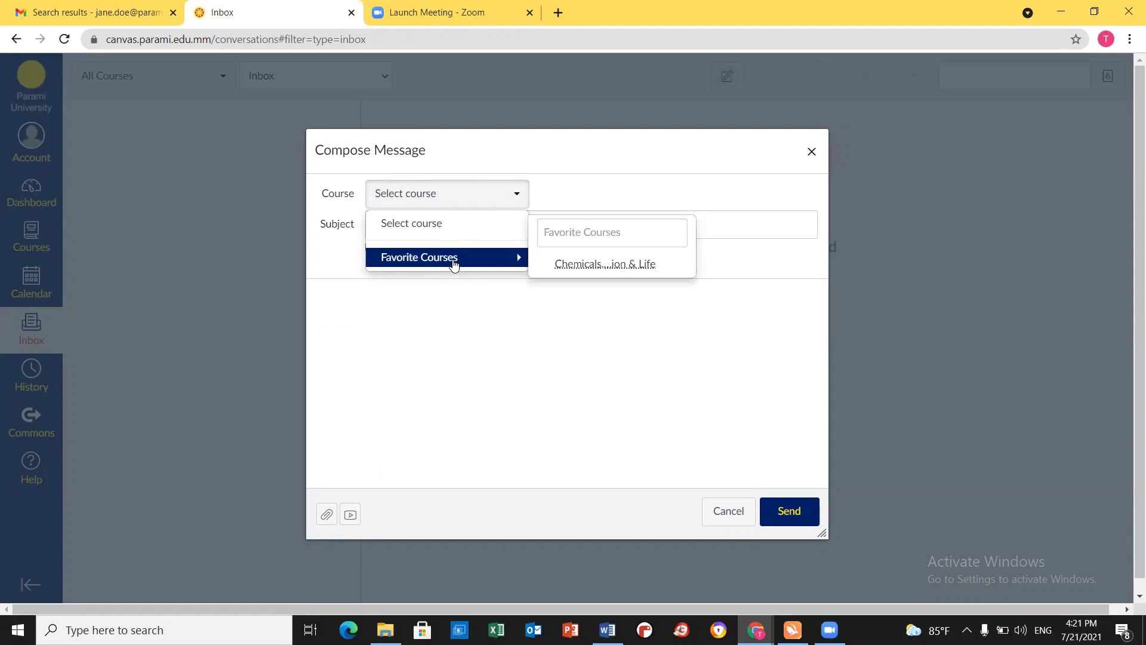
pyautogui.click(596, 264)
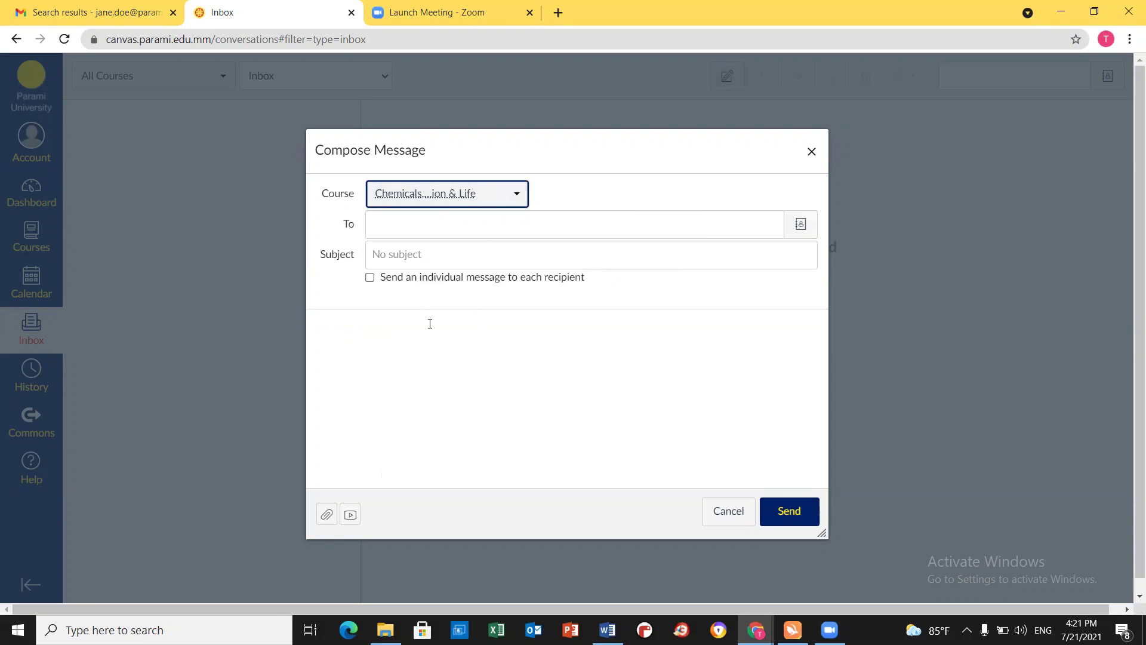
# Address the message to all students in the course.
pyautogui.click(765, 228)
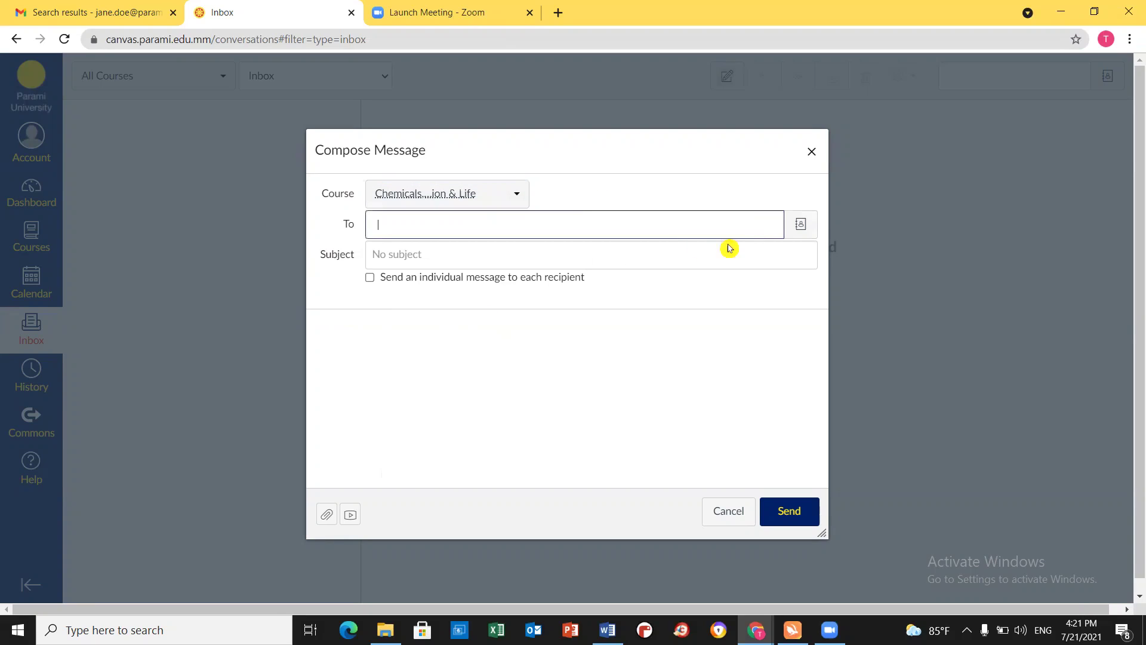
pyautogui.click(807, 230)
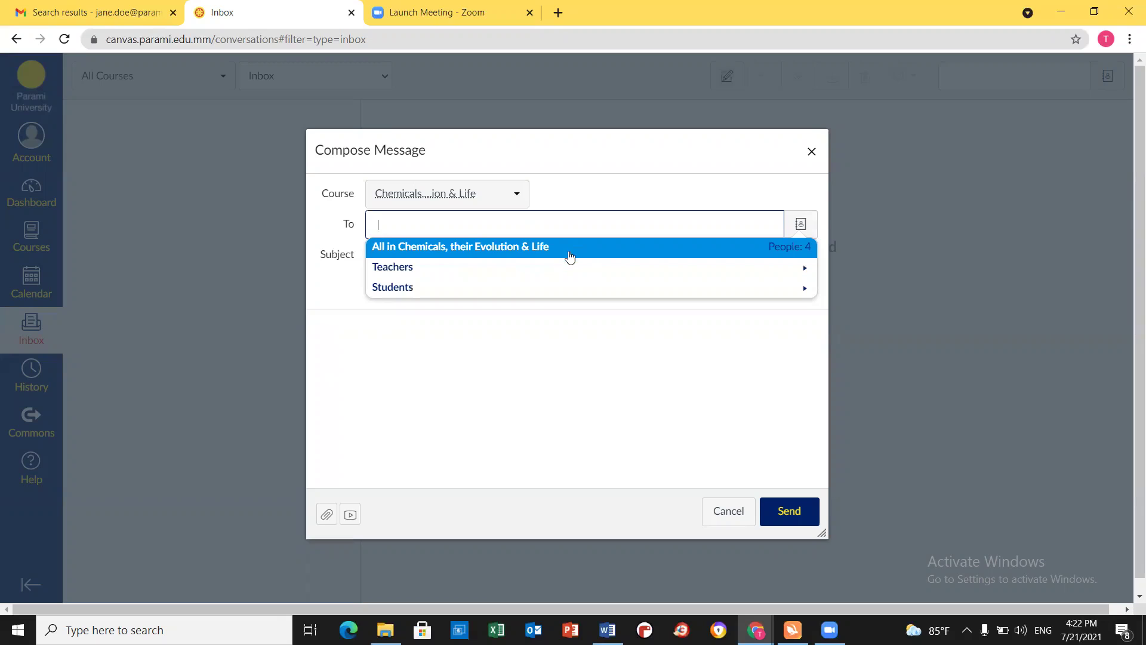
pyautogui.click(446, 289)
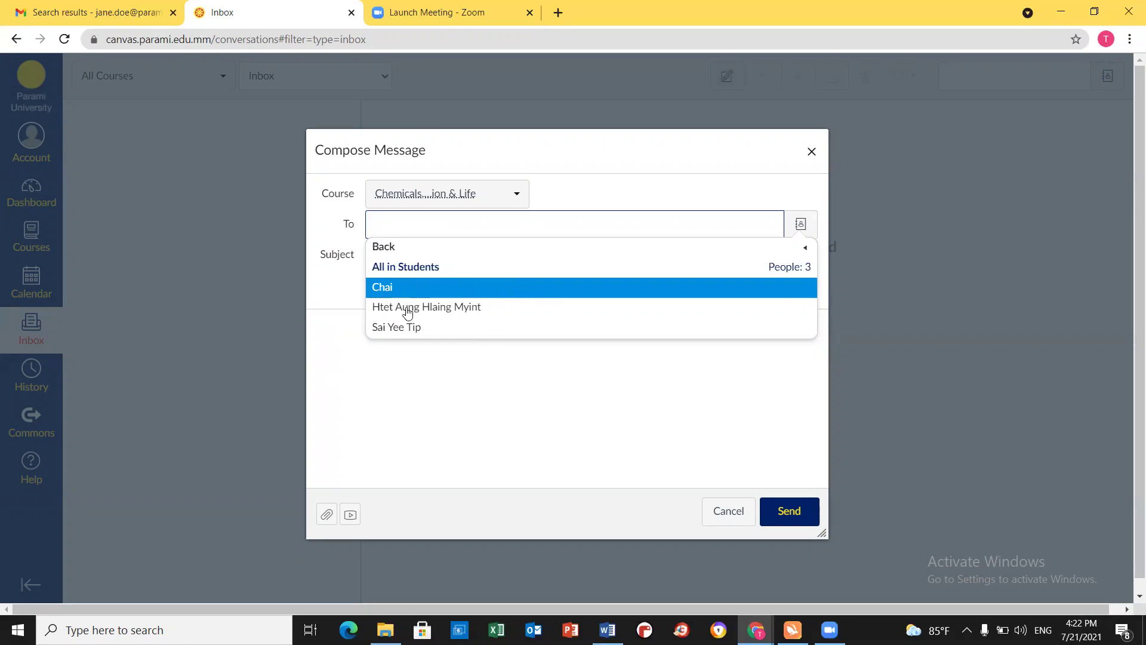
pyautogui.click(412, 271)
# Give the message the subject "Quiz 1" and the body text "Please take this quiz.".
pyautogui.click(488, 252)
pyautogui.write('Quiz 1')
pyautogui.click(492, 337)
pyautogui.write('Please take this quiz.')
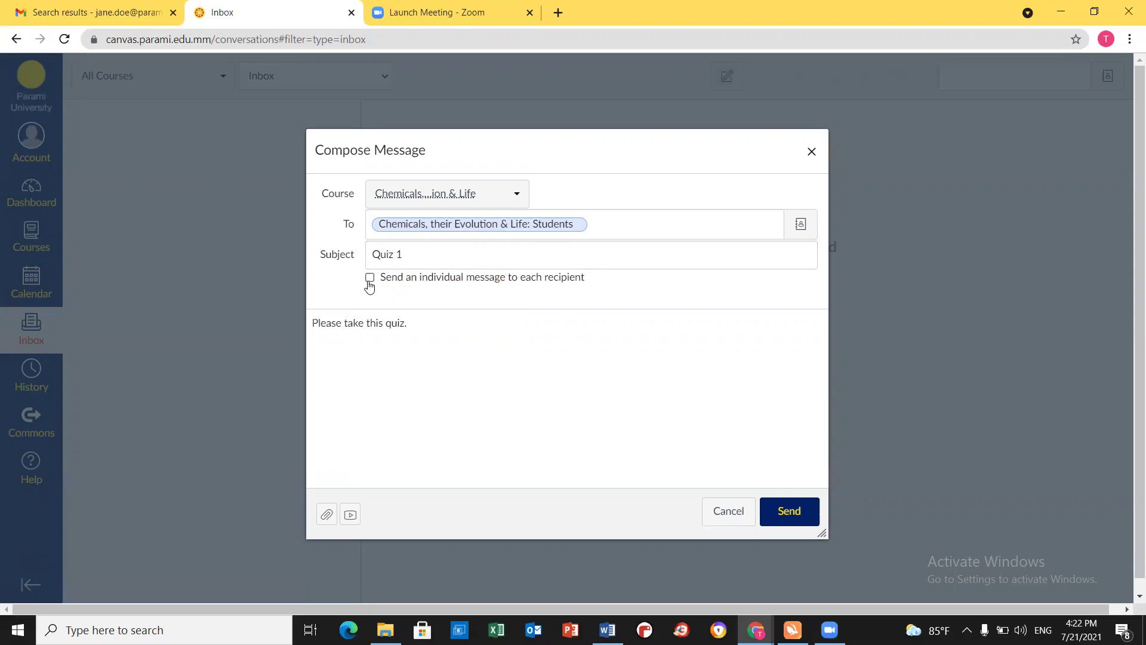
# Set the message to go individually to each recipient, send it, and reload the inbox.
pyautogui.click(371, 279)
pyautogui.click(797, 522)
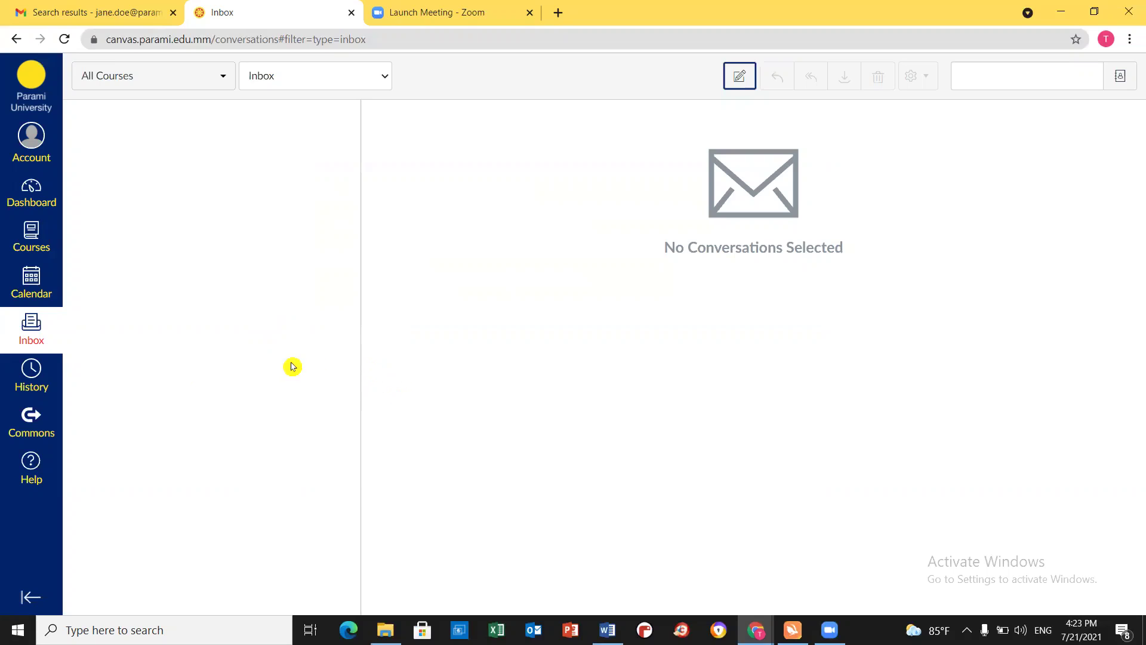
pyautogui.click(31, 337)
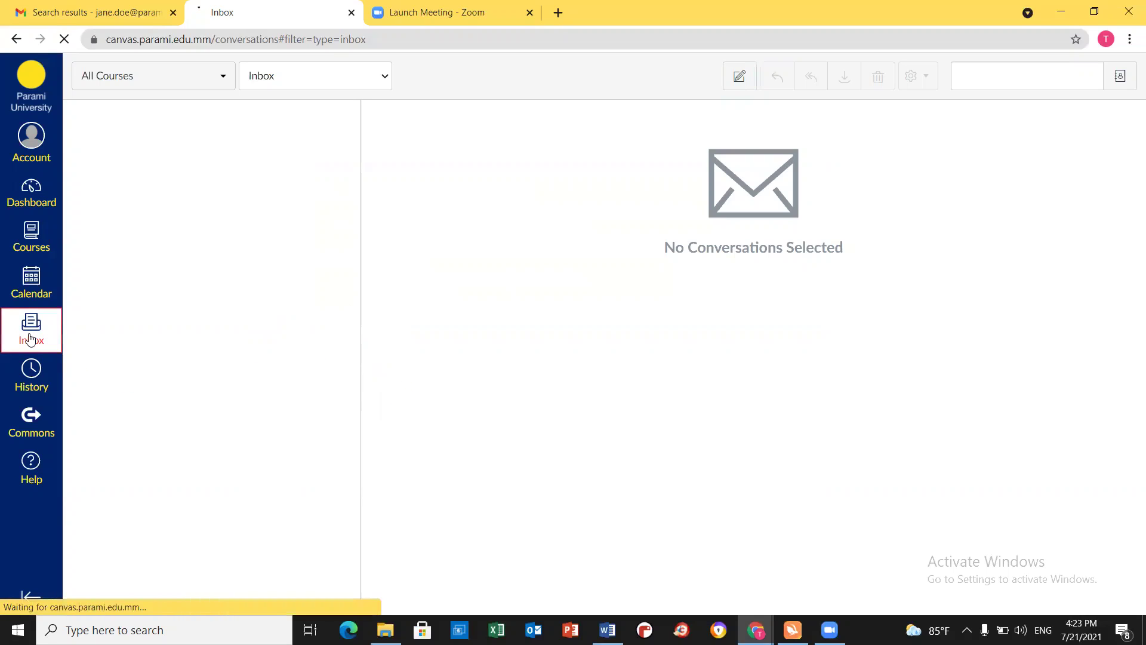